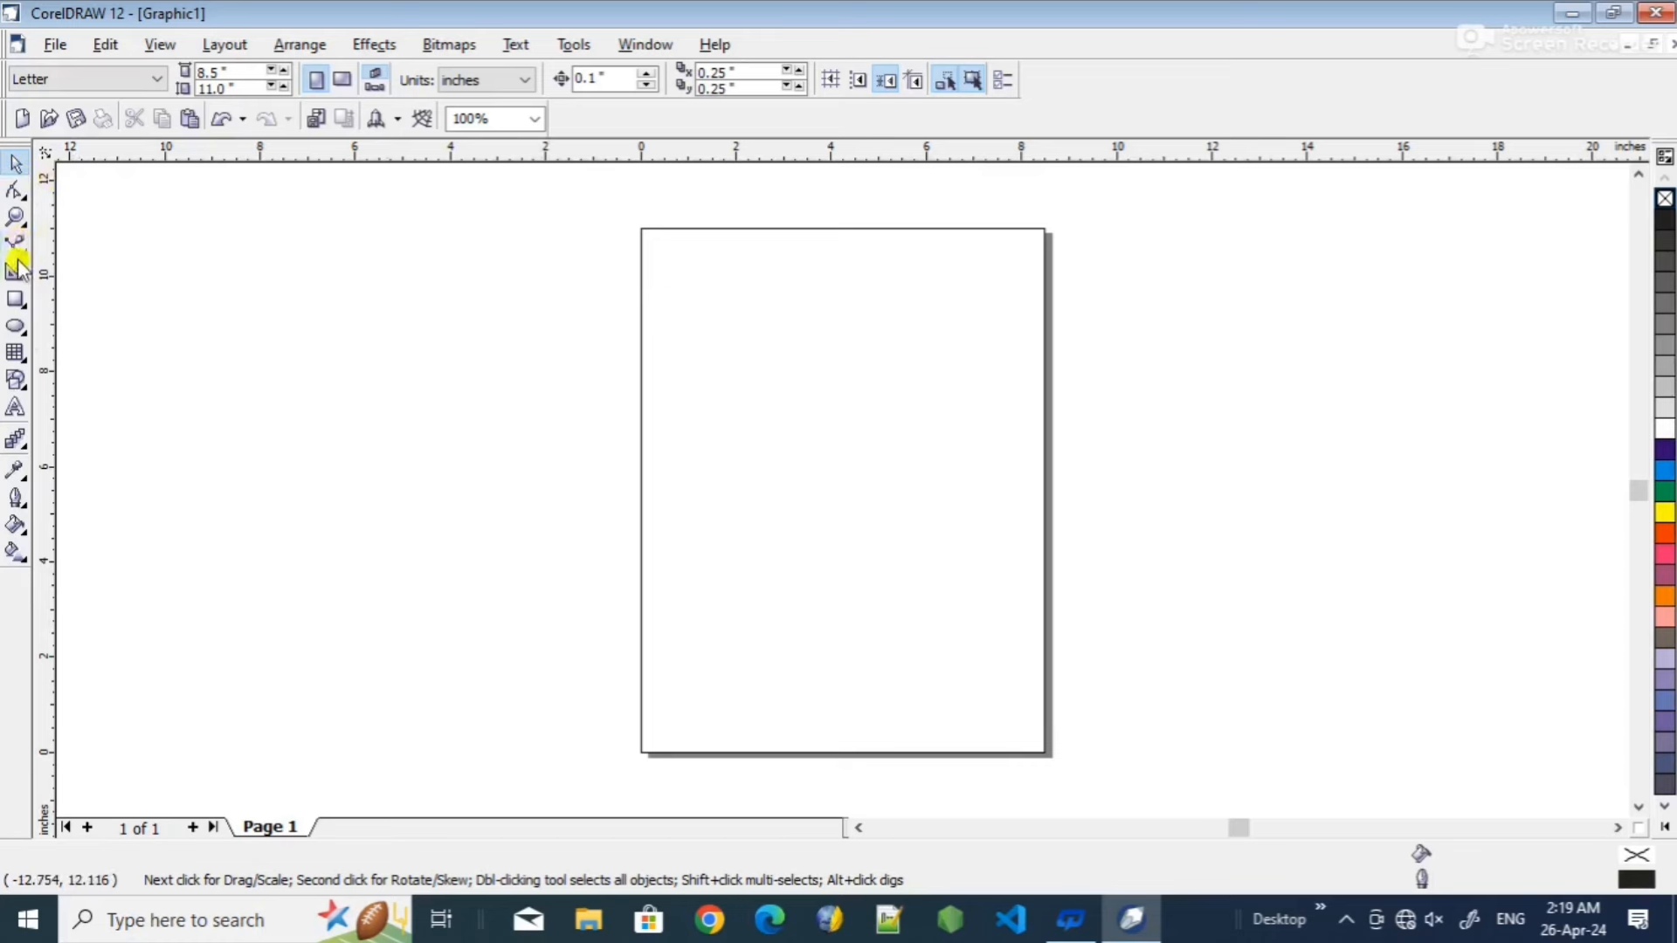
- Draw a rectangle about 3.8 × 3.2 inches beside the page and move it onto the upper middle of the page
{"action": "left_click", "coordinate": [16, 298]}
{"action": "left_click_drag", "start_coordinate": [133, 238], "coordinate": [314, 389]}
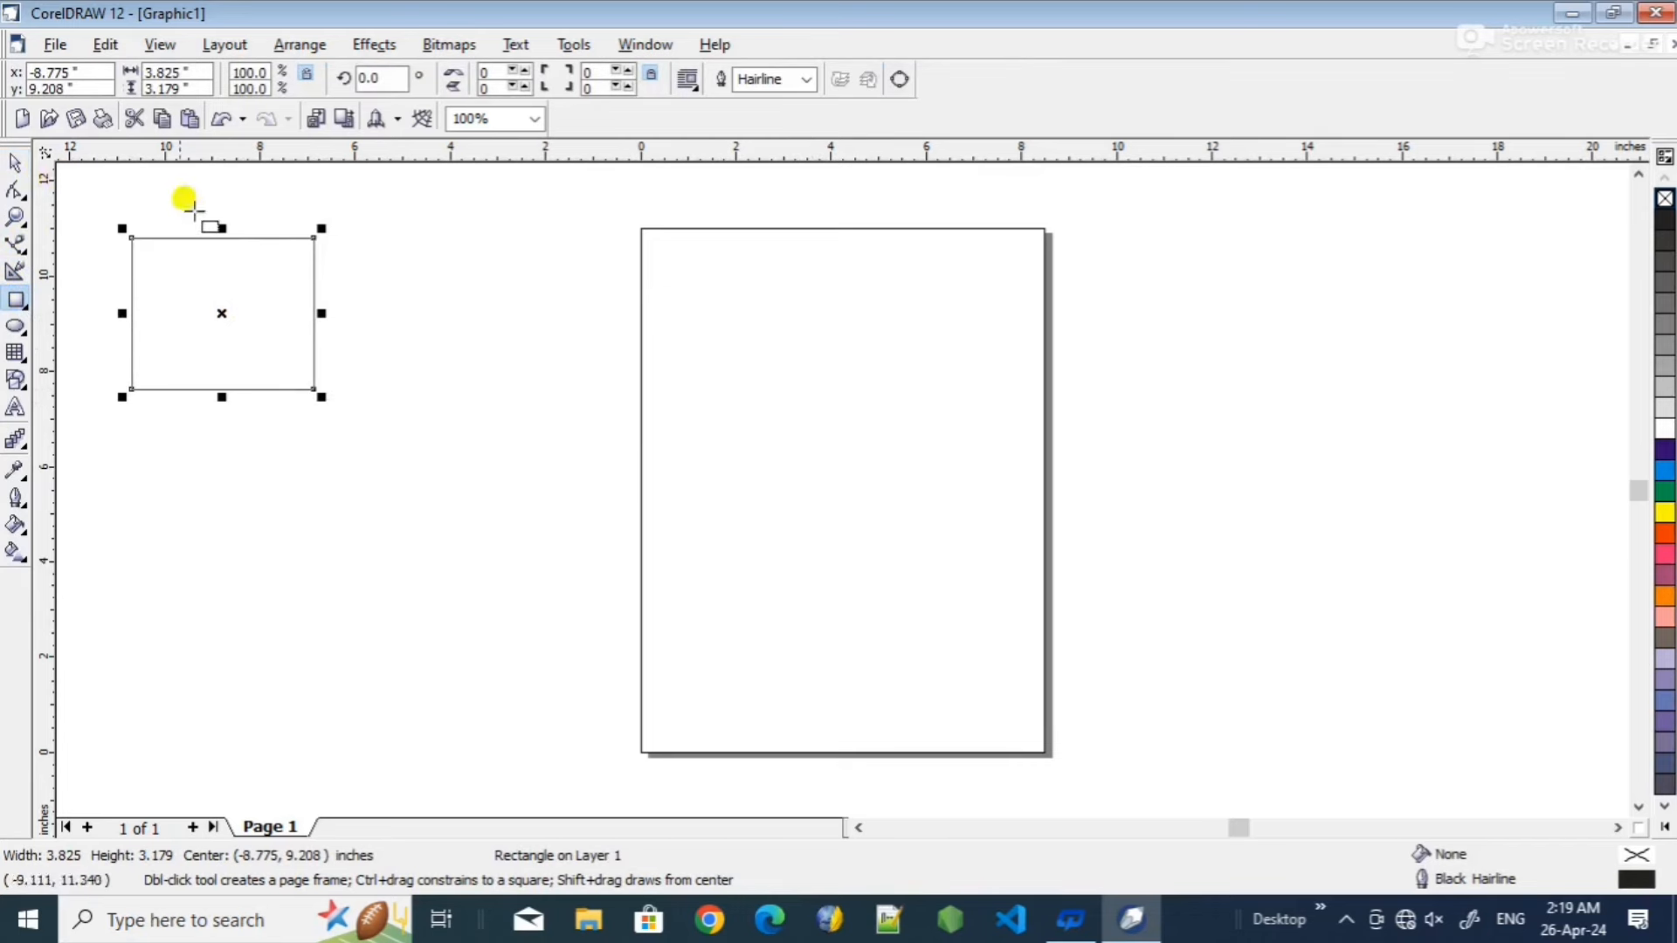
{"action": "left_click", "coordinate": [15, 166]}
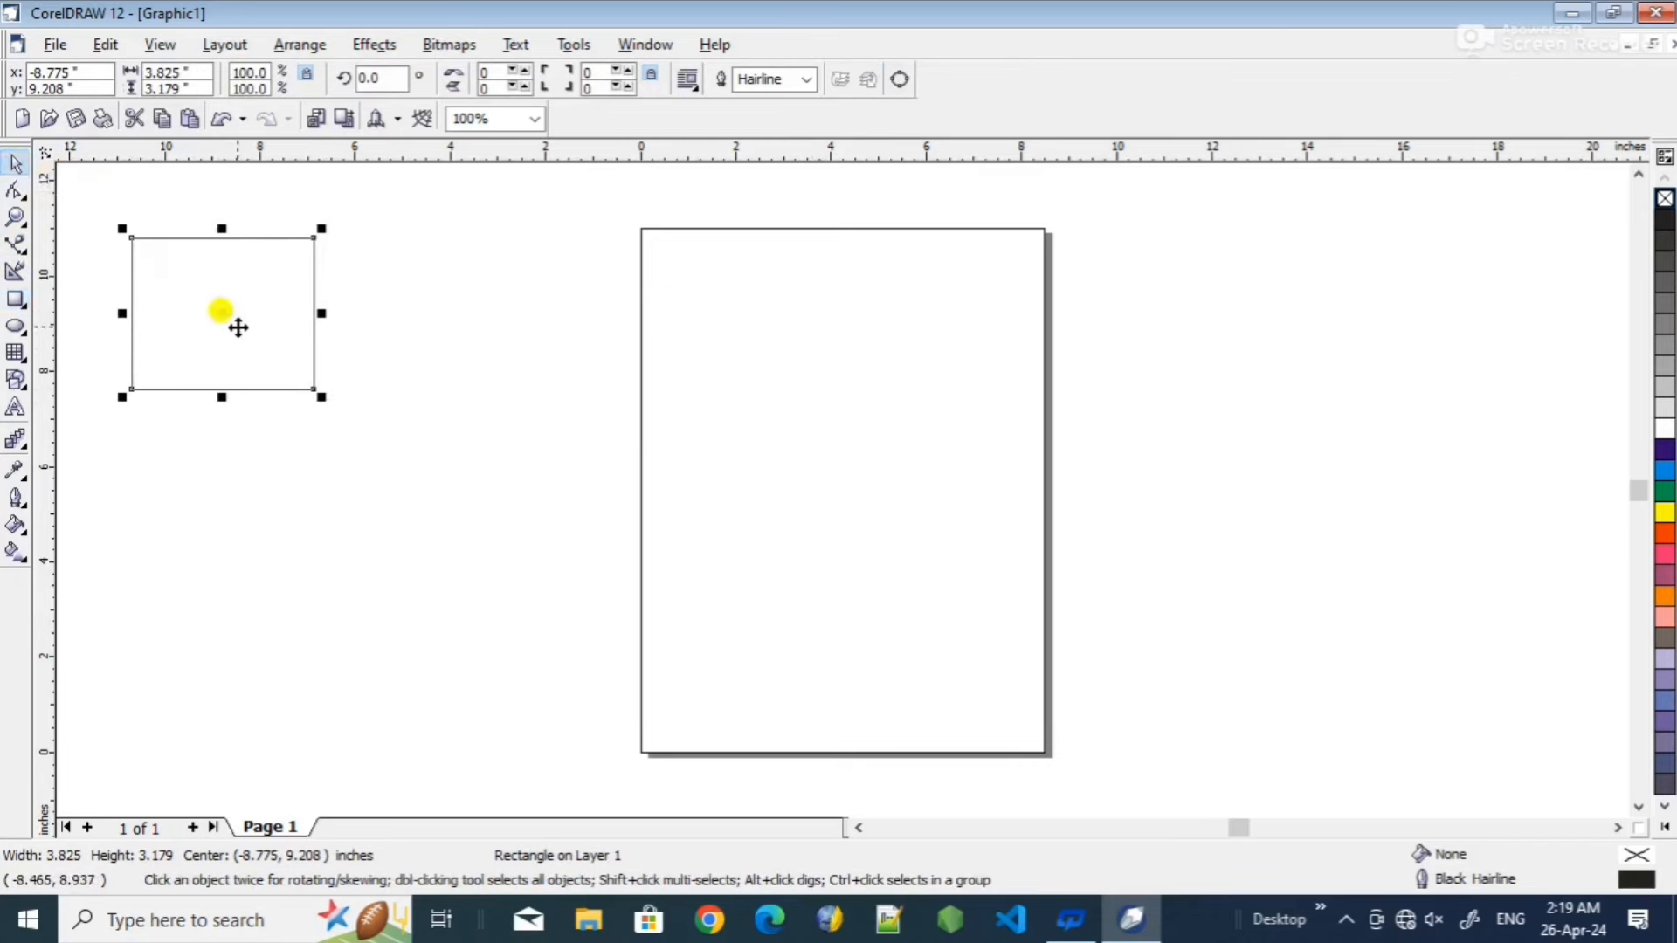
{"action": "left_click_drag", "start_coordinate": [225, 314], "coordinate": [853, 425]}
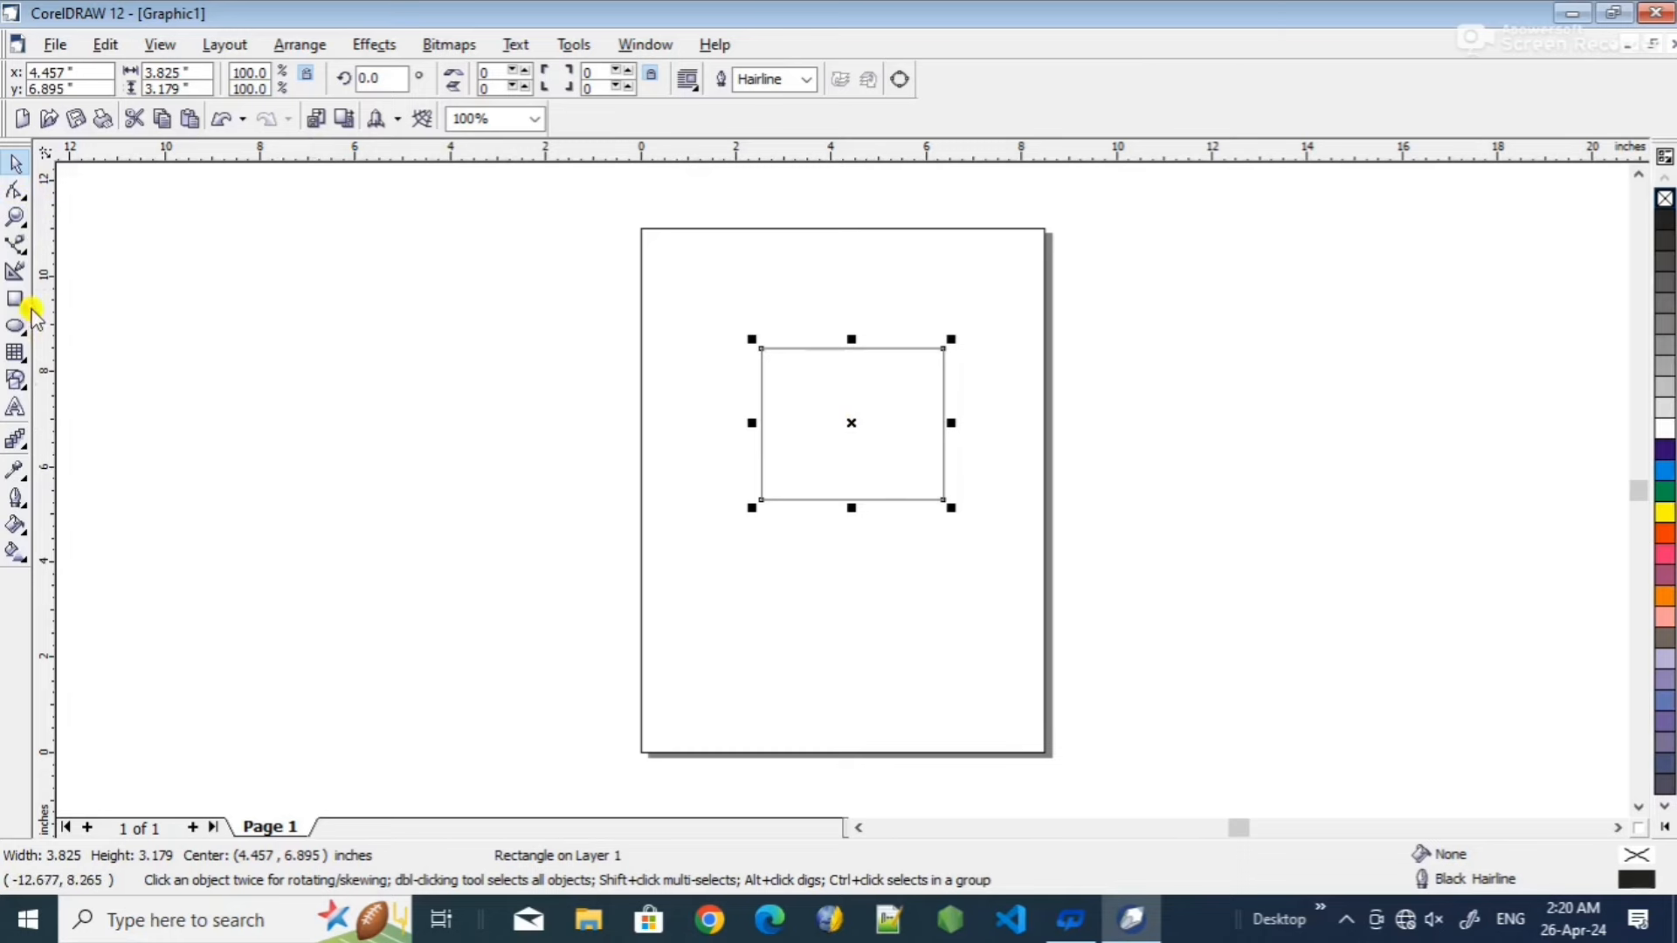
- Draw a straight two-node Bezier line sloping diagonally downward to the right in the empty area left of the page
{"action": "left_click", "coordinate": [15, 244]}
{"action": "left_click_drag", "start_coordinate": [198, 280], "coordinate": [423, 480]}
{"action": "left_click", "coordinate": [432, 493]}
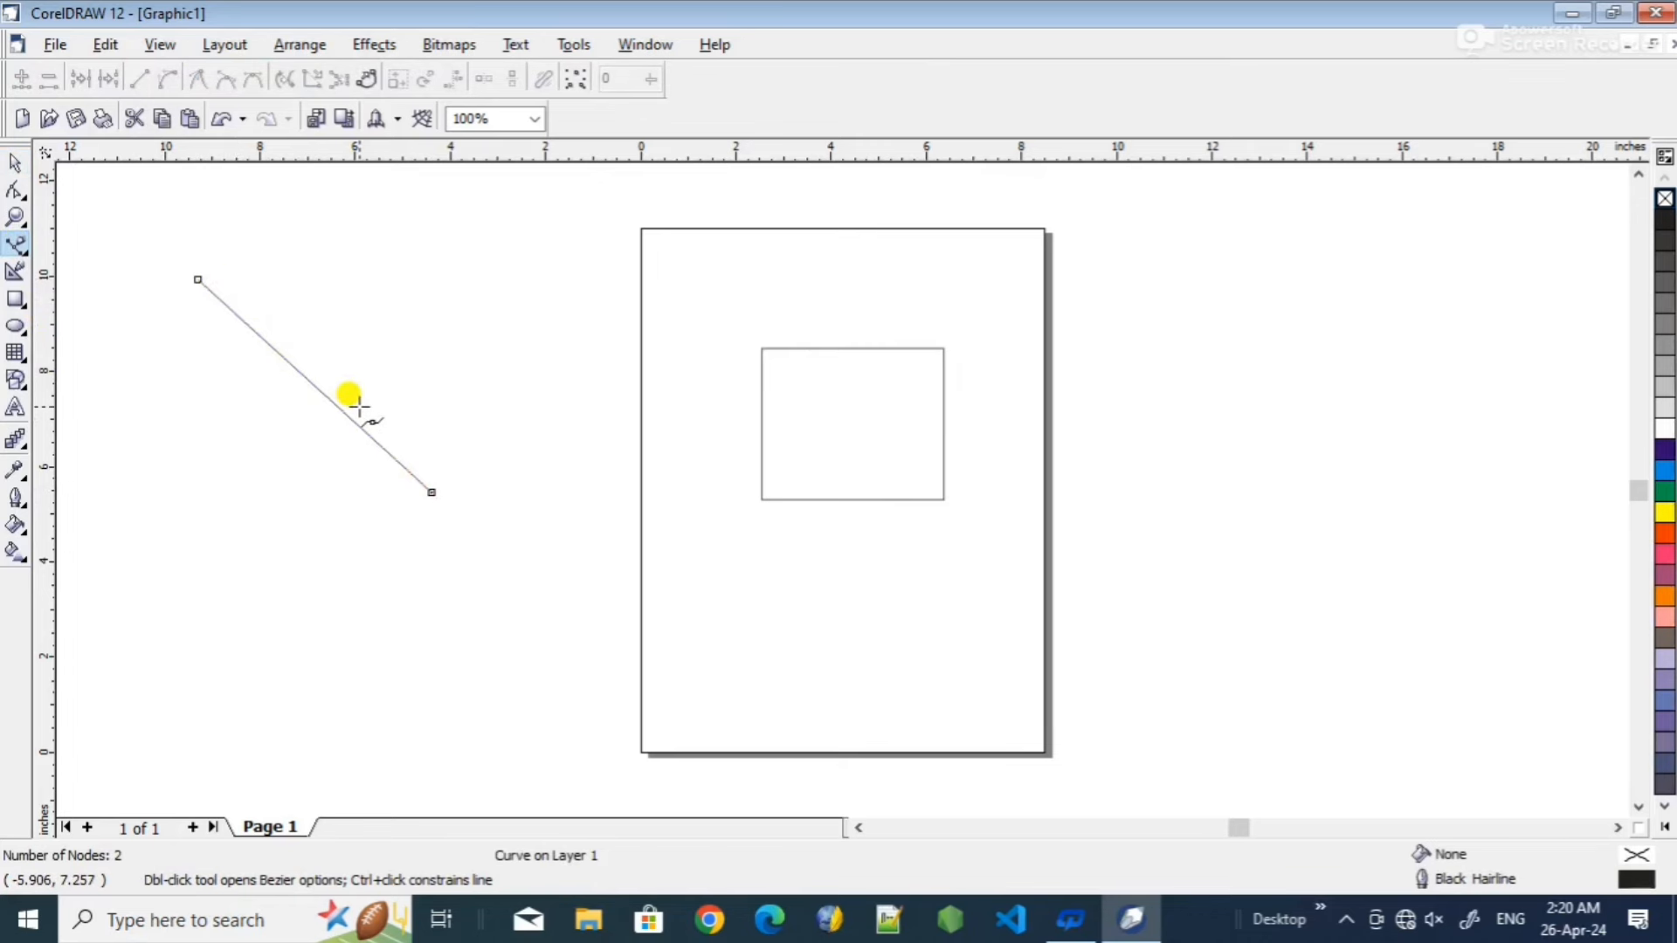
- Reshape the diagonal line into an S-curve with the Shape tool by bending it and repositioning both nodes' control handles
{"action": "left_click", "coordinate": [15, 192]}
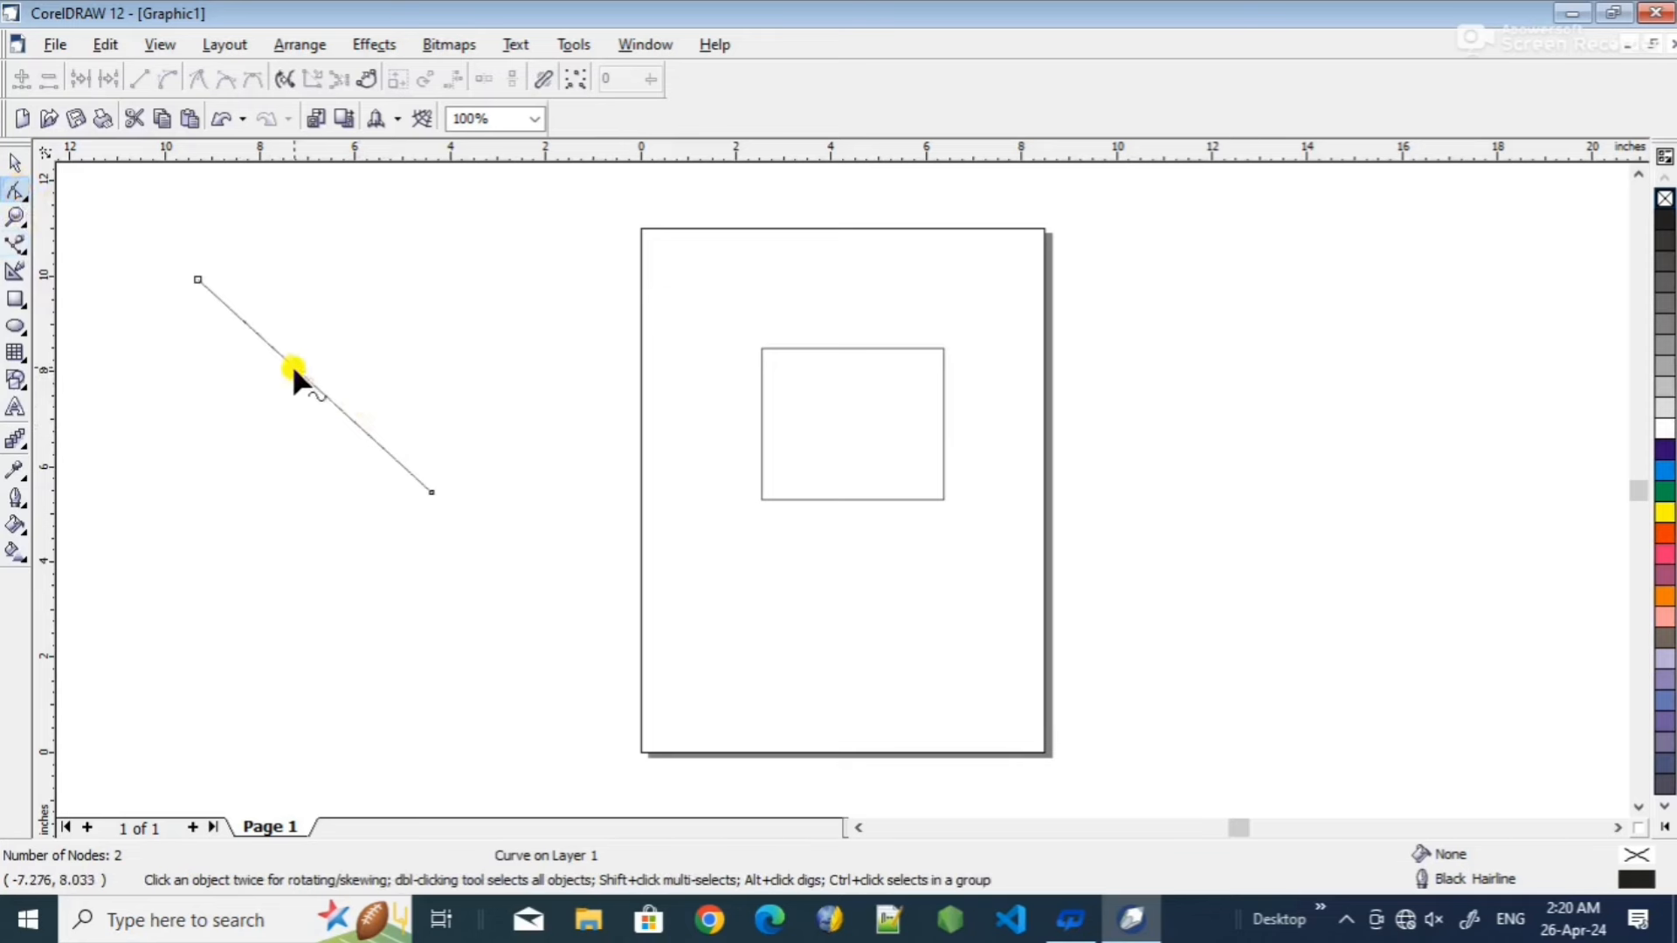
{"action": "left_click_drag", "start_coordinate": [293, 365], "coordinate": [216, 361]}
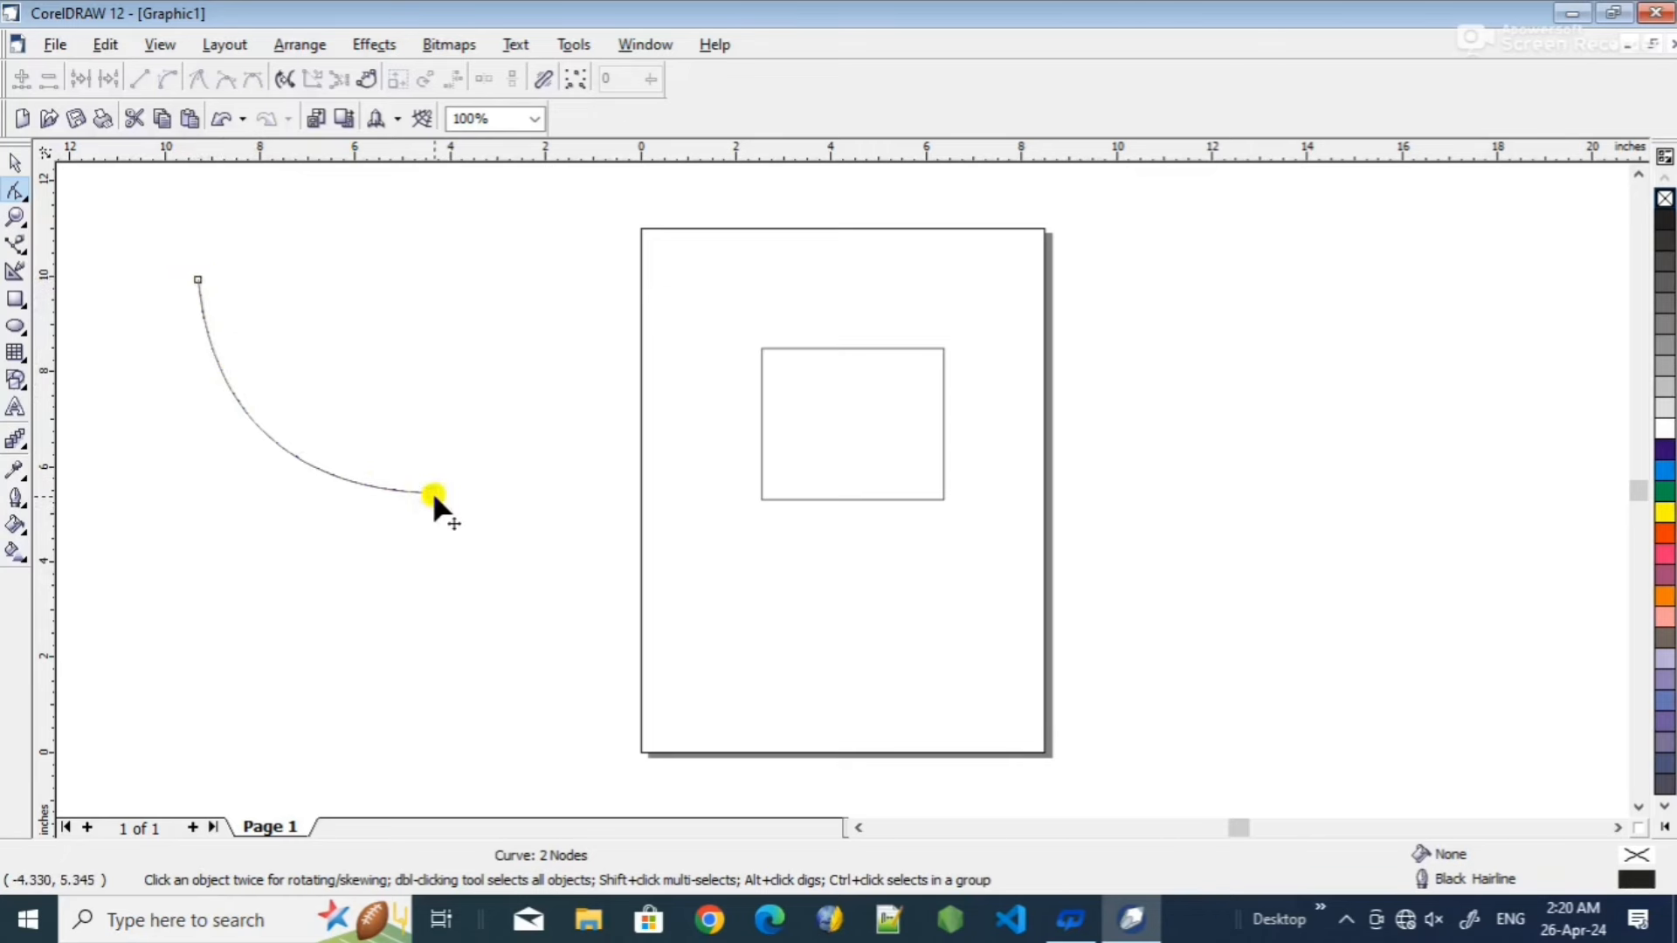
{"action": "left_click", "coordinate": [198, 279]}
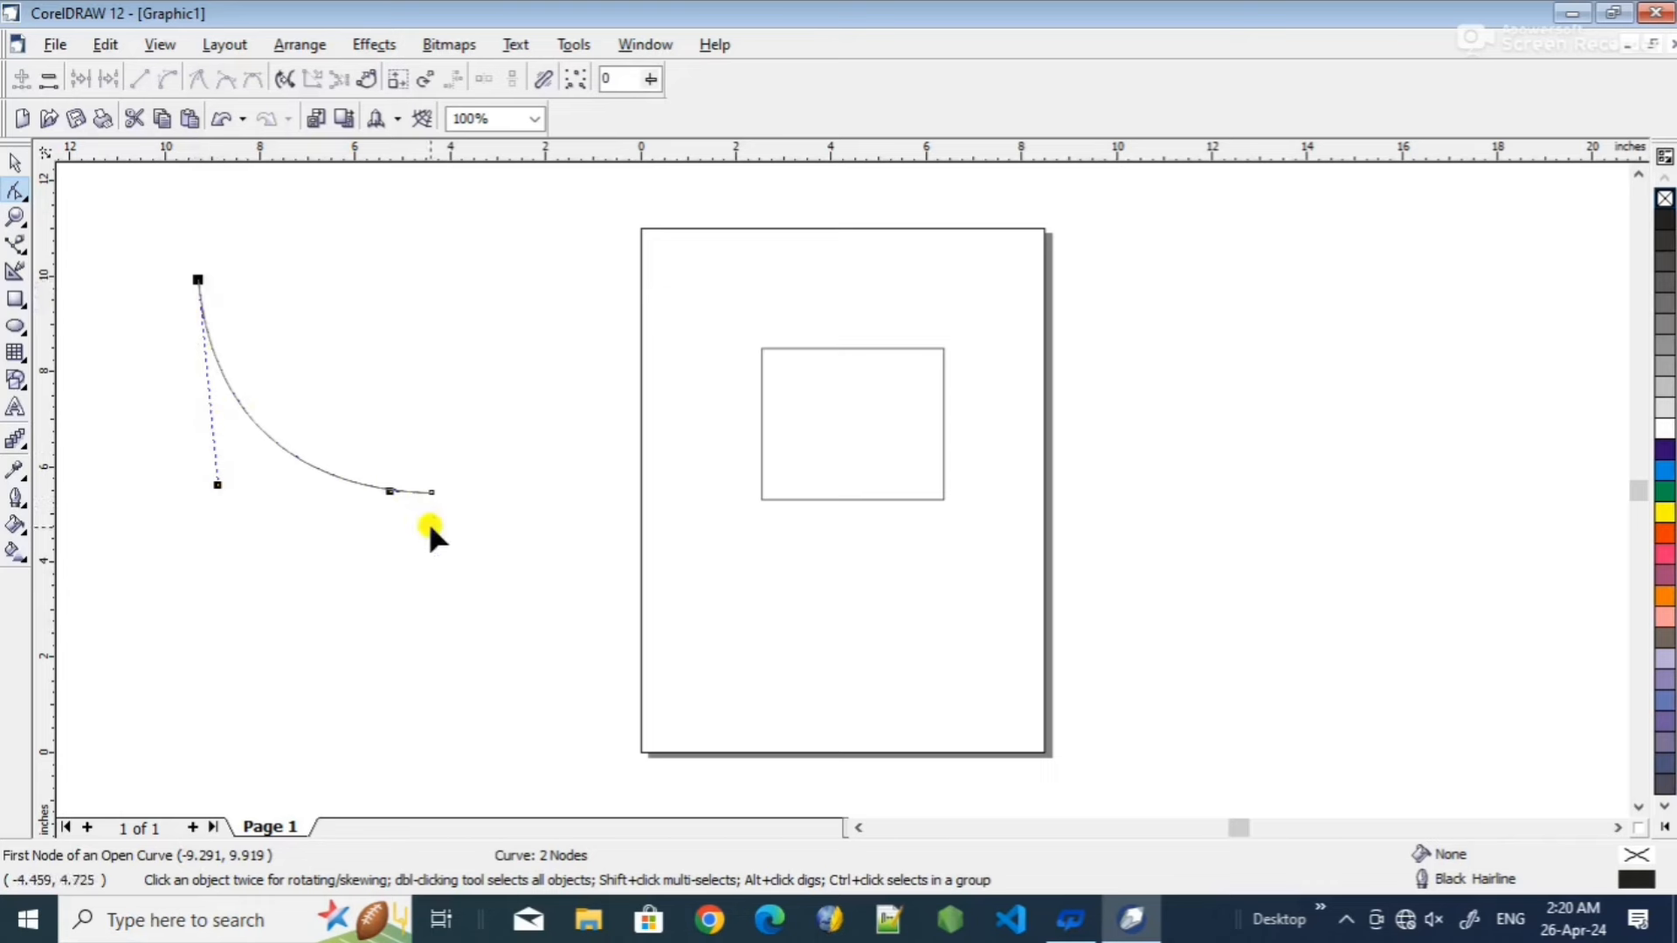
{"action": "left_click", "coordinate": [215, 479]}
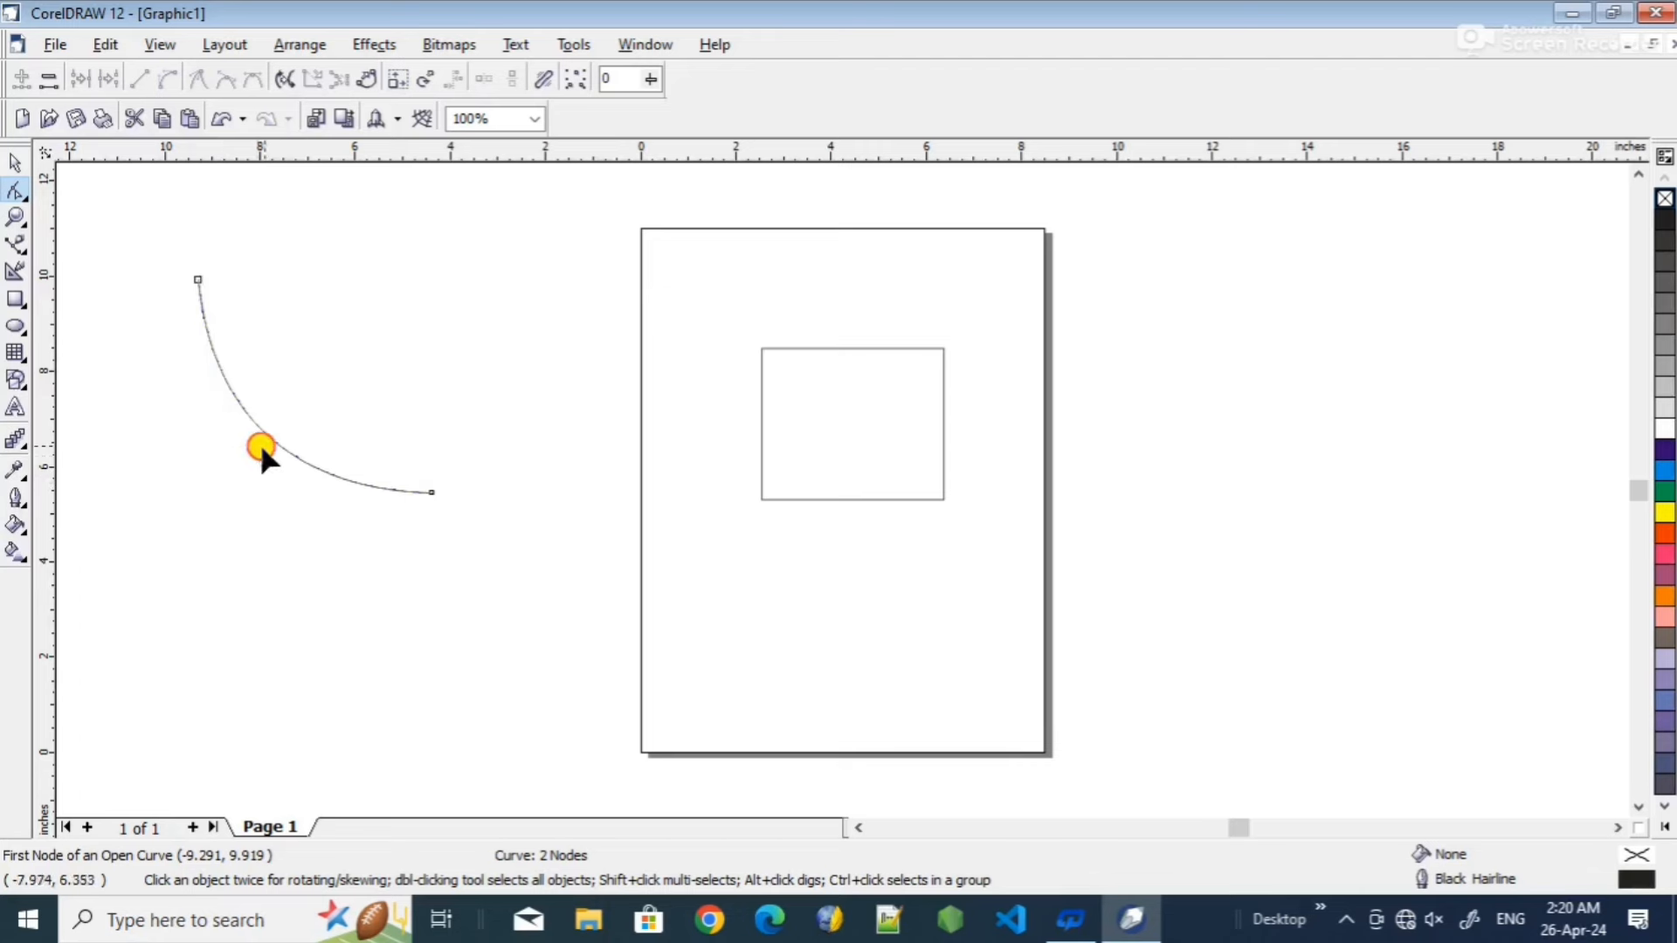
{"action": "left_click", "coordinate": [197, 280]}
{"action": "left_click_drag", "start_coordinate": [217, 480], "coordinate": [403, 212]}
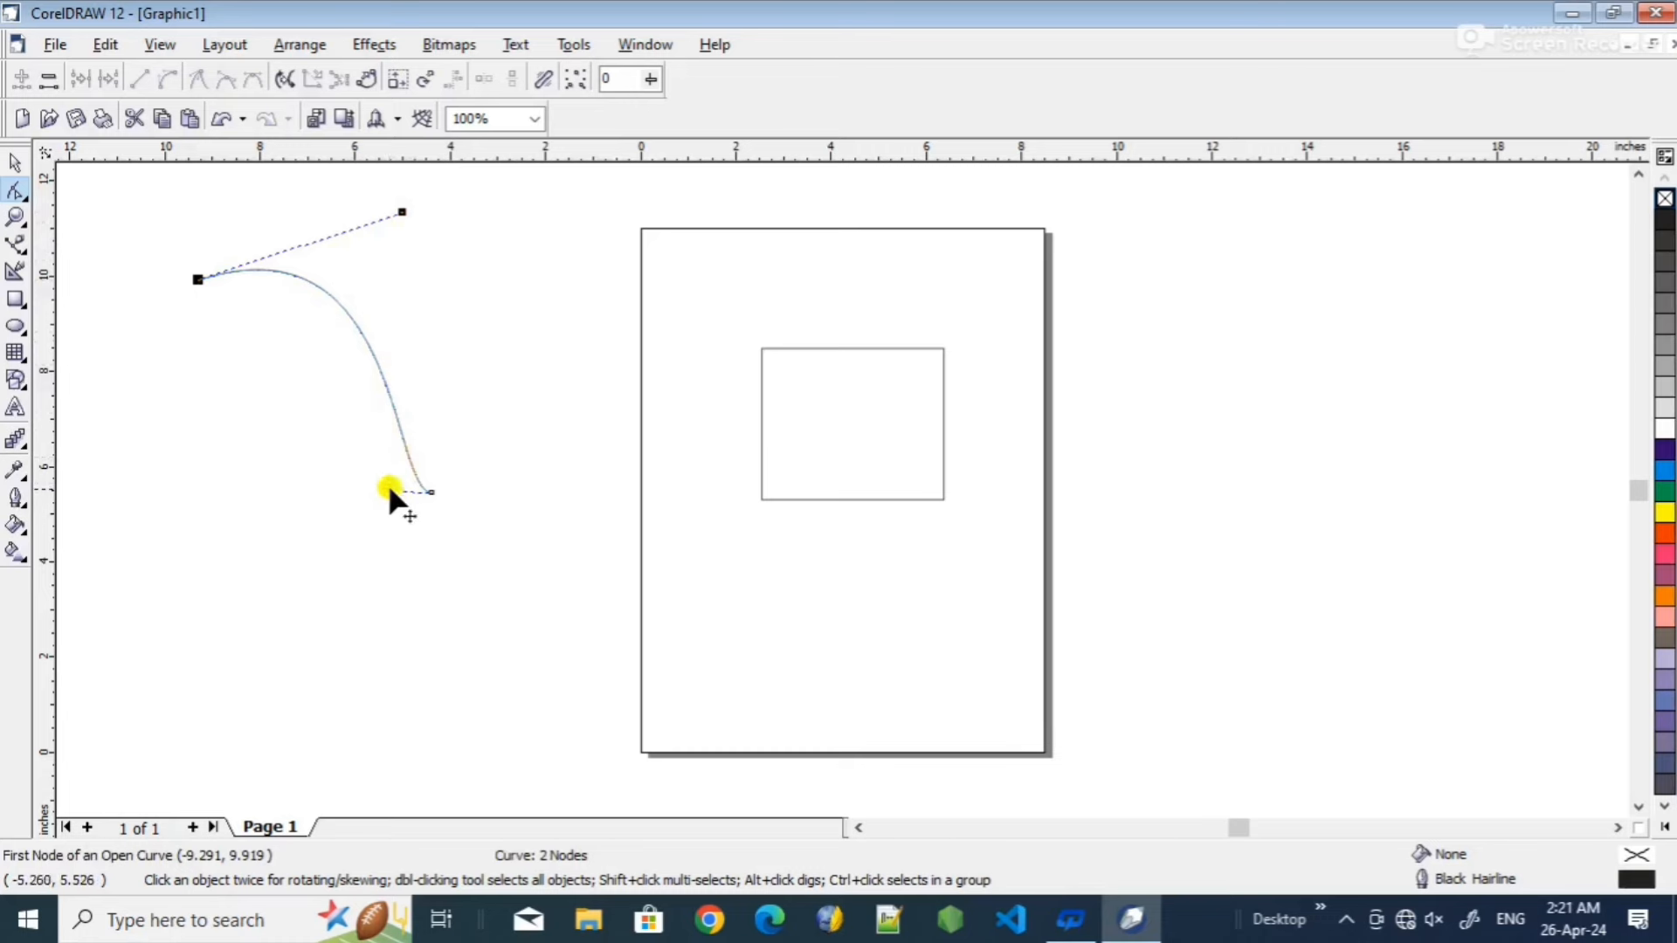
{"action": "left_click_drag", "start_coordinate": [389, 490], "coordinate": [281, 525]}
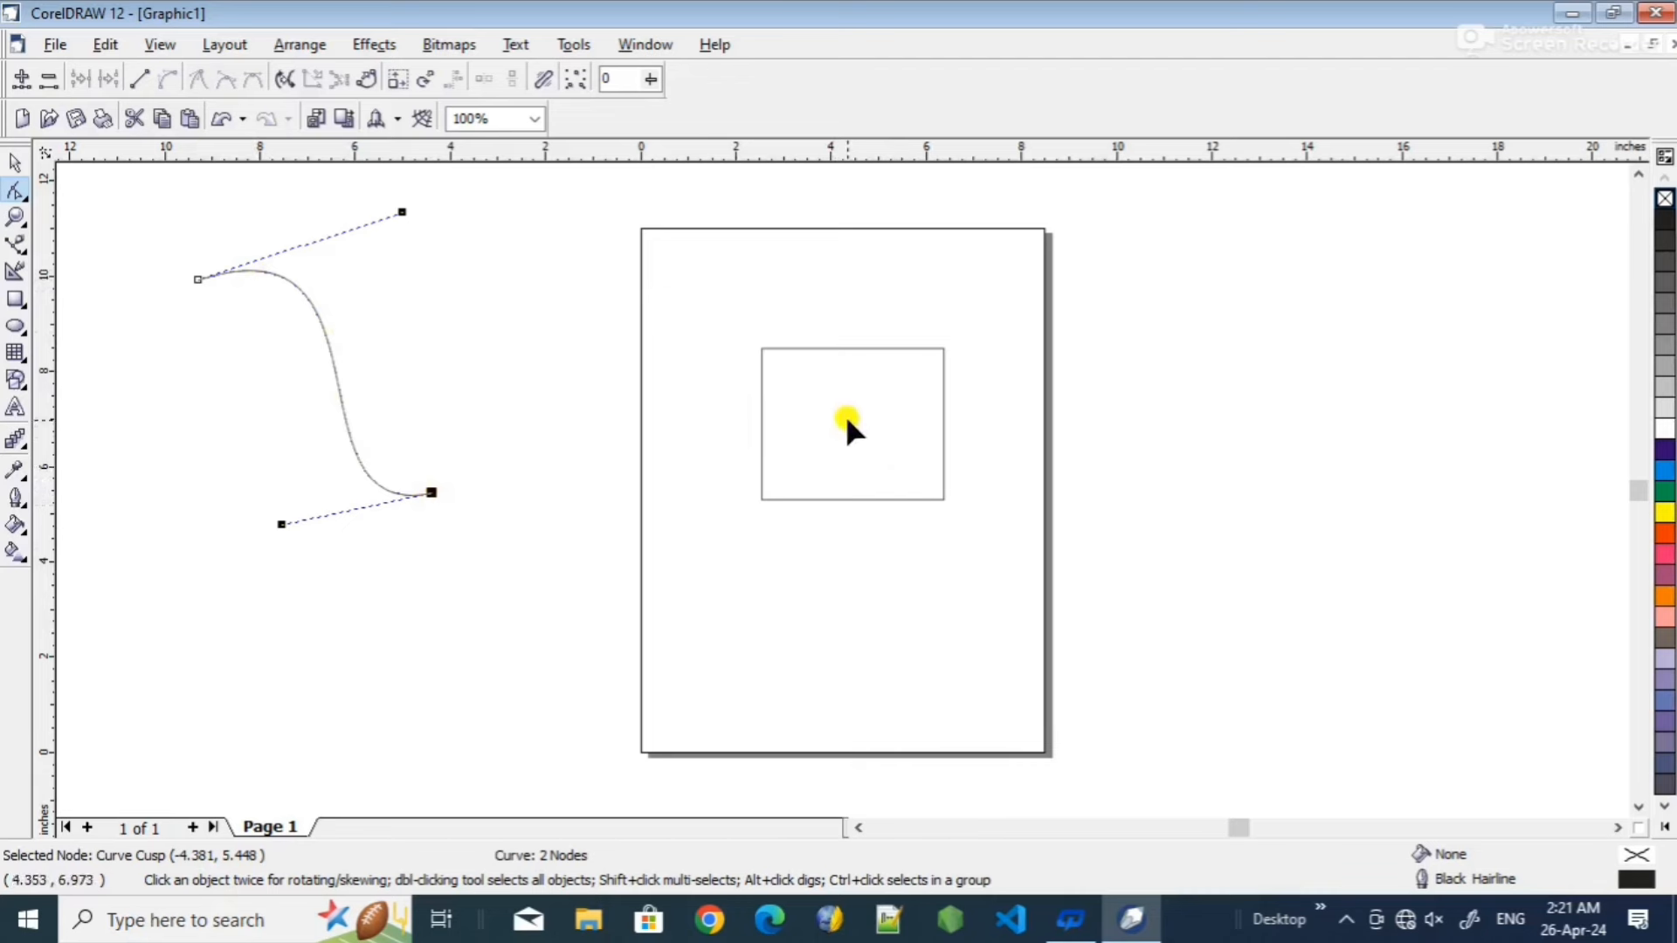
- Convert the rectangle to curves and change its straight bottom edge from a line to a curve segment
{"action": "left_click", "coordinate": [843, 438]}
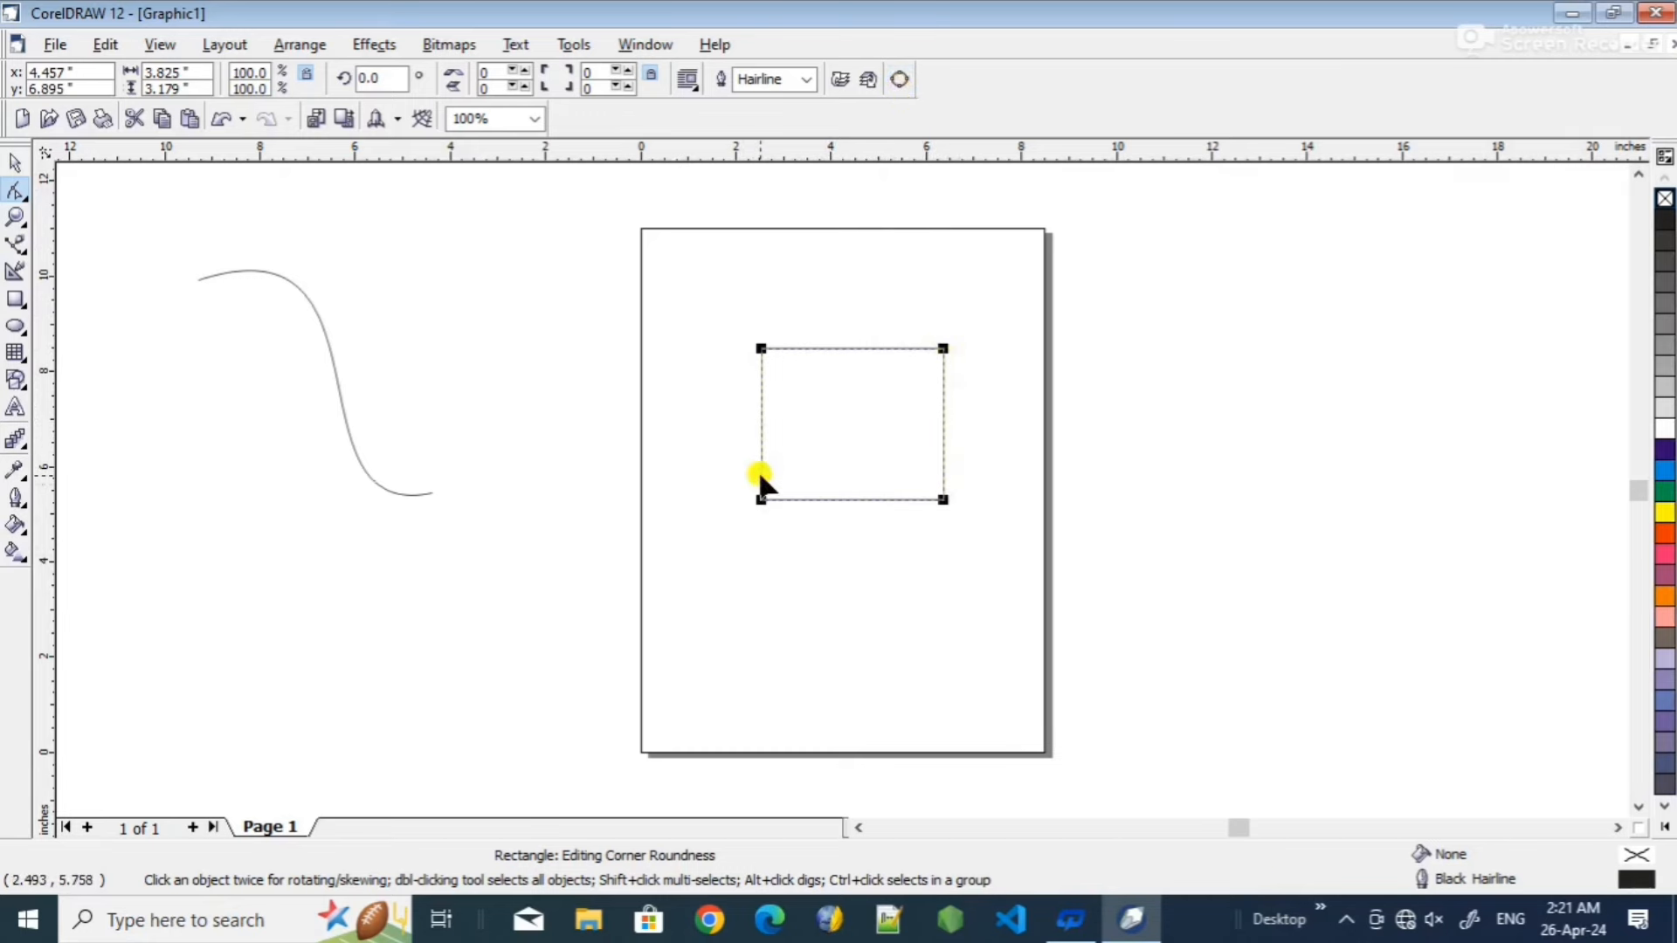
{"action": "left_click", "coordinate": [900, 79]}
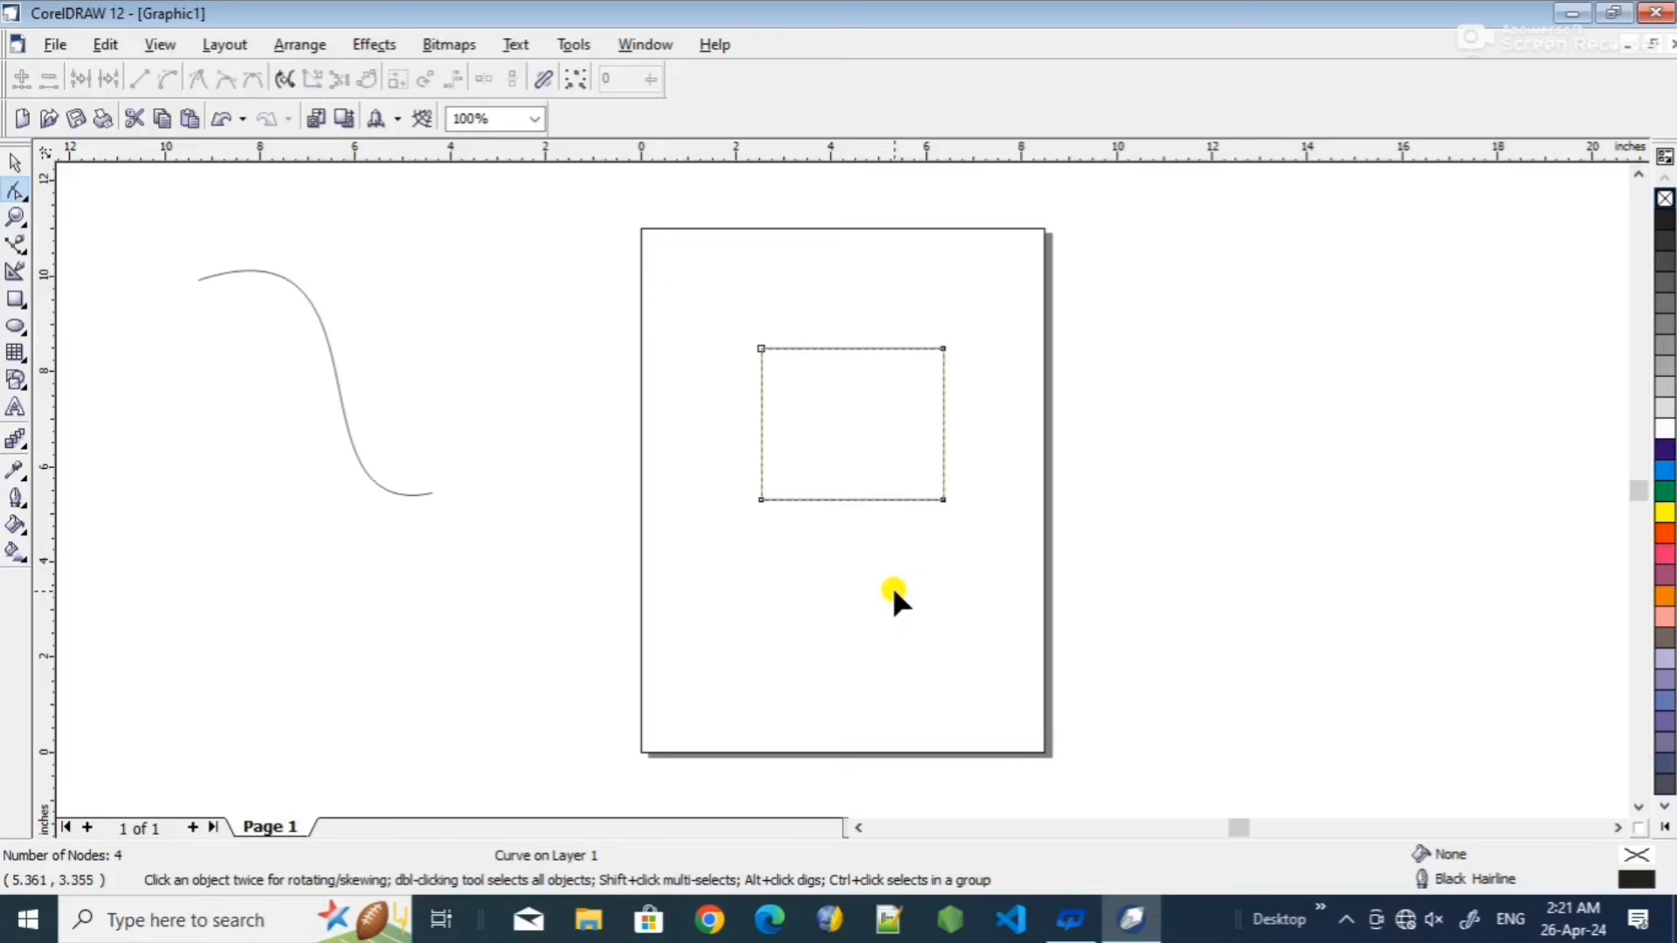
{"action": "left_click", "coordinate": [761, 500]}
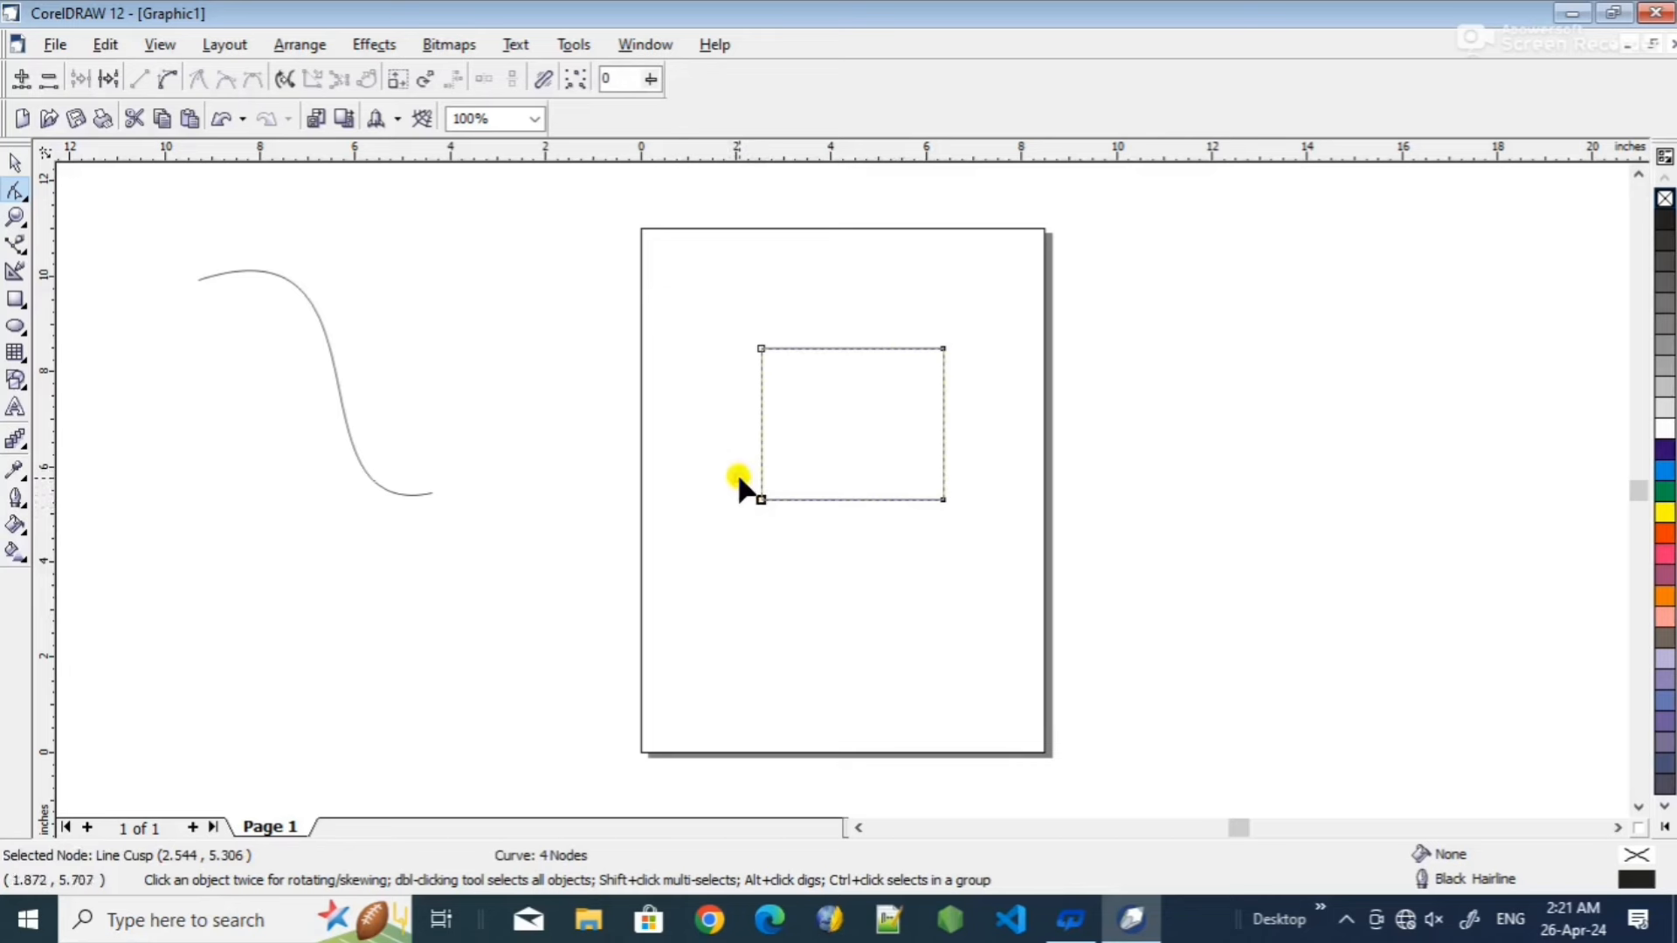
{"action": "left_click_drag", "start_coordinate": [739, 477], "coordinate": [1003, 515]}
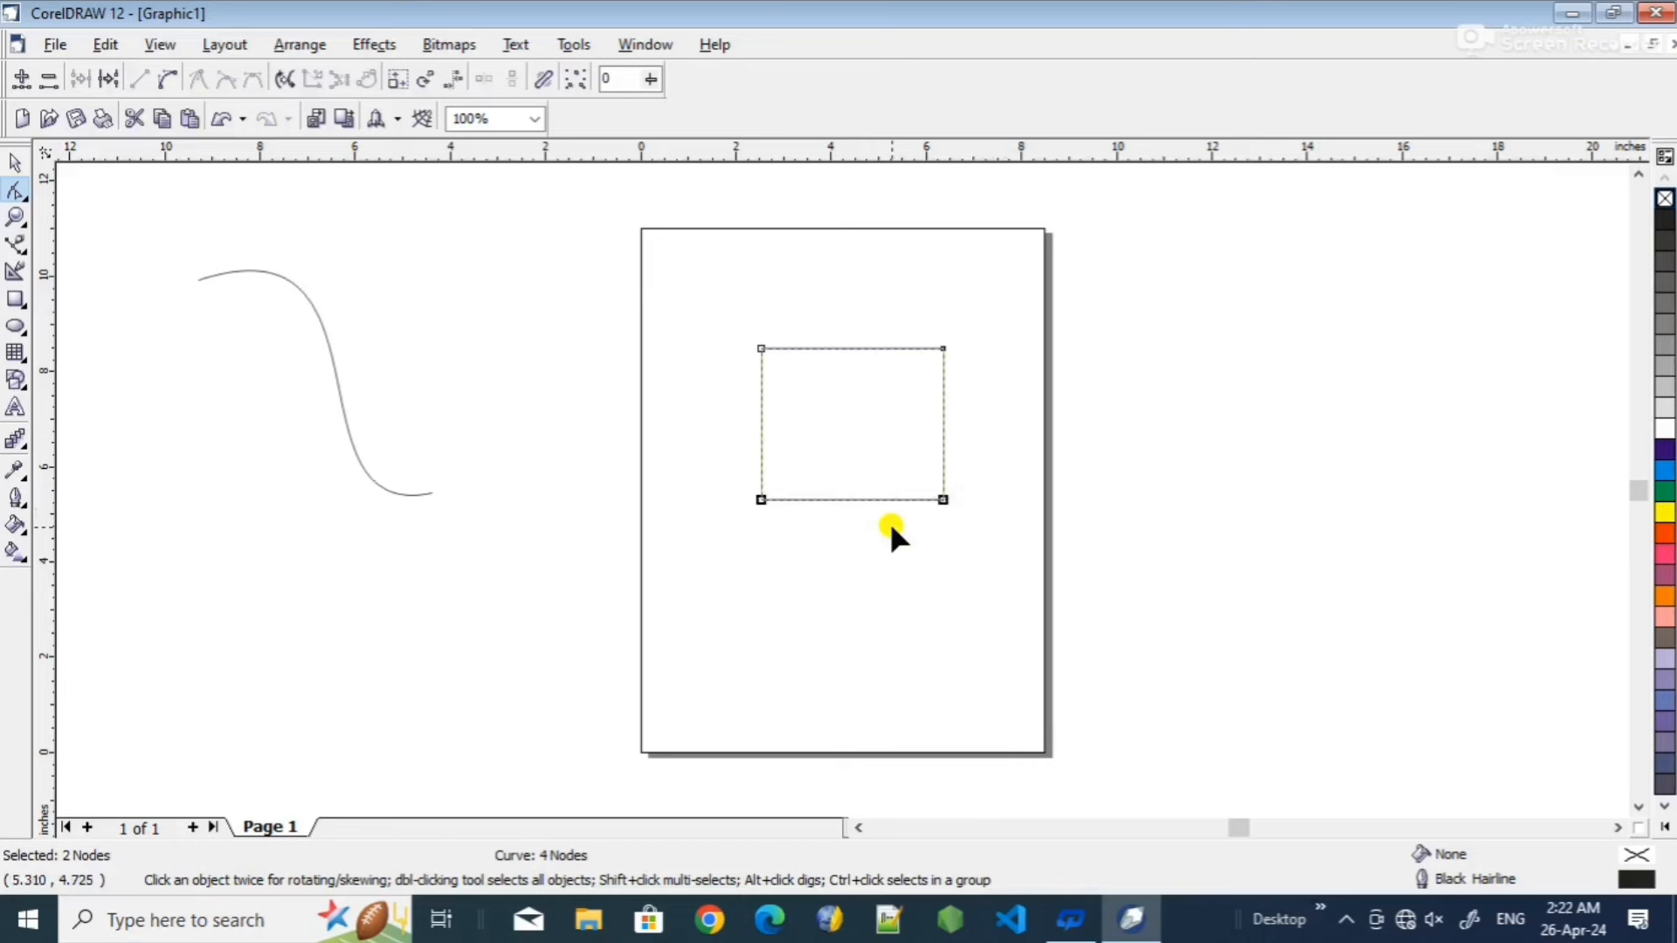
{"action": "left_click", "coordinate": [167, 82]}
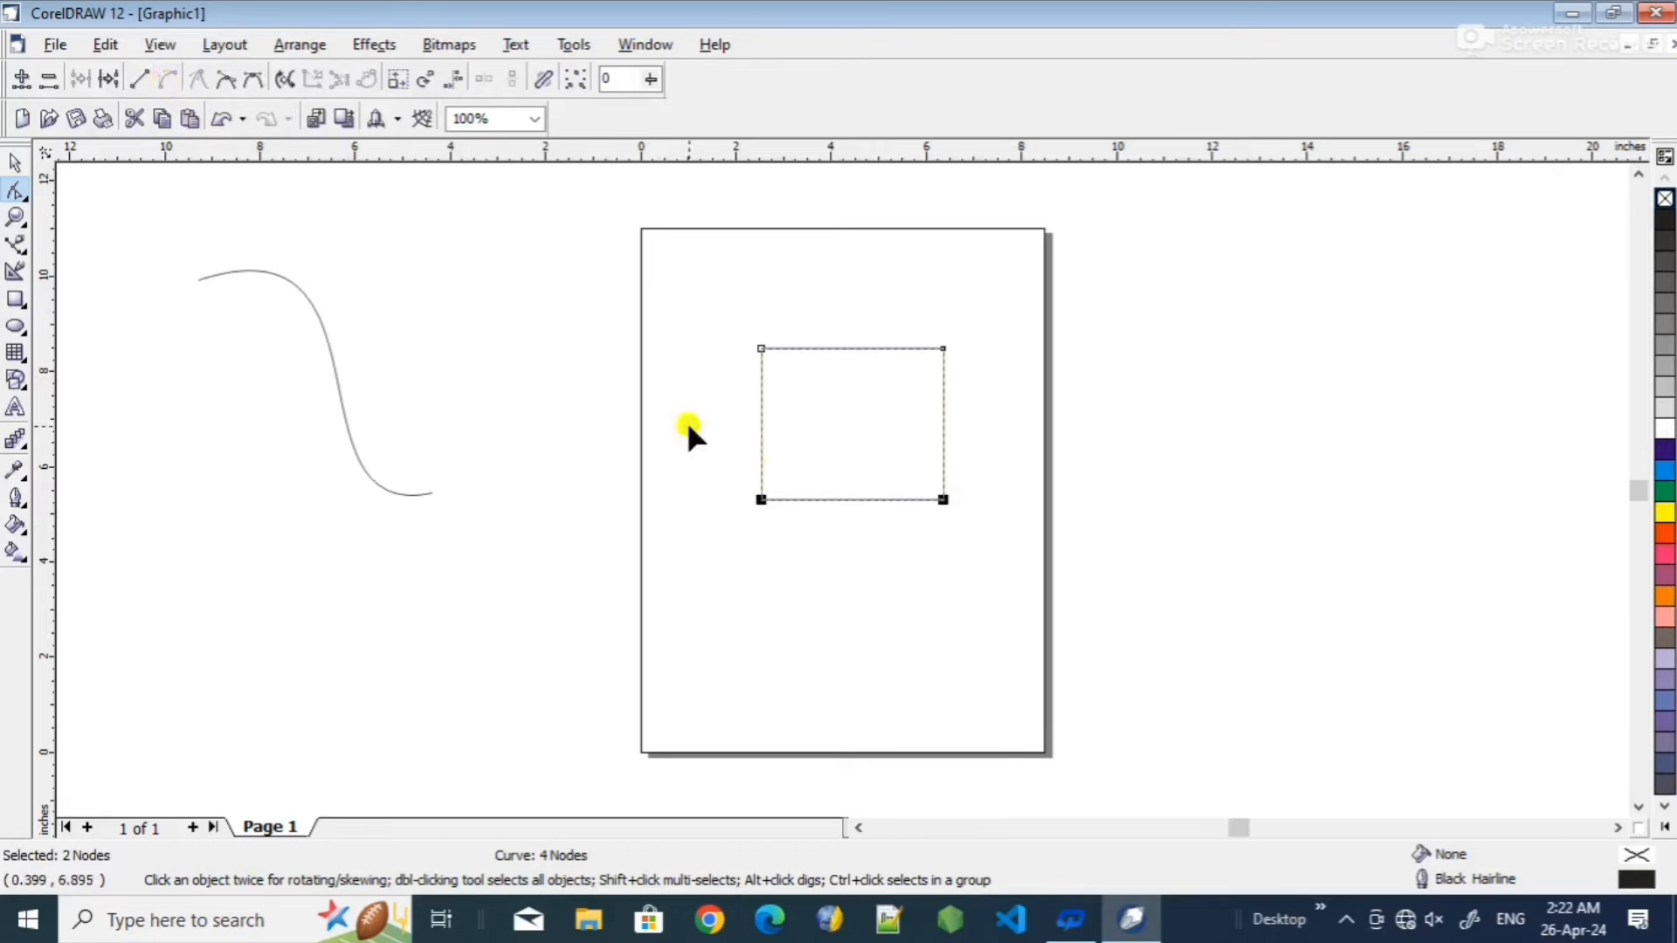
{"action": "left_click", "coordinate": [815, 529]}
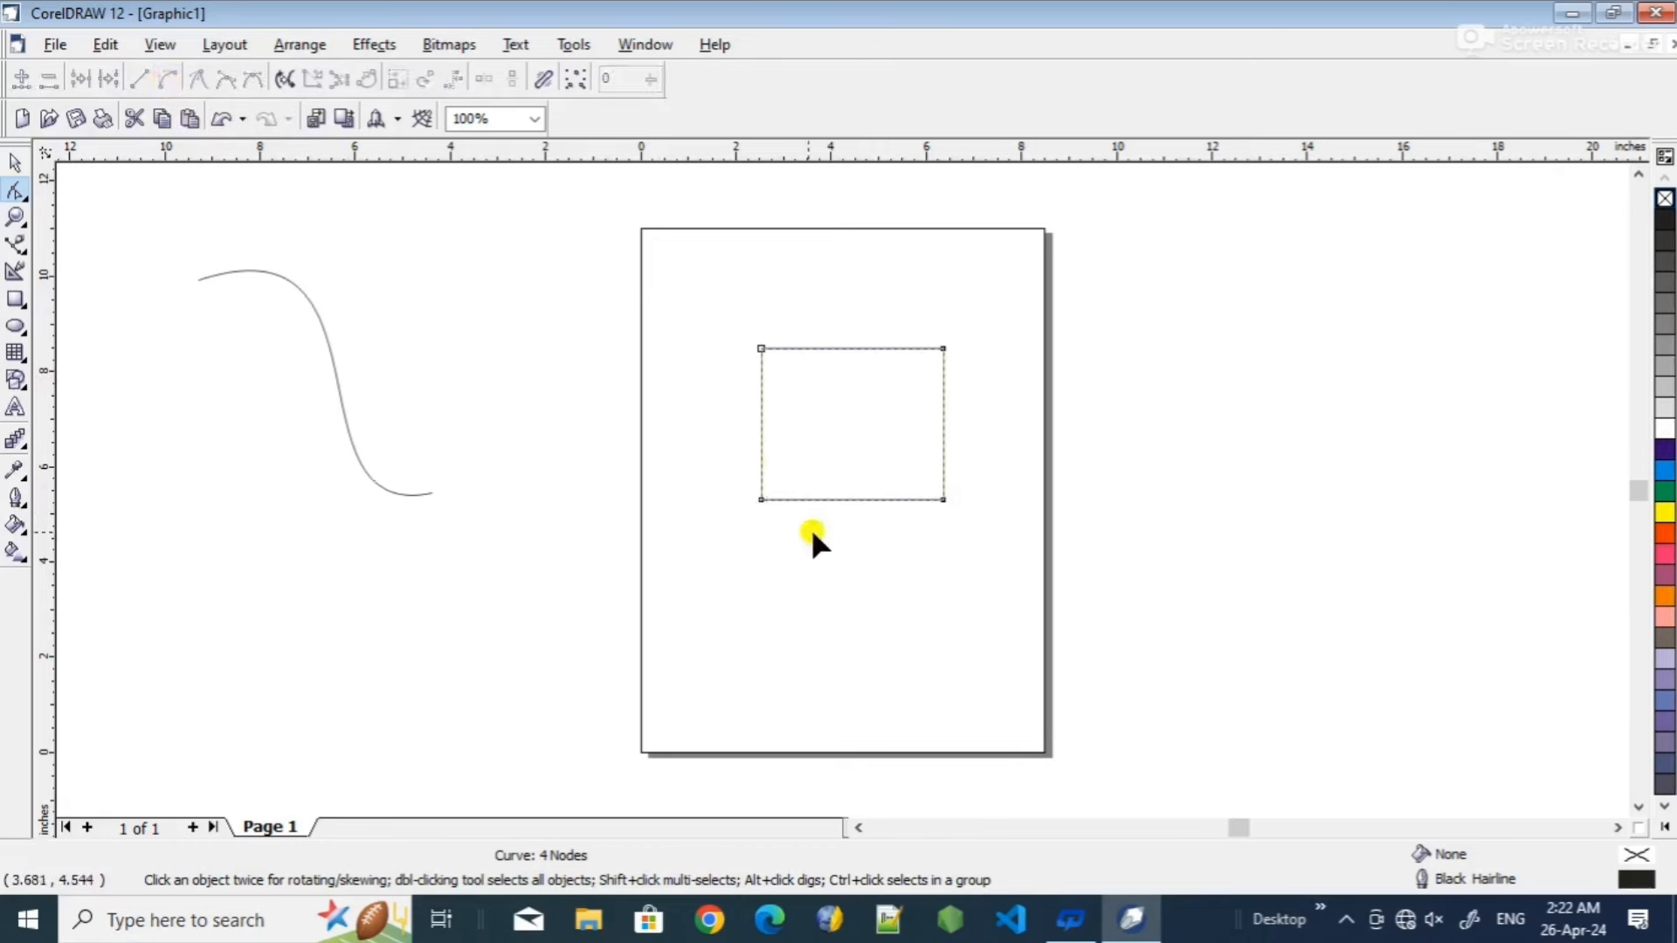
- Bend the shape's bottom edge into a wave, dipping on its left half and rising on its right half
{"action": "left_click", "coordinate": [762, 499]}
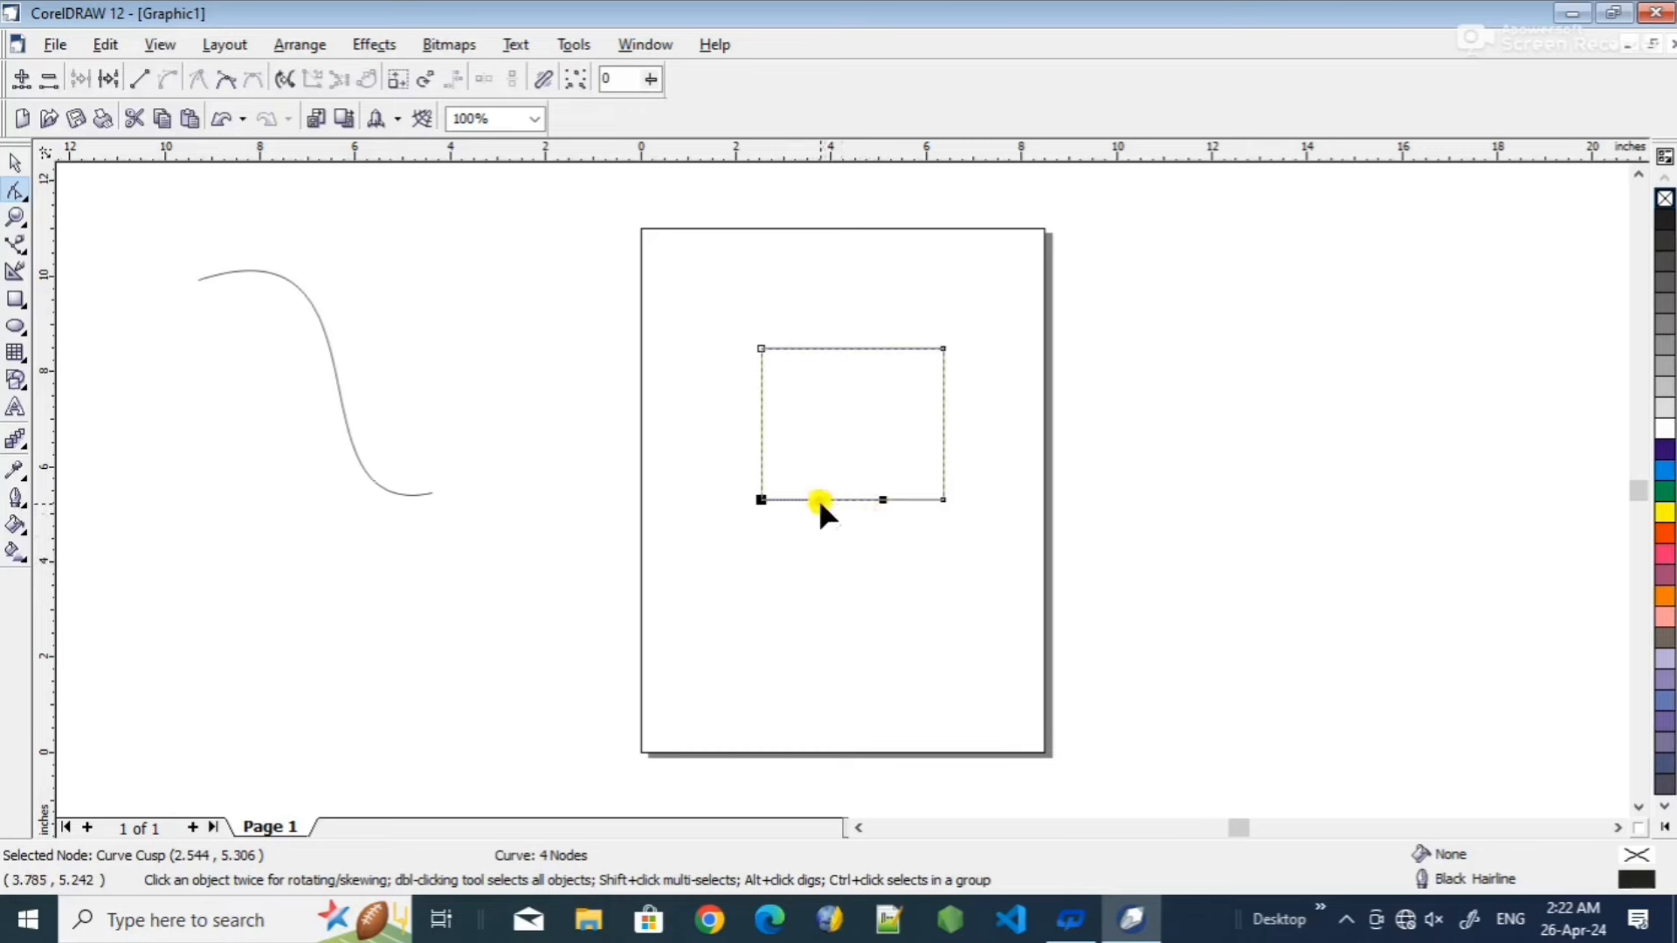
{"action": "left_click_drag", "start_coordinate": [822, 501], "coordinate": [825, 574]}
{"action": "left_click_drag", "start_coordinate": [883, 500], "coordinate": [851, 454]}
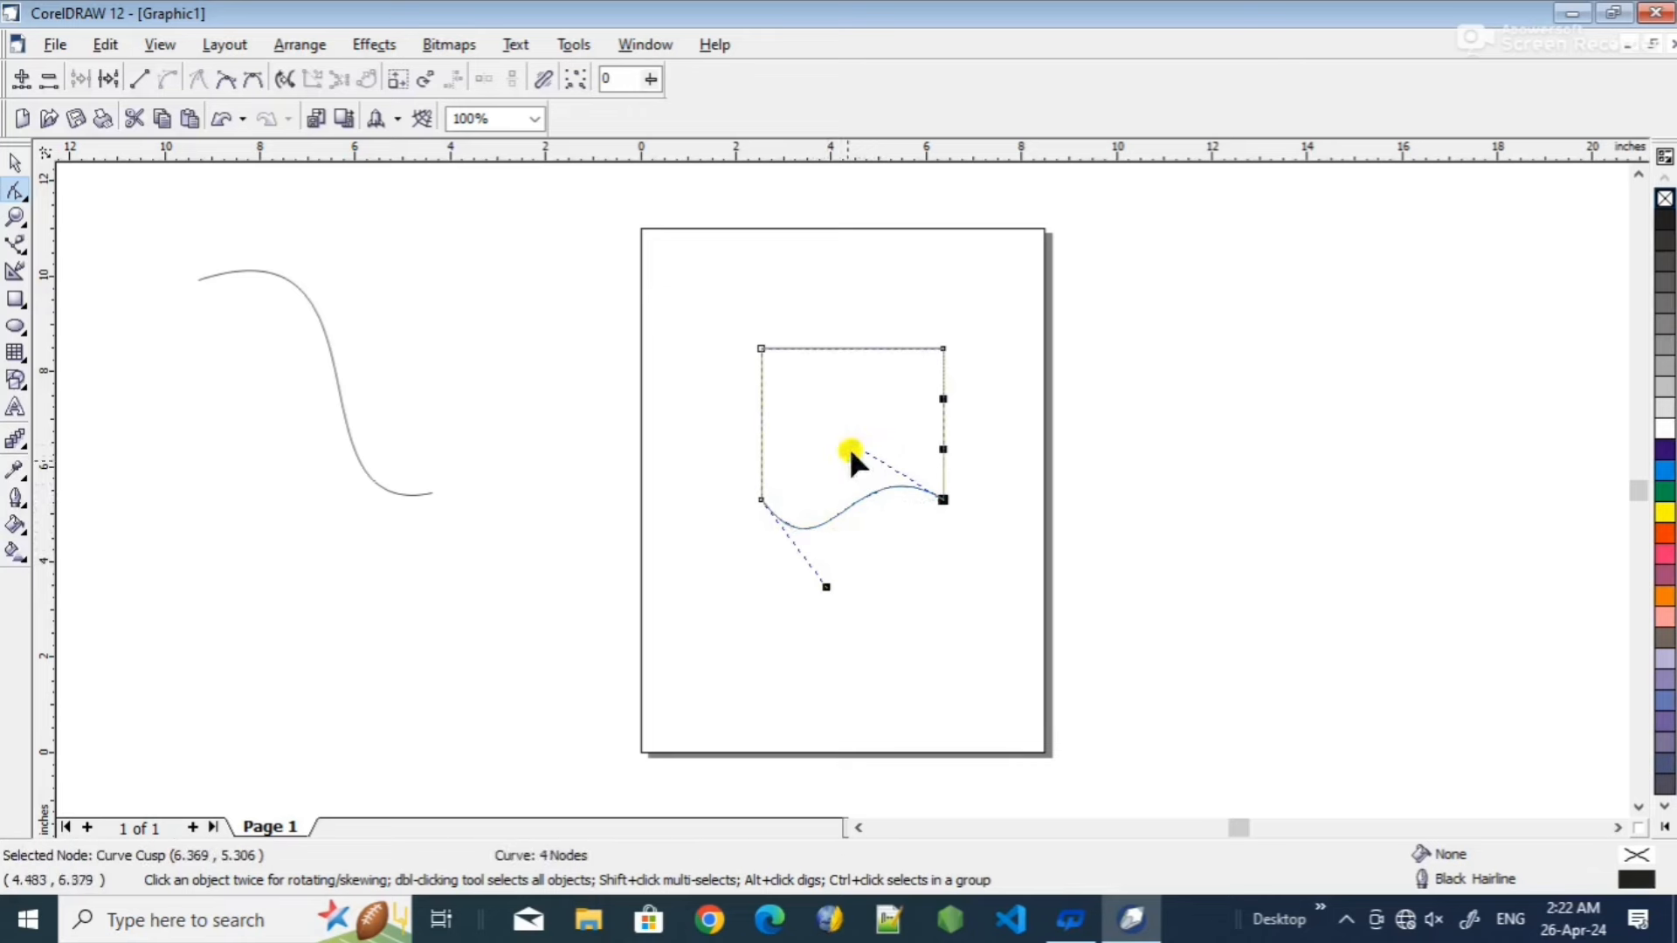
{"action": "left_click_drag", "start_coordinate": [823, 582], "coordinate": [852, 573]}
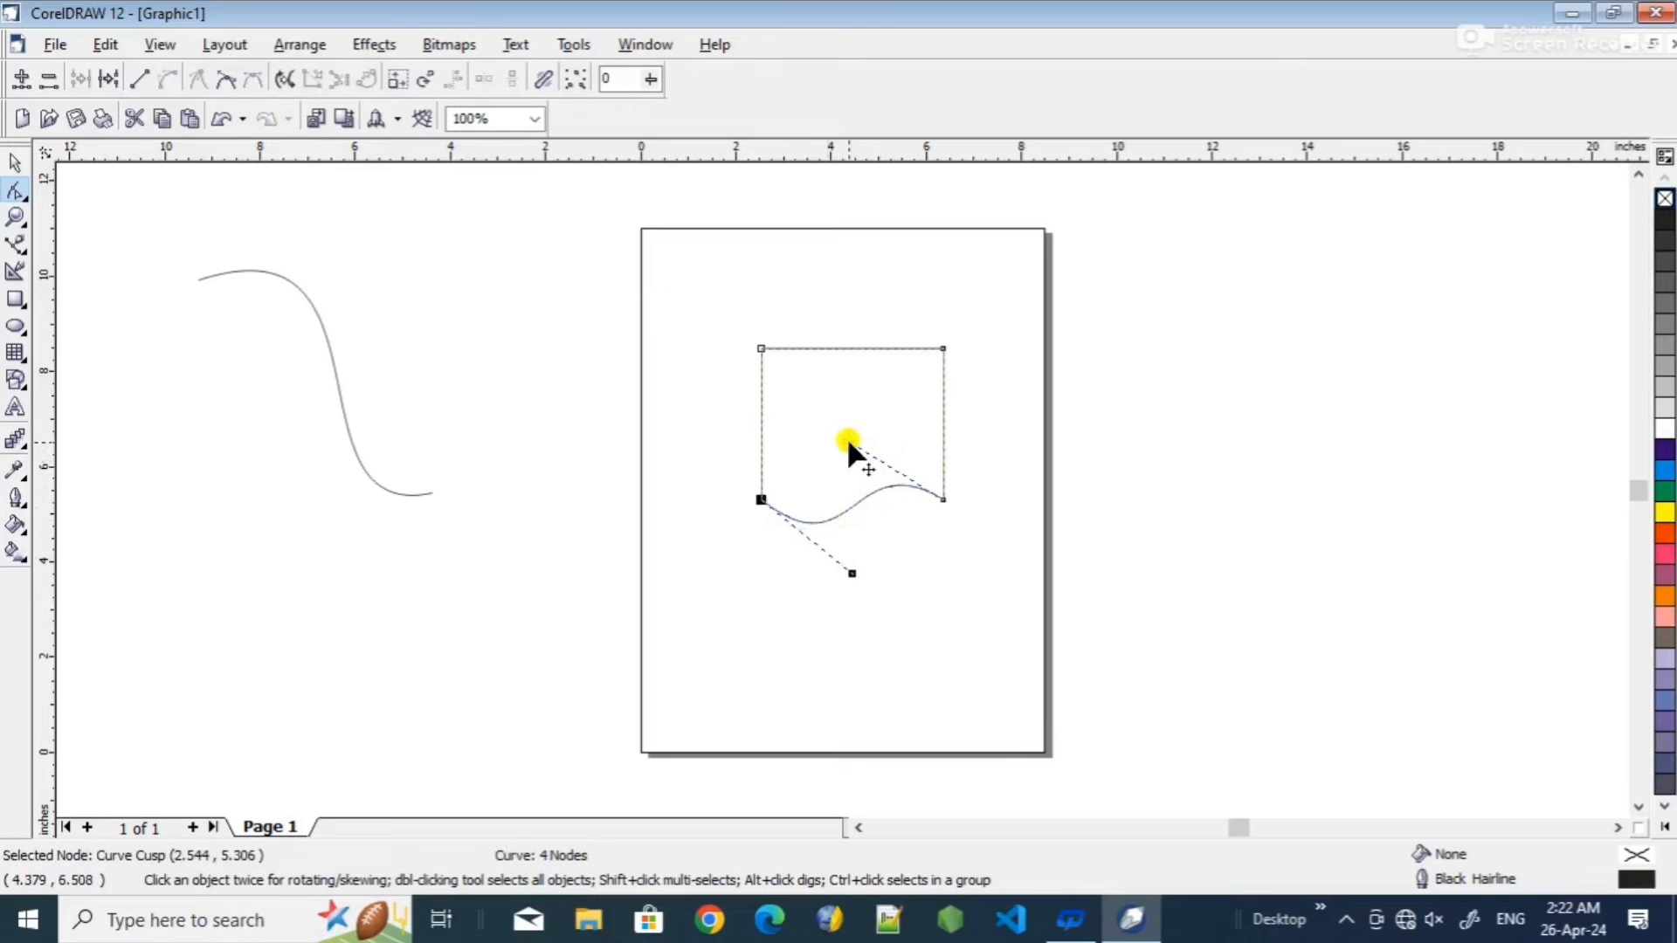
{"action": "left_click_drag", "start_coordinate": [852, 440], "coordinate": [866, 452]}
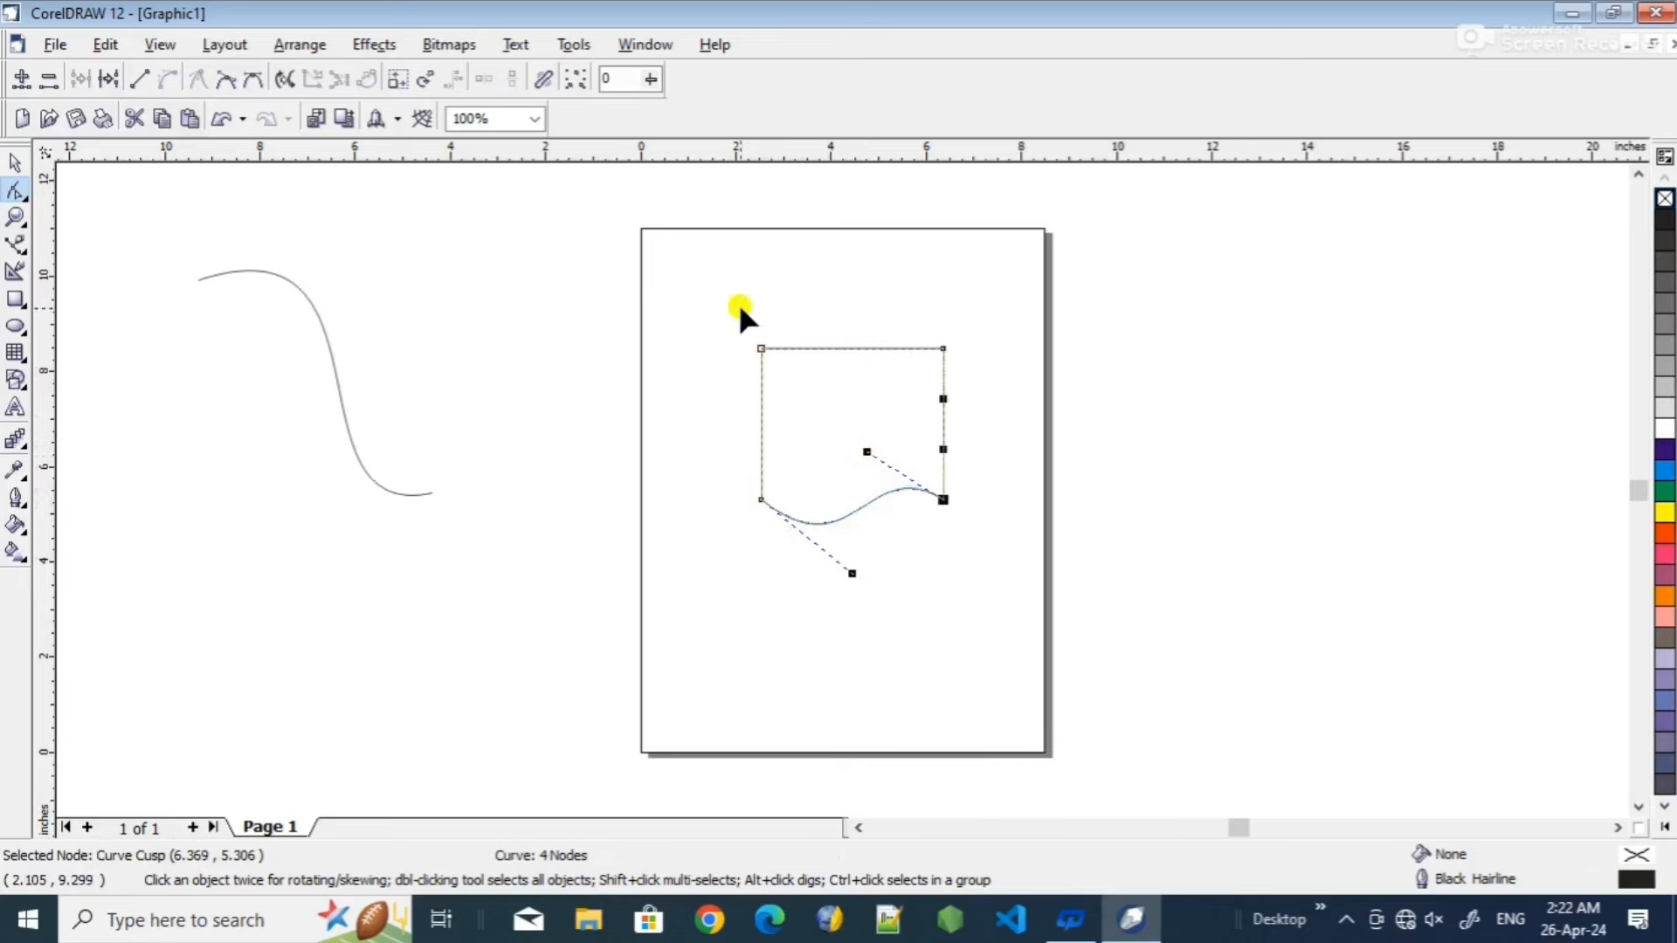
- Convert the shape's left edge to a curve and bend it into a wave, bulging outward below and inward above
{"action": "left_click_drag", "start_coordinate": [741, 308], "coordinate": [809, 531]}
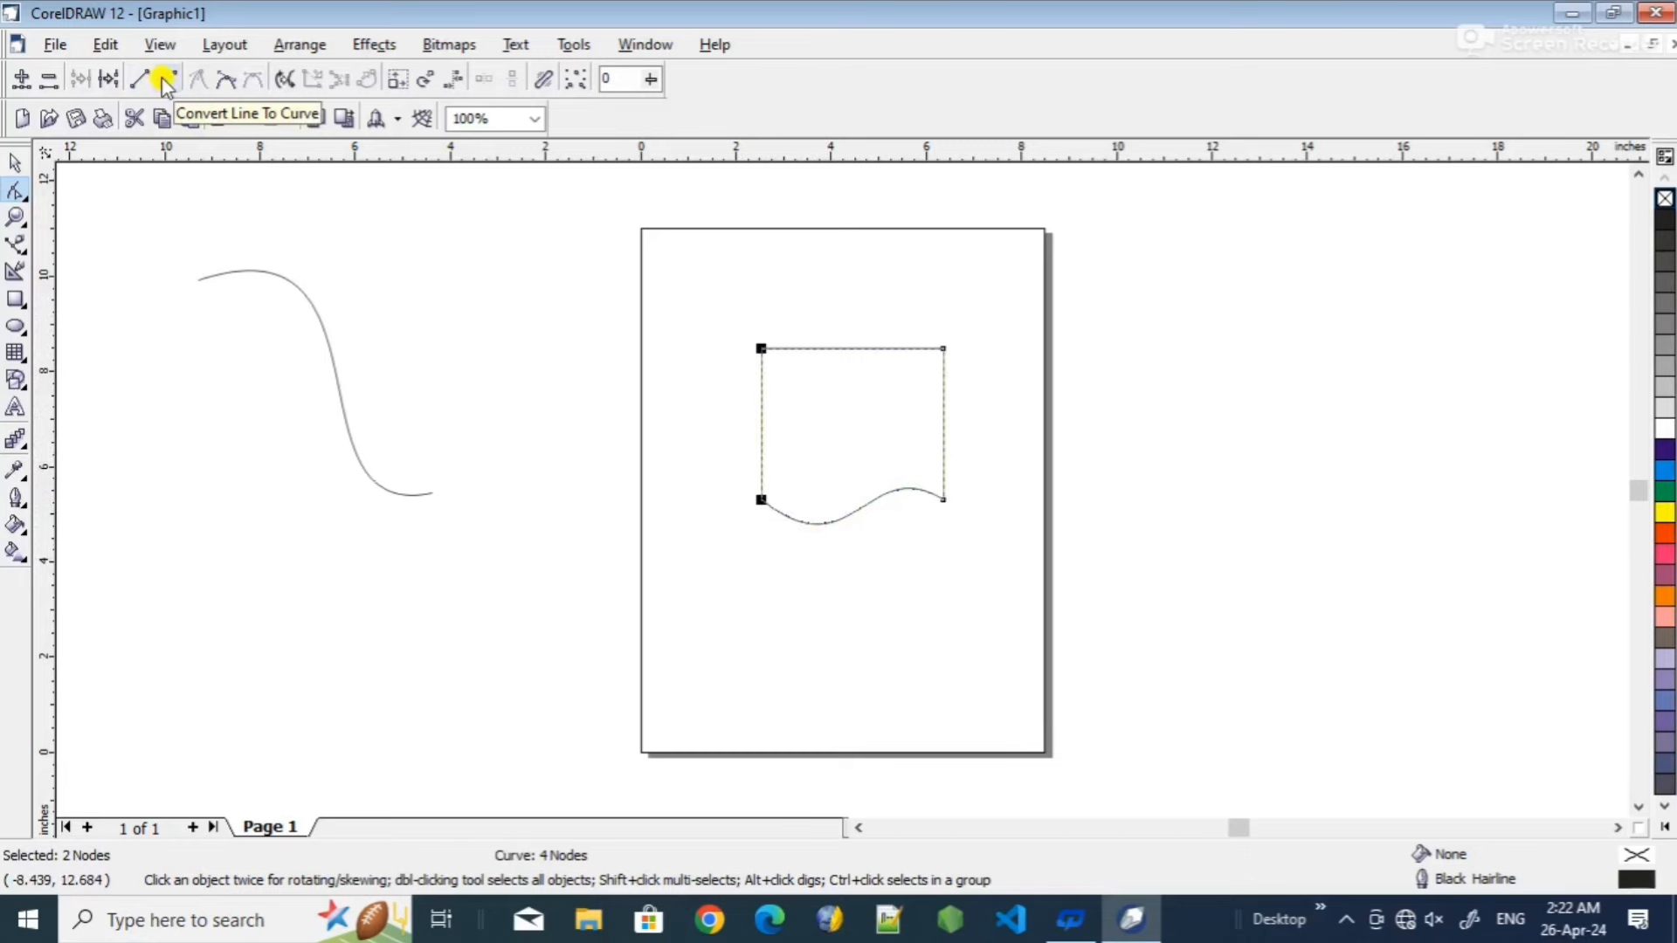
{"action": "left_click", "coordinate": [759, 552]}
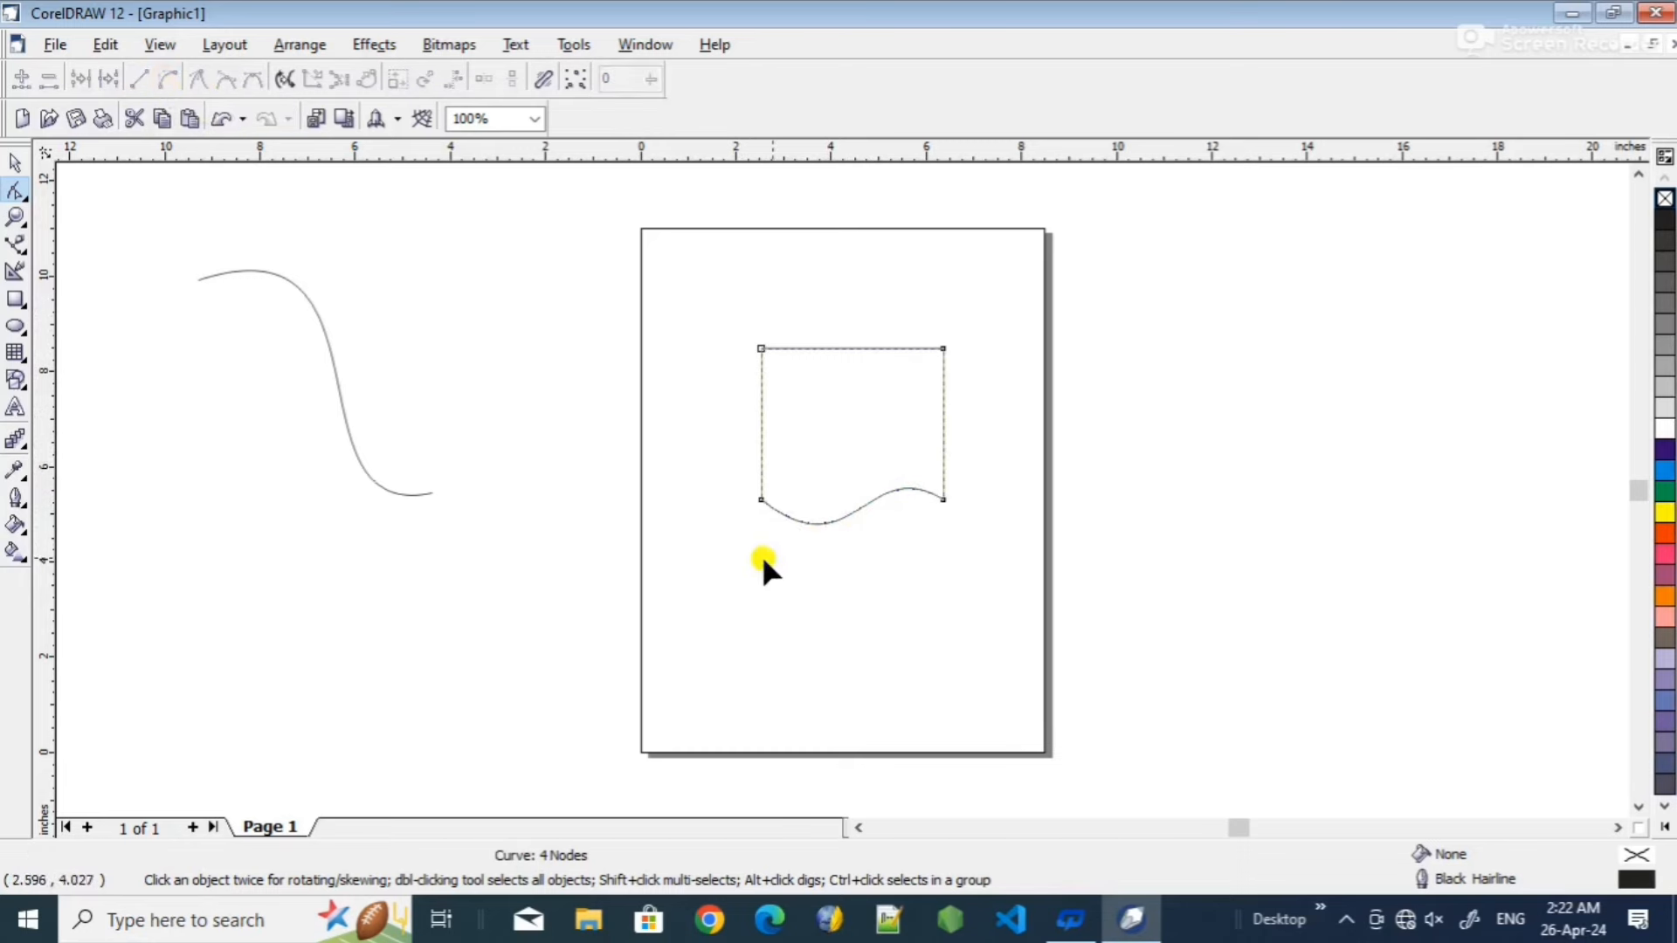
{"action": "left_click", "coordinate": [759, 497]}
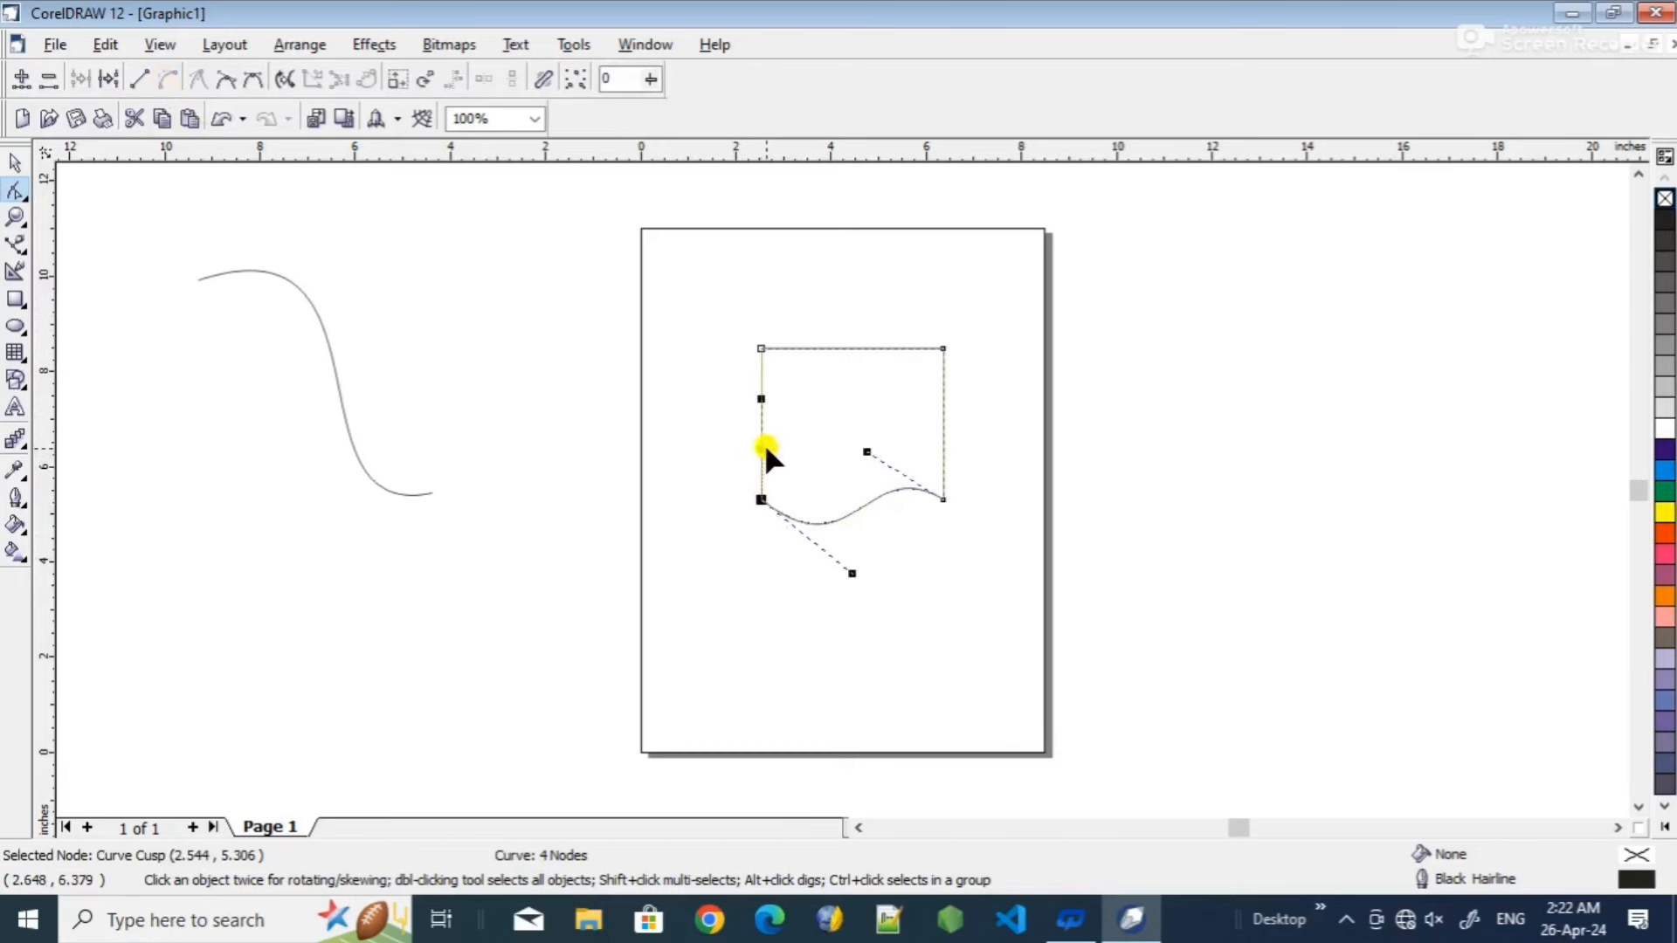
{"action": "mouse_move", "coordinate": [758, 438]}
{"action": "left_mouse_down"}
{"action": "mouse_move", "coordinate": [695, 448]}
{"action": "mouse_move", "coordinate": [747, 415]}
{"action": "left_mouse_up"}
{"action": "left_click", "coordinate": [757, 395]}
{"action": "left_click_drag", "start_coordinate": [757, 395], "coordinate": [765, 452]}
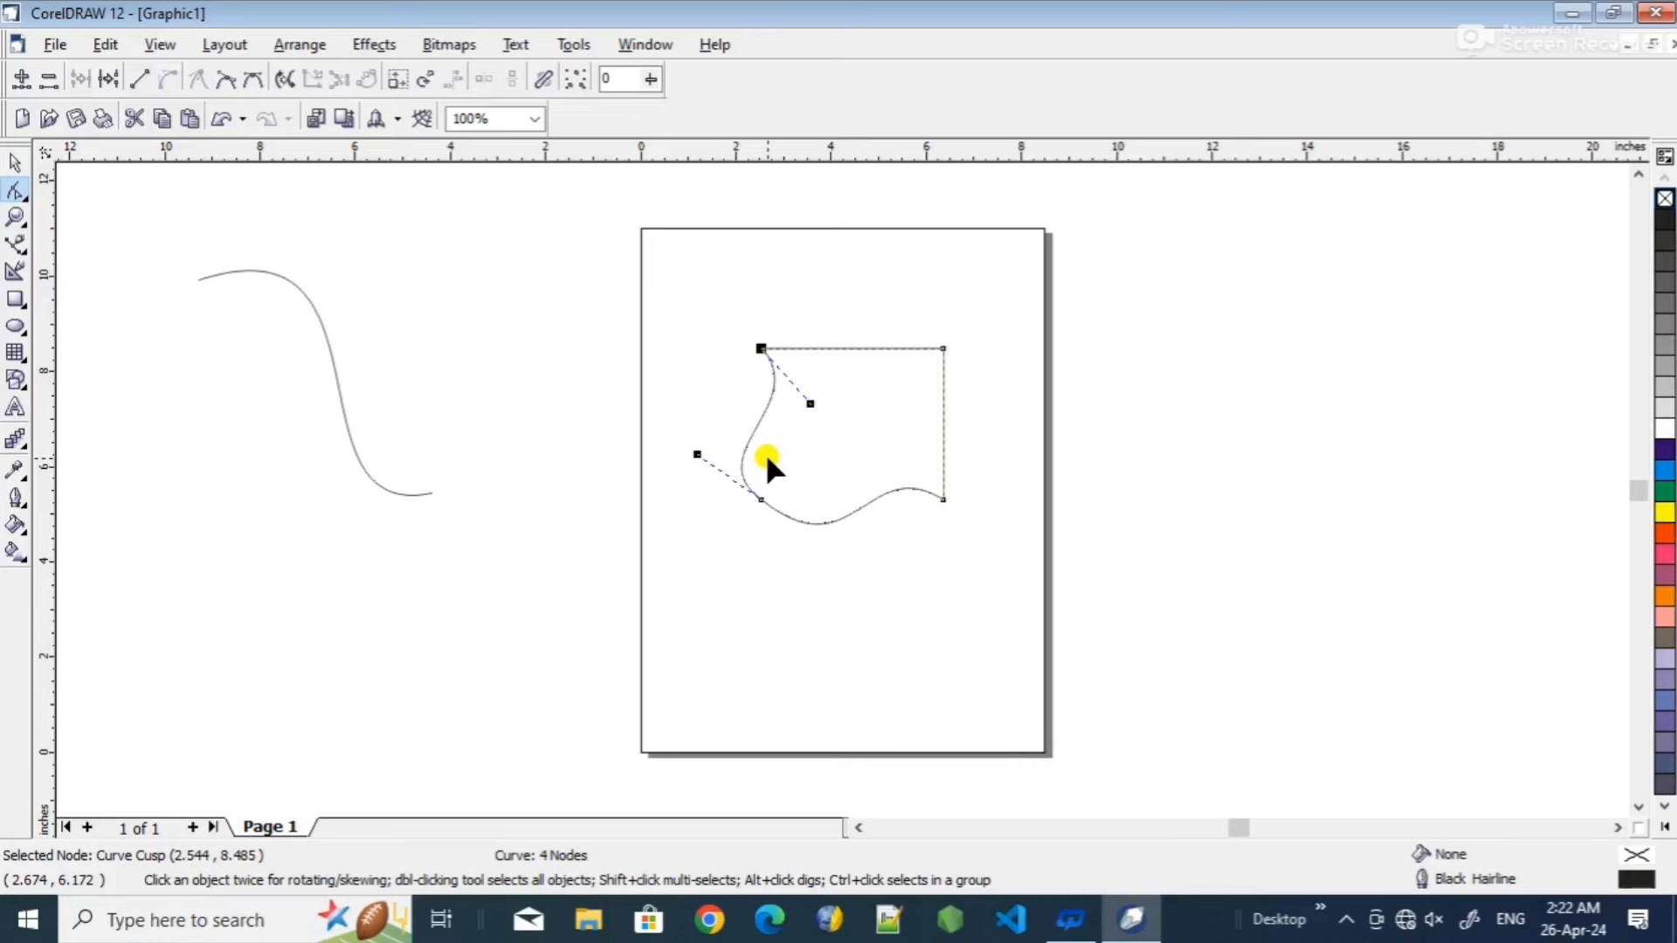
- Cut the shape in two with a freehand Knife stroke from the top edge's midpoint down to the wavy bottom edge
{"action": "left_click", "coordinate": [19, 192]}
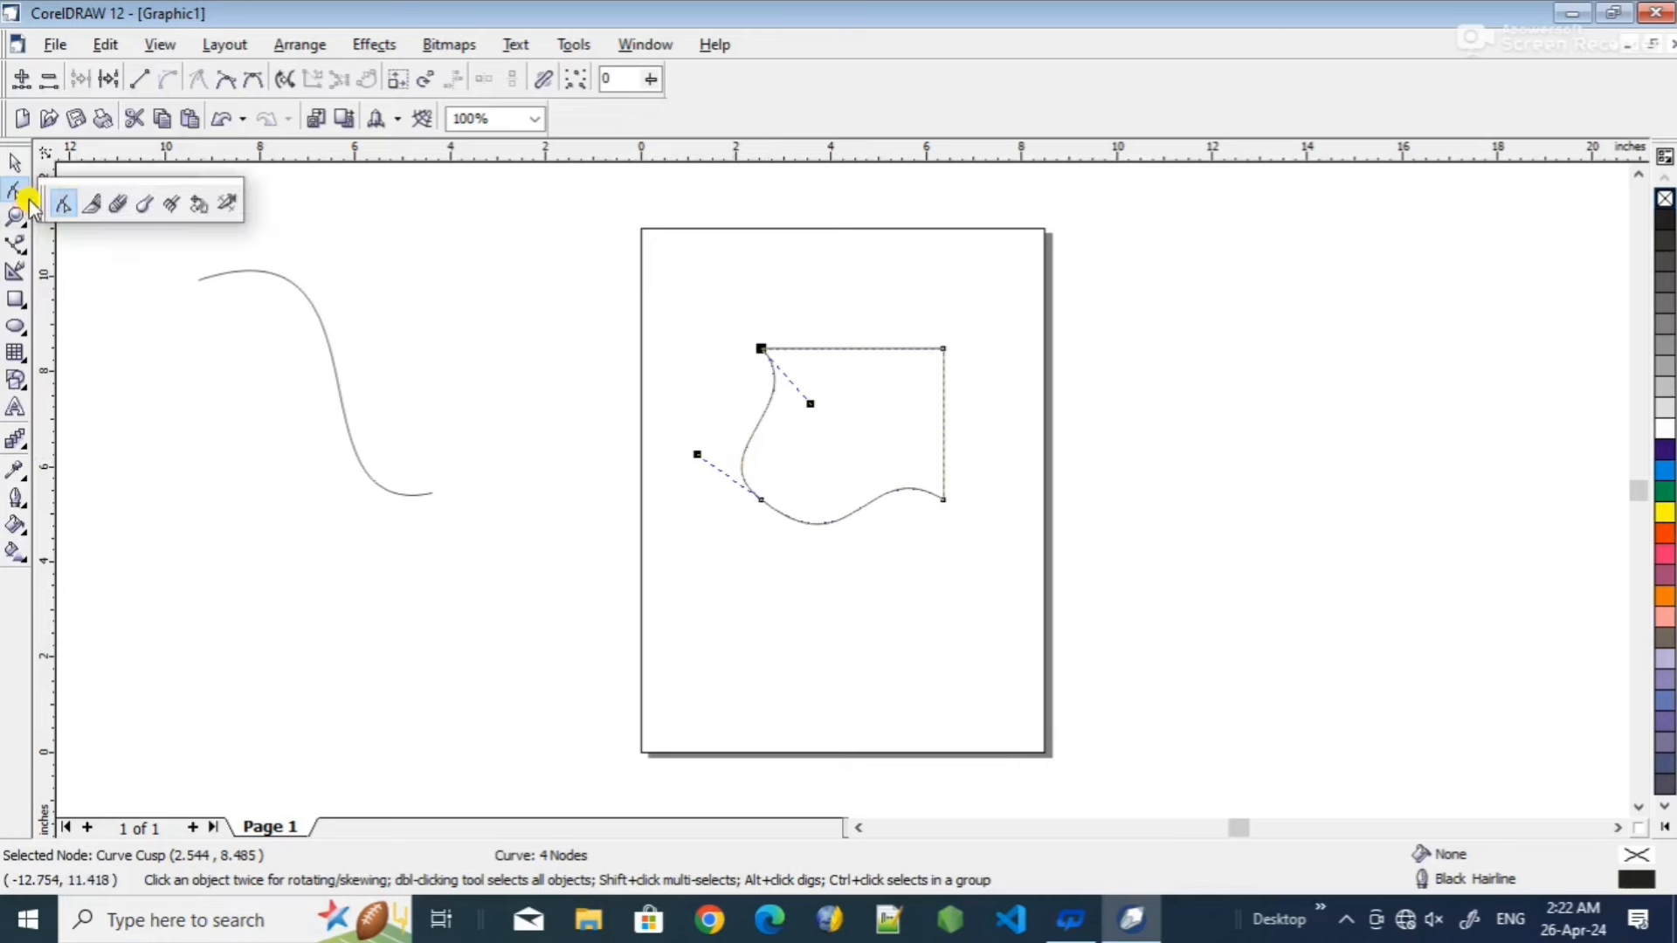
{"action": "left_click", "coordinate": [90, 206]}
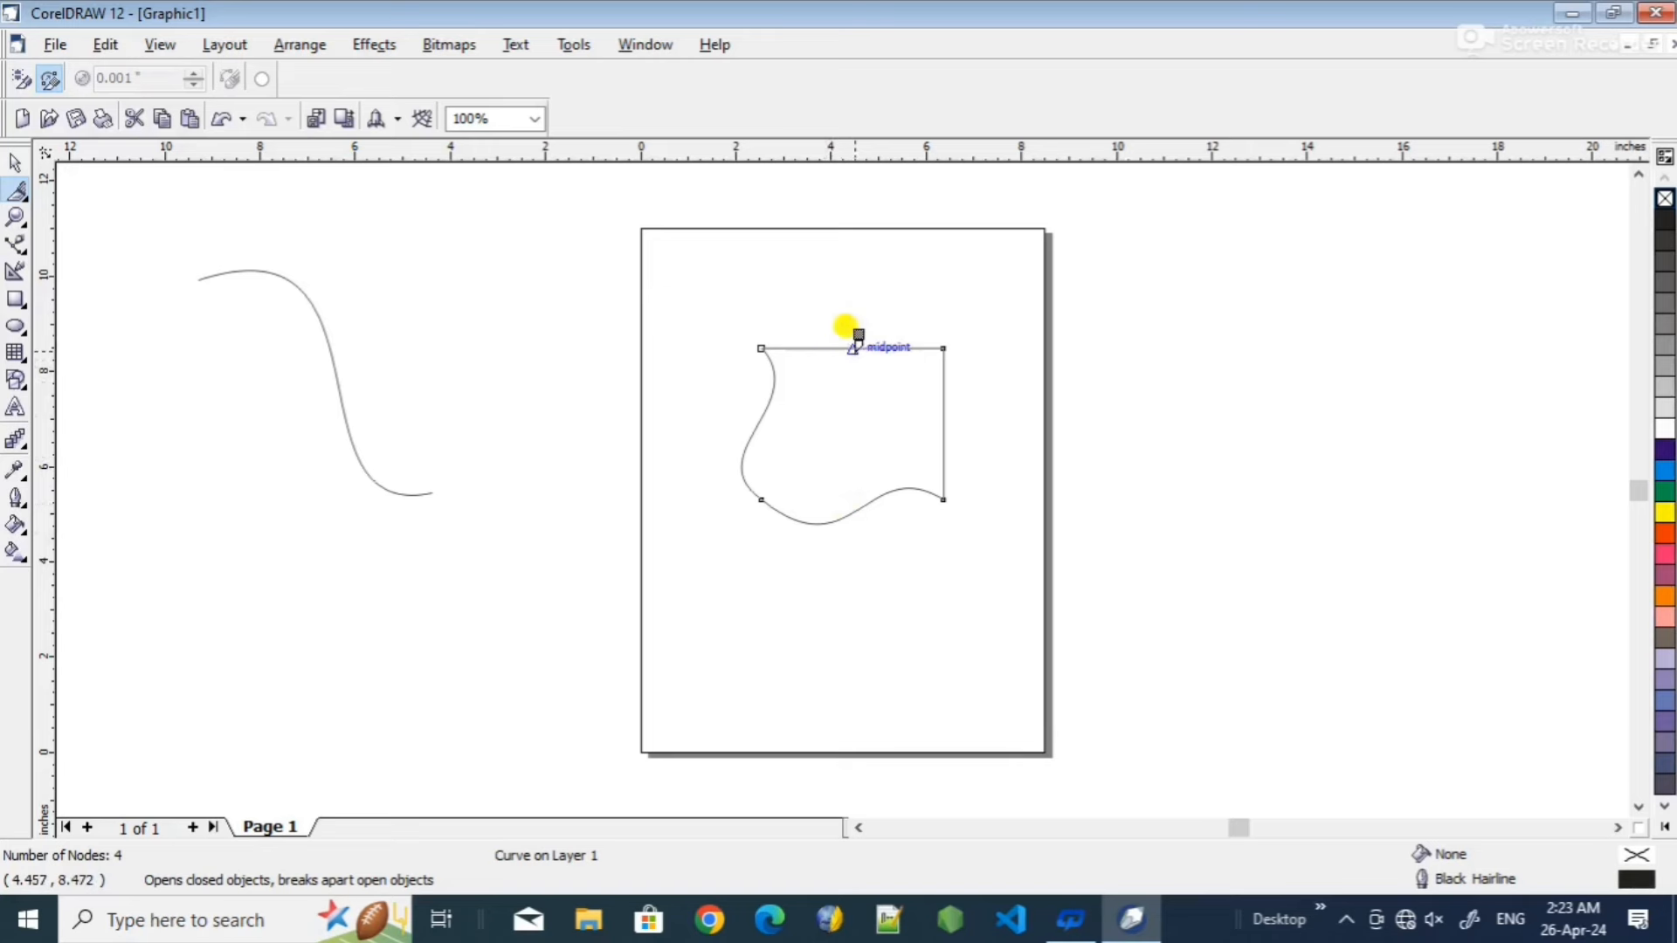
{"action": "left_click_drag", "start_coordinate": [855, 348], "coordinate": [829, 522]}
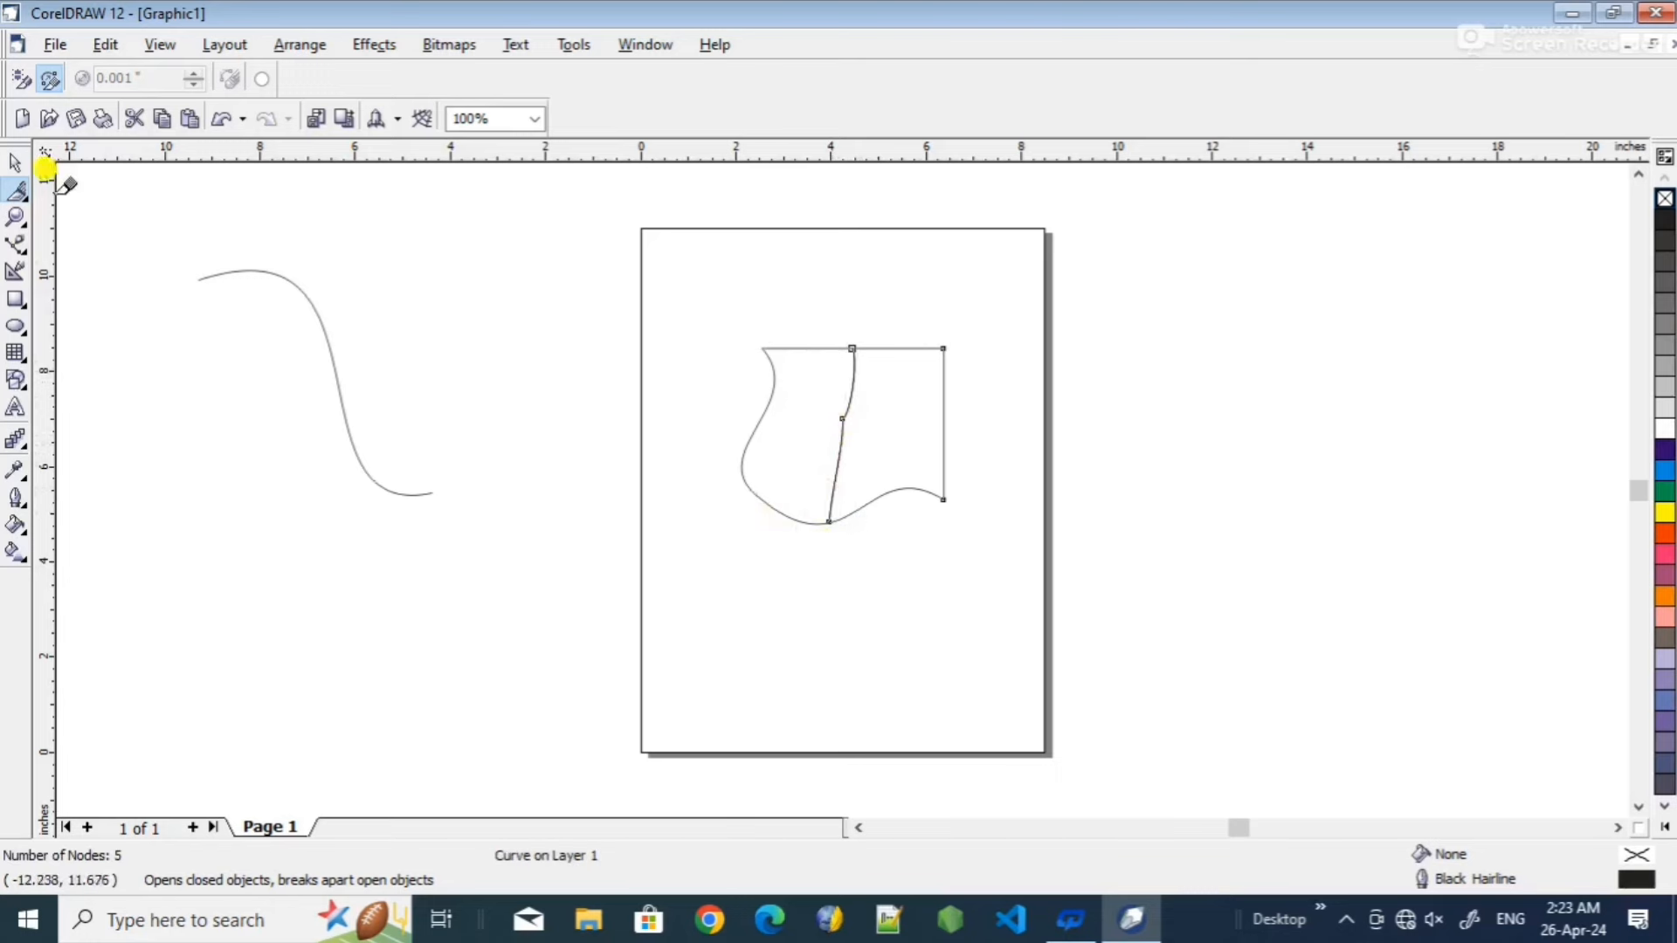
- Separate the left cut piece from the right one by nudging it 0.5 inches to the left
{"action": "left_click", "coordinate": [16, 162]}
{"action": "left_click", "coordinate": [760, 411]}
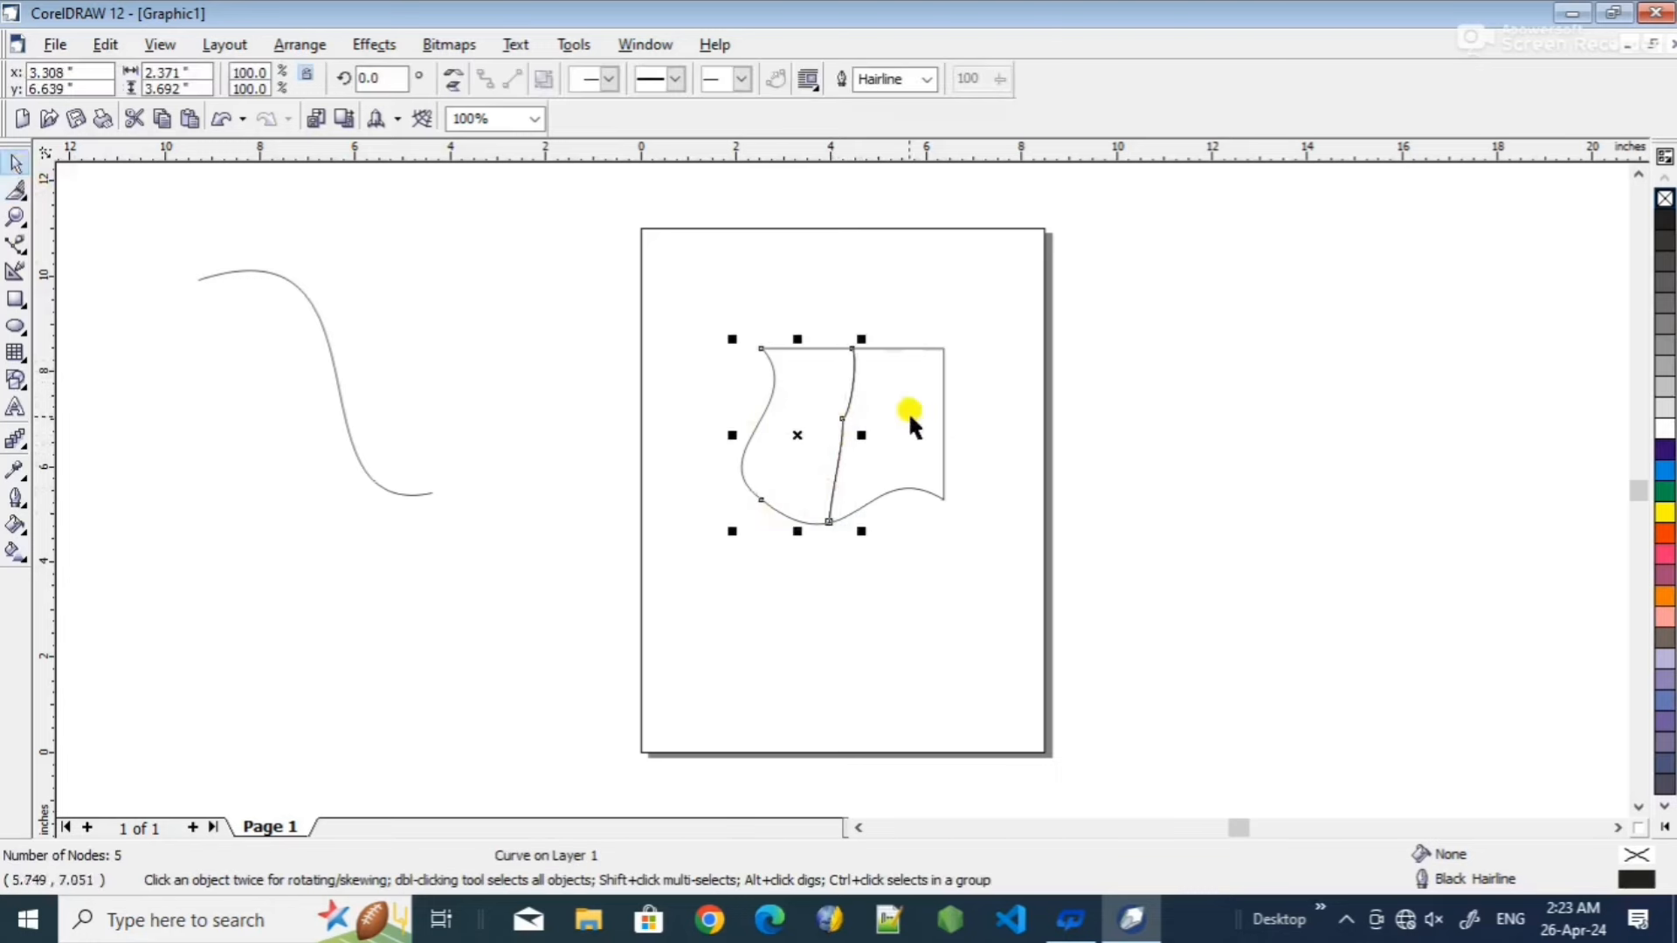
{"action": "key", "text": "Left"}
{"action": "key", "text": "Left"}
{"action": "key", "text": "Left"}
{"action": "key", "text": "Left"}
{"action": "key", "text": "Left"}
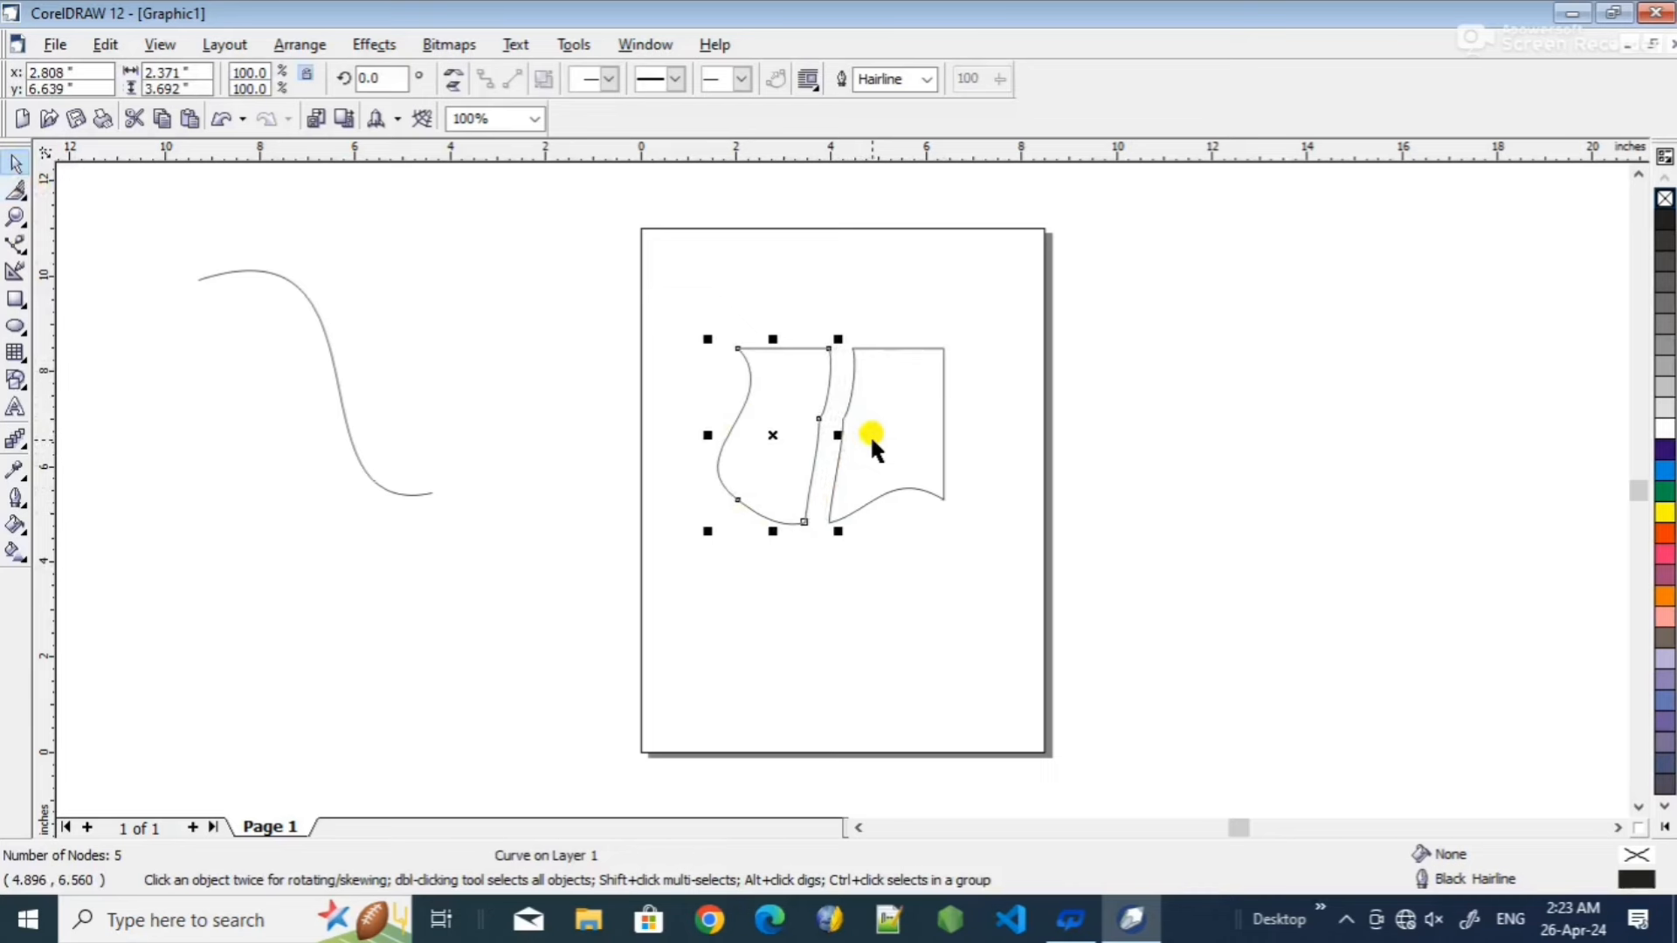
- Erase the upper and right portions of the left piece with the Eraser tool, leaving a small lower-left remnant
{"action": "left_click", "coordinate": [26, 207]}
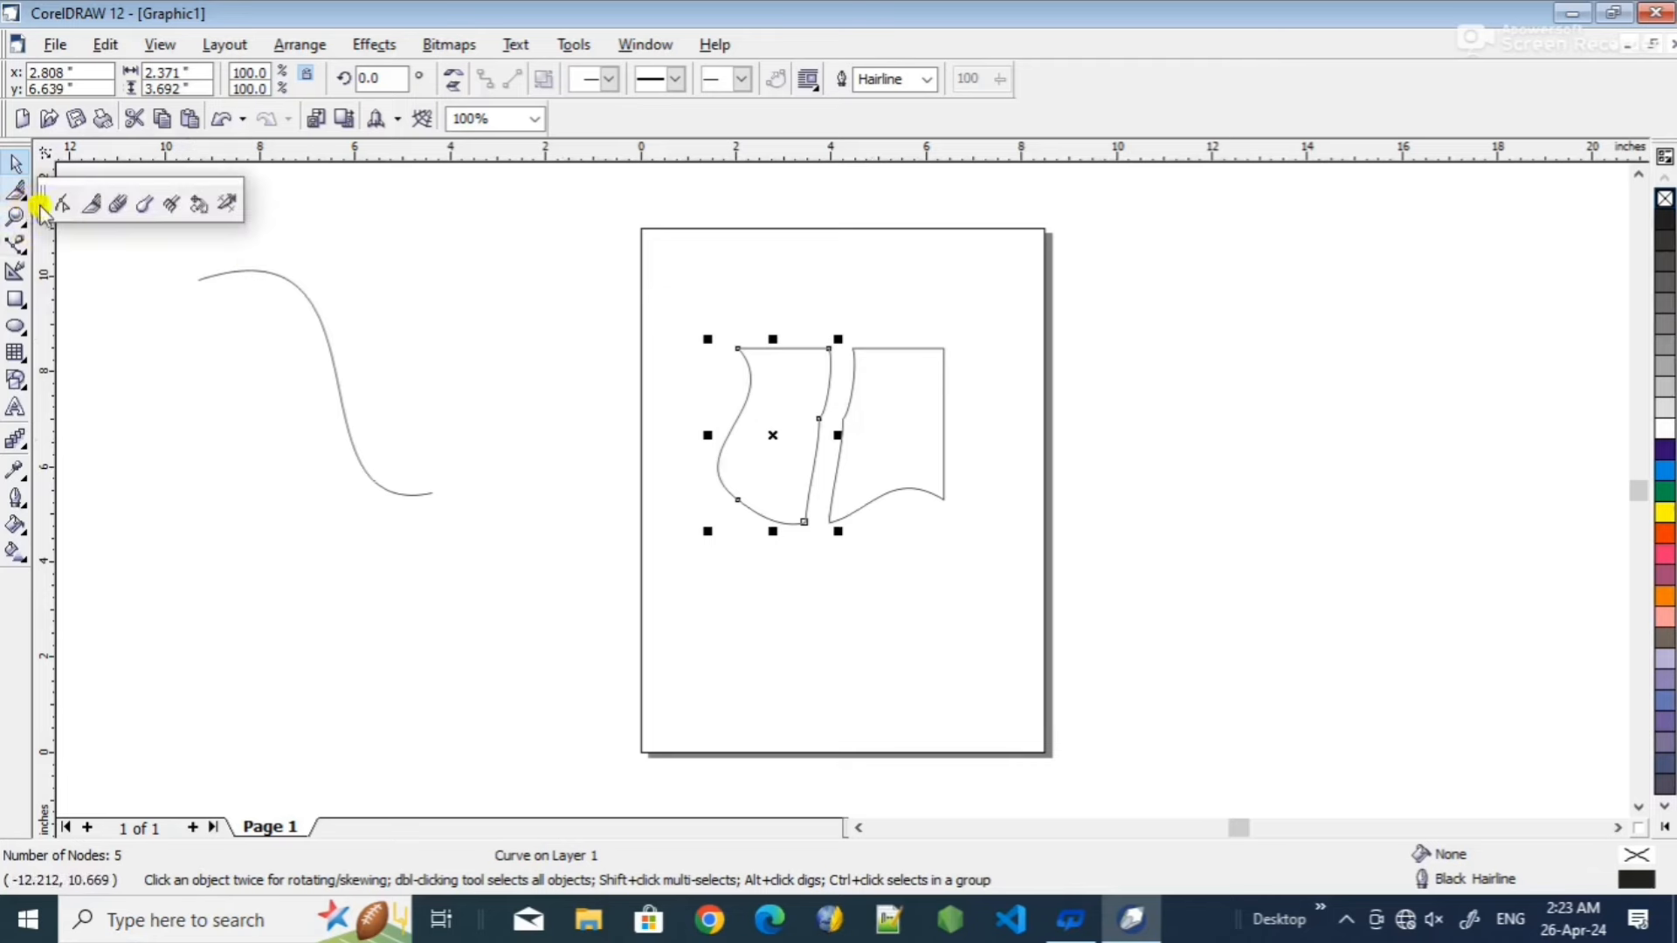
{"action": "left_click", "coordinate": [118, 210]}
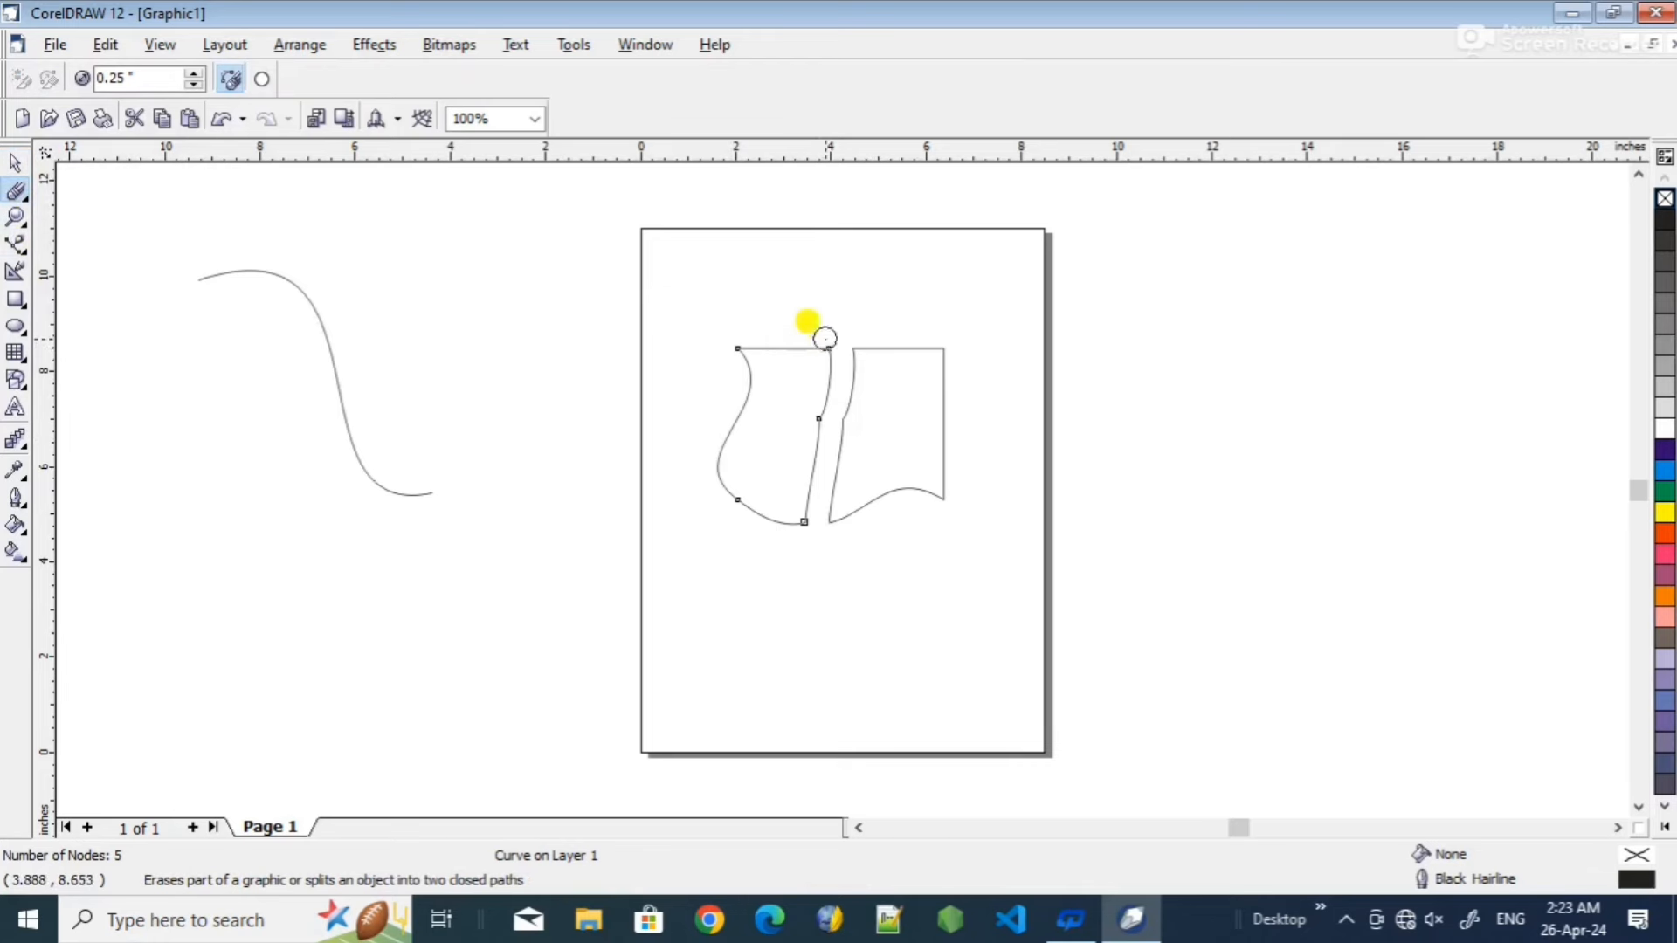
{"action": "mouse_move", "coordinate": [807, 321]}
{"action": "left_mouse_down"}
{"action": "mouse_move", "coordinate": [822, 375]}
{"action": "mouse_move", "coordinate": [811, 505]}
{"action": "mouse_move", "coordinate": [806, 525]}
{"action": "mouse_move", "coordinate": [813, 333]}
{"action": "mouse_move", "coordinate": [794, 533]}
{"action": "mouse_move", "coordinate": [801, 330]}
{"action": "mouse_move", "coordinate": [778, 541]}
{"action": "mouse_move", "coordinate": [771, 393]}
{"action": "mouse_move", "coordinate": [786, 344]}
{"action": "mouse_move", "coordinate": [777, 535]}
{"action": "mouse_move", "coordinate": [767, 358]}
{"action": "mouse_move", "coordinate": [768, 536]}
{"action": "mouse_move", "coordinate": [769, 408]}
{"action": "mouse_move", "coordinate": [733, 350]}
{"action": "mouse_move", "coordinate": [779, 363]}
{"action": "mouse_move", "coordinate": [736, 403]}
{"action": "mouse_move", "coordinate": [816, 427]}
{"action": "mouse_move", "coordinate": [791, 406]}
{"action": "left_mouse_up"}
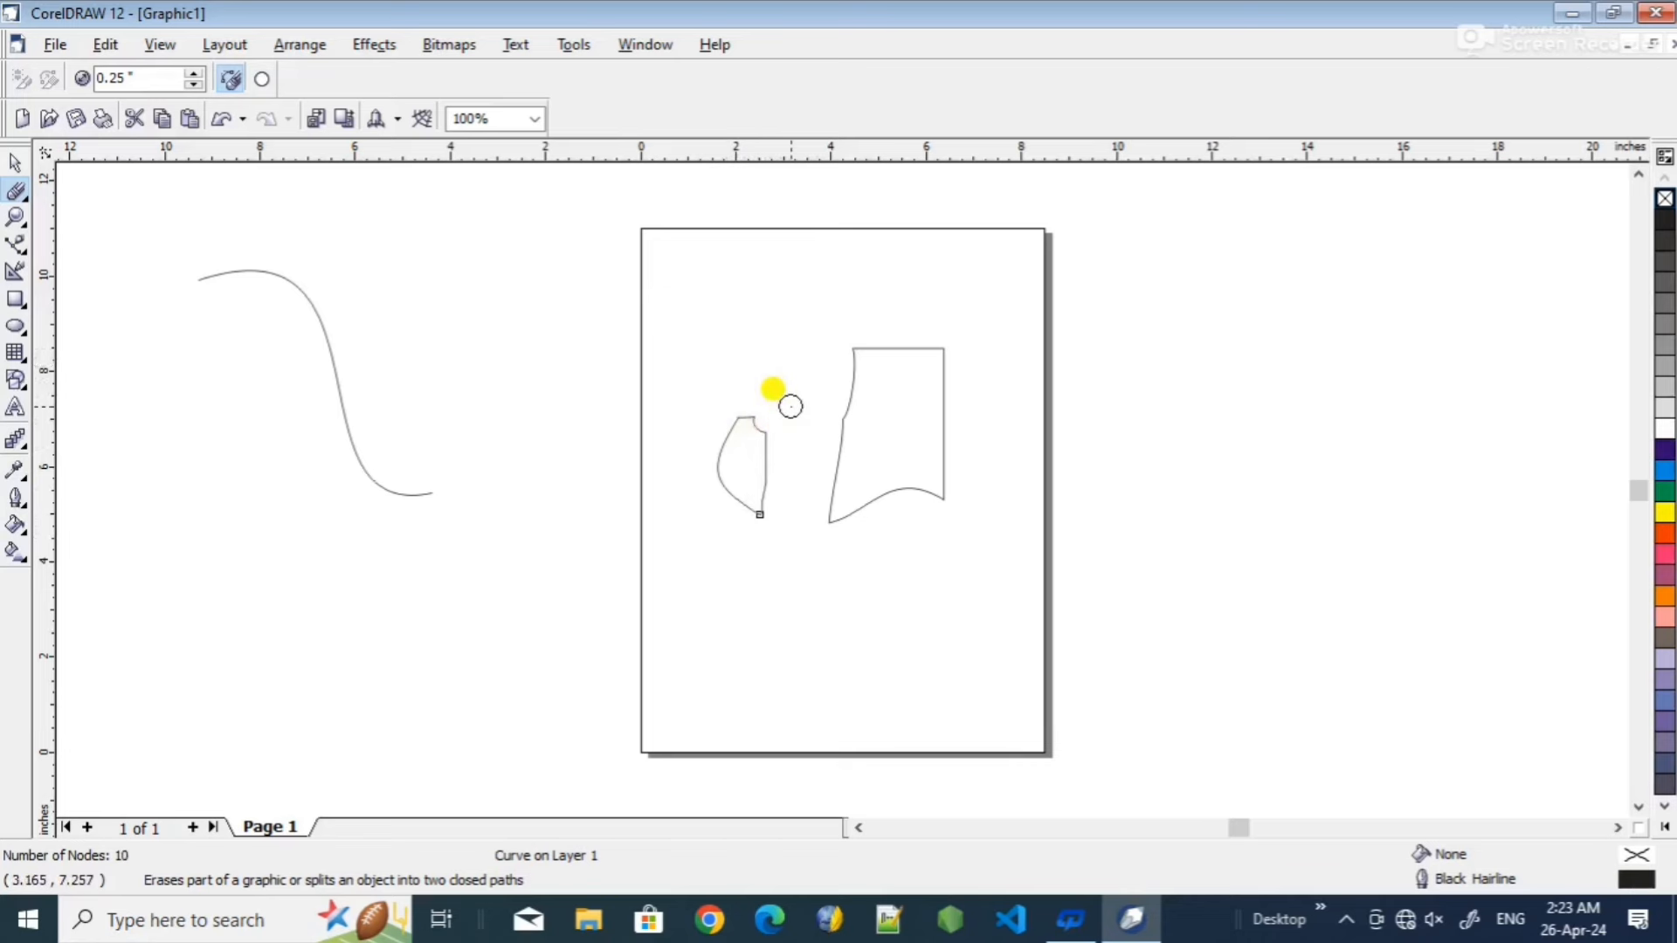
- Fill the right cut piece with green
{"action": "left_click", "coordinate": [22, 199]}
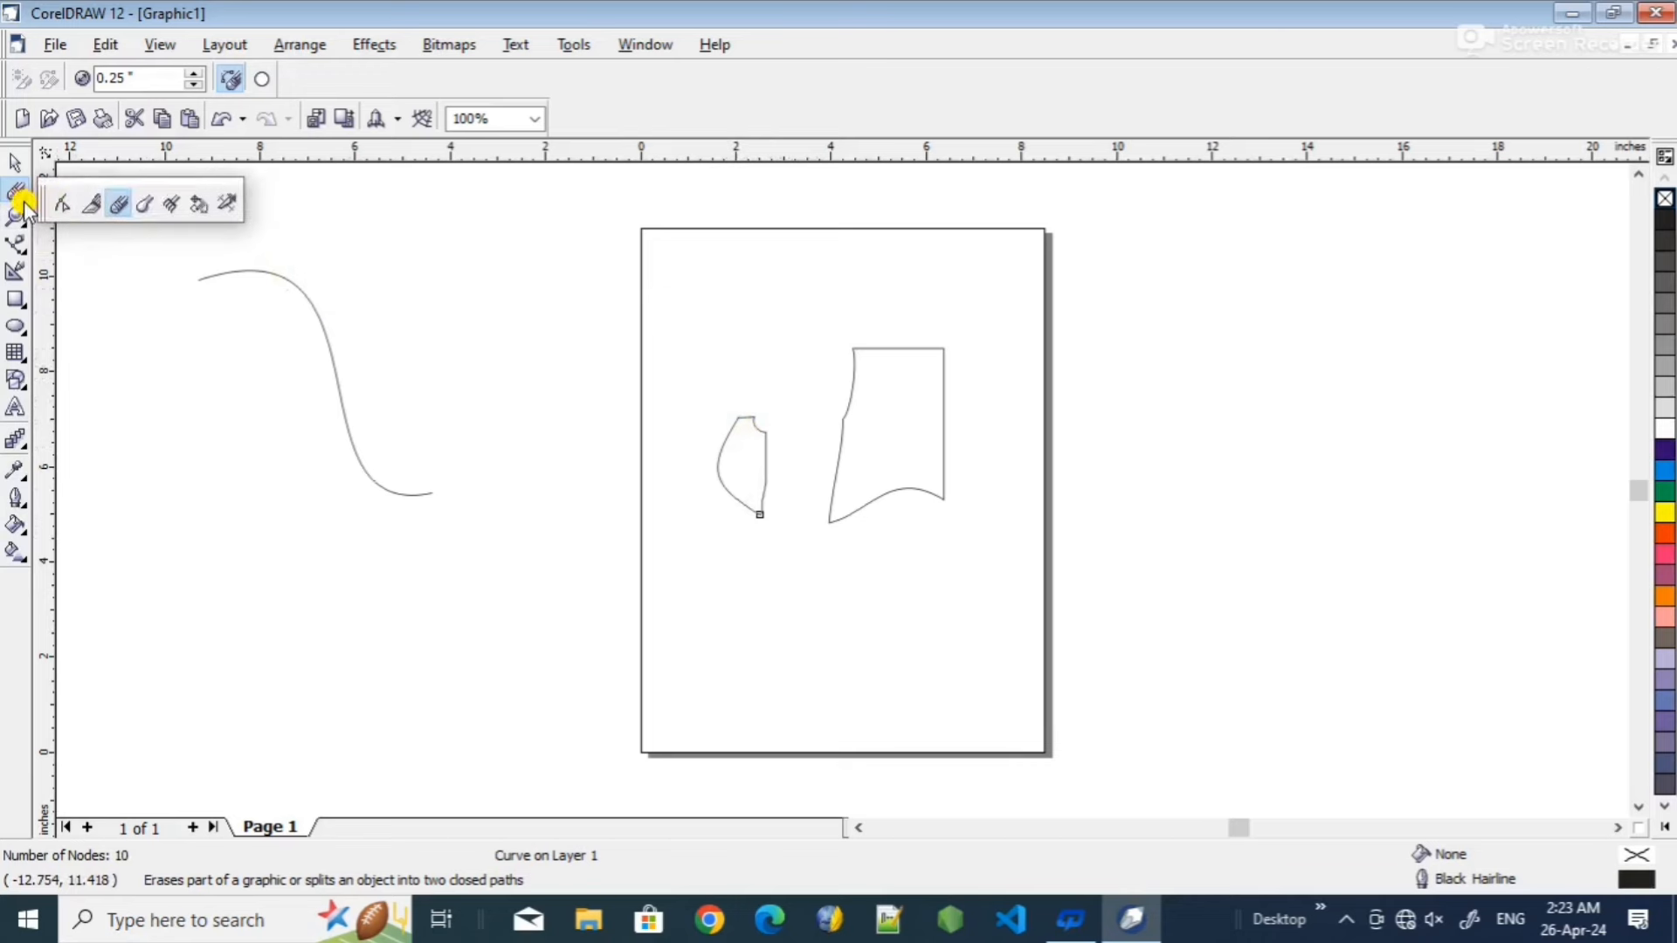
{"action": "left_click", "coordinate": [146, 206]}
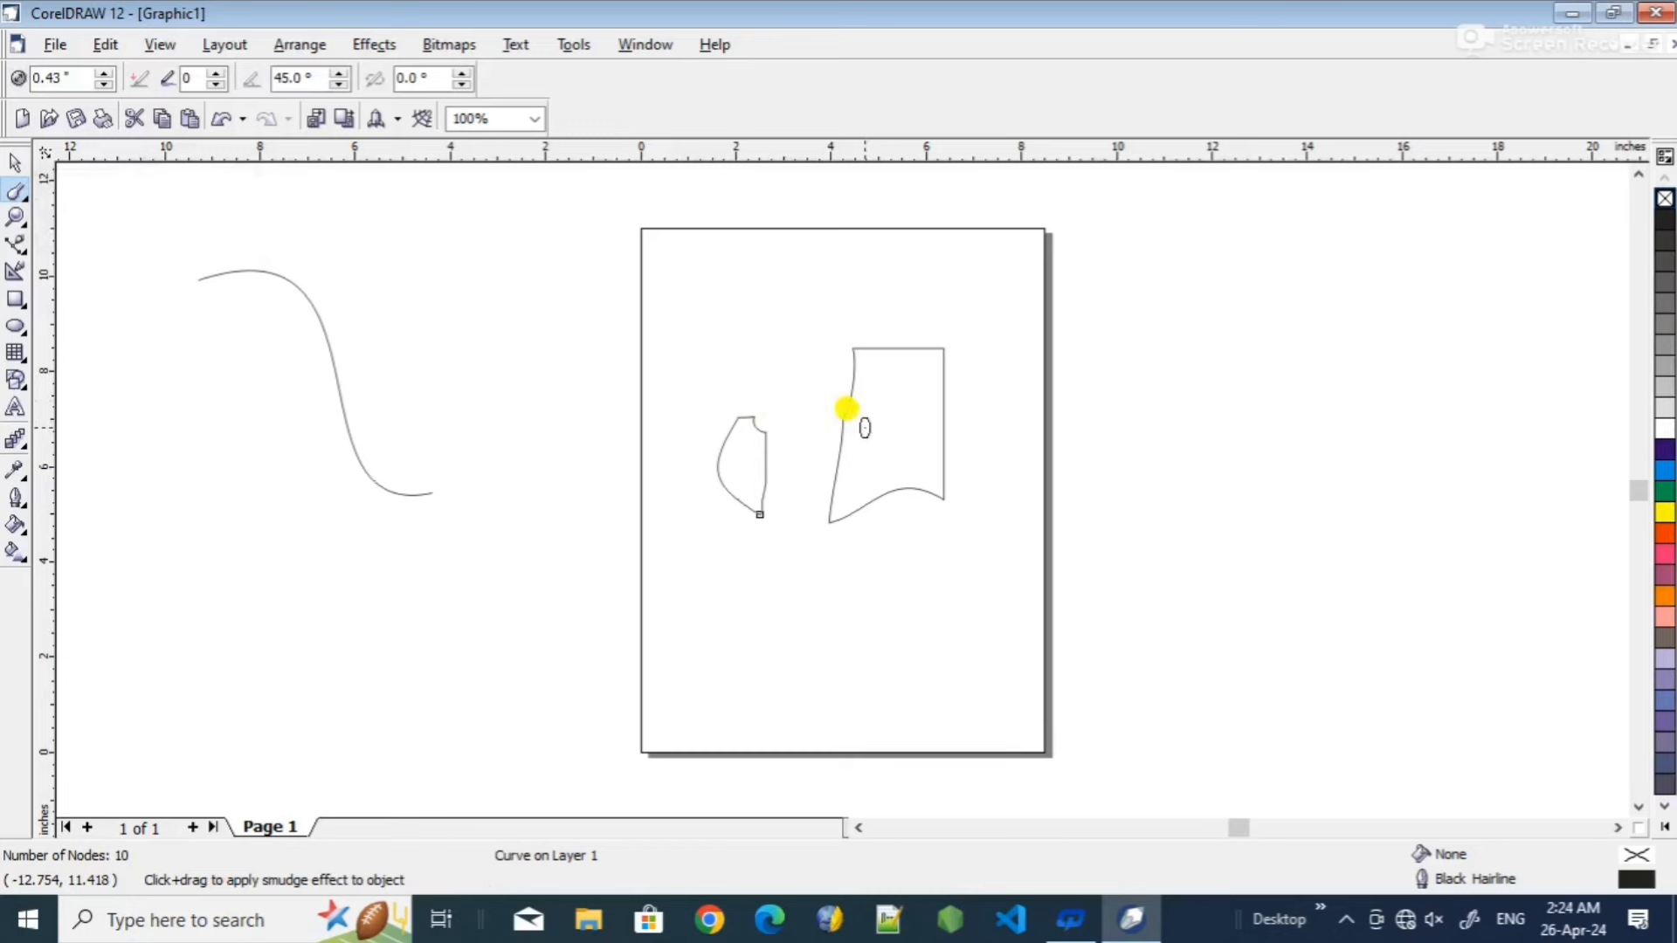
{"action": "left_click", "coordinate": [15, 163]}
{"action": "left_click", "coordinate": [863, 391]}
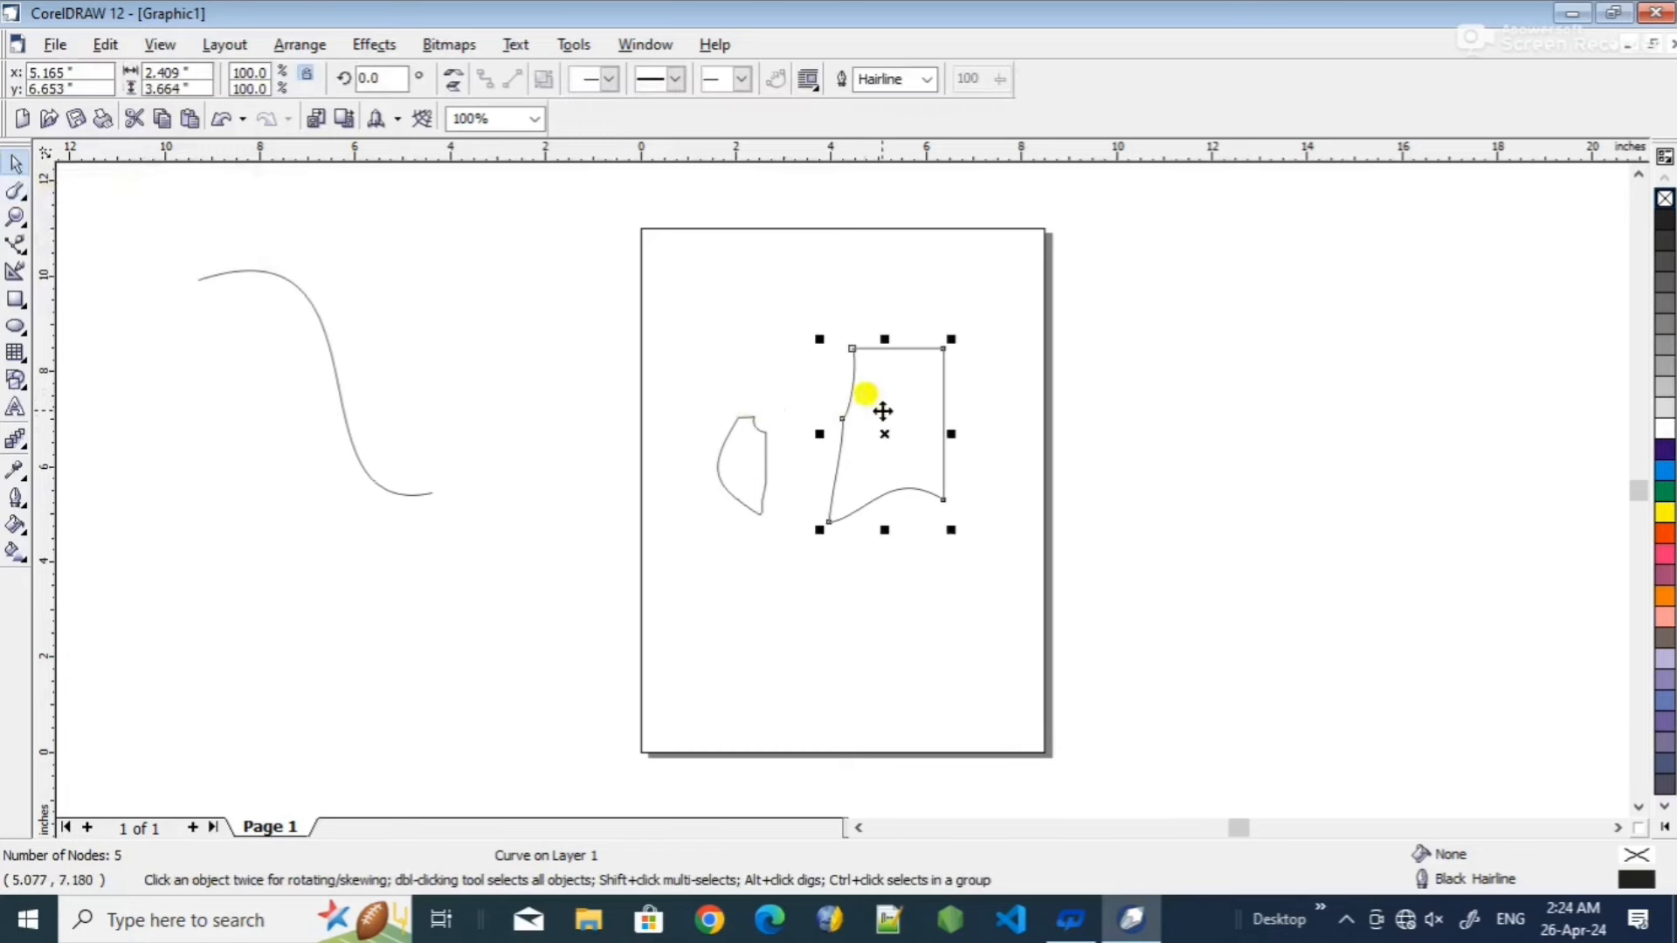
{"action": "left_click", "coordinate": [1664, 494]}
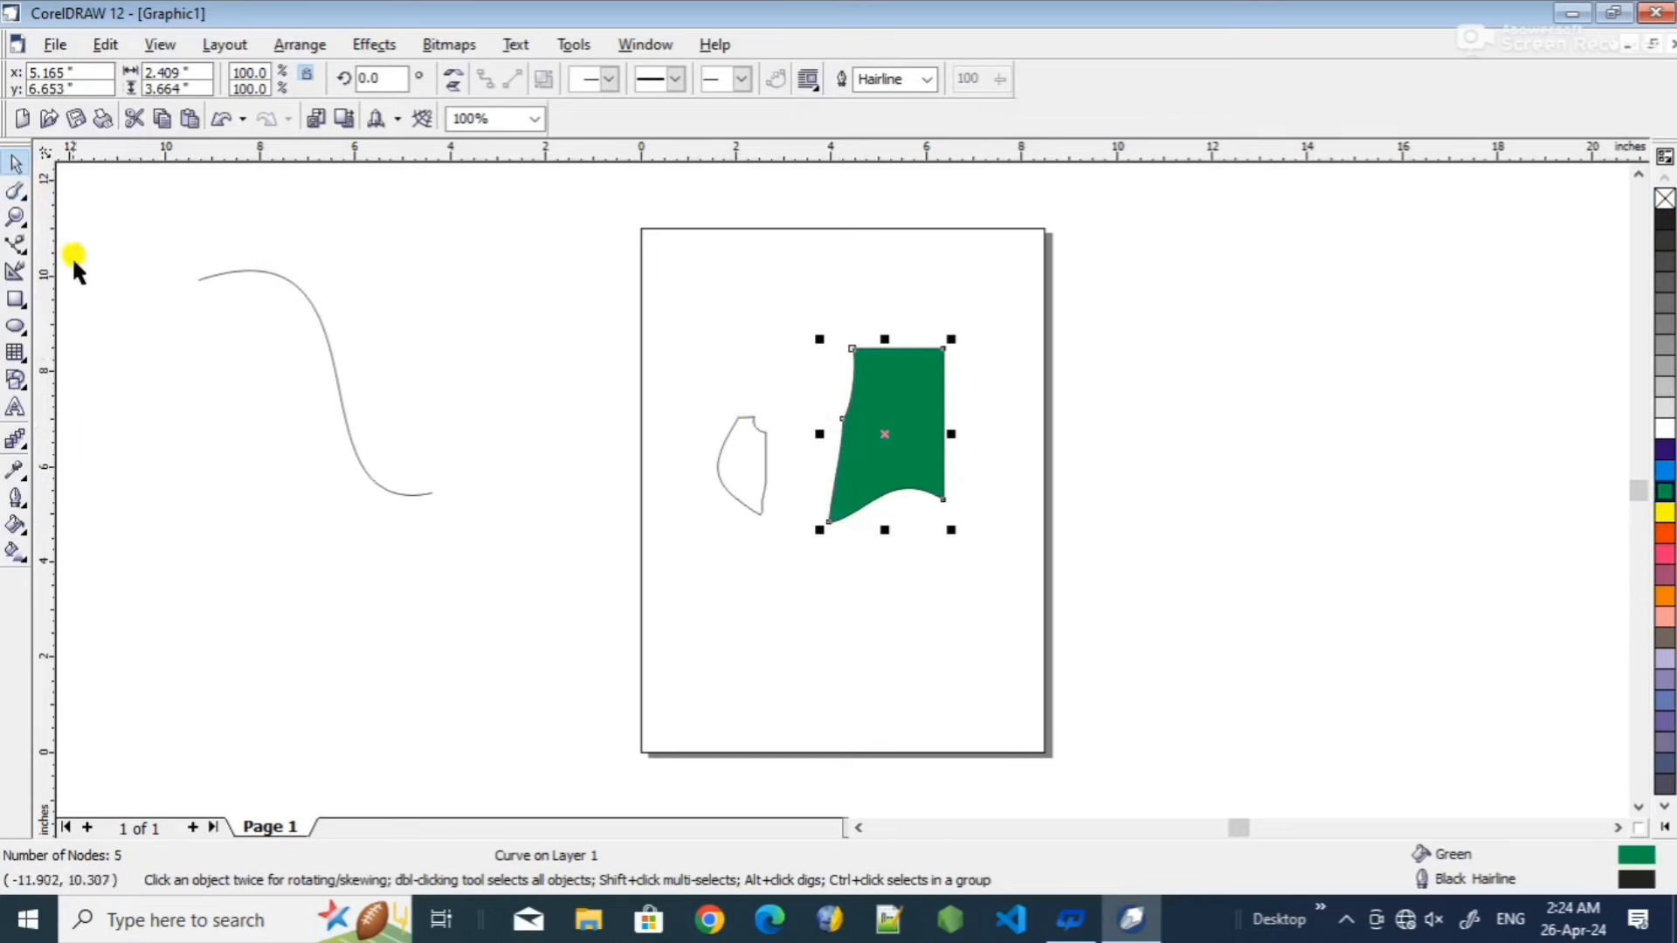
- Smudge the green piece's upper and left edges outward into finger-like lobes with the Smudge Brush
{"action": "left_click", "coordinate": [16, 192]}
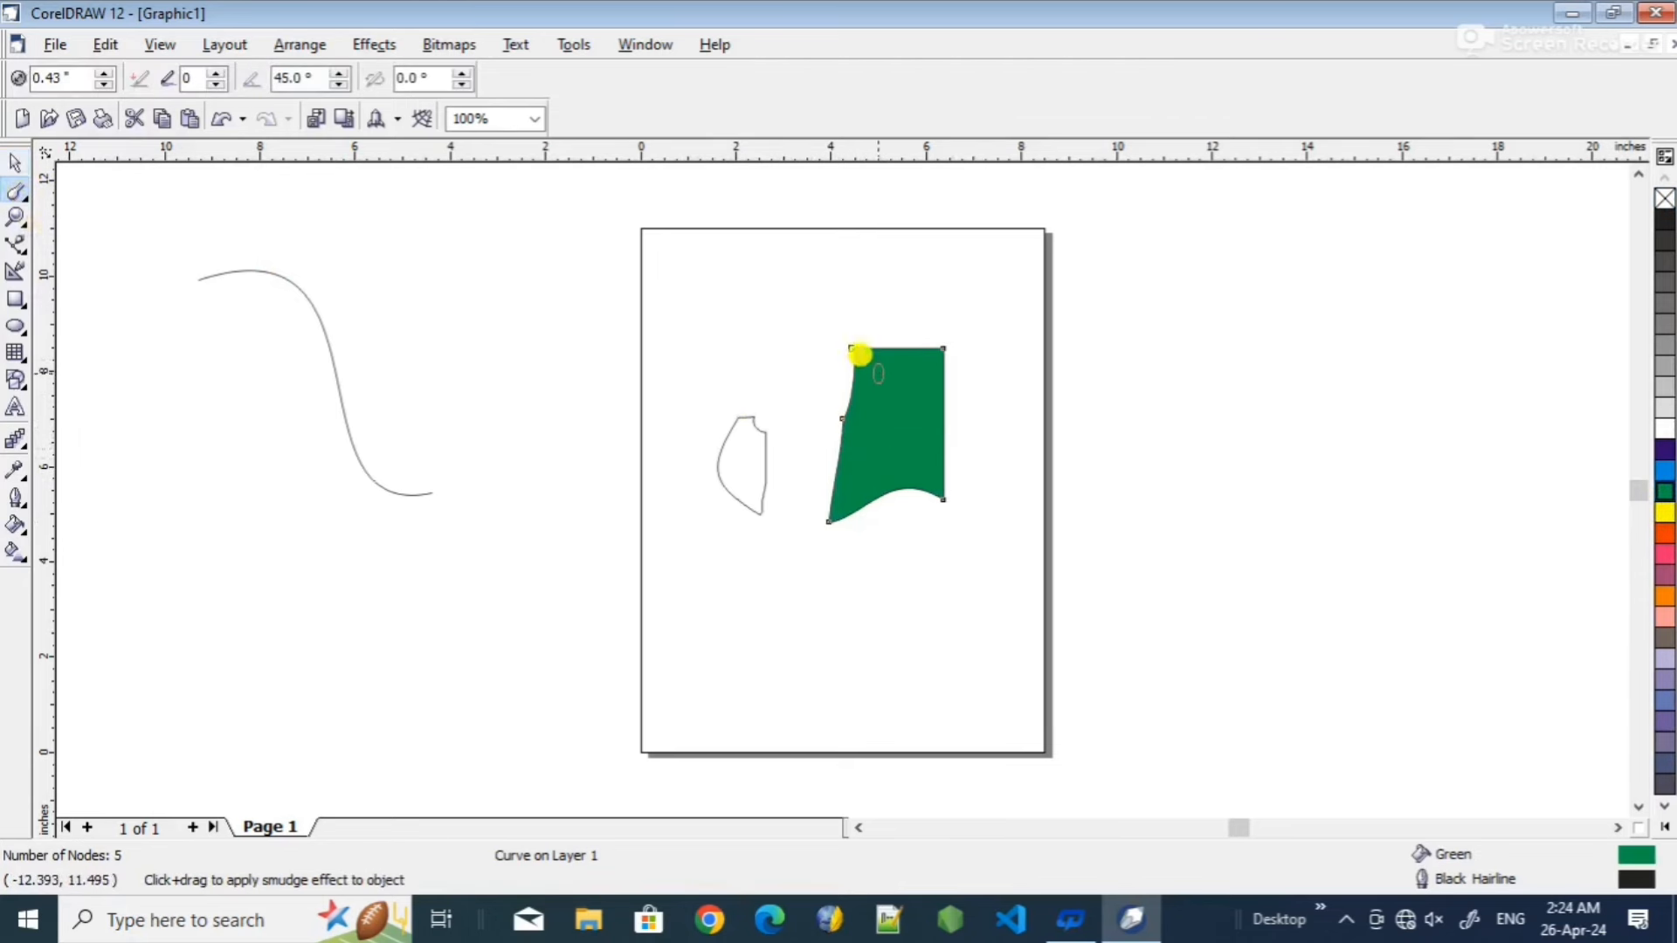
{"action": "left_click_drag", "start_coordinate": [874, 349], "coordinate": [872, 289]}
{"action": "mouse_move", "coordinate": [891, 348]}
{"action": "left_mouse_down"}
{"action": "mouse_move", "coordinate": [911, 319]}
{"action": "mouse_move", "coordinate": [909, 343]}
{"action": "mouse_move", "coordinate": [892, 339]}
{"action": "mouse_move", "coordinate": [900, 294]}
{"action": "mouse_move", "coordinate": [904, 356]}
{"action": "mouse_move", "coordinate": [874, 362]}
{"action": "mouse_move", "coordinate": [855, 337]}
{"action": "mouse_move", "coordinate": [873, 410]}
{"action": "mouse_move", "coordinate": [842, 388]}
{"action": "mouse_move", "coordinate": [848, 407]}
{"action": "mouse_move", "coordinate": [829, 402]}
{"action": "mouse_move", "coordinate": [853, 419]}
{"action": "mouse_move", "coordinate": [829, 420]}
{"action": "mouse_move", "coordinate": [853, 427]}
{"action": "mouse_move", "coordinate": [811, 426]}
{"action": "left_mouse_up"}
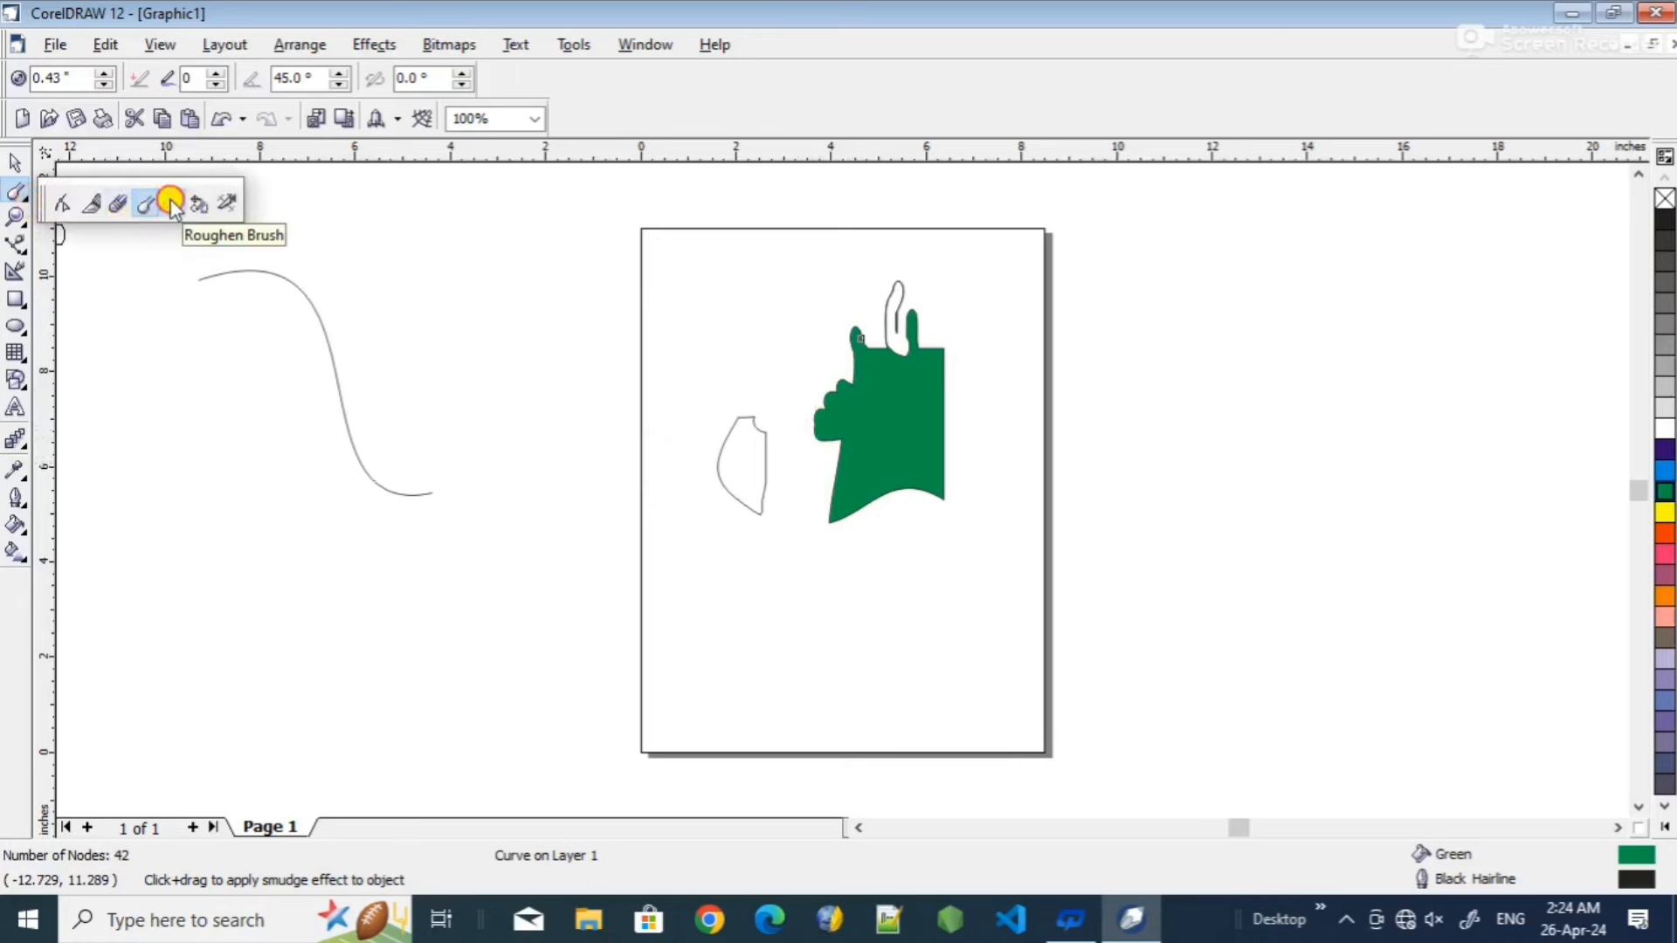
- Roughen the middle of the green shape's straight right edge into zigzag teeth with the Roughen Brush
{"action": "left_click", "coordinate": [171, 203]}
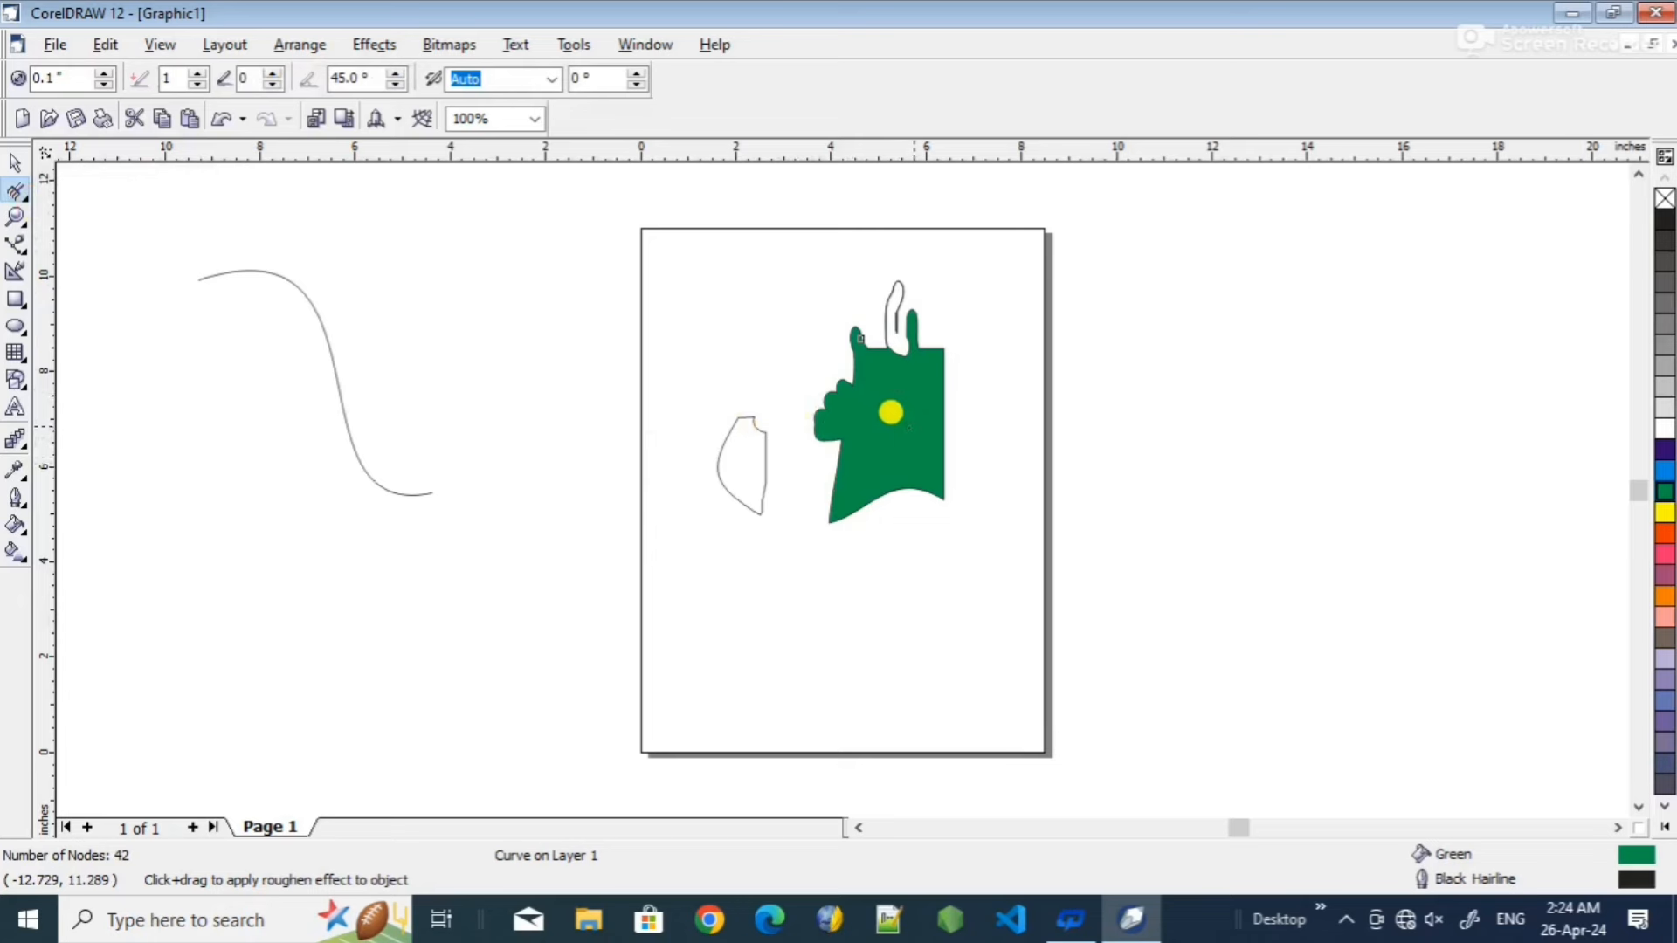
{"action": "scroll", "coordinate": [944, 391], "scroll_direction": "up", "scroll_amount": 5}
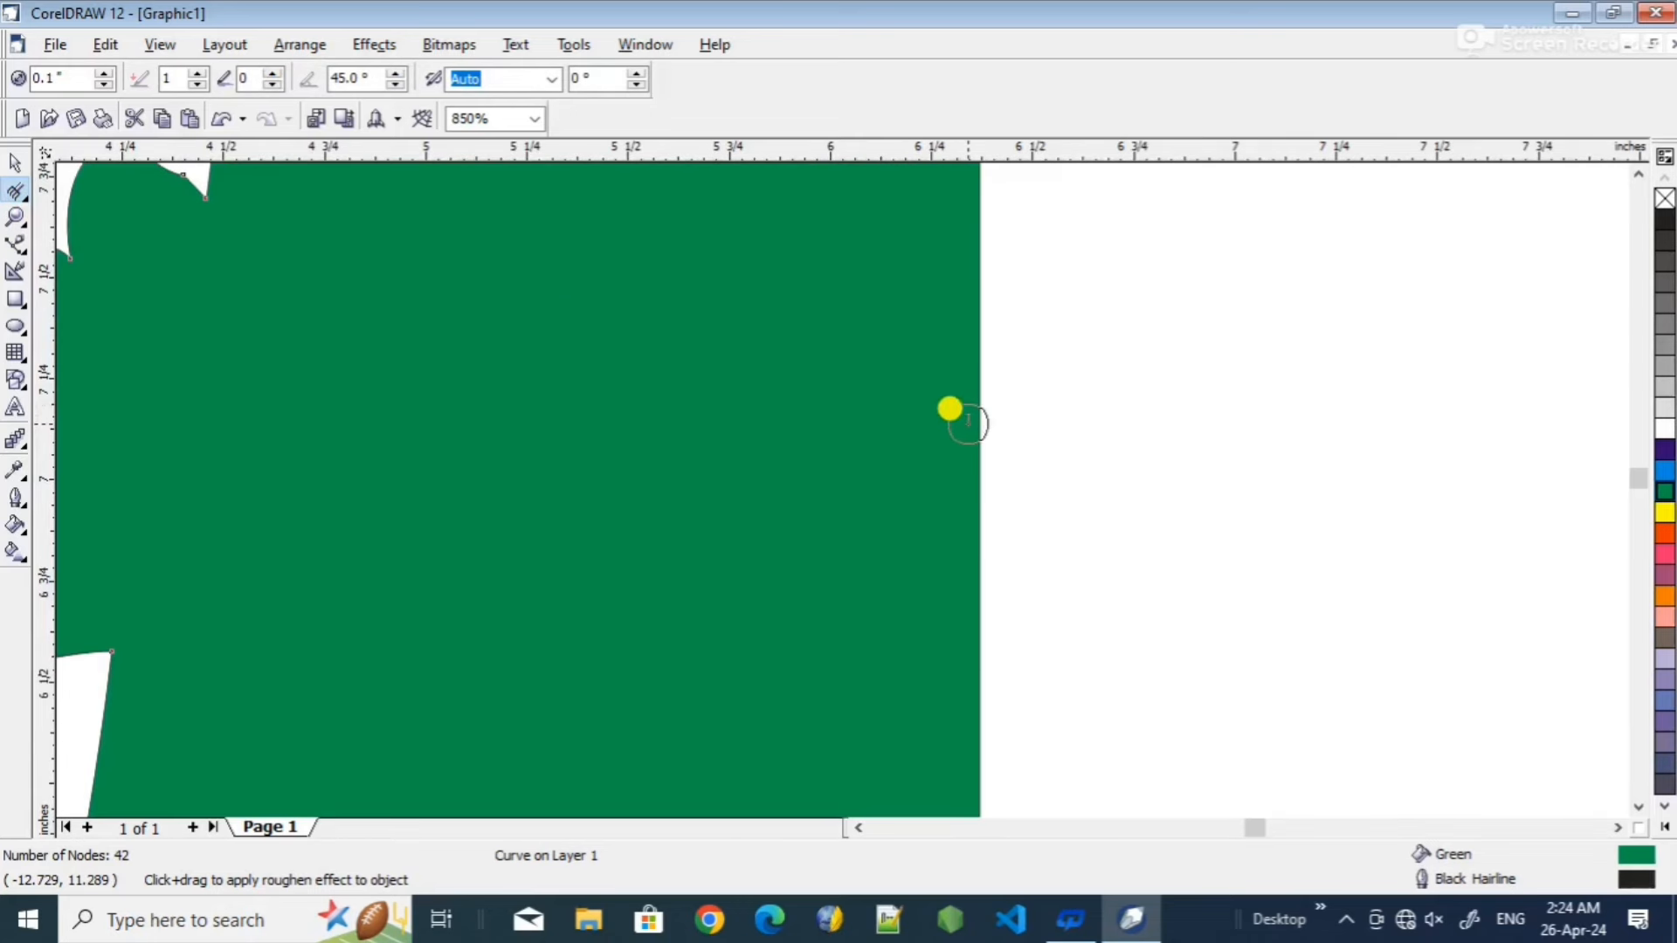
{"action": "left_click_drag", "start_coordinate": [967, 444], "coordinate": [978, 526]}
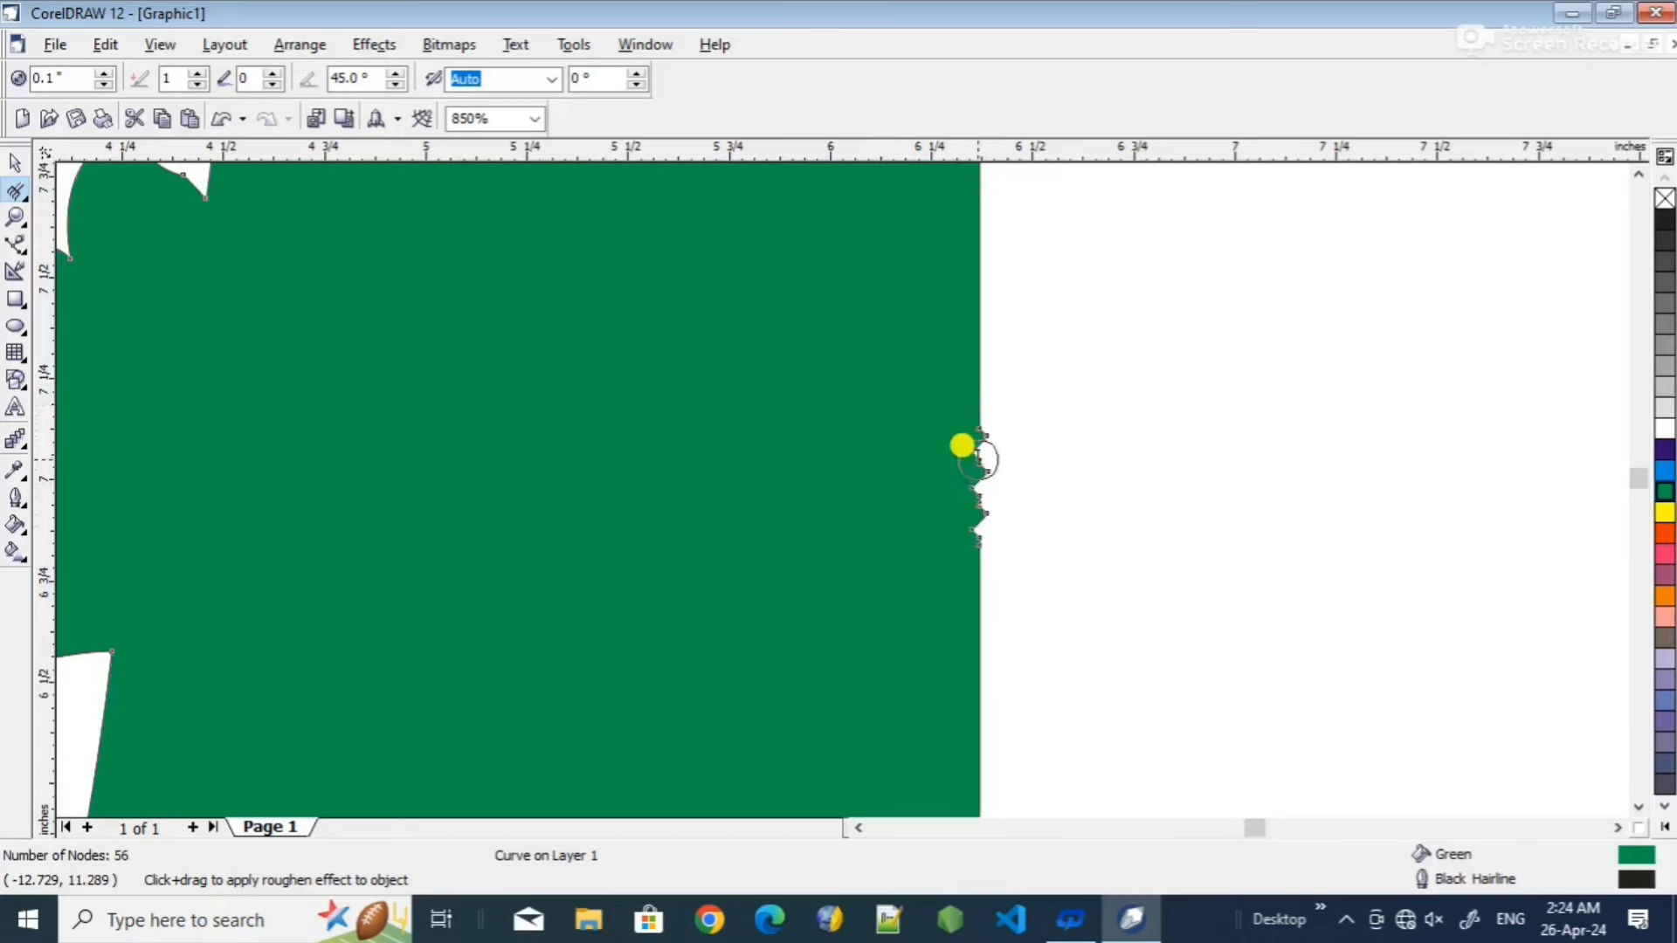
{"action": "scroll", "coordinate": [980, 456], "scroll_direction": "up", "scroll_amount": 2}
{"action": "scroll", "coordinate": [983, 376], "scroll_direction": "up", "scroll_amount": 1}
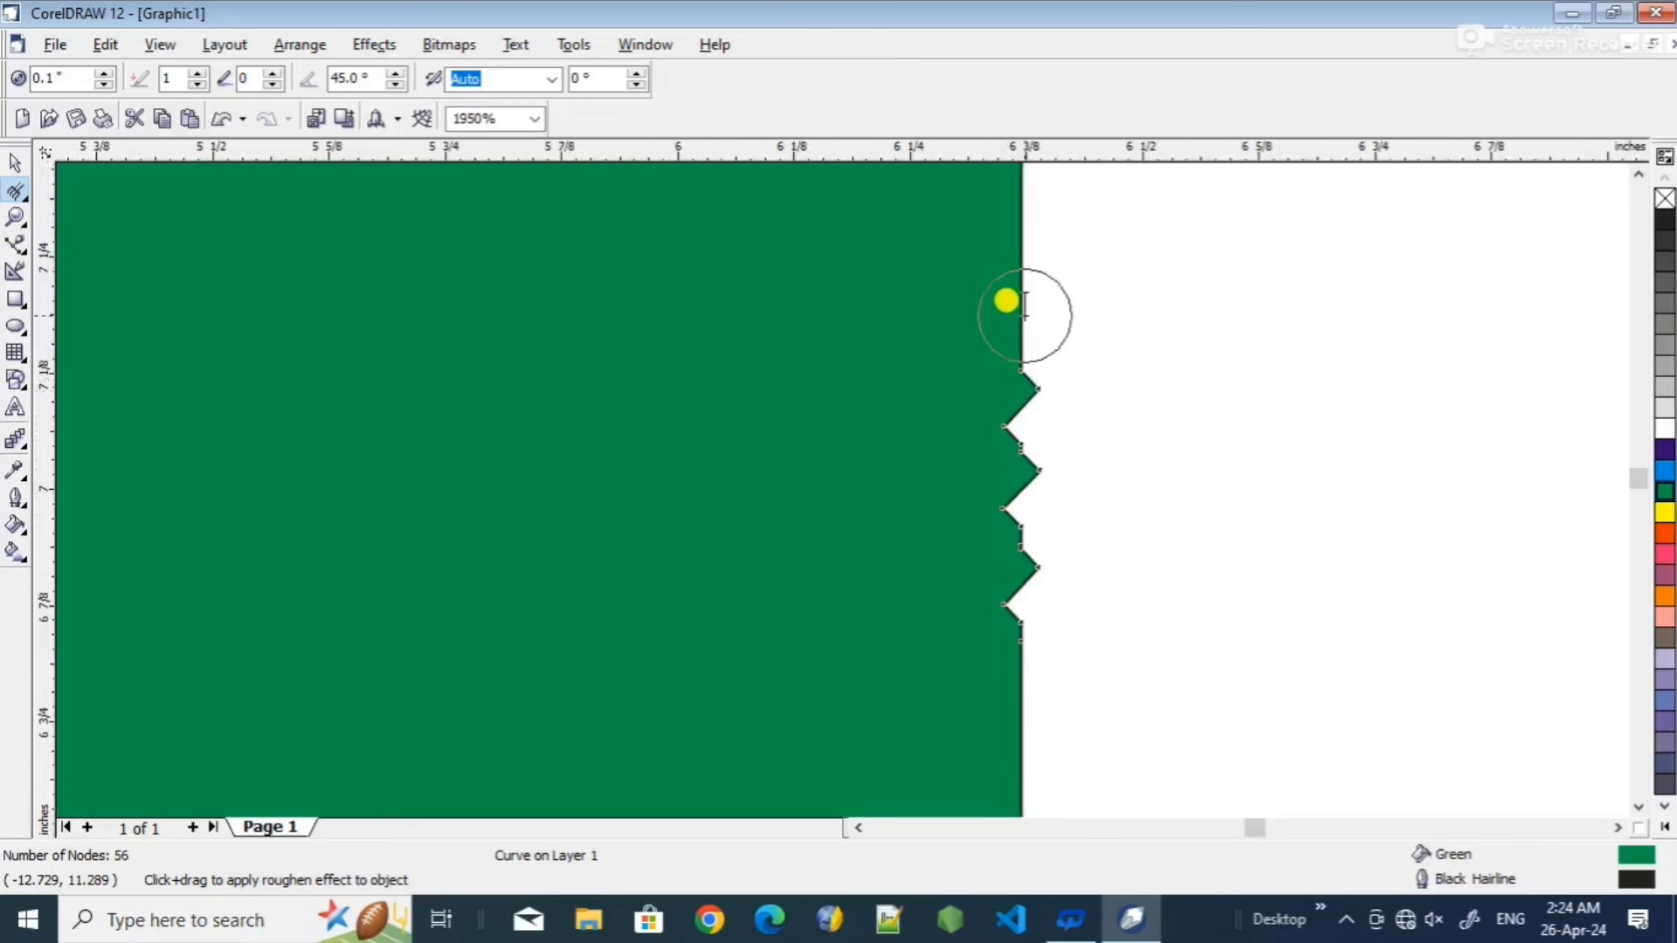
{"action": "left_click_drag", "start_coordinate": [1004, 300], "coordinate": [1004, 280]}
{"action": "scroll", "coordinate": [1009, 489], "scroll_direction": "down", "scroll_amount": 1}
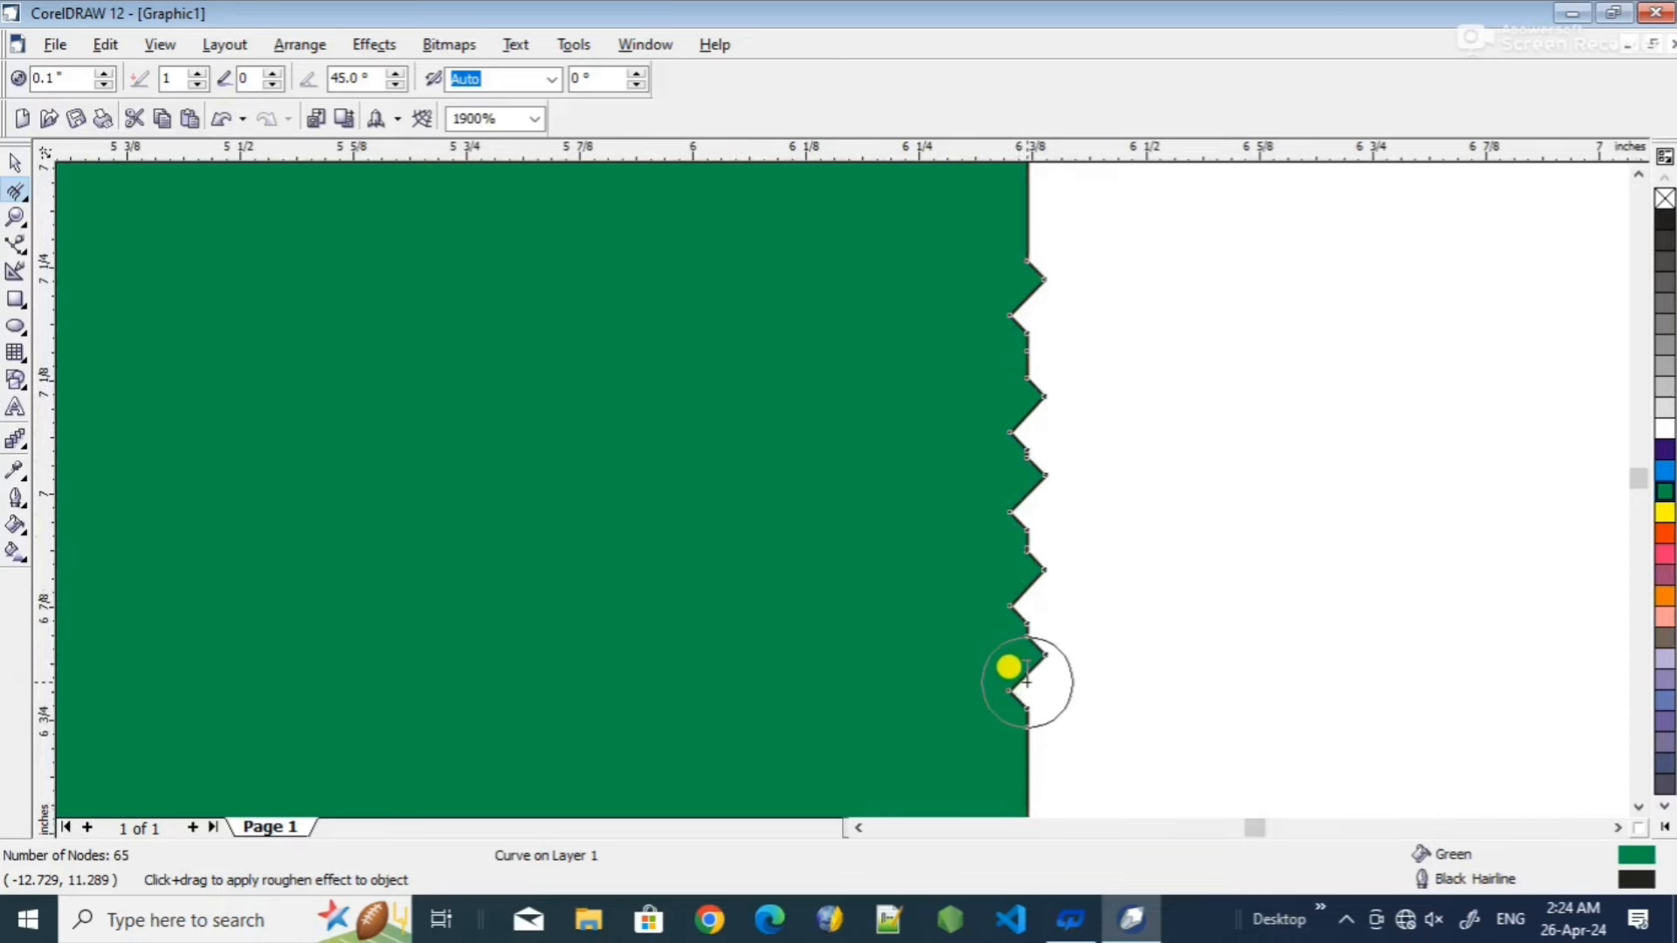
- Rotate the green shape with the Free Transform tool in several turns to an angle of about 134.9°
{"action": "left_click", "coordinate": [27, 198]}
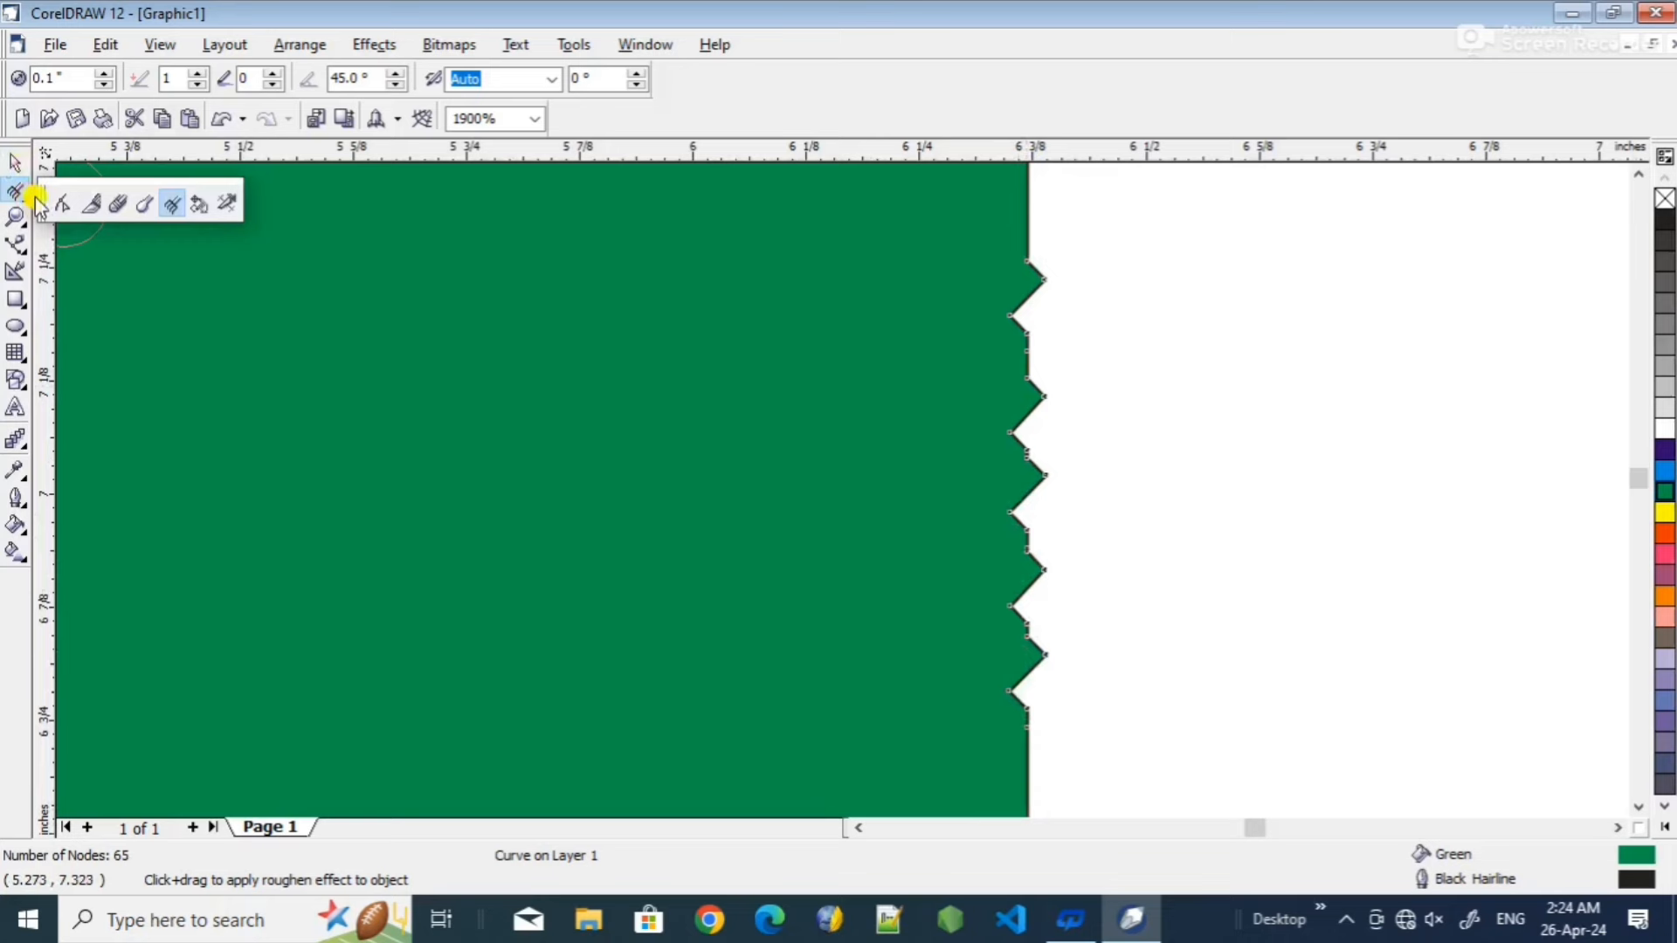
{"action": "left_click", "coordinate": [199, 208]}
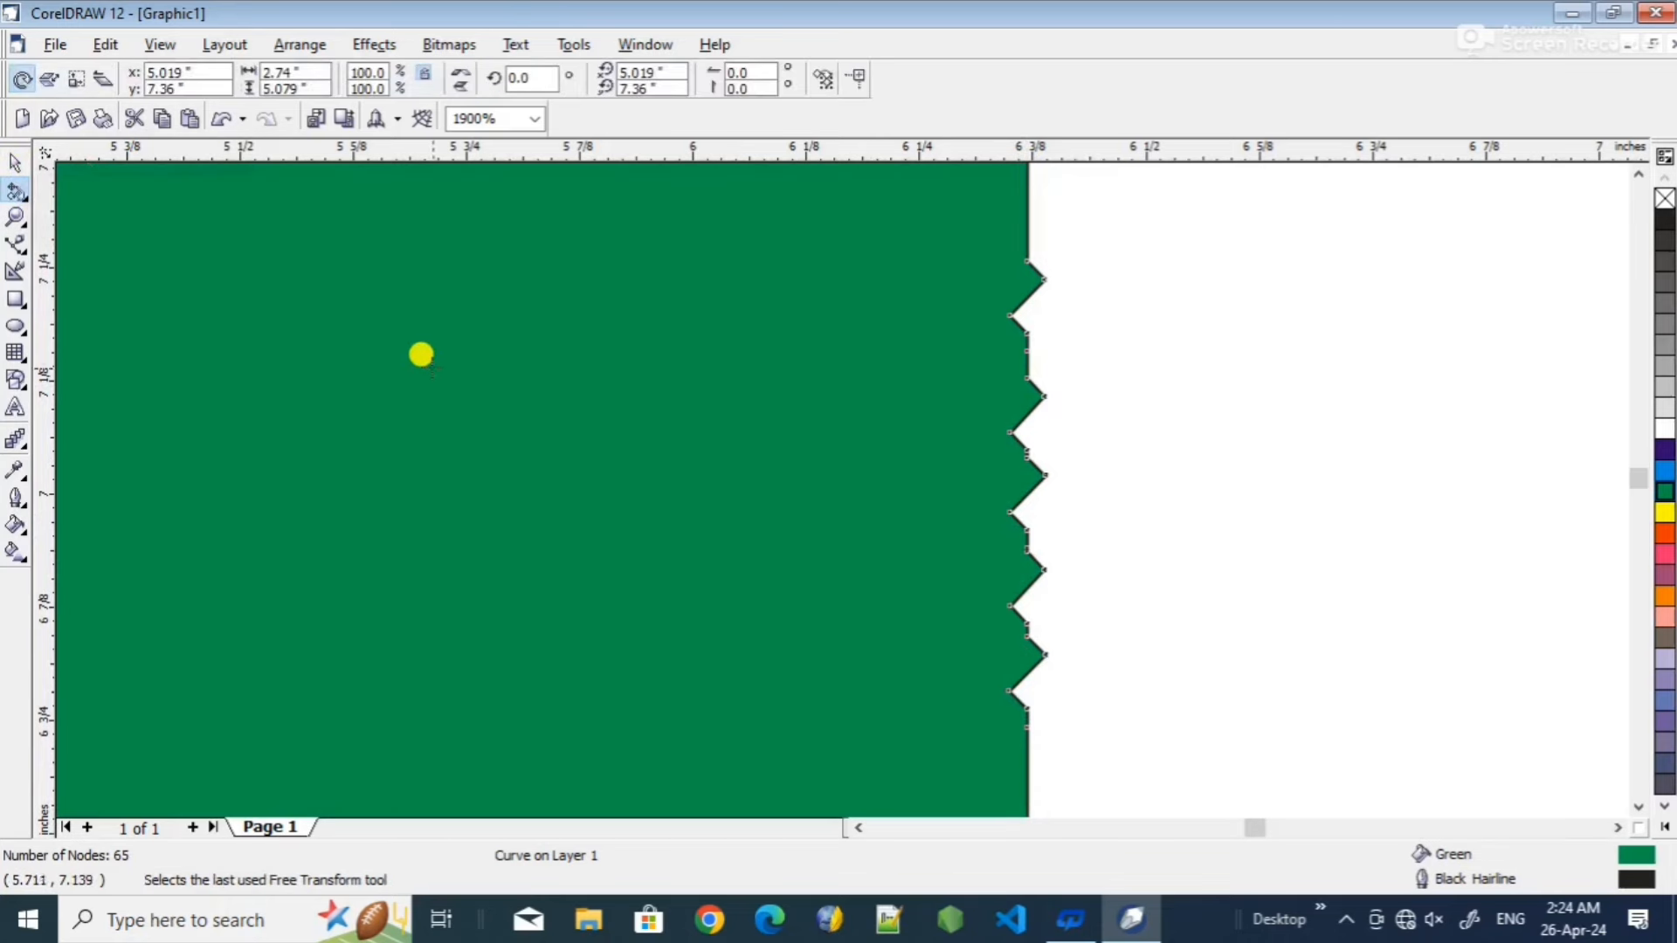
{"action": "scroll", "coordinate": [419, 352], "scroll_direction": "down", "scroll_amount": 4}
{"action": "scroll", "coordinate": [342, 357], "scroll_direction": "down", "scroll_amount": 1}
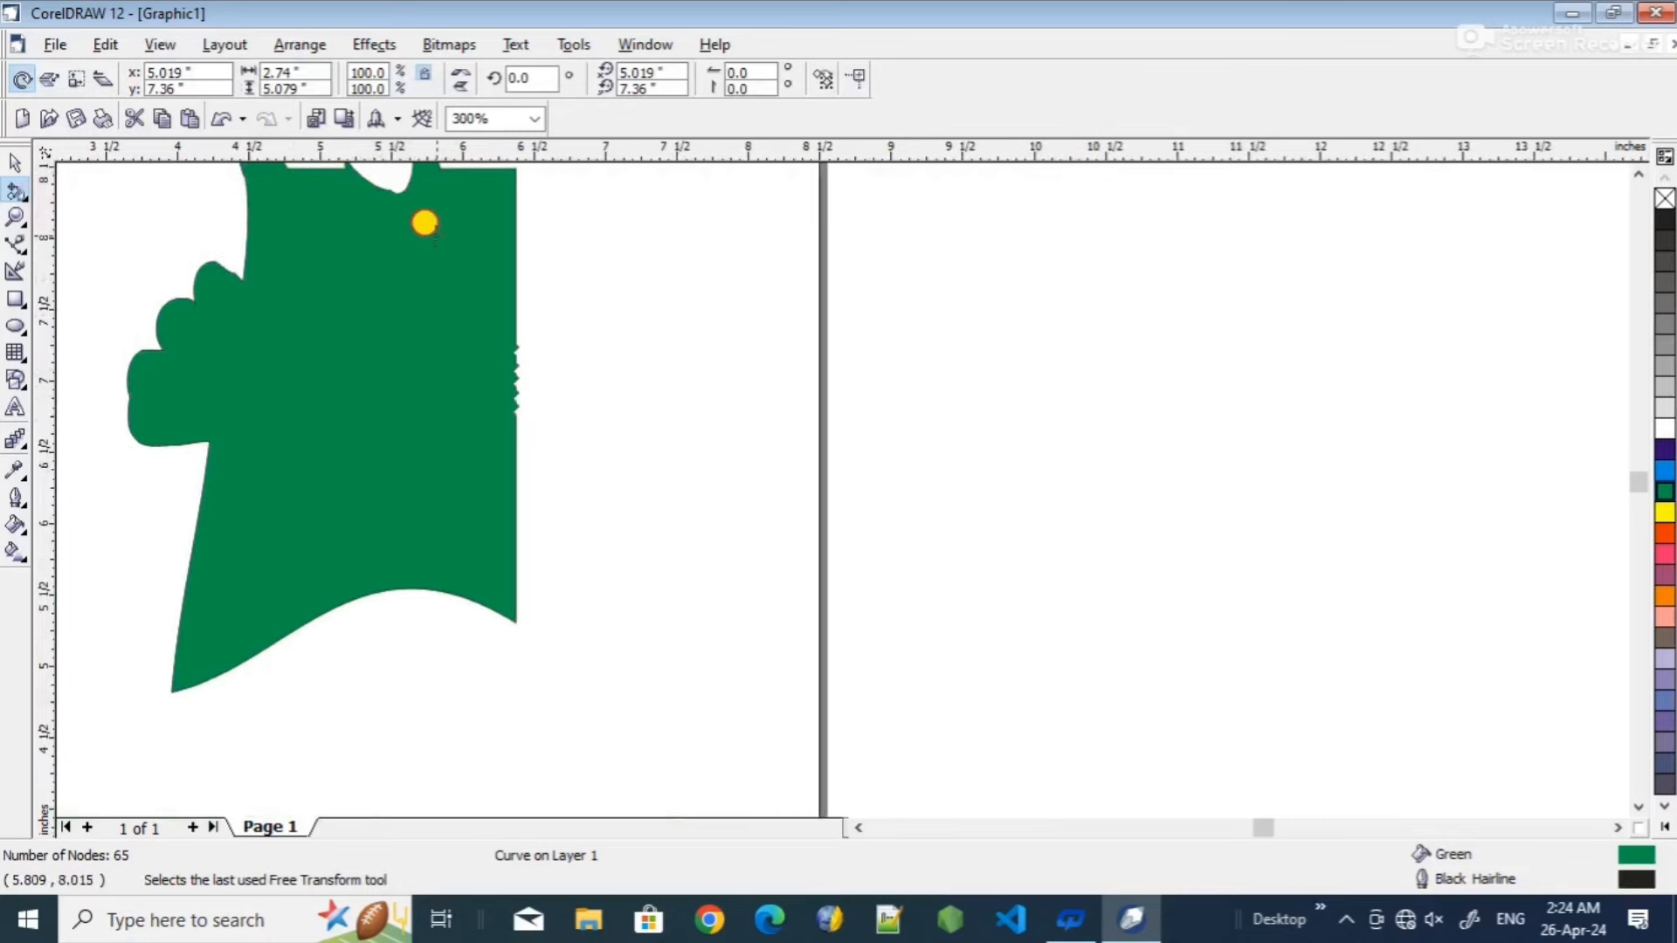
{"action": "left_click_drag", "start_coordinate": [422, 224], "coordinate": [484, 281]}
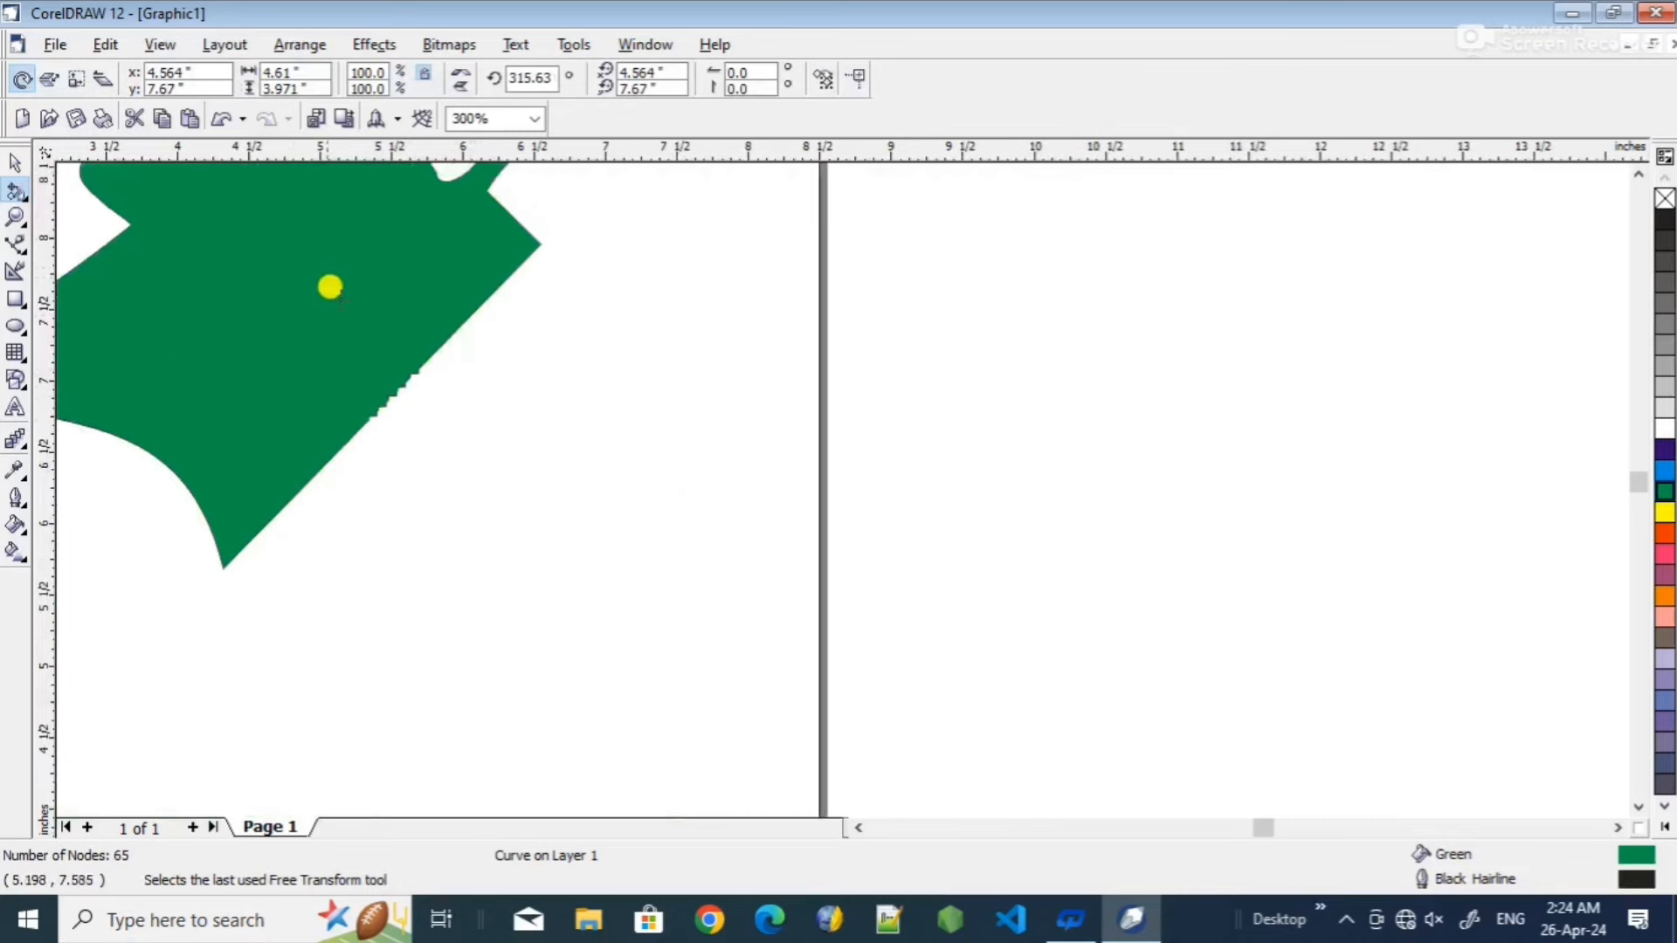
{"action": "left_click_drag", "start_coordinate": [329, 285], "coordinate": [316, 345]}
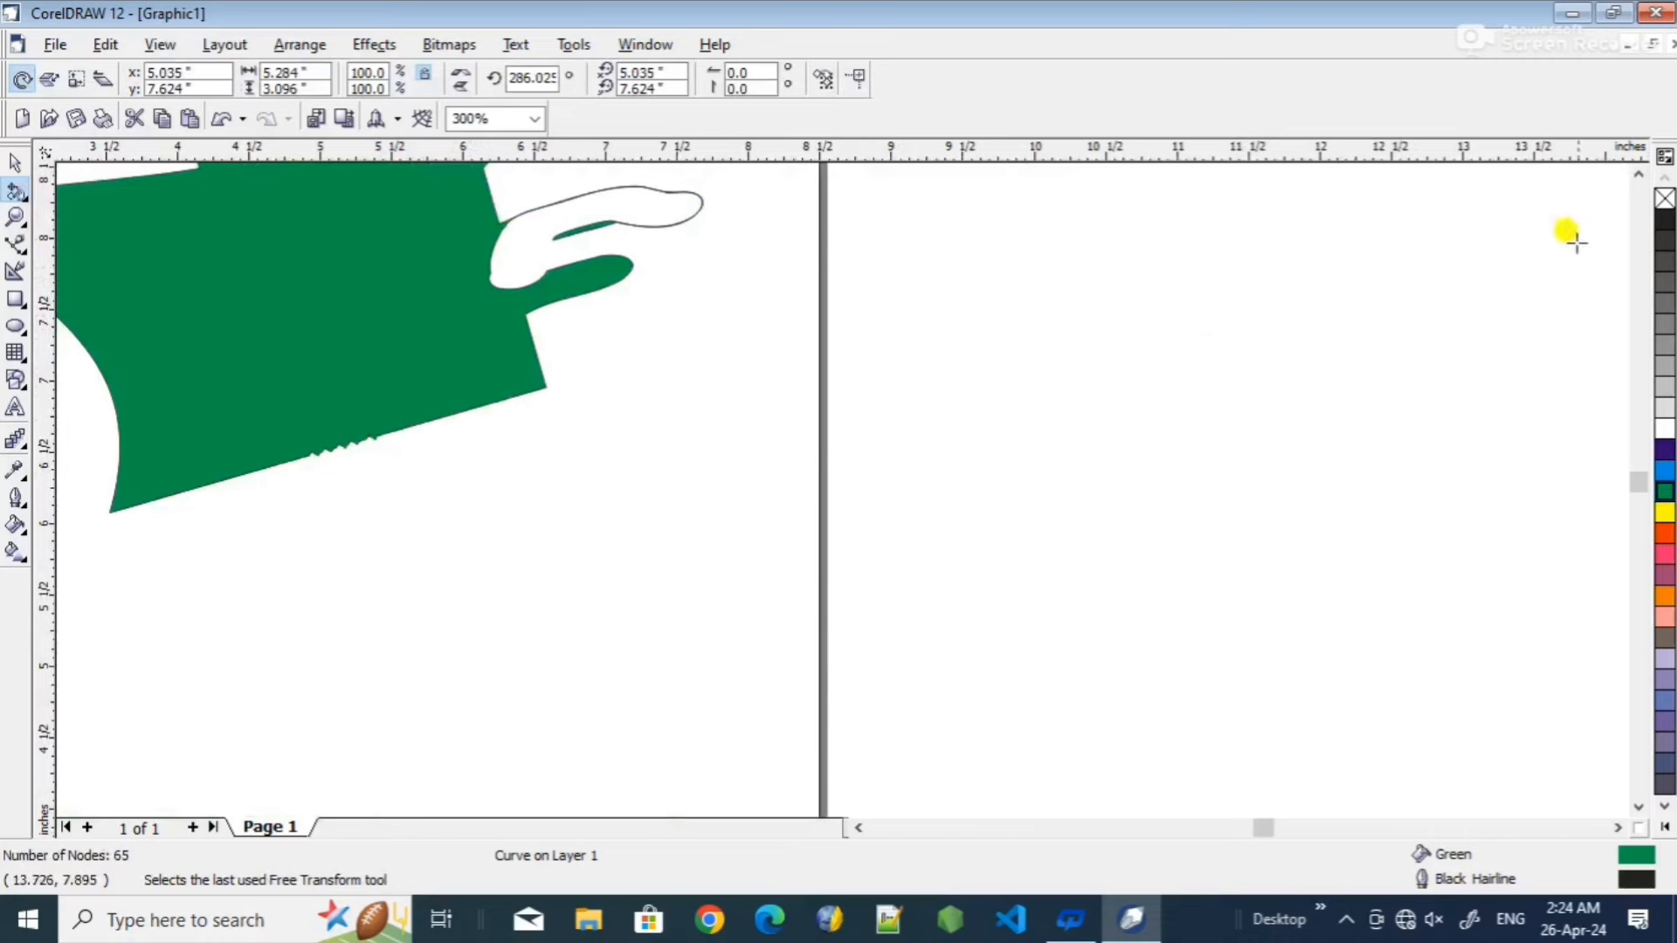
{"action": "left_click", "coordinate": [1638, 174]}
{"action": "left_click", "coordinate": [1638, 174]}
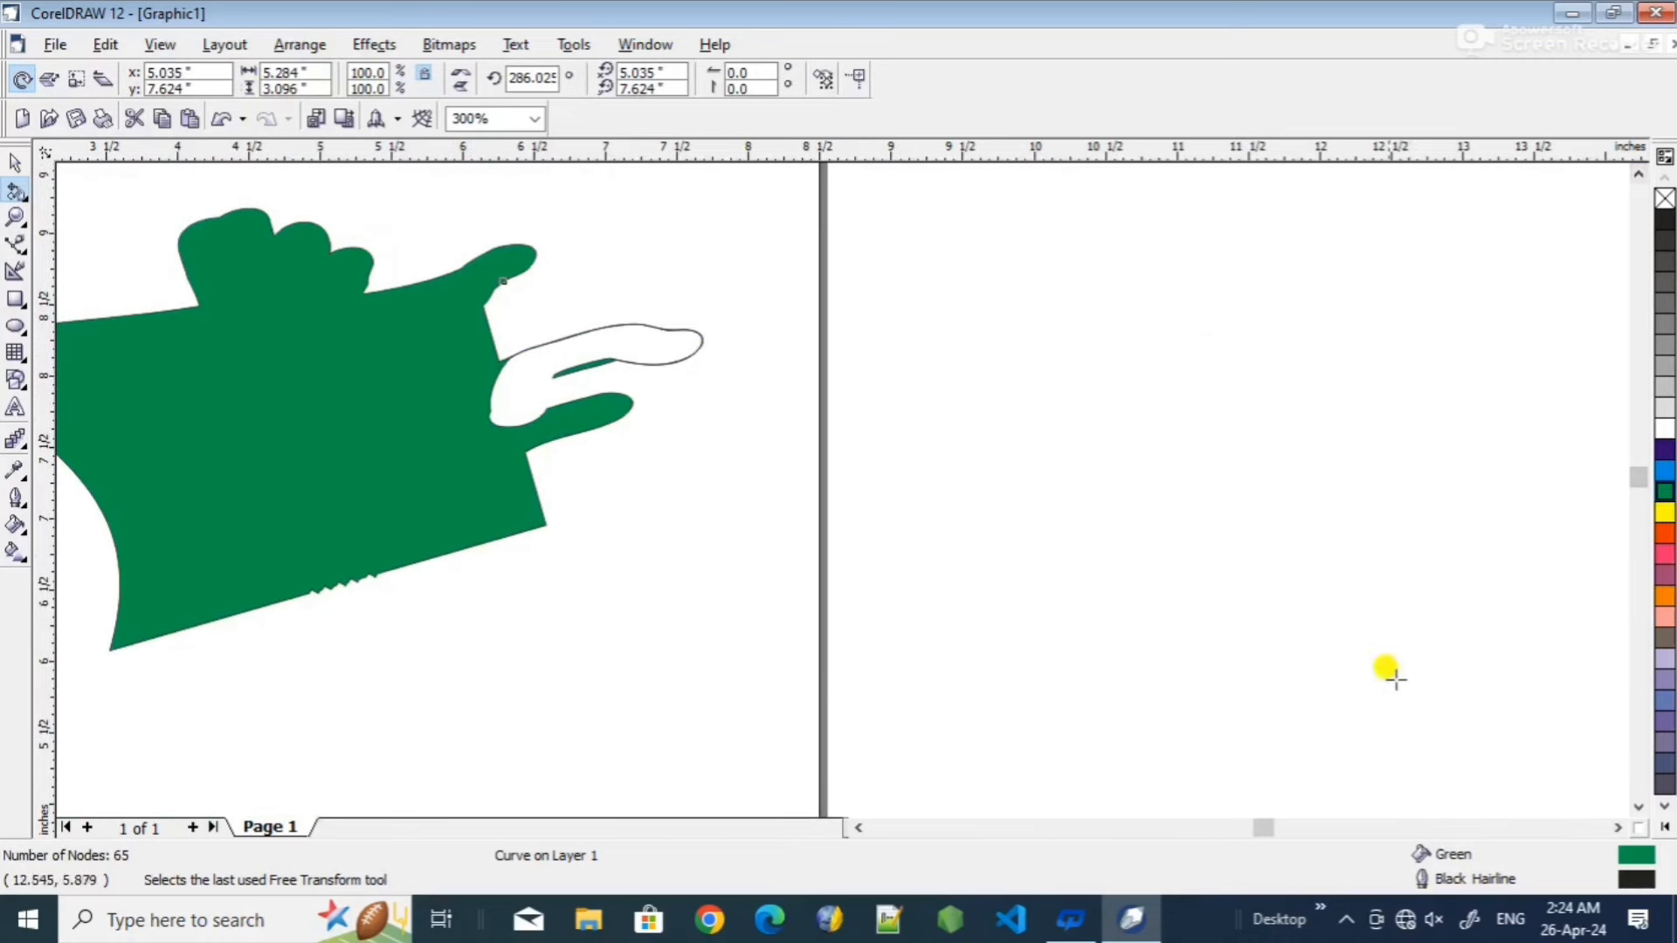
{"action": "left_click", "coordinate": [865, 831]}
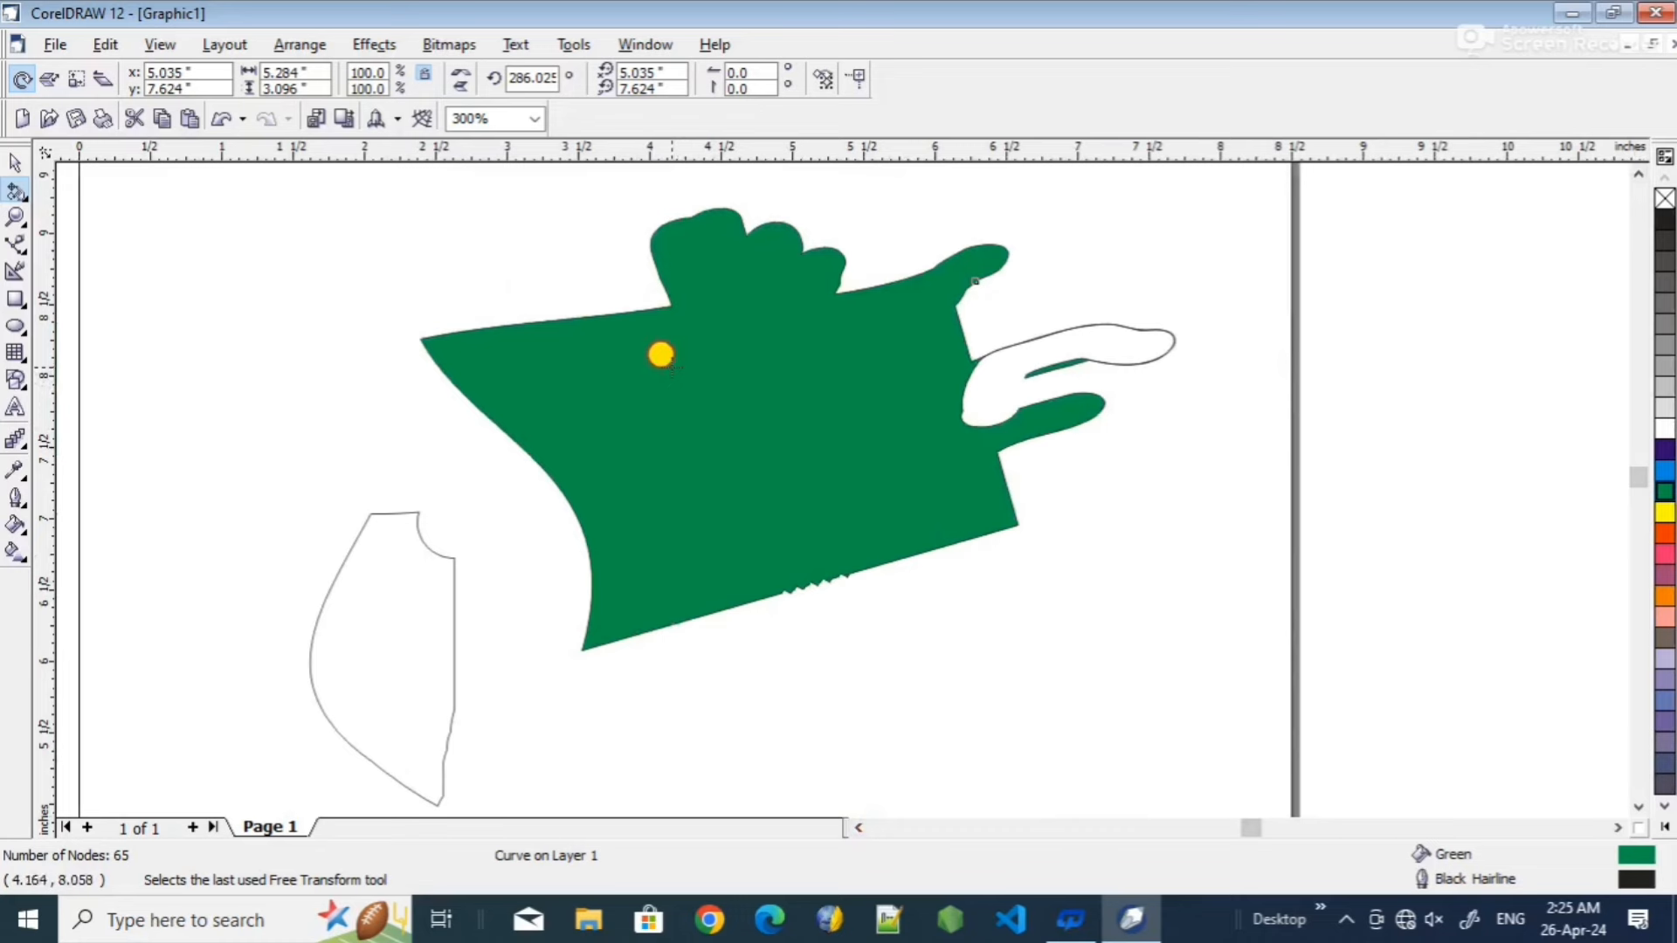
{"action": "left_click_drag", "start_coordinate": [661, 354], "coordinate": [773, 476]}
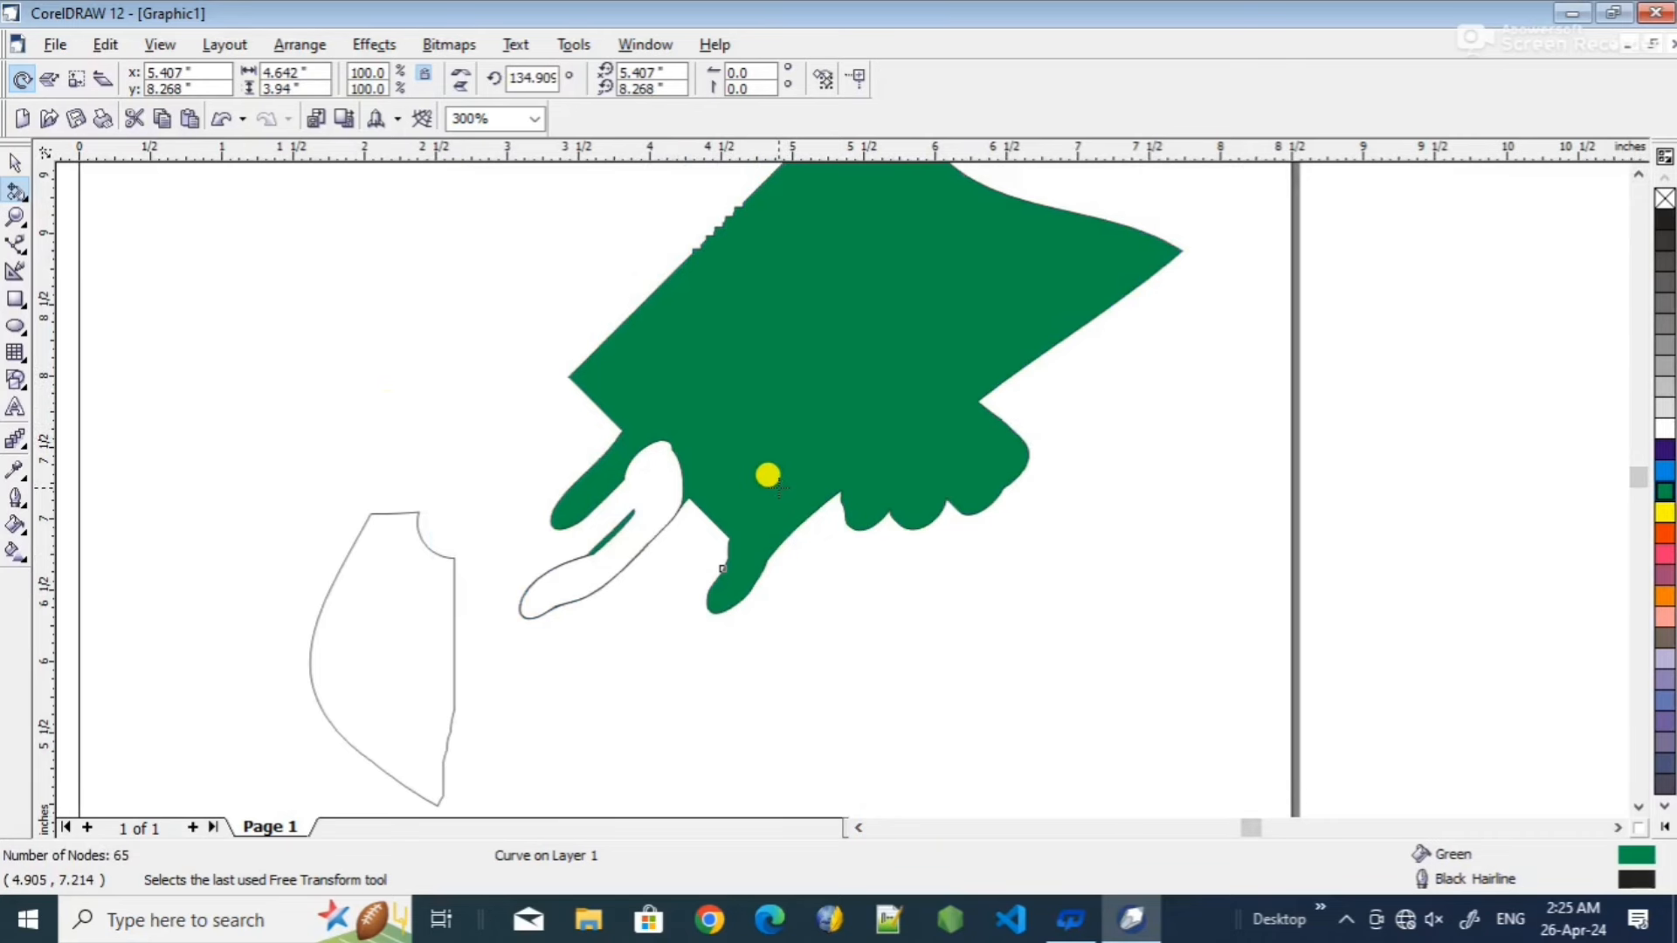
- Delete the green shape and the remaining left piece's outline with the Virtual Segment Delete tool
{"action": "left_click", "coordinate": [27, 199]}
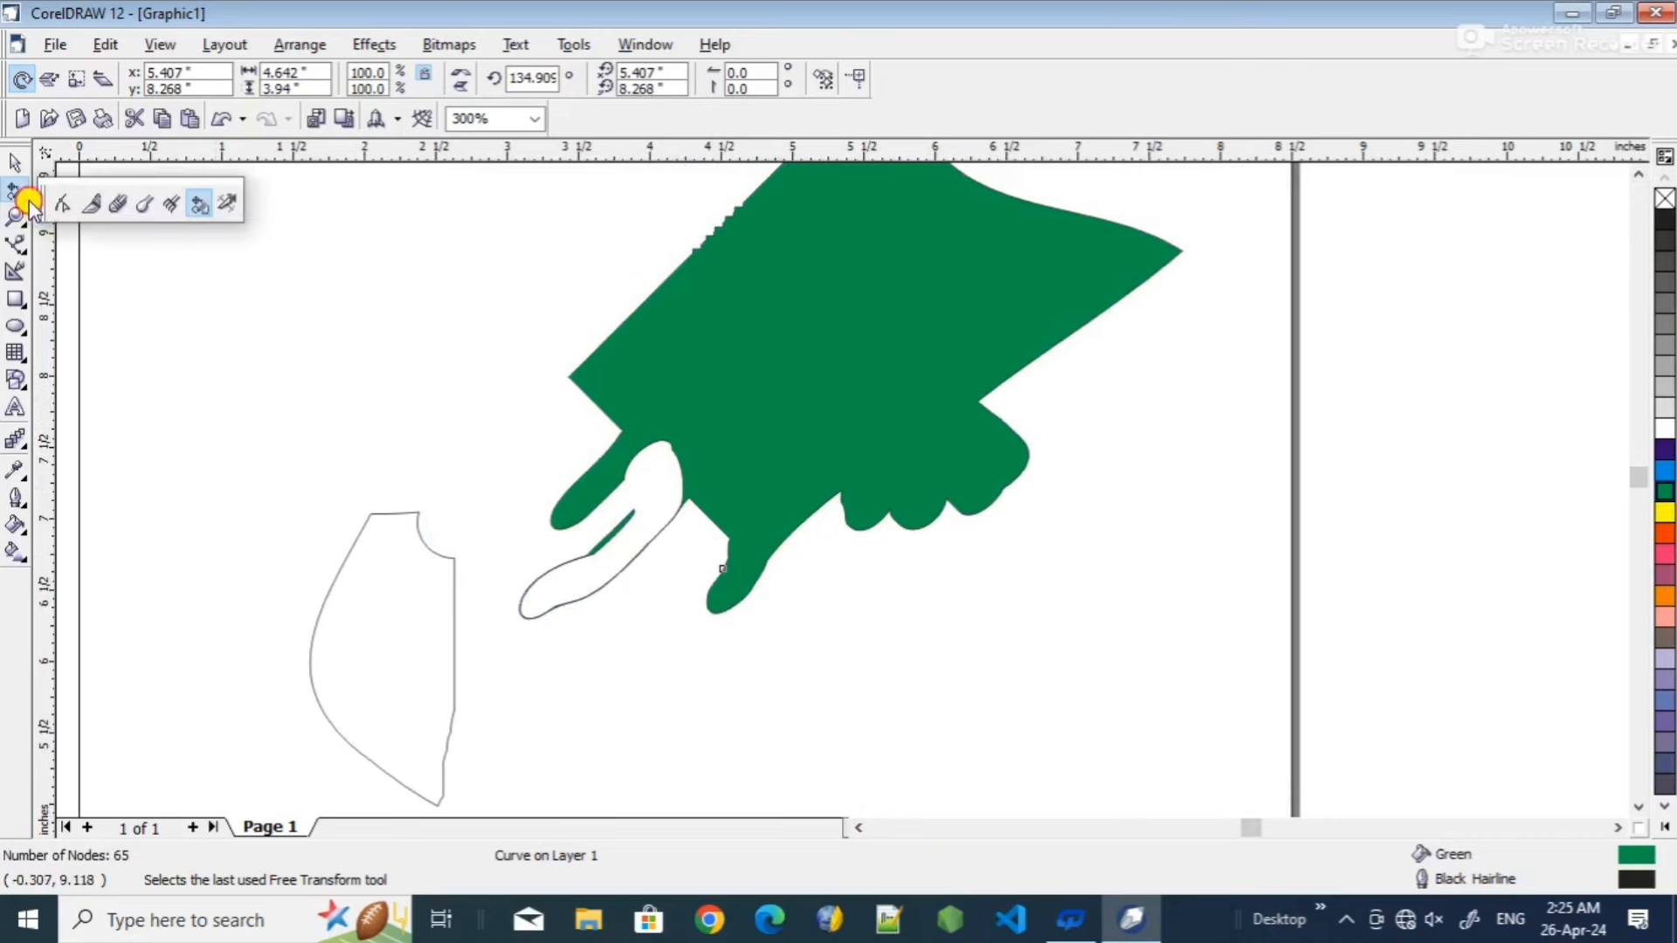
{"action": "left_click", "coordinate": [226, 205]}
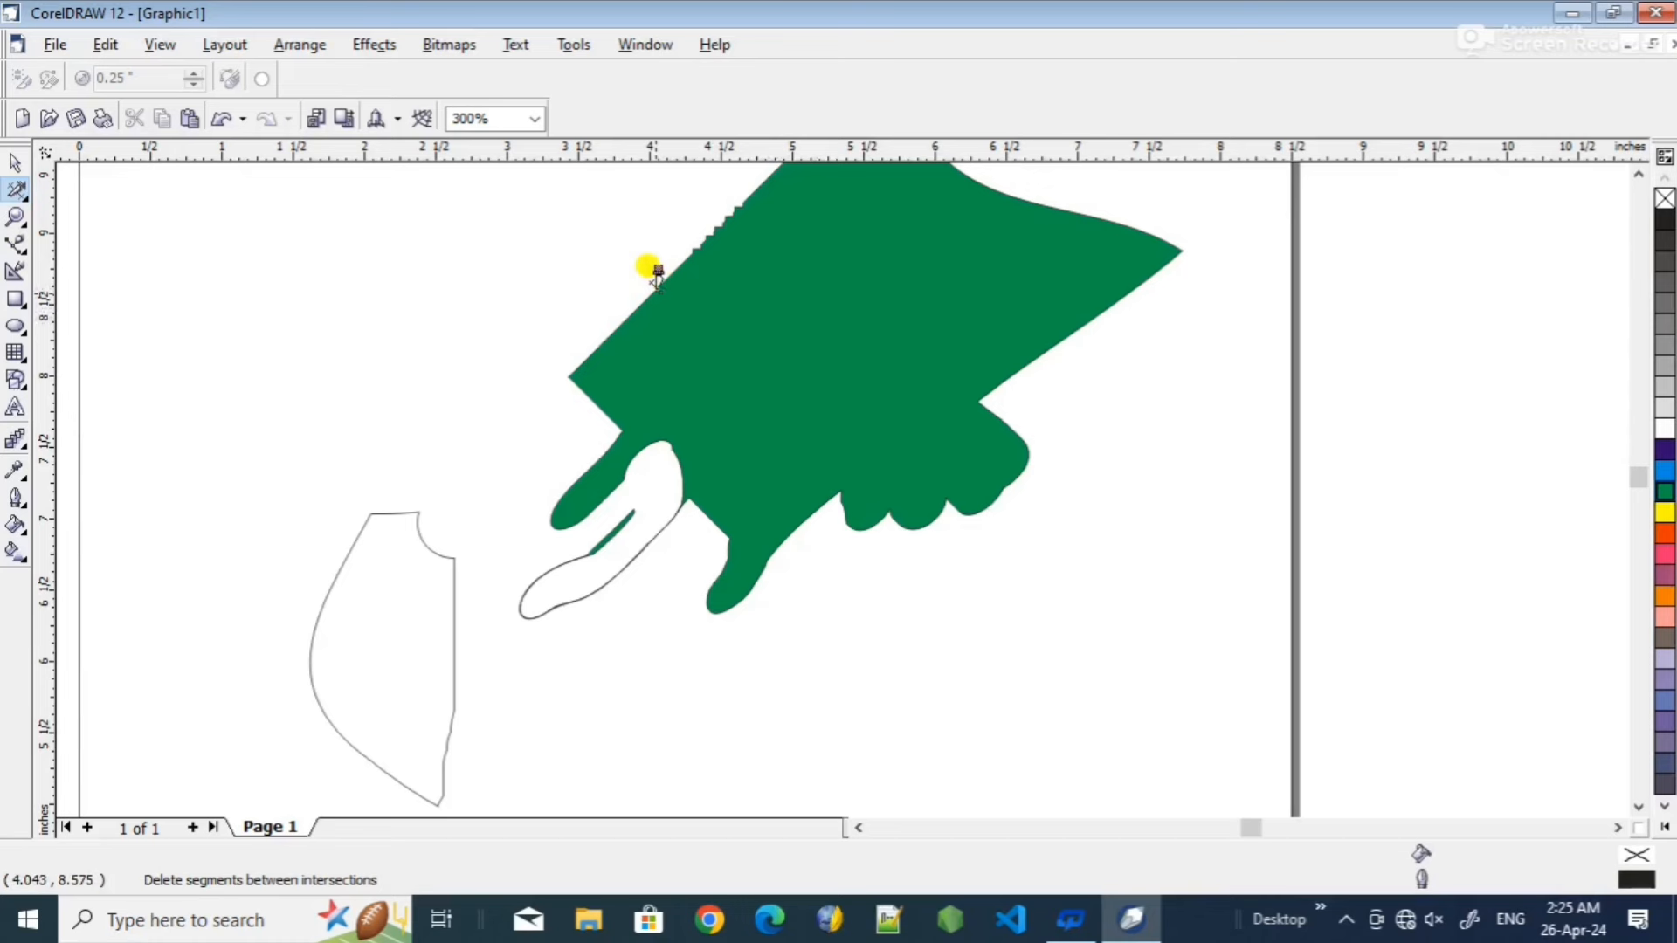
{"action": "left_click", "coordinate": [657, 273]}
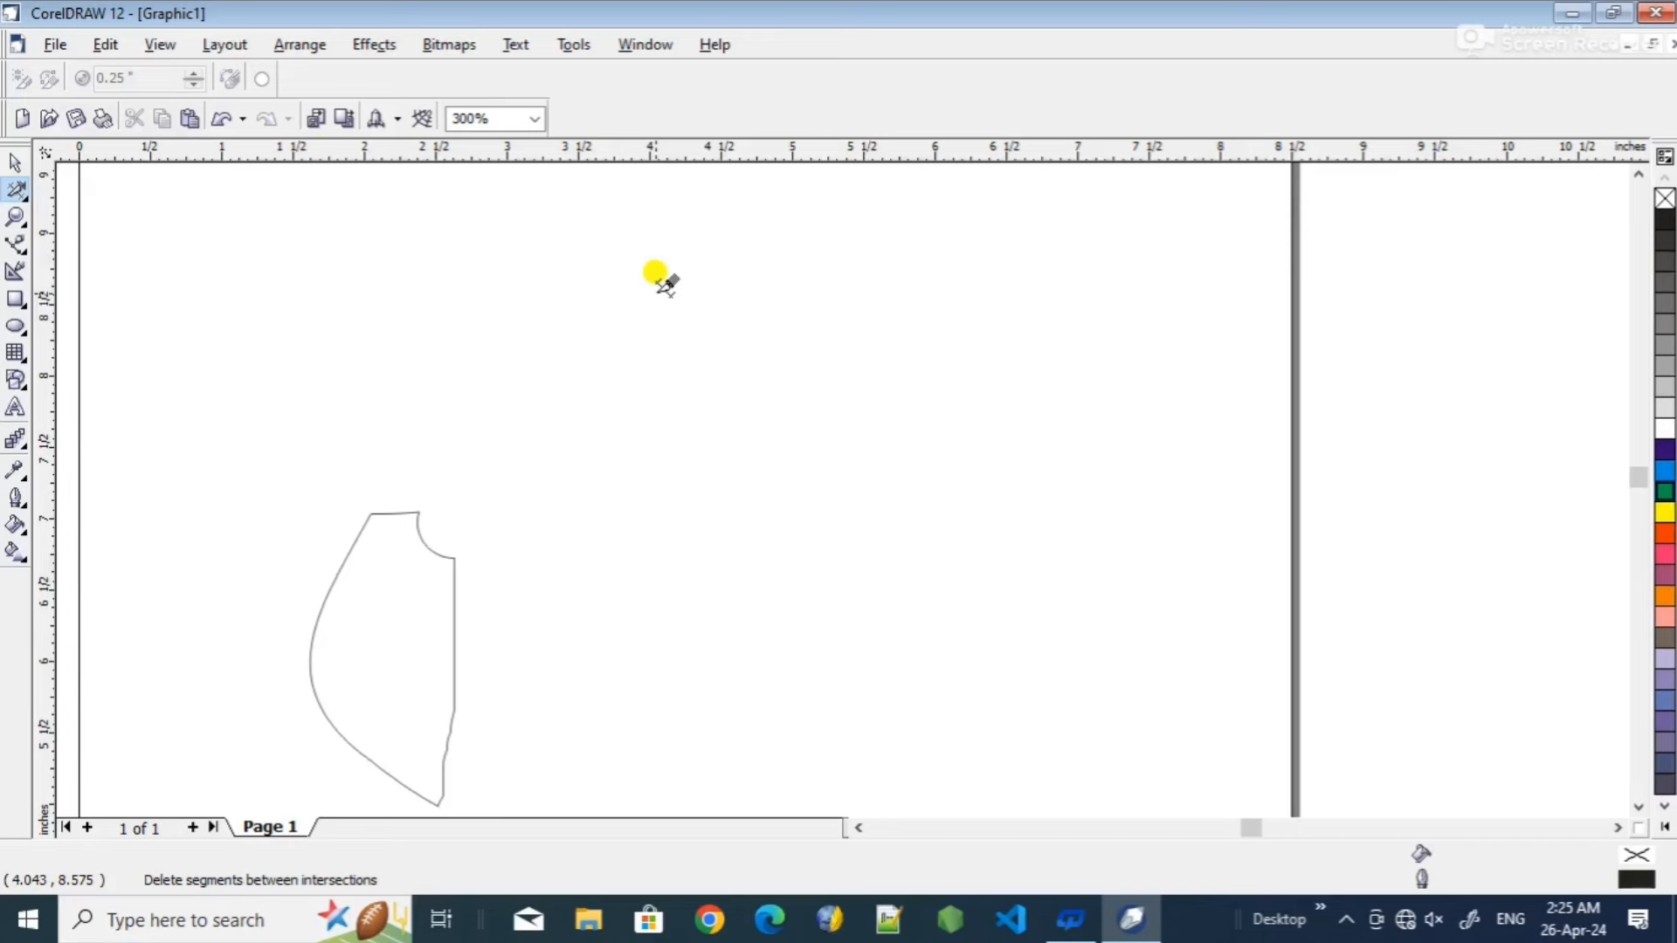
{"action": "left_click", "coordinate": [393, 507]}
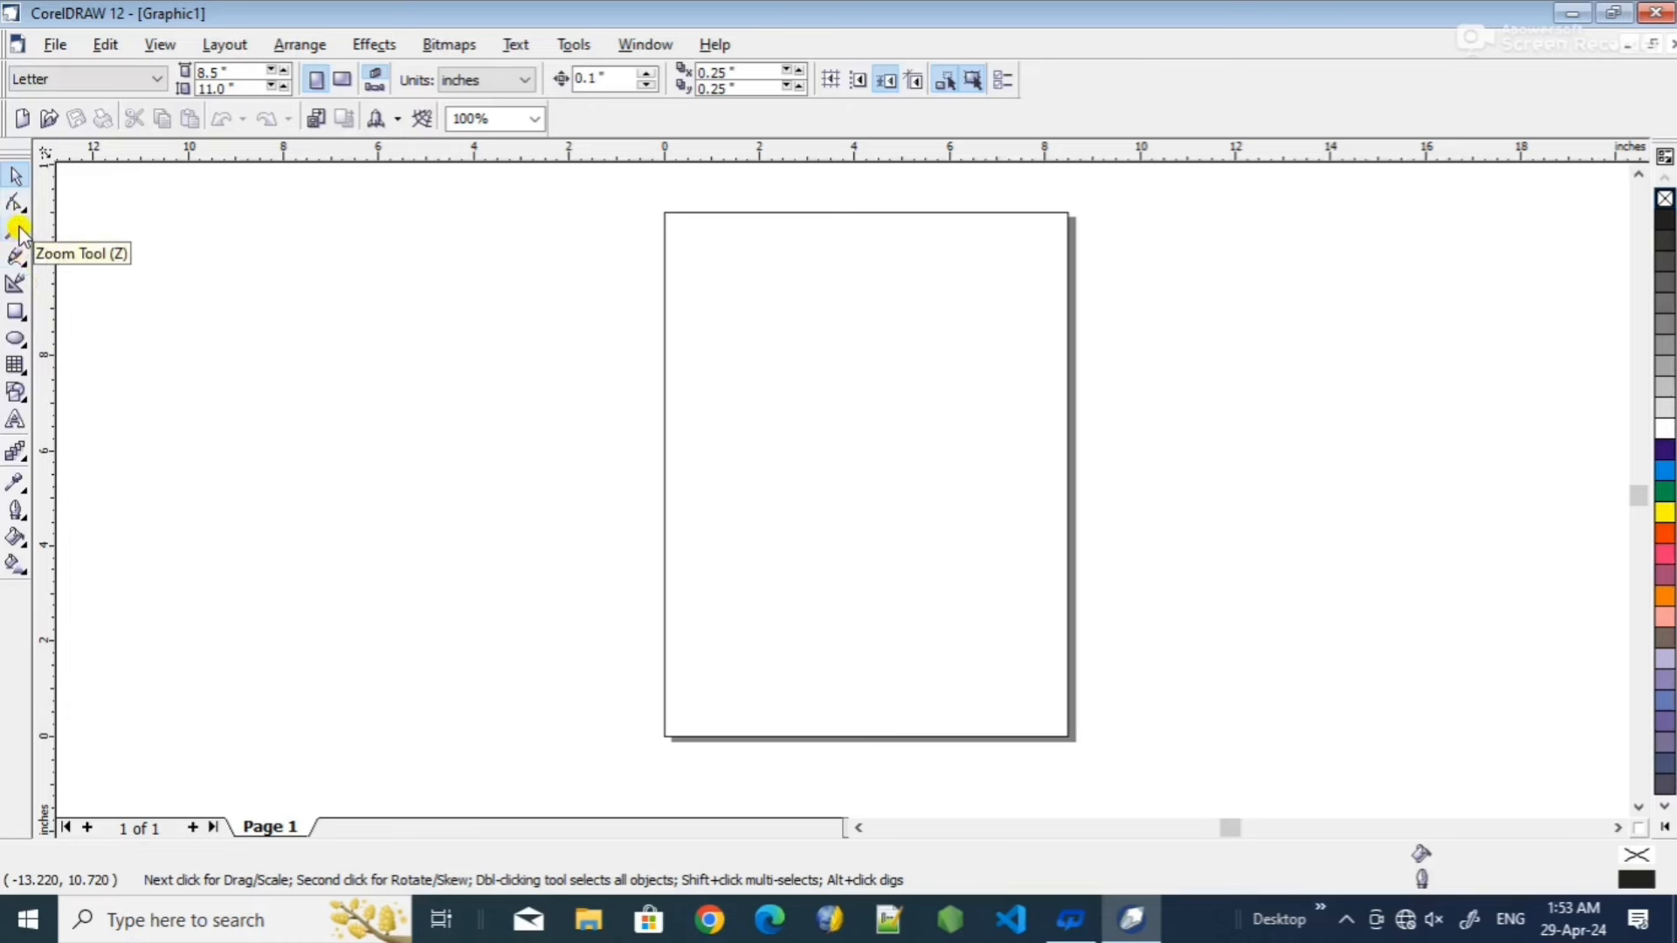
- Magnify the blank page to 200% with the Zoom tool and return it to 100%
{"action": "left_click", "coordinate": [17, 230]}
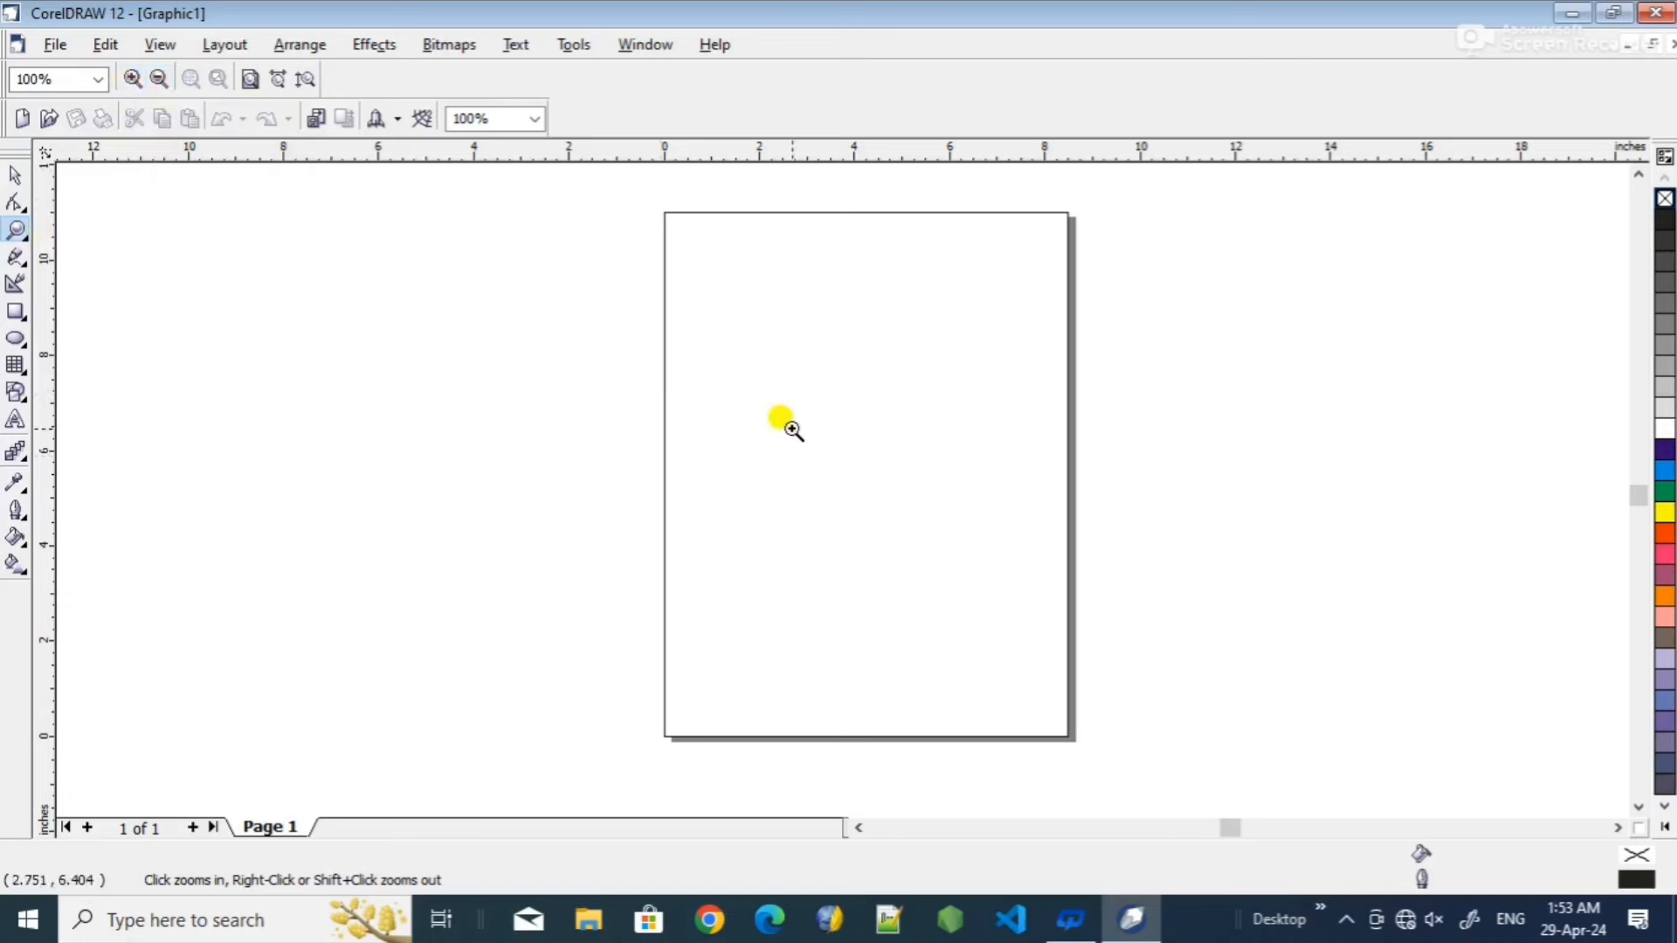
{"action": "left_click", "coordinate": [751, 407]}
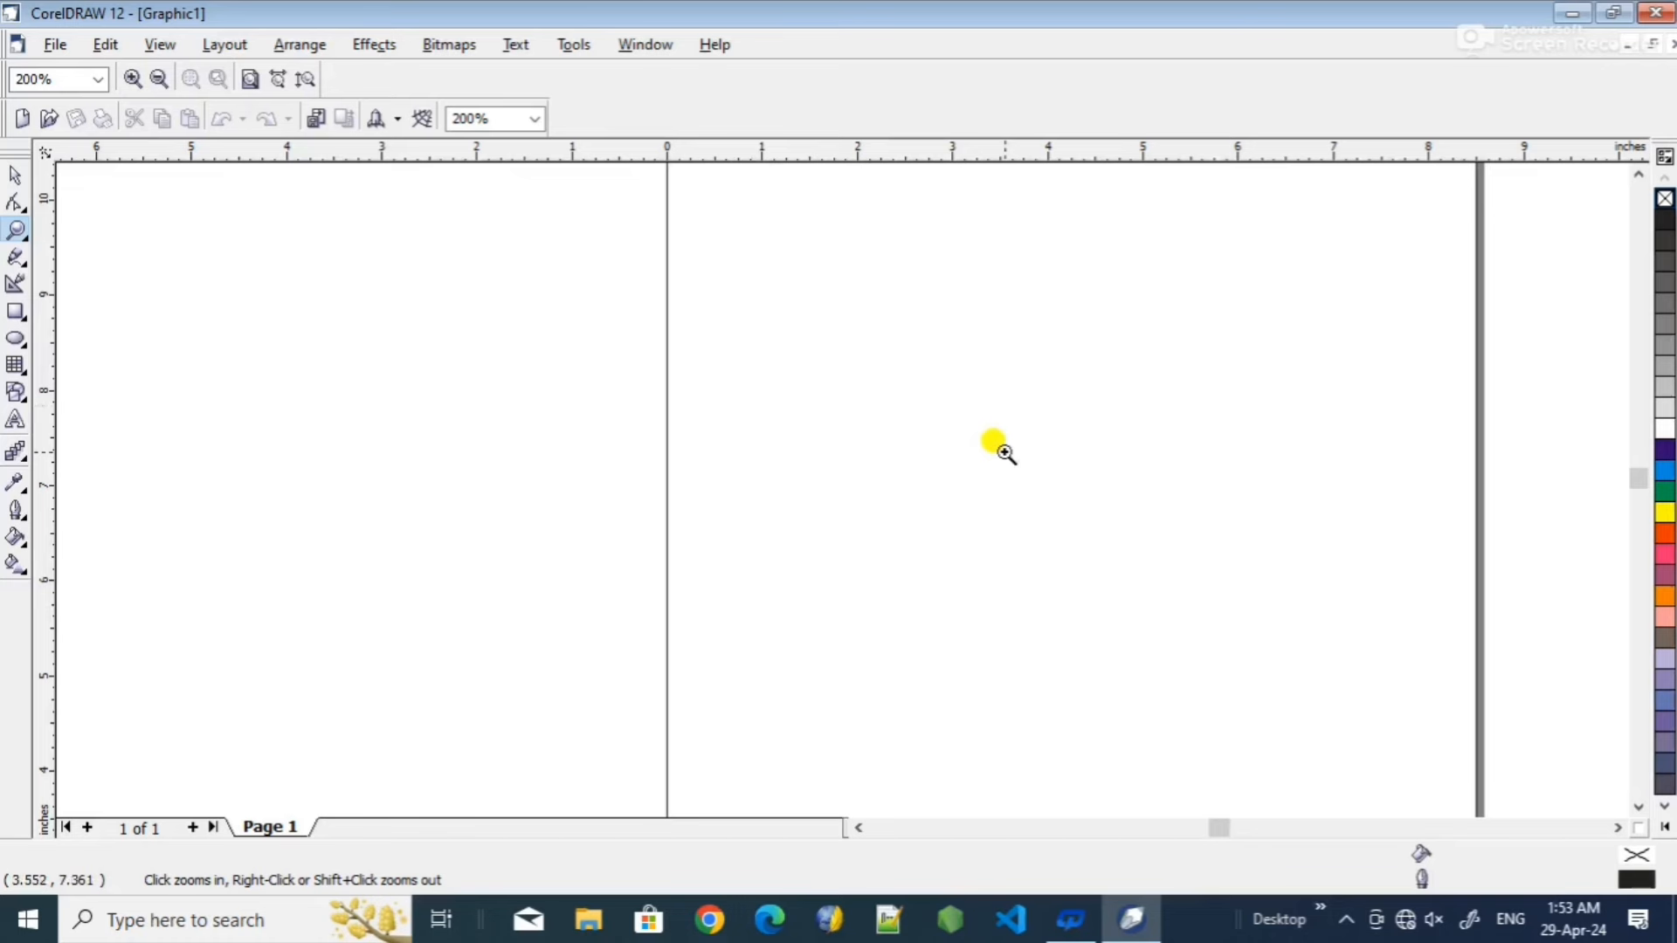
{"action": "left_click", "coordinate": [162, 81]}
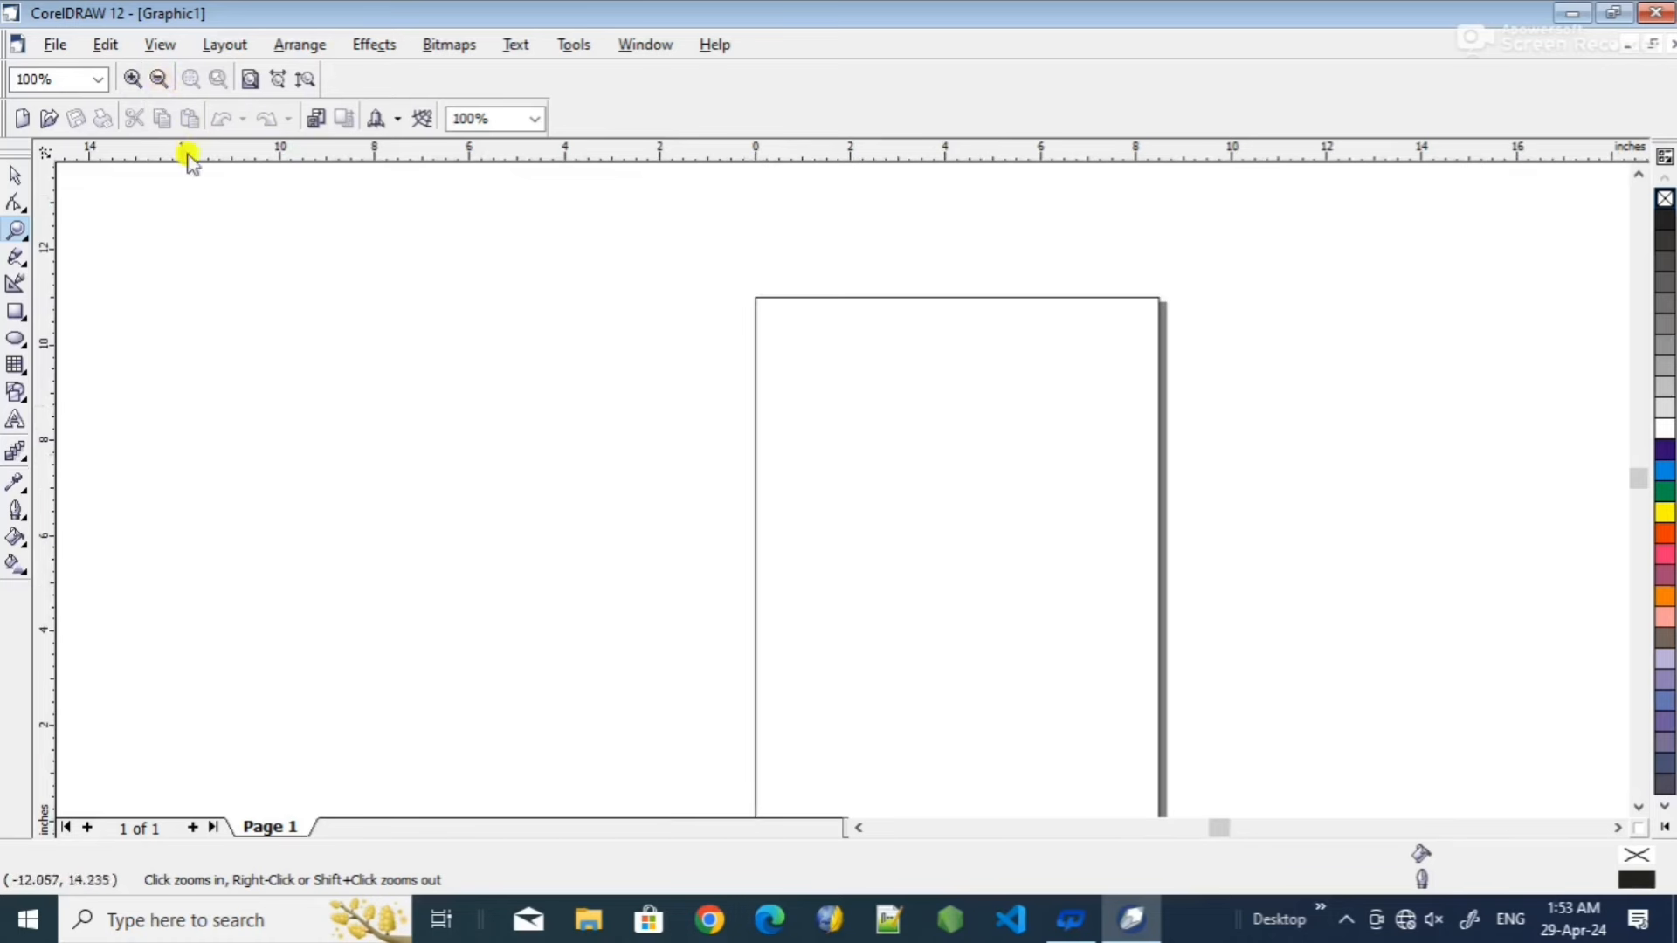
- Pan the page around the workspace with the Hand tool, scroll it down and sideways, and bring it back into view
{"action": "left_click", "coordinate": [27, 239]}
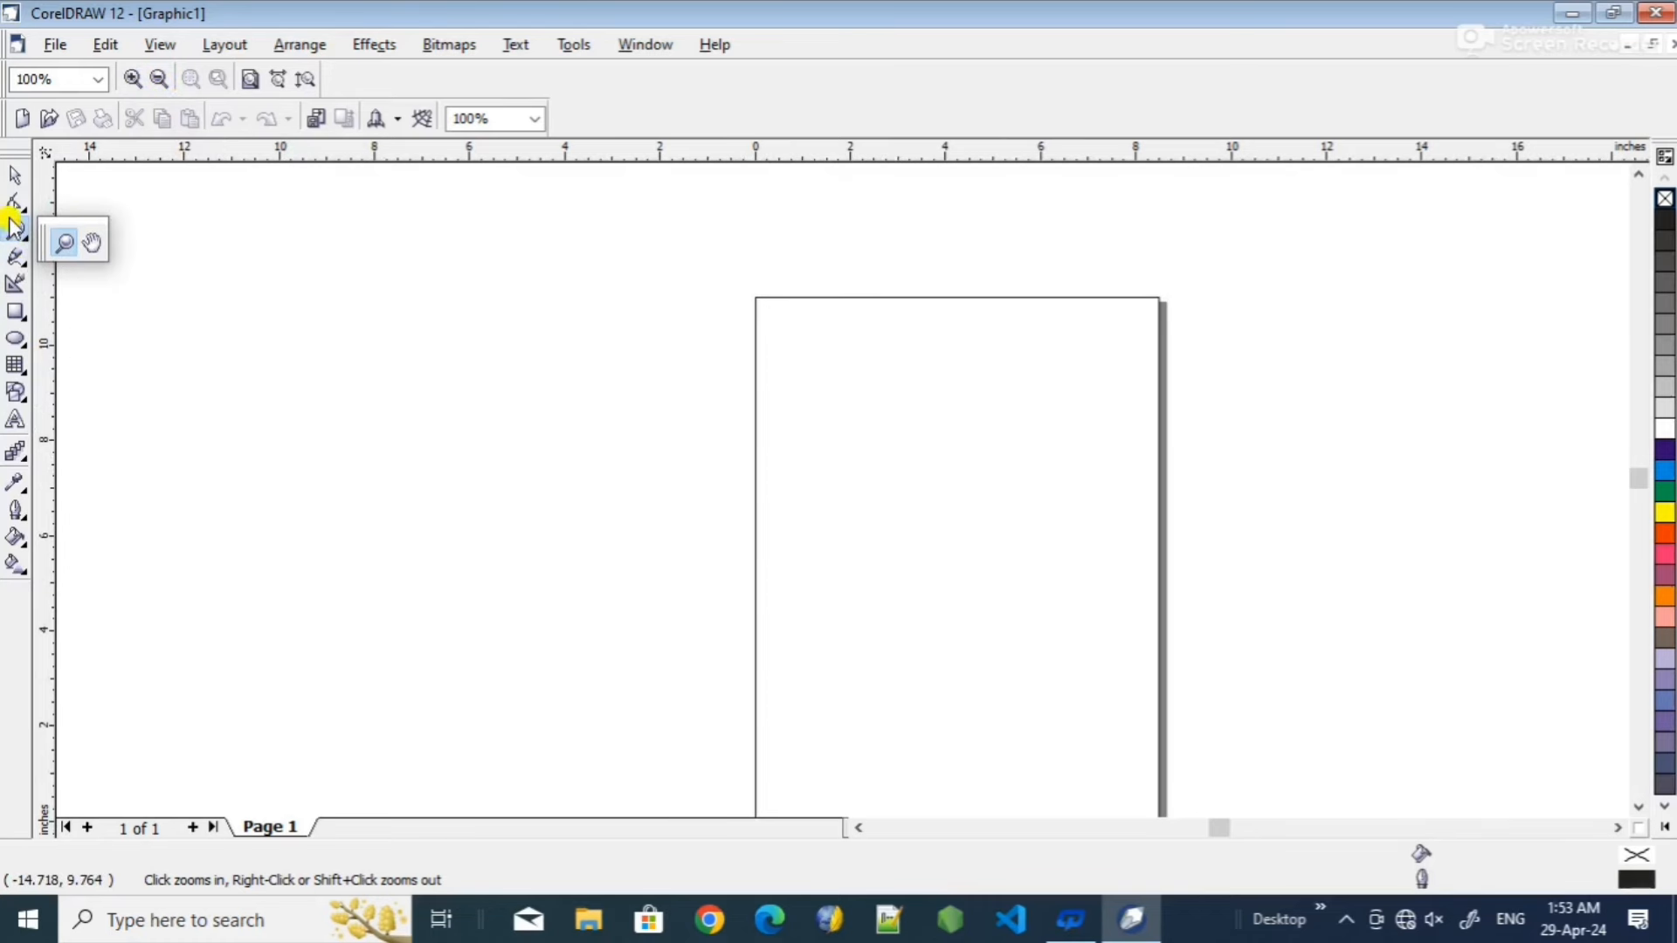
{"action": "left_click", "coordinate": [91, 246]}
{"action": "left_click_drag", "start_coordinate": [846, 479], "coordinate": [798, 401]}
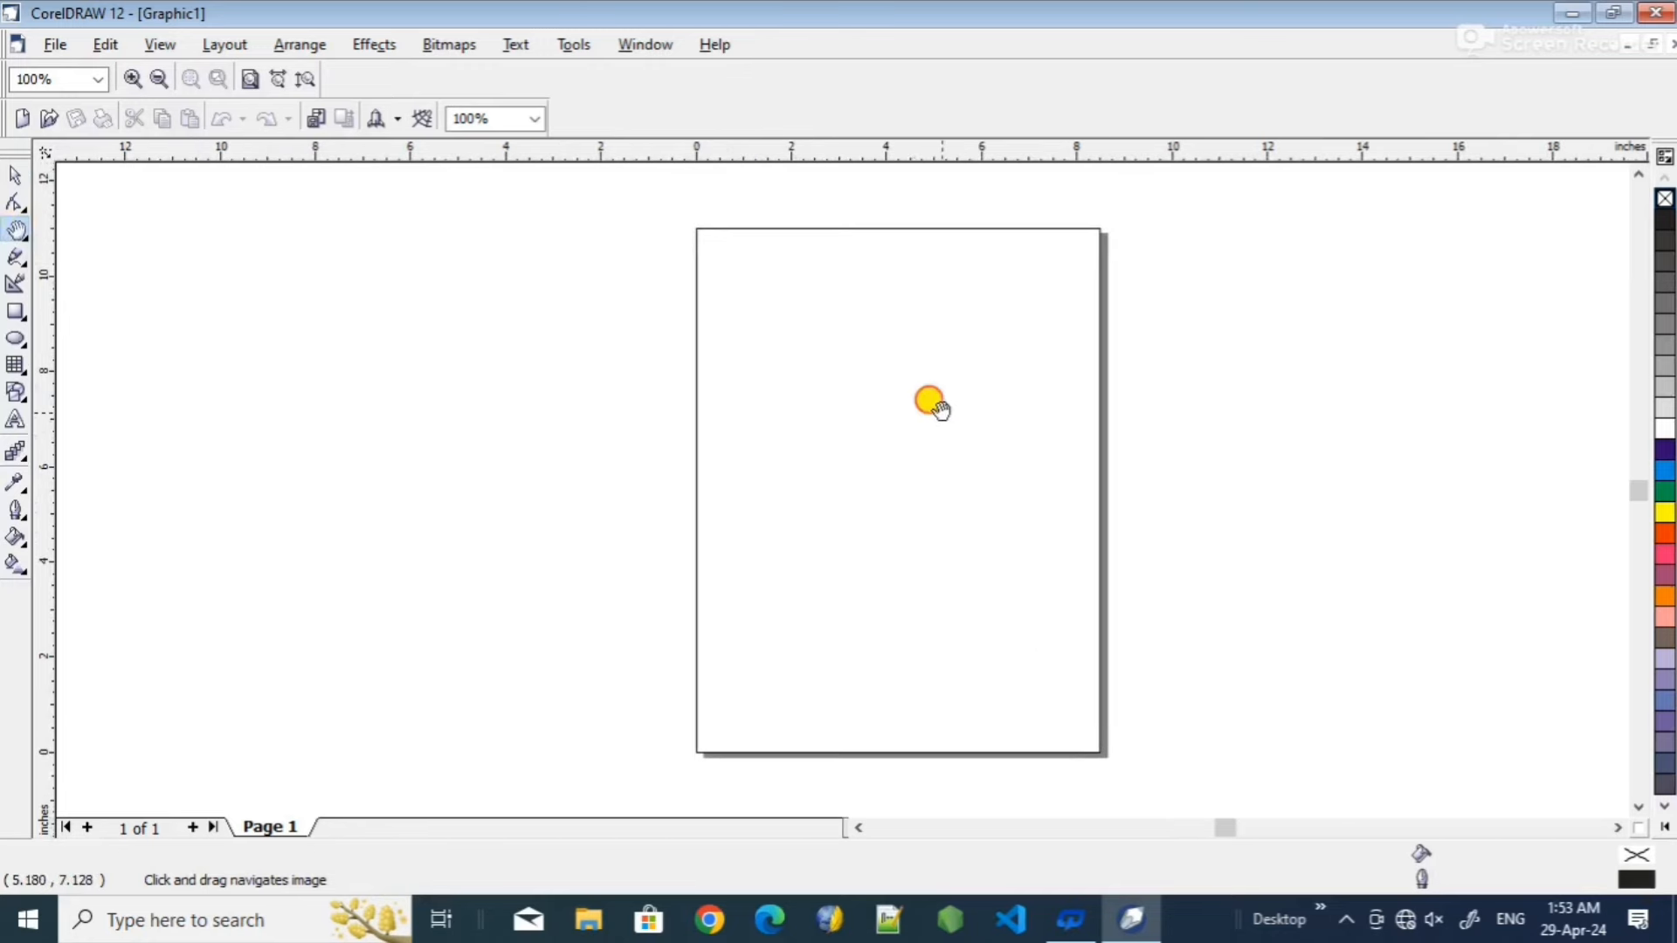
{"action": "left_click_drag", "start_coordinate": [940, 407], "coordinate": [1355, 449]}
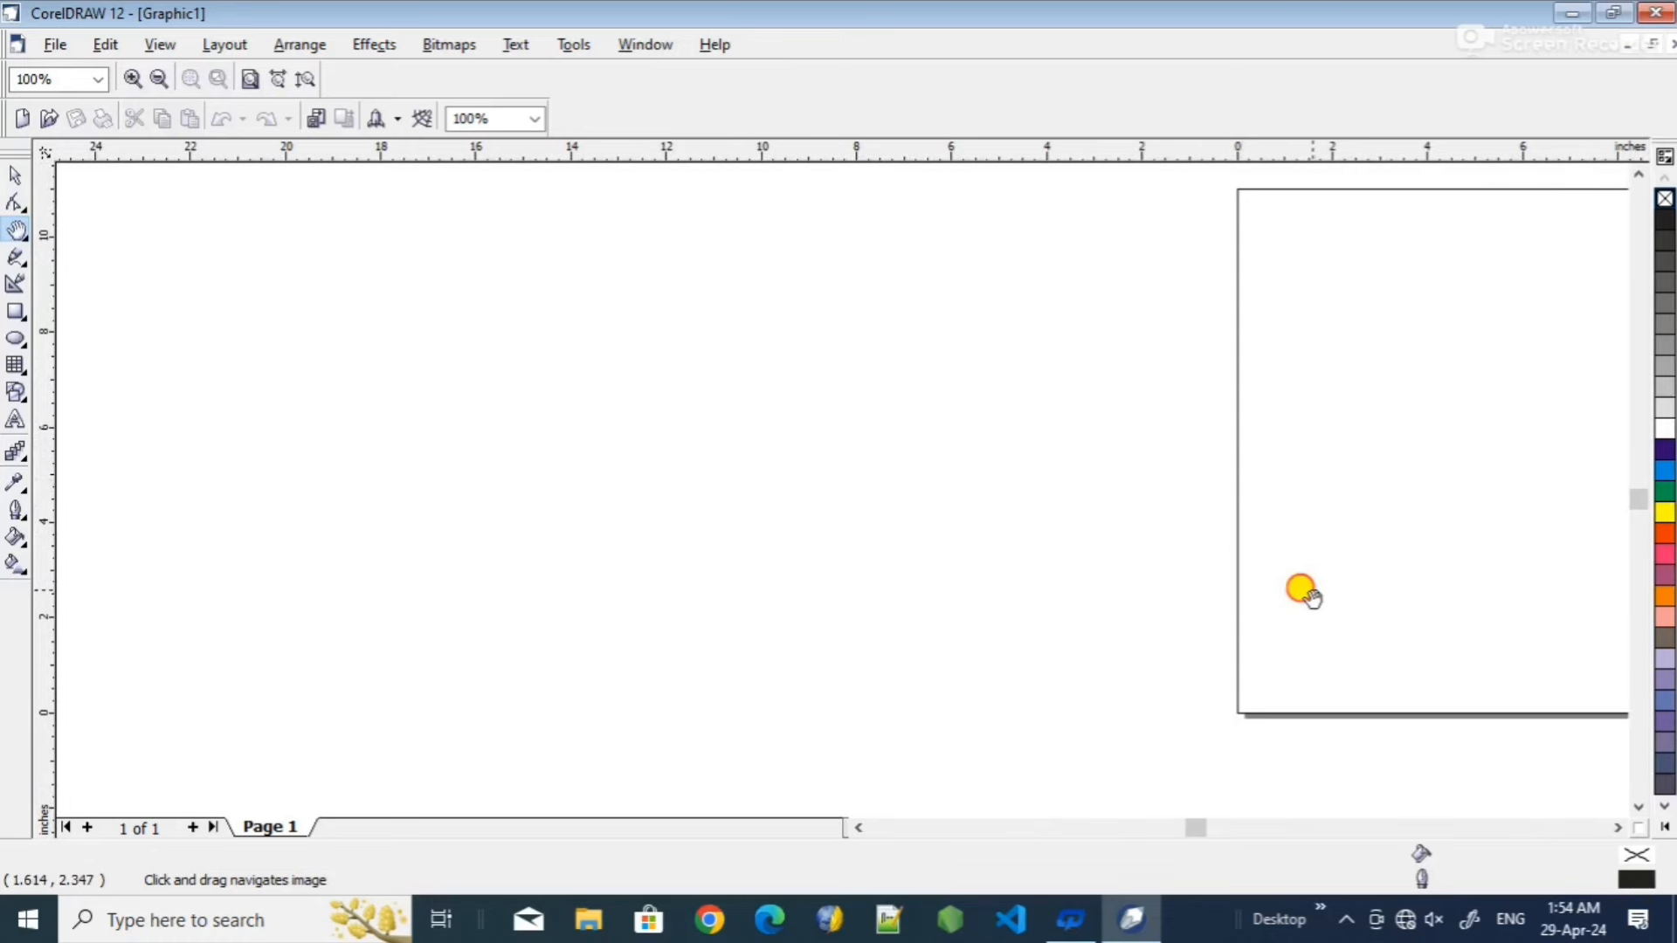
{"action": "left_click_drag", "start_coordinate": [1302, 588], "coordinate": [1264, 446]}
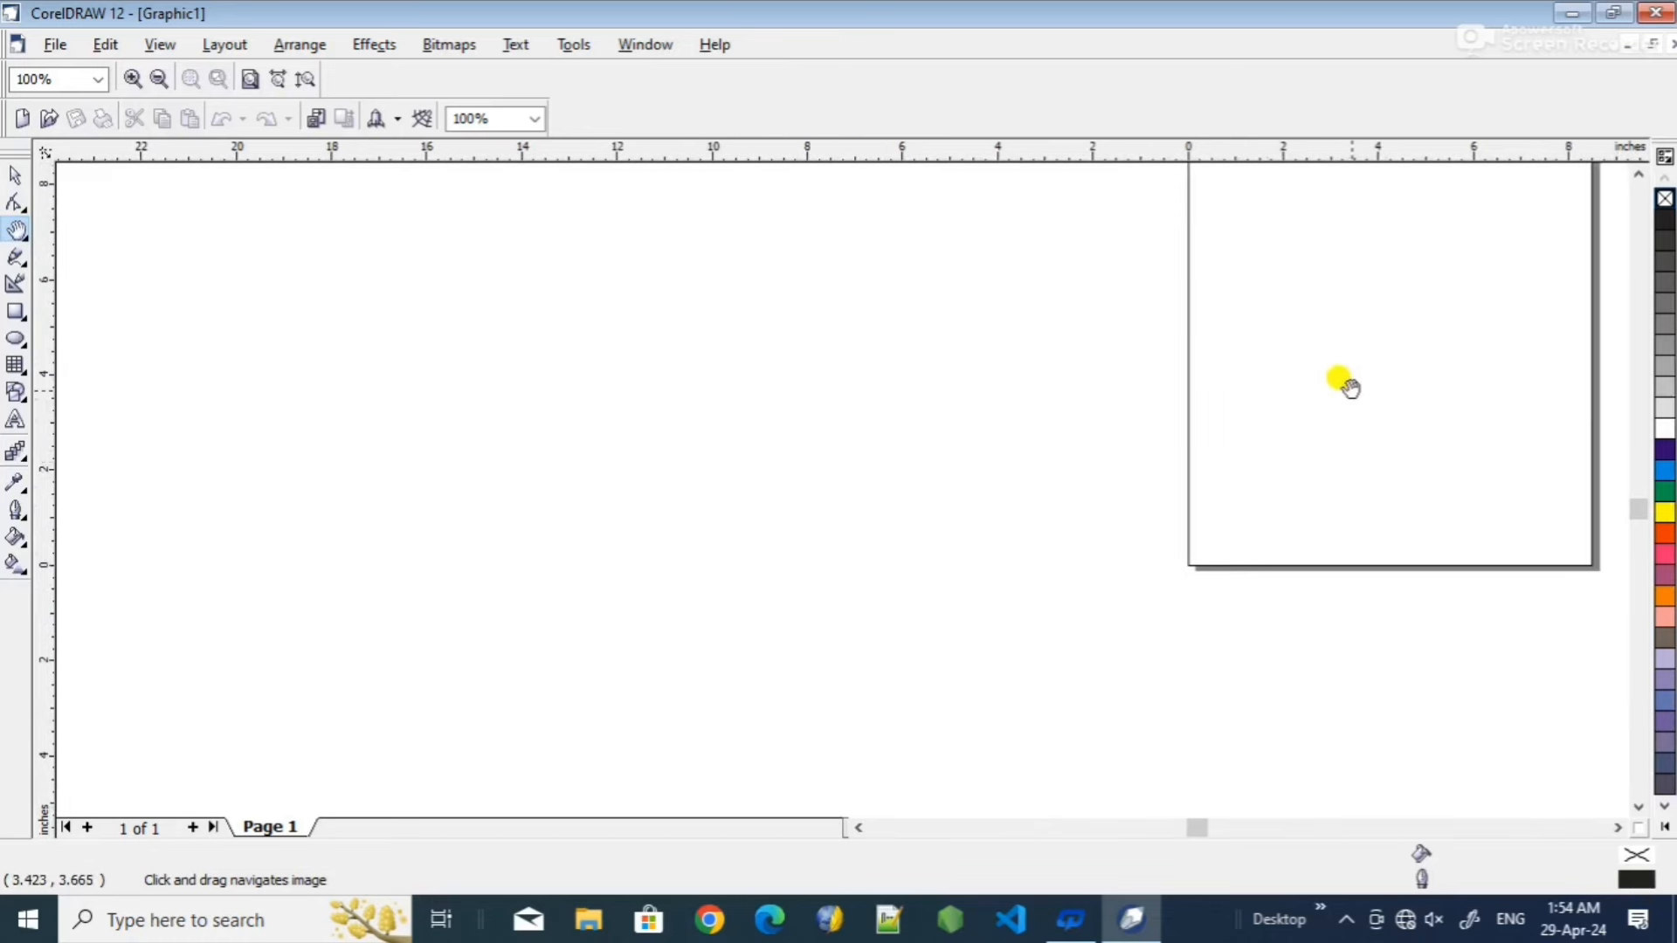
{"action": "left_click_drag", "start_coordinate": [1344, 382], "coordinate": [794, 554]}
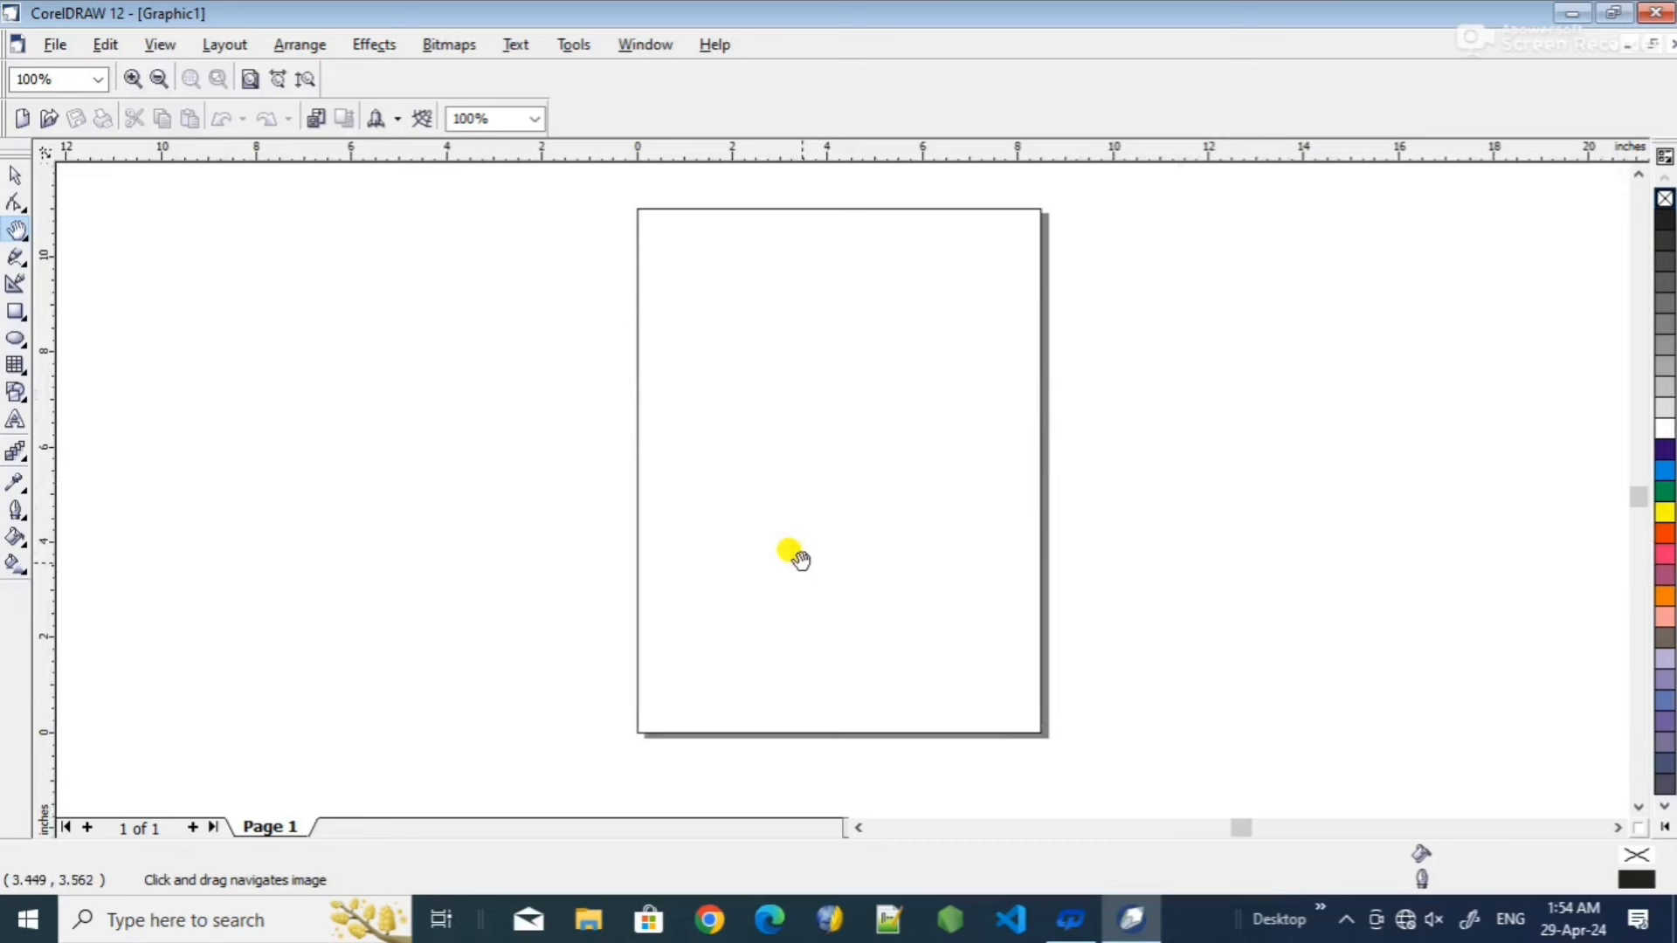
{"action": "left_click", "coordinate": [1639, 811]}
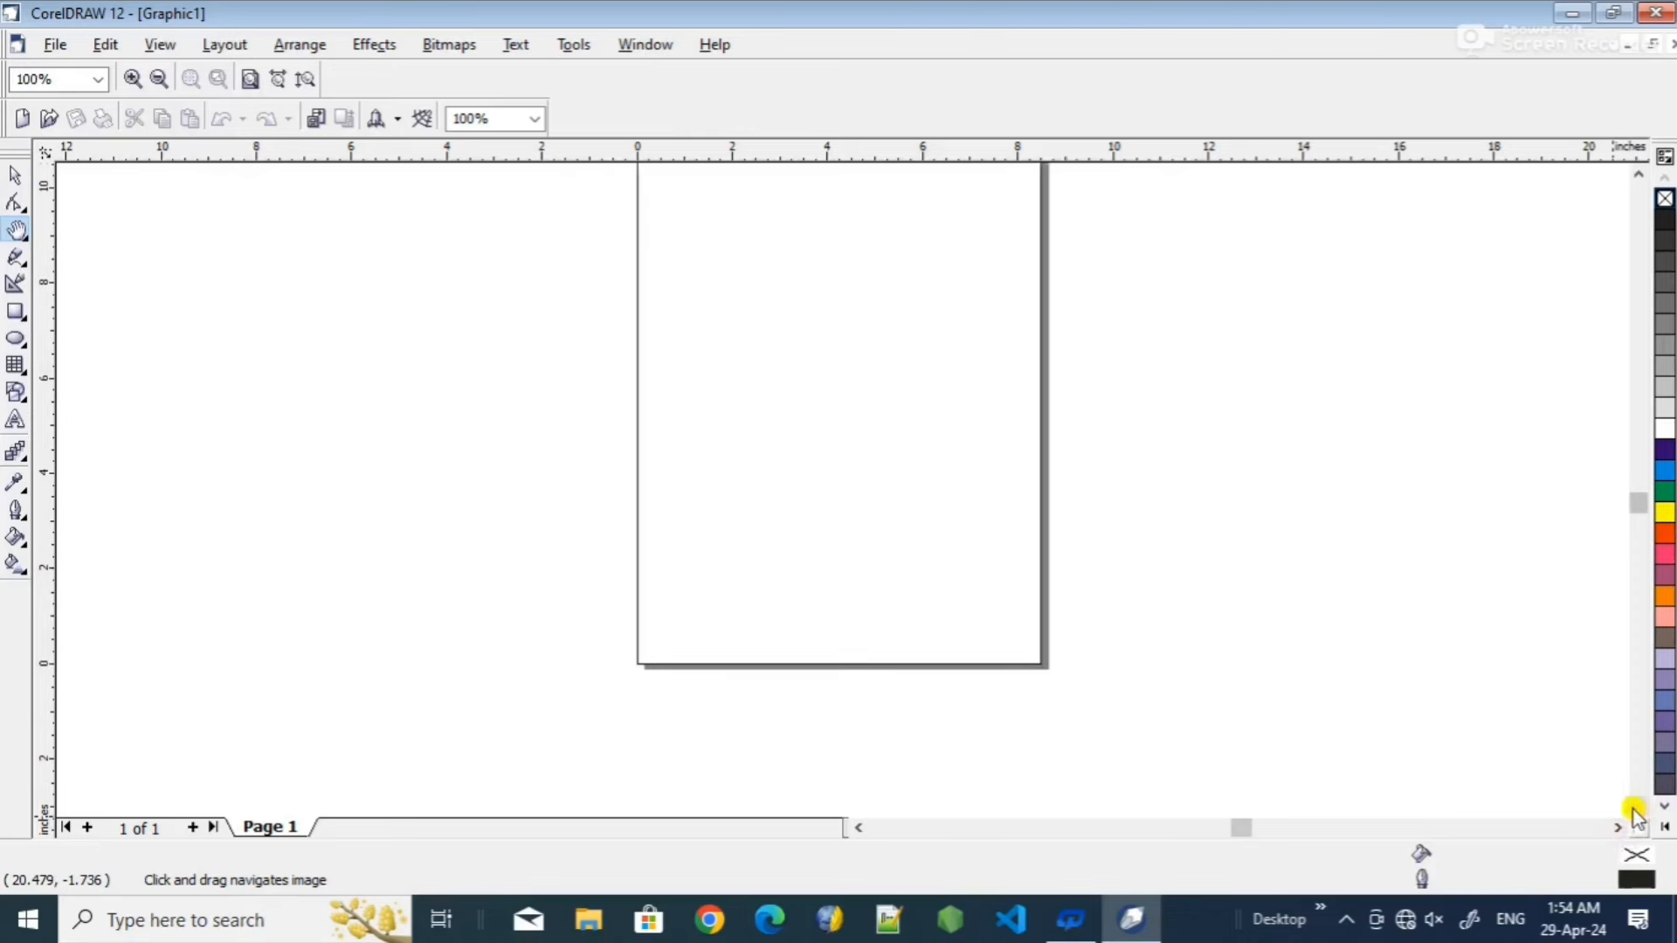
{"action": "left_click", "coordinate": [1602, 827]}
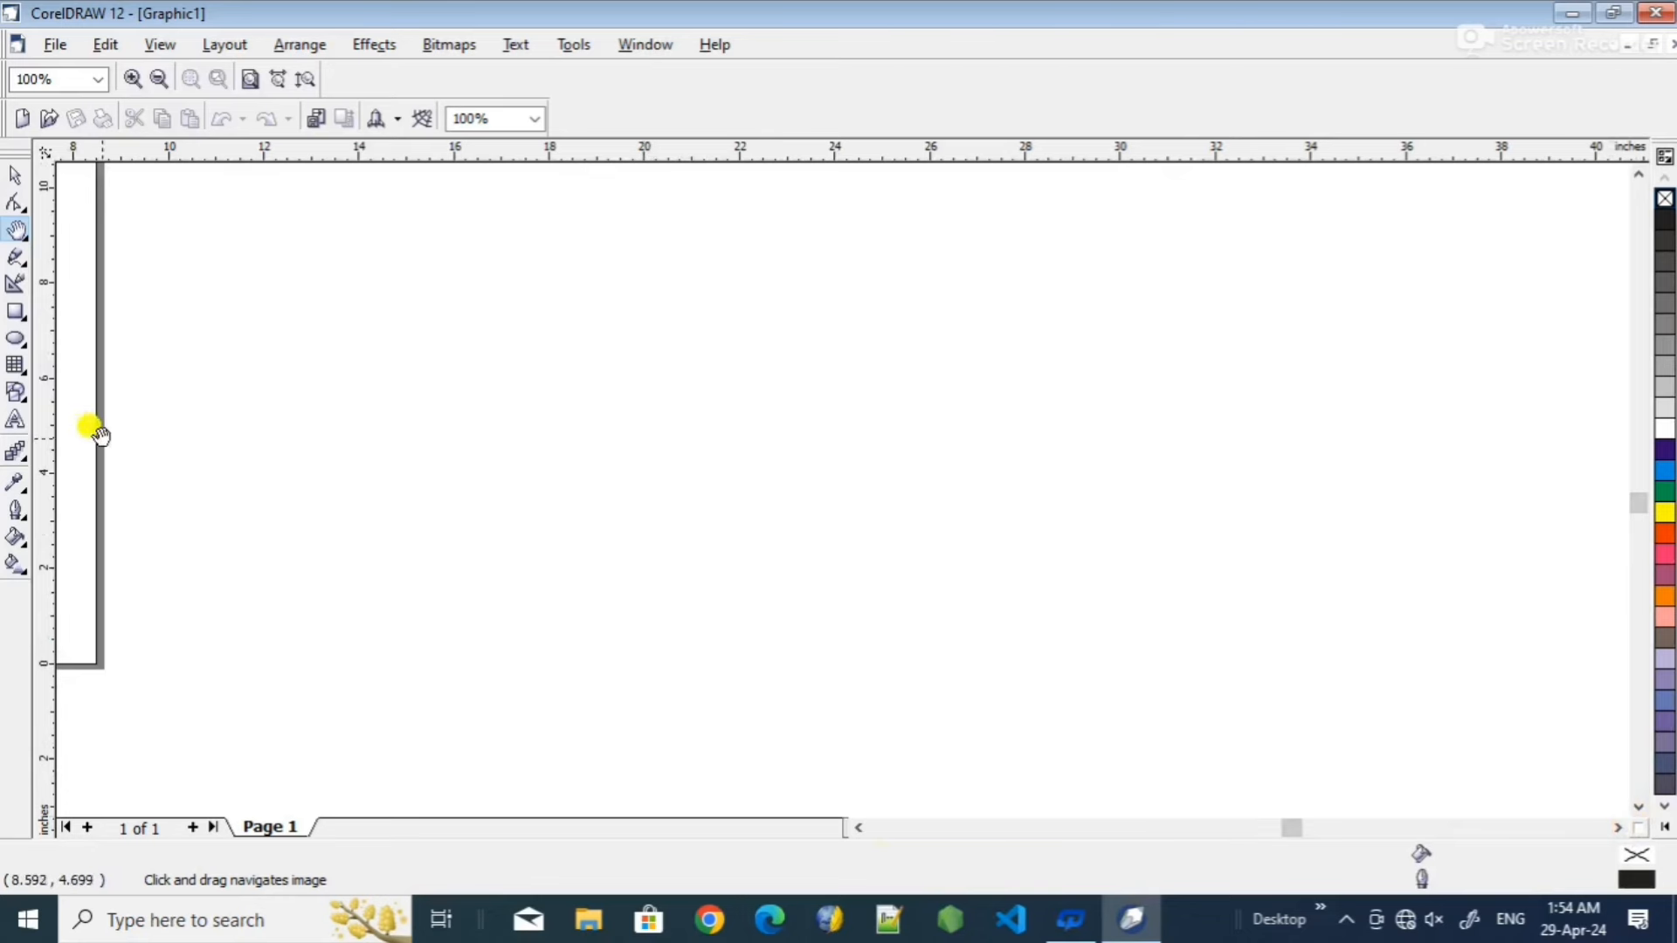
{"action": "left_click_drag", "start_coordinate": [92, 441], "coordinate": [936, 544]}
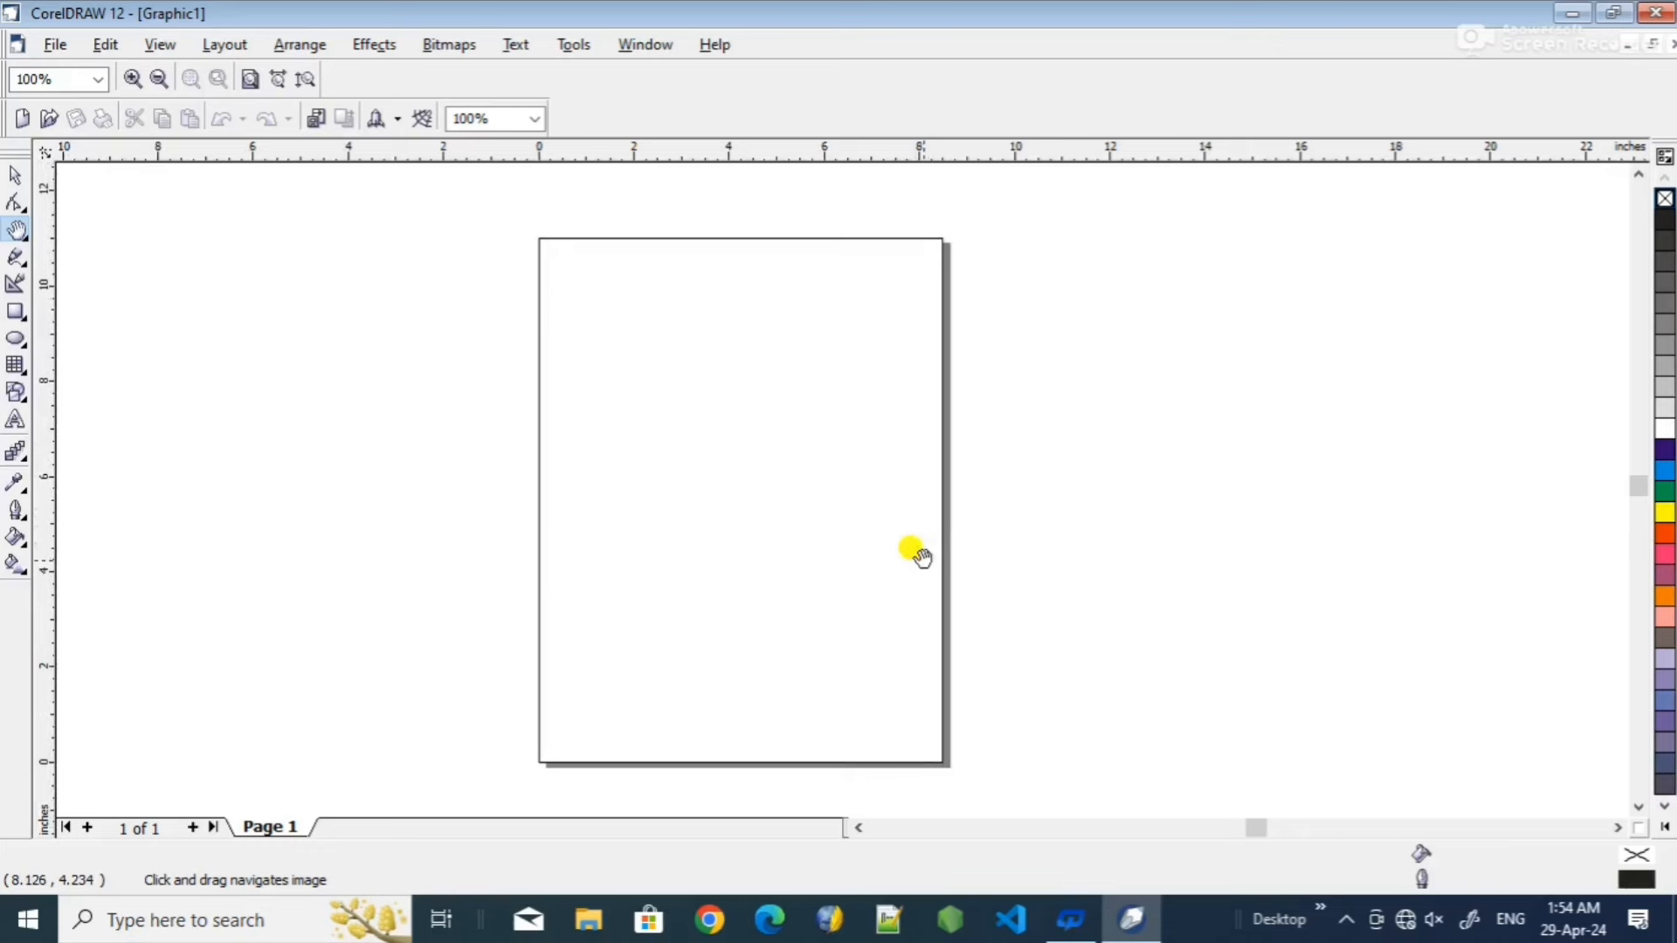
- Draw a slanted line about 7.1 by 4.9 inches and a winding curve about 8.6 by 8.2 inches with the Freehand tool
{"action": "left_click", "coordinate": [27, 265]}
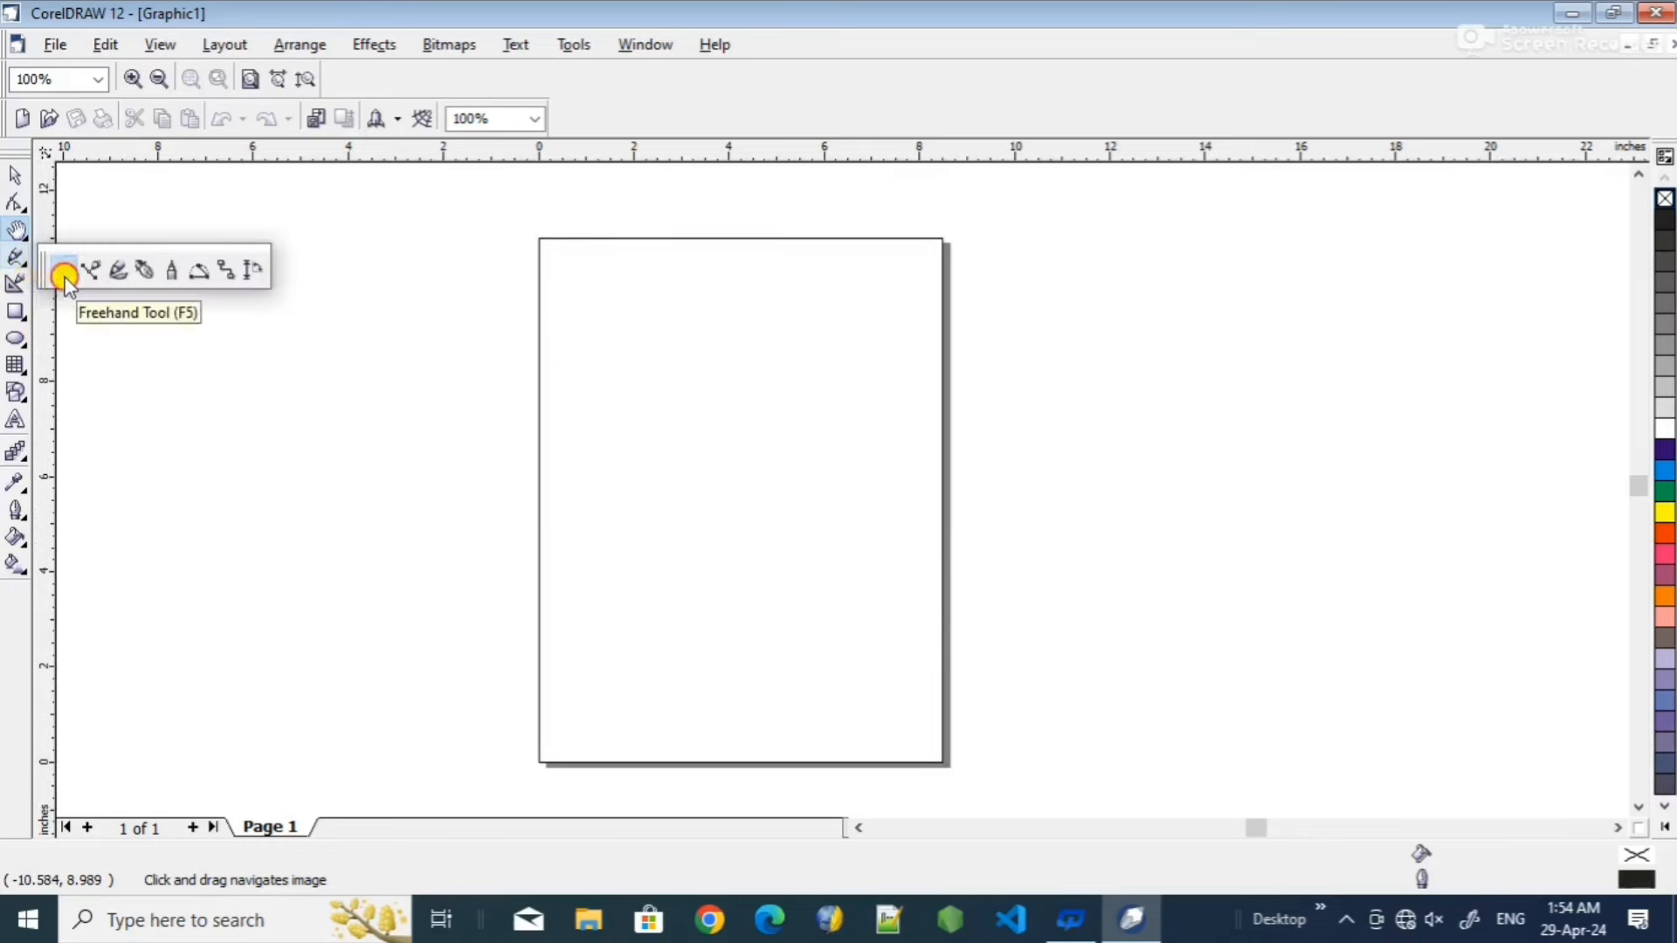
{"action": "left_click", "coordinate": [65, 274]}
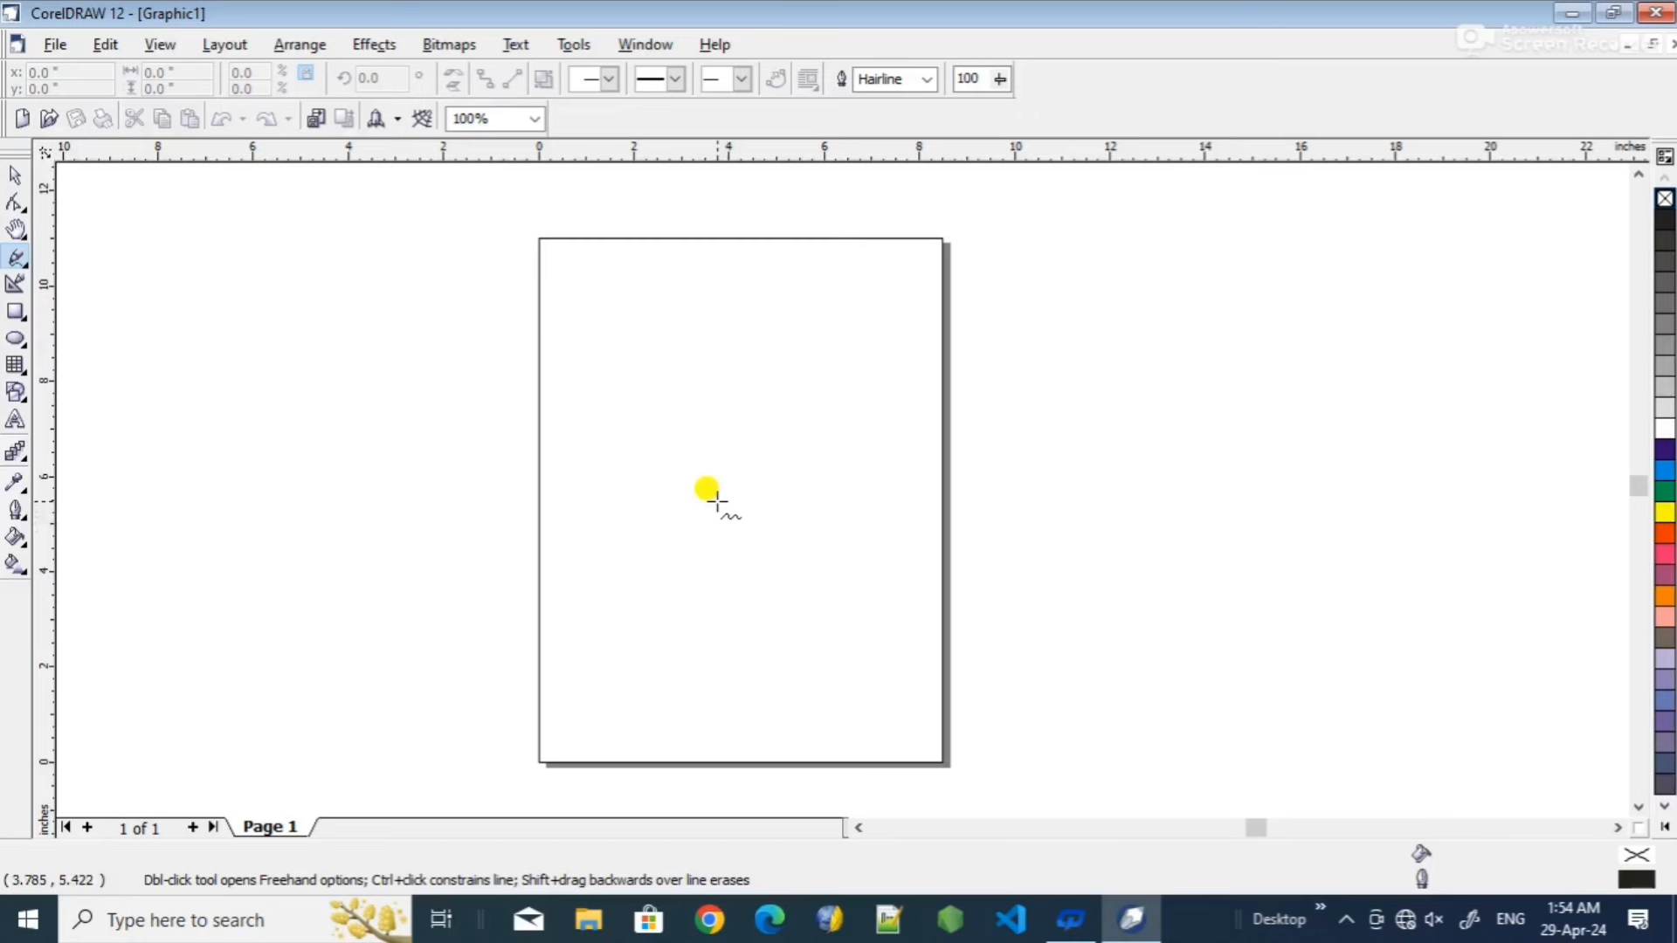
{"action": "left_click", "coordinate": [360, 271]}
{"action": "left_click", "coordinate": [698, 505]}
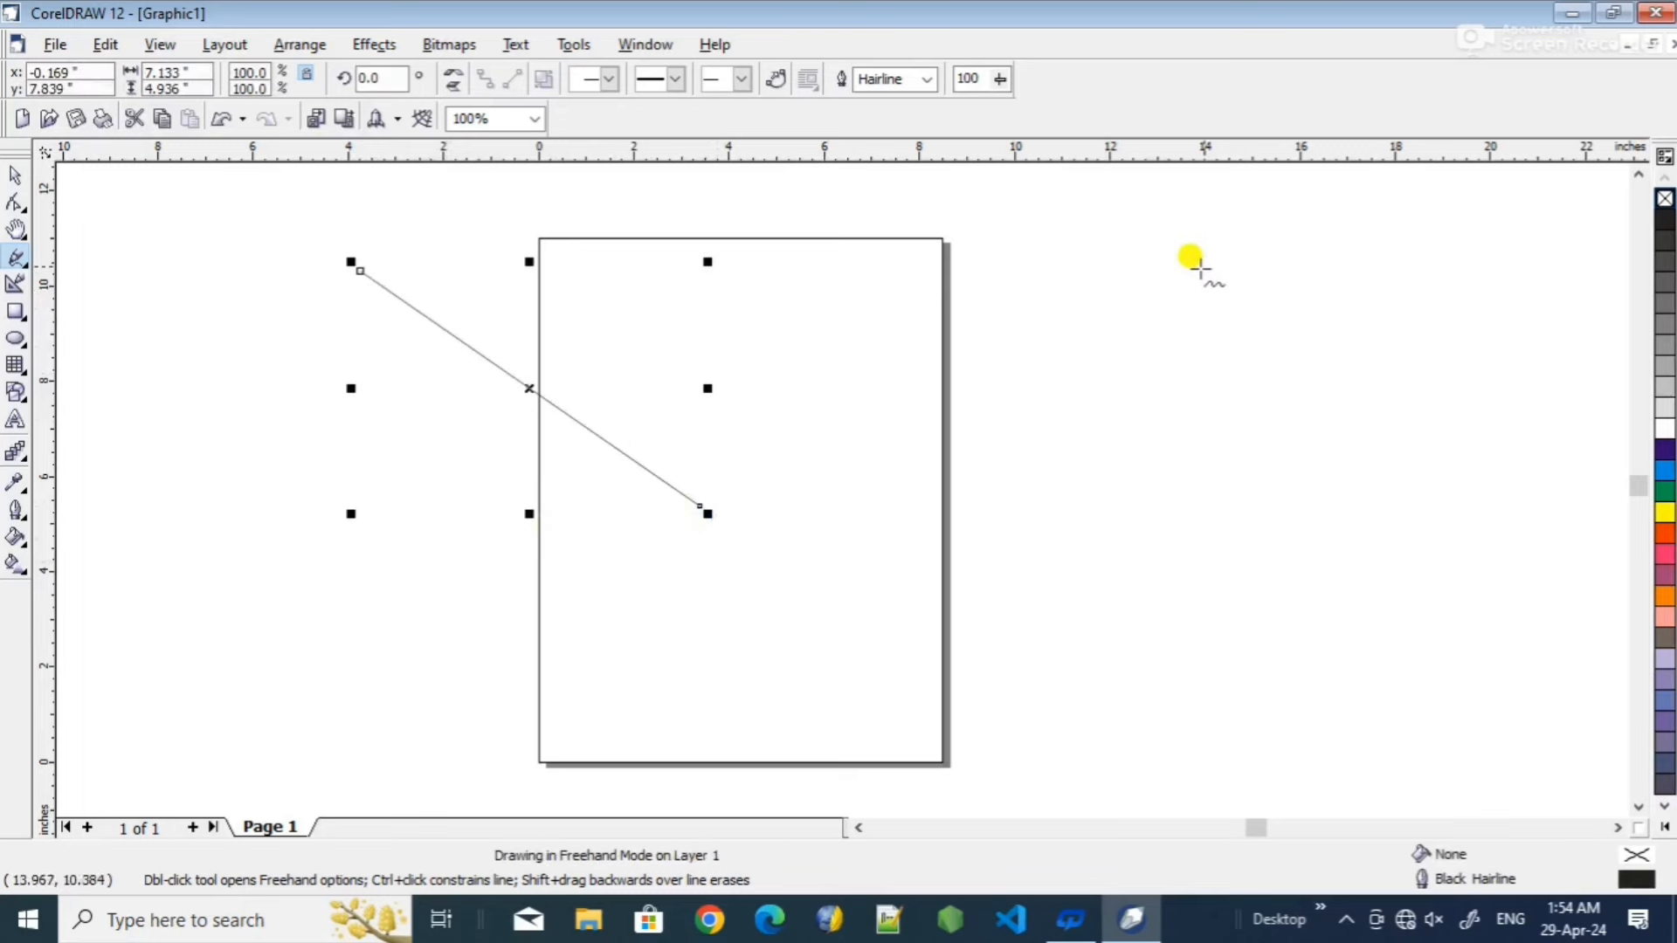
{"action": "mouse_move", "coordinate": [1208, 261]}
{"action": "left_mouse_down"}
{"action": "mouse_move", "coordinate": [1096, 294]}
{"action": "mouse_move", "coordinate": [1099, 361]}
{"action": "mouse_move", "coordinate": [1182, 407]}
{"action": "mouse_move", "coordinate": [1192, 483]}
{"action": "mouse_move", "coordinate": [1101, 570]}
{"action": "mouse_move", "coordinate": [1011, 546]}
{"action": "mouse_move", "coordinate": [981, 398]}
{"action": "mouse_move", "coordinate": [900, 401]}
{"action": "mouse_move", "coordinate": [886, 507]}
{"action": "mouse_move", "coordinate": [960, 621]}
{"action": "mouse_move", "coordinate": [1093, 653]}
{"action": "mouse_move", "coordinate": [1243, 545]}
{"action": "mouse_move", "coordinate": [1229, 342]}
{"action": "mouse_move", "coordinate": [1291, 321]}
{"action": "mouse_move", "coordinate": [1279, 278]}
{"action": "mouse_move", "coordinate": [1206, 264]}
{"action": "left_mouse_up"}
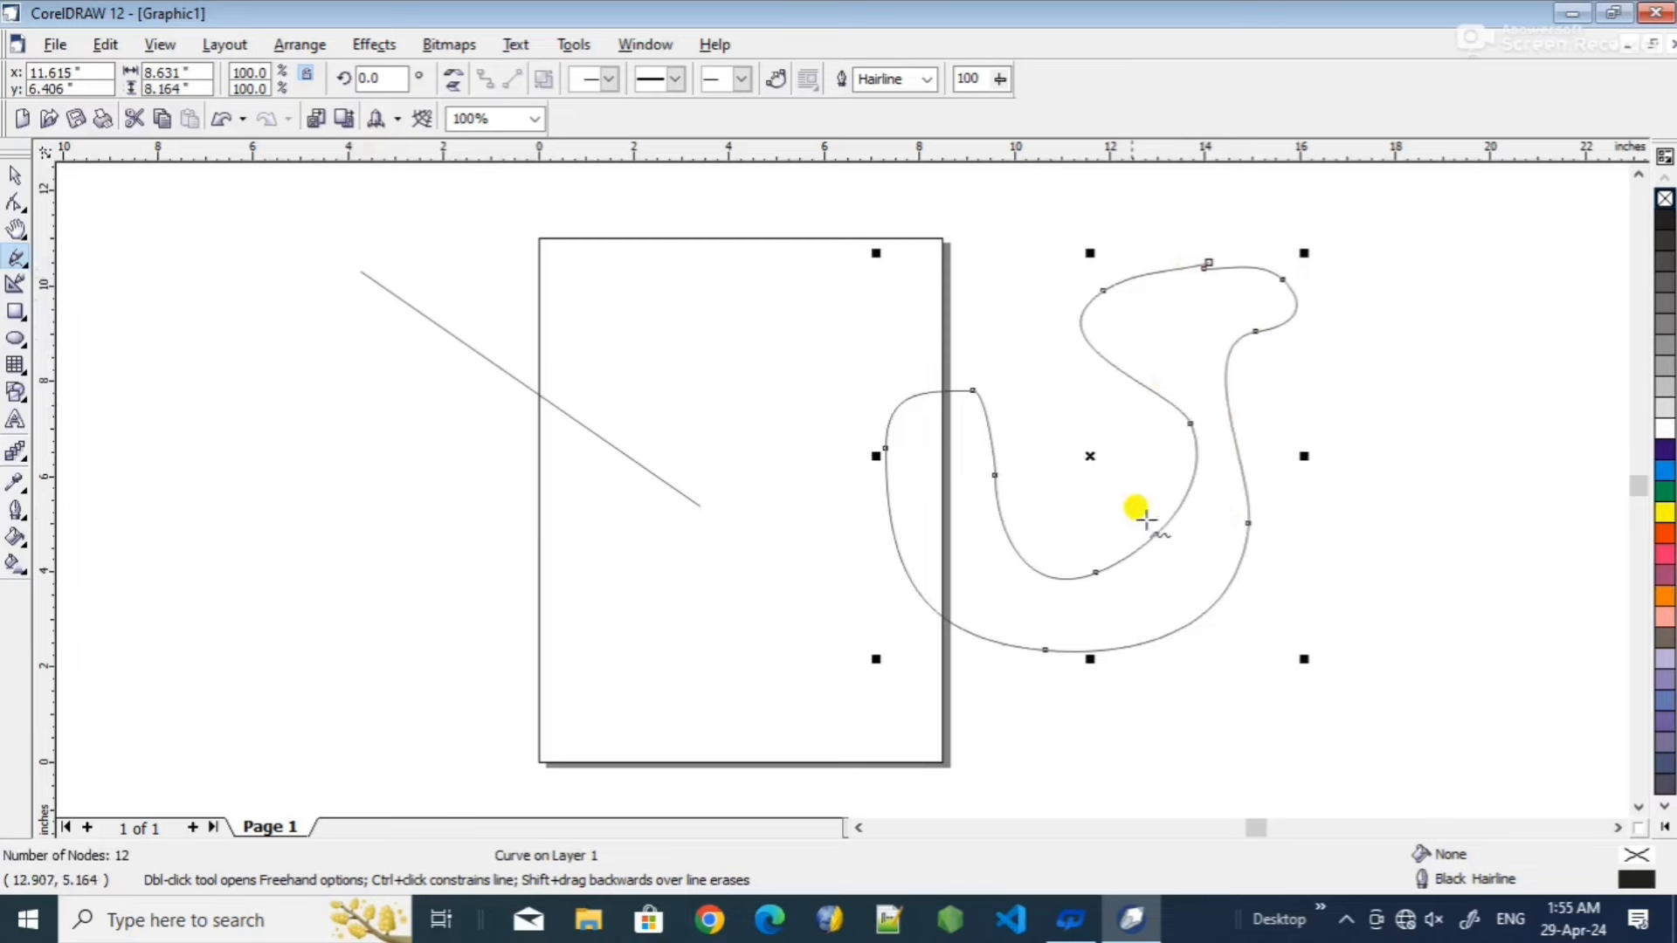
- Draw a closed straight-sided shape with eight nodes across the page's left edge using the Bezier tool
{"action": "left_click", "coordinate": [20, 260]}
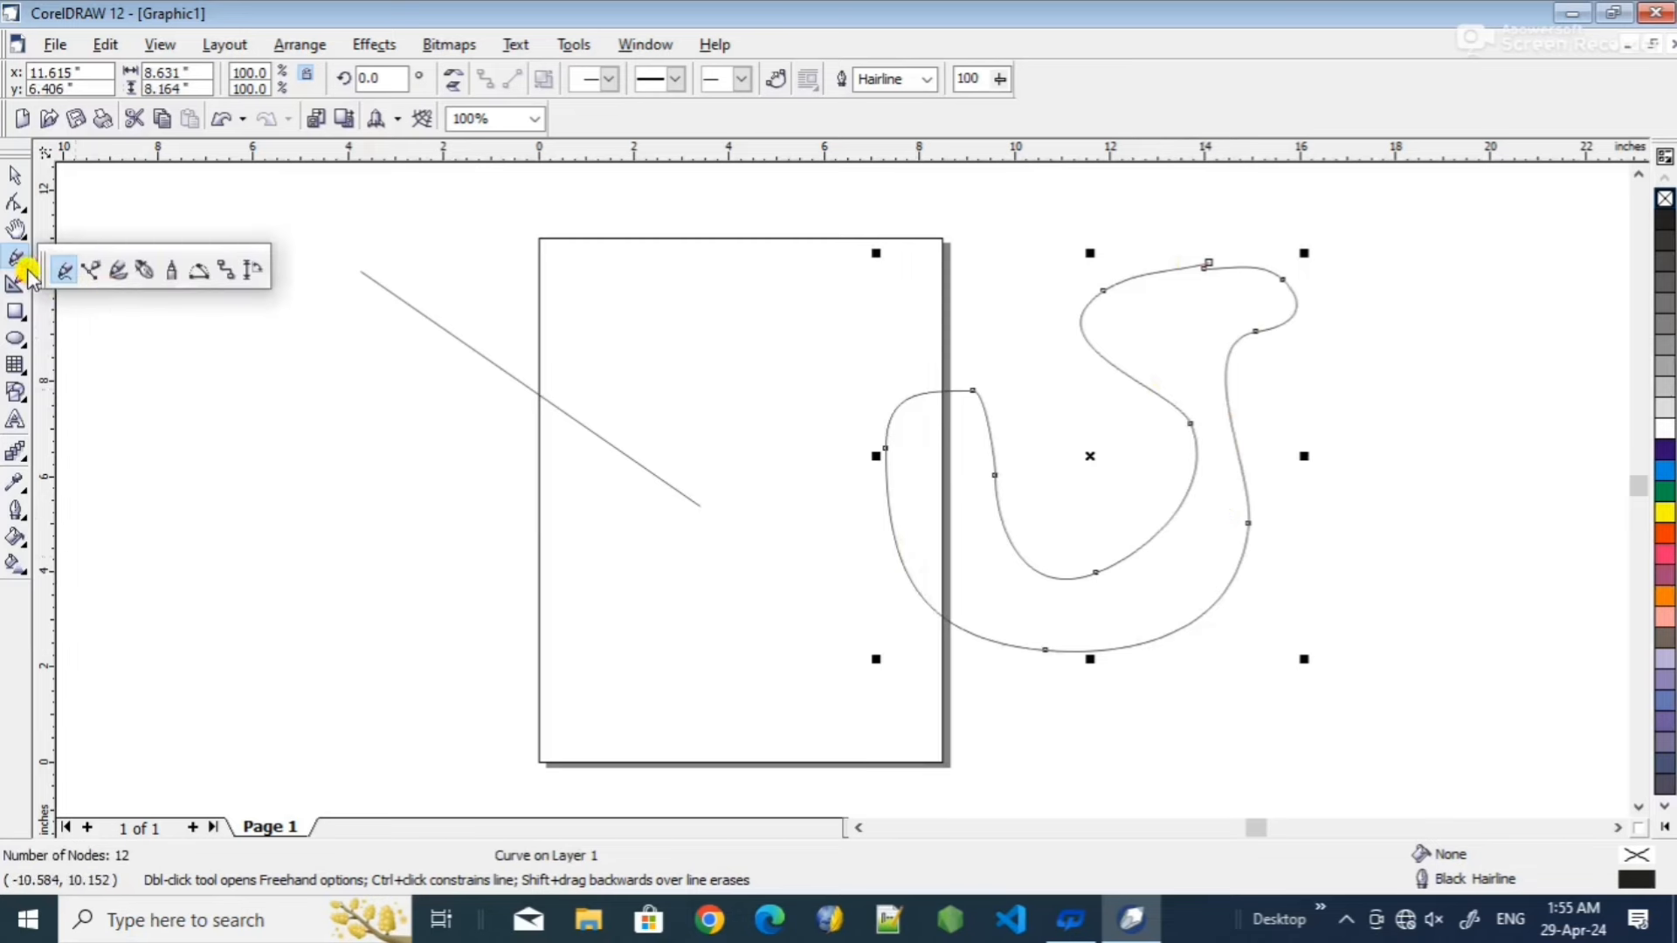
{"action": "left_click", "coordinate": [92, 270]}
{"action": "left_click", "coordinate": [197, 269]}
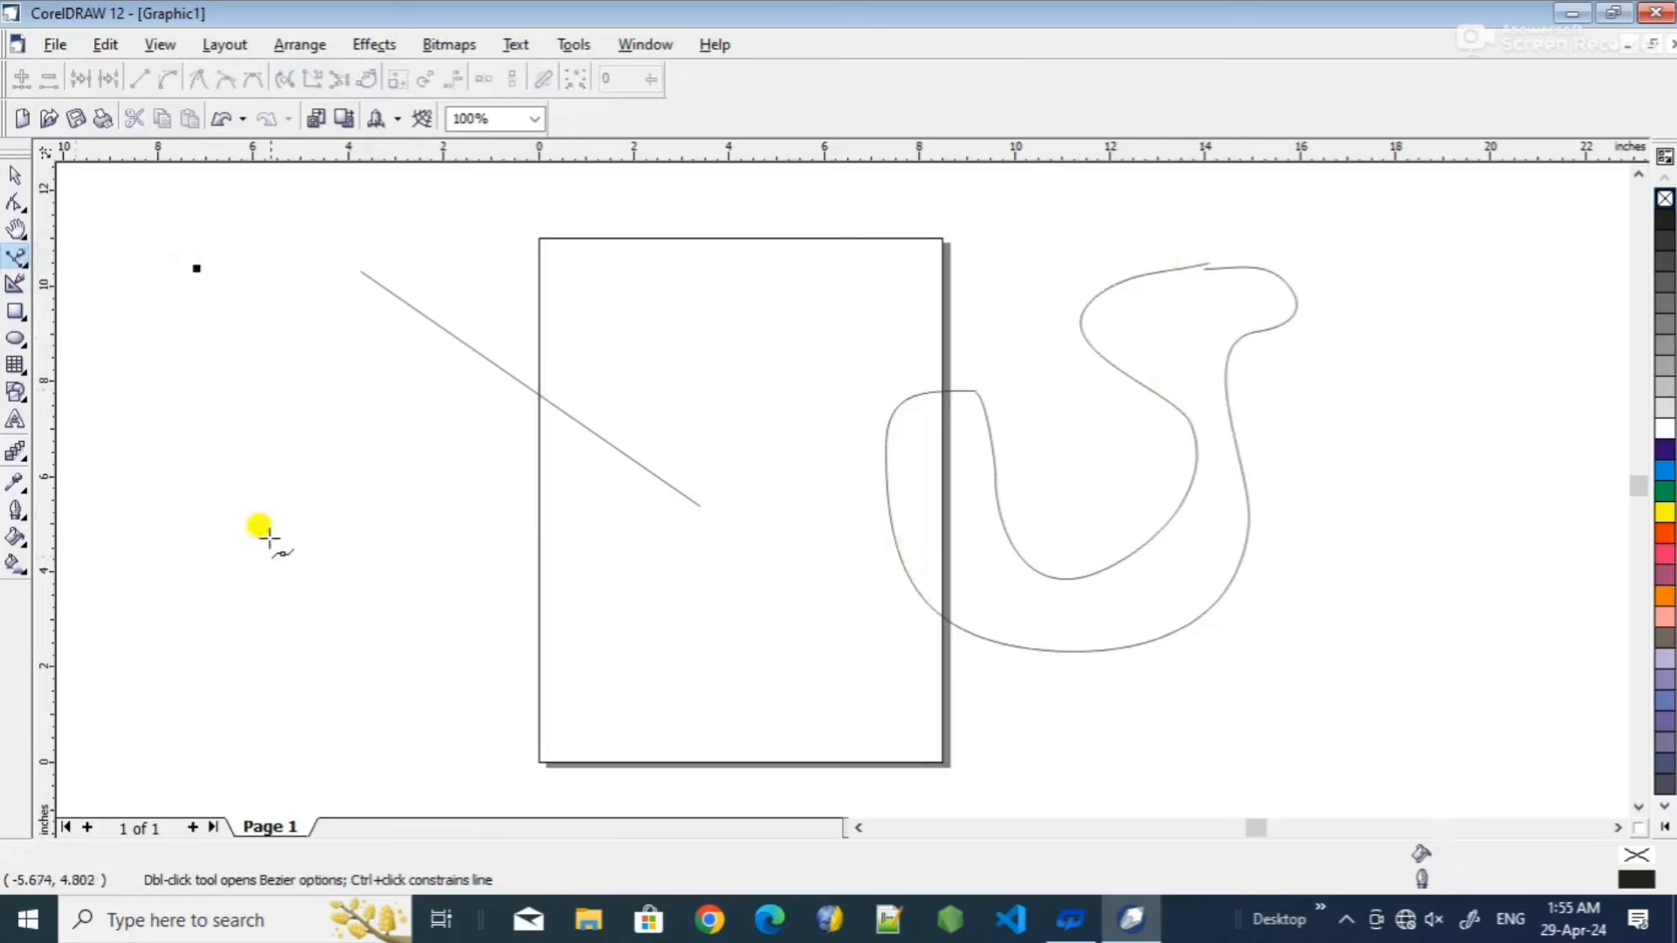
{"action": "left_click", "coordinate": [271, 554]}
{"action": "left_click", "coordinate": [428, 611]}
{"action": "left_click", "coordinate": [661, 611]}
{"action": "left_click", "coordinate": [459, 478]}
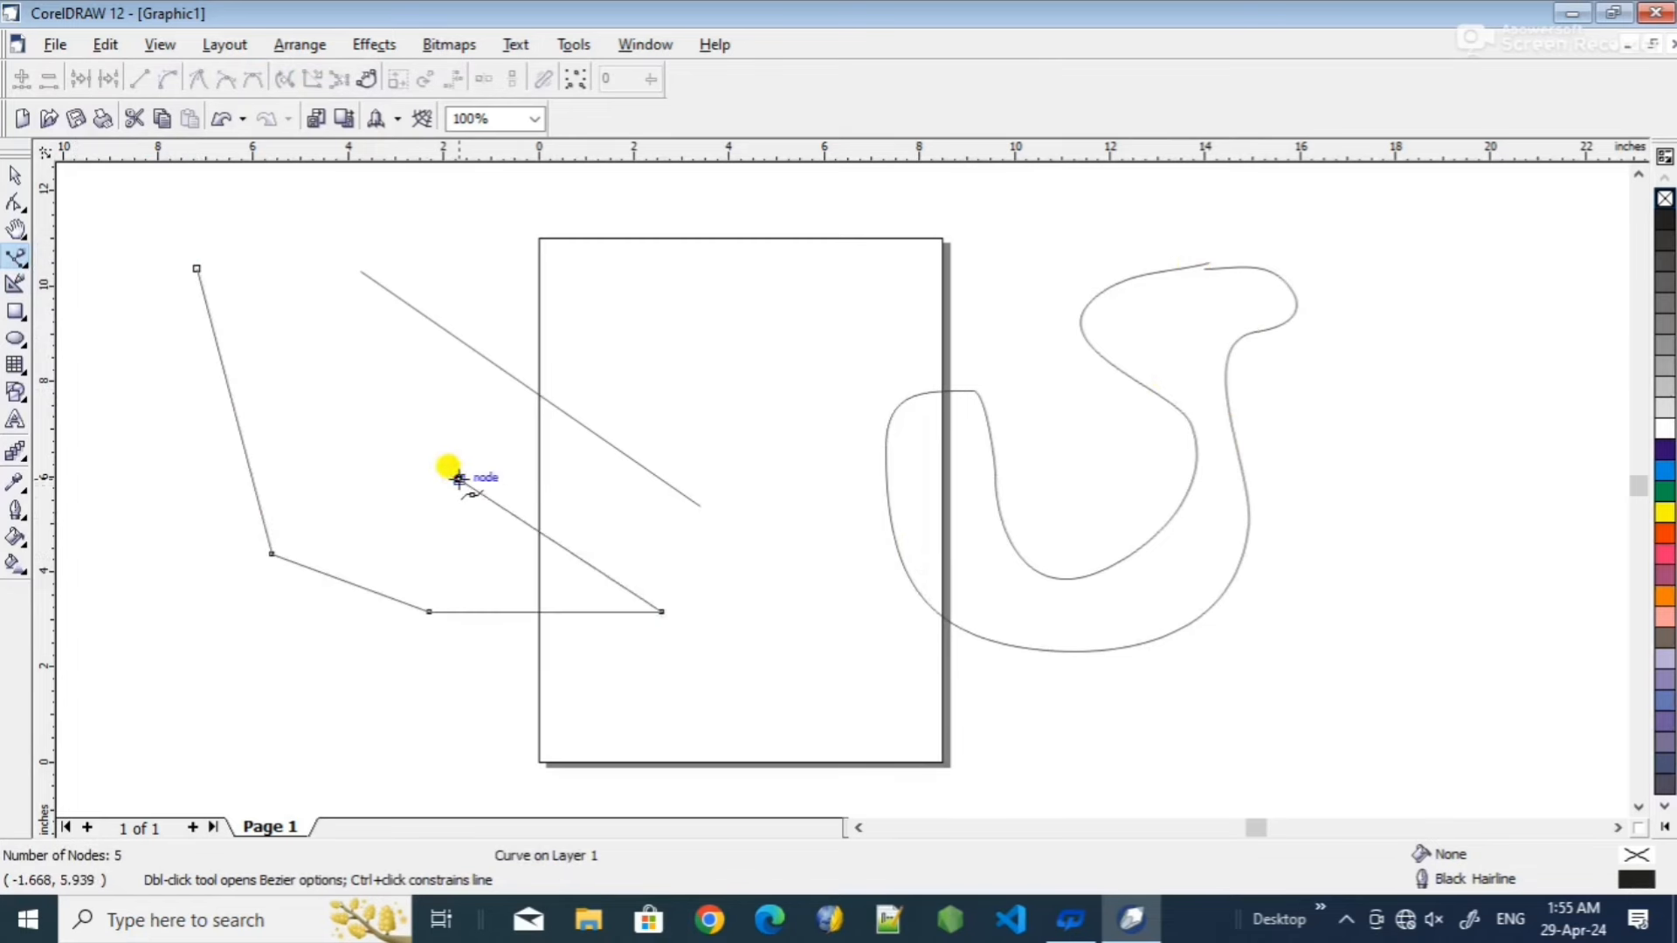
{"action": "left_click", "coordinate": [404, 368]}
{"action": "left_click", "coordinate": [386, 226]}
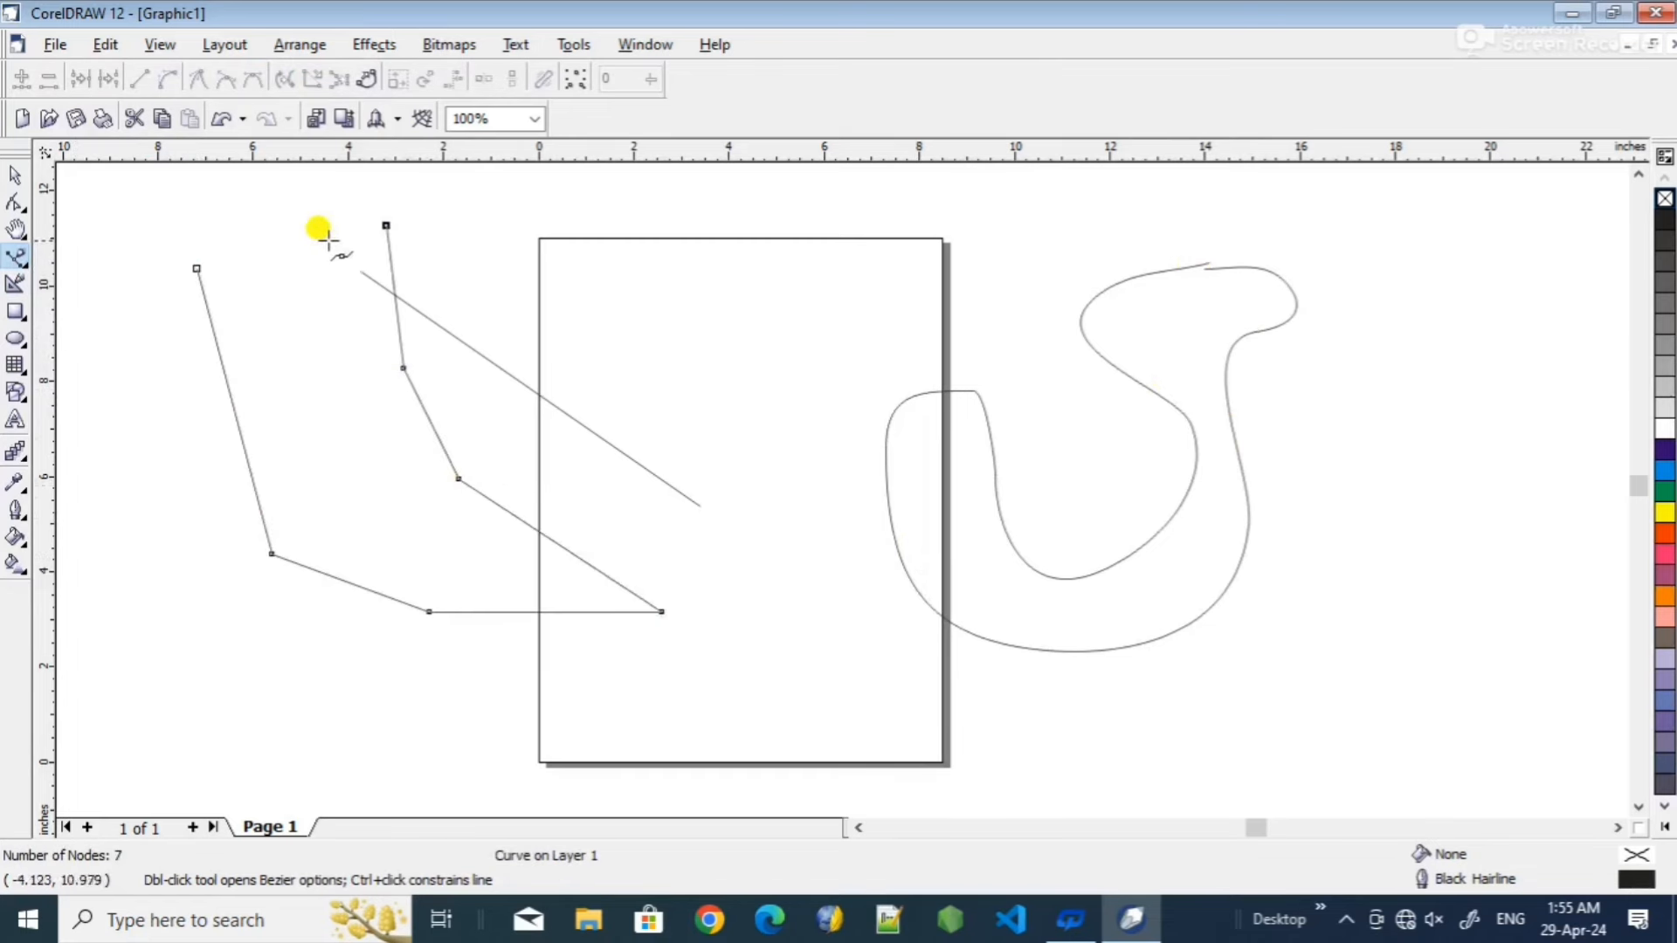
{"action": "left_click", "coordinate": [262, 220]}
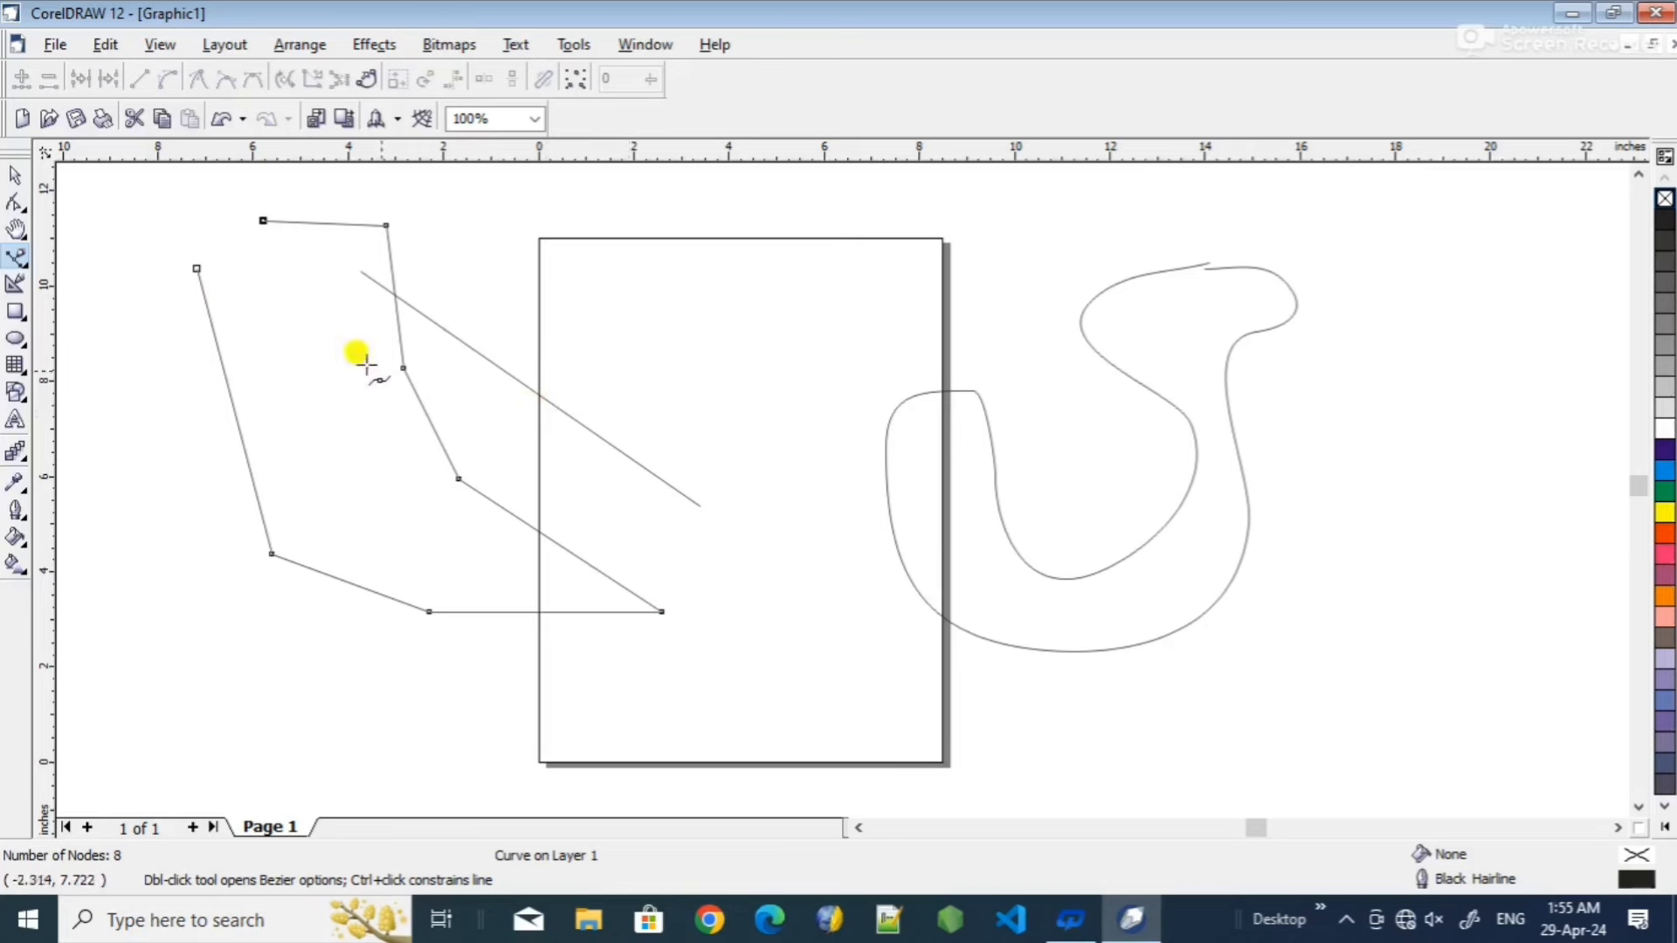
{"action": "left_click", "coordinate": [196, 268]}
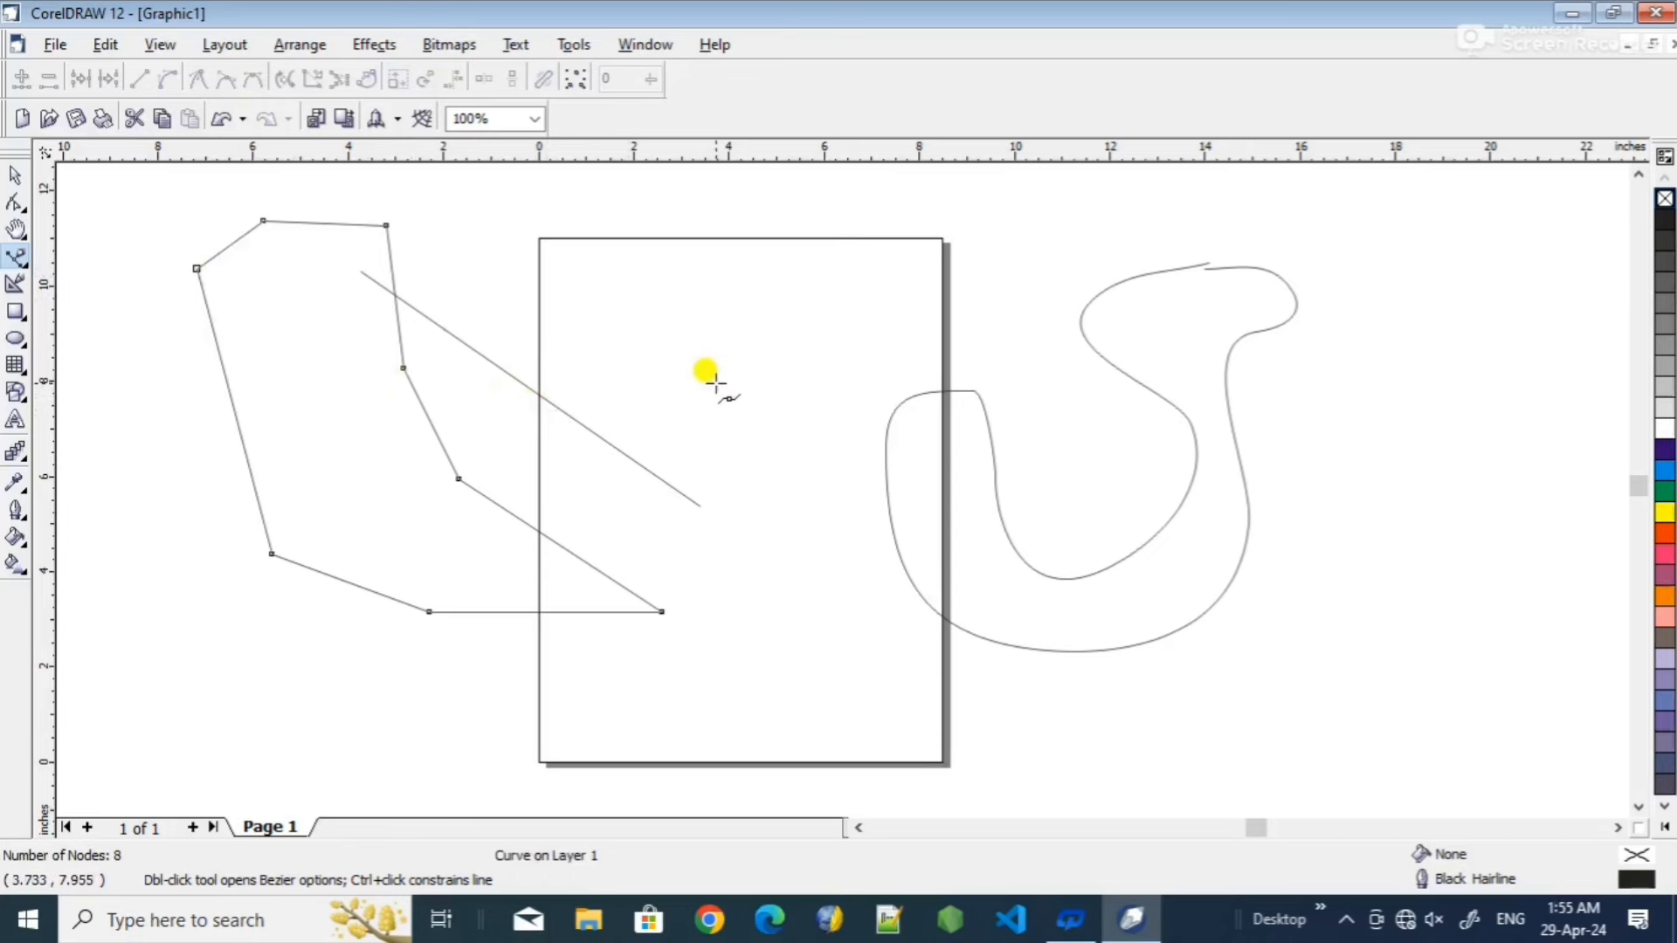
- Apply an Artistic Media preset stroke 1.0 inch wide to the closed polygon, and draw two more strokes on and right of the page
{"action": "left_click", "coordinate": [26, 266]}
{"action": "left_click", "coordinate": [30, 270]}
{"action": "left_click", "coordinate": [23, 260]}
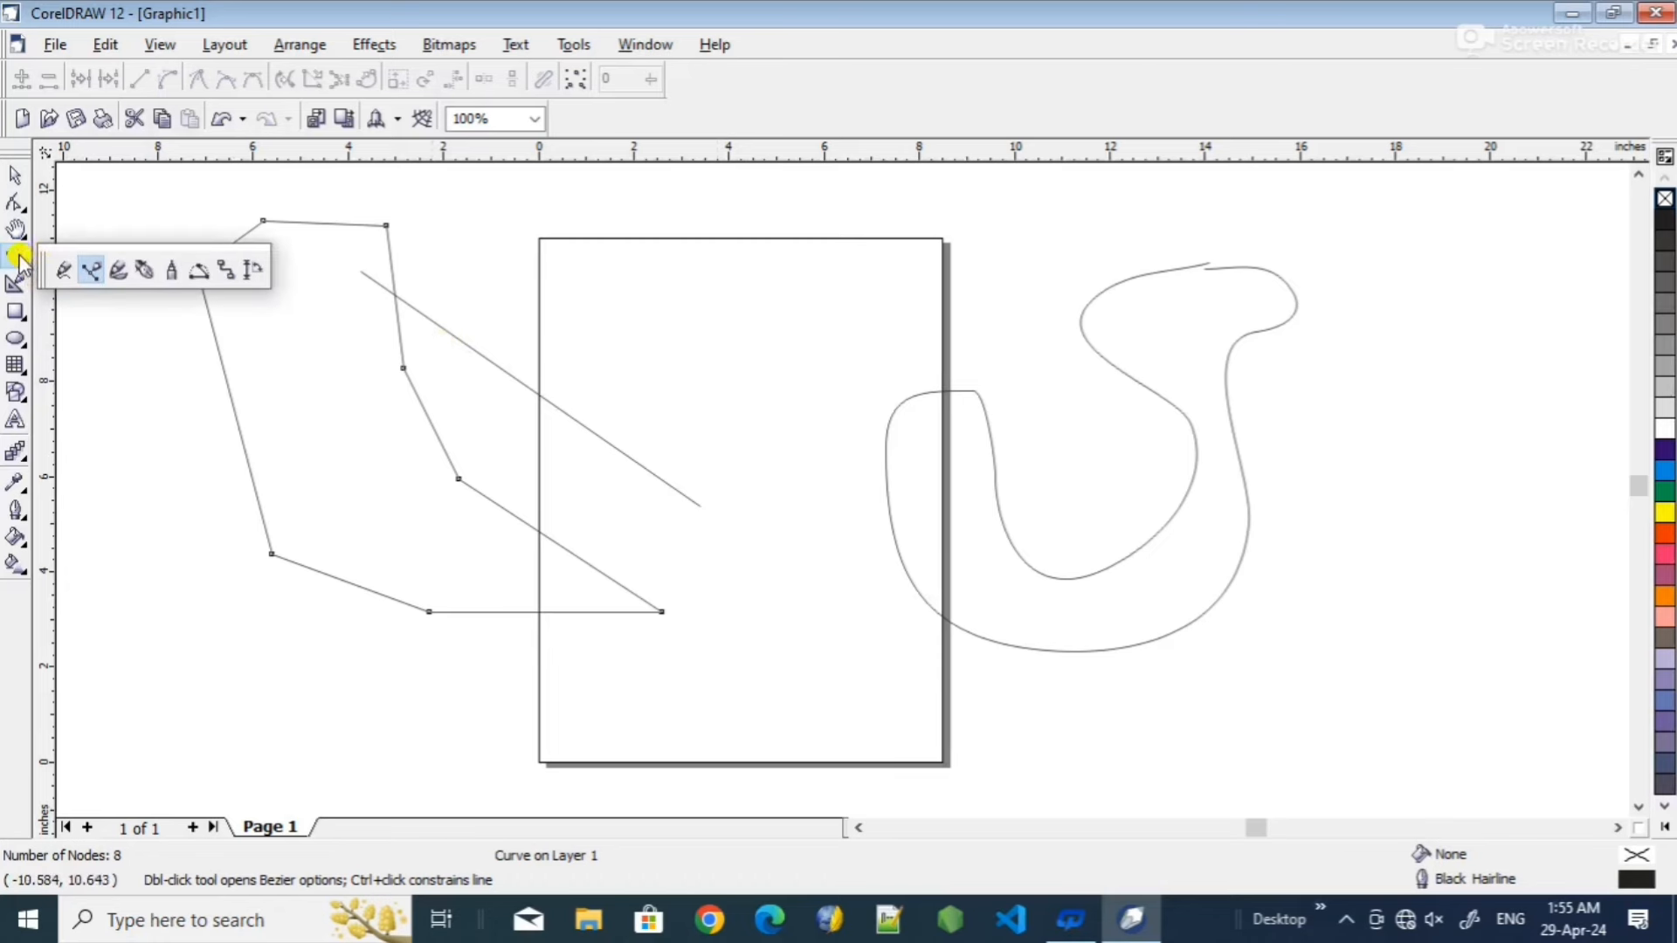
{"action": "left_click", "coordinate": [114, 273]}
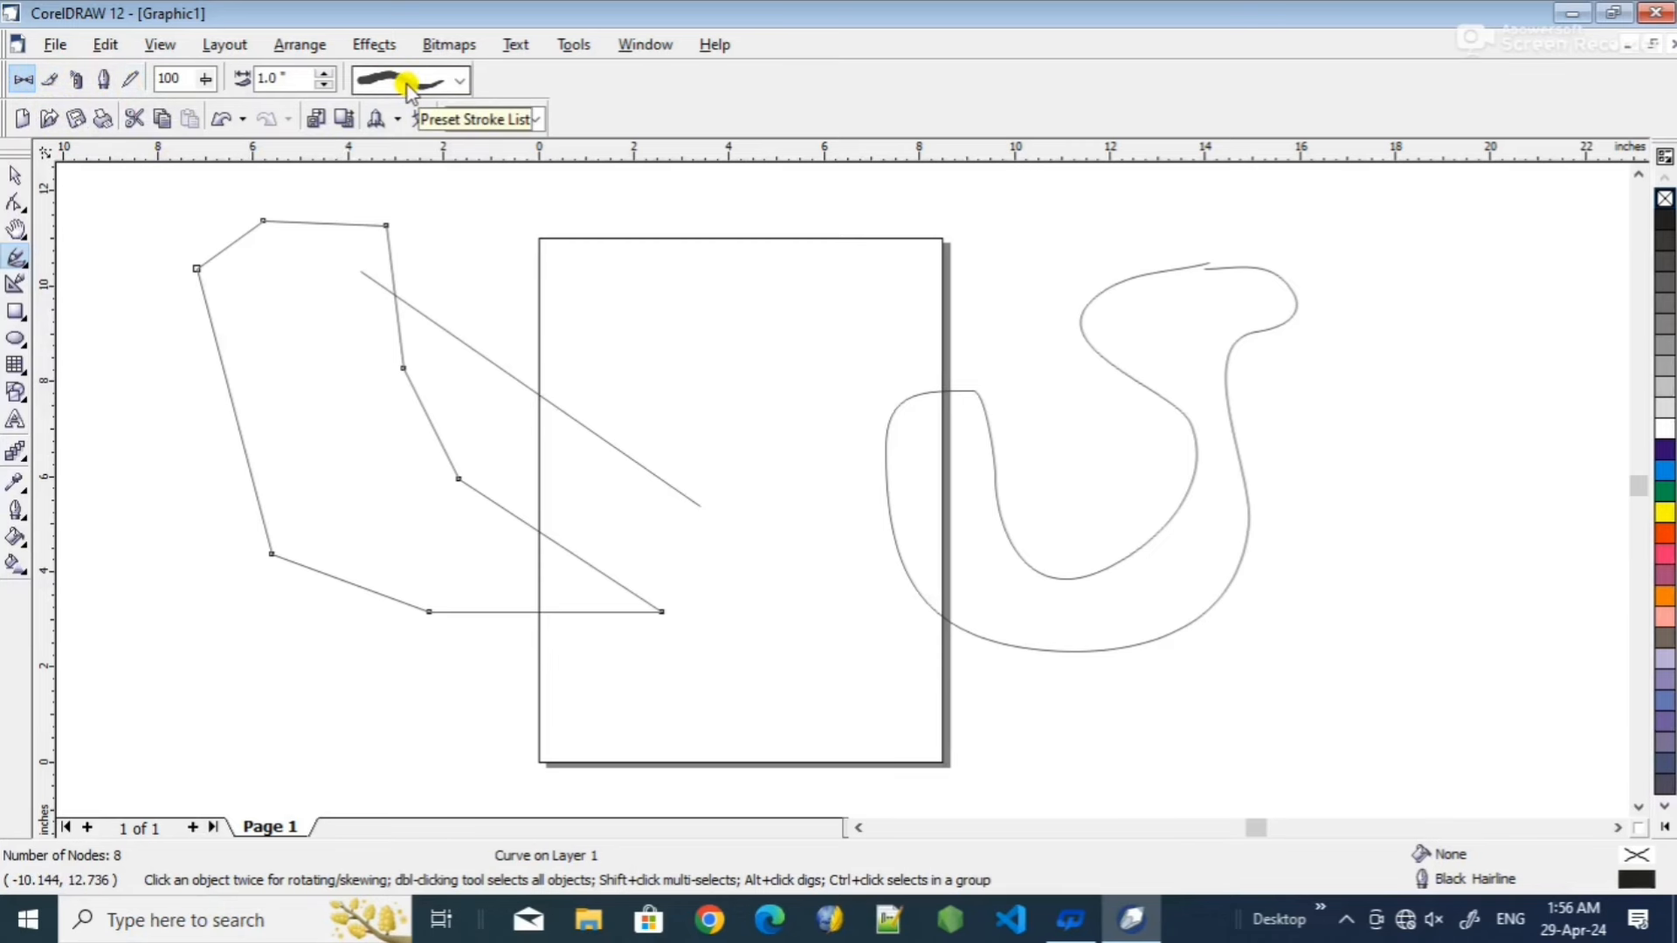
{"action": "left_click", "coordinate": [458, 81]}
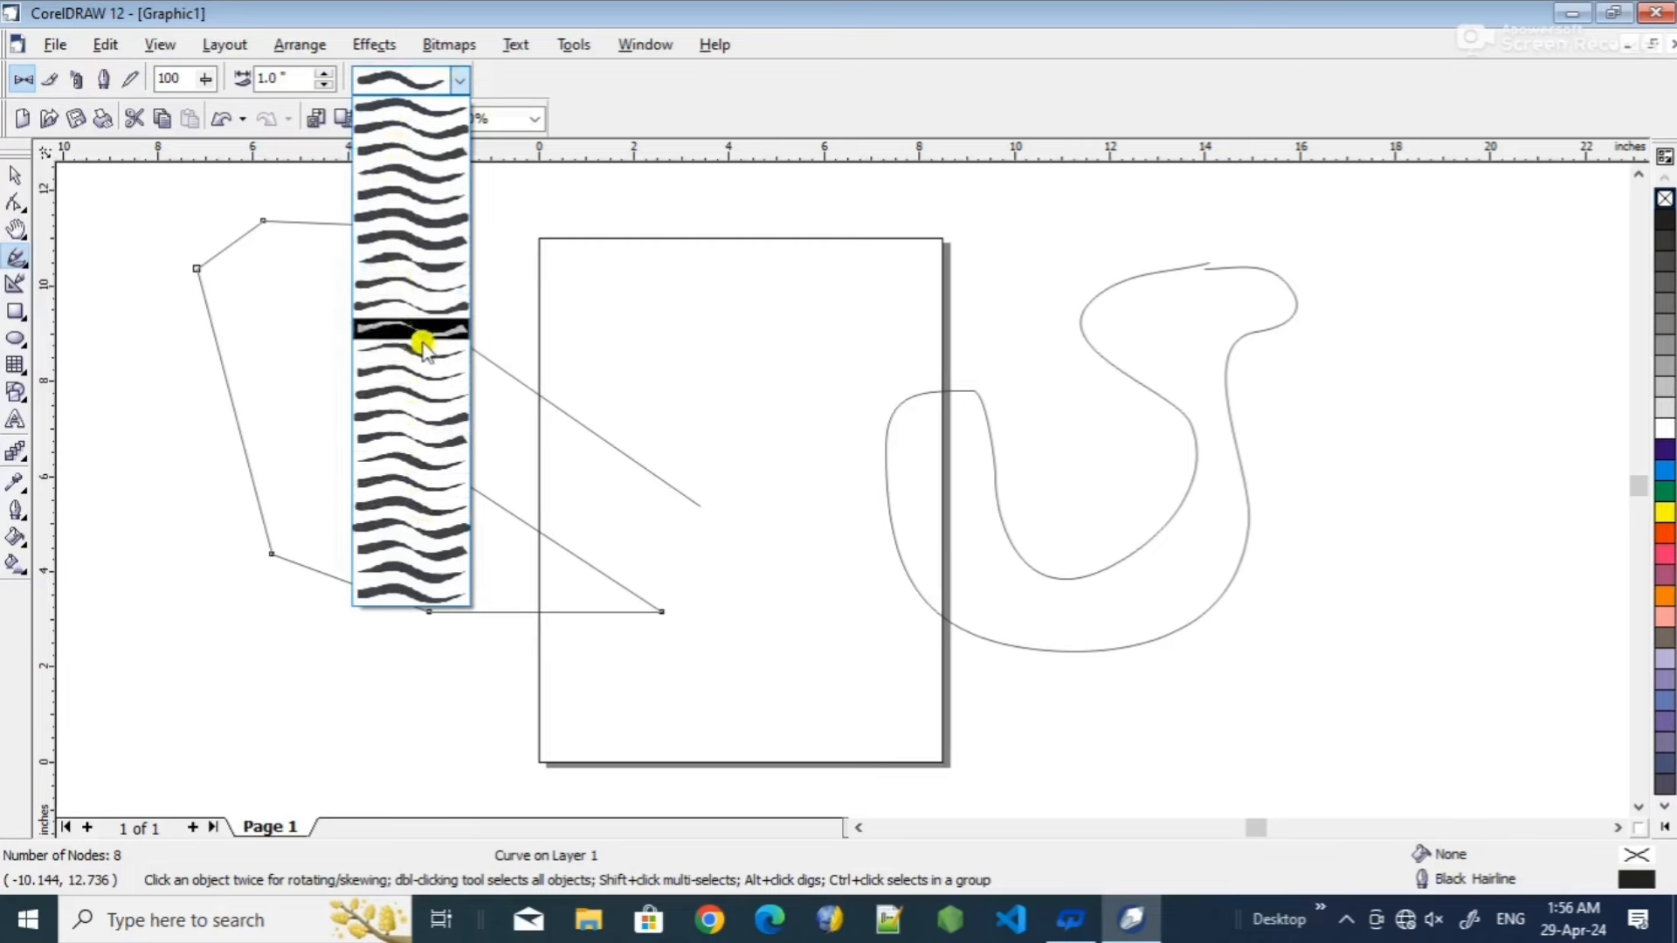
{"action": "left_click", "coordinate": [418, 237]}
{"action": "mouse_move", "coordinate": [700, 284]}
{"action": "left_mouse_down"}
{"action": "mouse_move", "coordinate": [806, 420]}
{"action": "mouse_move", "coordinate": [826, 496]}
{"action": "left_mouse_up"}
{"action": "mouse_move", "coordinate": [1375, 322]}
{"action": "left_mouse_down"}
{"action": "mouse_move", "coordinate": [1420, 539]}
{"action": "mouse_move", "coordinate": [1346, 446]}
{"action": "mouse_move", "coordinate": [1445, 600]}
{"action": "mouse_move", "coordinate": [1567, 662]}
{"action": "mouse_move", "coordinate": [1524, 535]}
{"action": "mouse_move", "coordinate": [1472, 611]}
{"action": "left_mouse_up"}
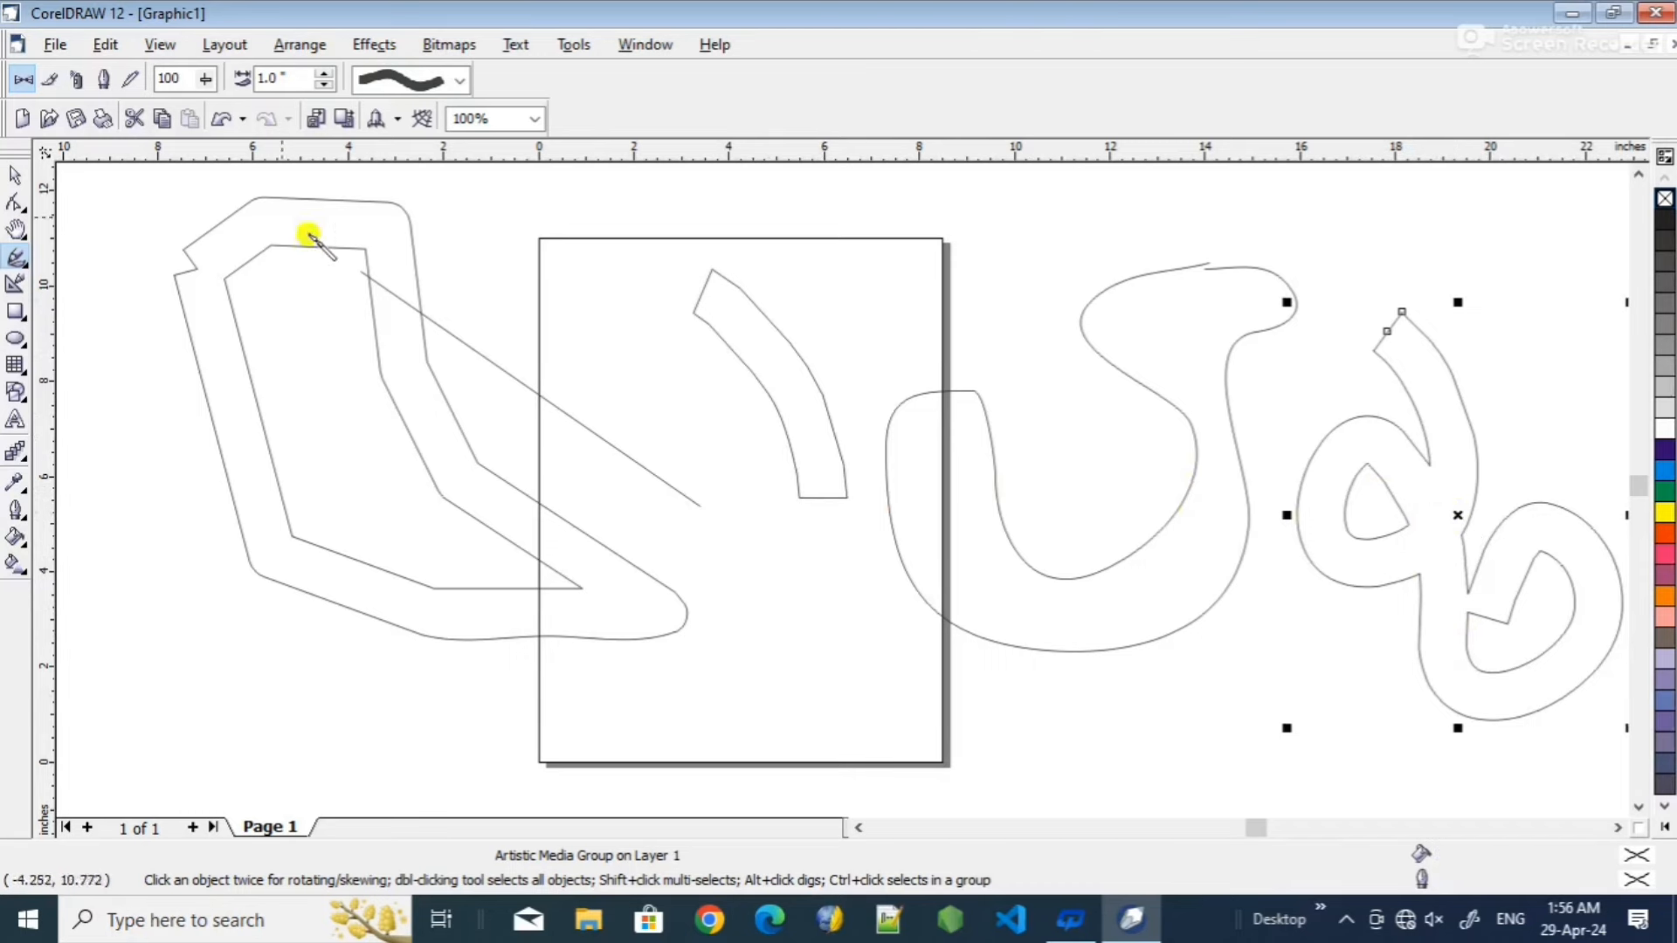
- Paint two strokes across the page with Artistic Media's orange speckled brush at 1.0 inch width
{"action": "left_click", "coordinate": [50, 81]}
{"action": "left_click", "coordinate": [660, 382]}
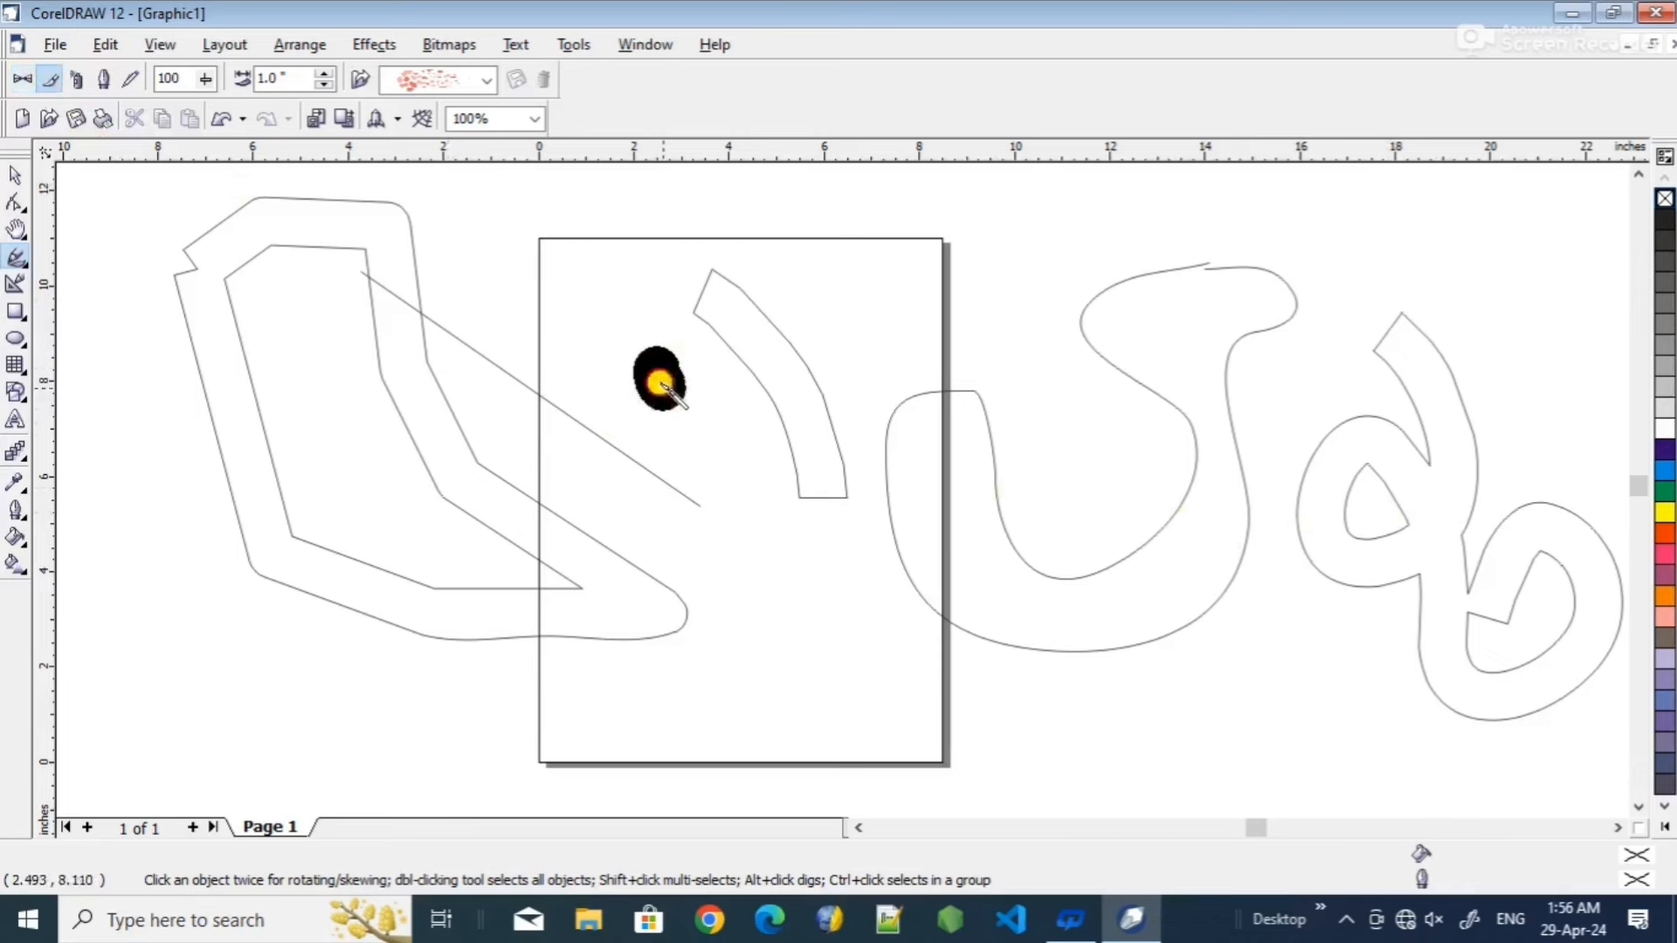
{"action": "mouse_move", "coordinate": [660, 381]}
{"action": "left_mouse_down"}
{"action": "mouse_move", "coordinate": [770, 567]}
{"action": "mouse_move", "coordinate": [1074, 647]}
{"action": "left_mouse_up"}
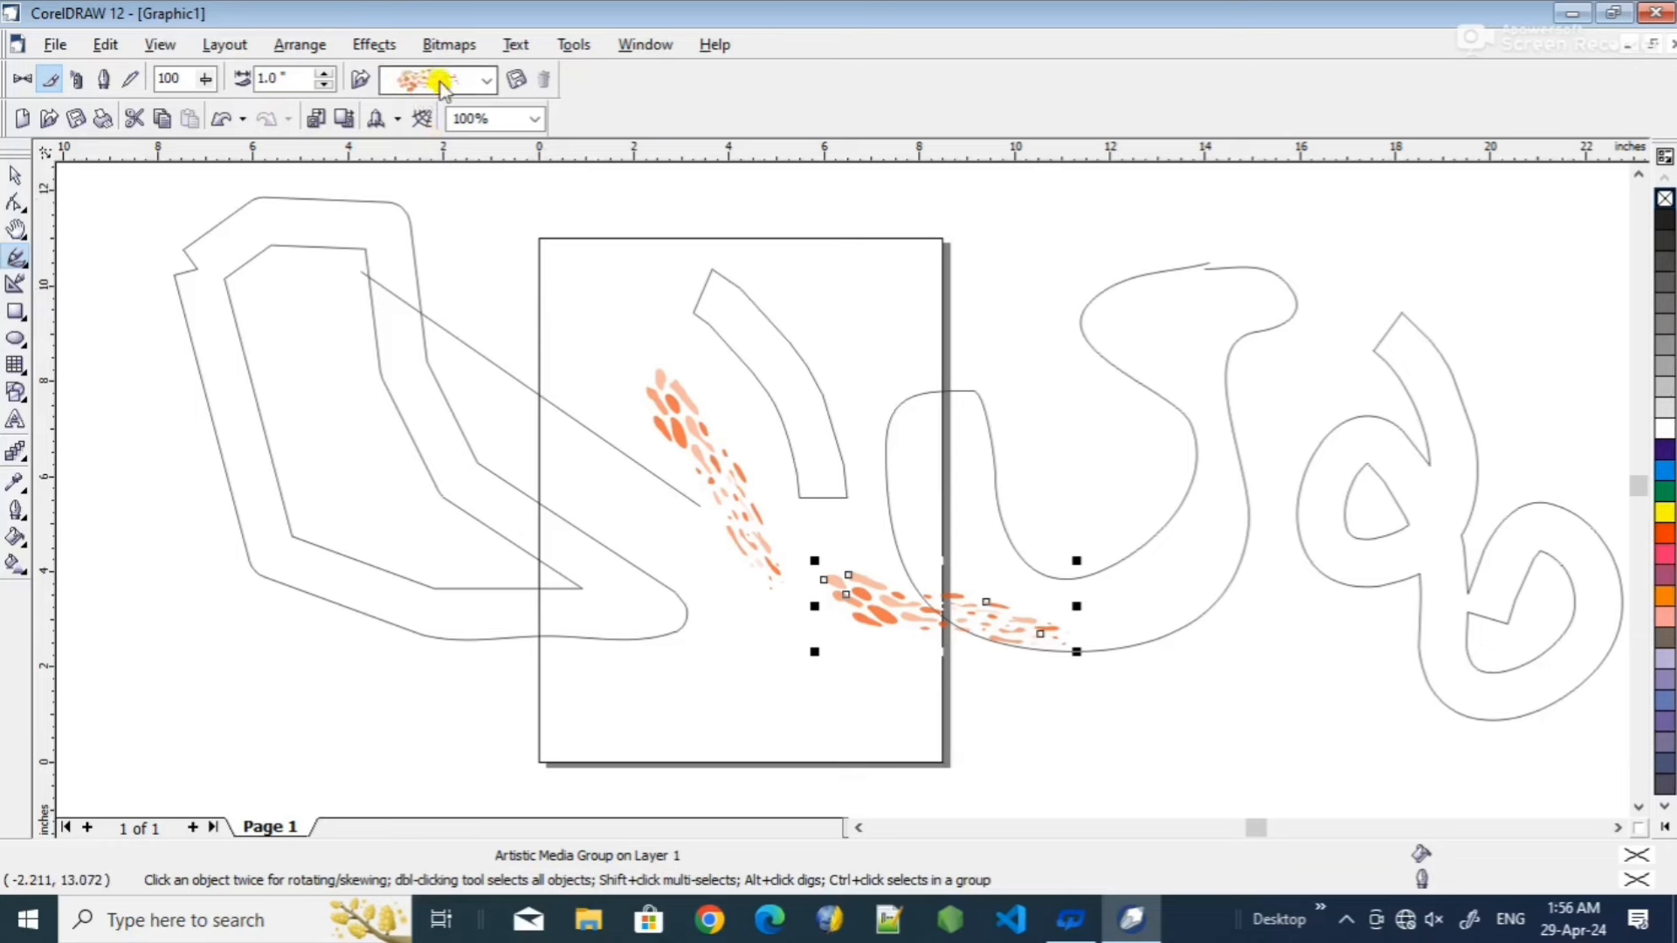
- Switch the selected speckled stroke to the blue arrow brush and paint another arrow along the page's top edge
{"action": "left_click", "coordinate": [487, 81]}
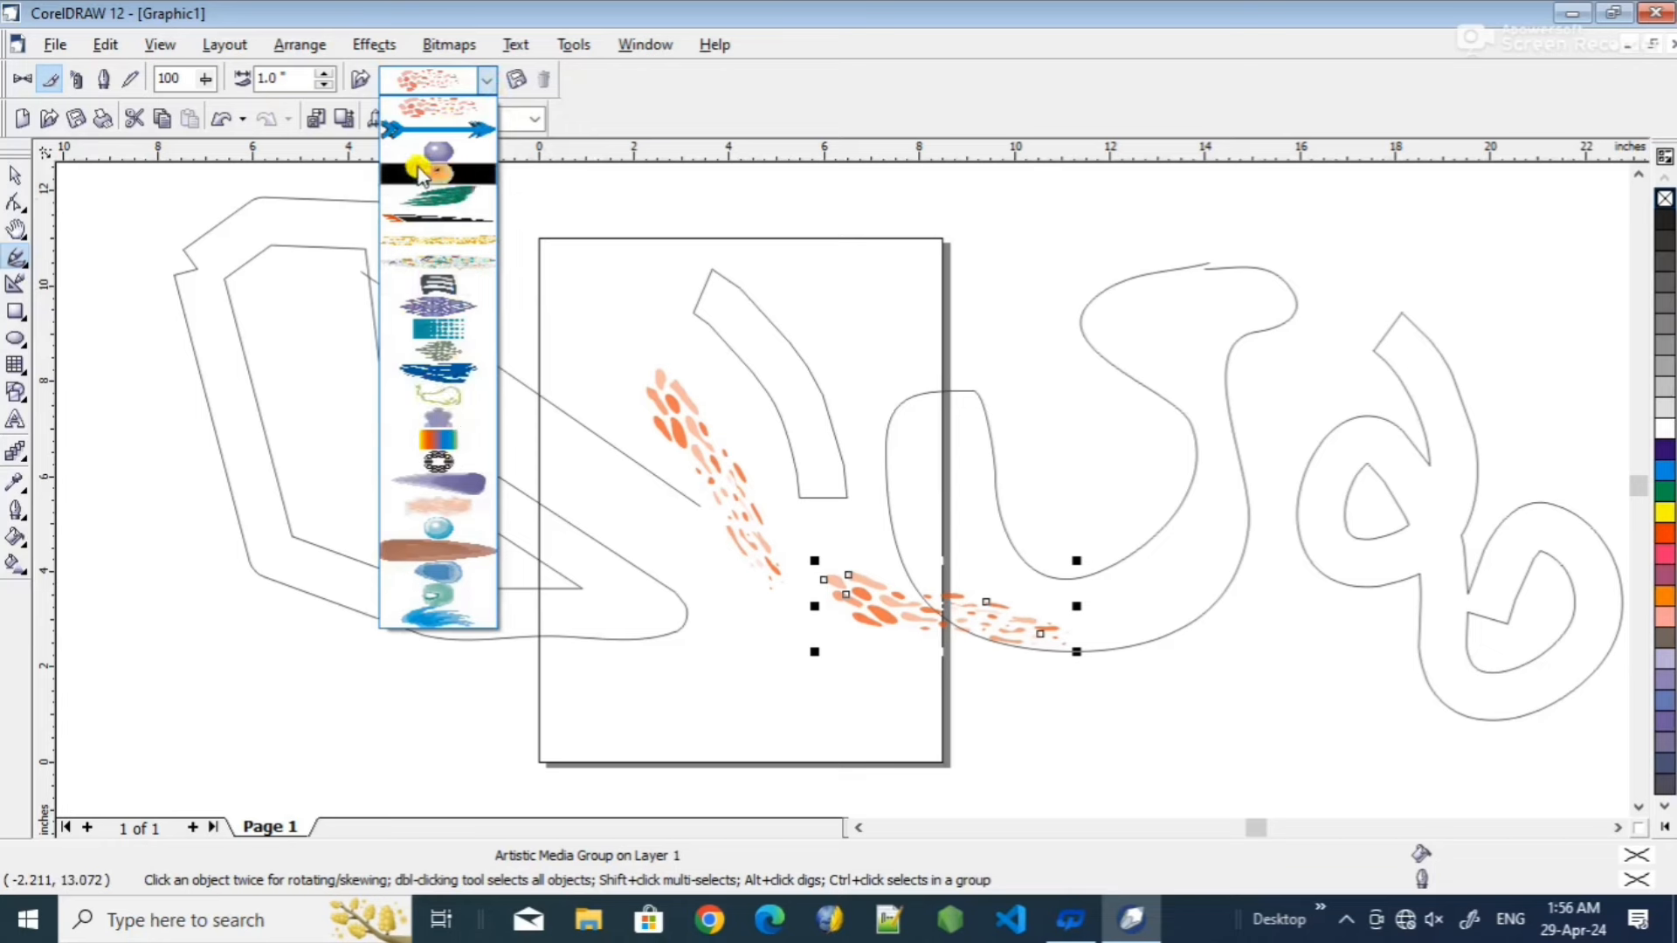
{"action": "left_click", "coordinate": [438, 131]}
{"action": "left_click_drag", "start_coordinate": [559, 234], "coordinate": [790, 279]}
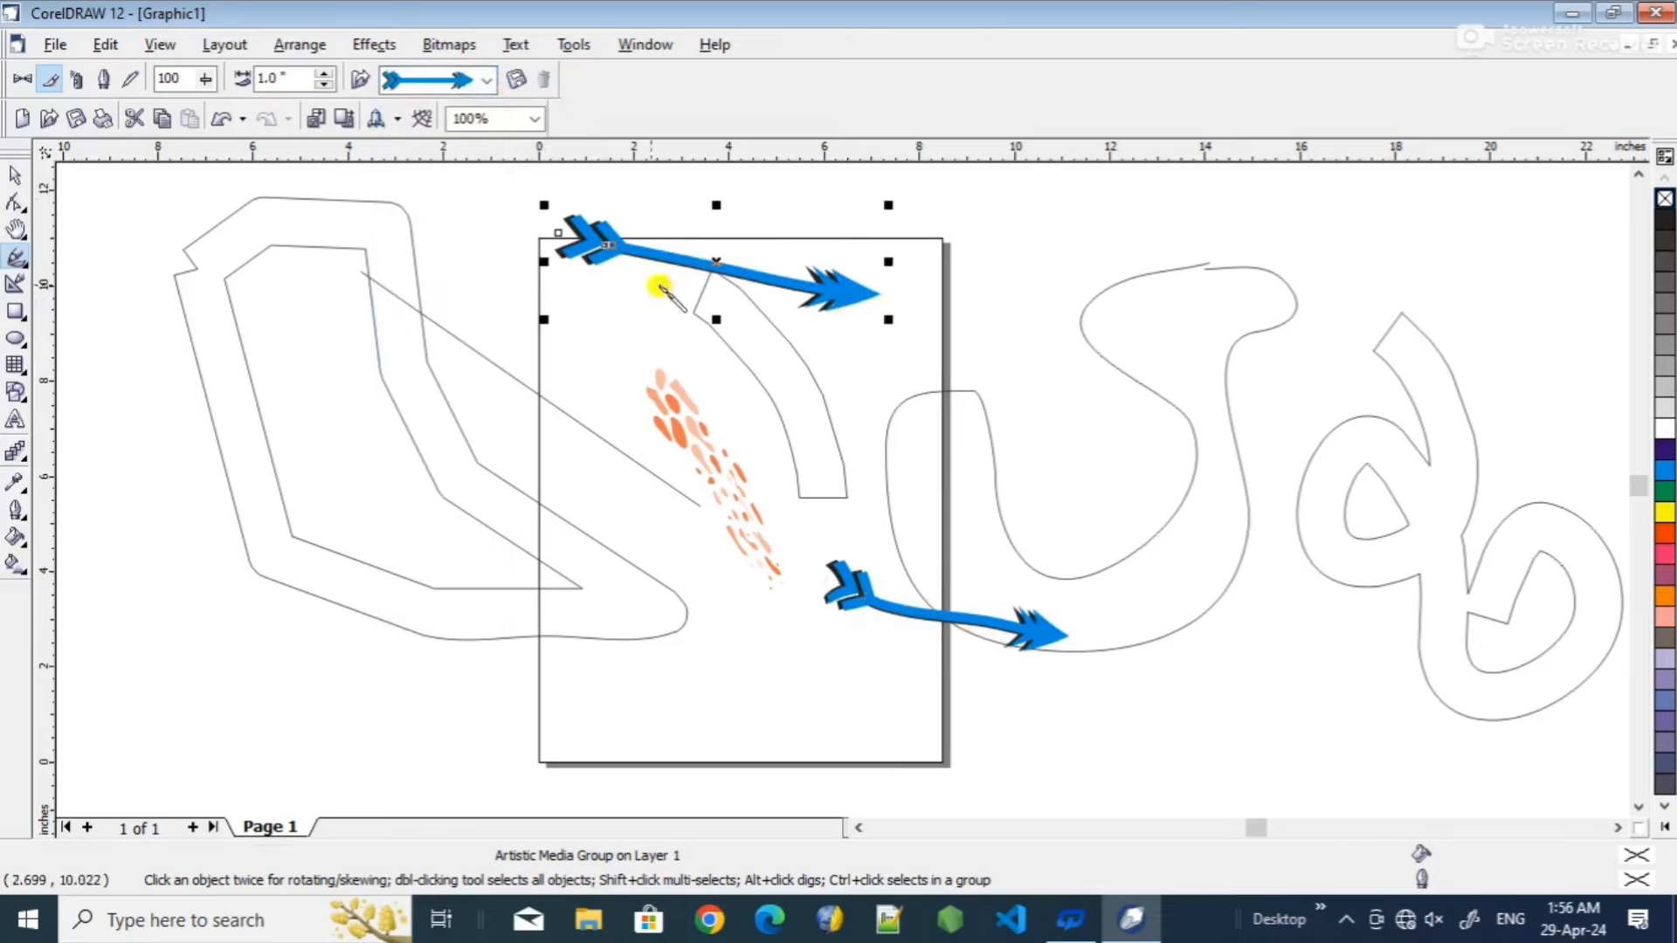
- Change the upper arrow to the brown paint-smear brush and paint another brown stroke near the page's bottom
{"action": "left_click", "coordinate": [486, 80]}
{"action": "left_click", "coordinate": [447, 548]}
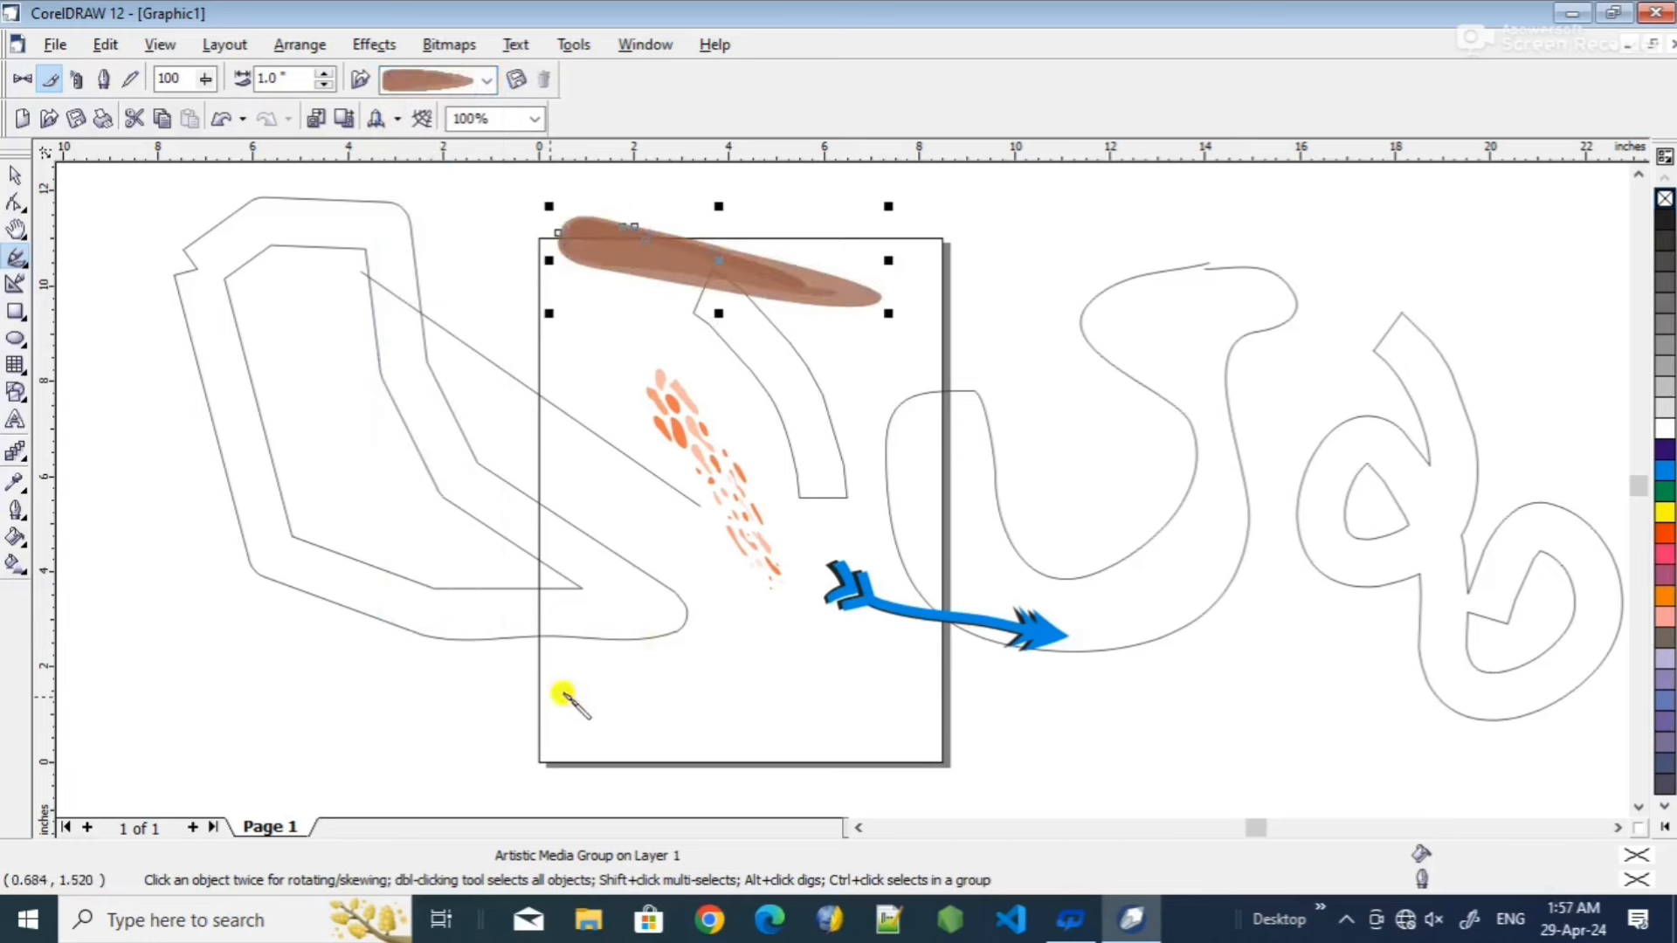
{"action": "left_click_drag", "start_coordinate": [507, 704], "coordinate": [768, 704]}
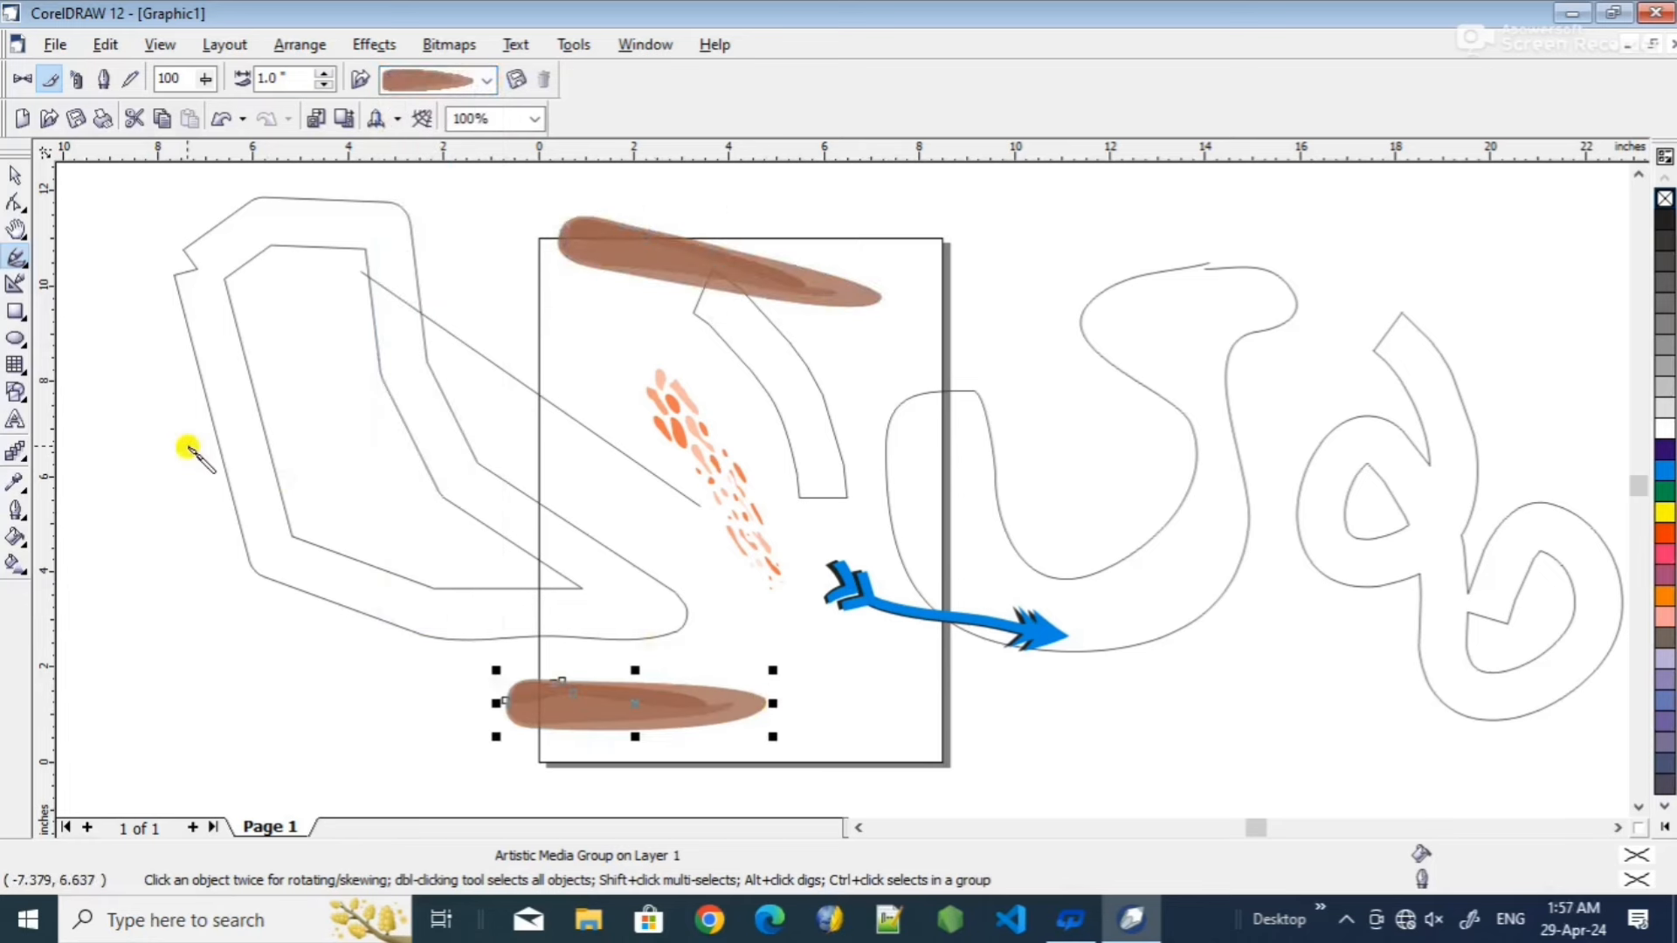
- Spray two trails of balloons to the right of the page with Artistic Media's Sprayer
{"action": "left_click", "coordinate": [76, 82]}
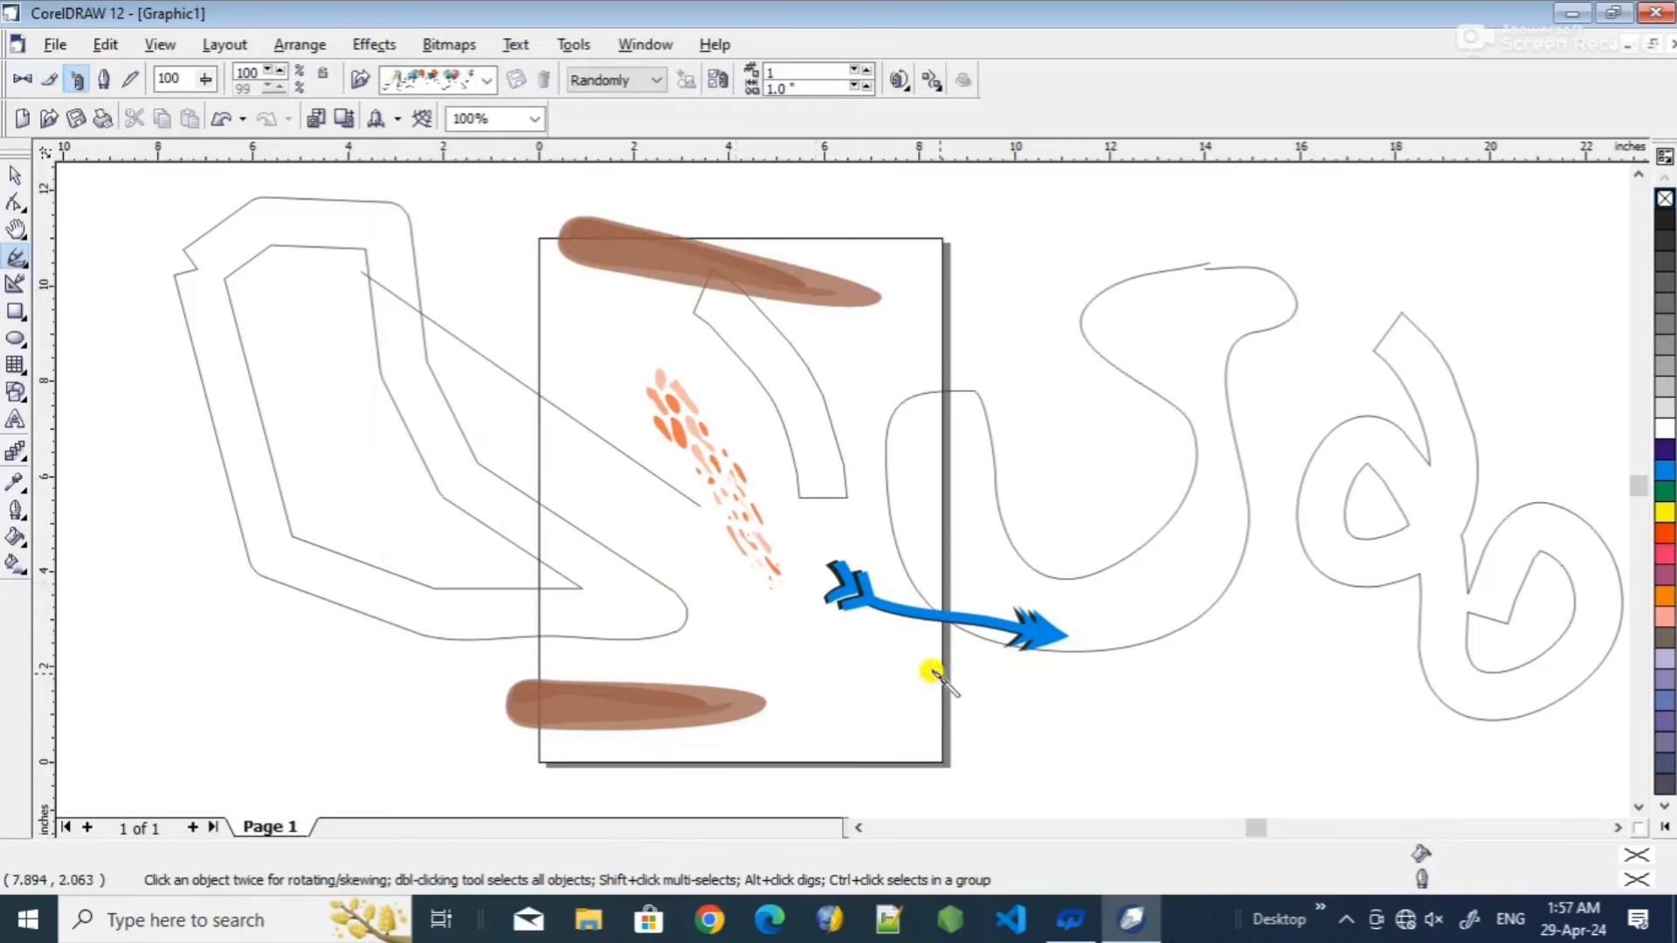
{"action": "mouse_move", "coordinate": [1253, 611]}
{"action": "left_mouse_down"}
{"action": "mouse_move", "coordinate": [1329, 693]}
{"action": "mouse_move", "coordinate": [1240, 730]}
{"action": "left_mouse_up"}
{"action": "mouse_move", "coordinate": [1052, 395]}
{"action": "left_mouse_down"}
{"action": "mouse_move", "coordinate": [1119, 547]}
{"action": "mouse_move", "coordinate": [1092, 520]}
{"action": "left_mouse_up"}
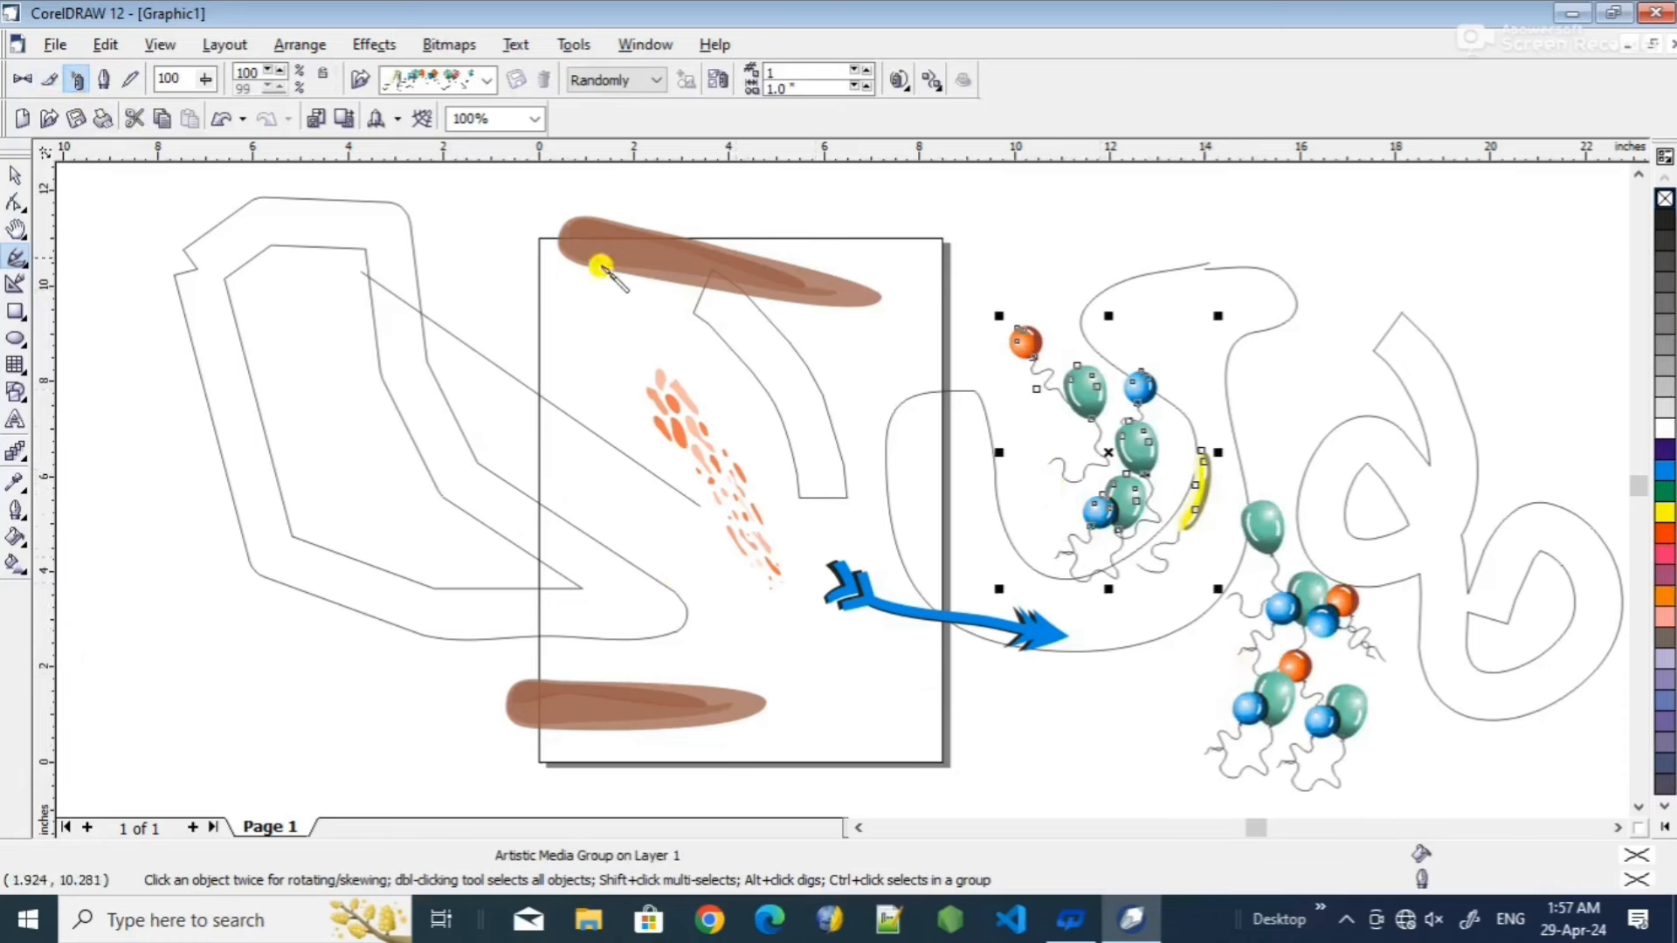
- Change the selected balloon trail to the dancing-figures spraylist and spray two more rows of figures across the page's left edge
{"action": "left_click", "coordinate": [485, 82]}
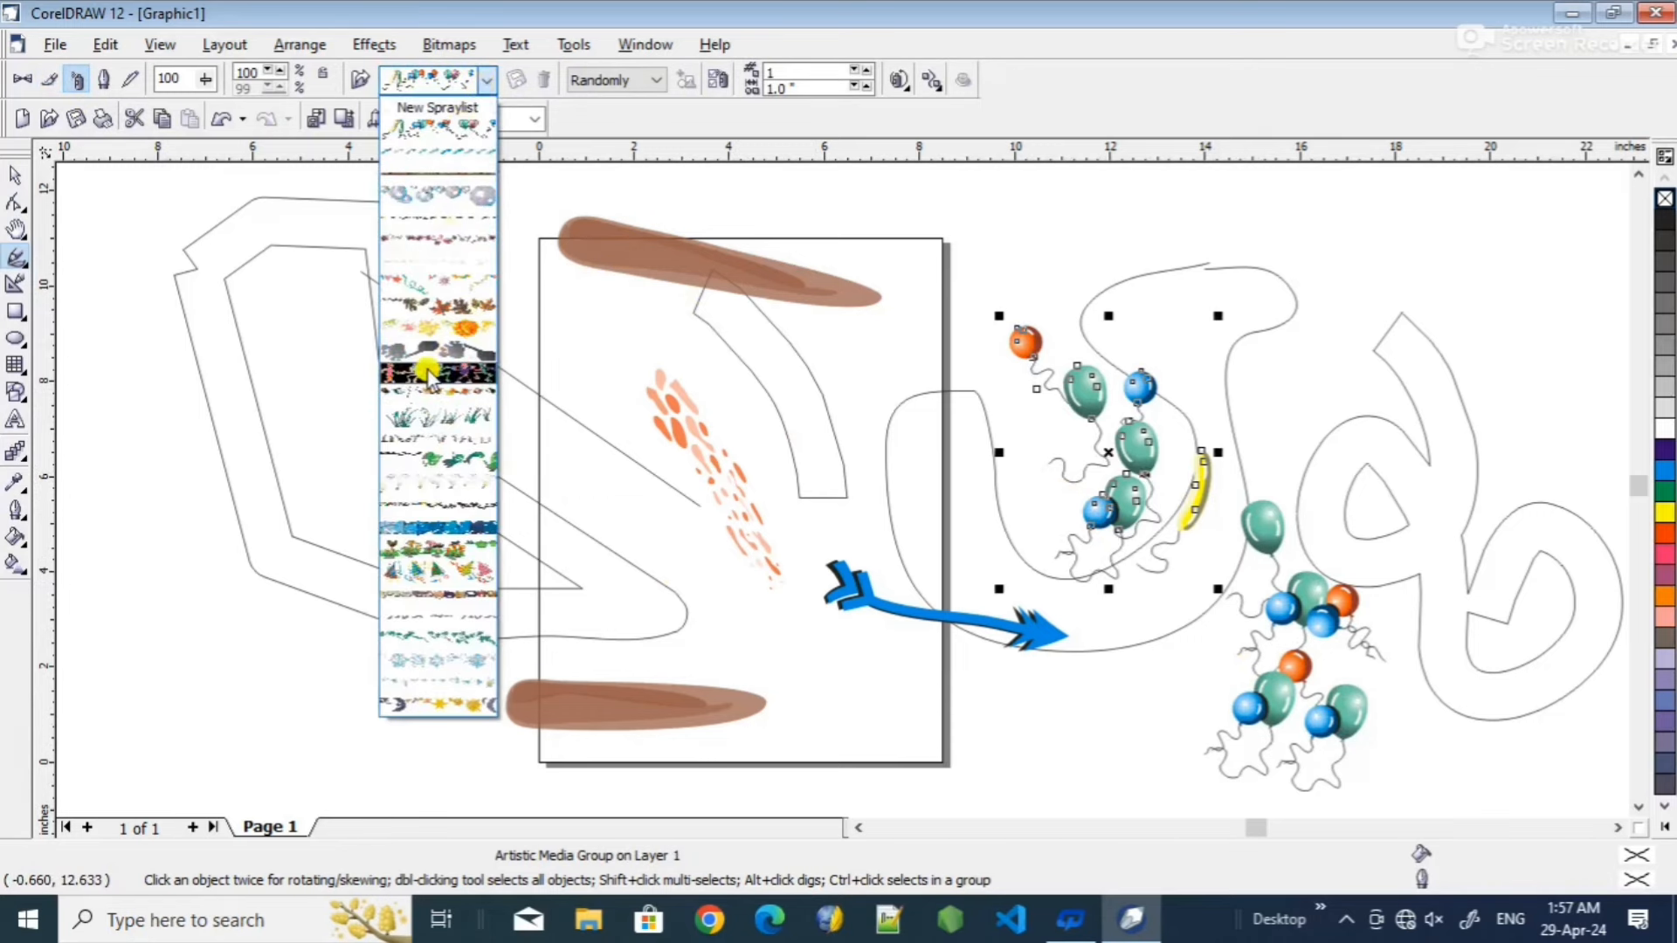
{"action": "left_click", "coordinate": [428, 374]}
{"action": "left_click_drag", "start_coordinate": [323, 673], "coordinate": [738, 690]}
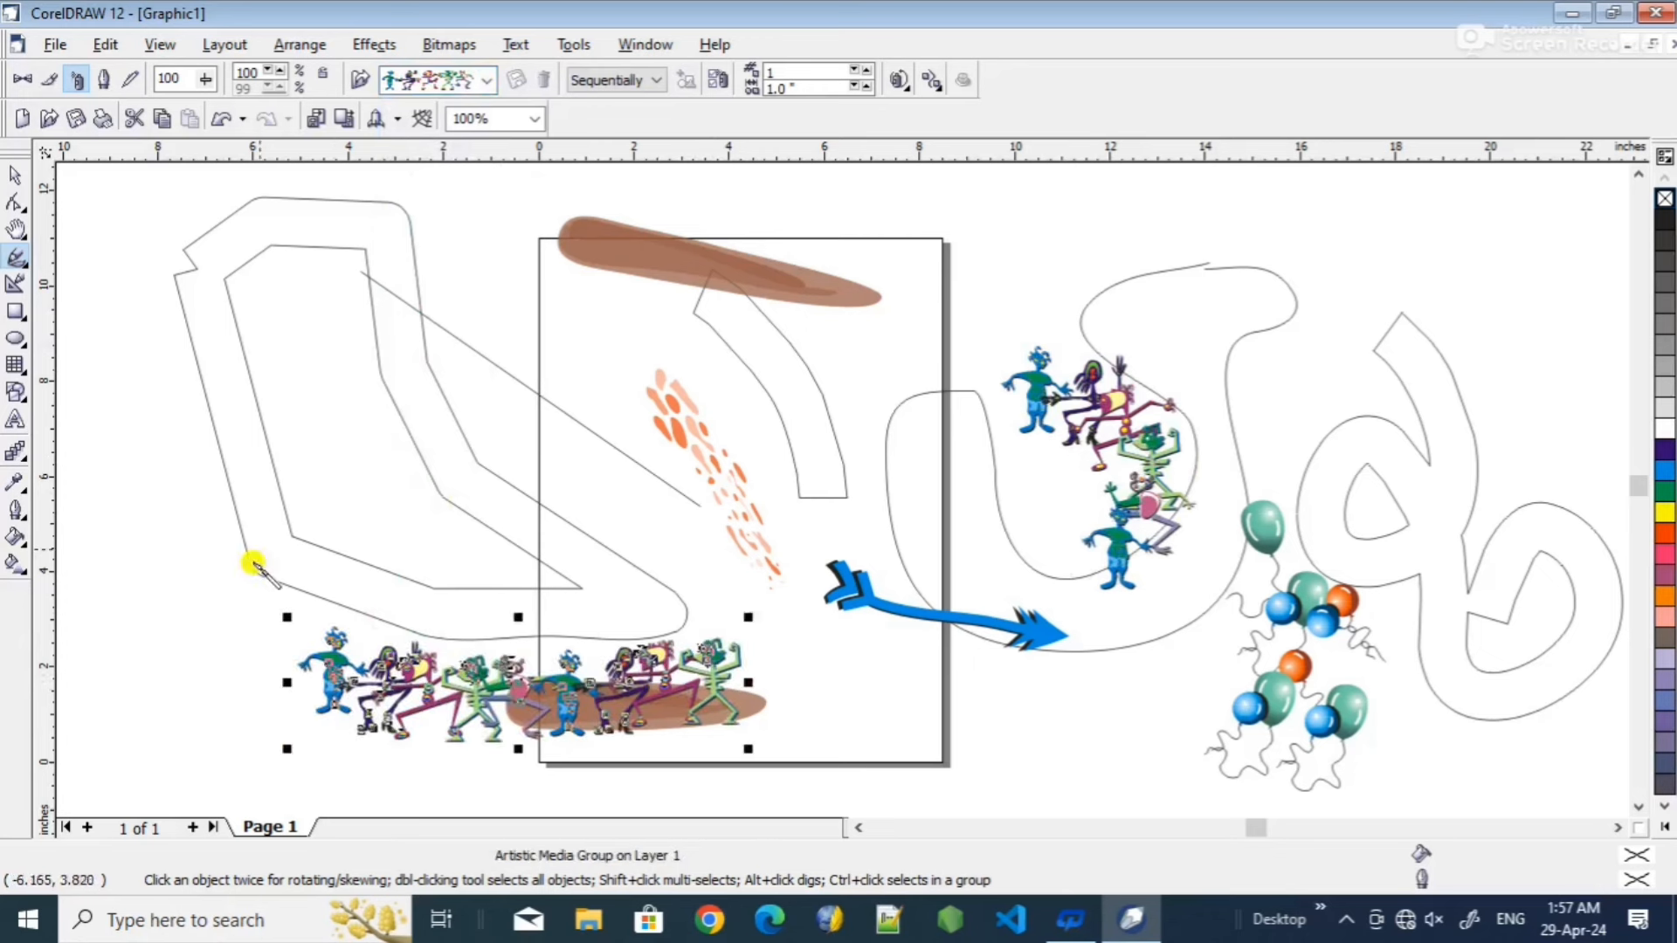
{"action": "left_click_drag", "start_coordinate": [252, 564], "coordinate": [559, 533]}
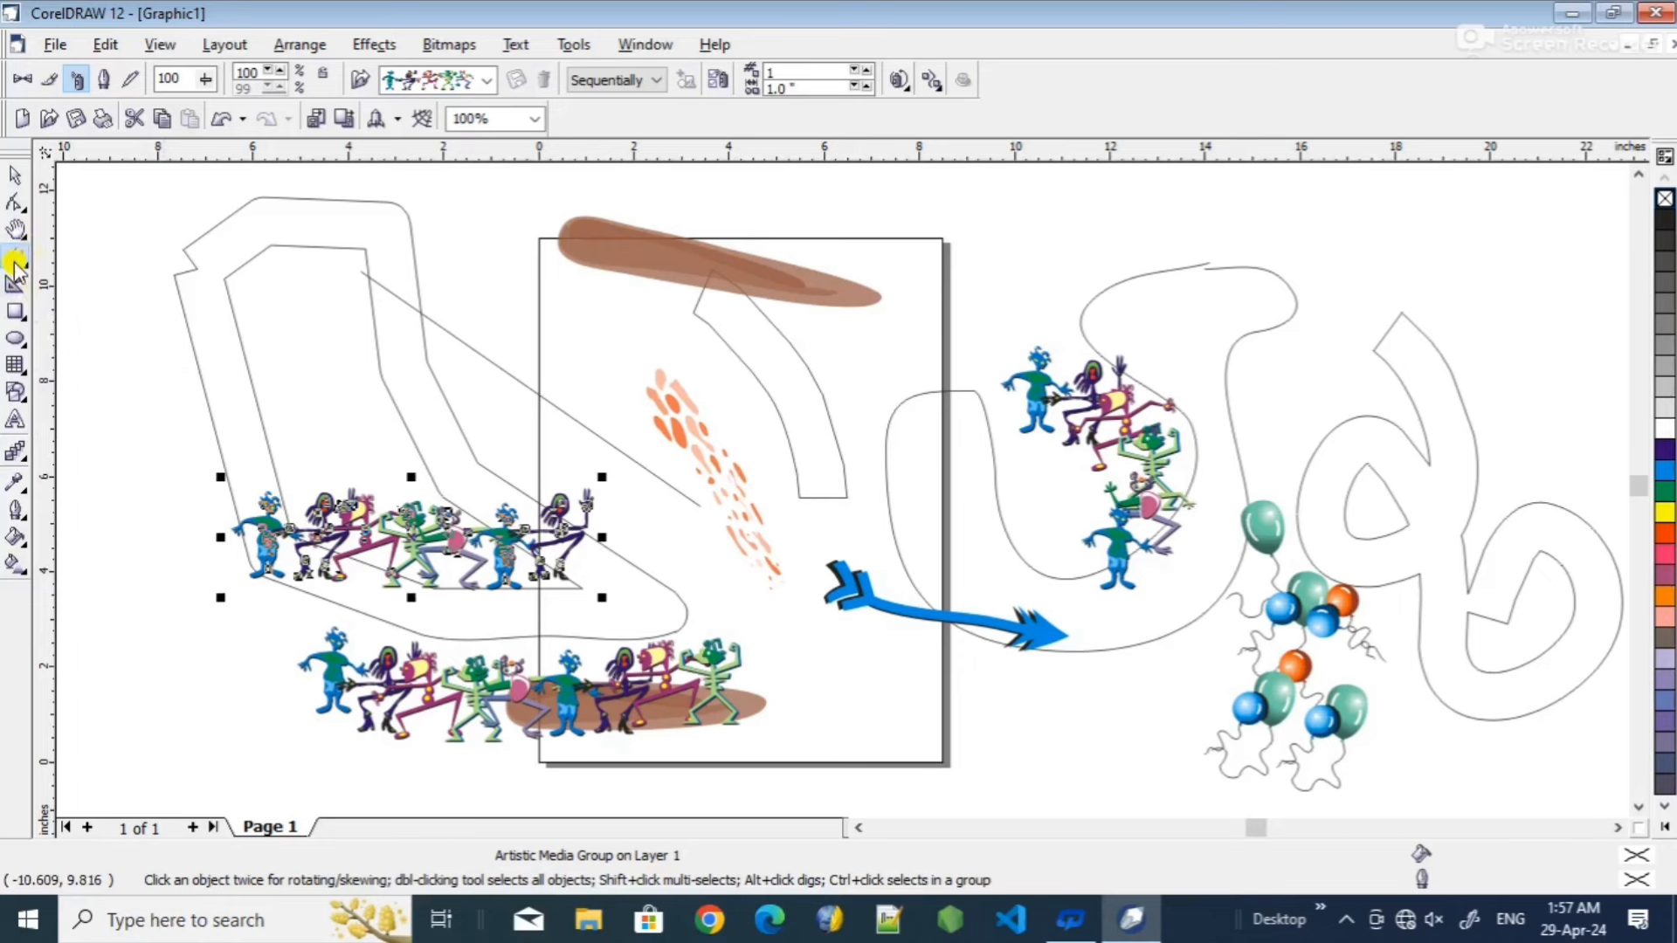
- Draw three calligraphic strokes at angle 0.0 over the page and two pressure strokes far left of it, all 1.0 inch wide
{"action": "left_click", "coordinate": [102, 83]}
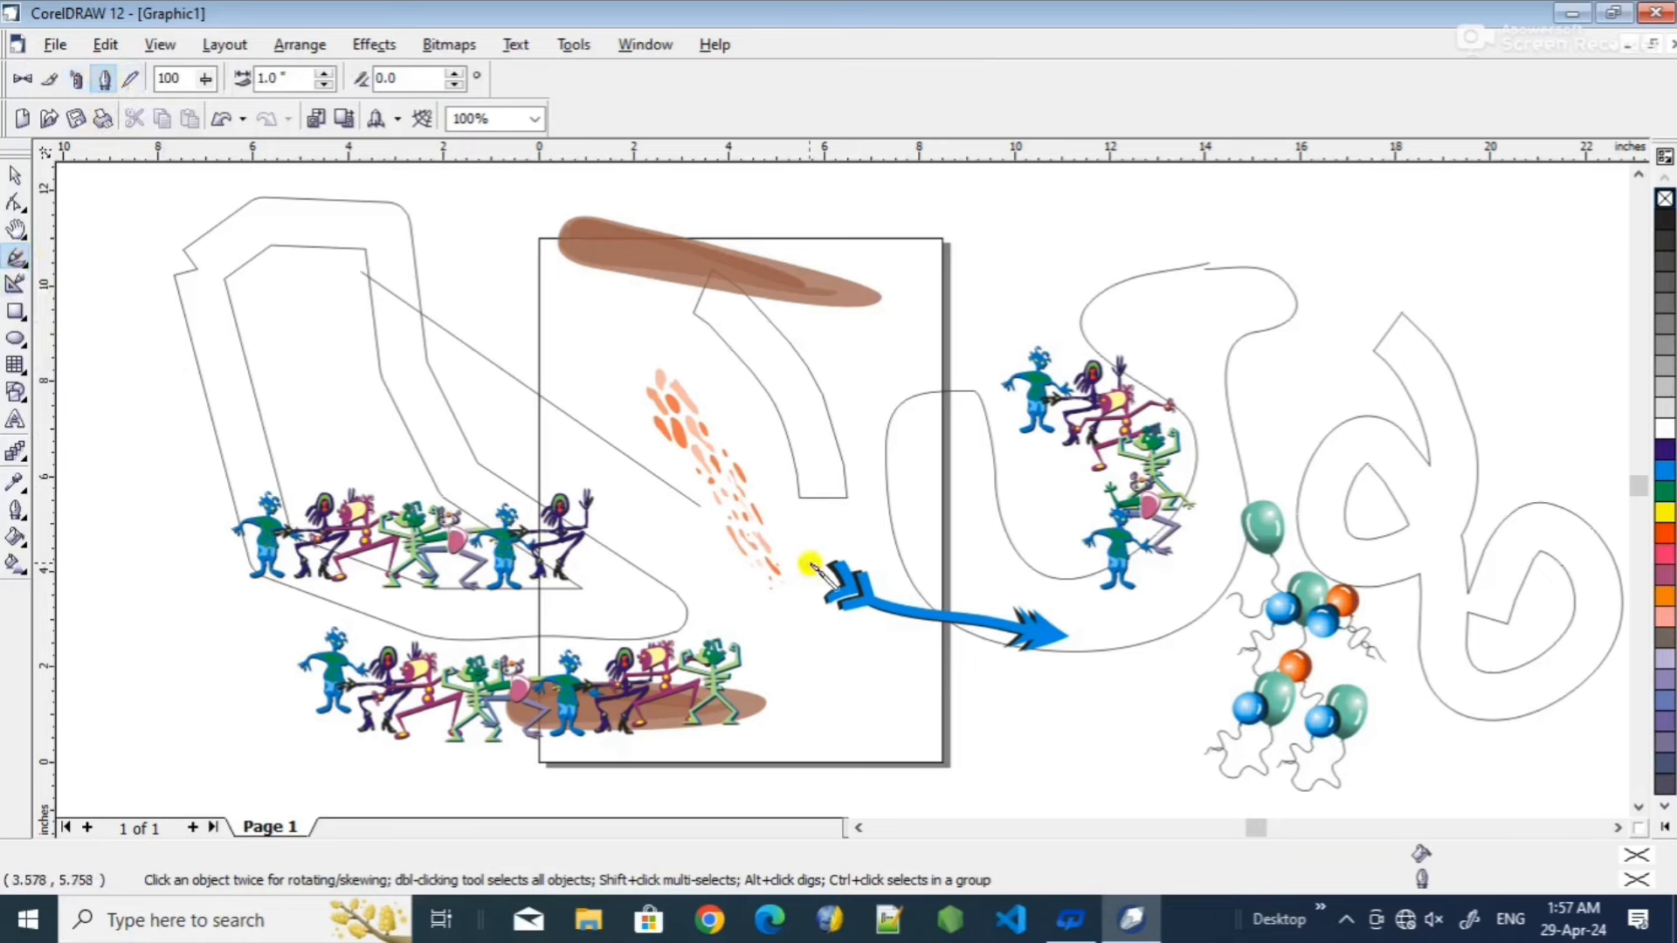
{"action": "mouse_move", "coordinate": [475, 284]}
{"action": "left_mouse_down"}
{"action": "mouse_move", "coordinate": [542, 284]}
{"action": "mouse_move", "coordinate": [588, 373]}
{"action": "left_mouse_up"}
{"action": "mouse_move", "coordinate": [488, 323]}
{"action": "left_mouse_down"}
{"action": "mouse_move", "coordinate": [531, 331]}
{"action": "mouse_move", "coordinate": [524, 541]}
{"action": "mouse_move", "coordinate": [773, 616]}
{"action": "left_mouse_up"}
{"action": "mouse_move", "coordinate": [795, 708]}
{"action": "left_mouse_down"}
{"action": "mouse_move", "coordinate": [891, 801]}
{"action": "mouse_move", "coordinate": [993, 657]}
{"action": "mouse_move", "coordinate": [1056, 774]}
{"action": "mouse_move", "coordinate": [1133, 758]}
{"action": "left_mouse_up"}
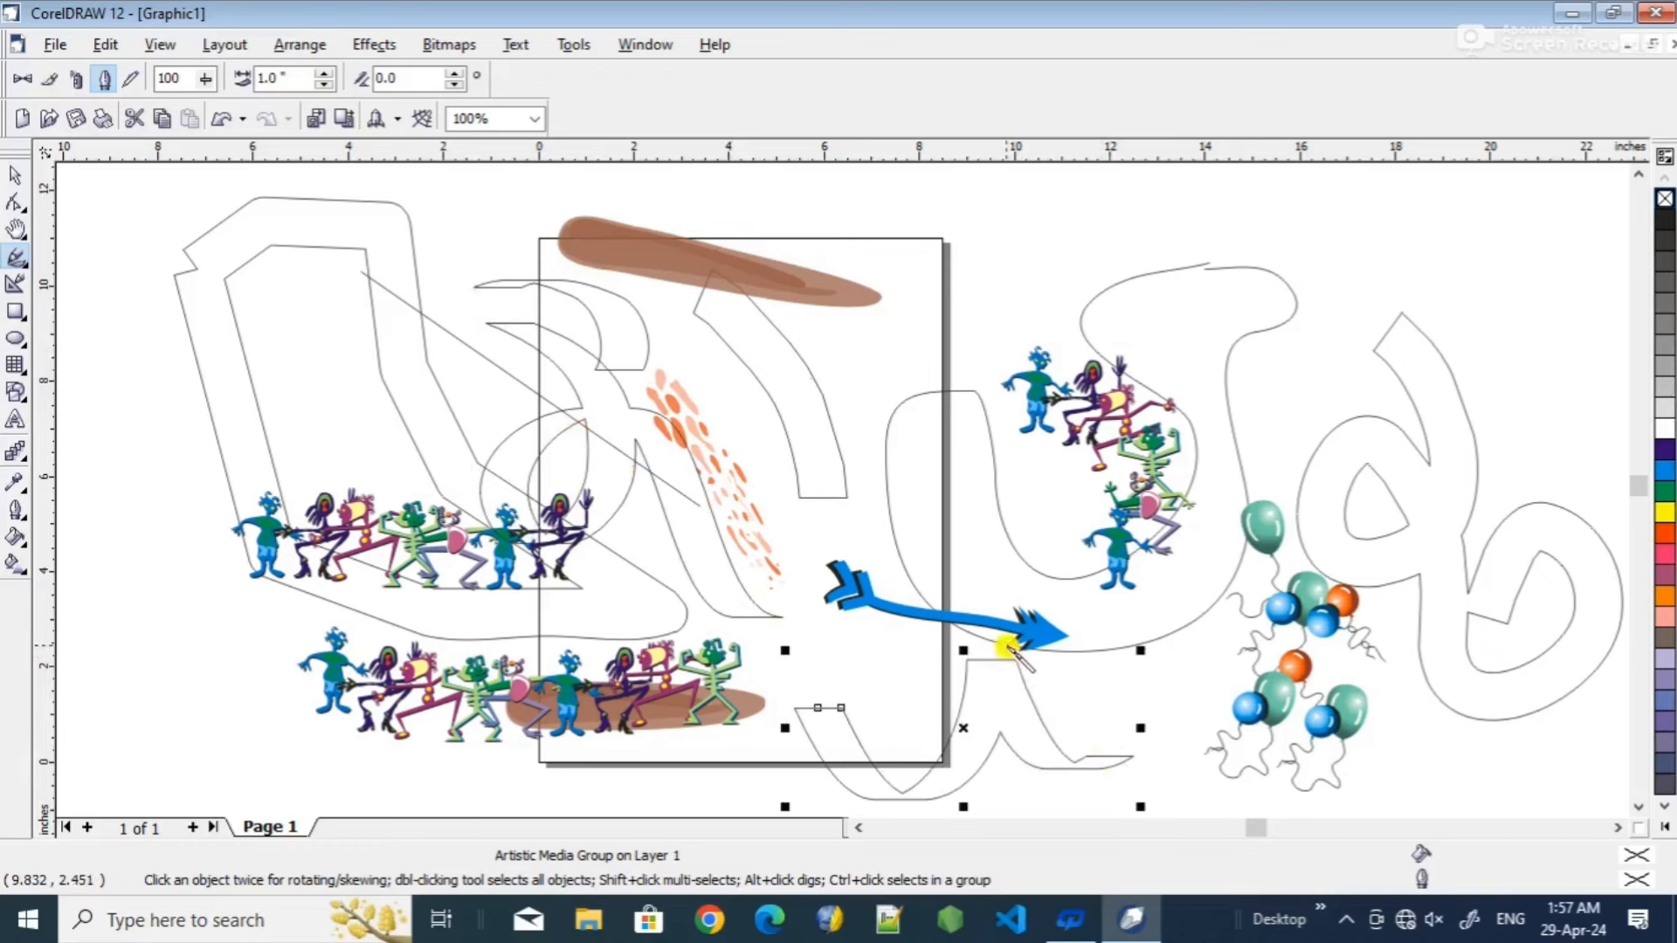
{"action": "left_click", "coordinate": [128, 80]}
{"action": "left_click_drag", "start_coordinate": [116, 316], "coordinate": [167, 636]}
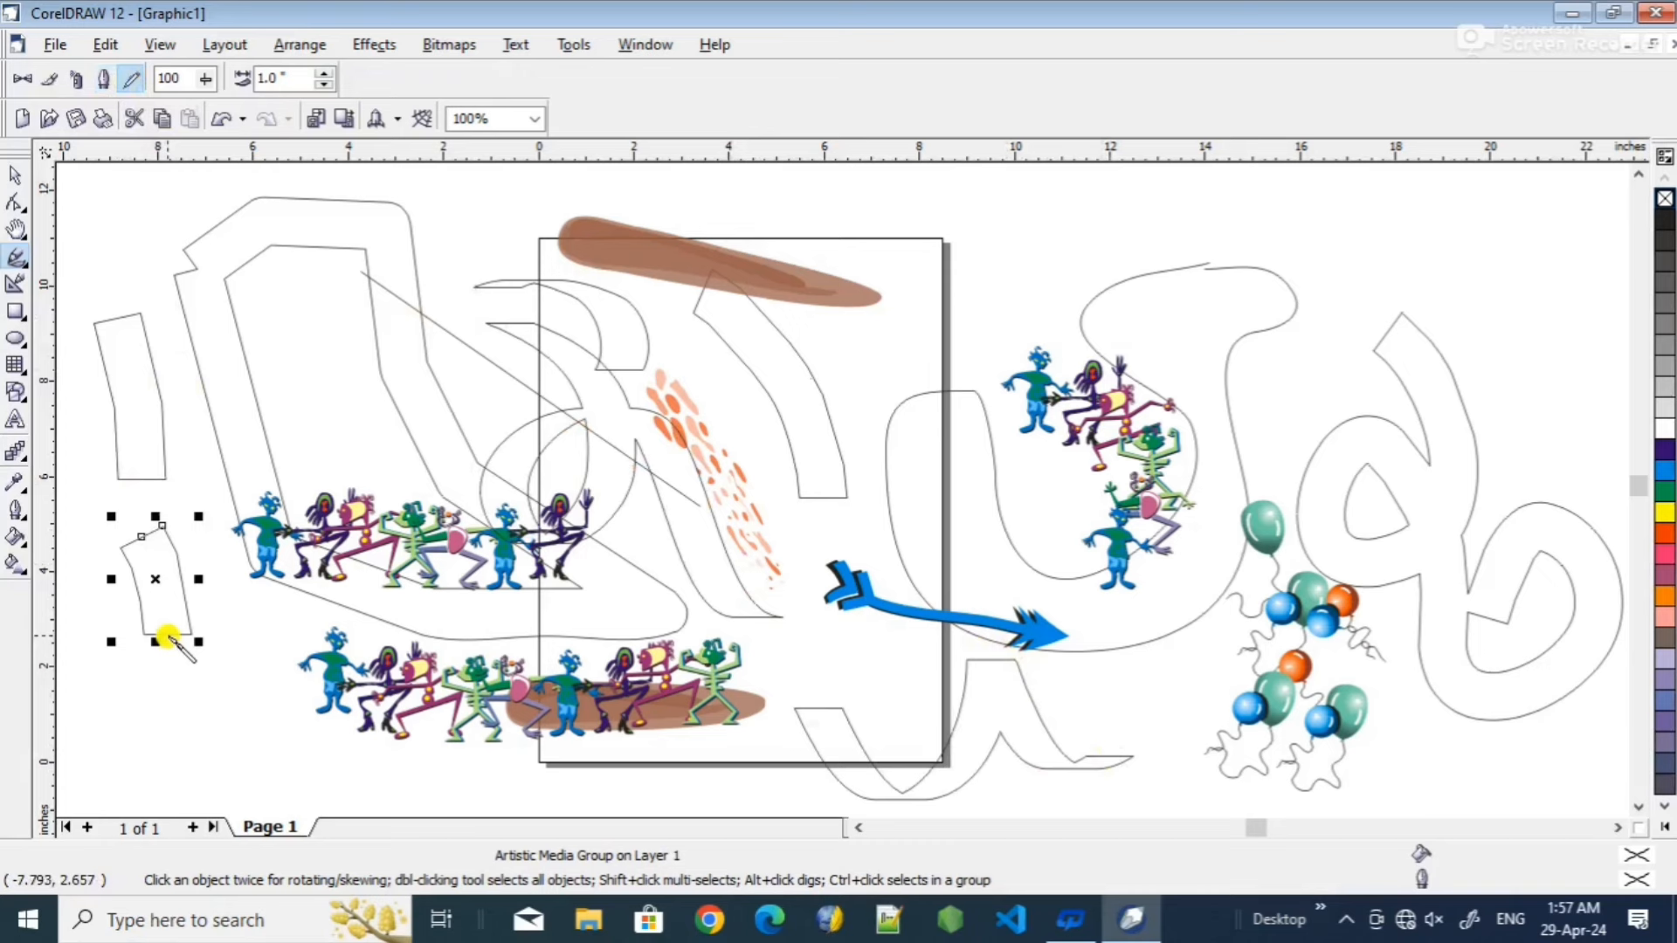
- Draw a large closed wavy curve about 16.8 by 7.2 inches over the page's upper right side with the Pen tool
{"action": "left_click", "coordinate": [26, 268]}
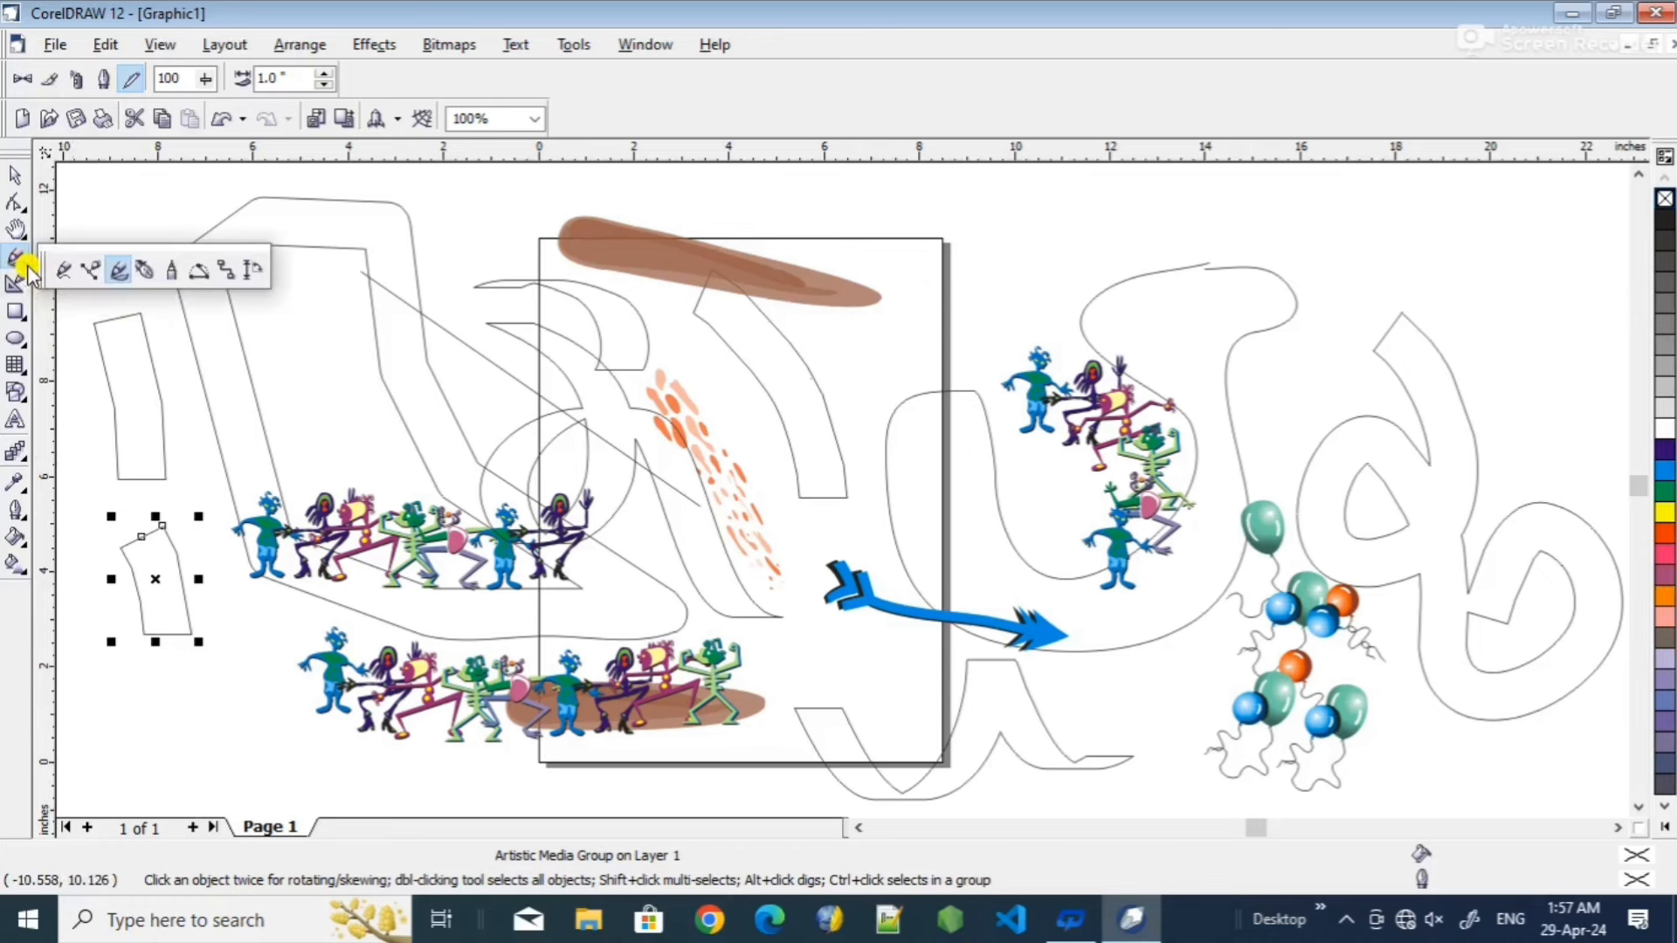
{"action": "left_click", "coordinate": [142, 270]}
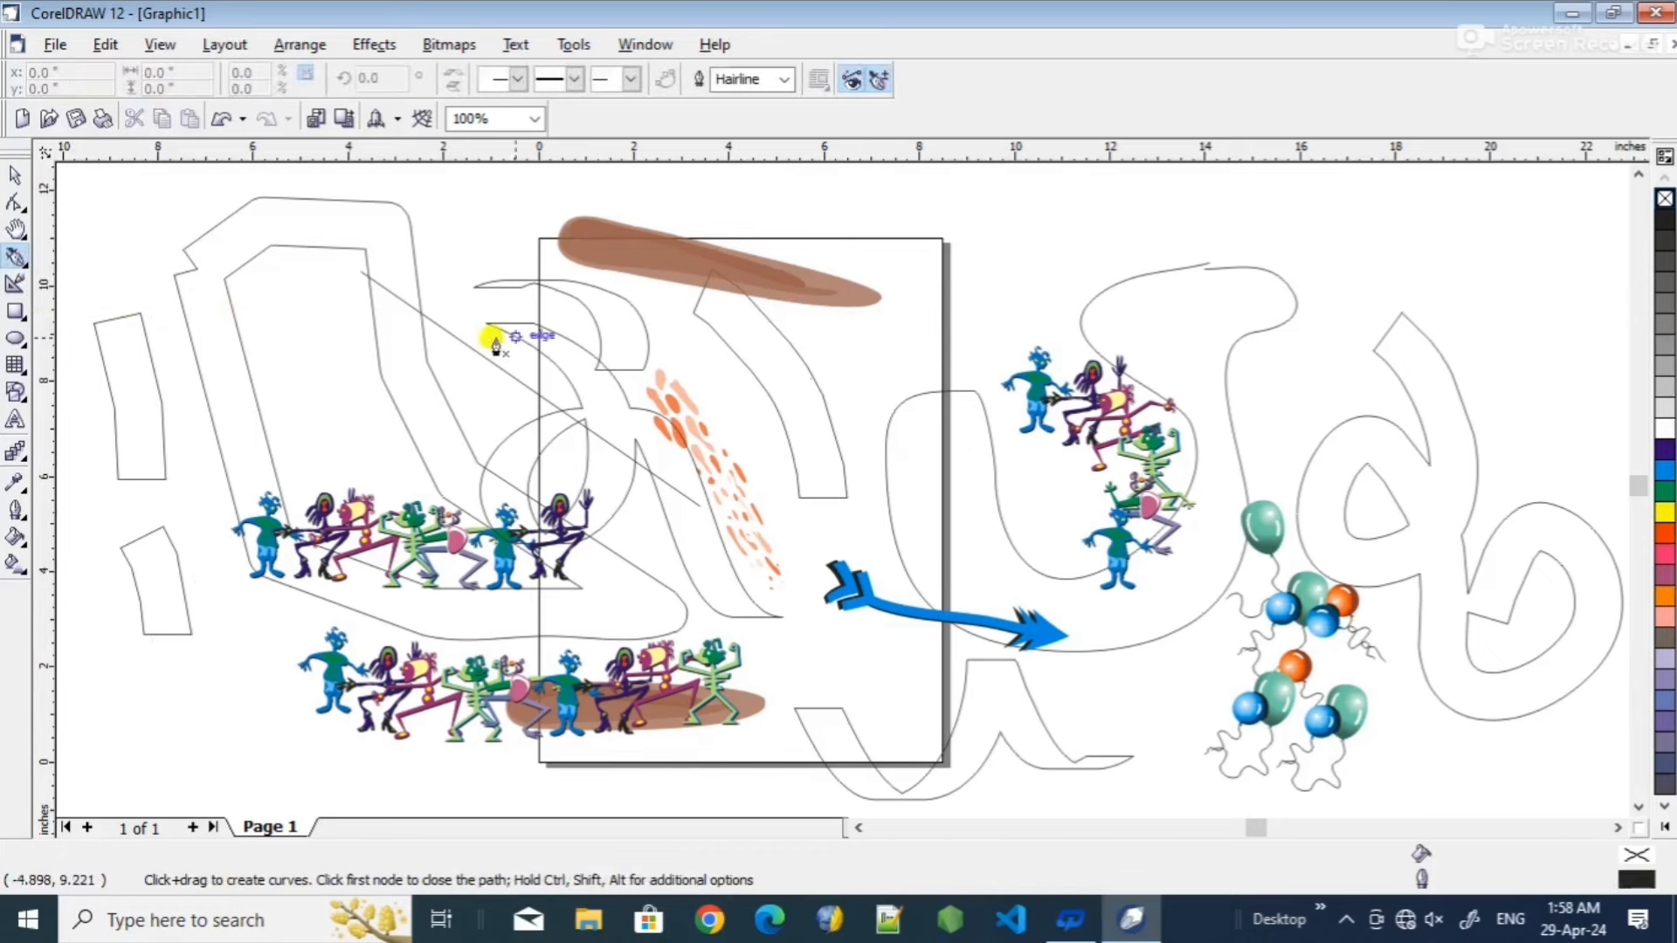
{"action": "left_click_drag", "start_coordinate": [1021, 214], "coordinate": [1142, 224]}
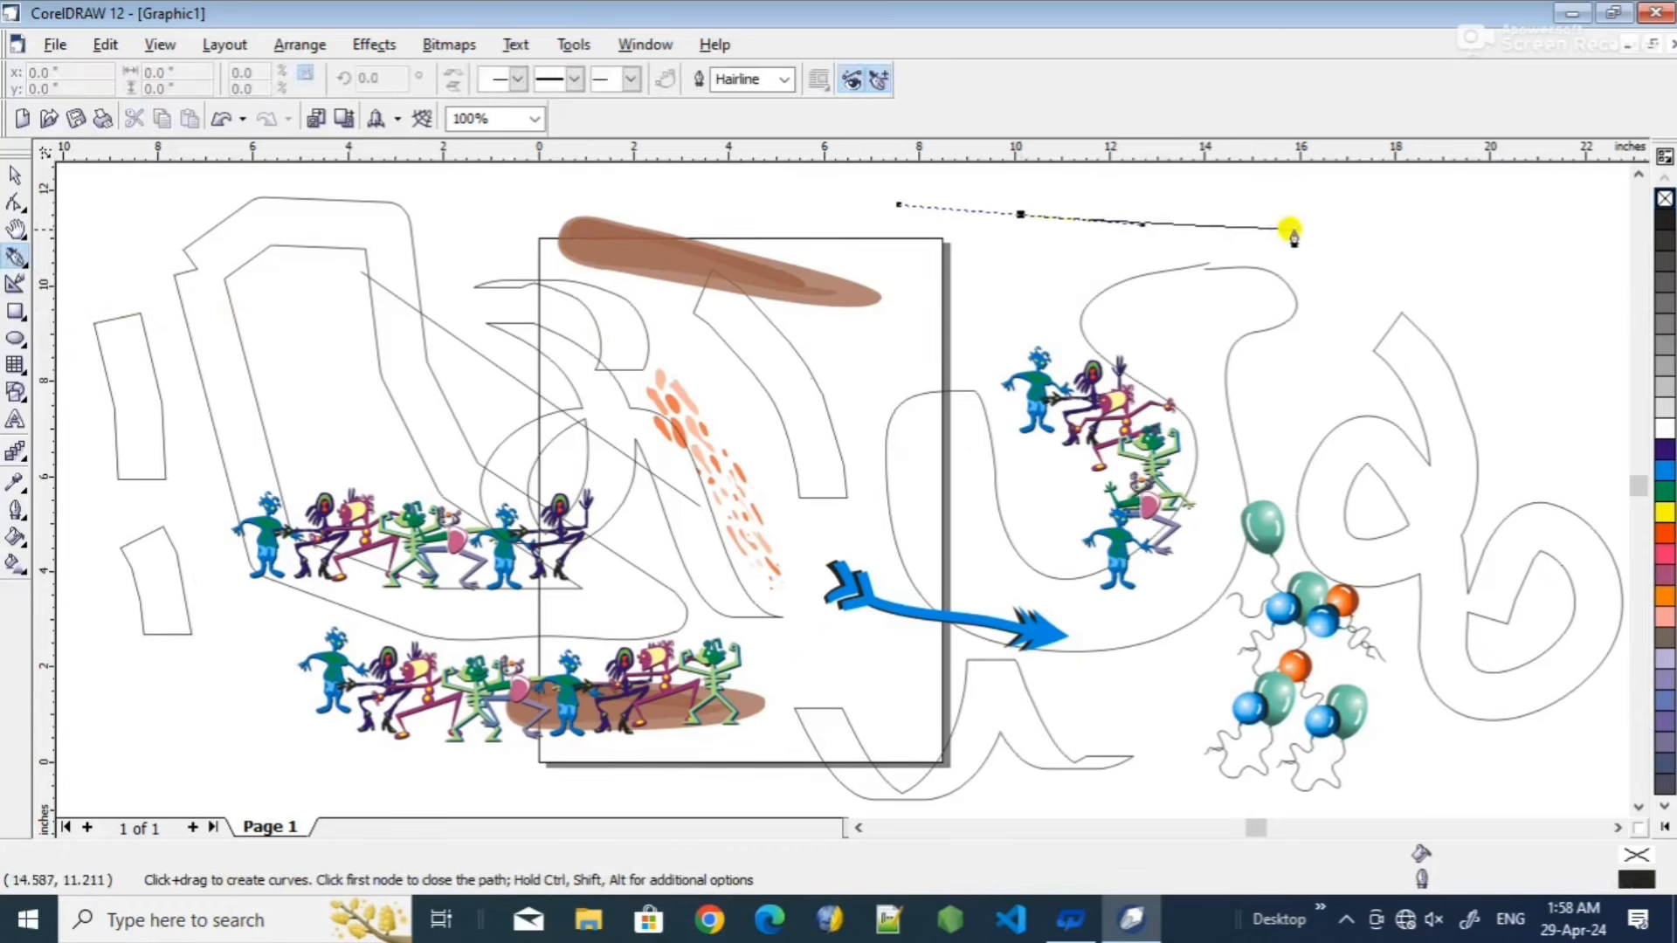
{"action": "left_click_drag", "start_coordinate": [1324, 225], "coordinate": [1346, 332]}
{"action": "left_click_drag", "start_coordinate": [1456, 242], "coordinate": [1537, 378]}
{"action": "left_click_drag", "start_coordinate": [1346, 389], "coordinate": [1317, 341]}
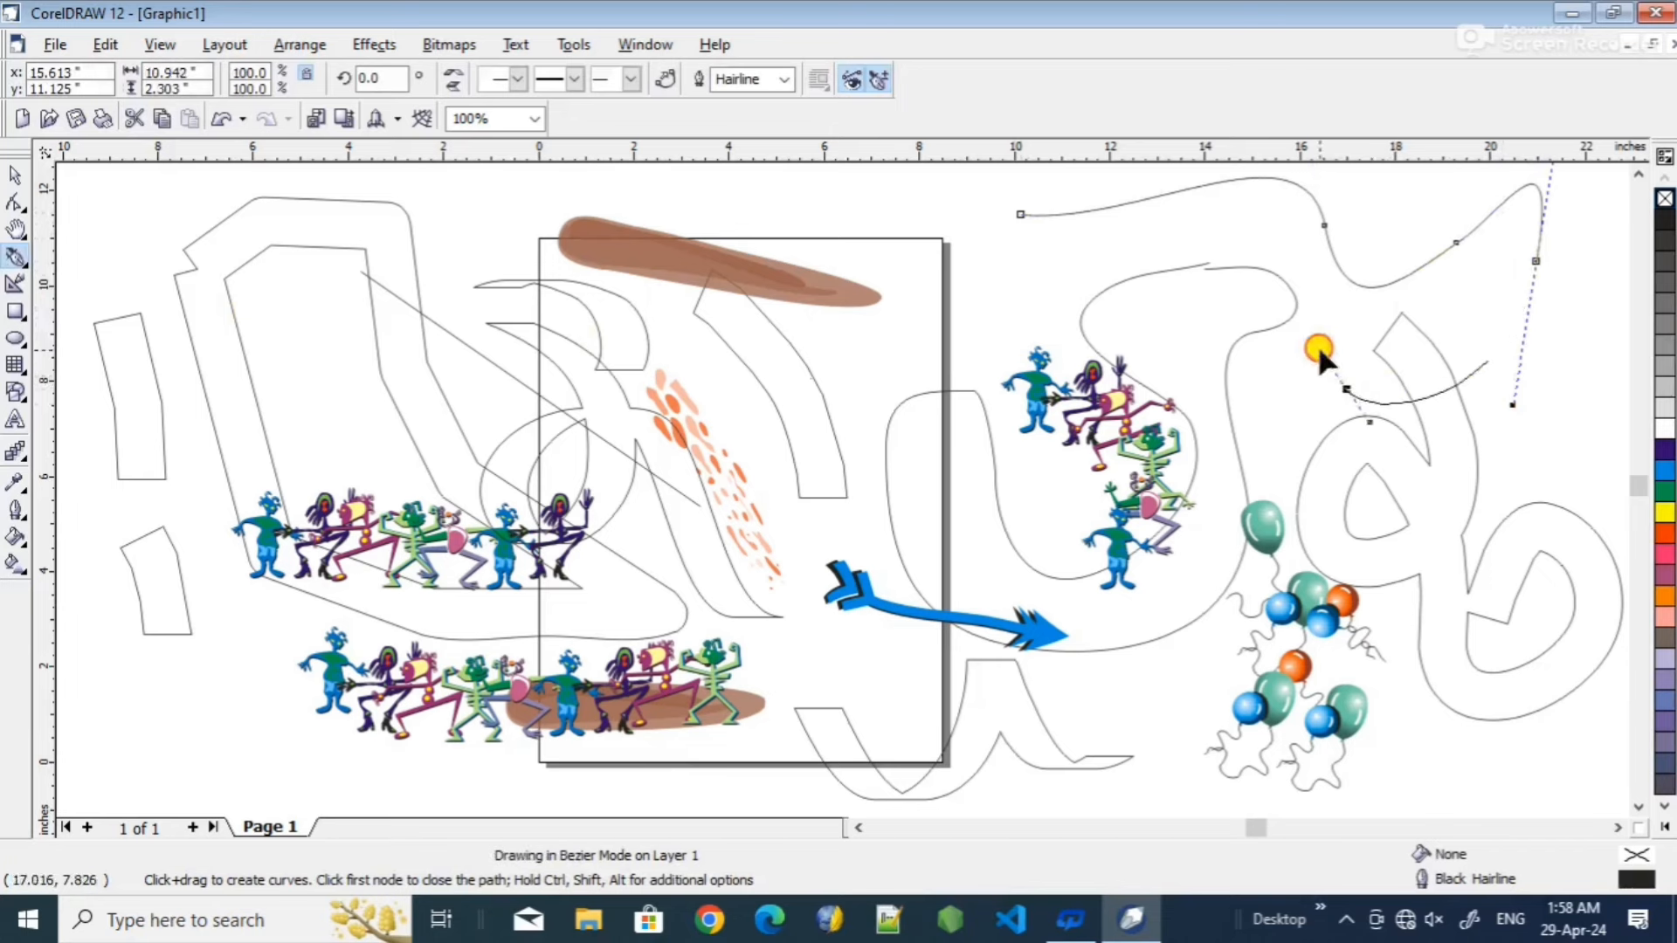
{"action": "left_click_drag", "start_coordinate": [1215, 388], "coordinate": [1278, 476]}
{"action": "left_click_drag", "start_coordinate": [994, 475], "coordinate": [978, 435]}
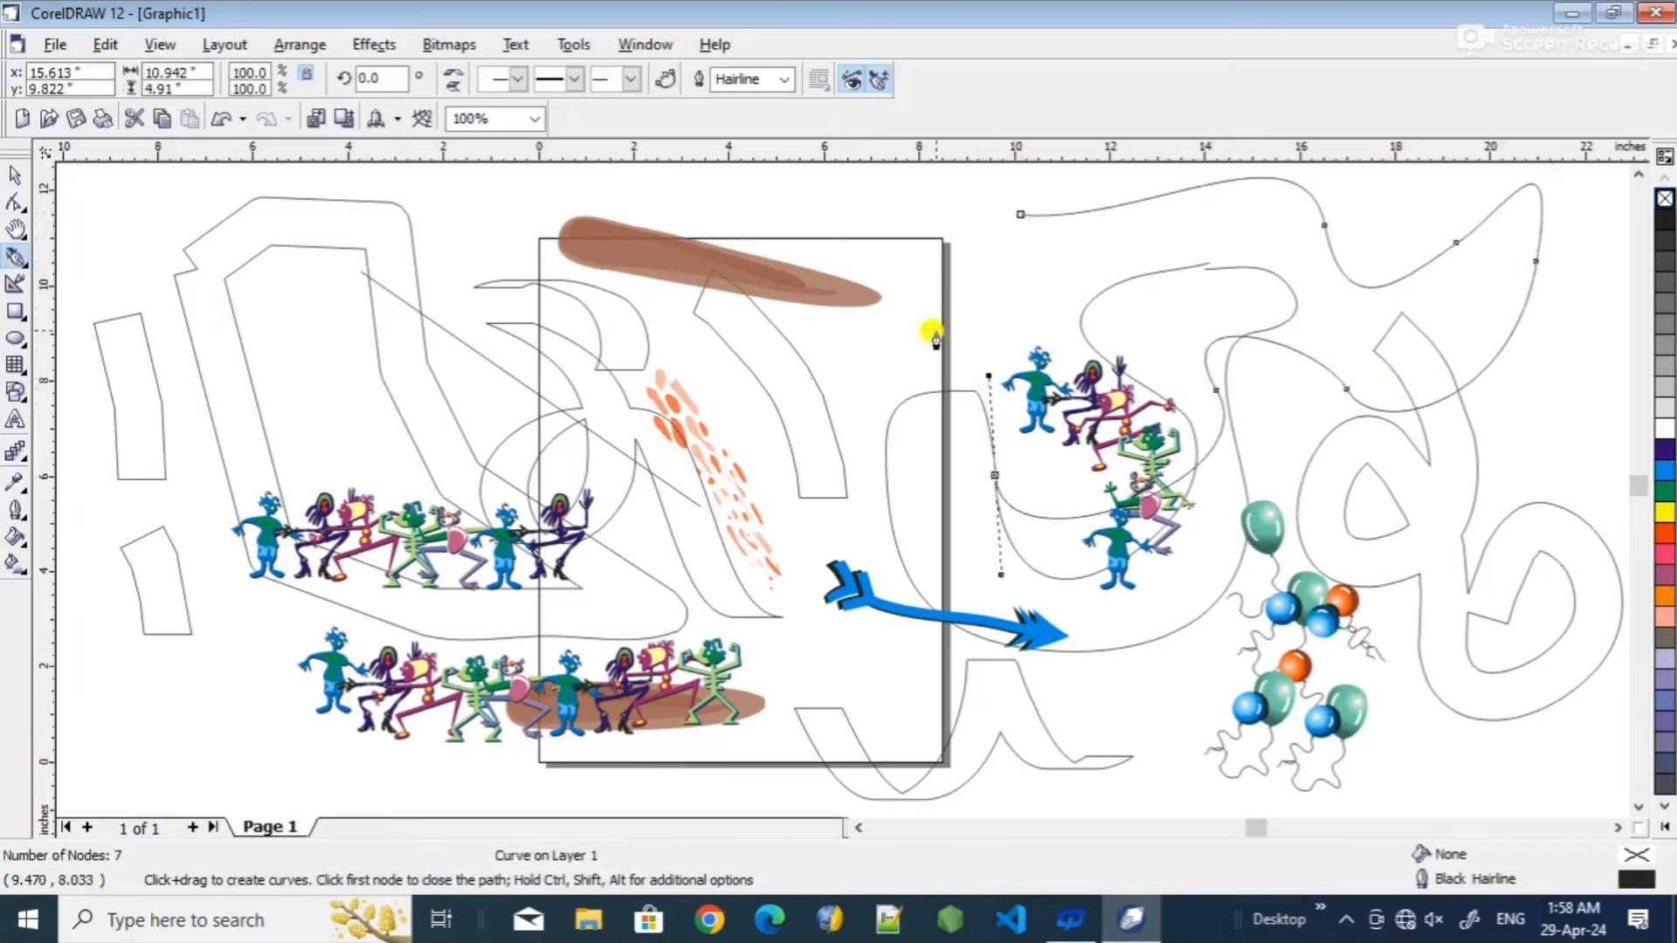
{"action": "left_click_drag", "start_coordinate": [958, 299], "coordinate": [1024, 268]}
{"action": "left_click_drag", "start_coordinate": [855, 233], "coordinate": [836, 264]}
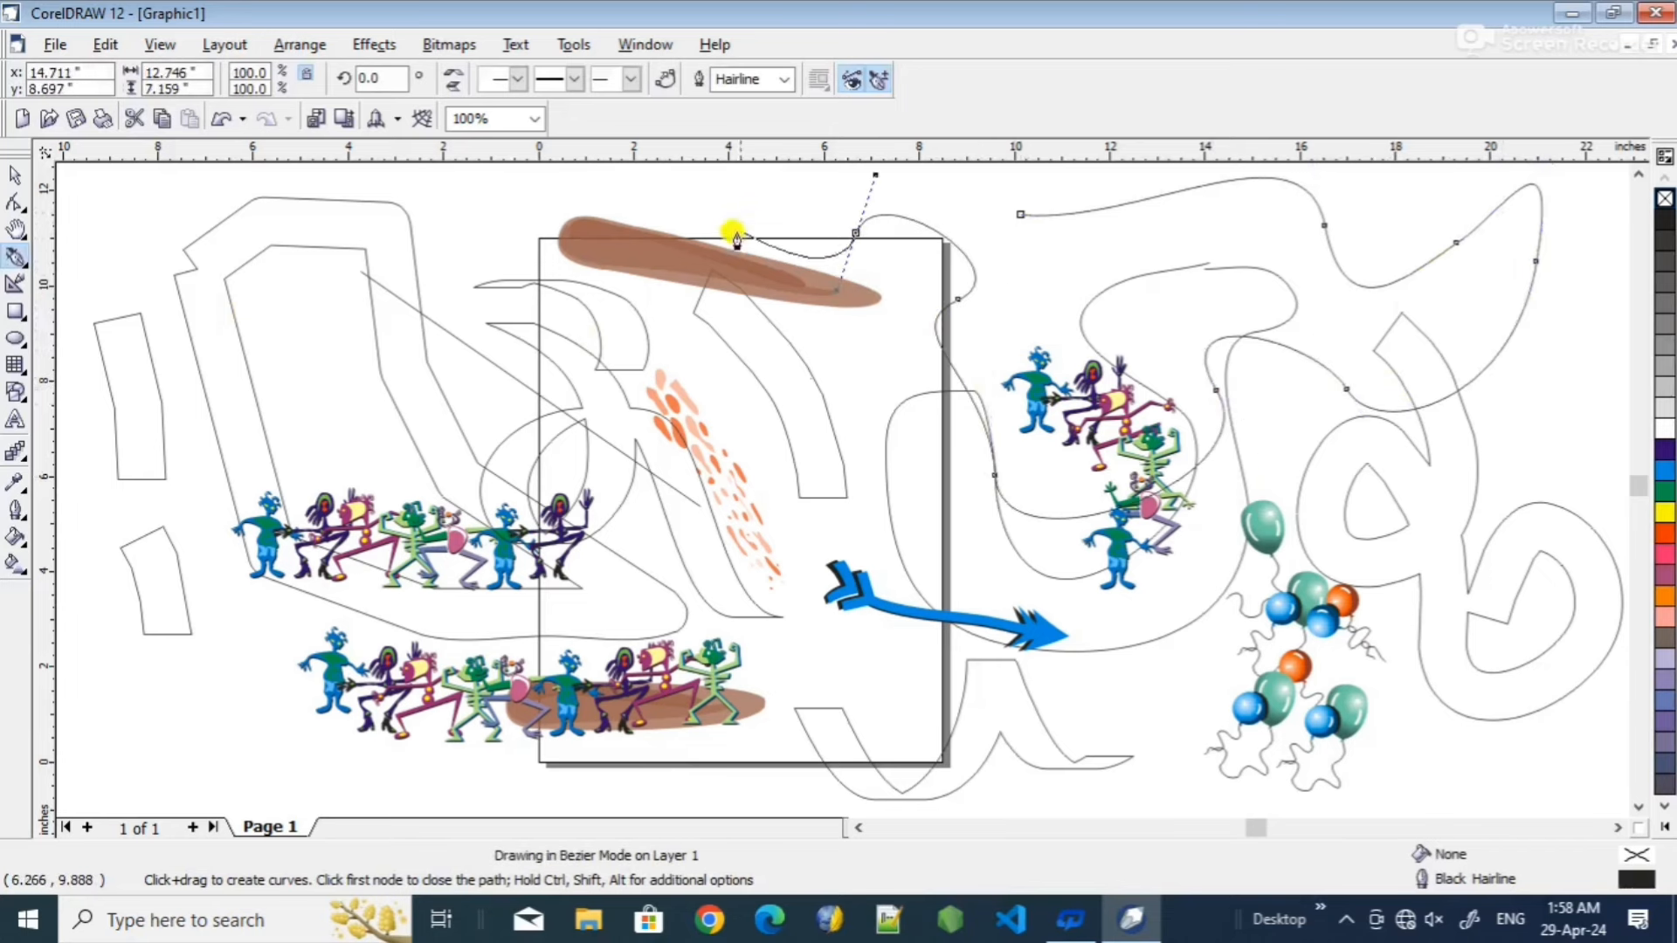
{"action": "left_click_drag", "start_coordinate": [763, 202], "coordinate": [838, 178]}
{"action": "left_click_drag", "start_coordinate": [952, 192], "coordinate": [980, 217]}
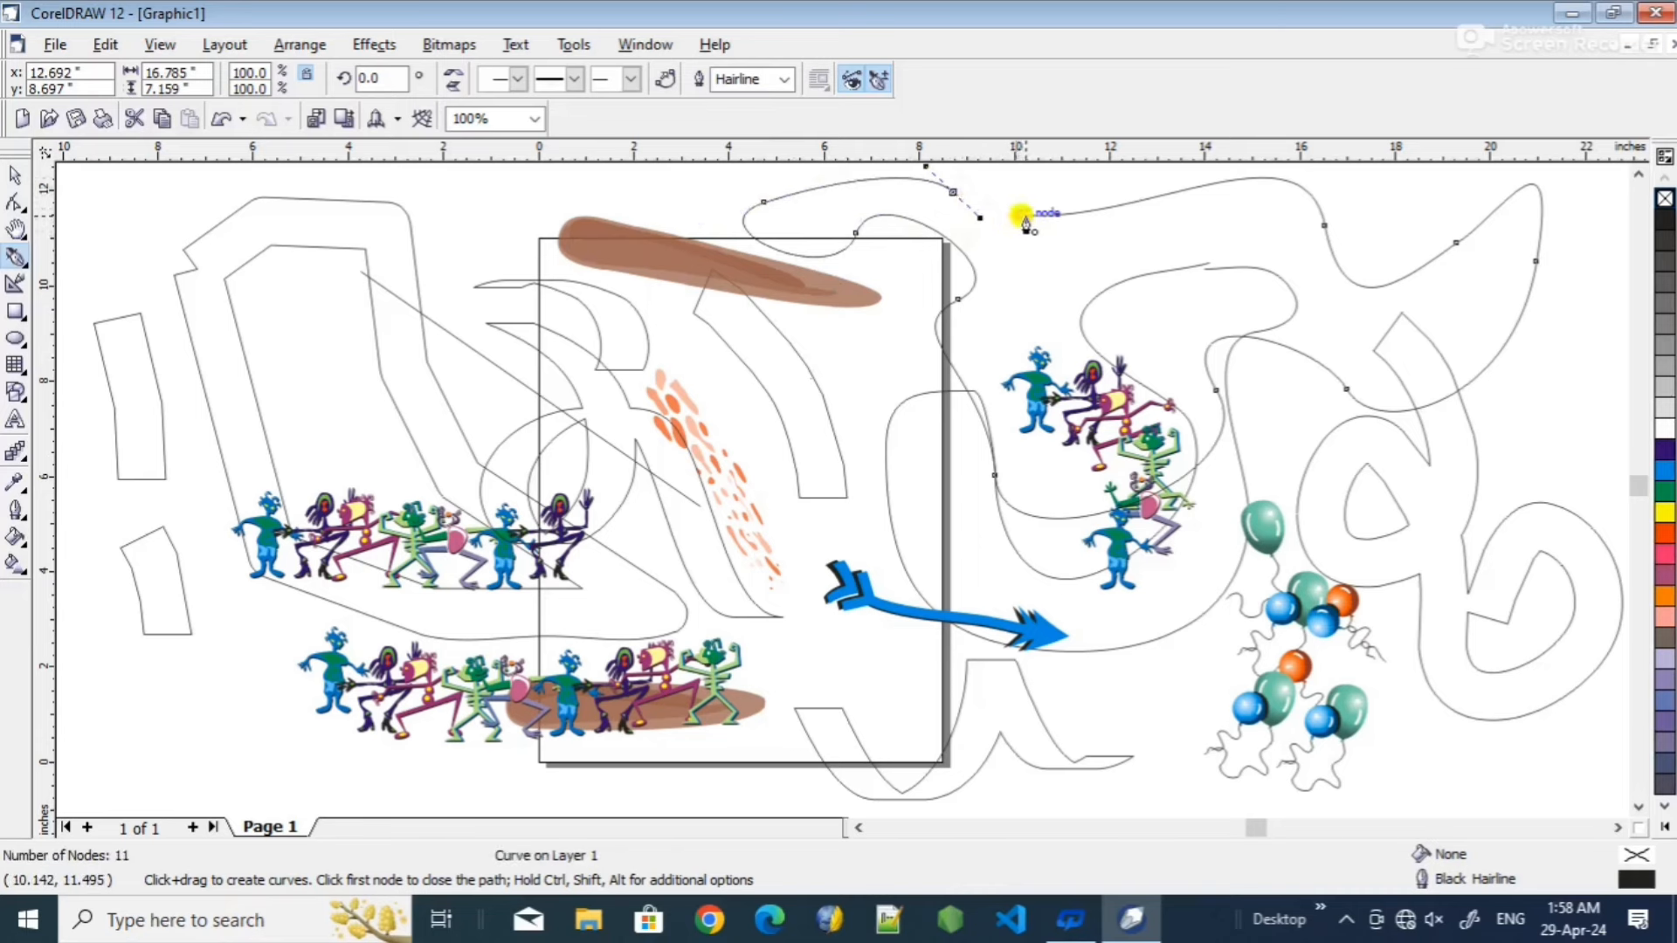
{"action": "left_click", "coordinate": [1019, 217]}
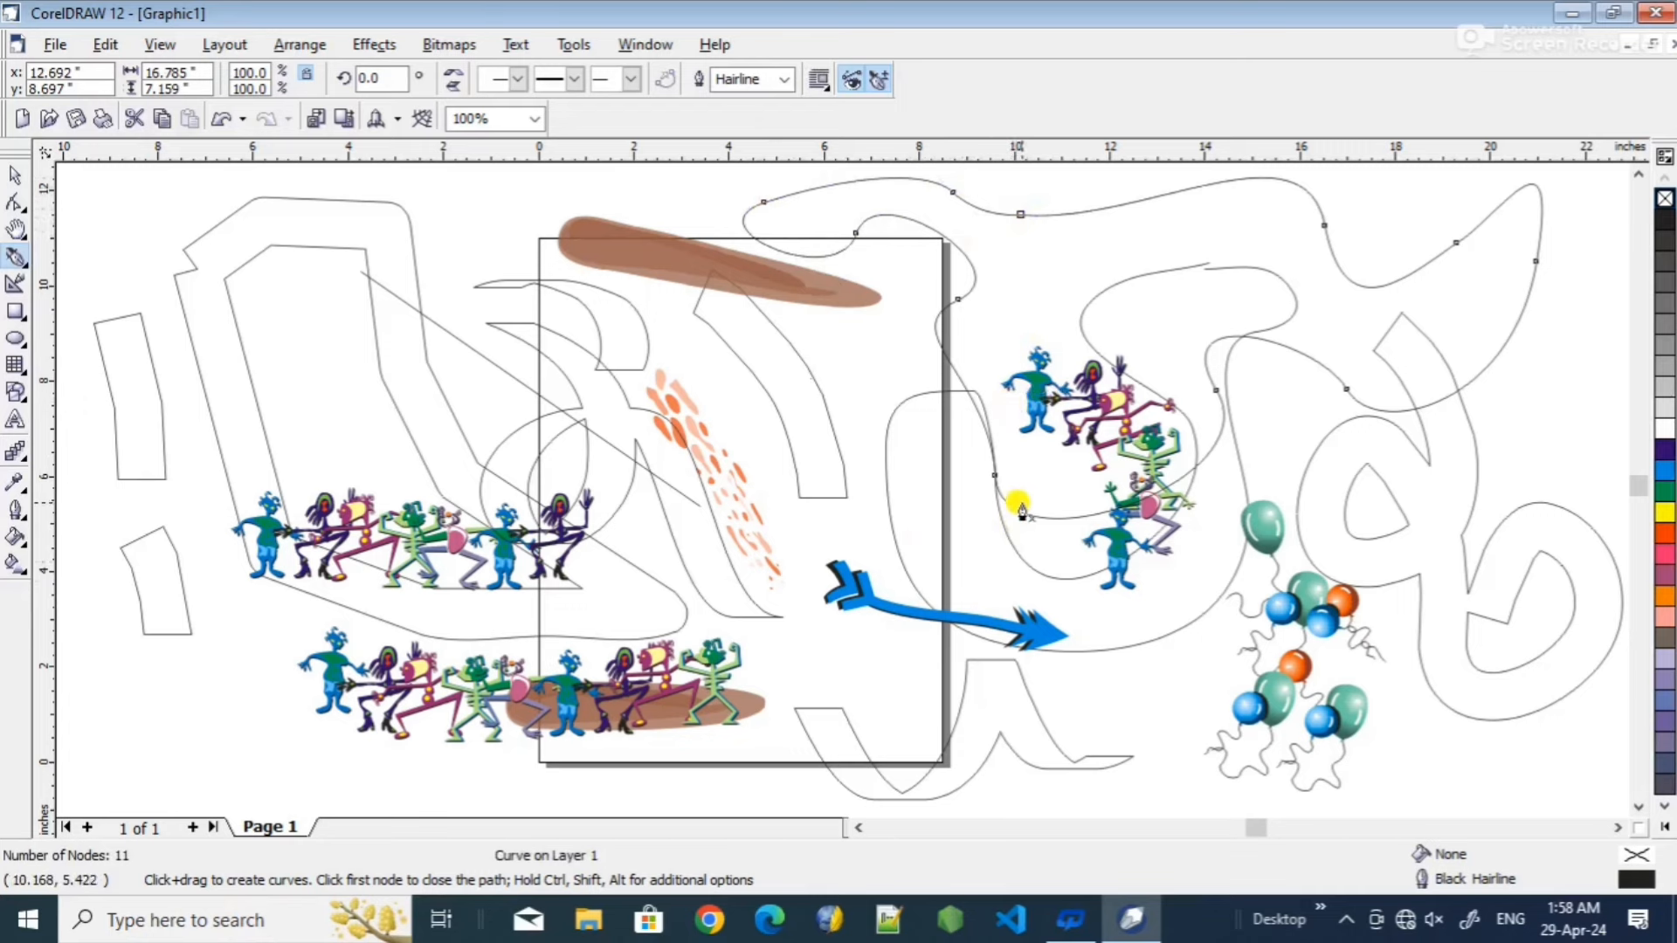
- Draw a small closed three-node curve about 4.0 by 1.8 inches beneath the pressure strokes left of the page and delete it
{"action": "left_click_drag", "start_coordinate": [163, 696], "coordinate": [206, 695]}
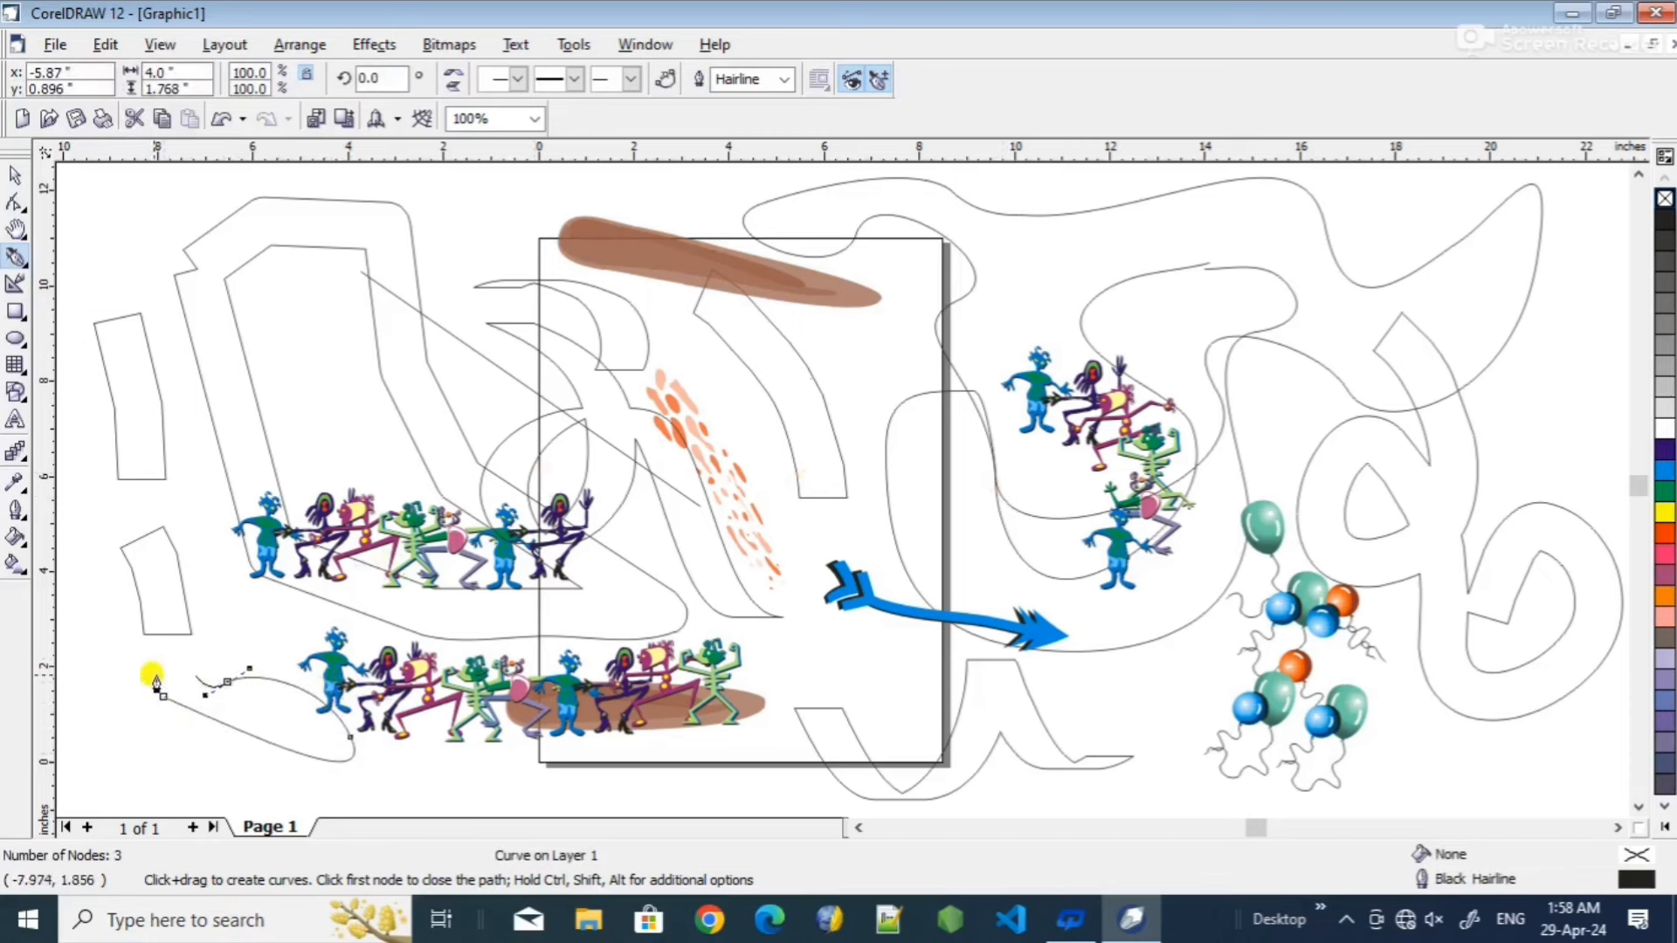
{"action": "left_click", "coordinate": [165, 696]}
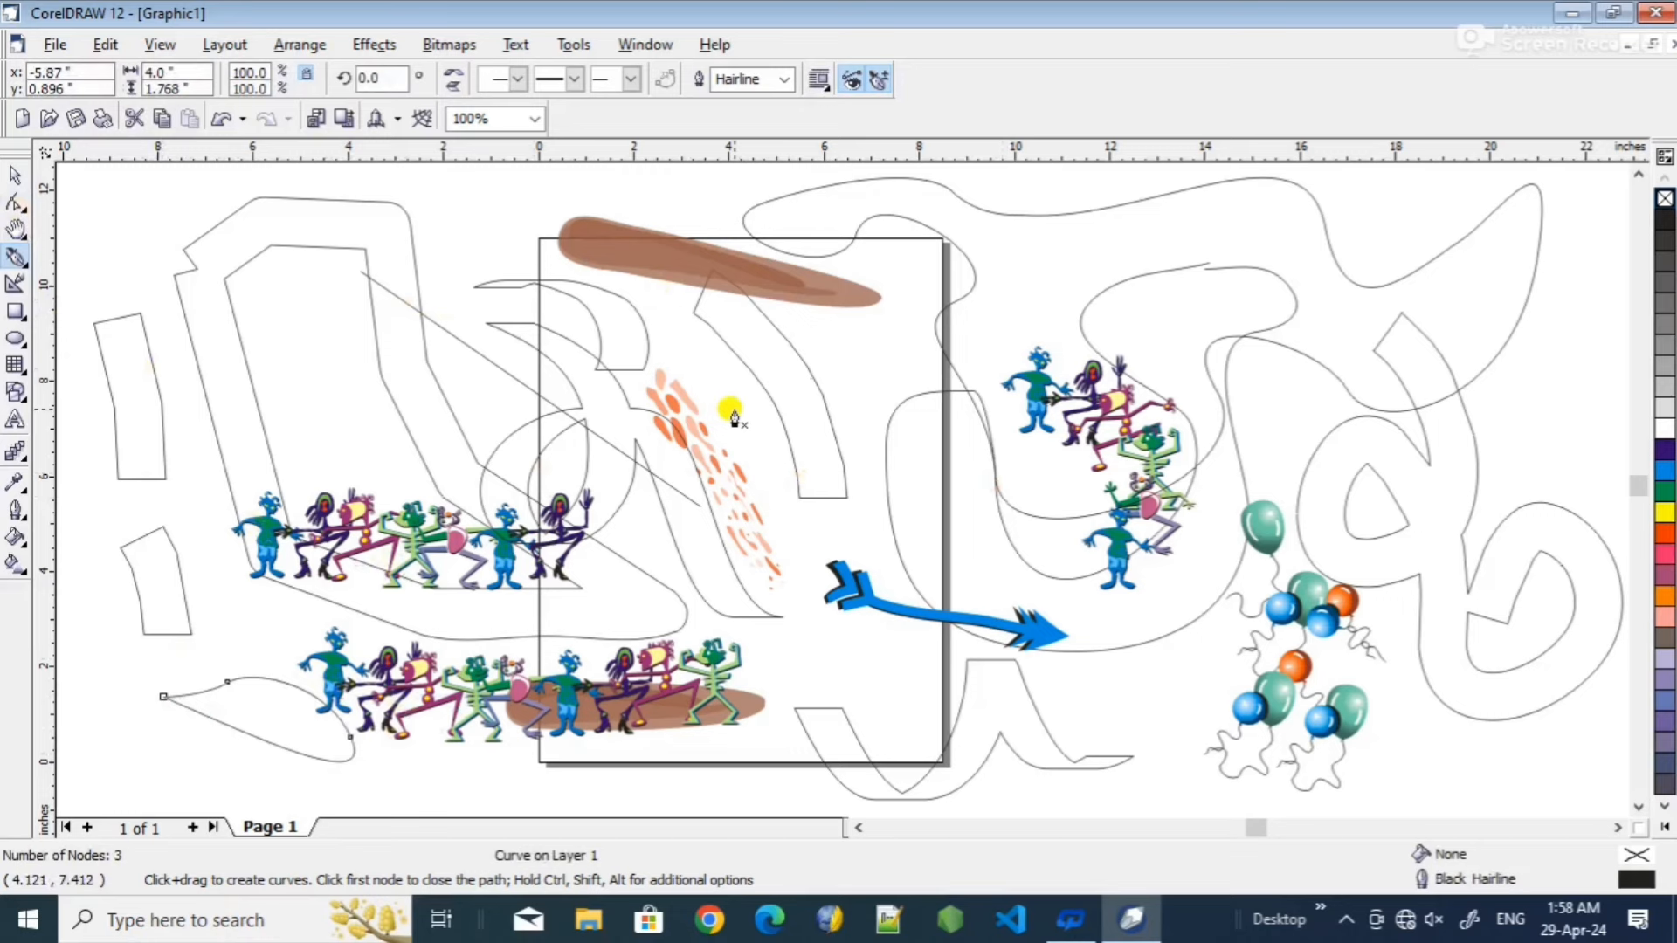
{"action": "key", "text": "F10"}
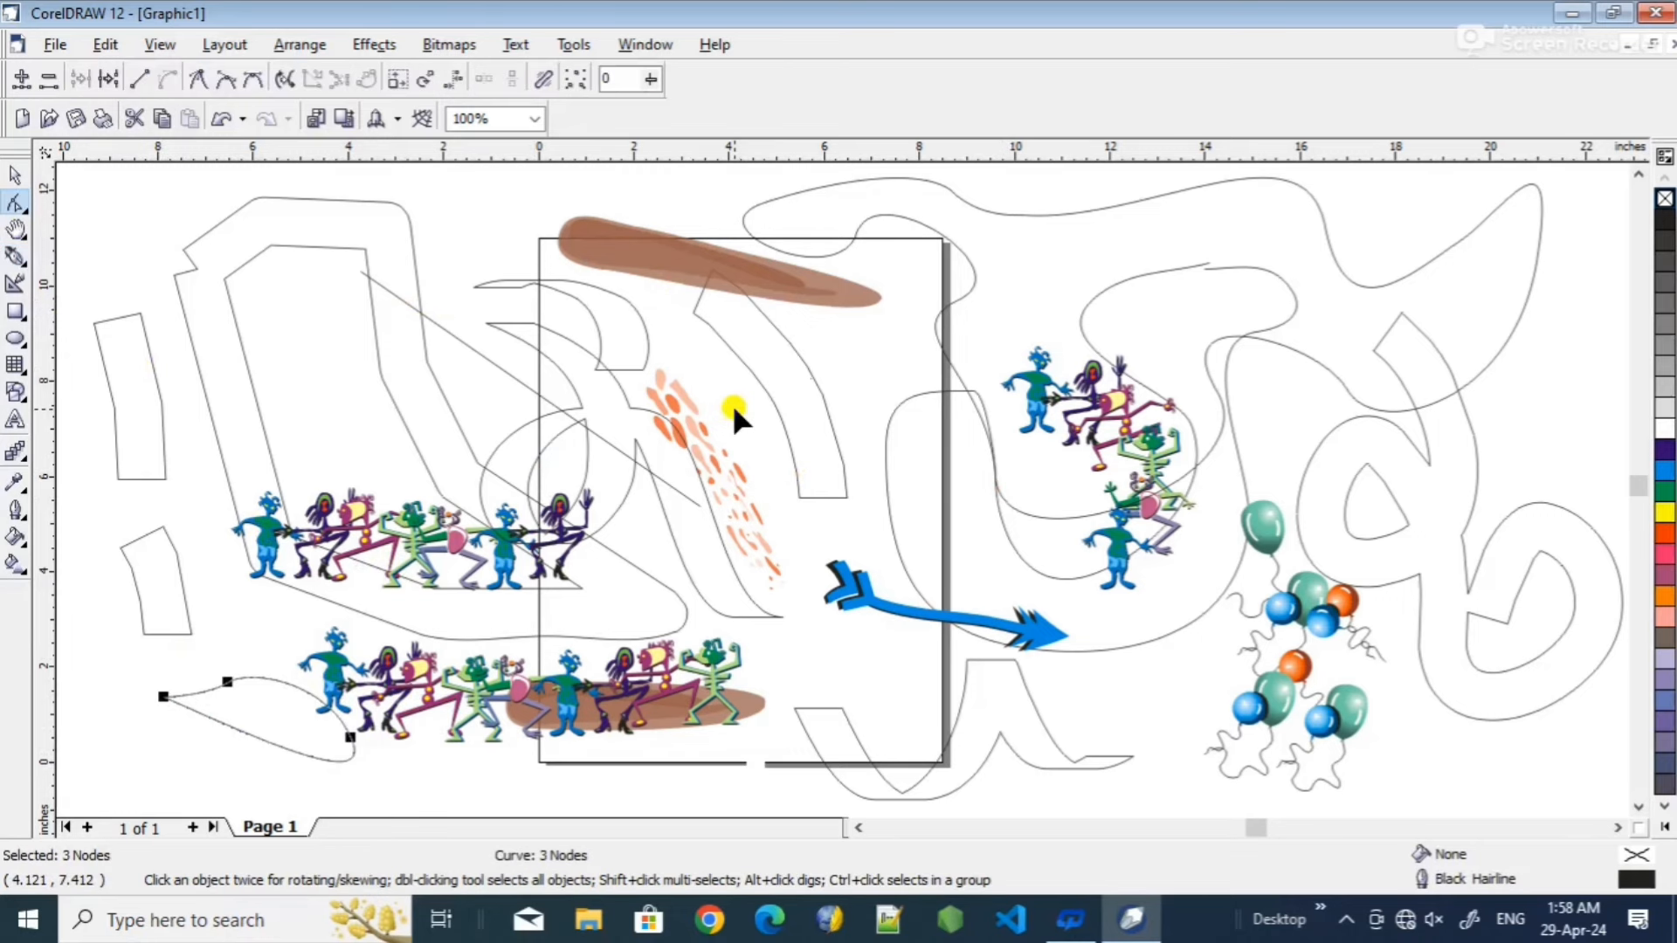
{"action": "key", "text": "Delete"}
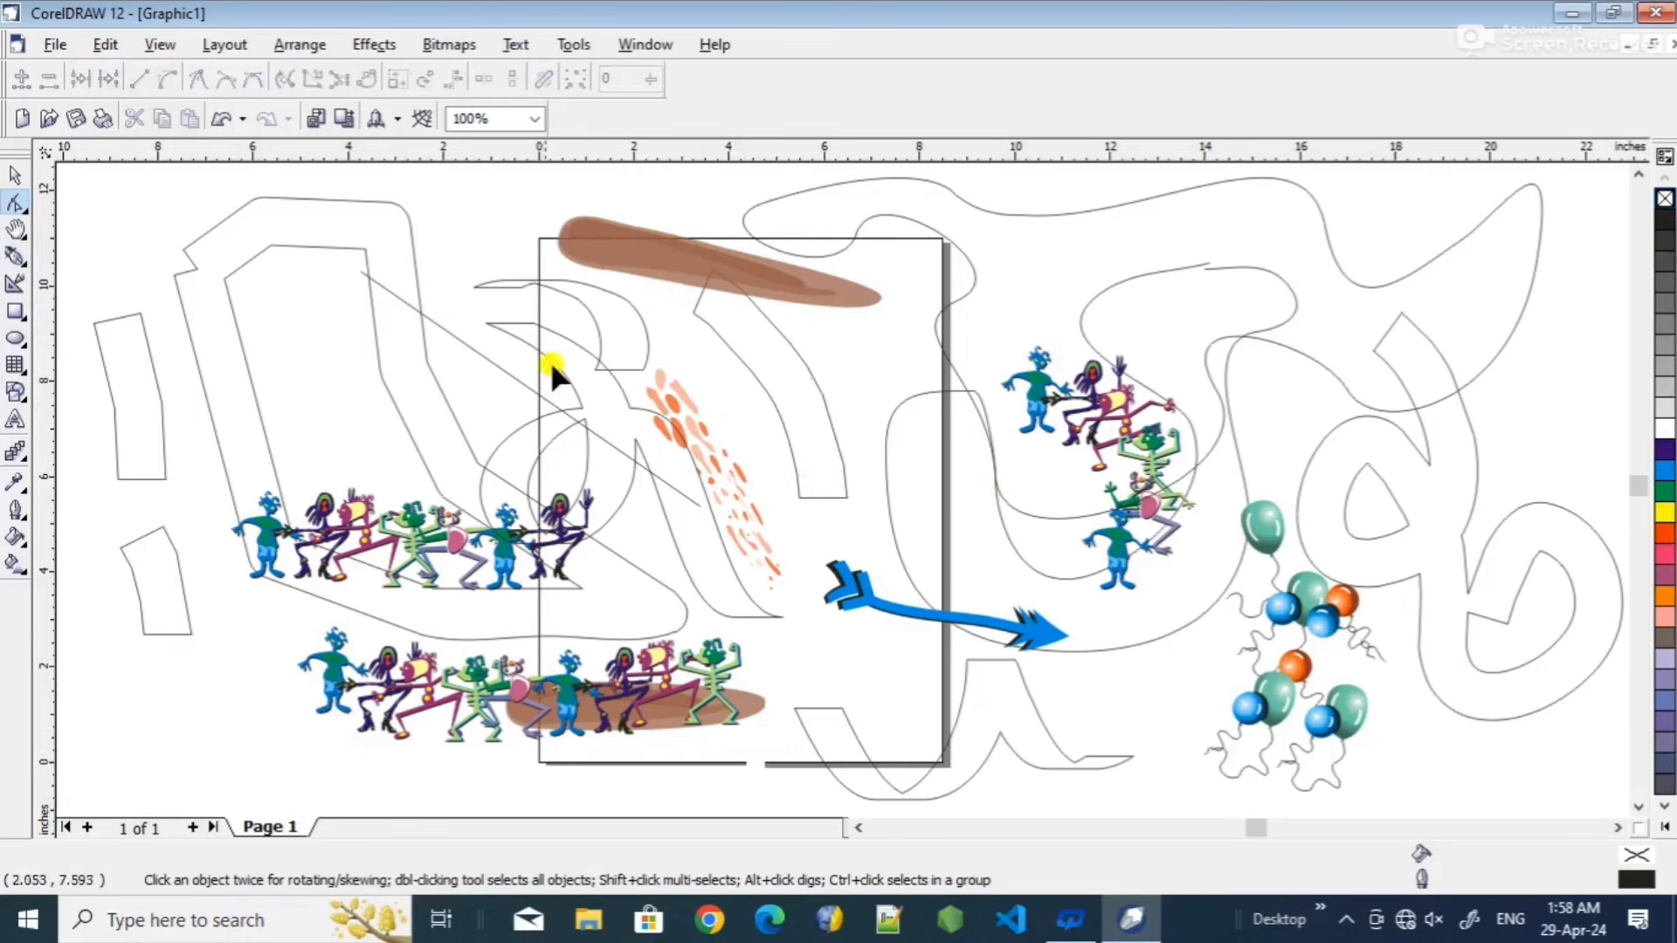
- Delete all the remaining artwork on and around the page, including the leftover calligraphic stroke at its lower right corner
{"action": "key", "text": "space"}
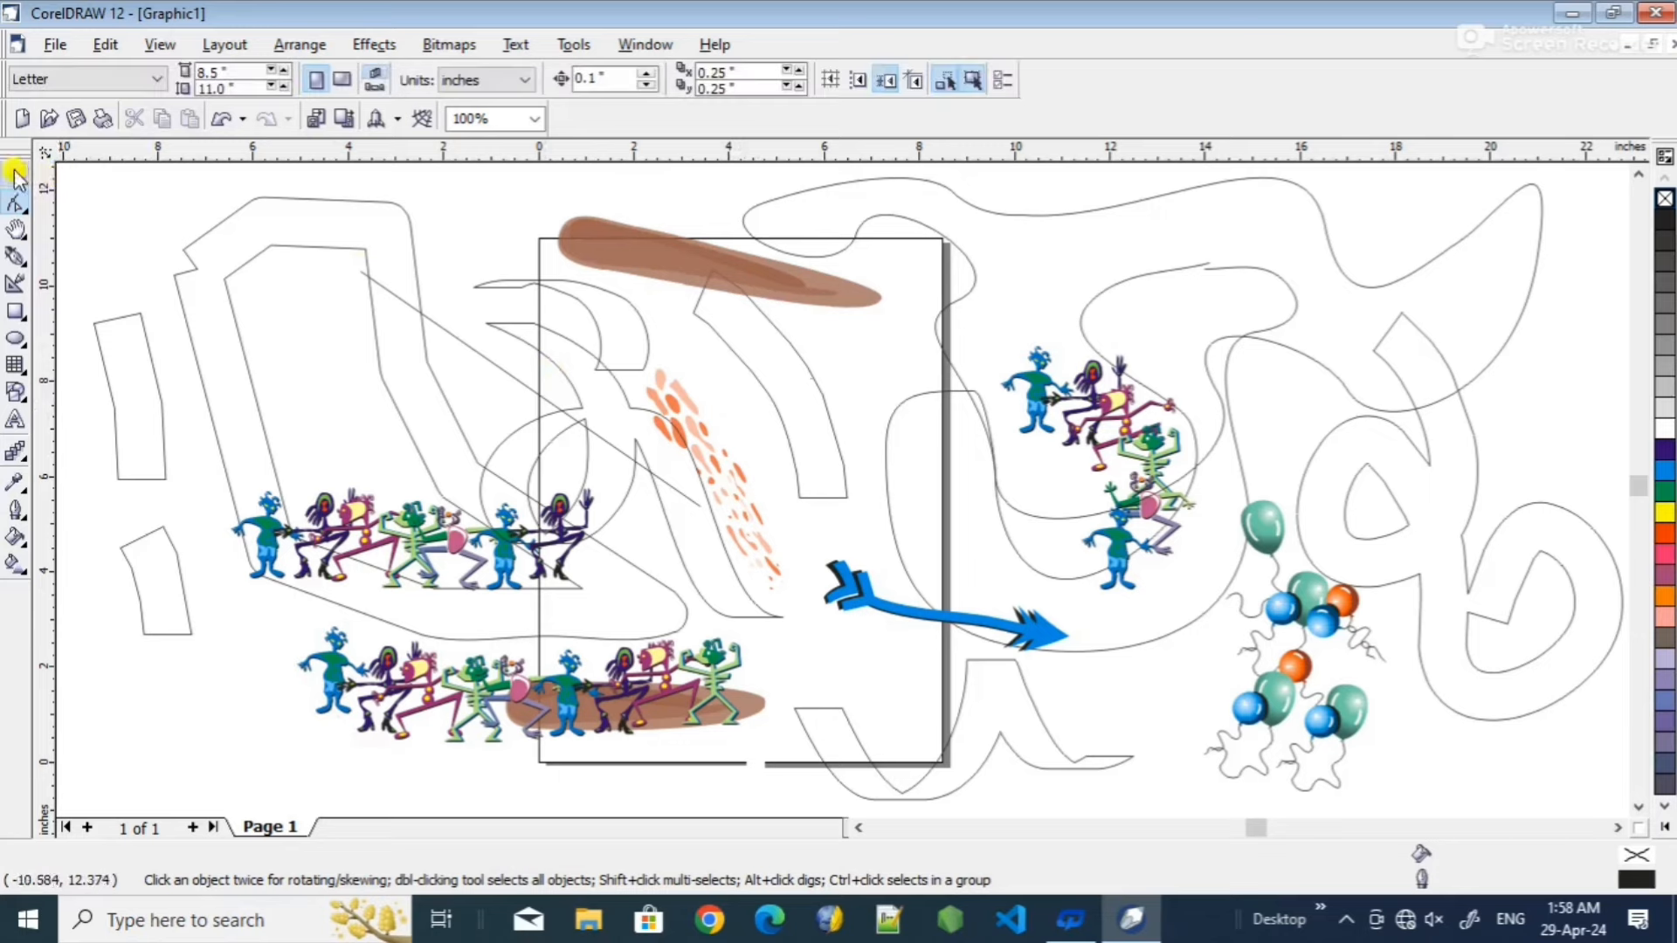
{"action": "left_click_drag", "start_coordinate": [65, 157], "coordinate": [1467, 790]}
{"action": "key", "text": "Delete"}
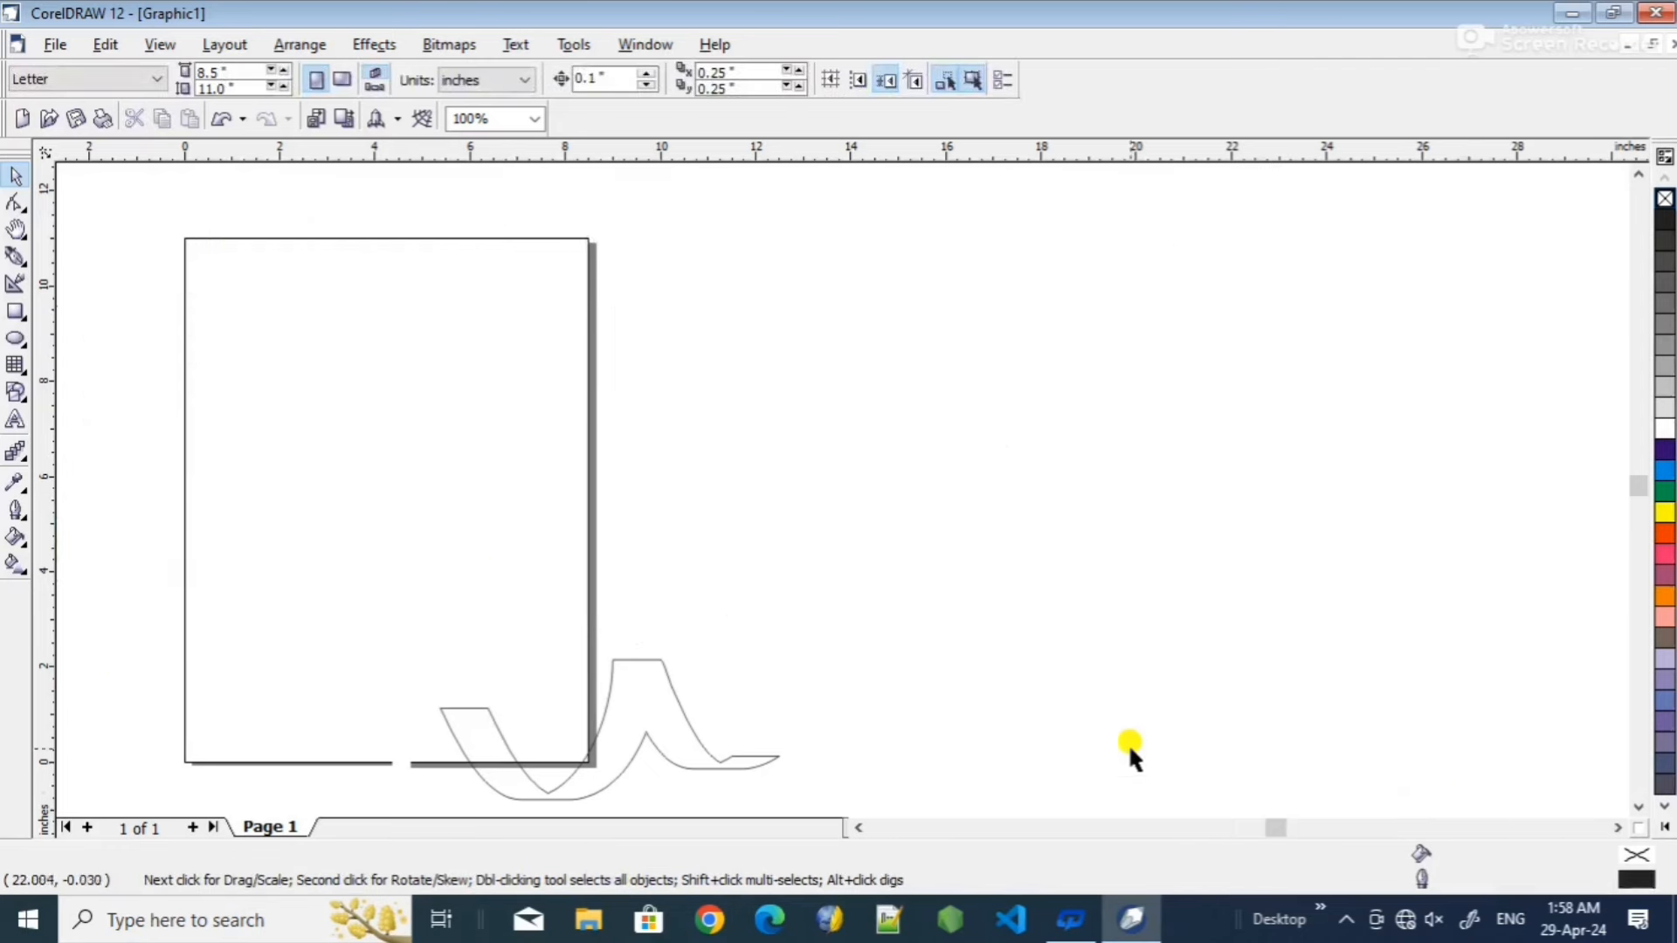
{"action": "left_click_drag", "start_coordinate": [393, 602], "coordinate": [842, 747]}
{"action": "key", "text": "Delete"}
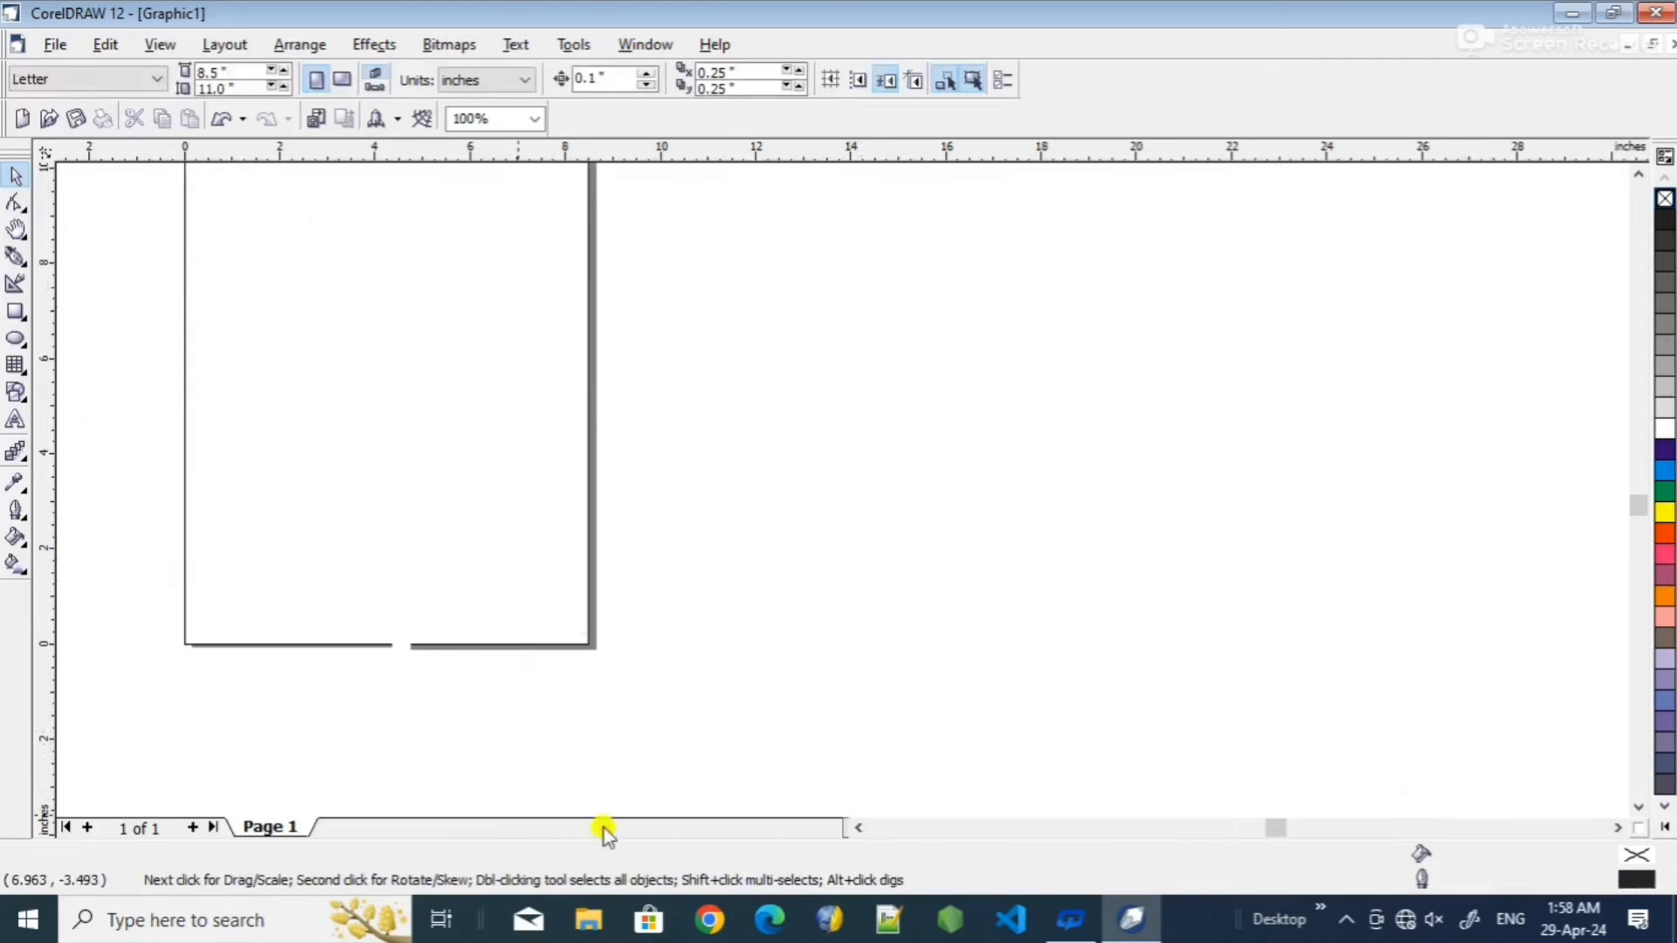
- Draw a closed, straight-sided shape about 14.1 by 6.4 inches across the page with the Polyline tool
{"action": "left_click", "coordinate": [859, 828]}
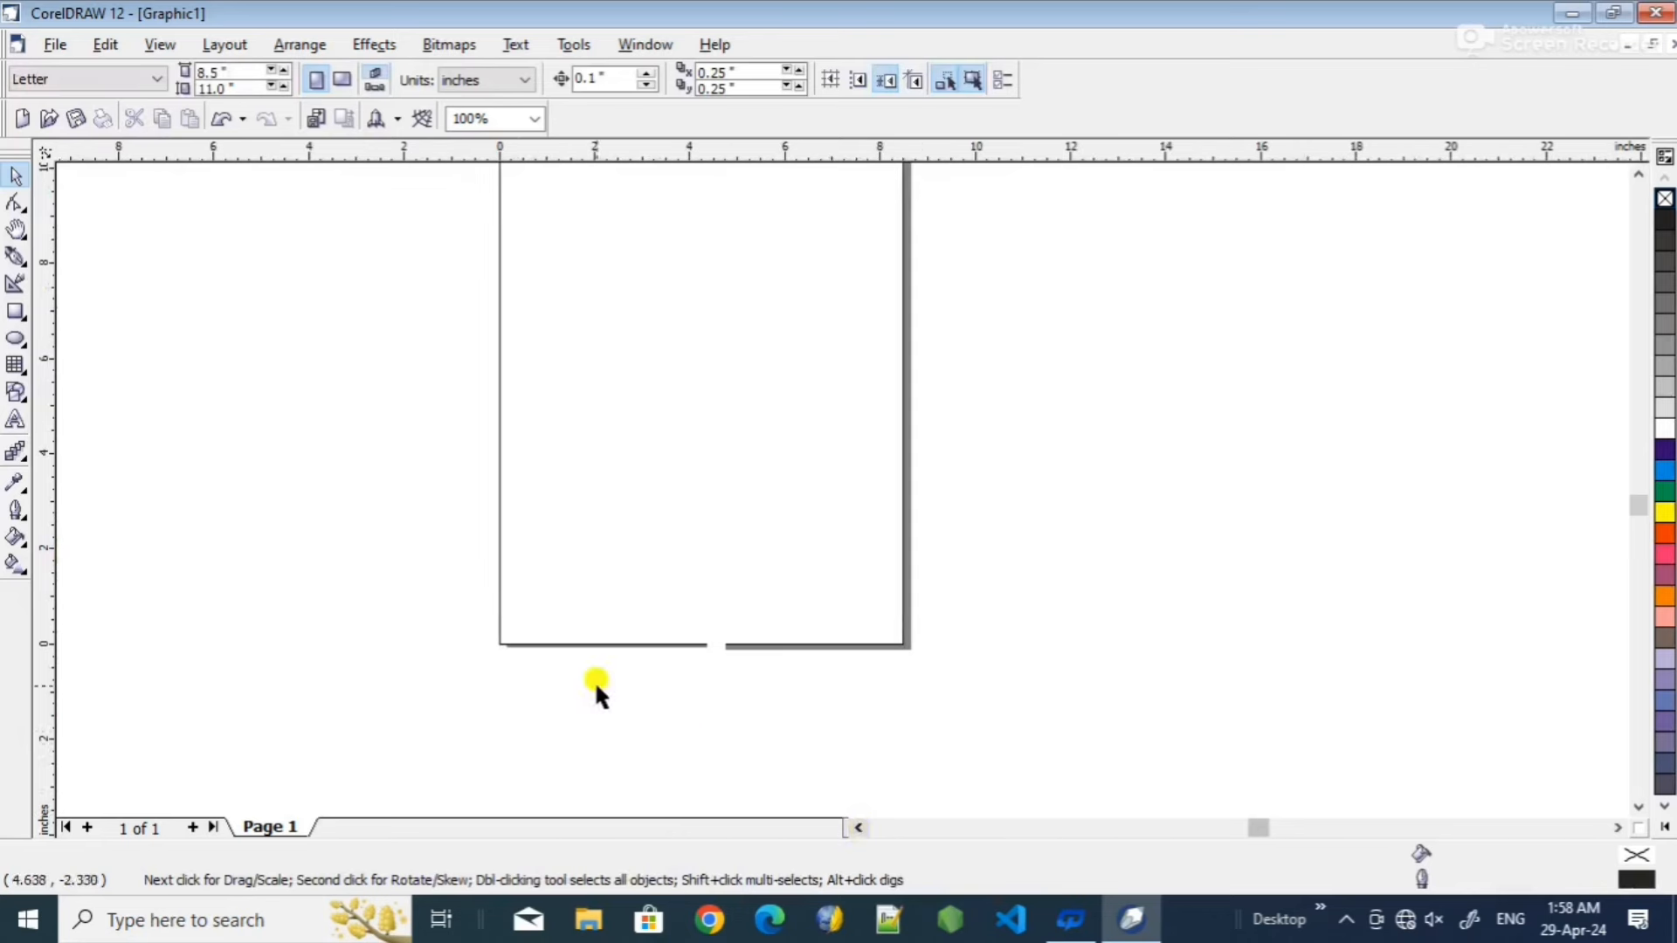
{"action": "left_click", "coordinate": [23, 262]}
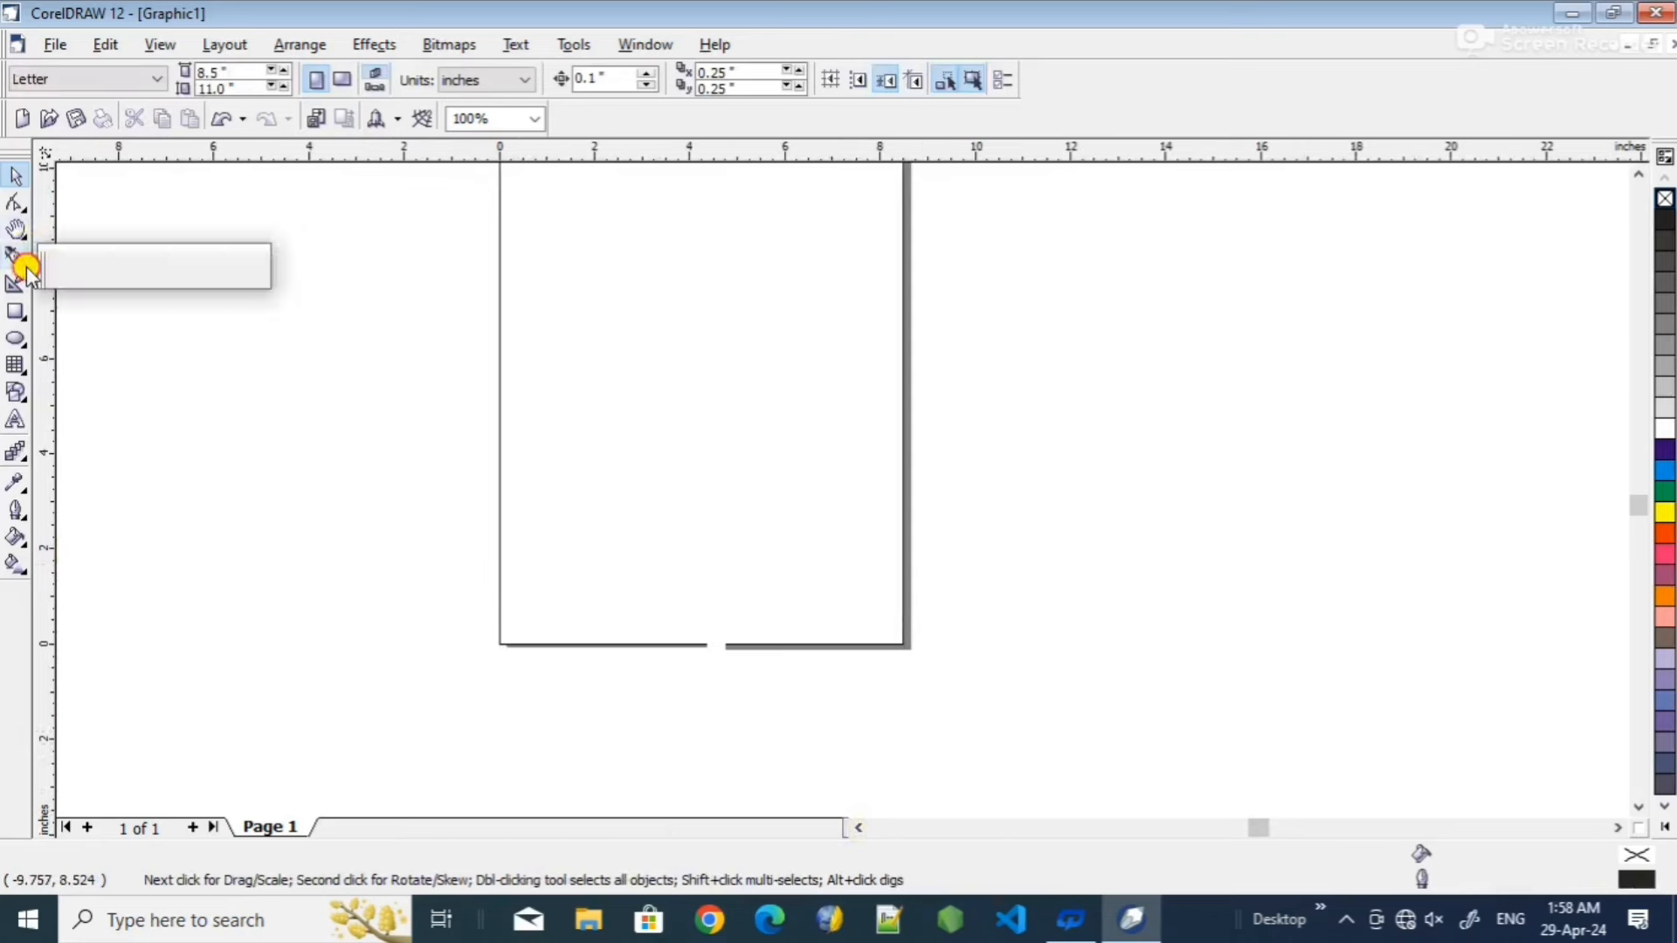
{"action": "left_click", "coordinate": [26, 263]}
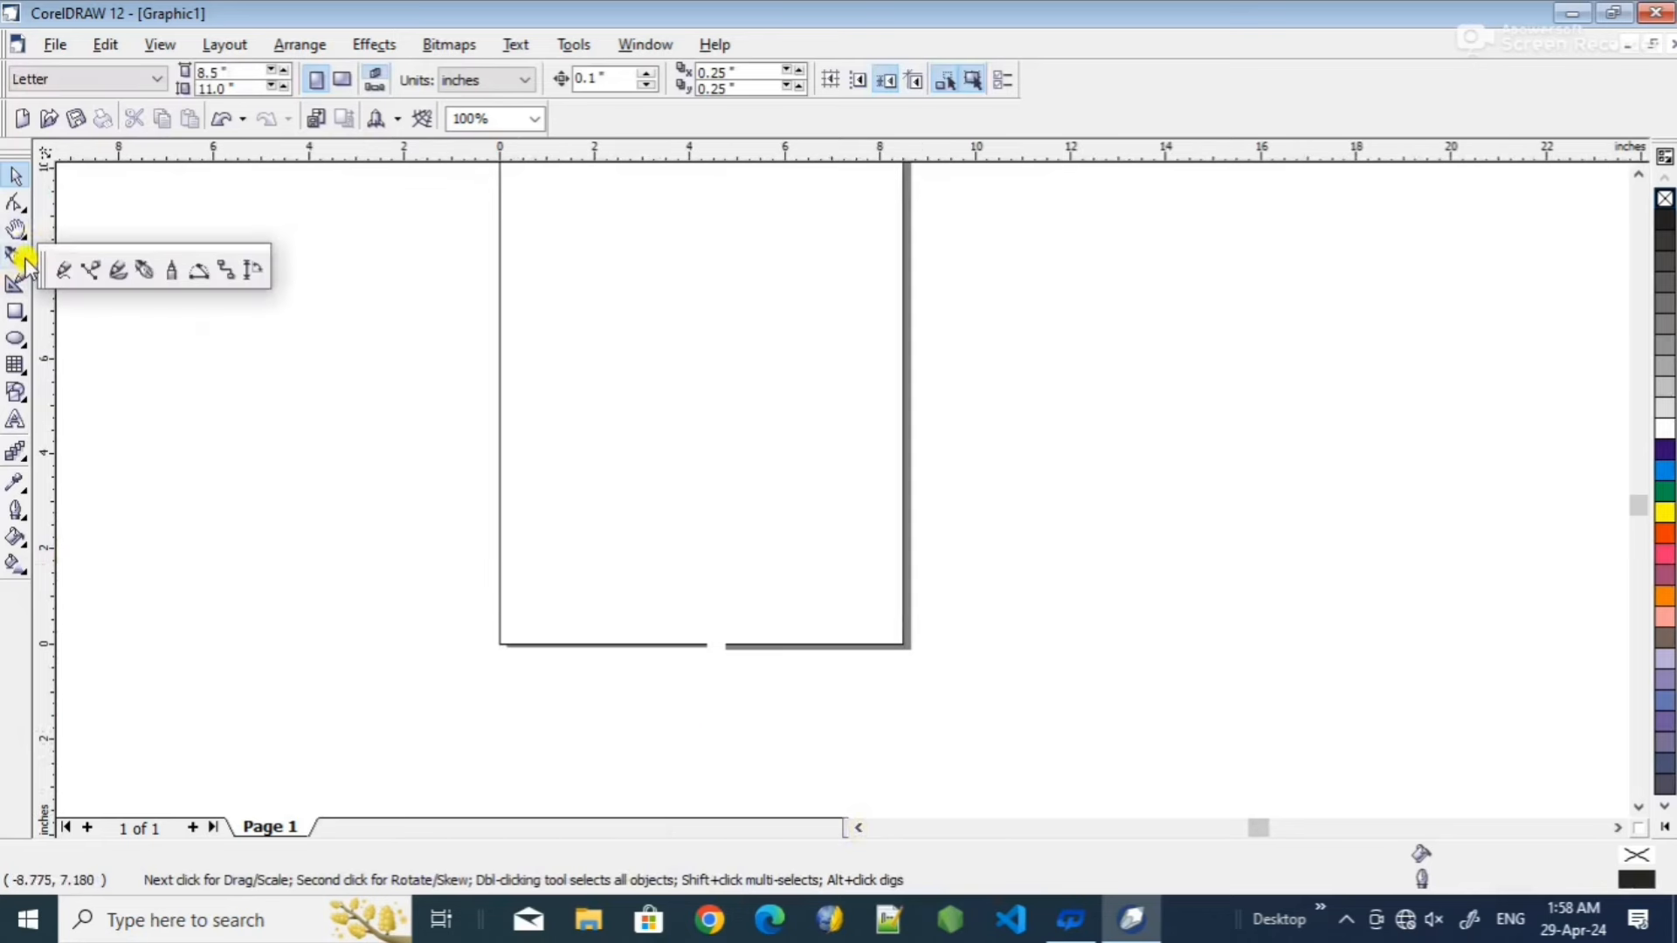
{"action": "left_click", "coordinate": [174, 273]}
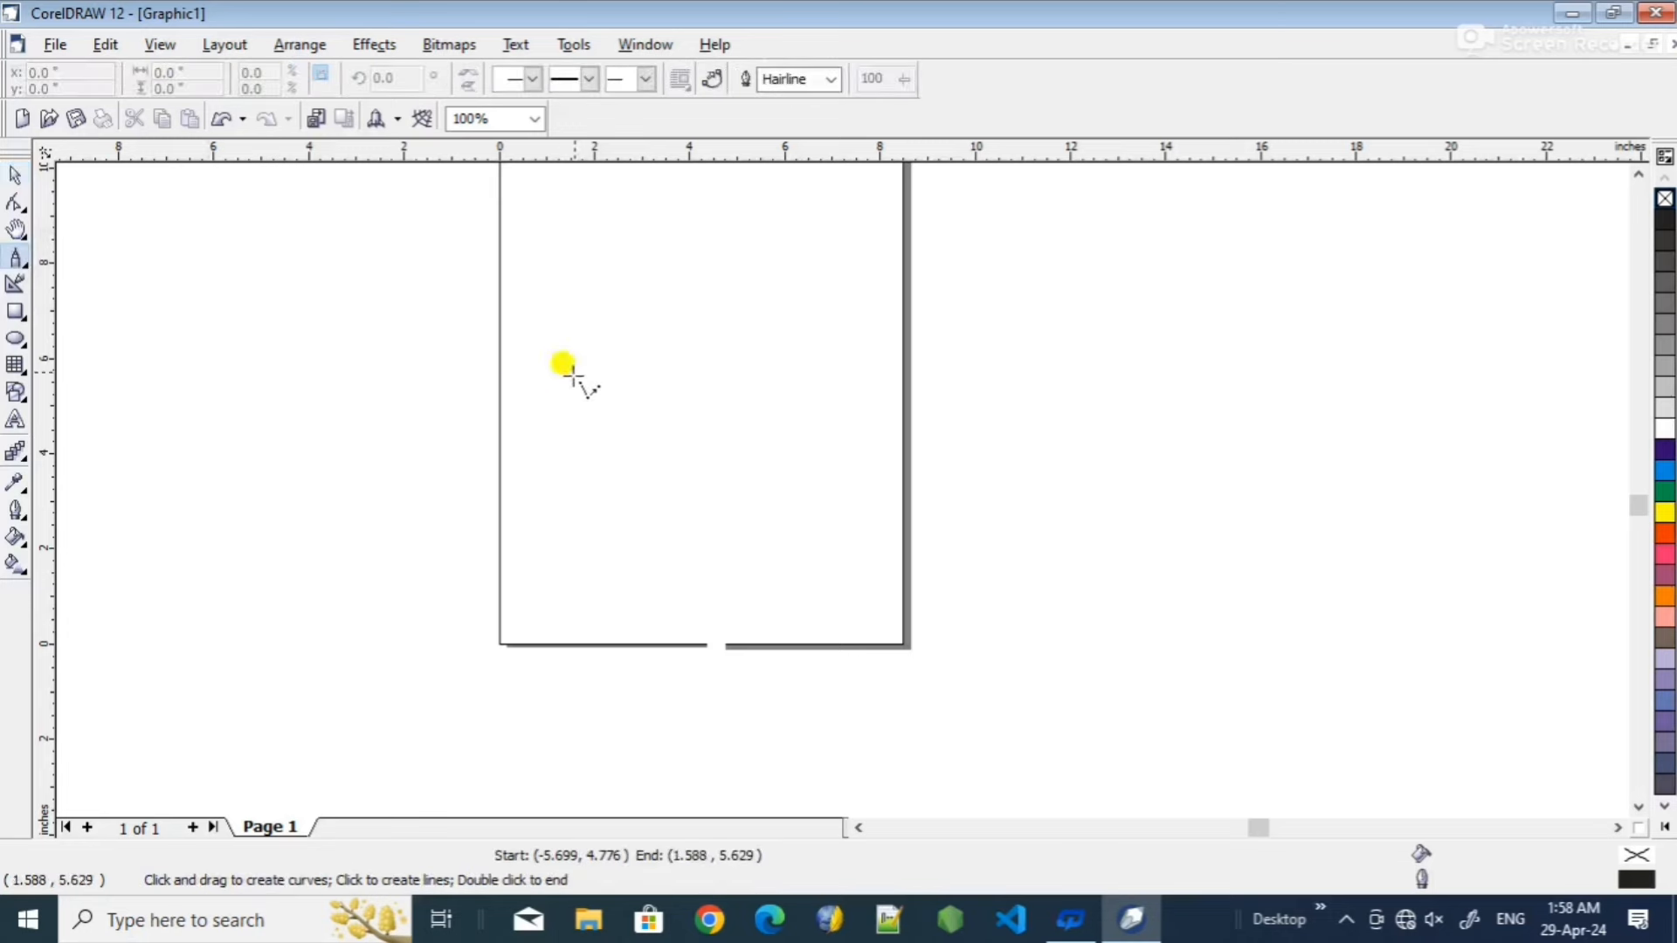
{"action": "left_click", "coordinate": [619, 317]}
{"action": "left_click", "coordinate": [382, 476]}
{"action": "left_click", "coordinate": [630, 623]}
{"action": "left_click", "coordinate": [921, 594]}
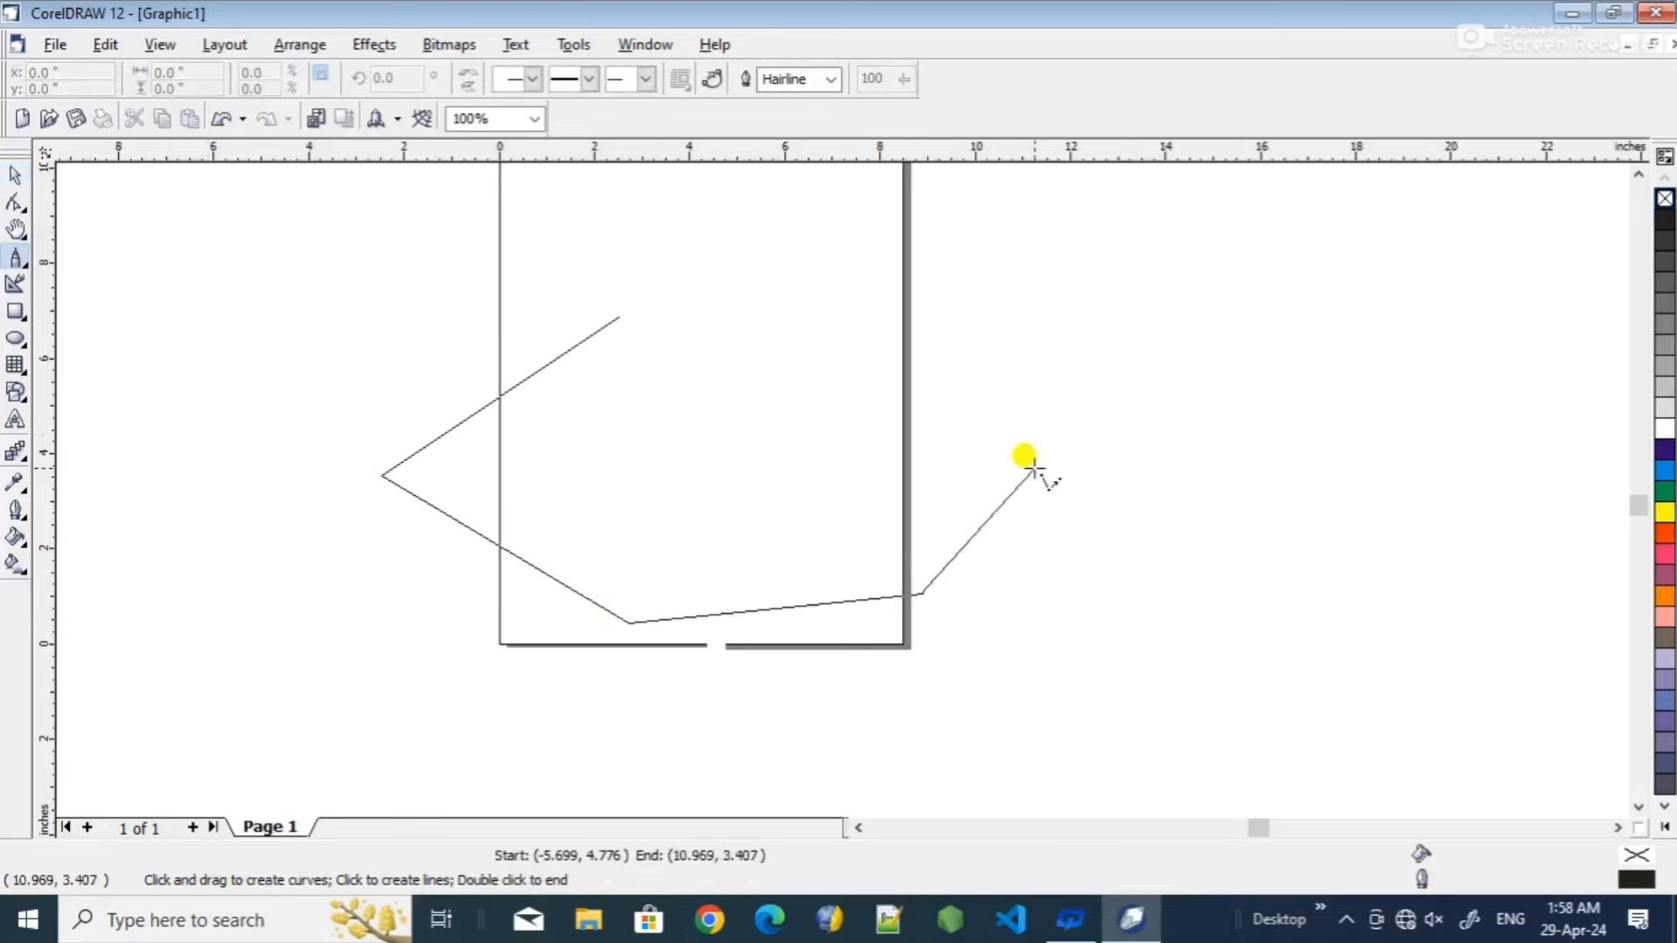
{"action": "left_click", "coordinate": [1054, 435]}
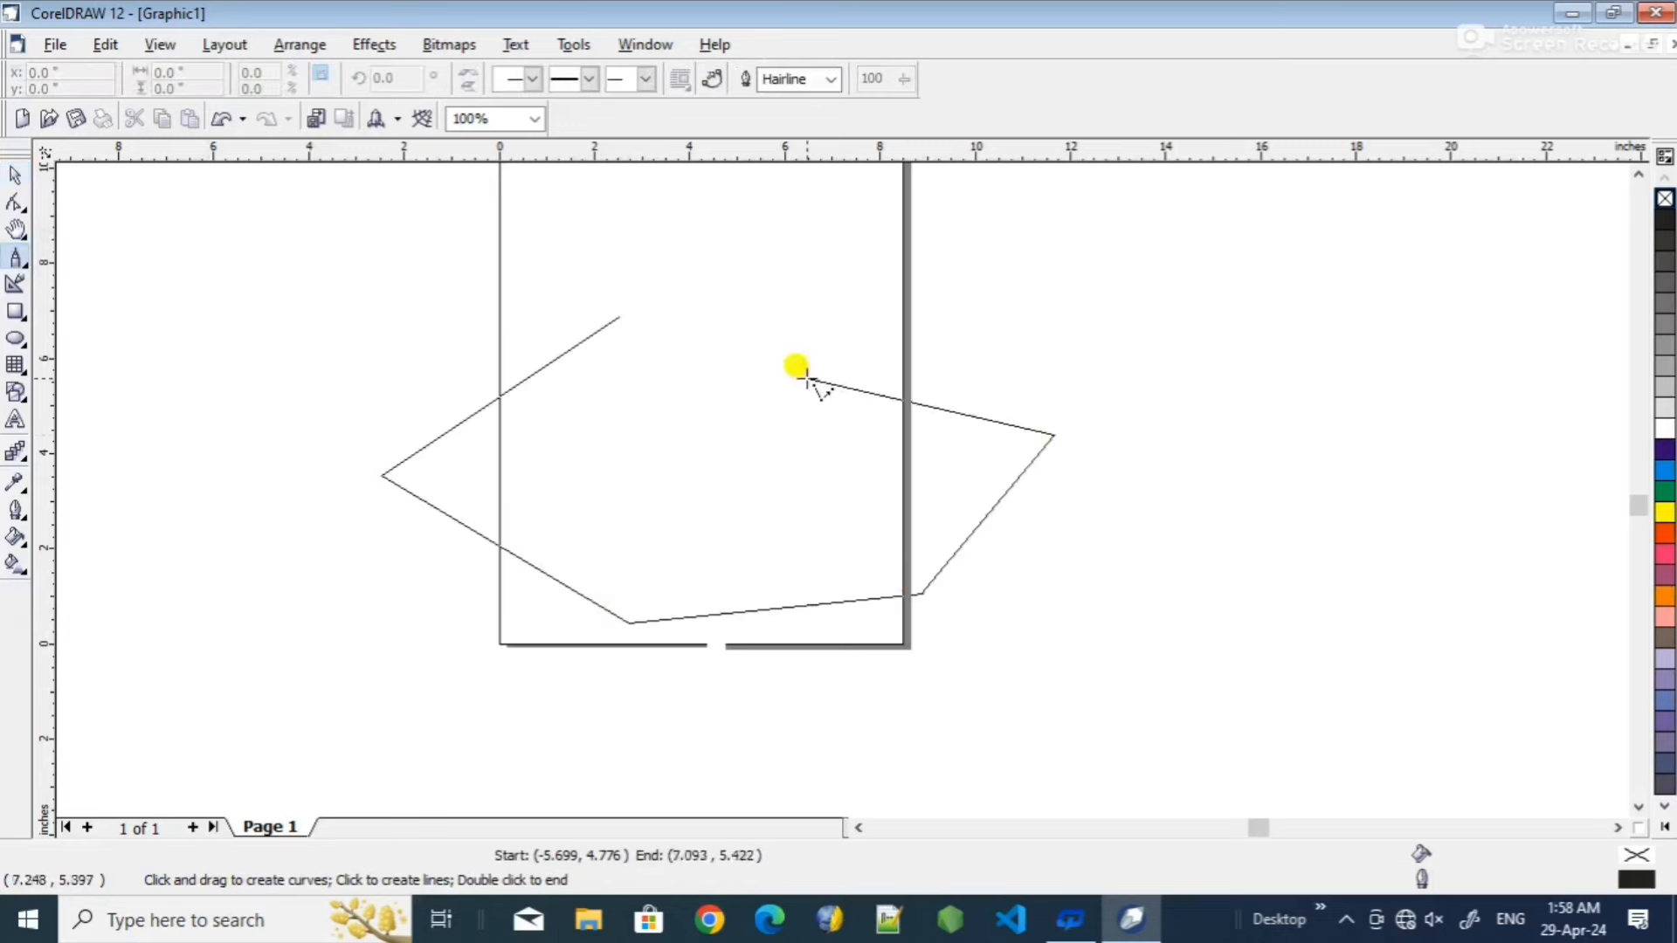
{"action": "double_click", "coordinate": [619, 316]}
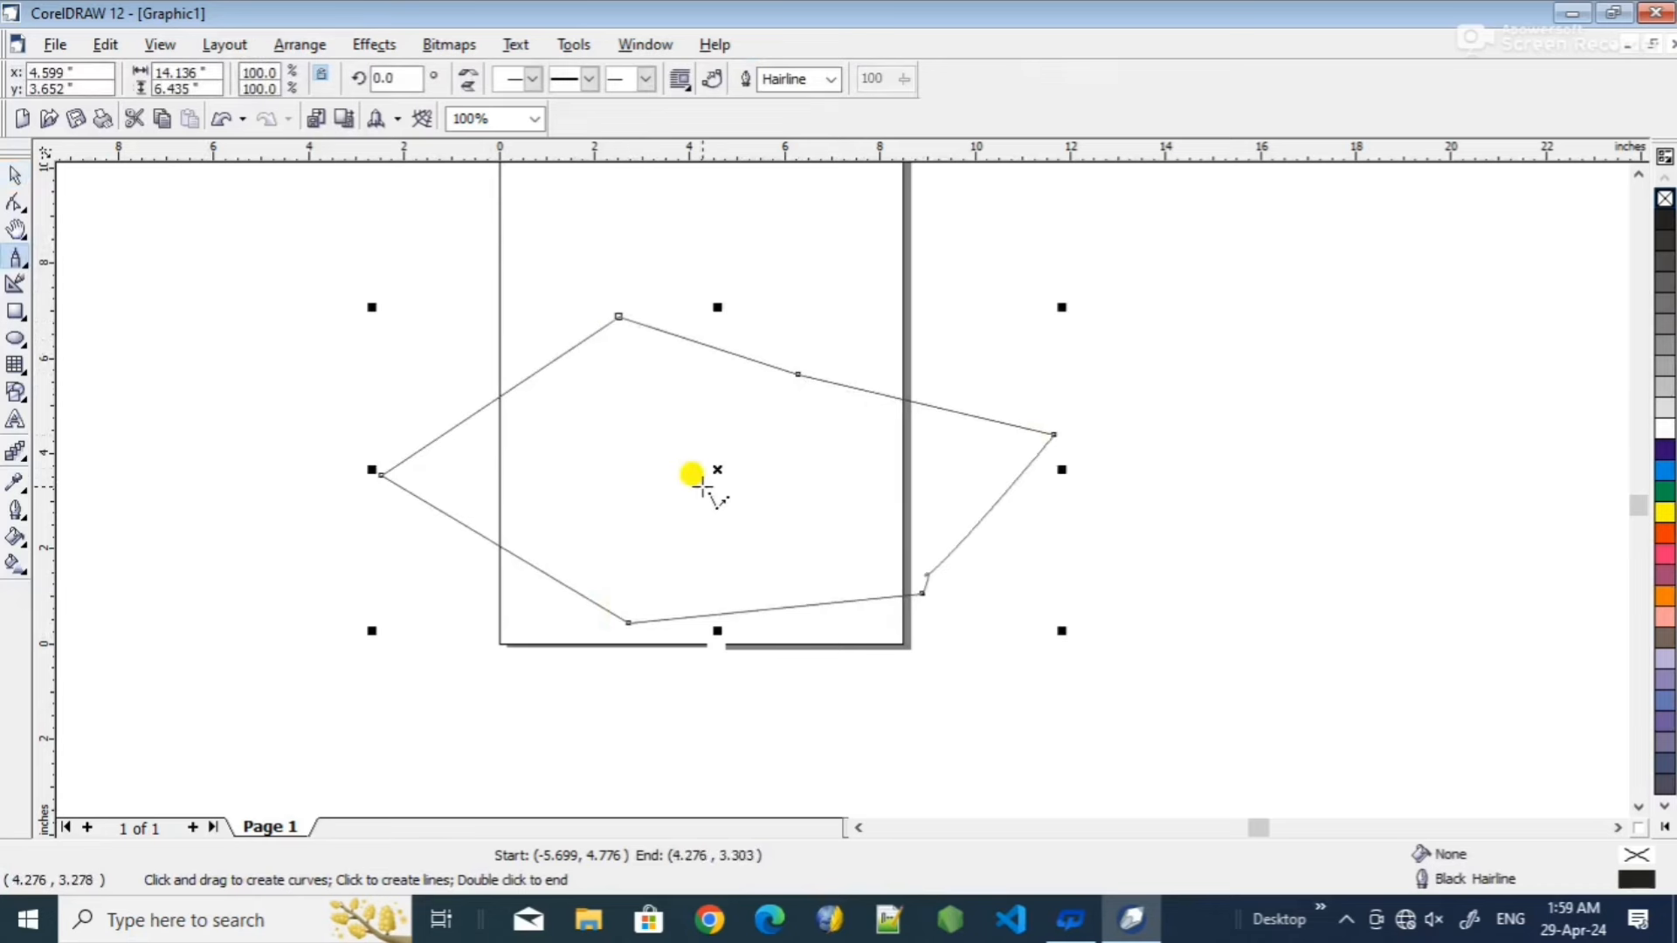
- Draw two U-shaped 3 Point Curves, about 5.3 by 3.3 inches left of the page and 6.5 by 5.4 inches right of it
{"action": "left_click", "coordinate": [26, 264]}
{"action": "left_click", "coordinate": [26, 264]}
{"action": "left_click", "coordinate": [21, 262]}
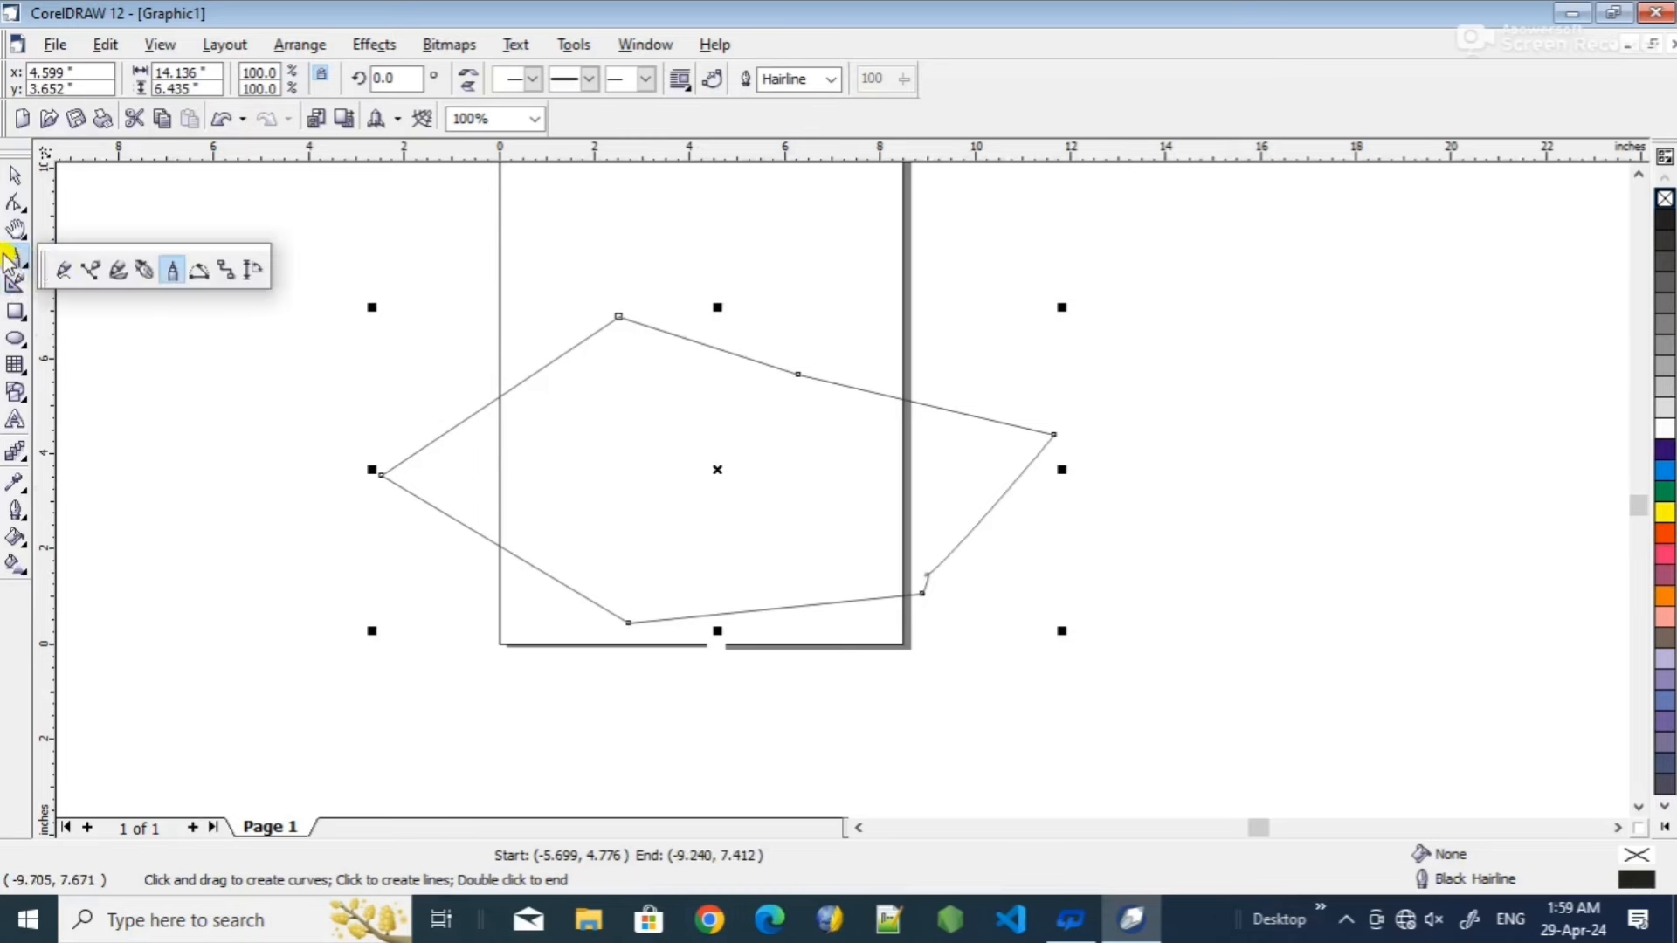
{"action": "left_click", "coordinate": [199, 271]}
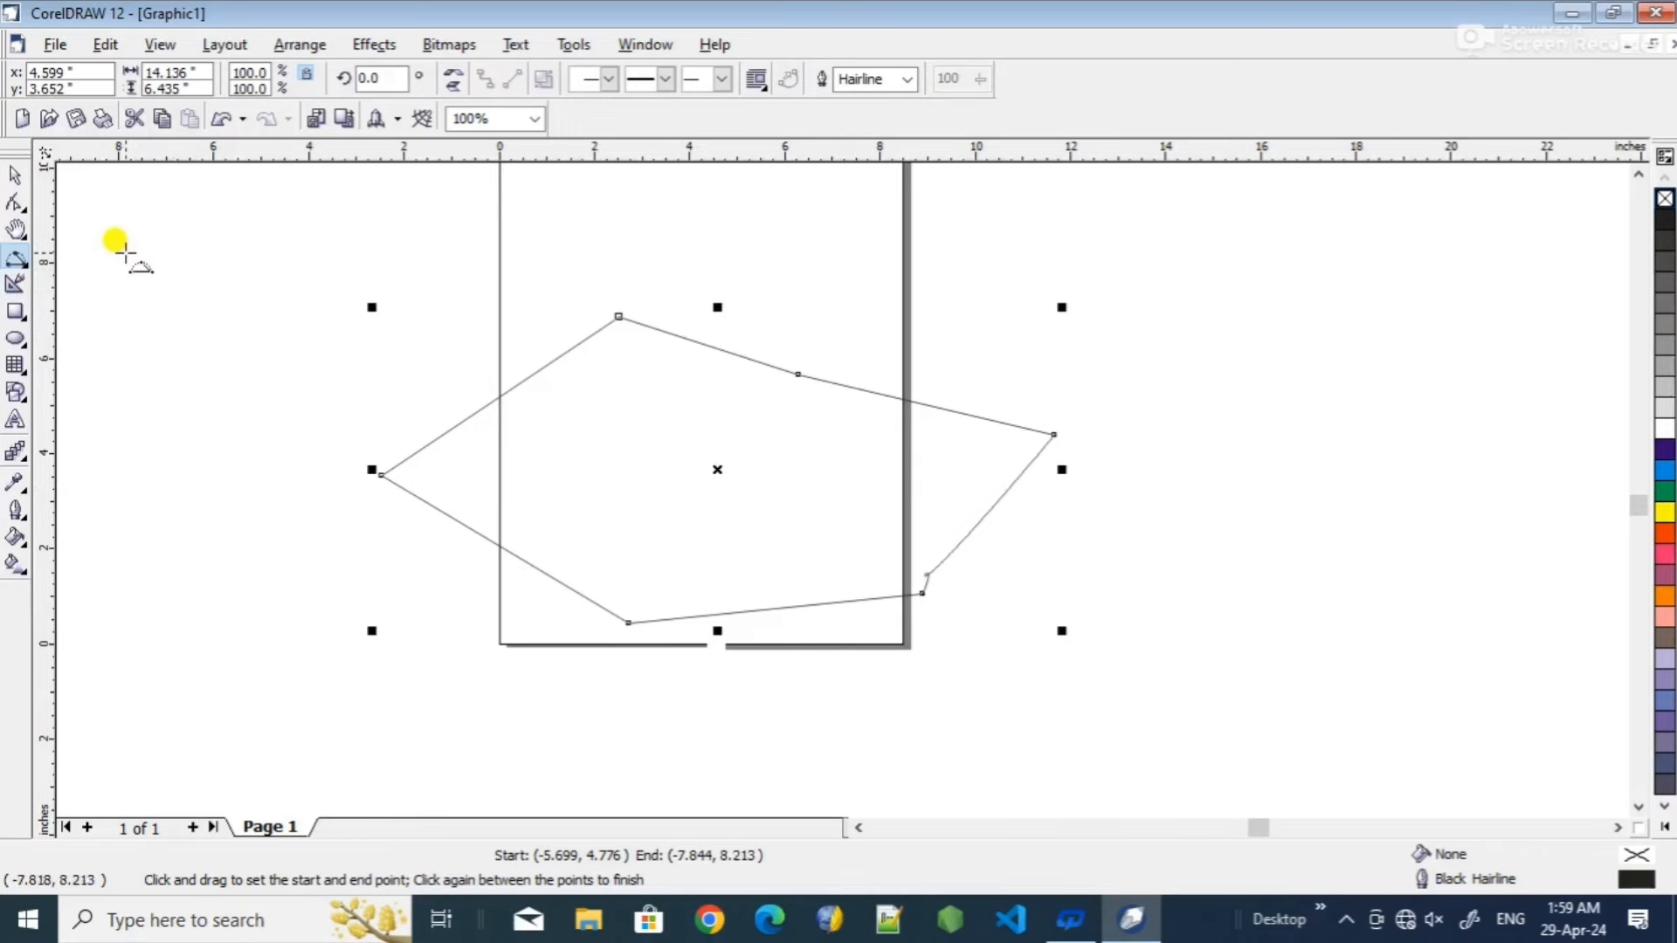
{"action": "left_click_drag", "start_coordinate": [126, 254], "coordinate": [378, 283]}
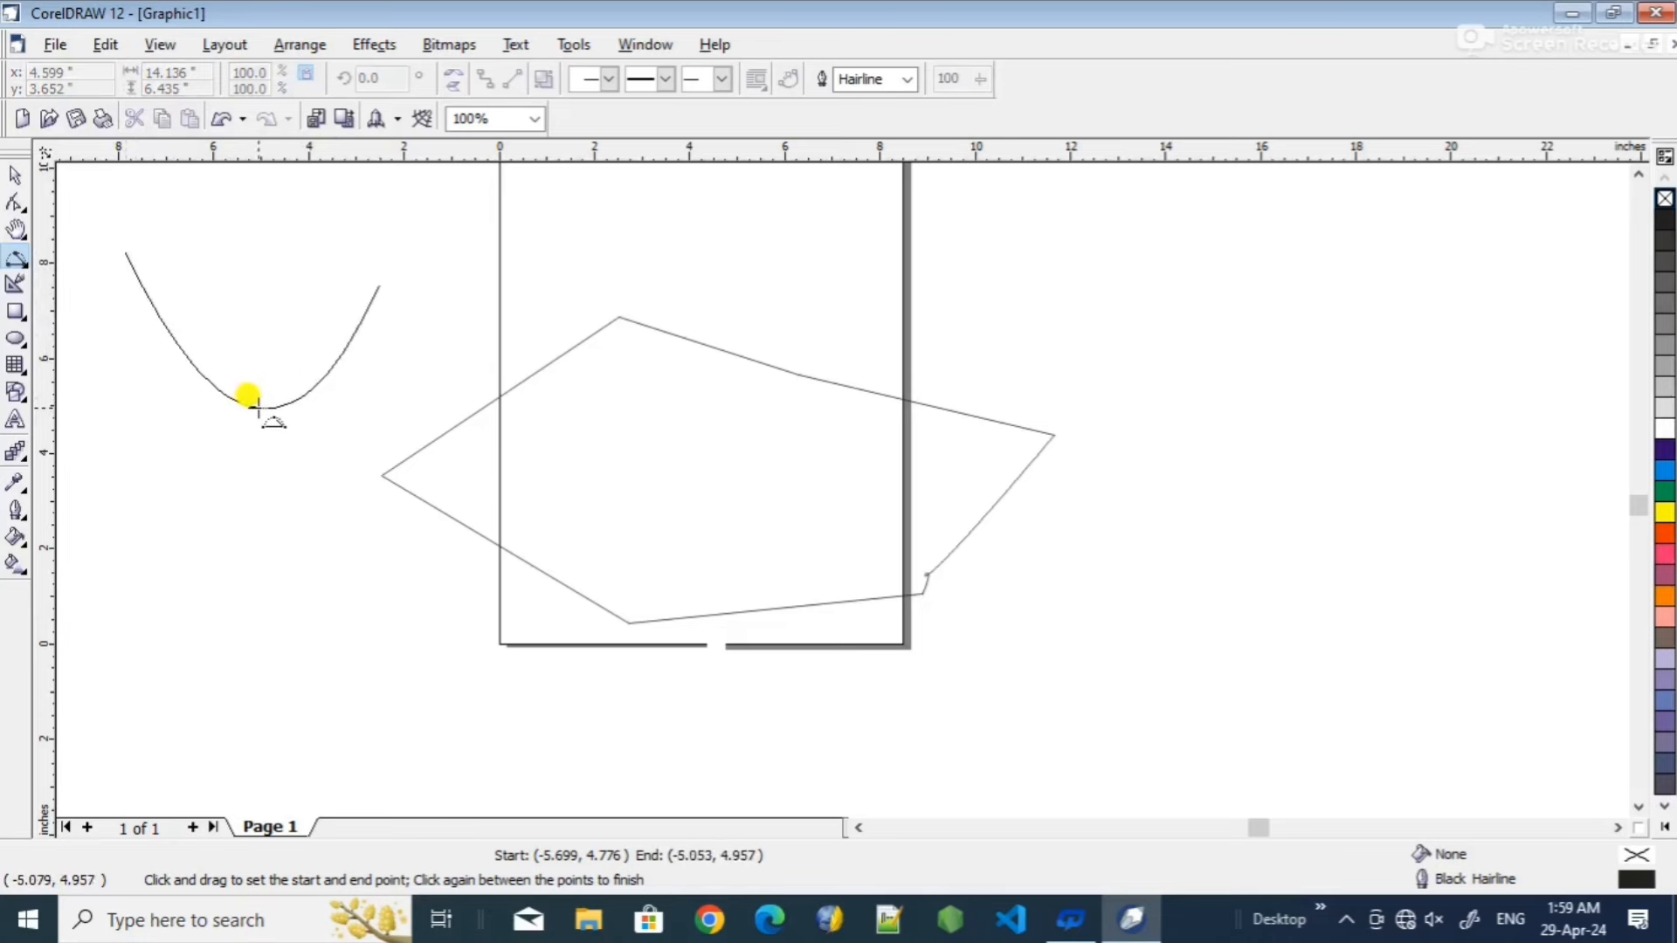
{"action": "left_click", "coordinate": [254, 403]}
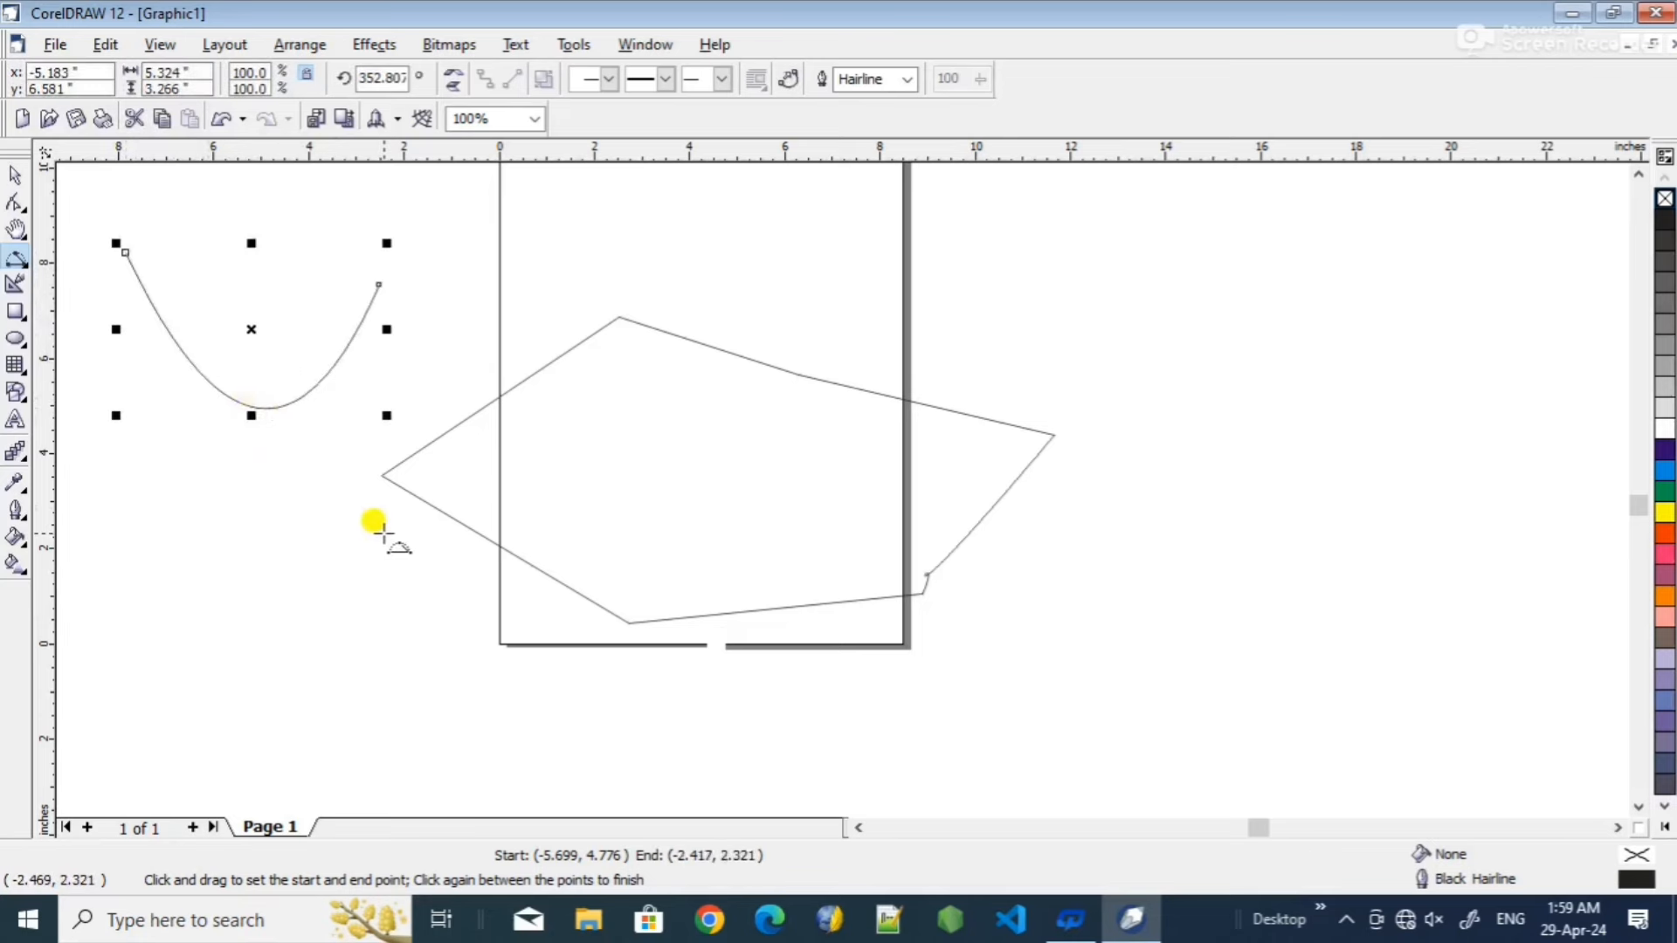
{"action": "left_click_drag", "start_coordinate": [988, 289], "coordinate": [1299, 367]}
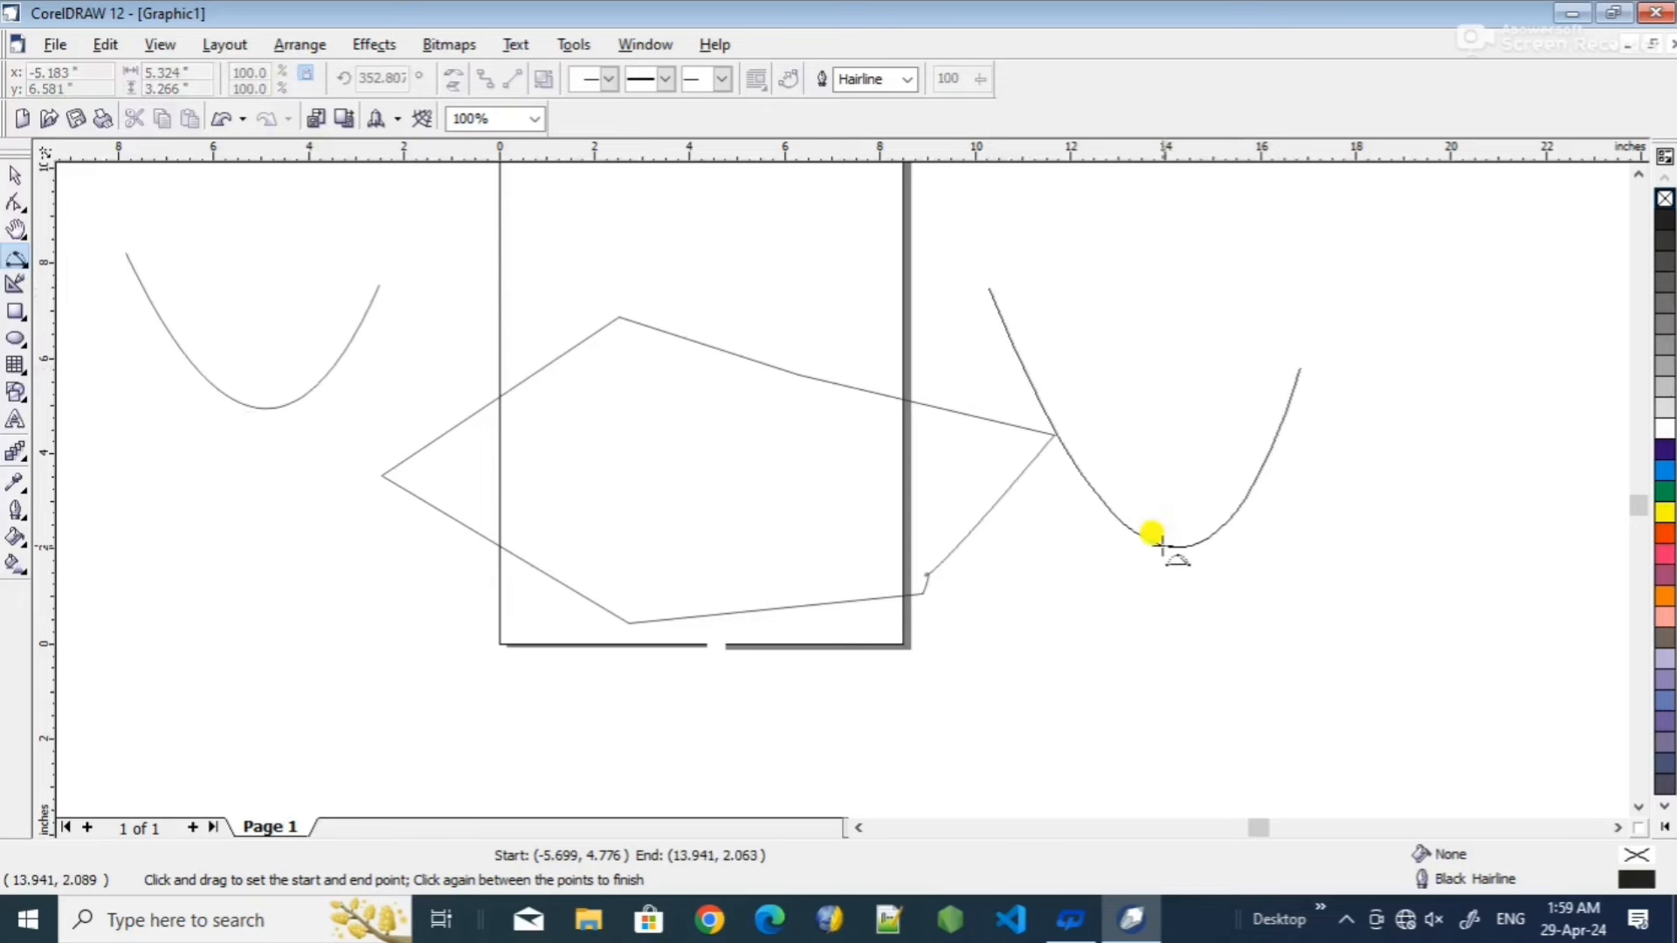
{"action": "left_click", "coordinate": [1146, 545]}
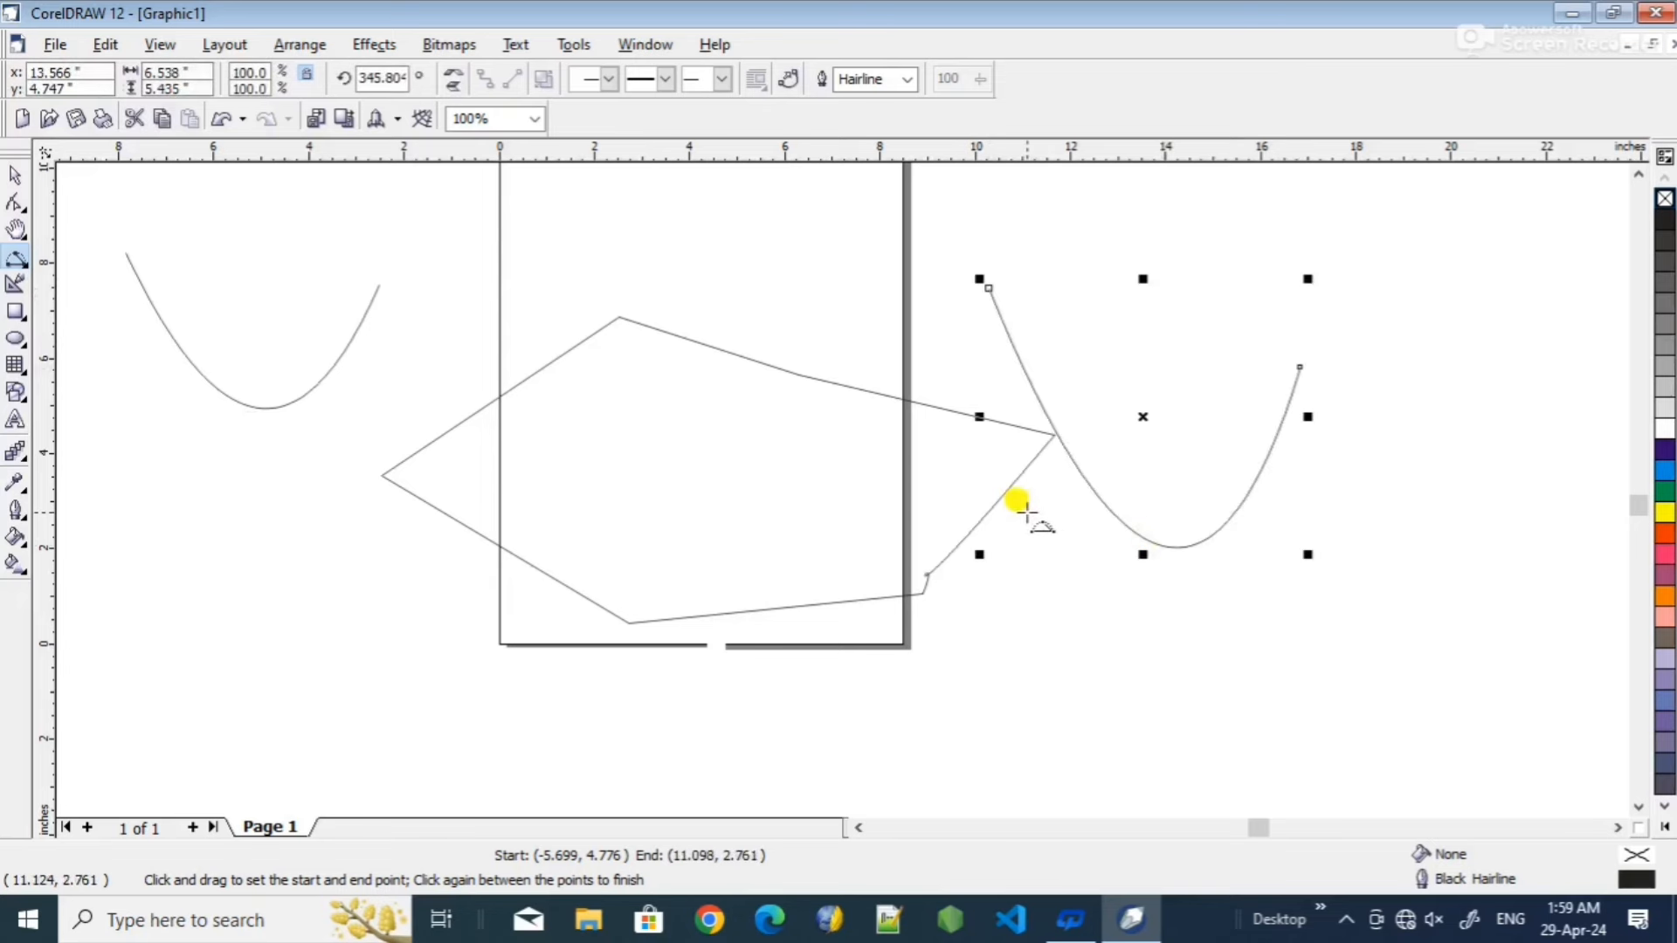
- Draw three stepped lines with the Interactive Connector tool, one left of the page and two to its right
{"action": "left_click", "coordinate": [23, 266]}
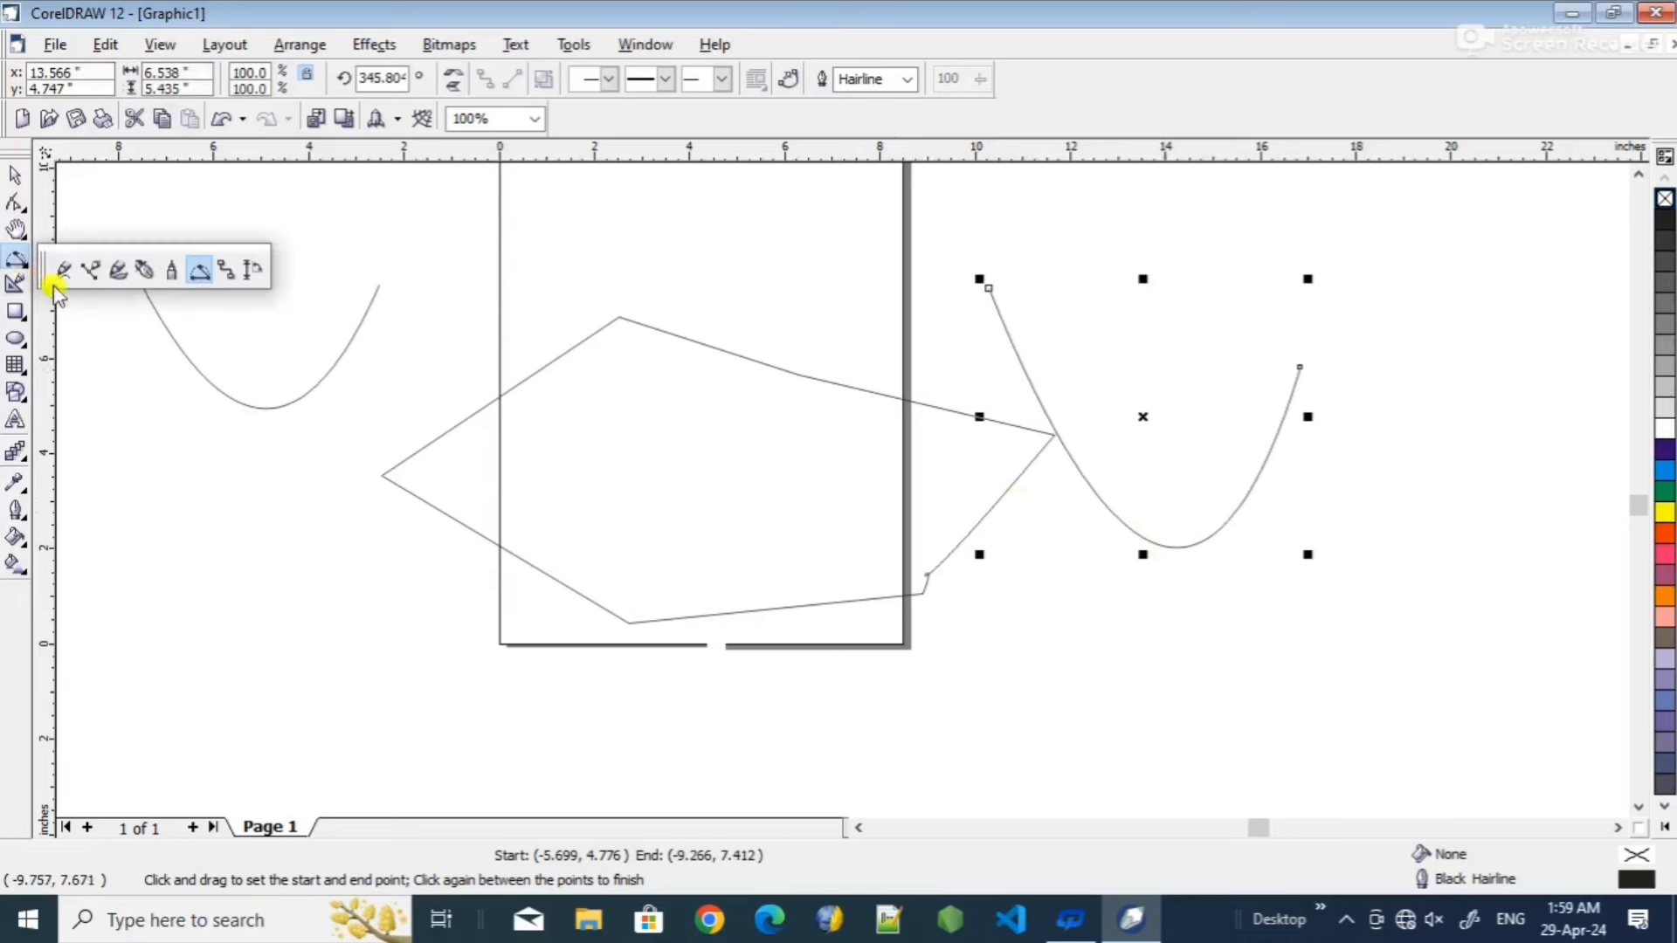
{"action": "left_click", "coordinate": [234, 273]}
{"action": "mouse_move", "coordinate": [194, 415]}
{"action": "left_mouse_down"}
{"action": "mouse_move", "coordinate": [400, 636]}
{"action": "mouse_move", "coordinate": [413, 705]}
{"action": "left_mouse_up"}
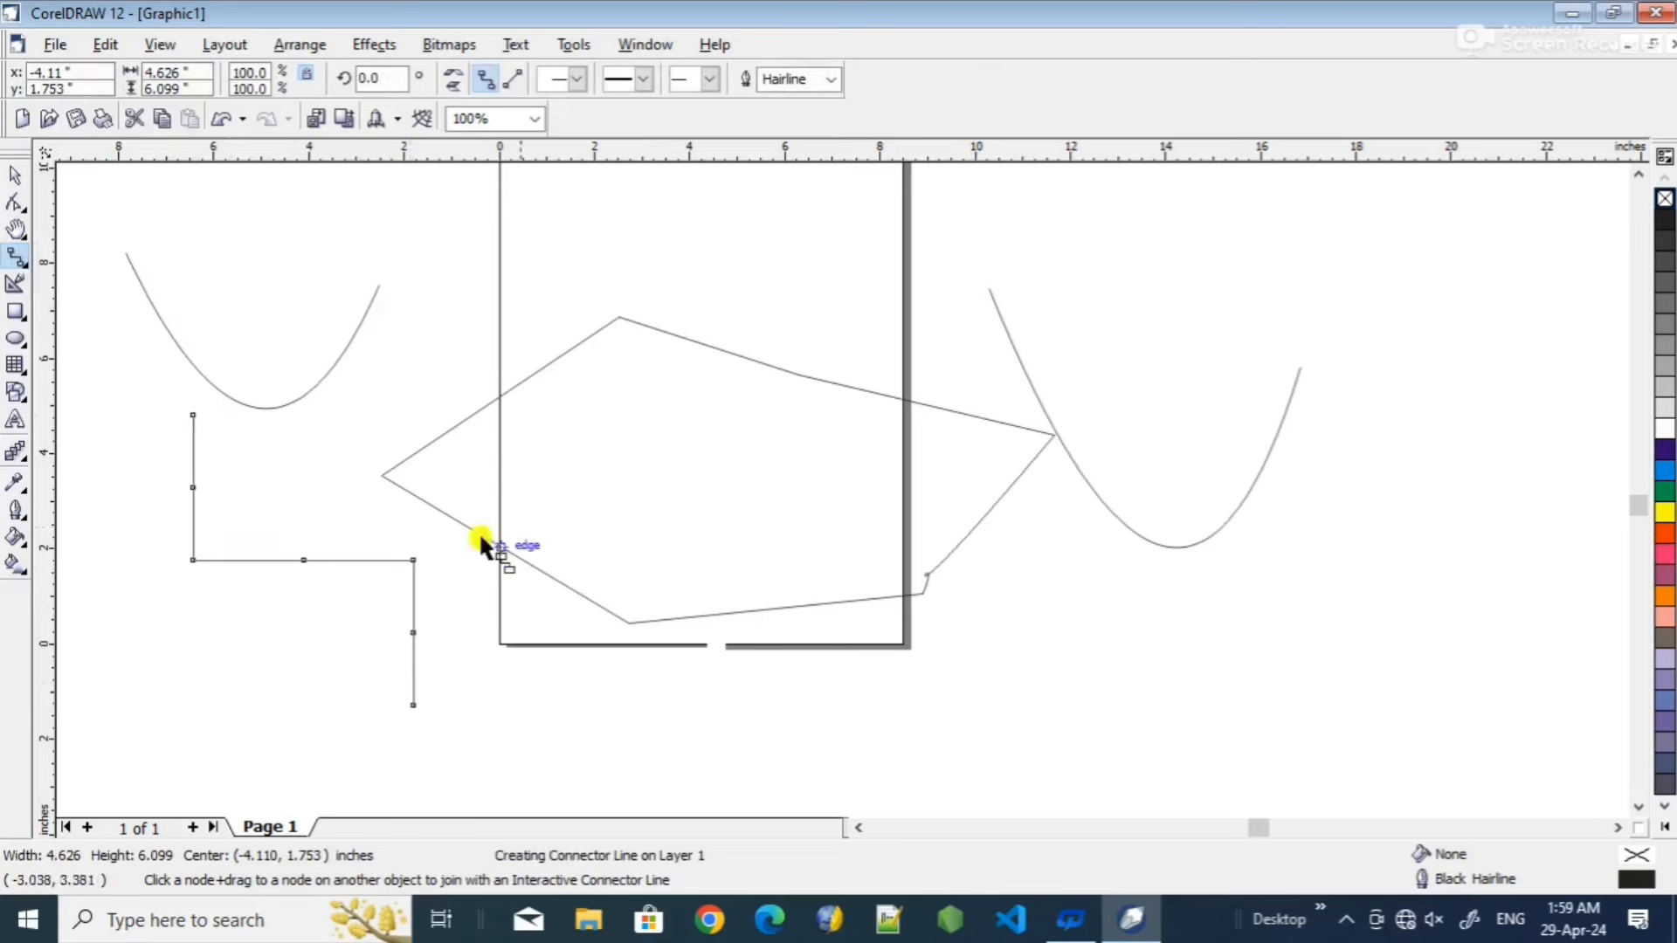
{"action": "left_click", "coordinate": [664, 481]}
{"action": "left_click_drag", "start_coordinate": [1010, 543], "coordinate": [1320, 777]}
{"action": "left_click_drag", "start_coordinate": [1417, 259], "coordinate": [1128, 480]}
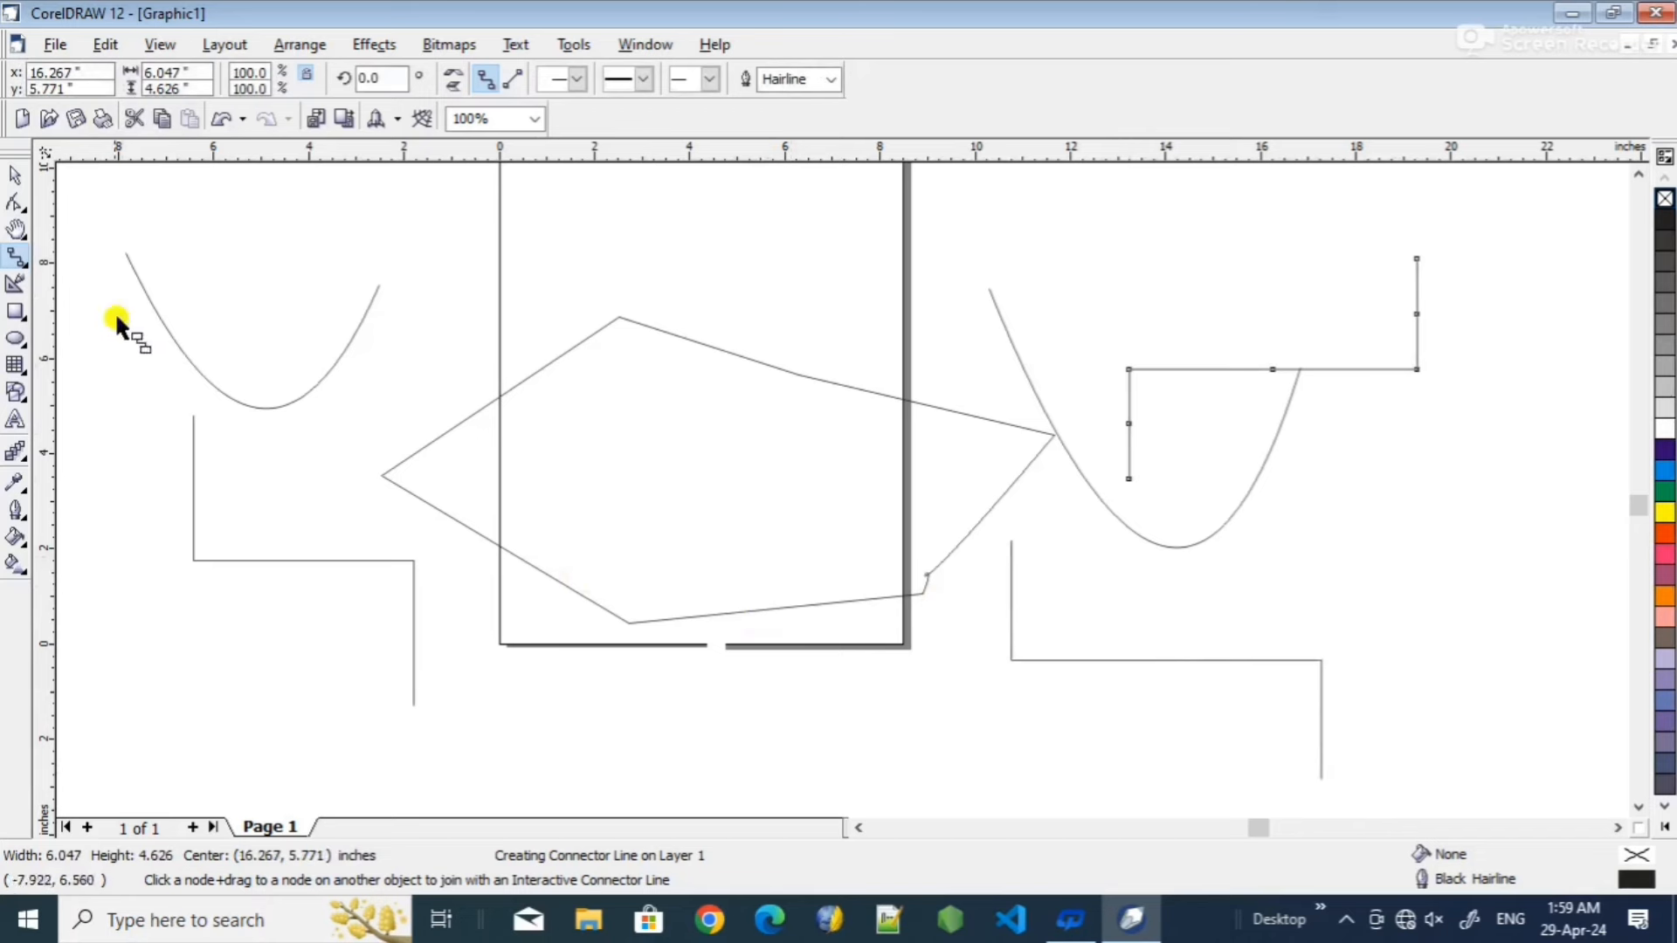
- Add two vertical dimensions, one above the left U-shaped curve and one from below the left connector to the page's upper right
{"action": "left_click", "coordinate": [24, 264]}
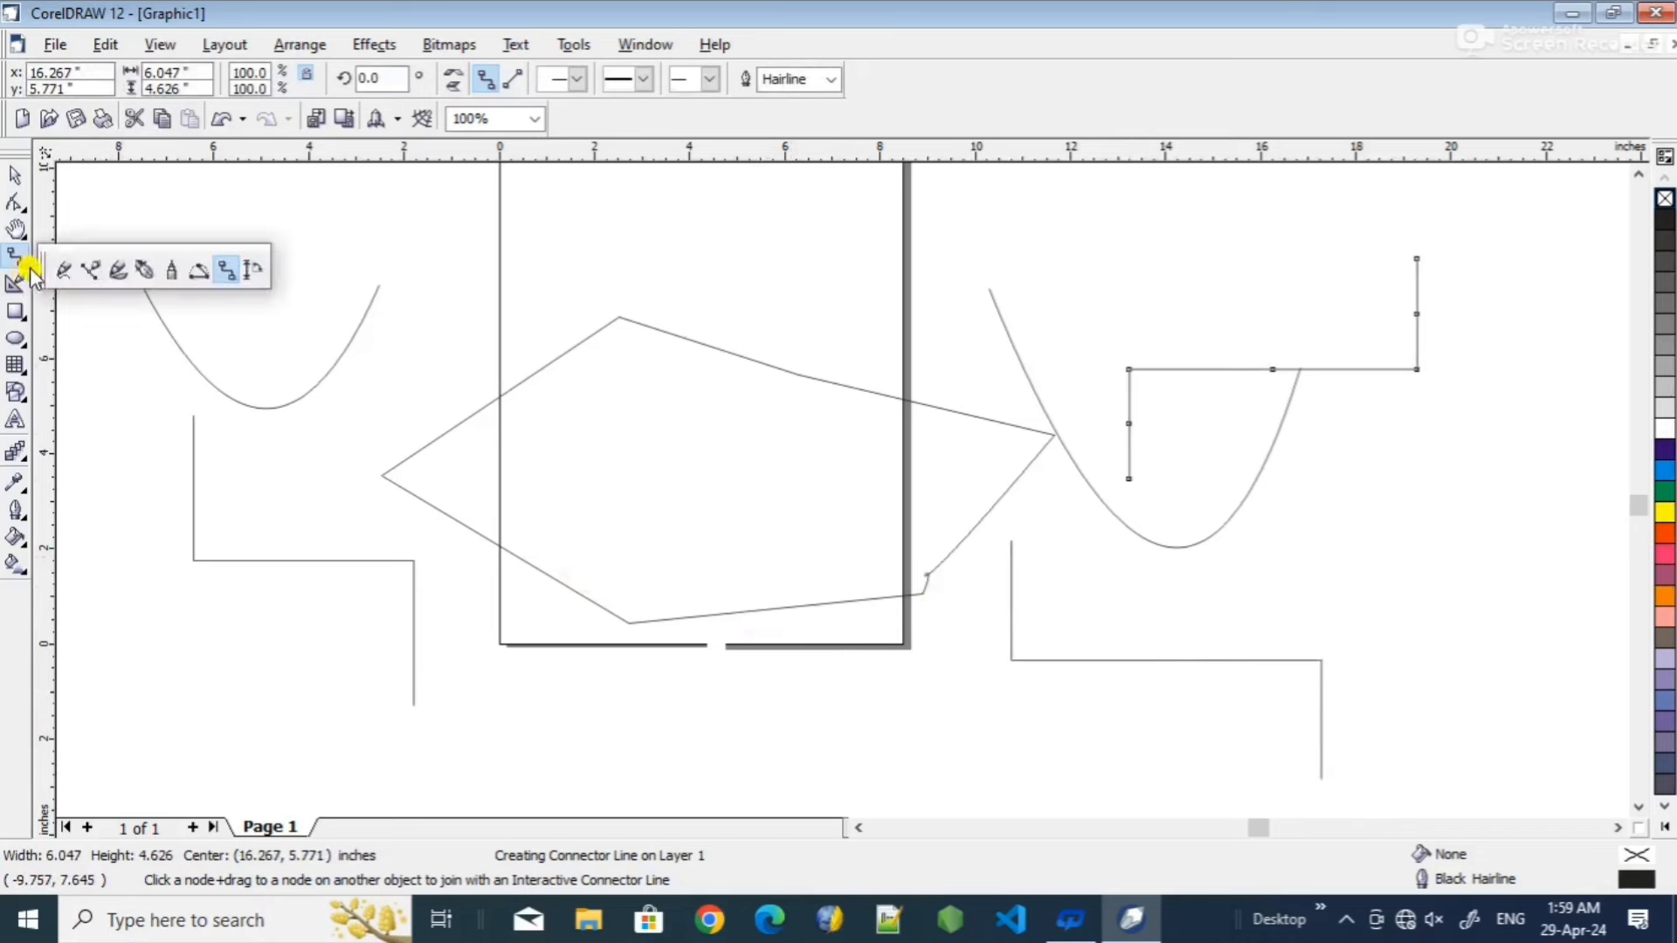
{"action": "left_click", "coordinate": [250, 272]}
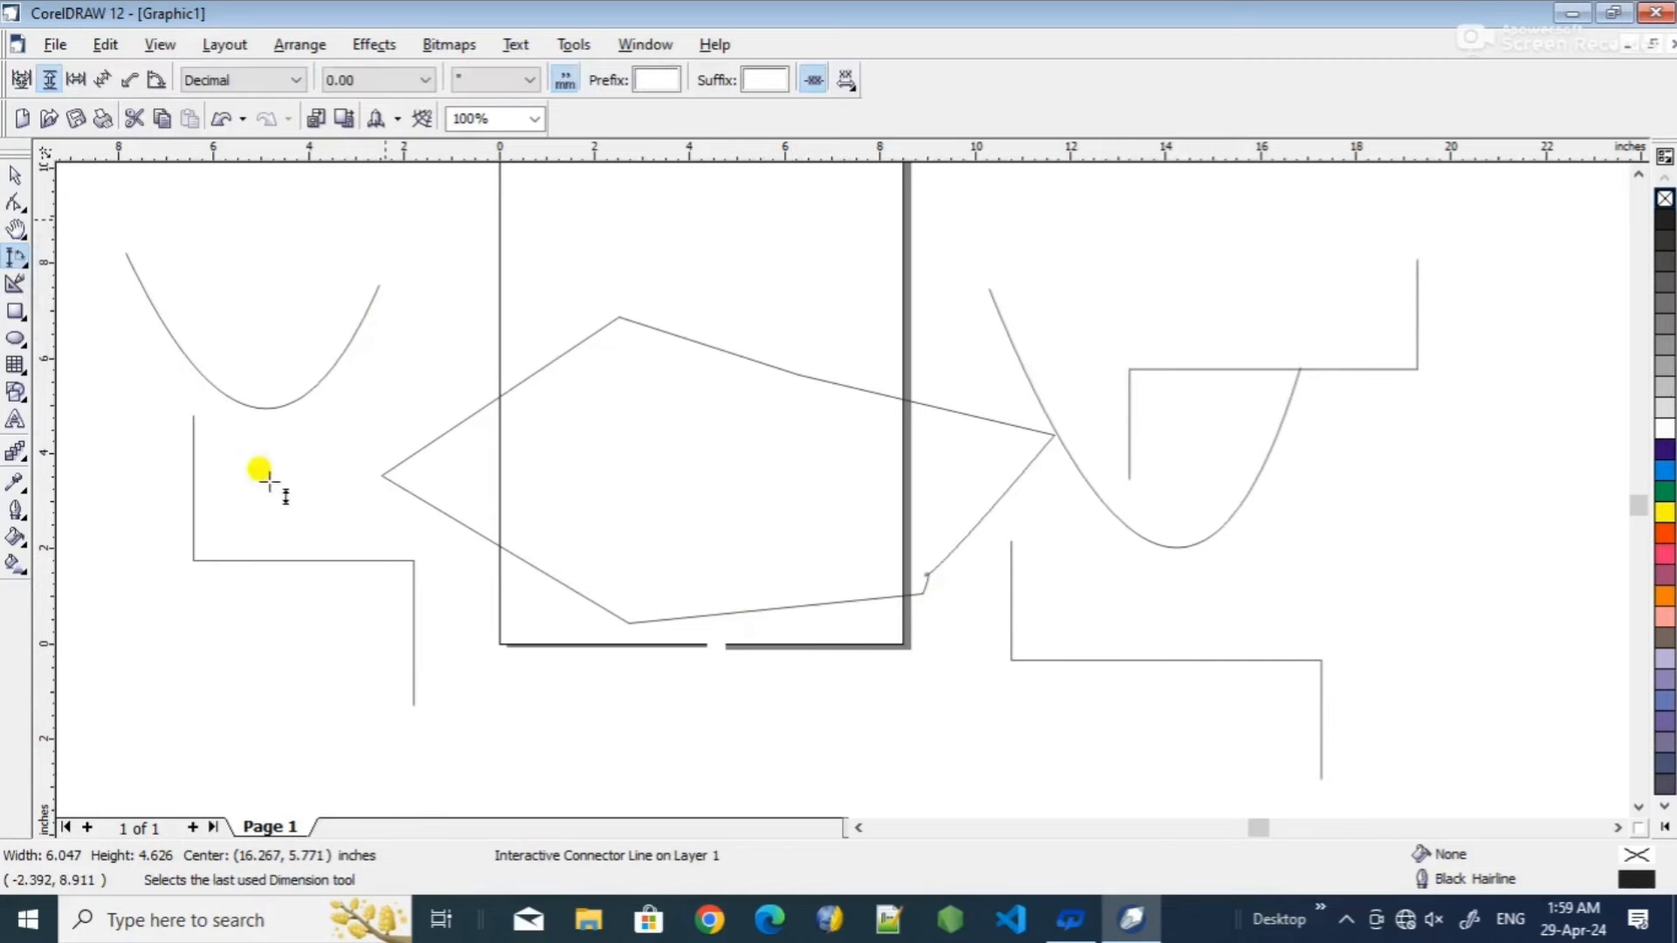
{"action": "left_click", "coordinate": [241, 507]}
{"action": "left_click", "coordinate": [241, 682]}
{"action": "left_click", "coordinate": [541, 730]}
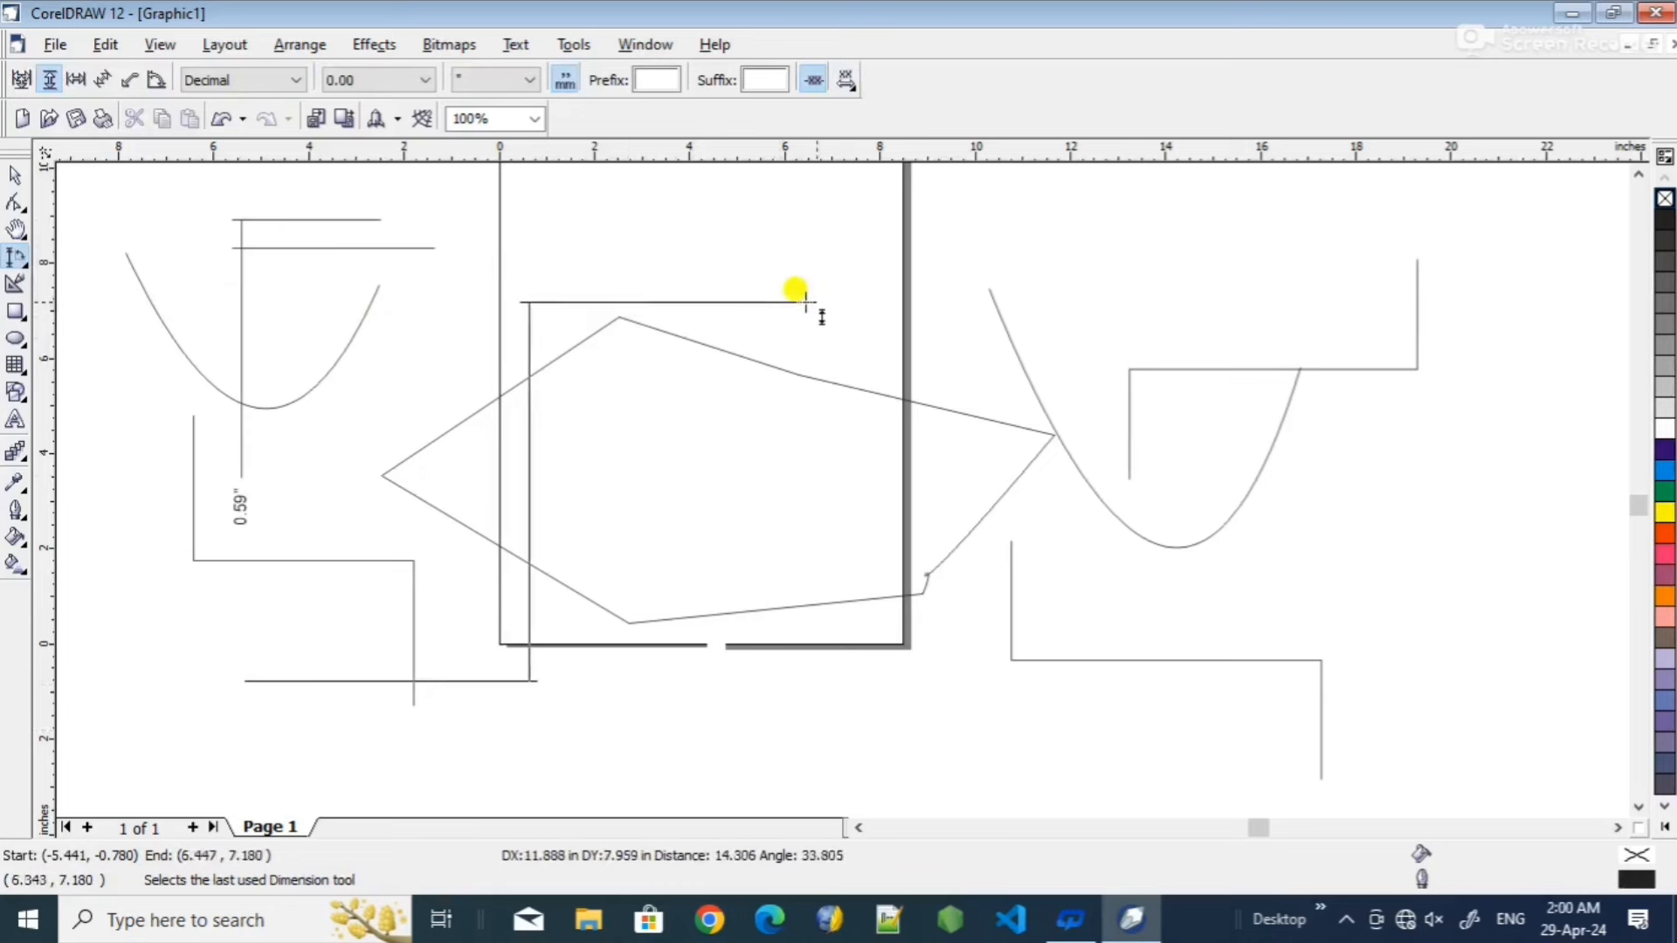
{"action": "left_click", "coordinate": [868, 300]}
{"action": "left_click", "coordinate": [545, 495]}
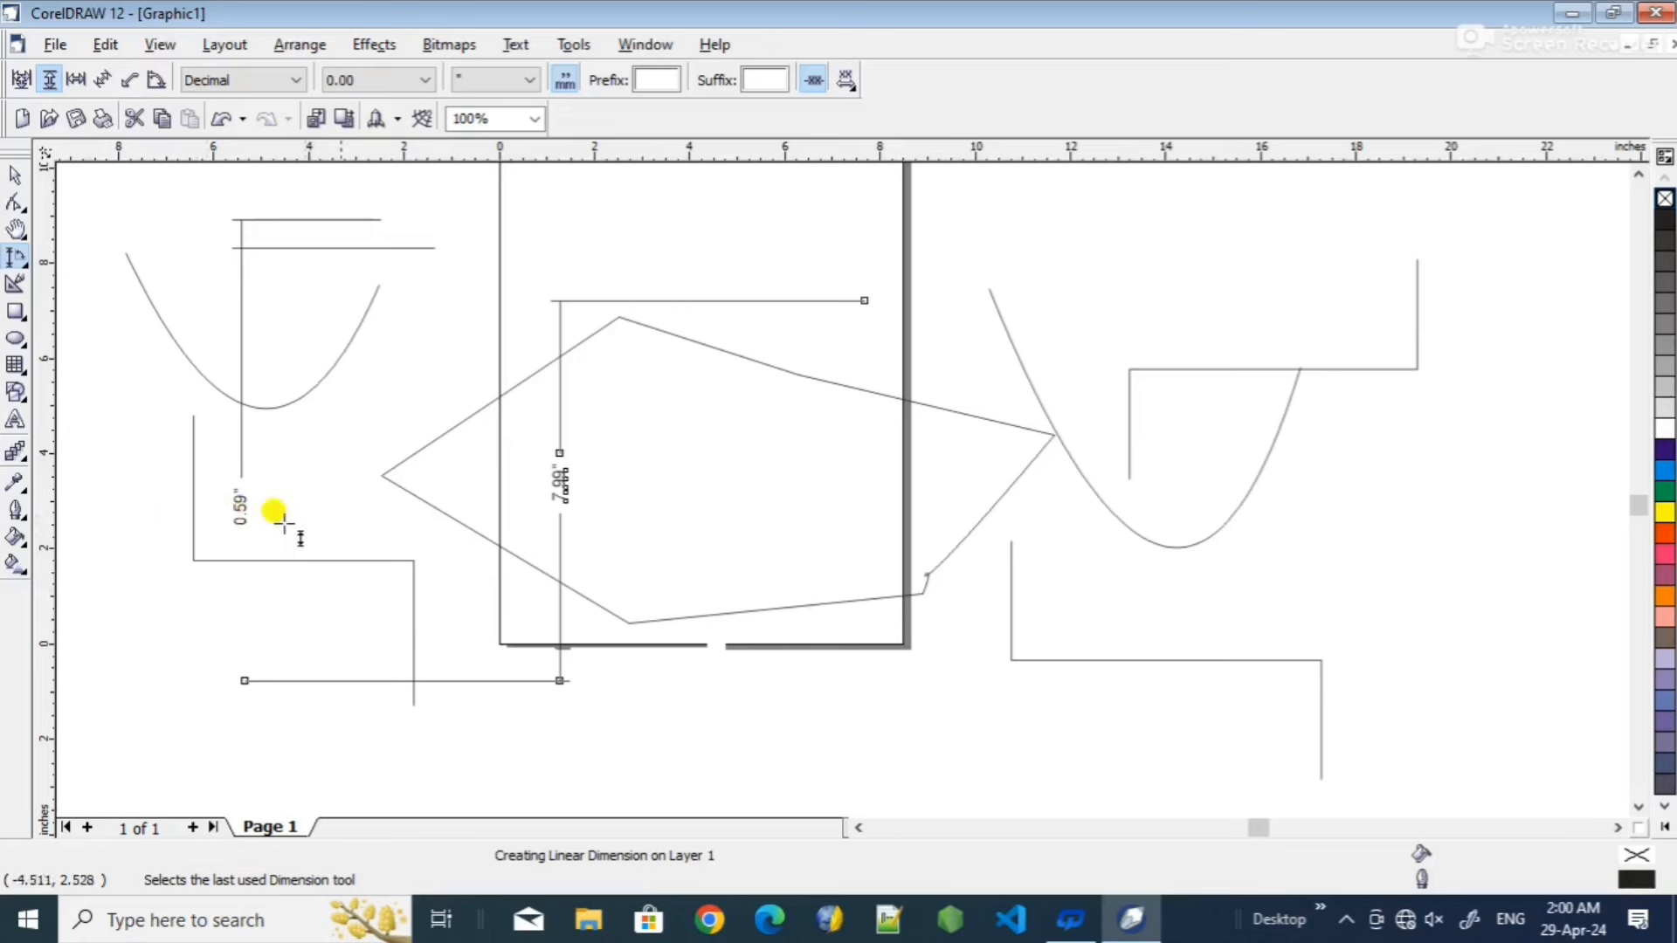
- Add a vertical dimension right of the page, starting below the upper-right stepped connector line
{"action": "left_click", "coordinate": [1401, 455]}
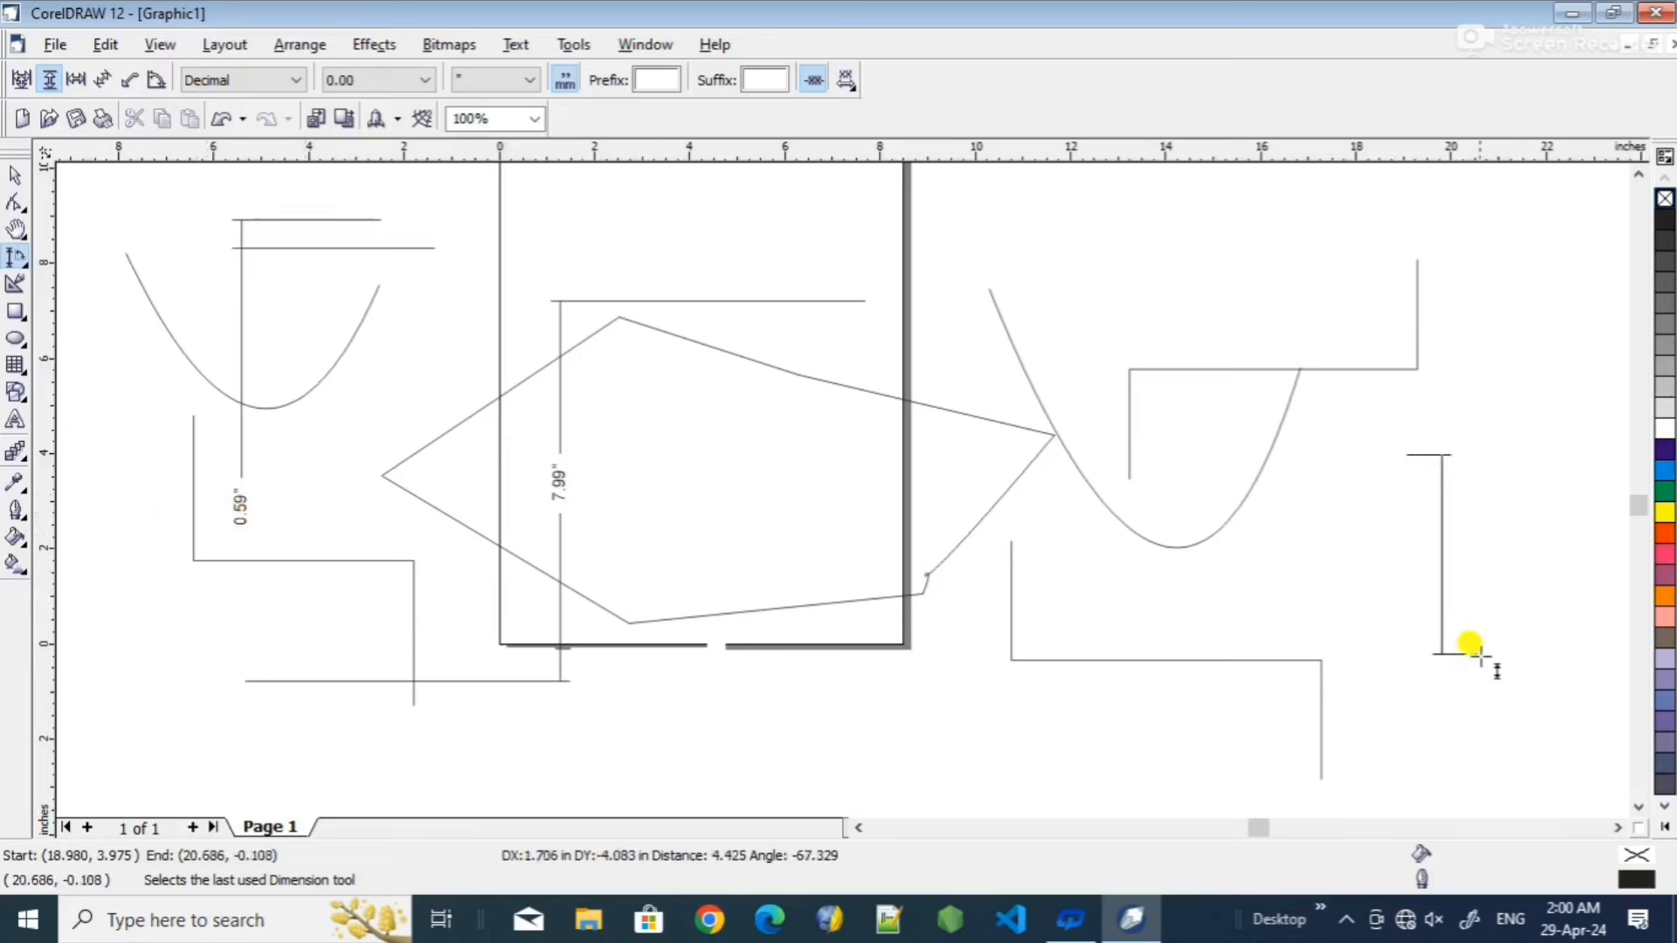
{"action": "left_click", "coordinate": [938, 712]}
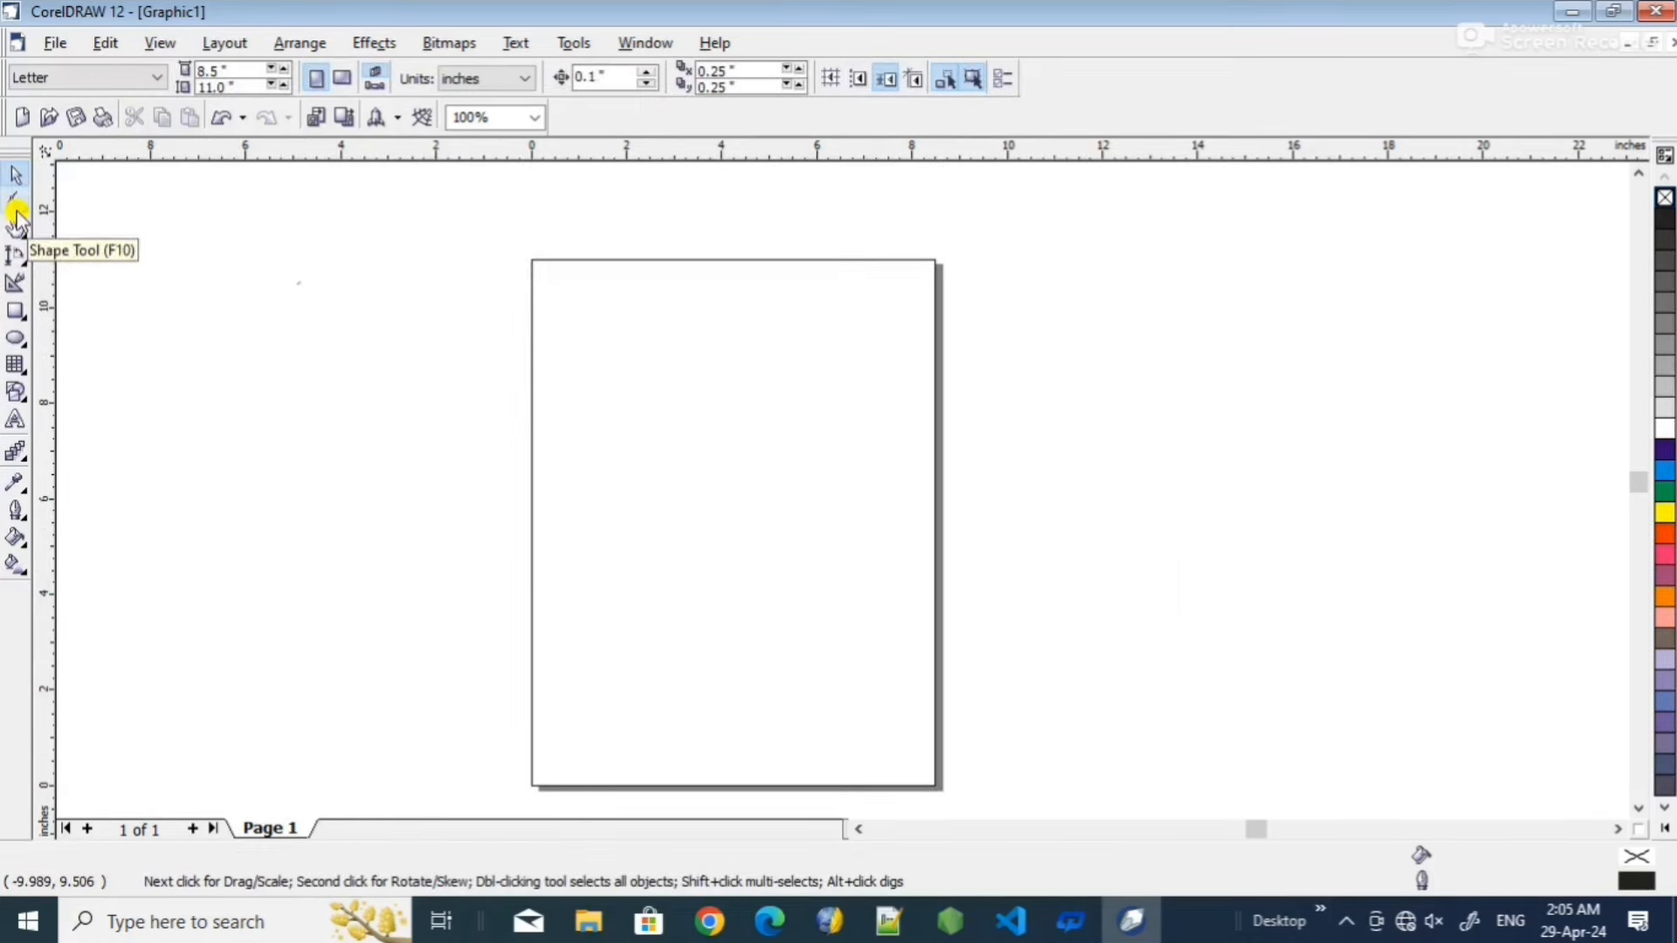
- Draw two vertical lines left of the page with the Smart Drawing tool and a rectangle about 3.4 by 2.9 inches beside them
{"action": "left_click", "coordinate": [17, 288]}
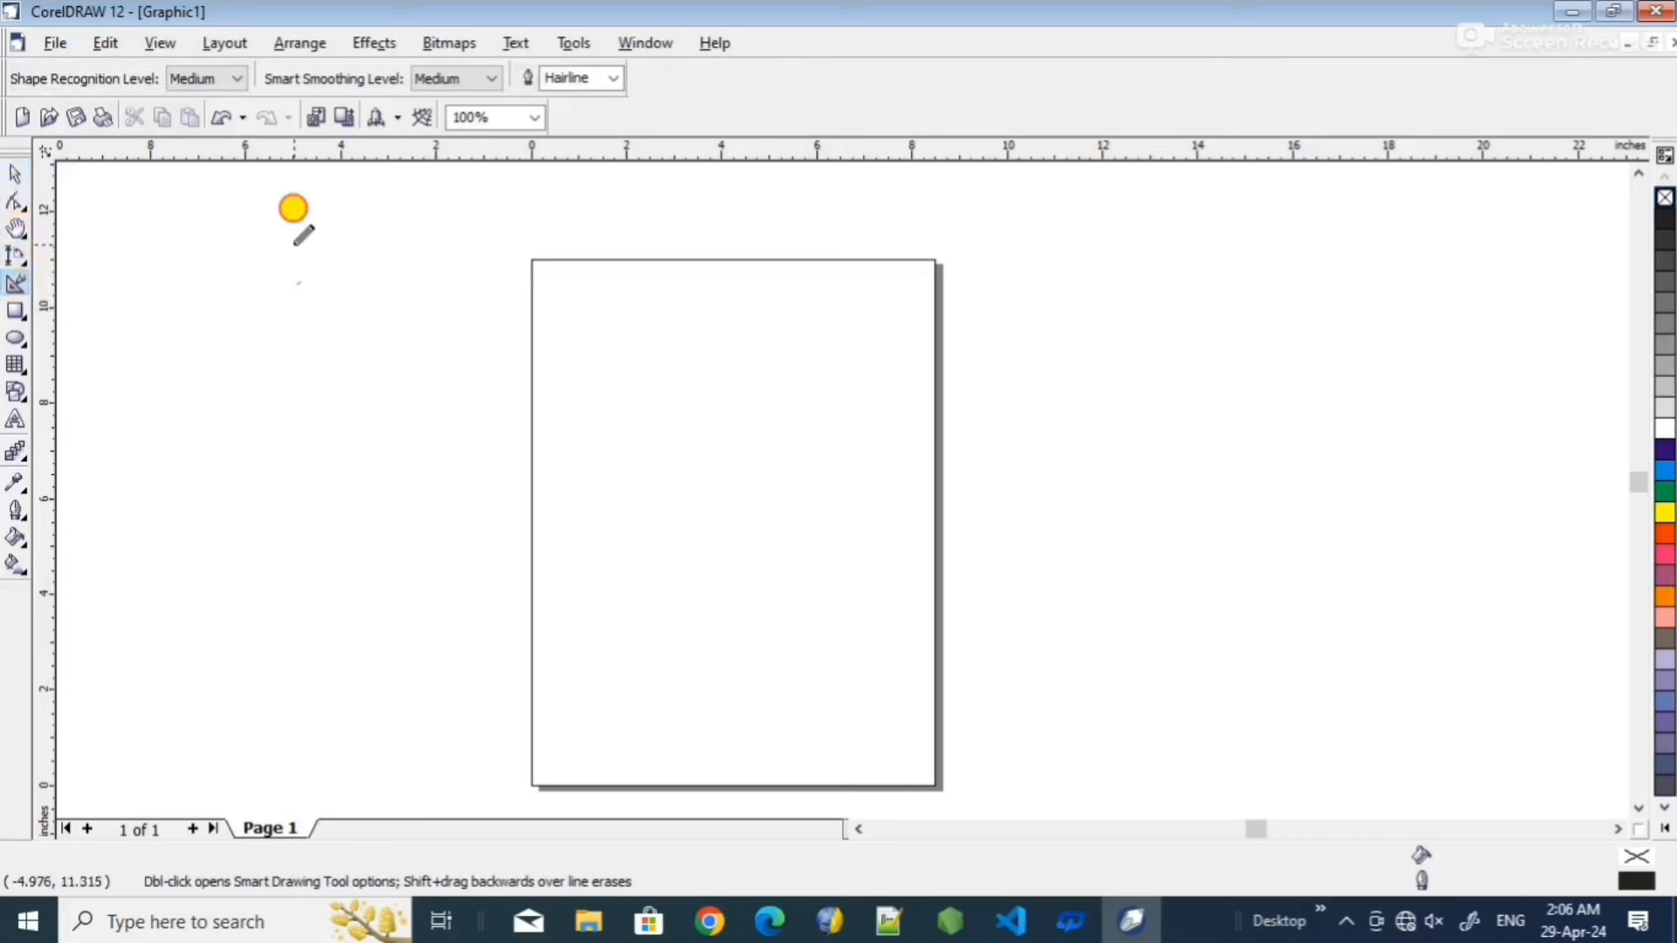
{"action": "left_click_drag", "start_coordinate": [294, 244], "coordinate": [289, 486]}
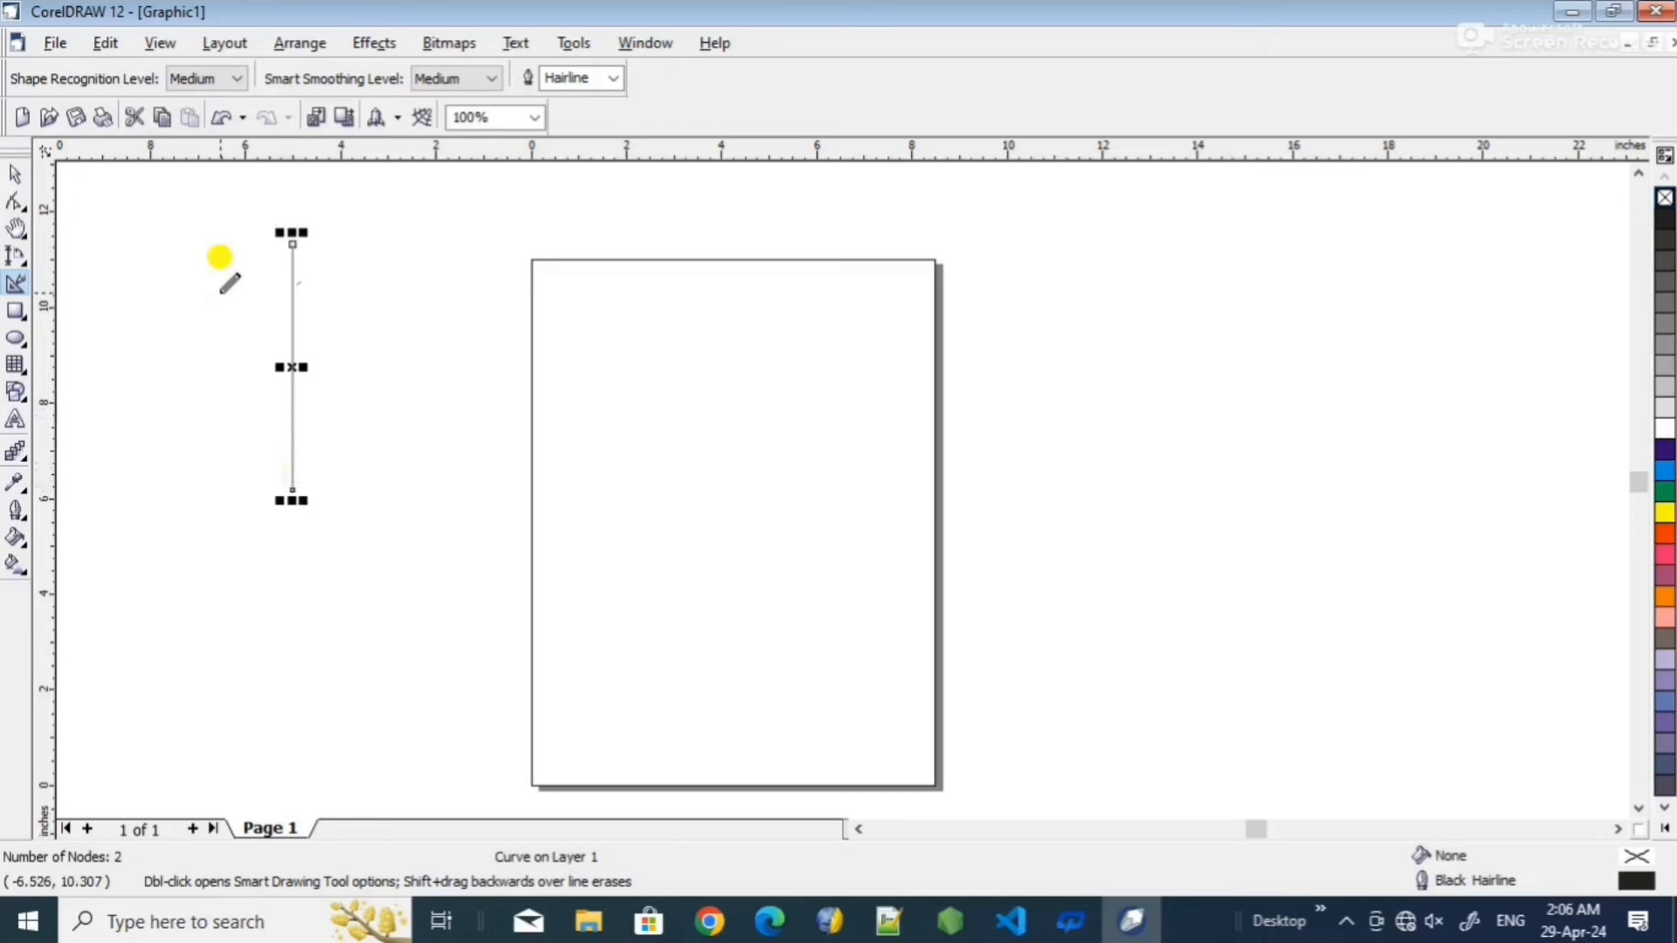
{"action": "left_click_drag", "start_coordinate": [150, 246], "coordinate": [147, 527]}
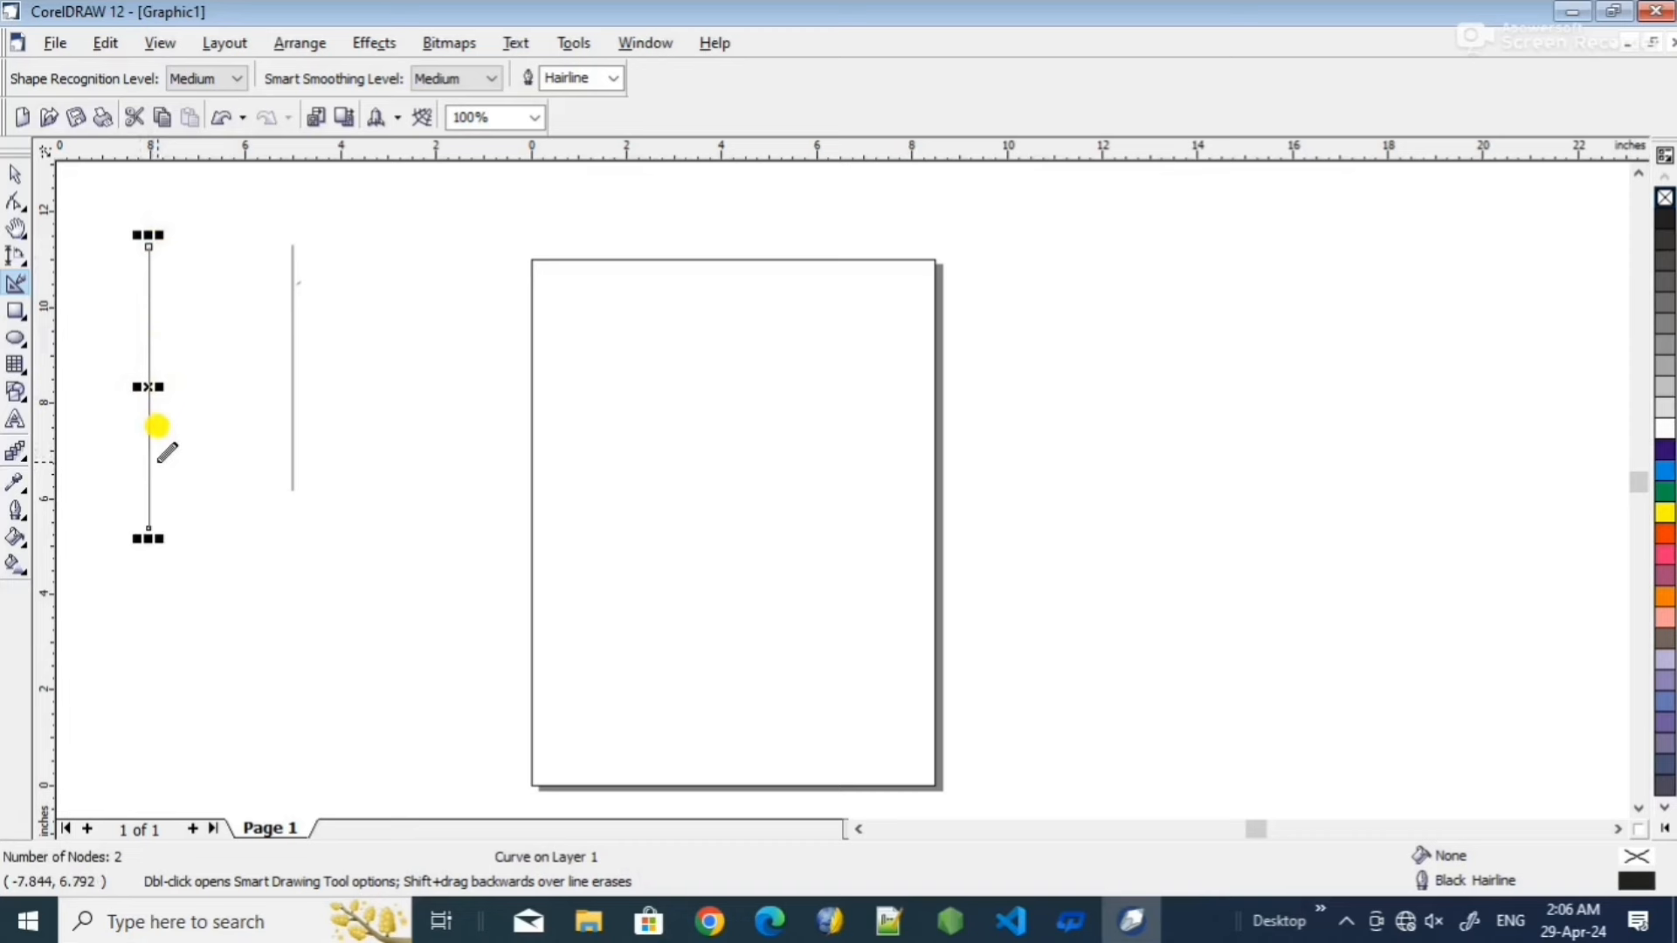
{"action": "left_click", "coordinate": [15, 312]}
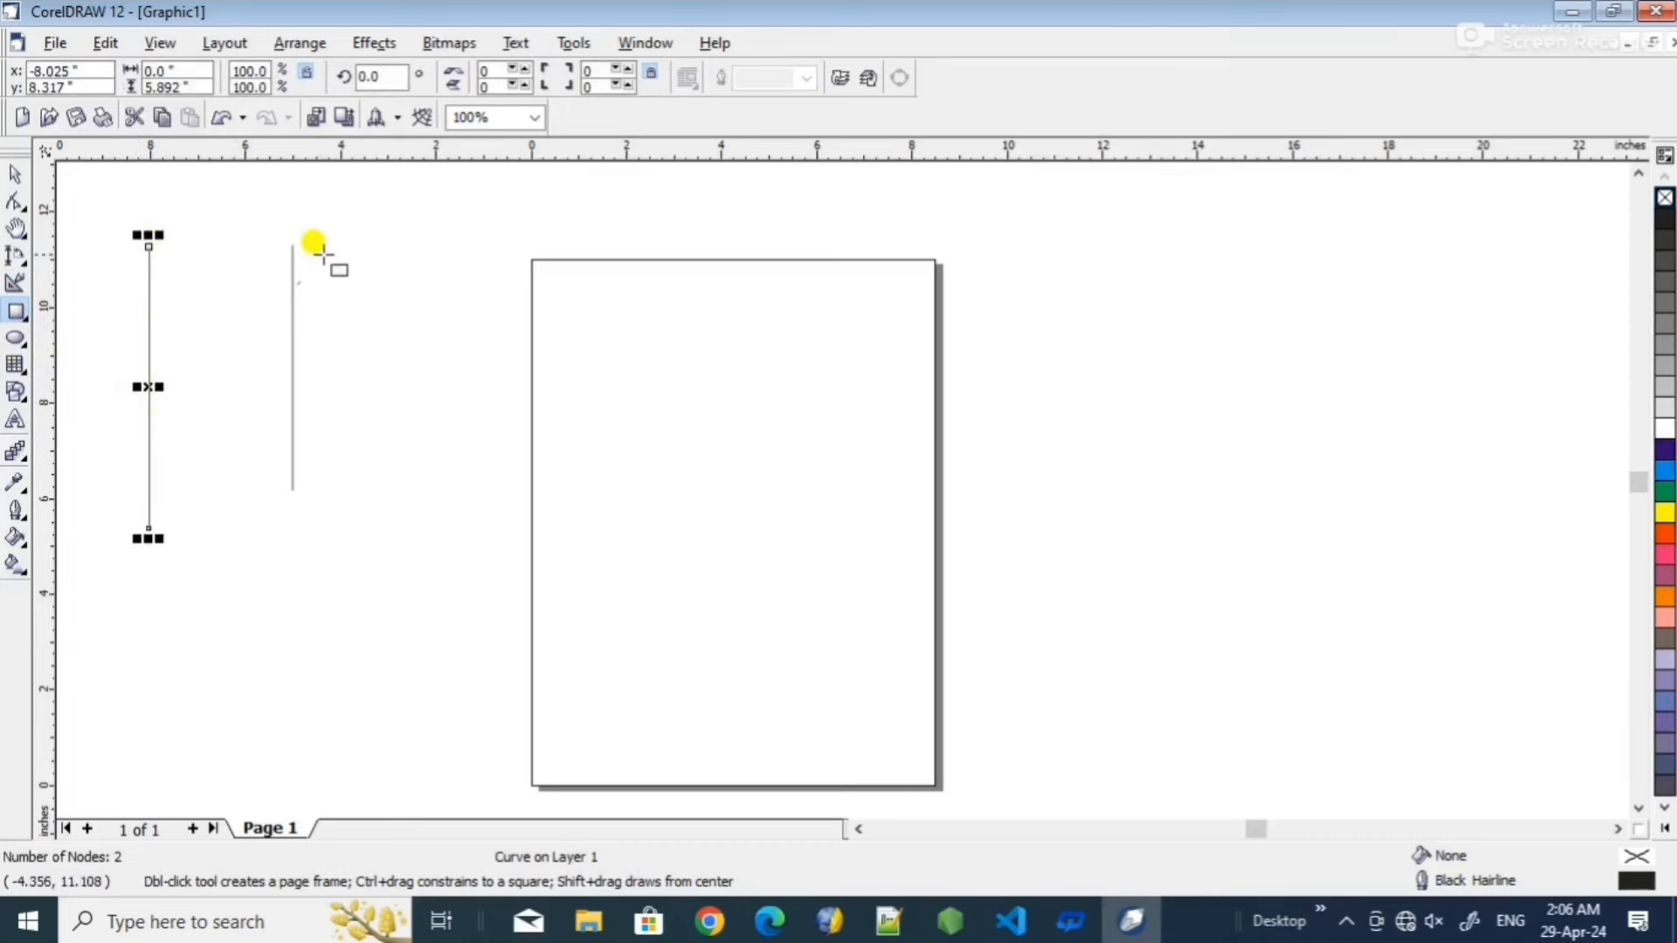
{"action": "left_click_drag", "start_coordinate": [320, 255], "coordinate": [482, 394]}
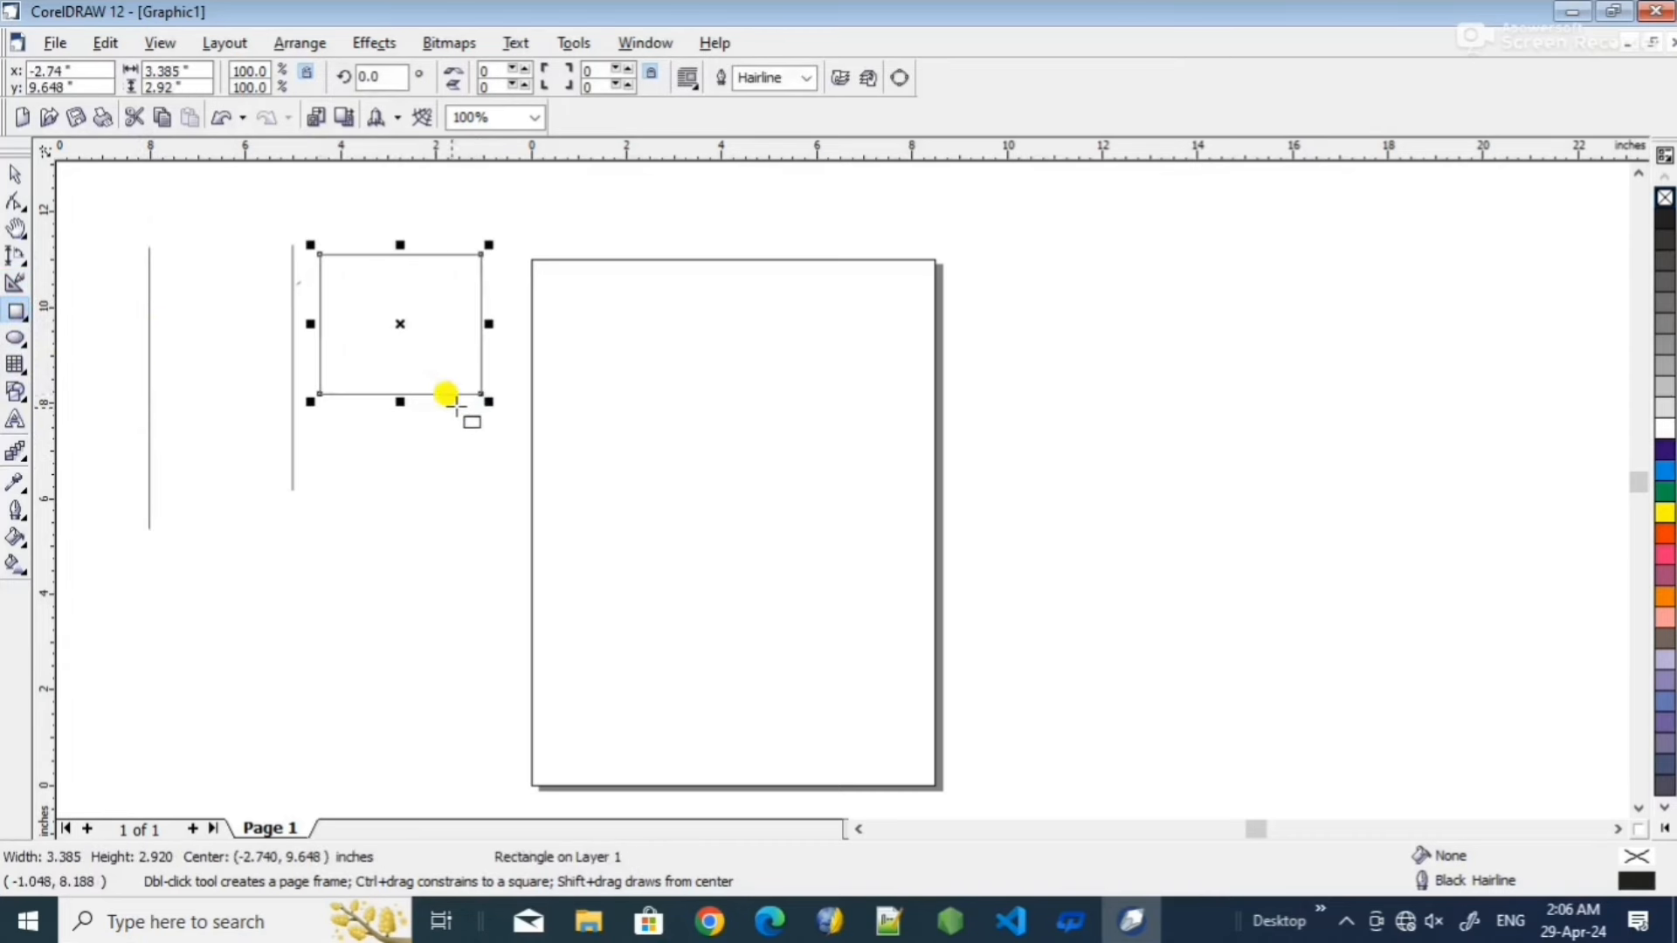
- Draw two 3 Point Rectangles, a tilted one about 6.1 by 5.5 inches overall on the page and a nearly level 5.5 by 3.9 inch one right of it
{"action": "left_click", "coordinate": [25, 321]}
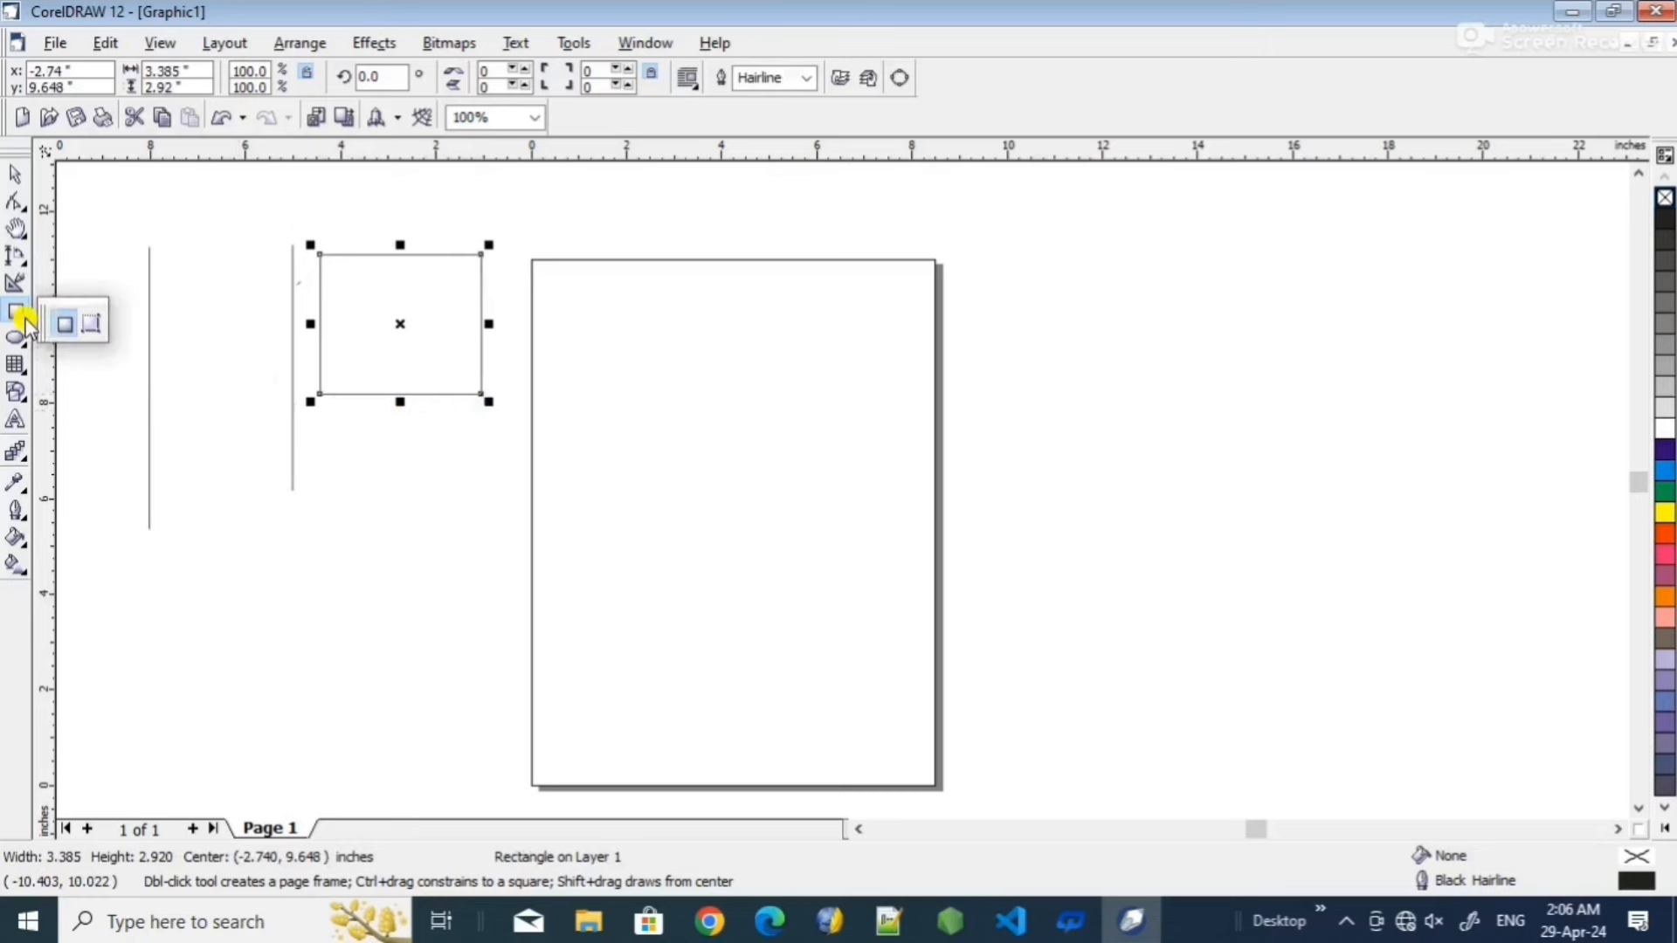
{"action": "left_click", "coordinate": [93, 329]}
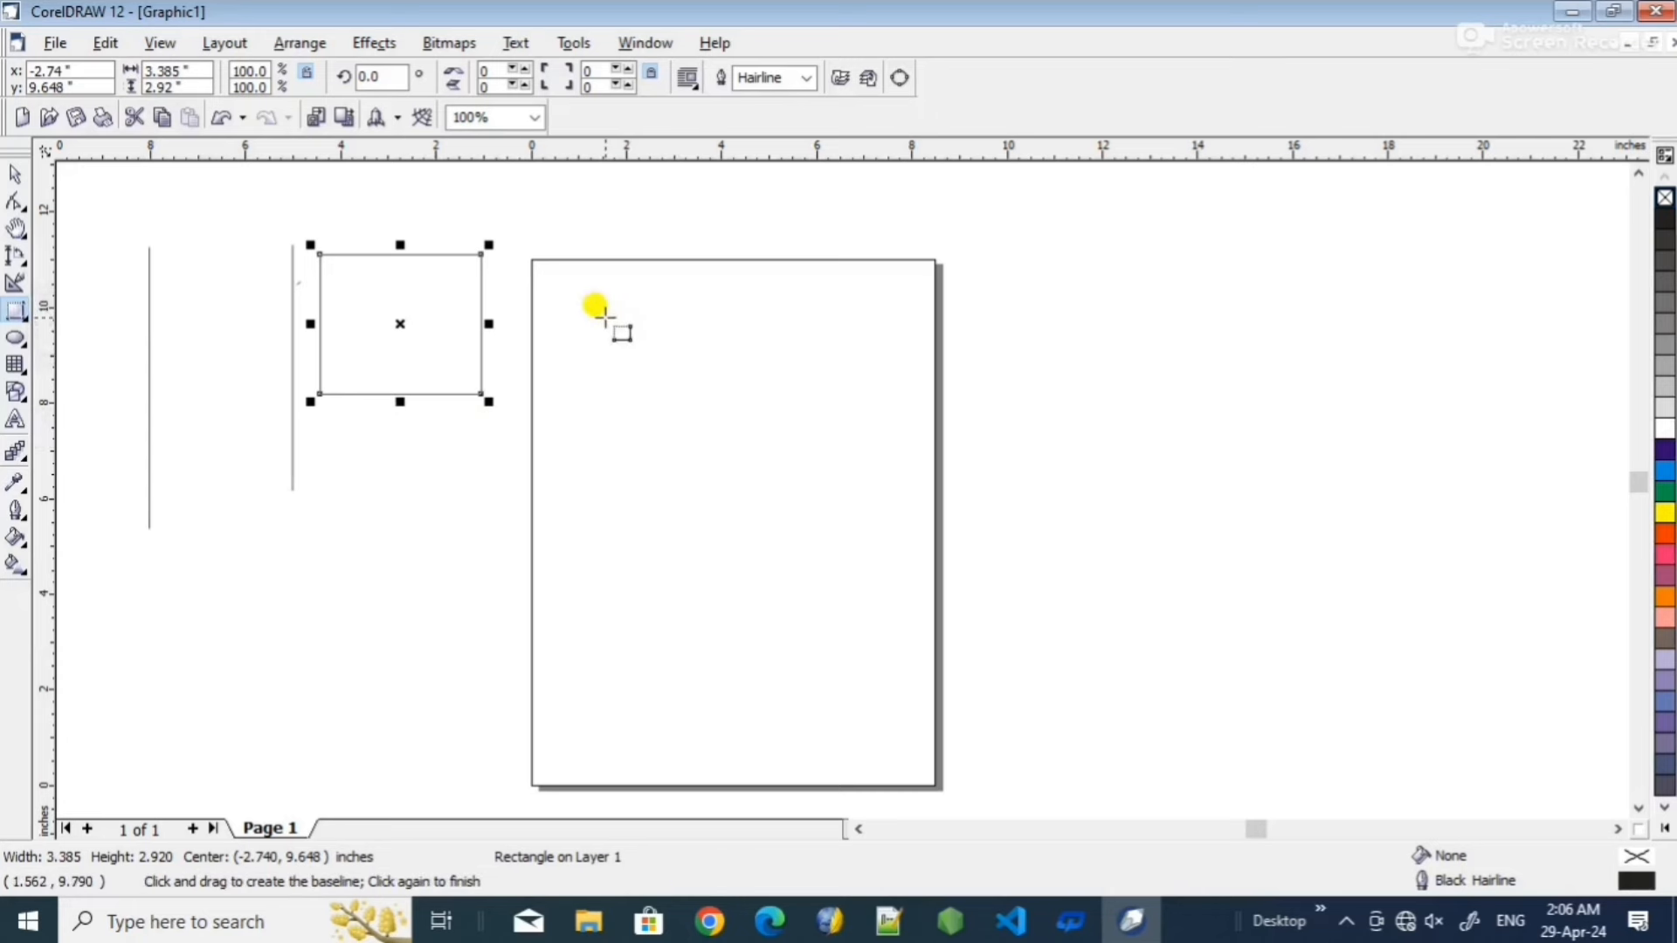
{"action": "left_click_drag", "start_coordinate": [604, 316], "coordinate": [825, 406]}
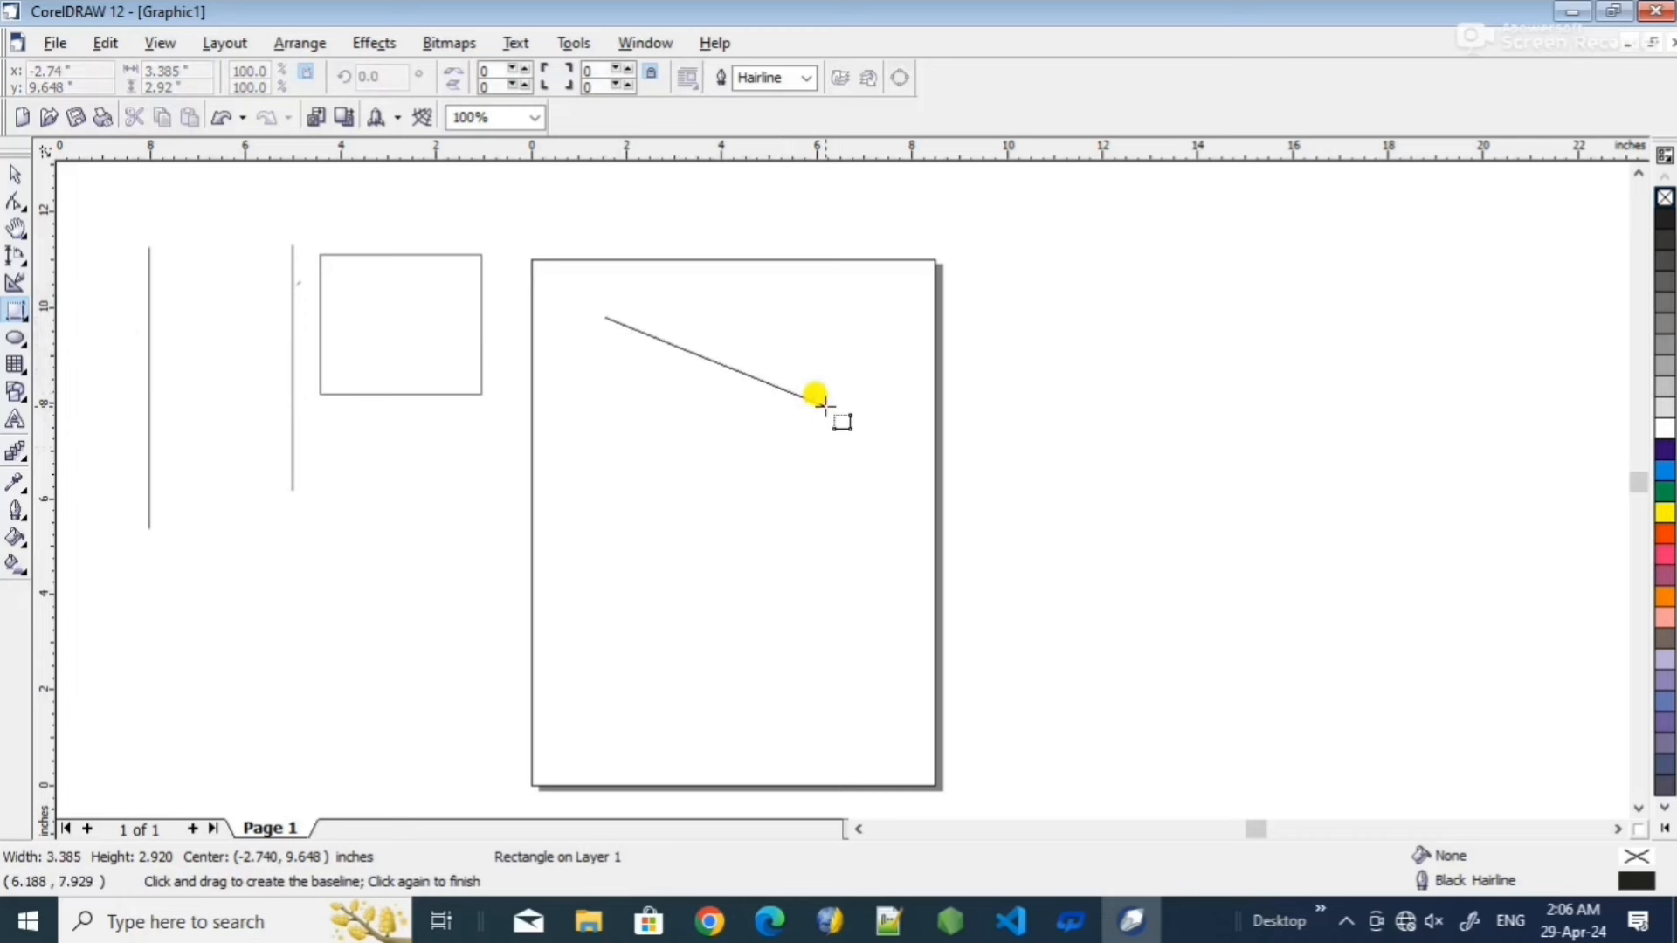
{"action": "left_click_drag", "start_coordinate": [825, 406], "coordinate": [825, 406]}
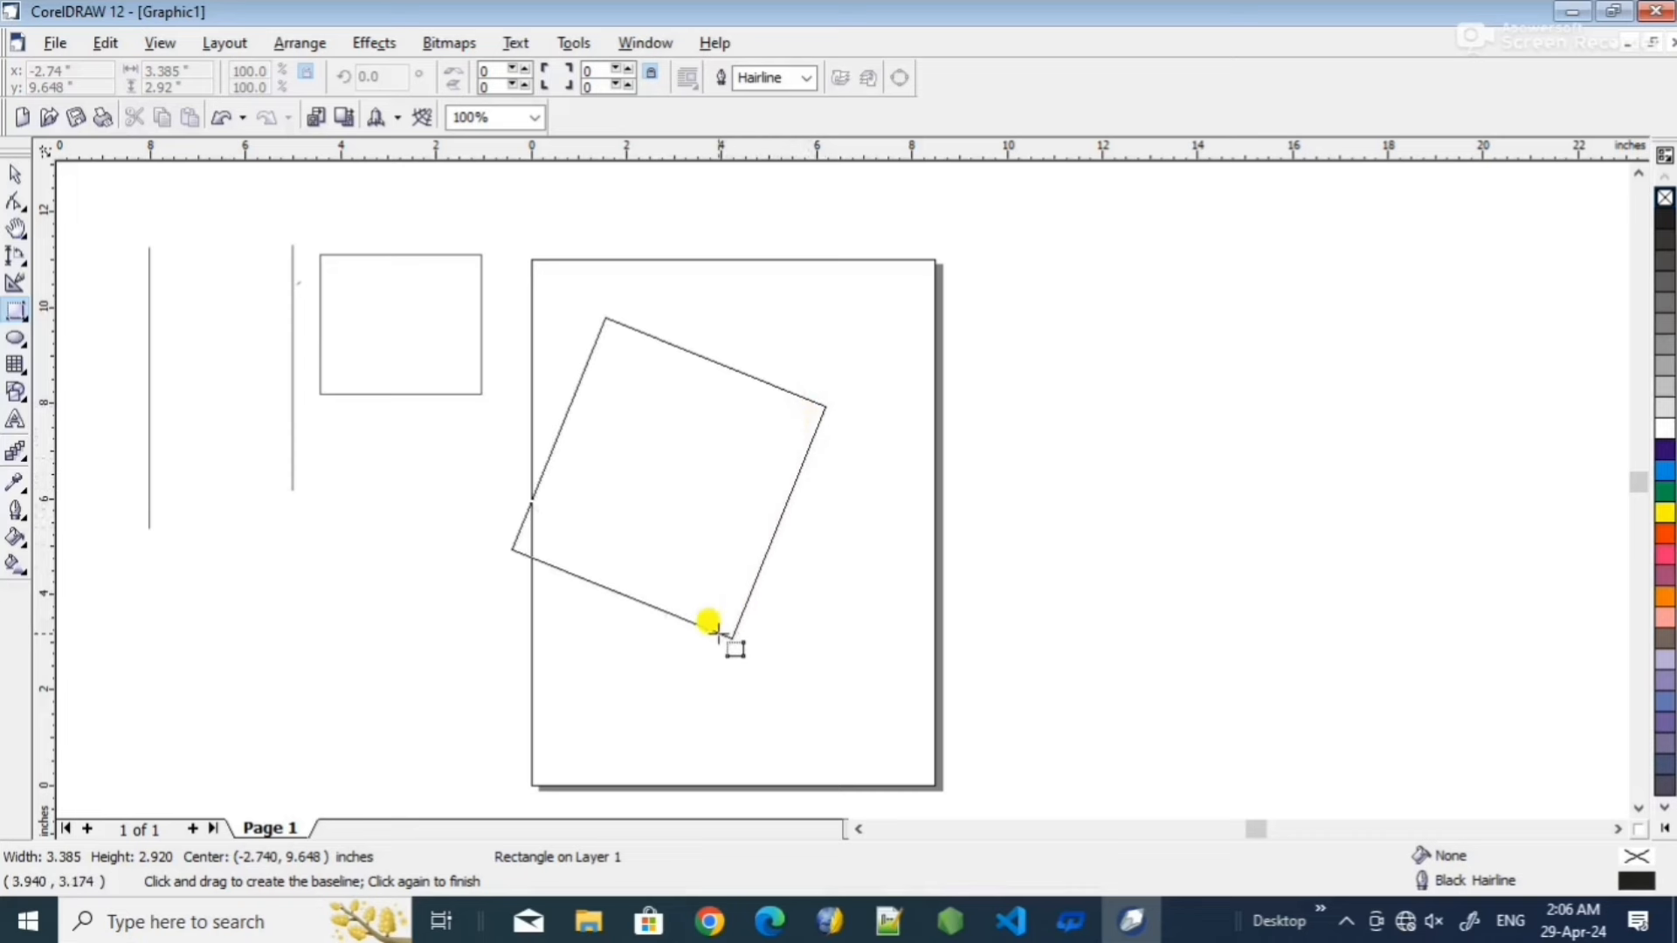
{"action": "left_click", "coordinate": [725, 573]}
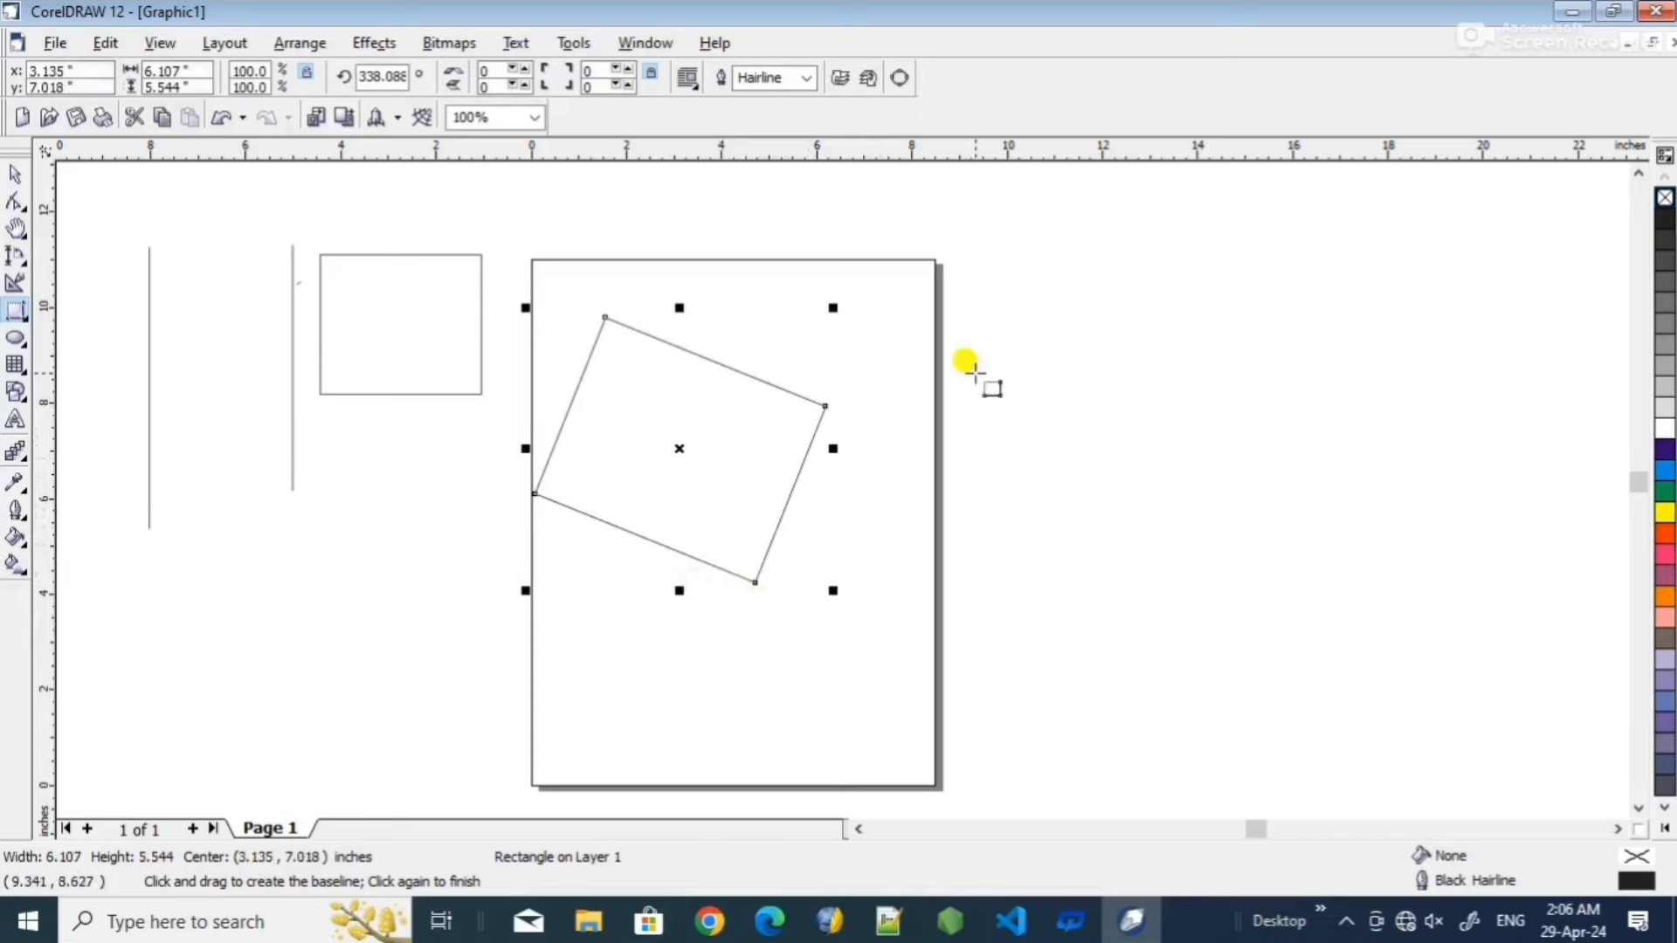
{"action": "left_click", "coordinate": [1087, 372]}
{"action": "left_click_drag", "start_coordinate": [976, 375], "coordinate": [1237, 372]}
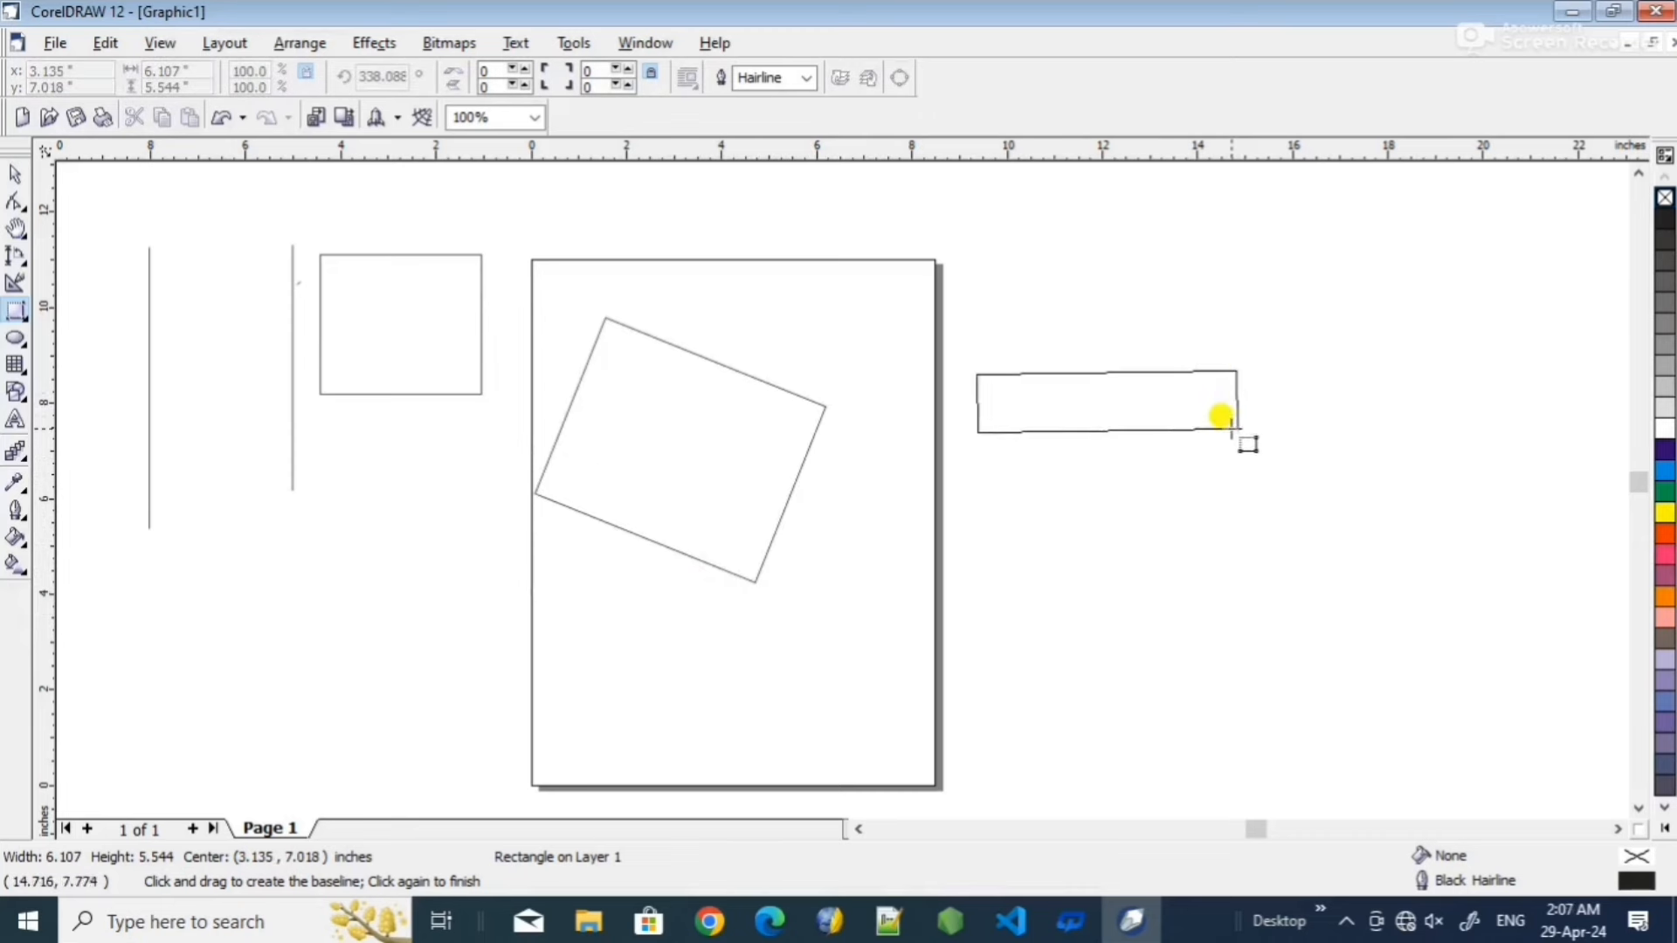
{"action": "left_click", "coordinate": [1231, 552]}
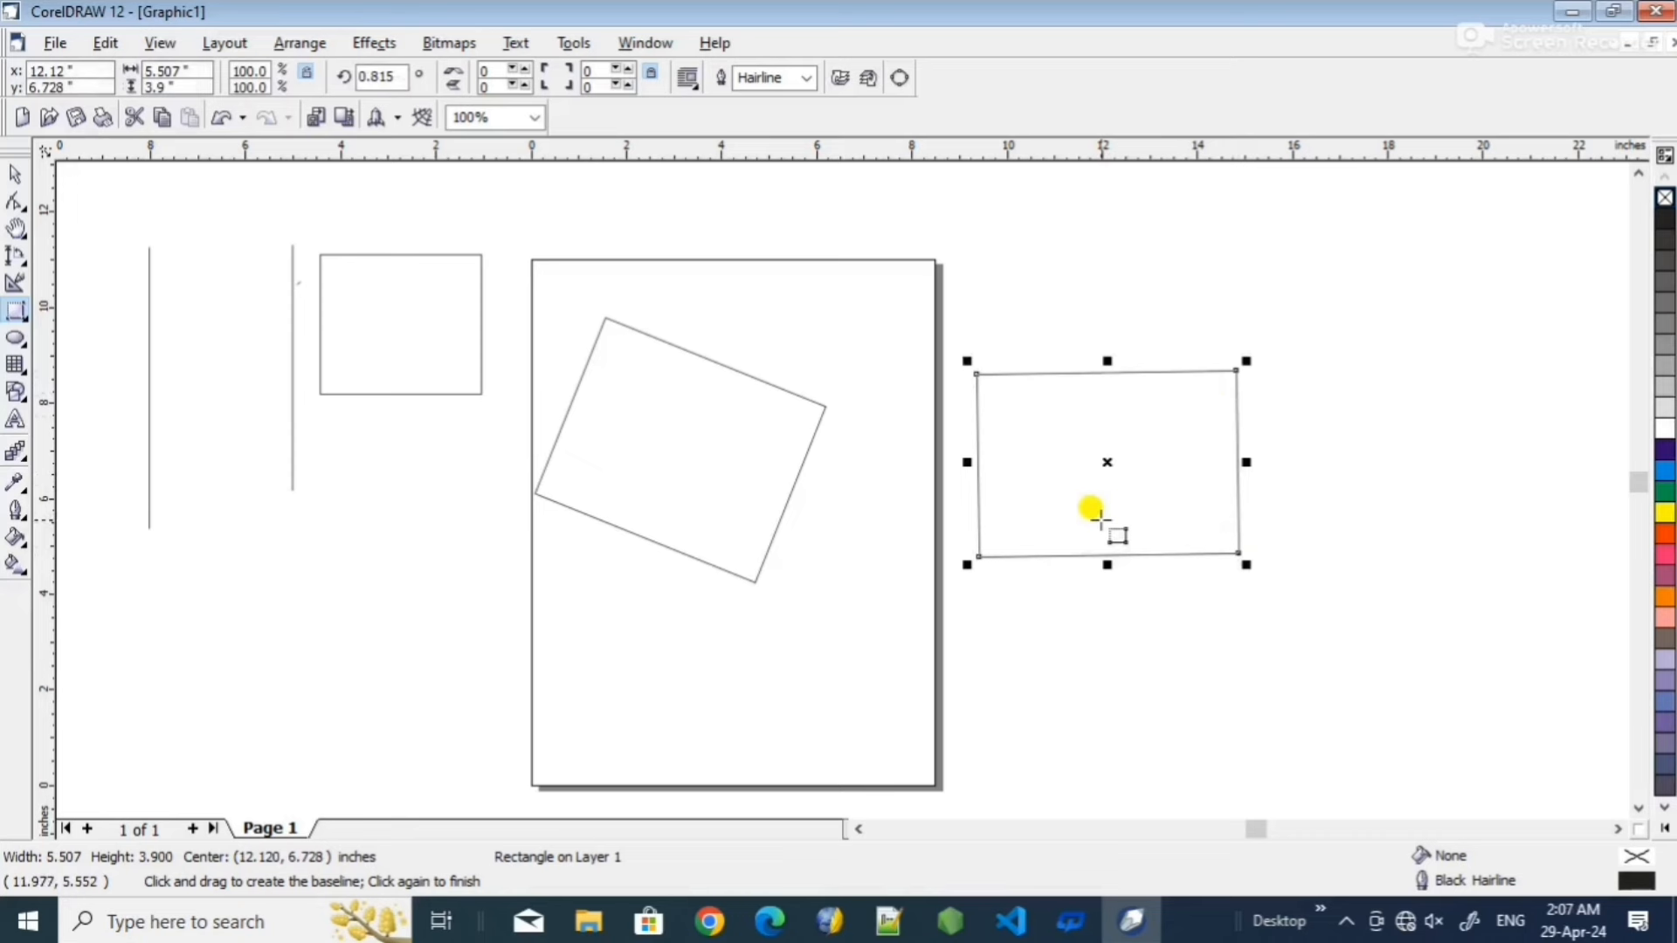
- Draw an ellipse about 4.3 by 3.3 inches left of the page and two 3 Point Ellipses about 4.1 inches wide on its lower half
{"action": "left_click", "coordinate": [13, 339]}
{"action": "left_click_drag", "start_coordinate": [188, 490], "coordinate": [401, 659]}
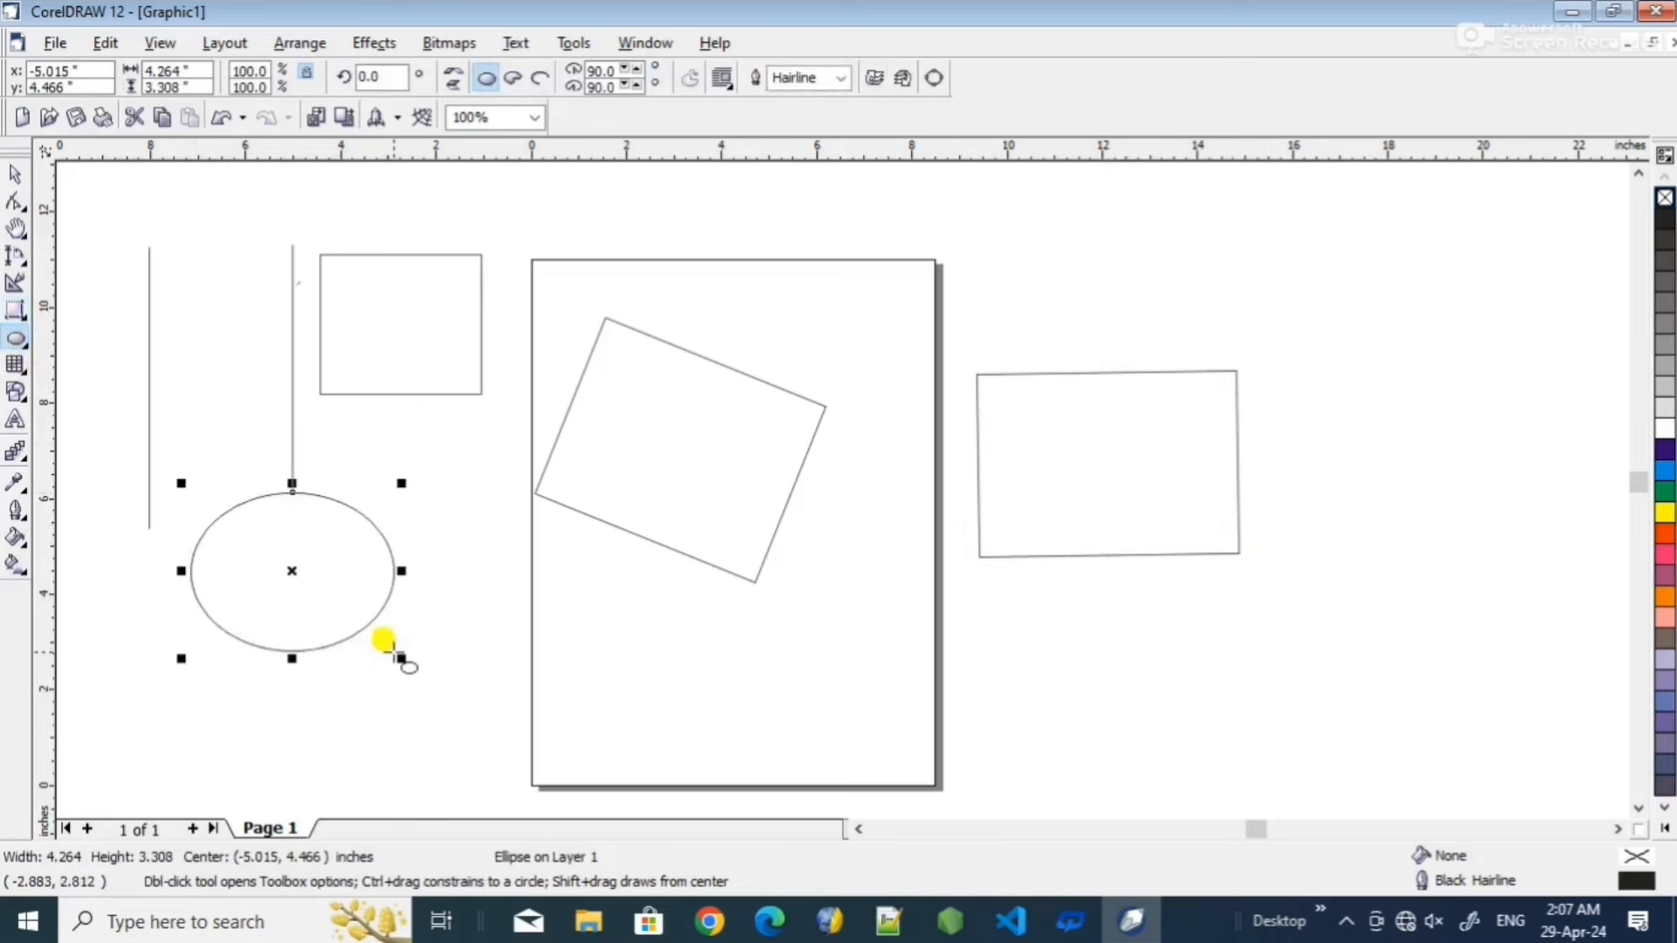
{"action": "left_click", "coordinate": [21, 347]}
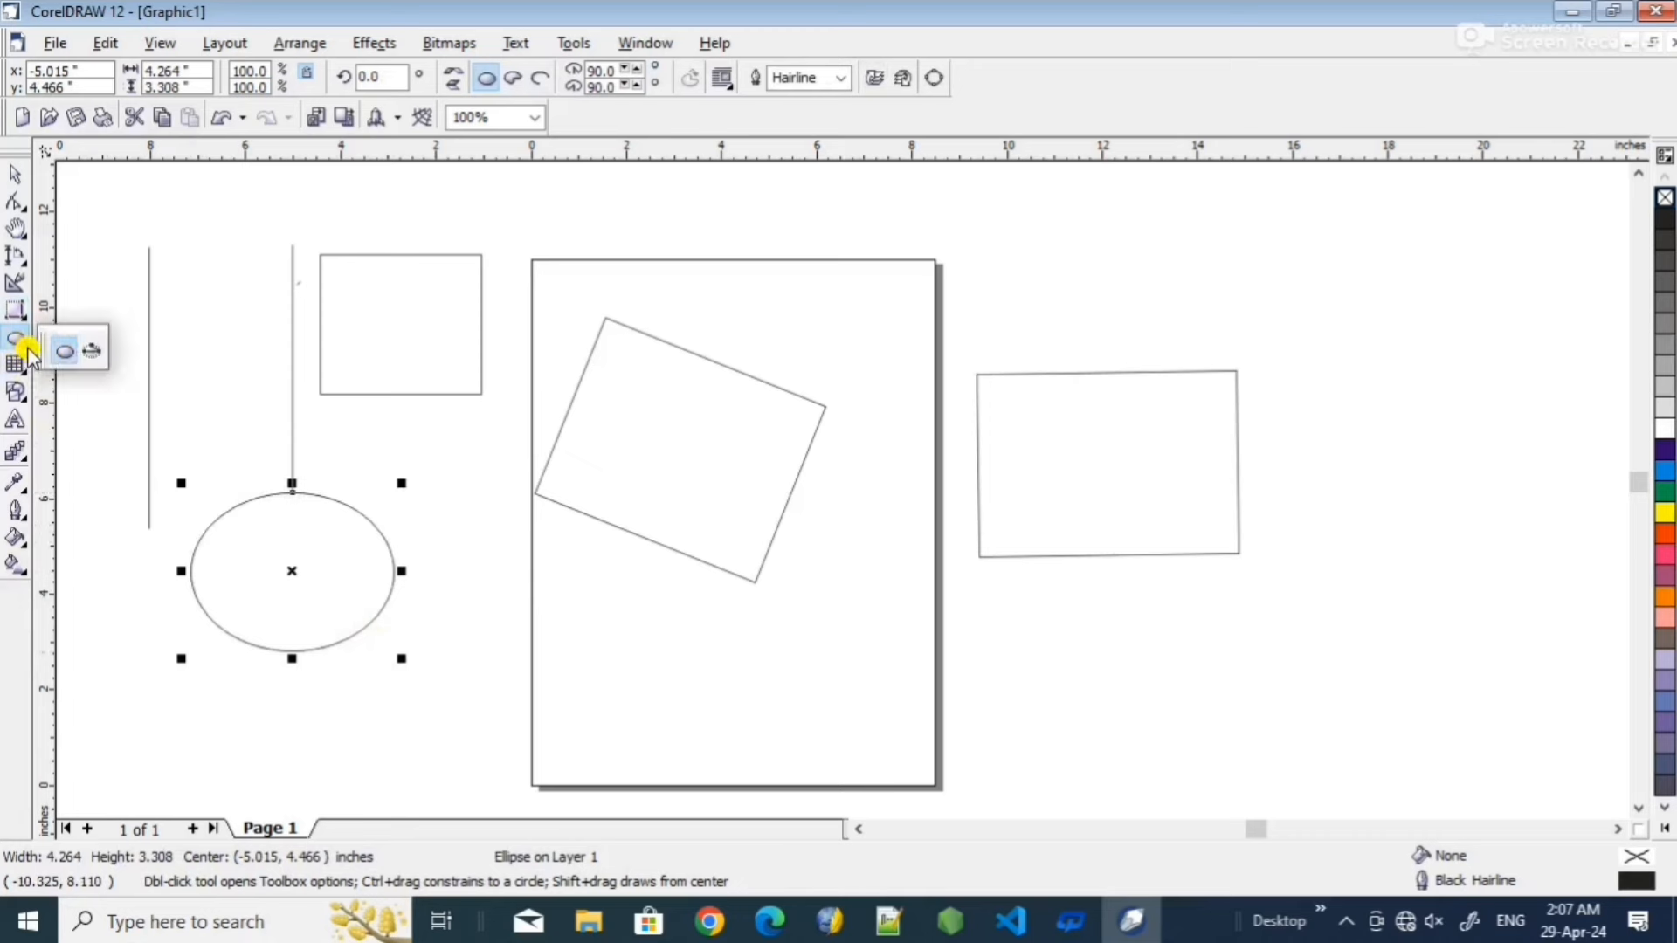
{"action": "left_click", "coordinate": [91, 356]}
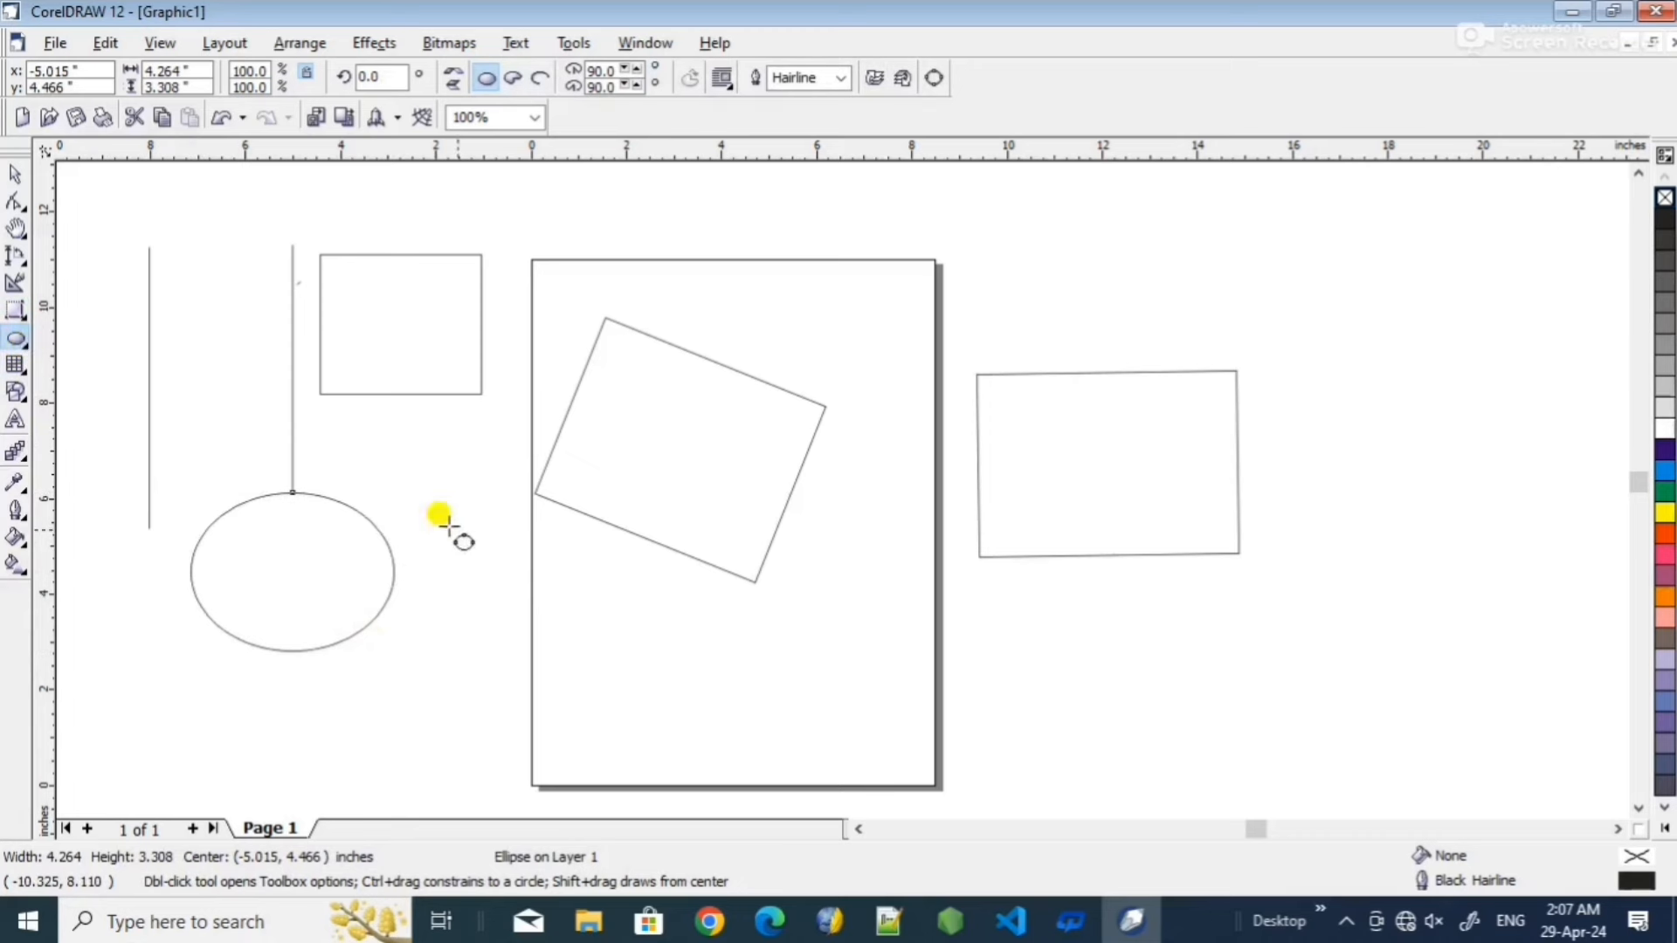
{"action": "left_click_drag", "start_coordinate": [567, 551], "coordinate": [697, 689]}
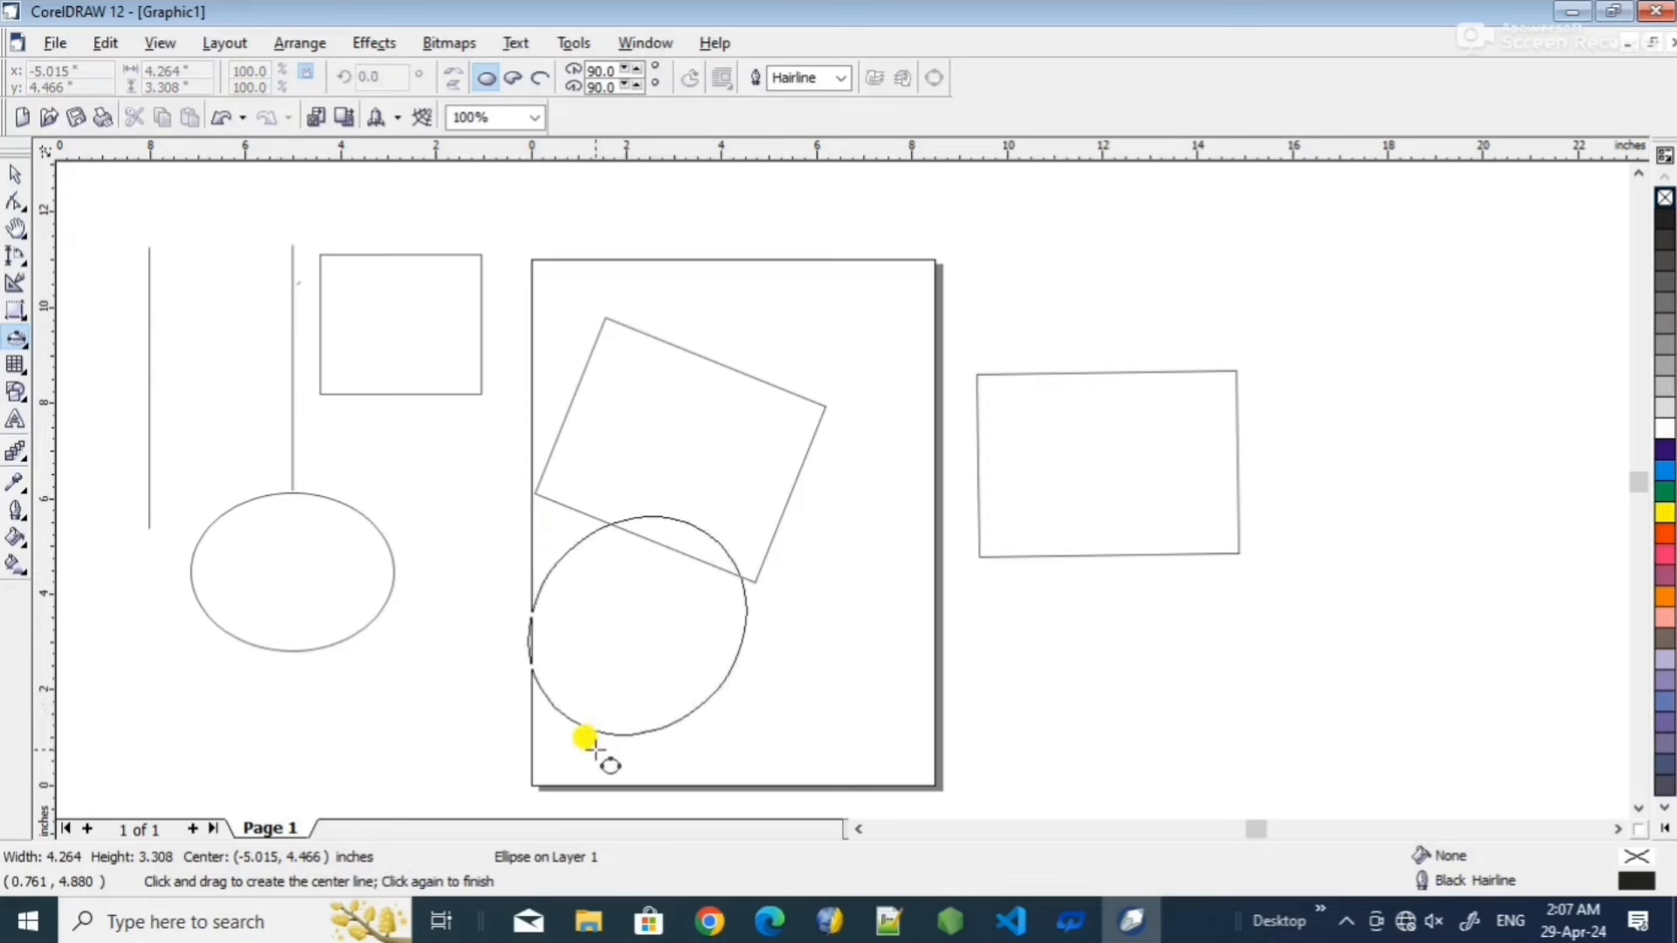
{"action": "left_click", "coordinate": [590, 704]}
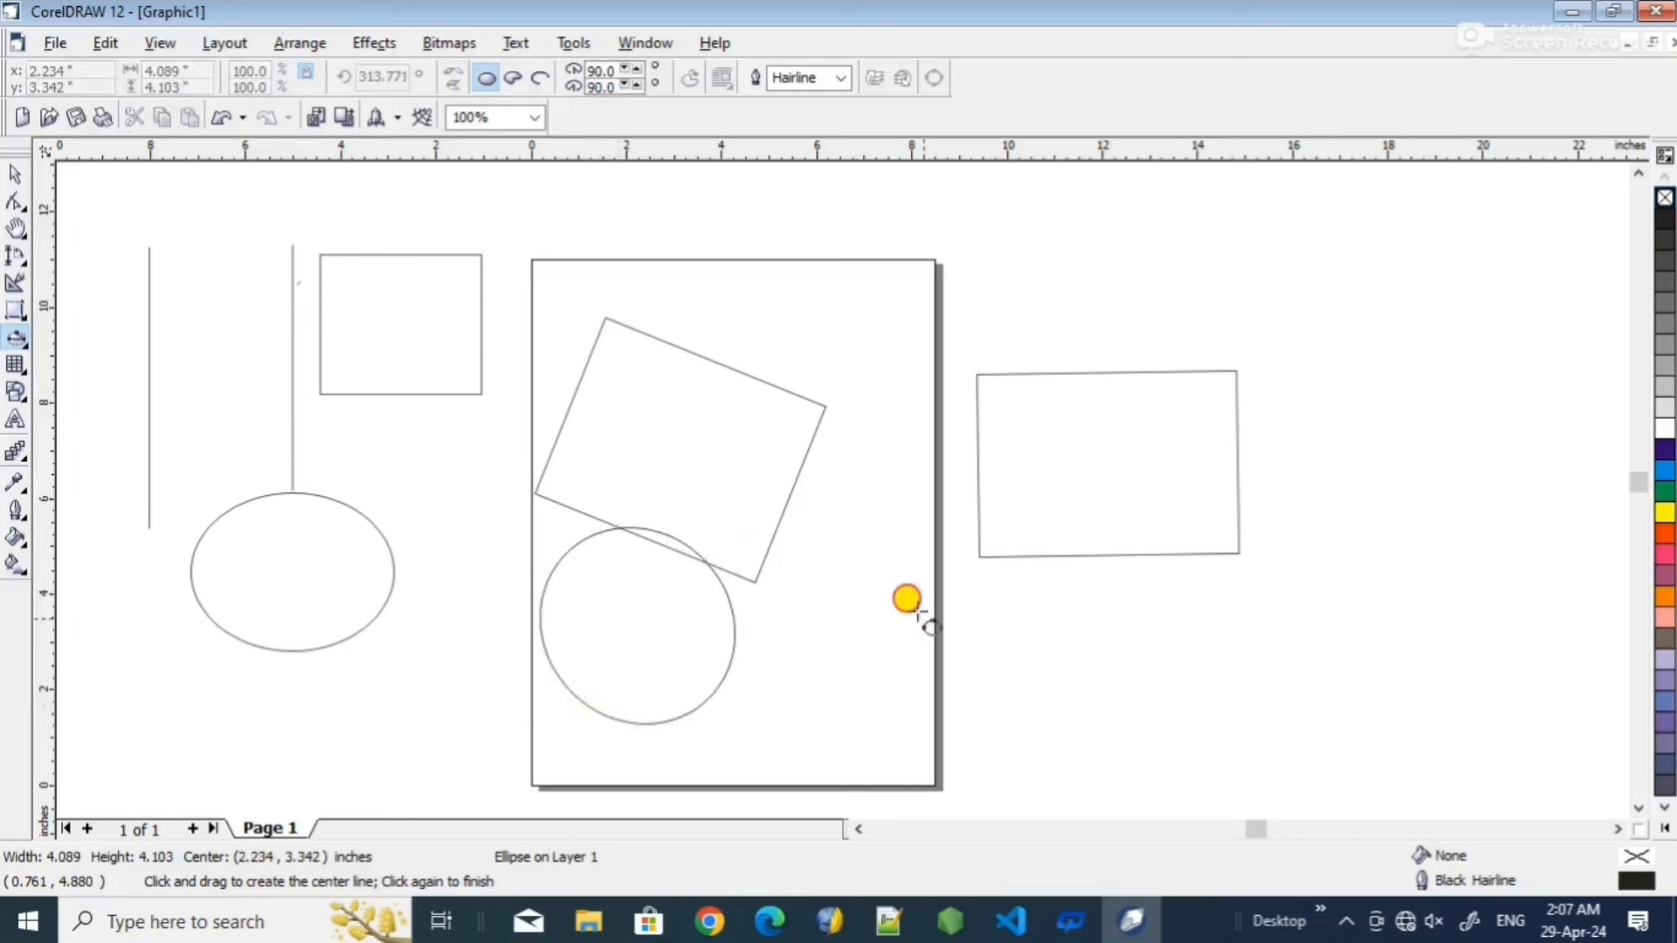
{"action": "left_click_drag", "start_coordinate": [853, 553], "coordinate": [996, 673]}
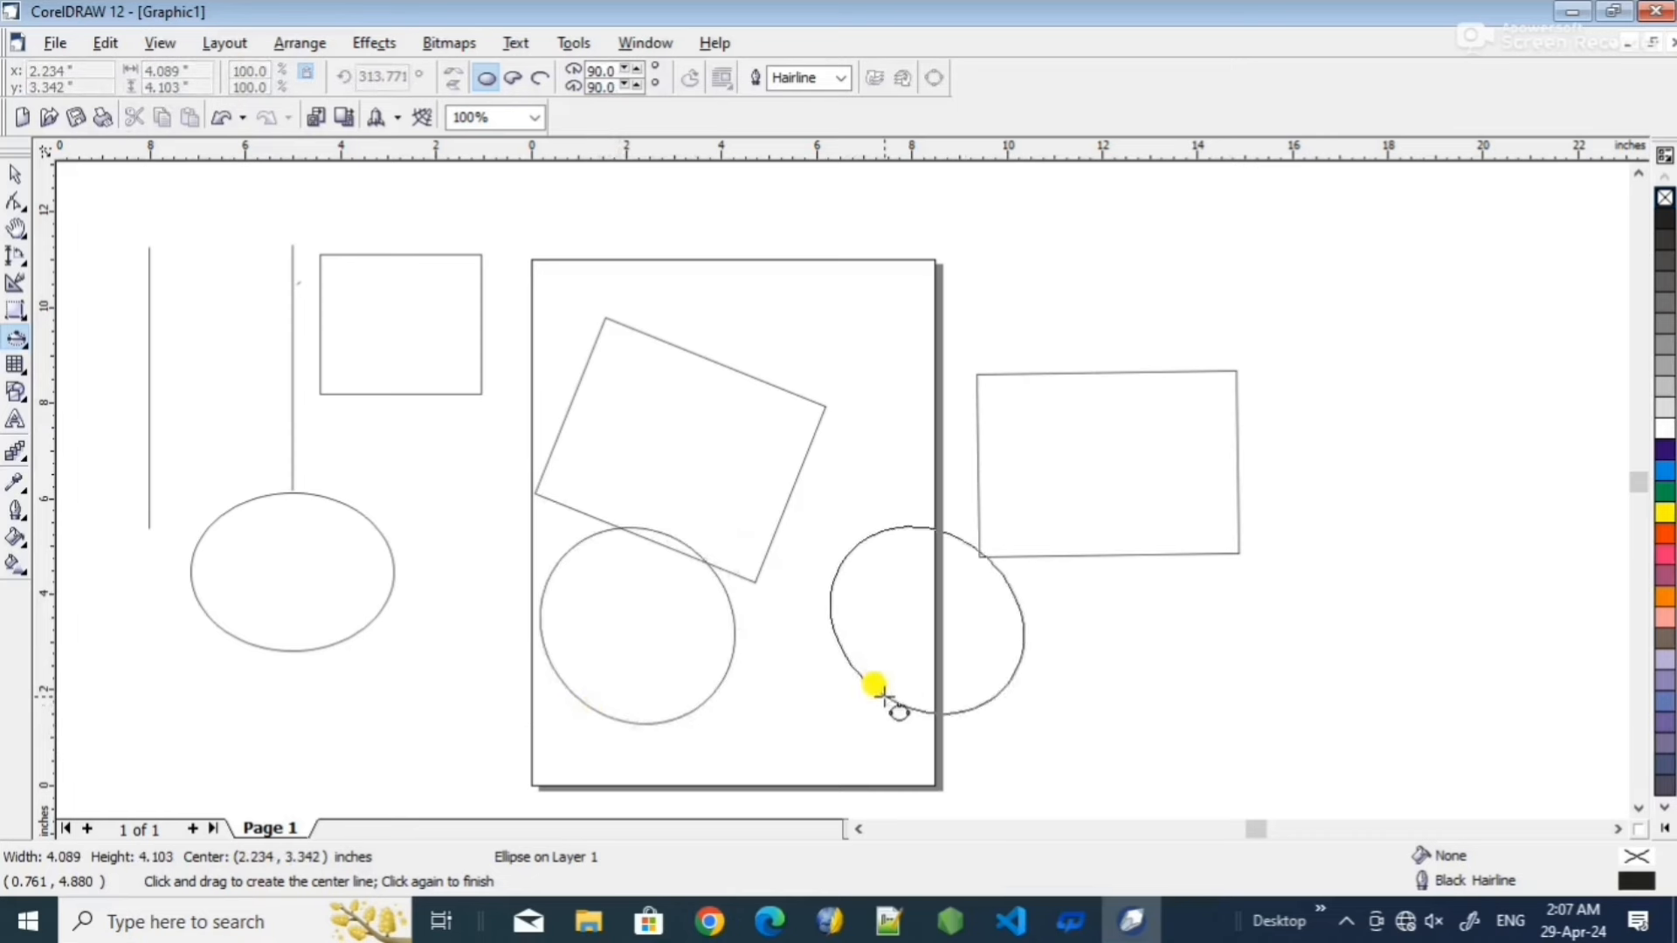
{"action": "left_click", "coordinate": [880, 694]}
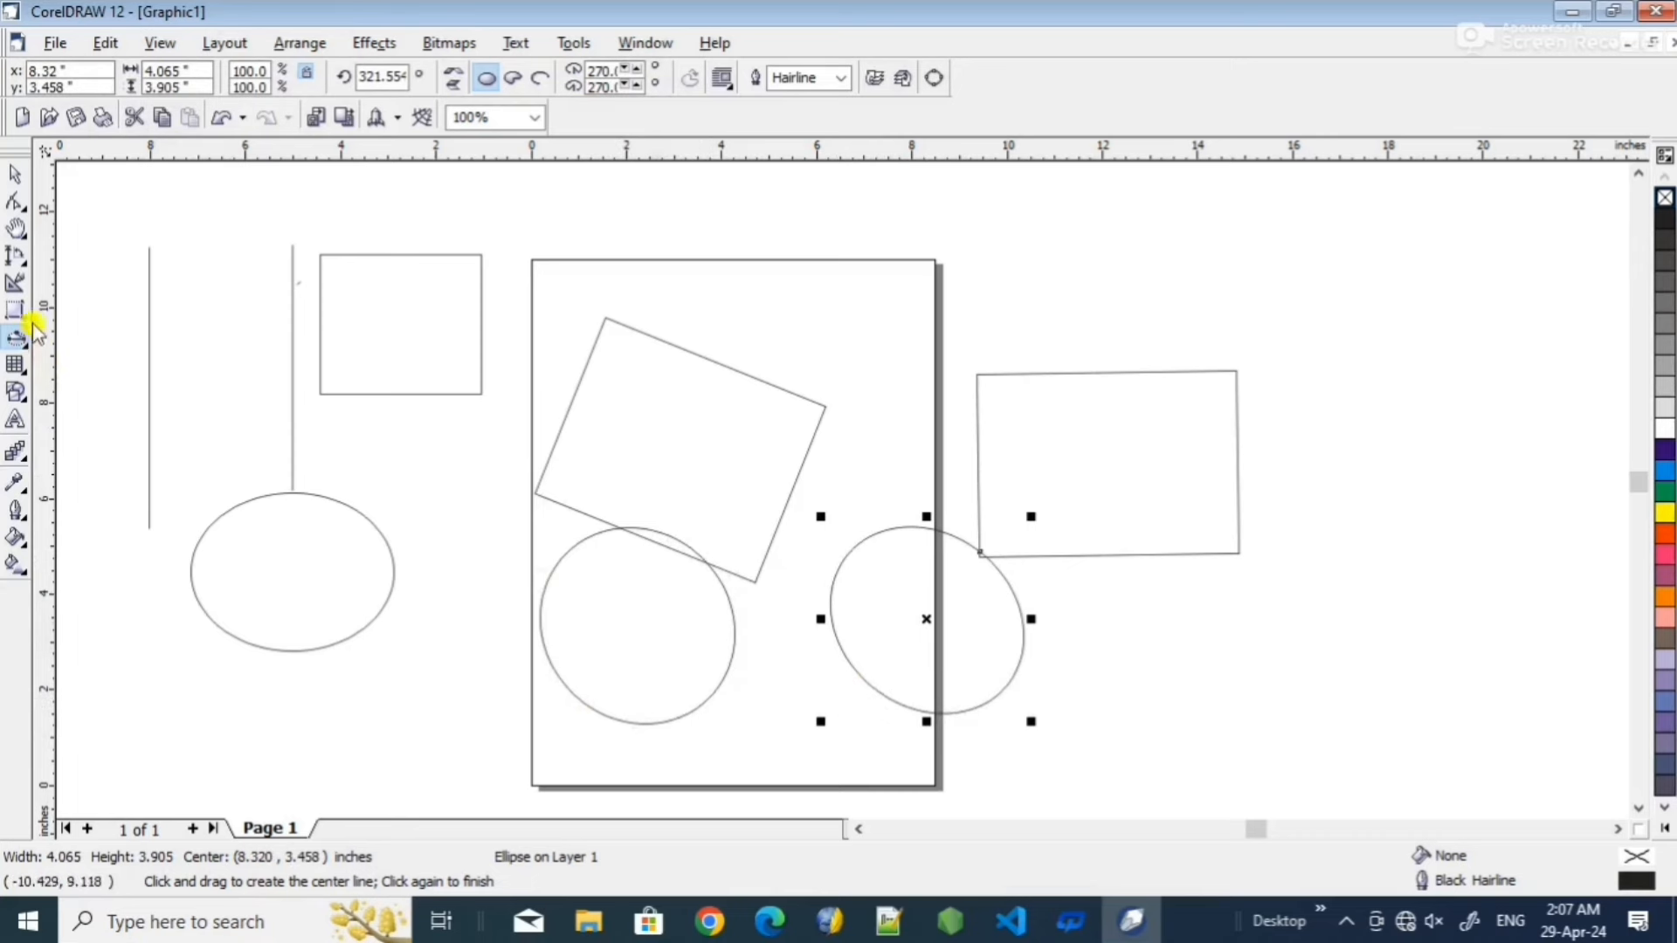
- Draw two grids right of the page: 4 columns by 3 rows above the rectangle and 9 columns by 12 rows below it
{"action": "left_click", "coordinate": [14, 370]}
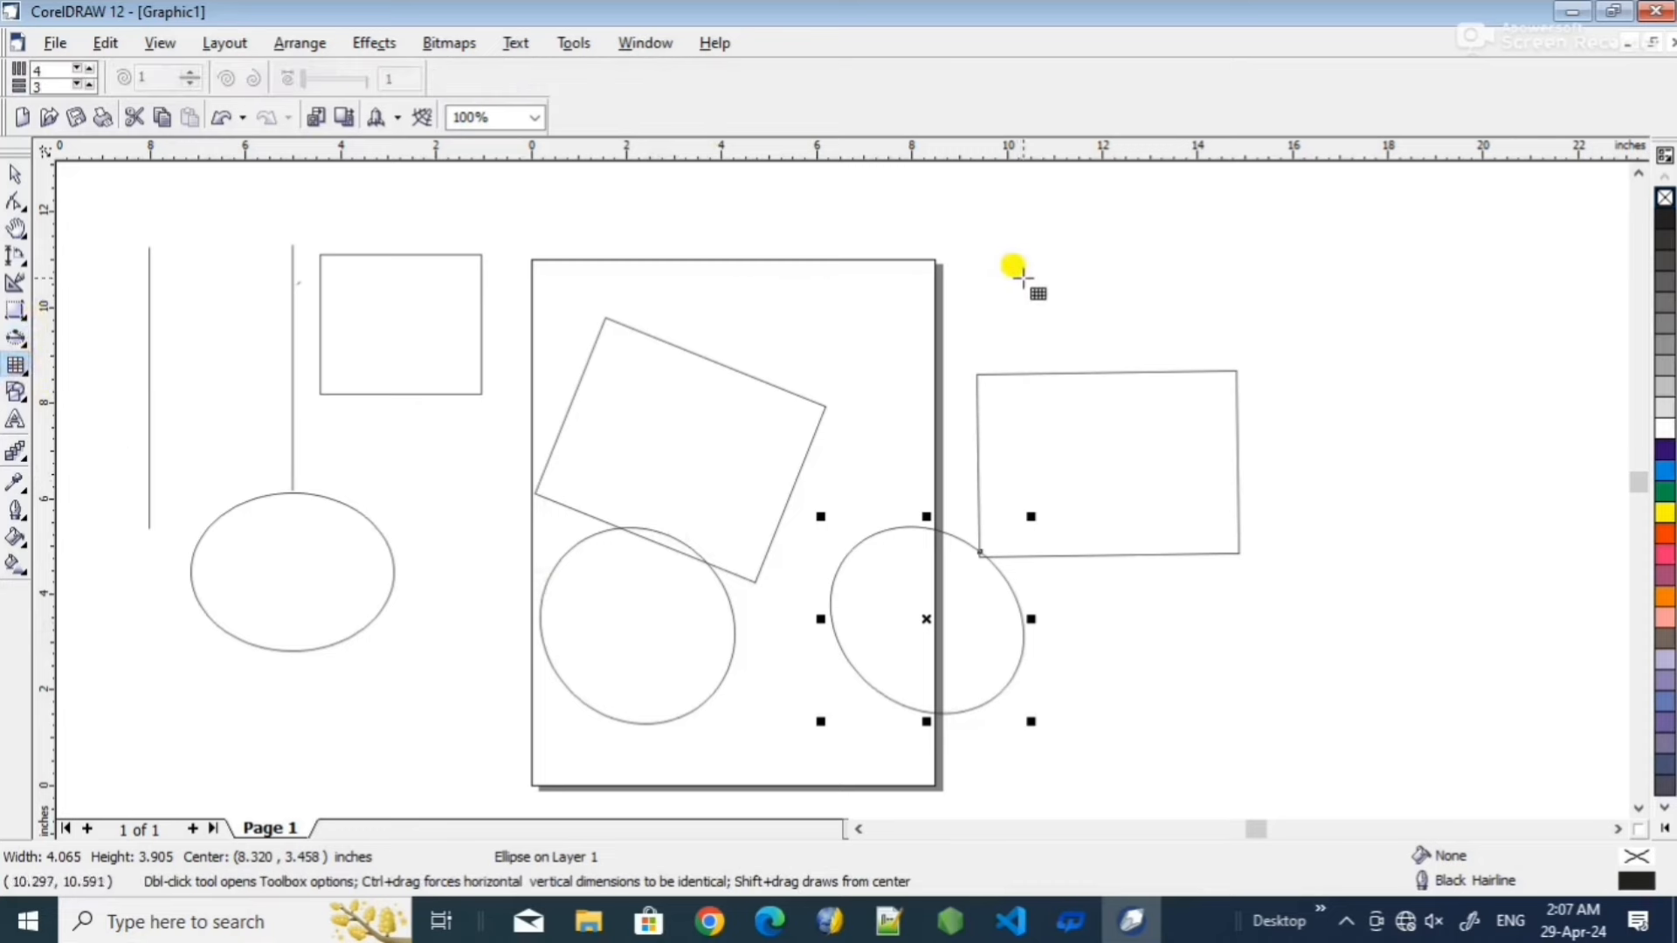
{"action": "left_click_drag", "start_coordinate": [1027, 207], "coordinate": [1278, 358]}
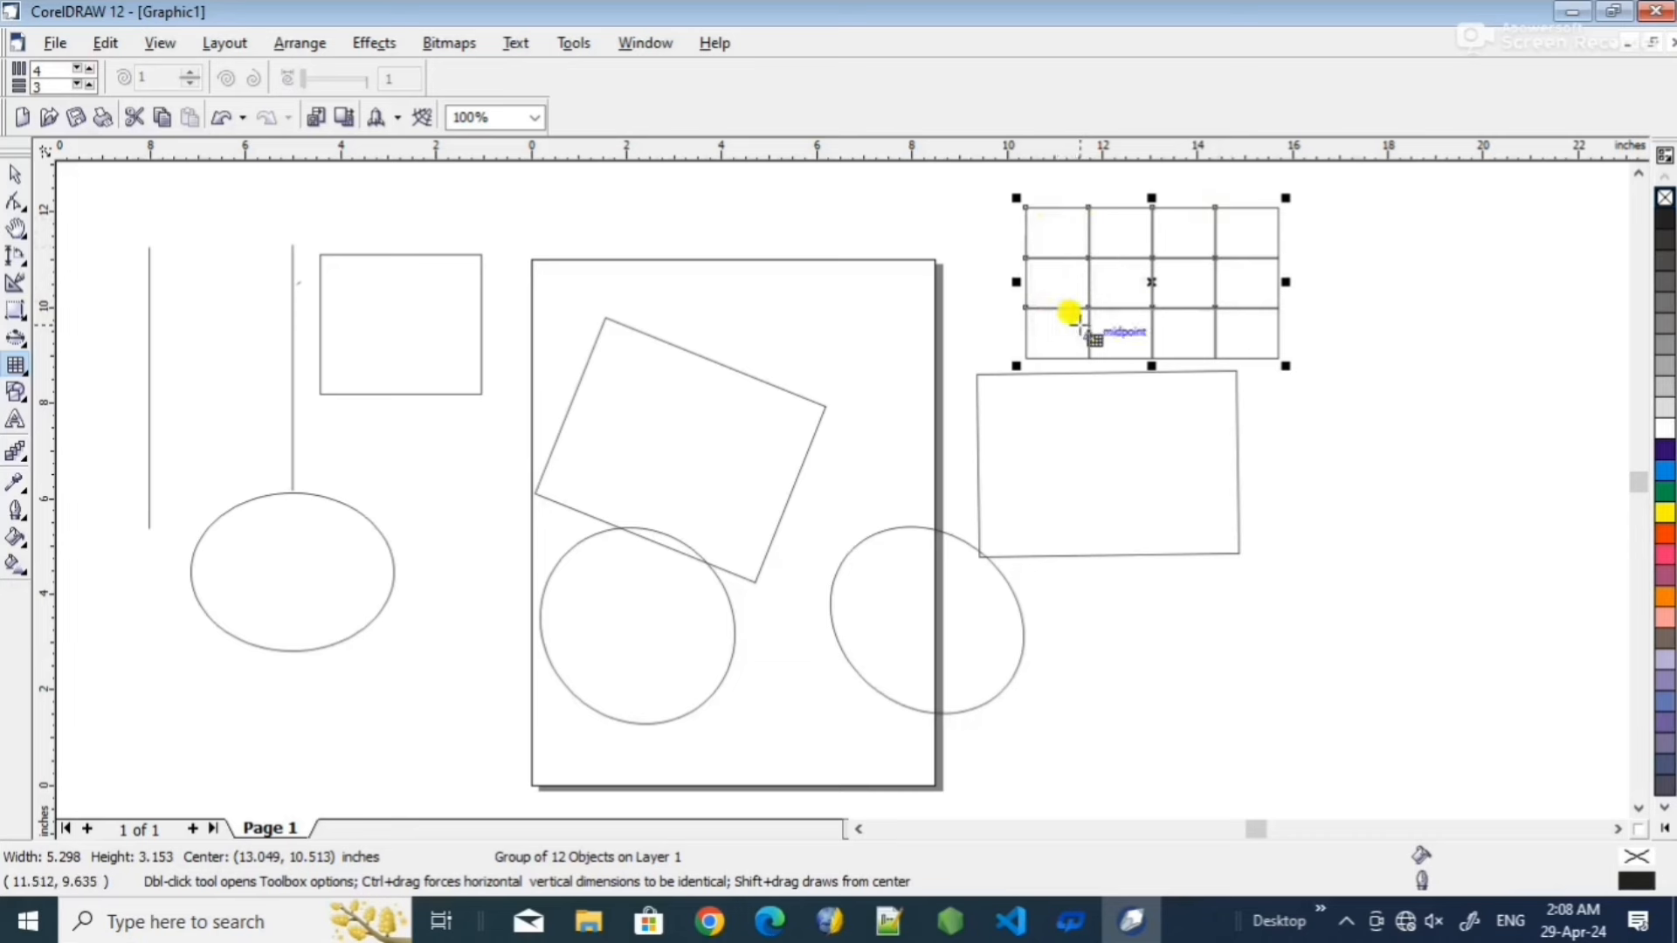
{"action": "left_click", "coordinate": [83, 66]}
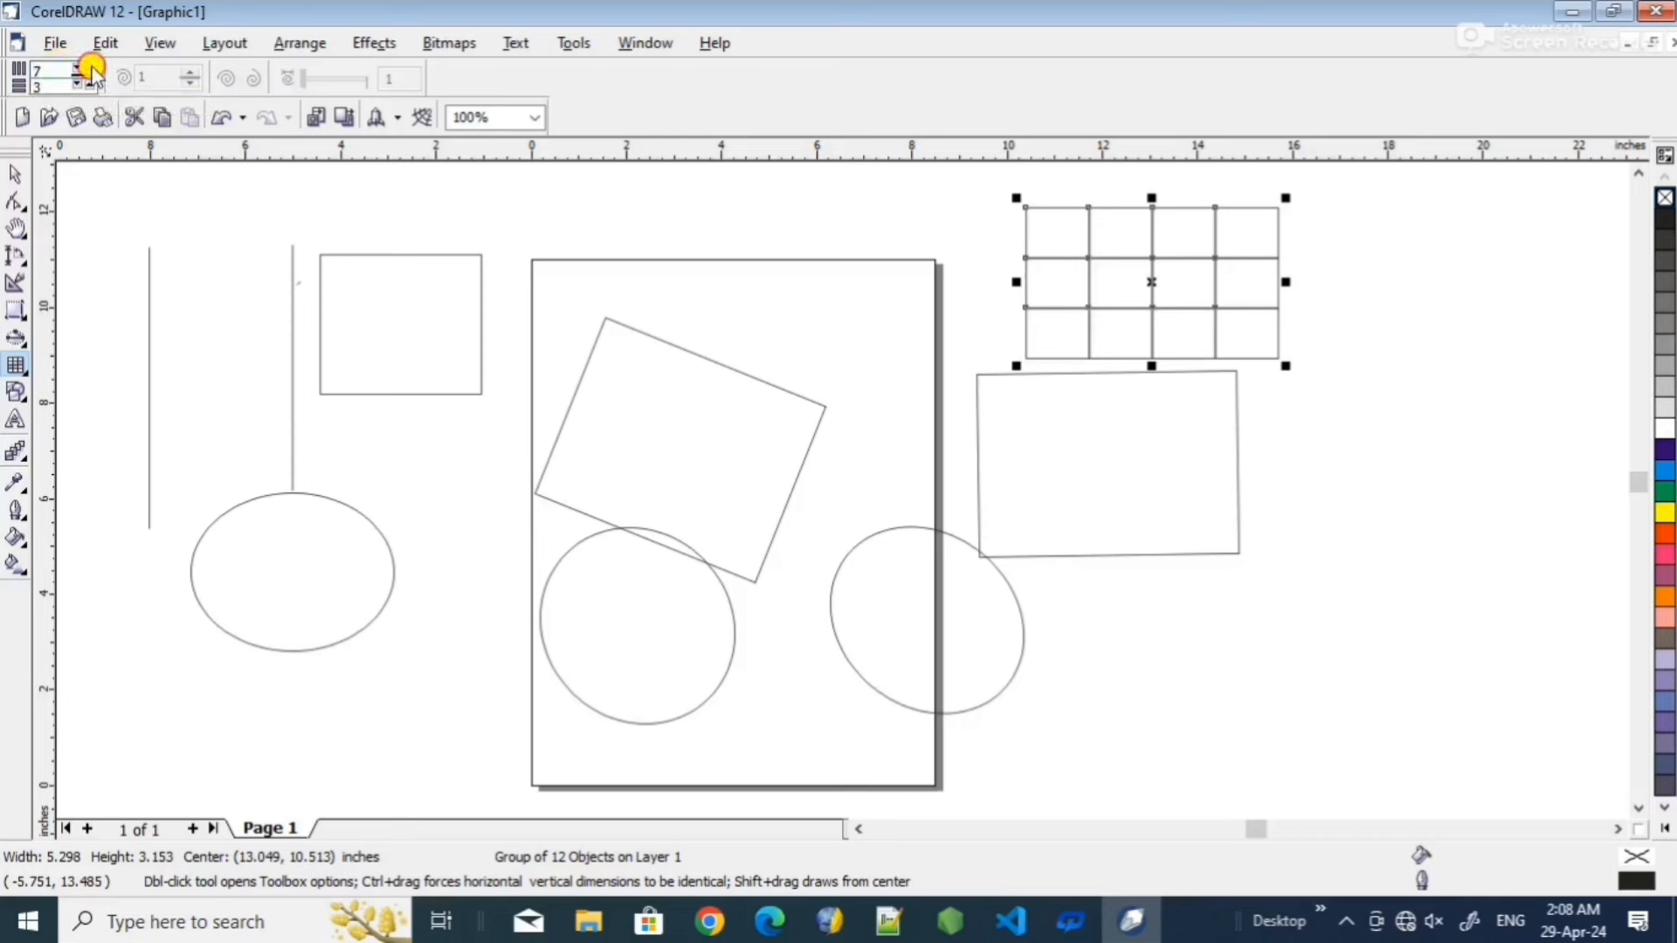
{"action": "left_click", "coordinate": [90, 85]}
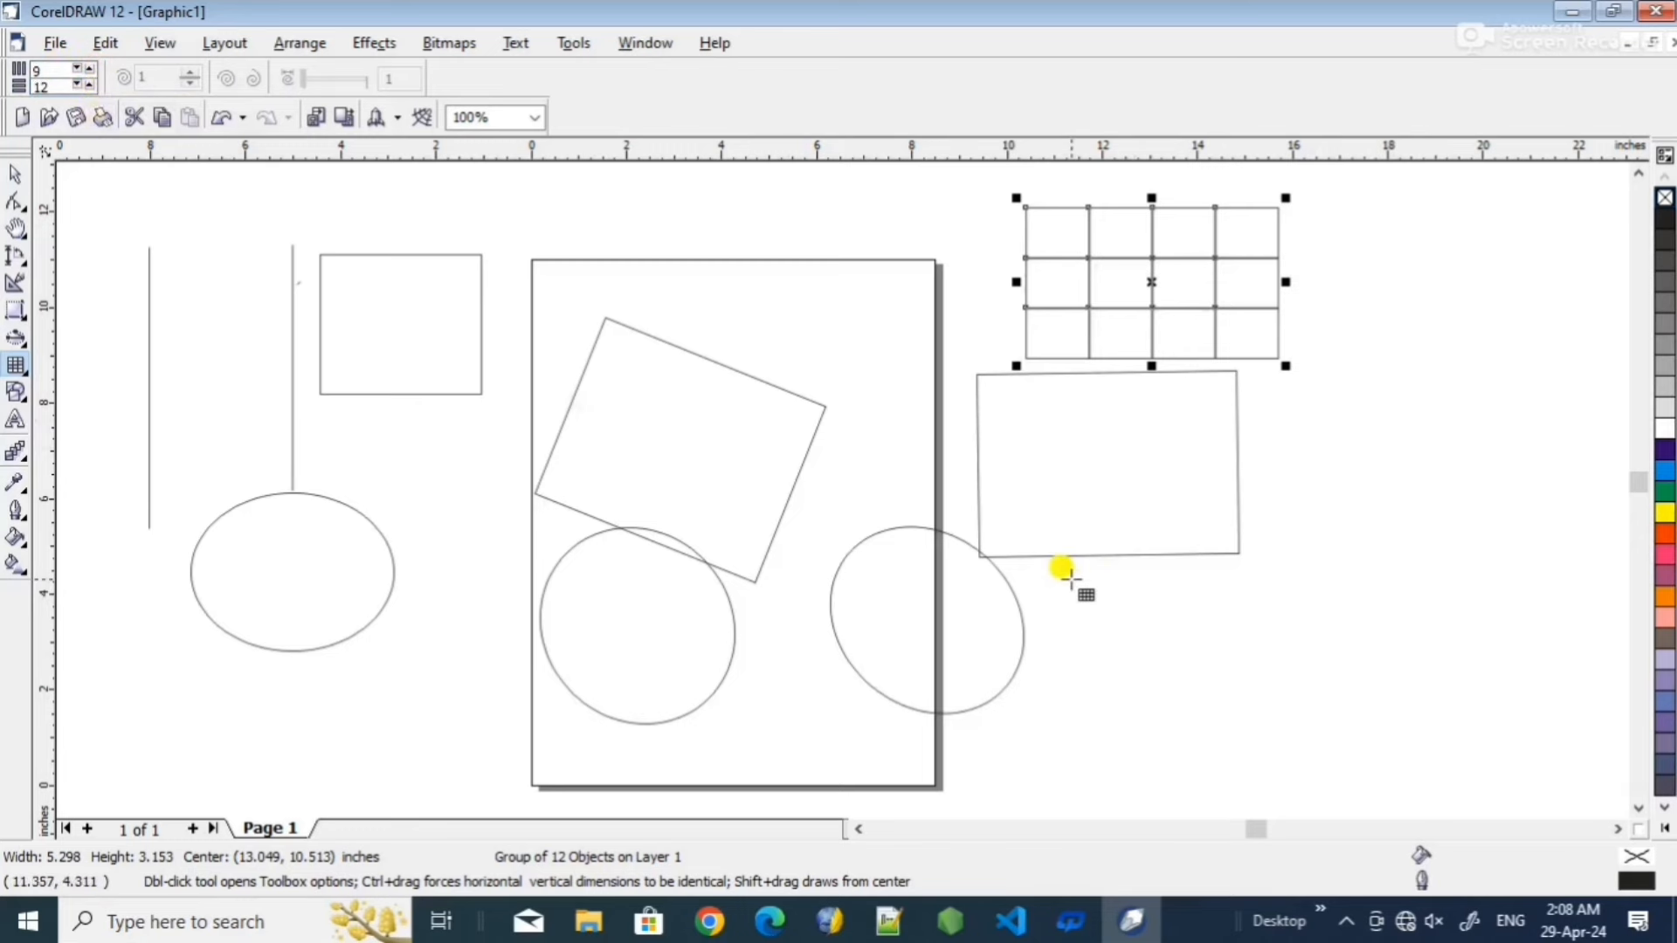
{"action": "left_click_drag", "start_coordinate": [1071, 579], "coordinate": [1429, 749]}
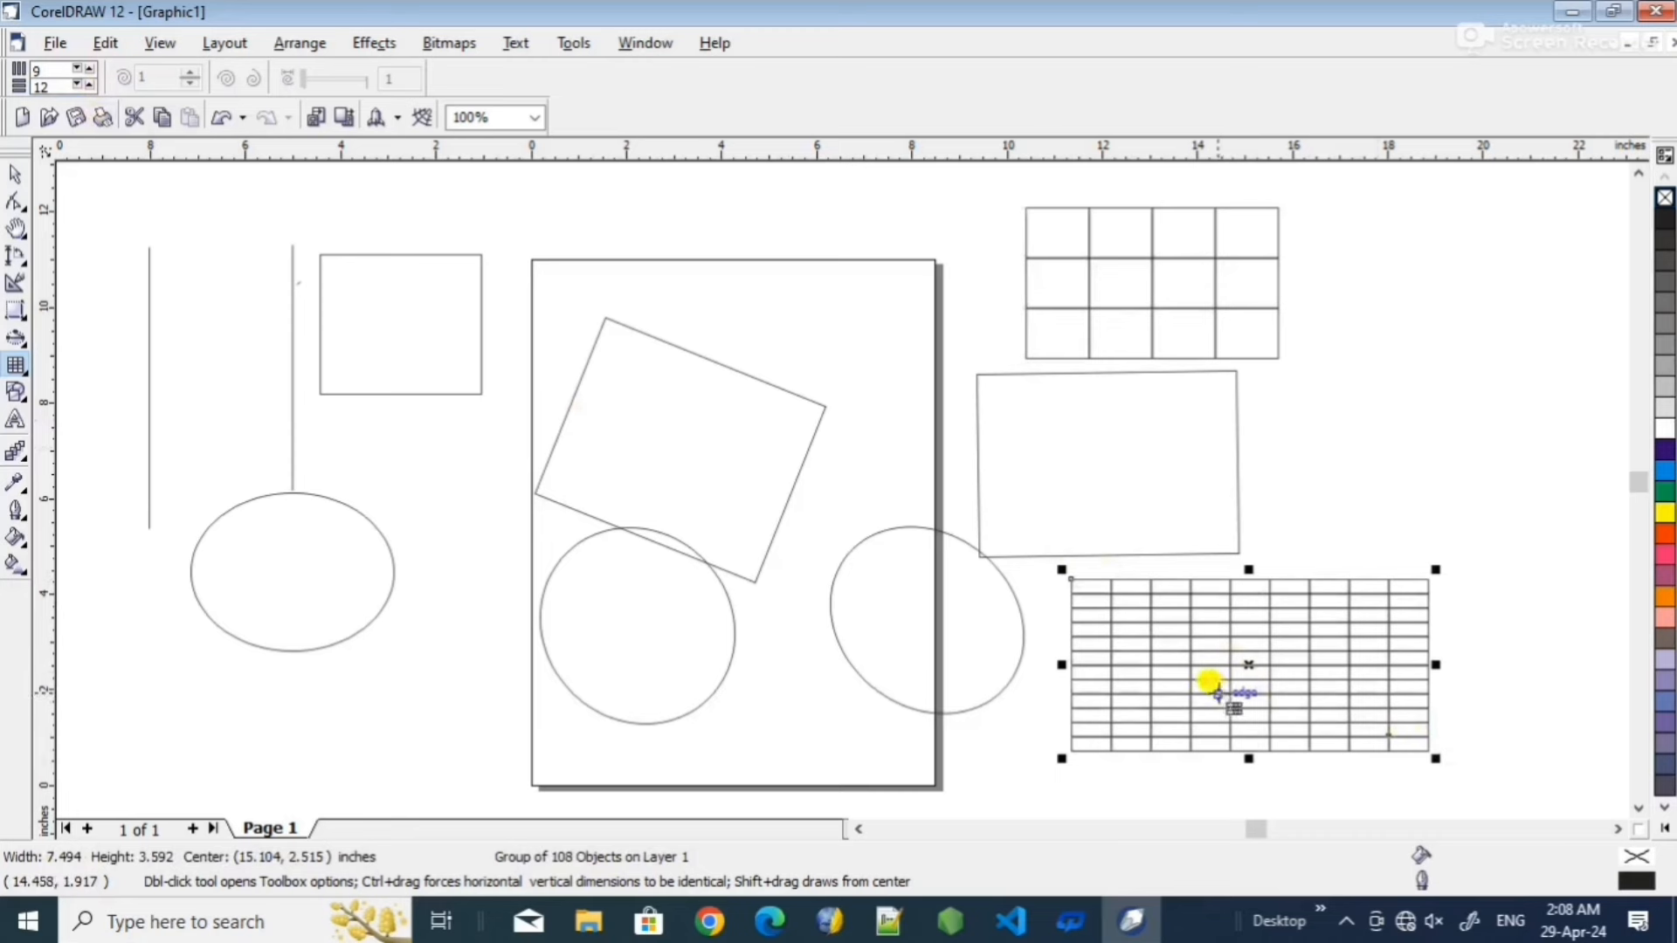
- Draw a five-sided polygon about 4.9 by 4.3 inches left of the page and move it to the page's lower-left edge
{"action": "left_click", "coordinate": [23, 373]}
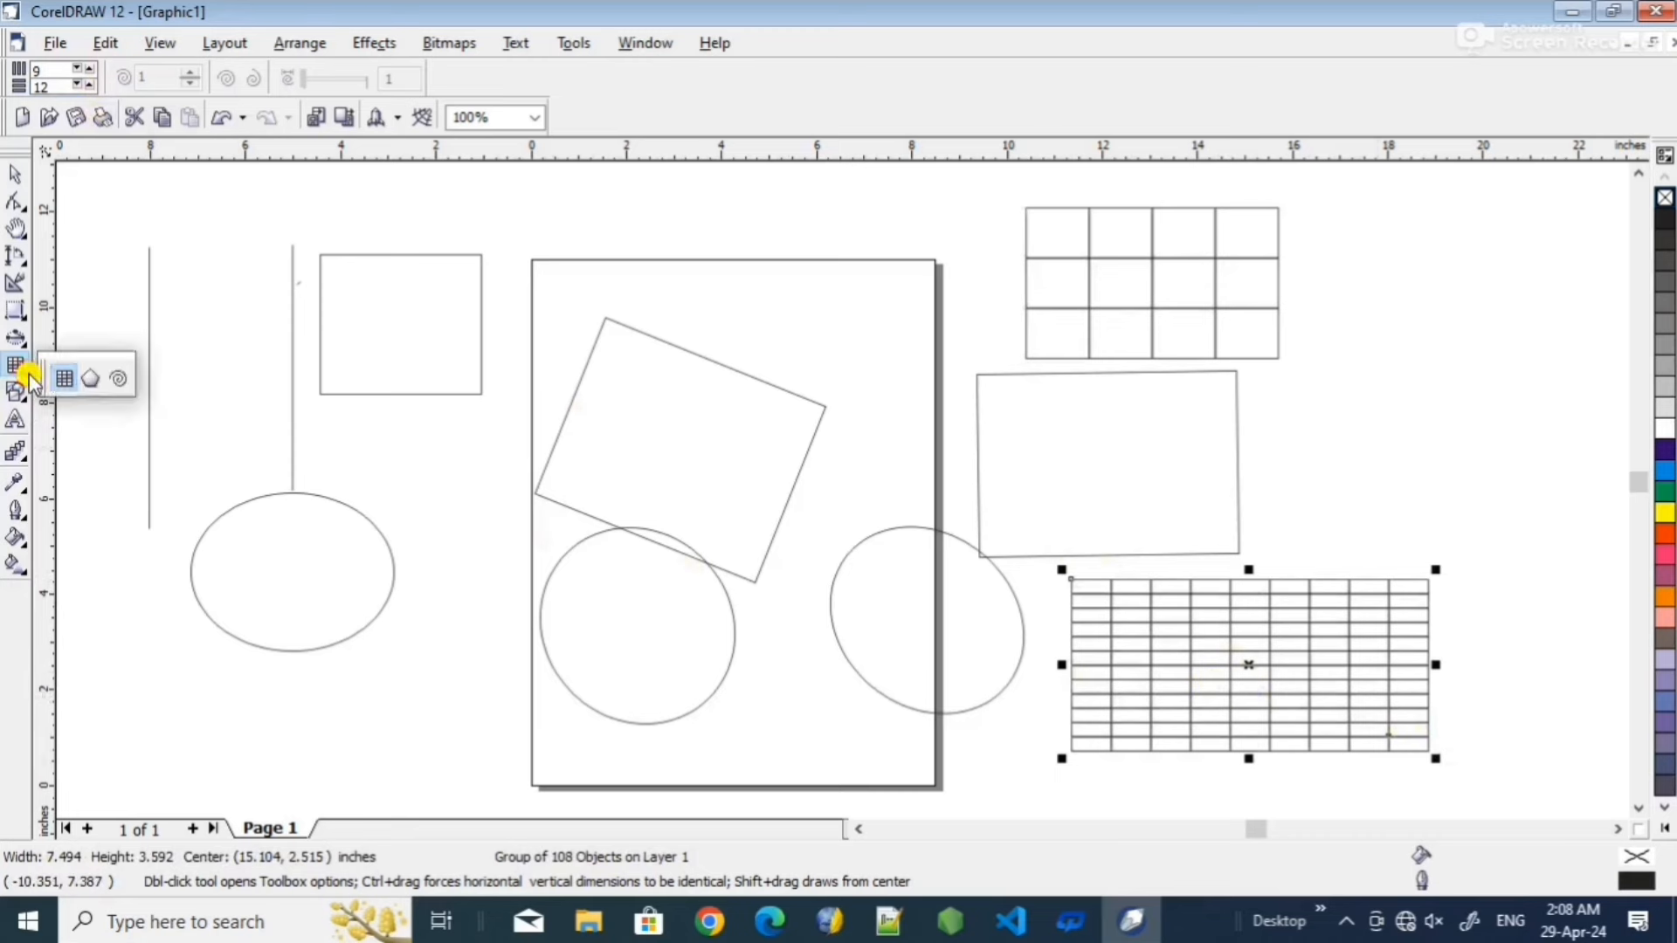
{"action": "left_click", "coordinate": [93, 376]}
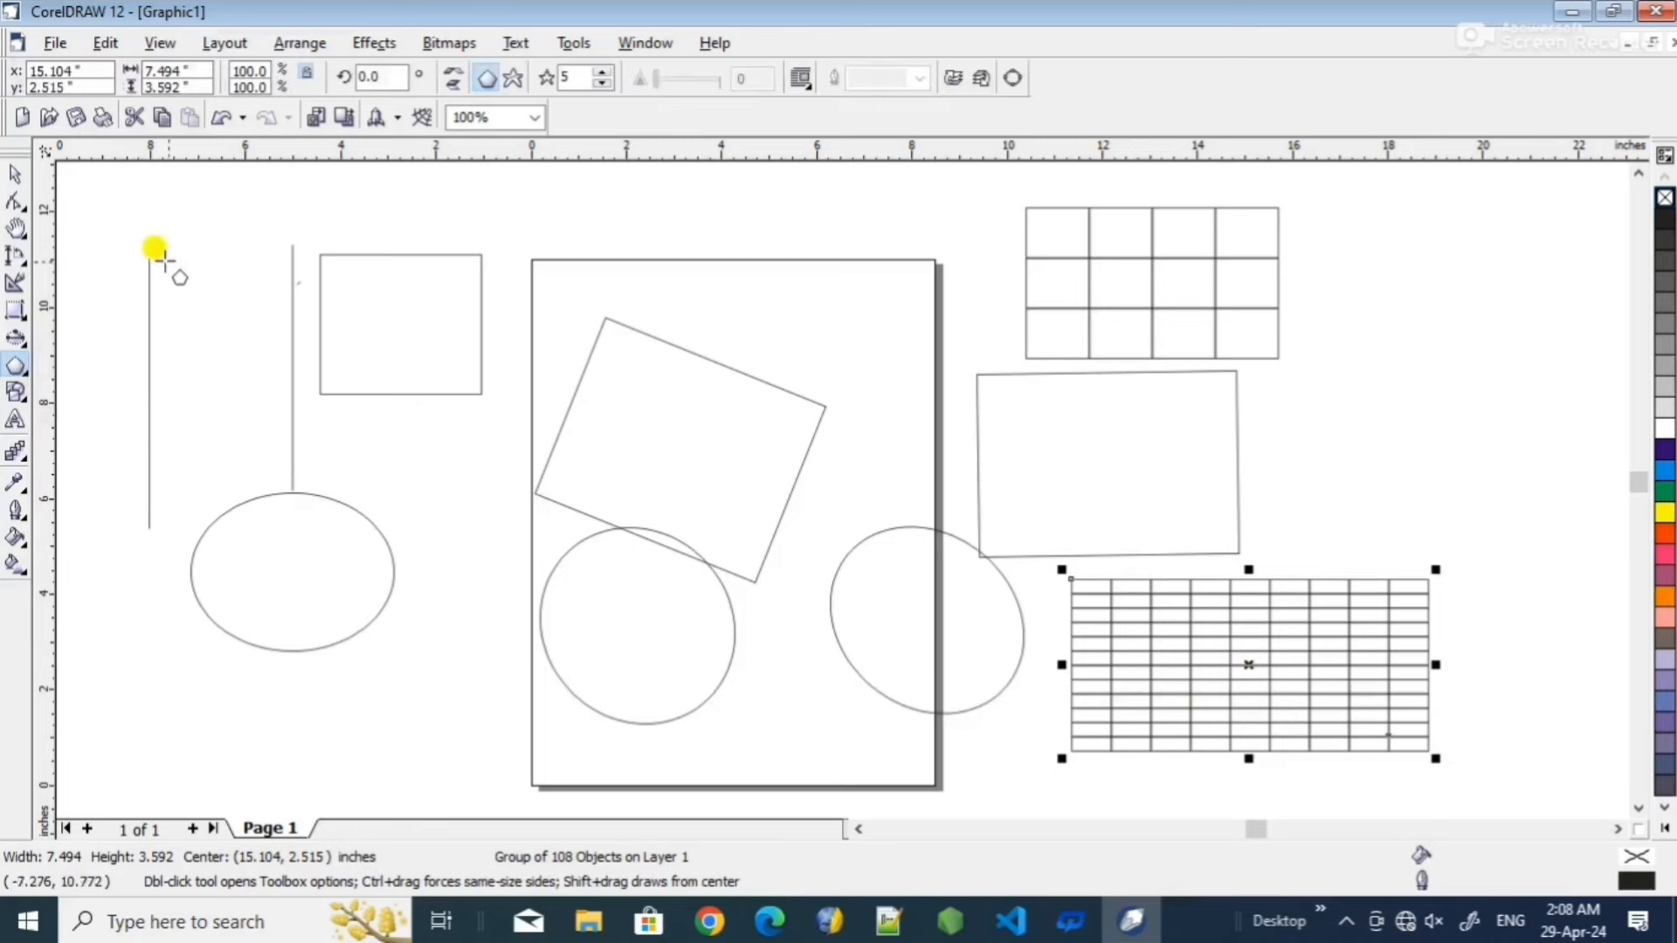
{"action": "mouse_move", "coordinate": [155, 253]}
{"action": "left_mouse_down"}
{"action": "mouse_move", "coordinate": [223, 340]}
{"action": "mouse_move", "coordinate": [395, 467]}
{"action": "left_mouse_up"}
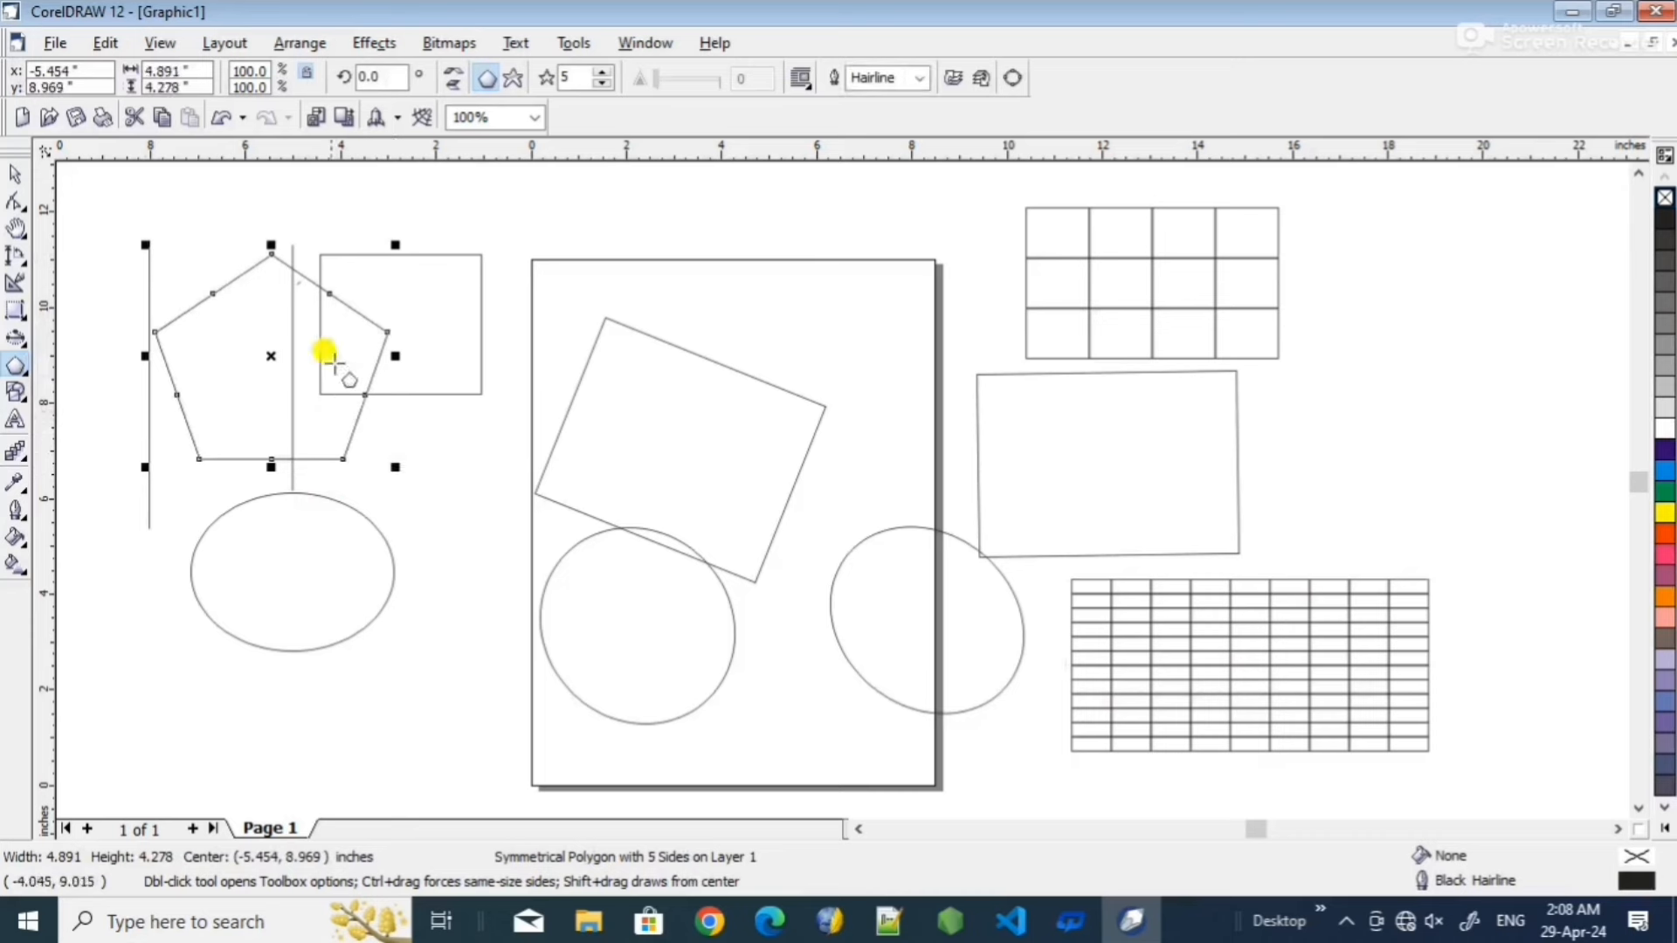
{"action": "left_click_drag", "start_coordinate": [274, 353], "coordinate": [445, 666]}
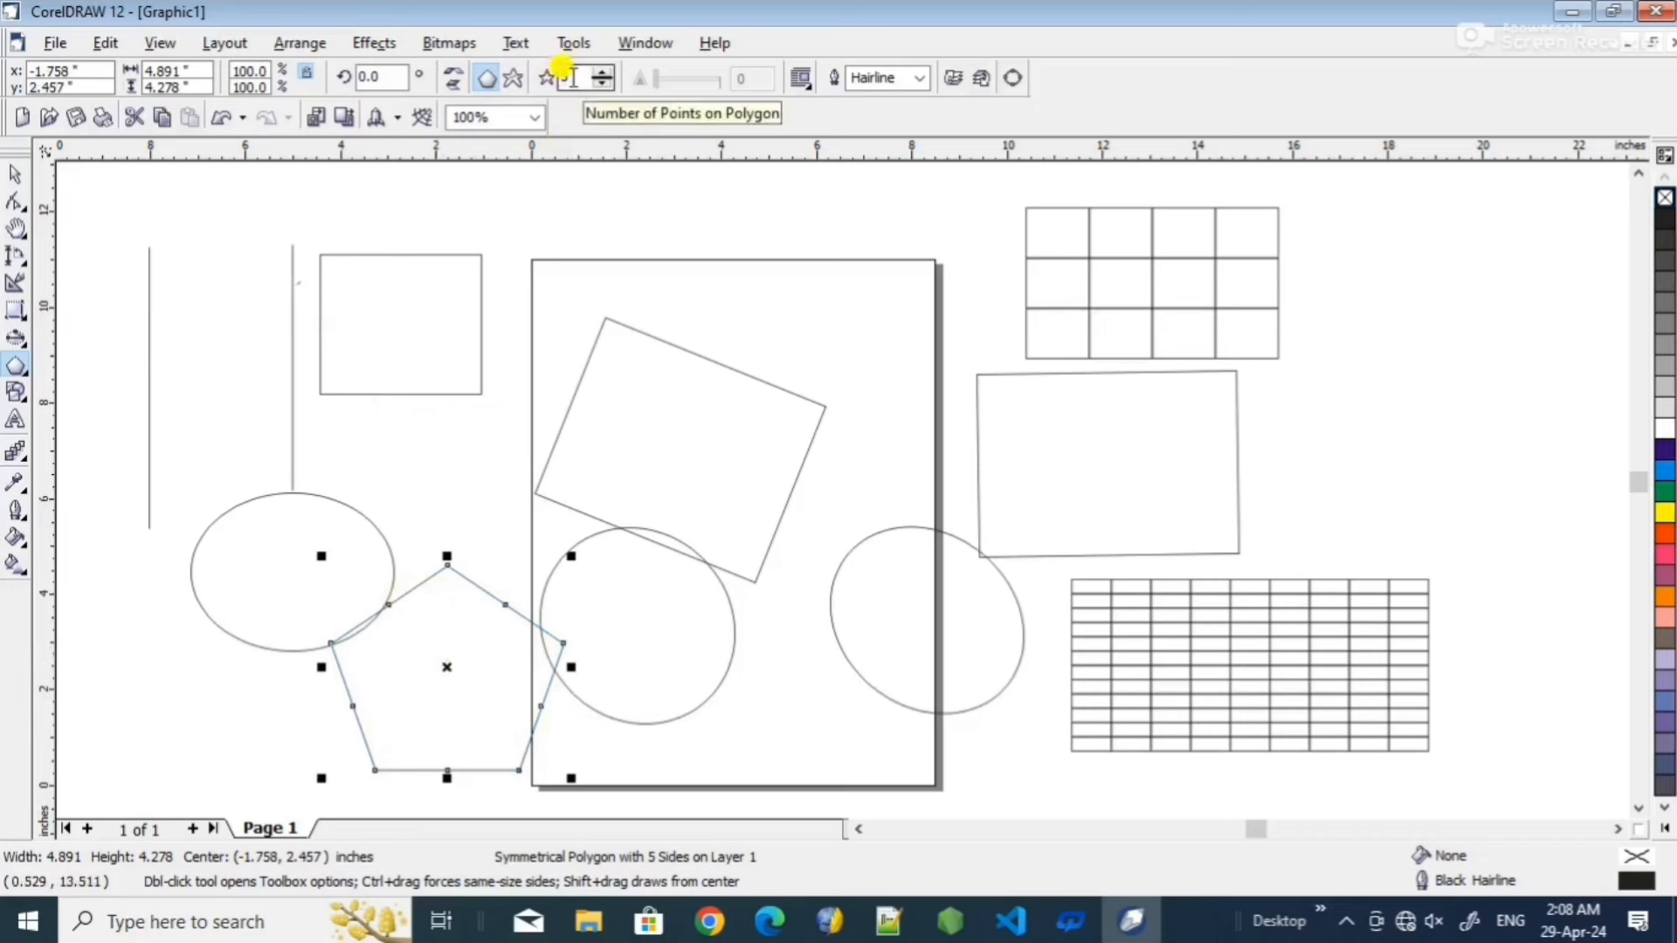
- Reduce the polygon's number of points to 3, and raise it to 6 to make a hexagon
{"action": "left_click", "coordinate": [603, 84]}
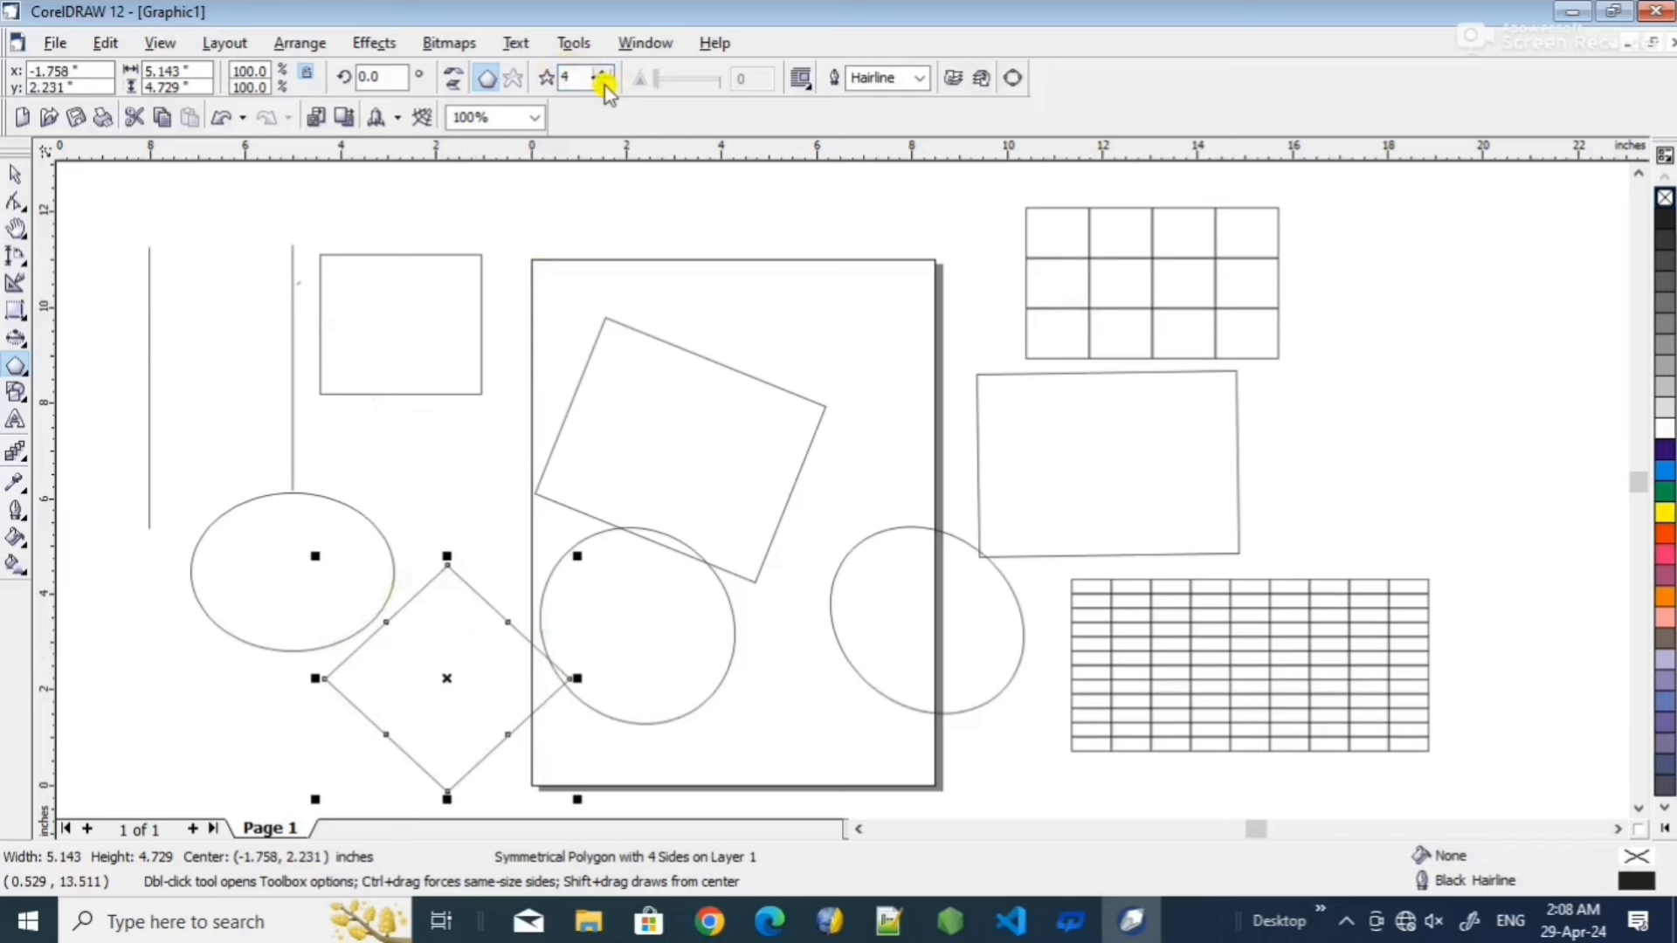
{"action": "left_click", "coordinate": [603, 84]}
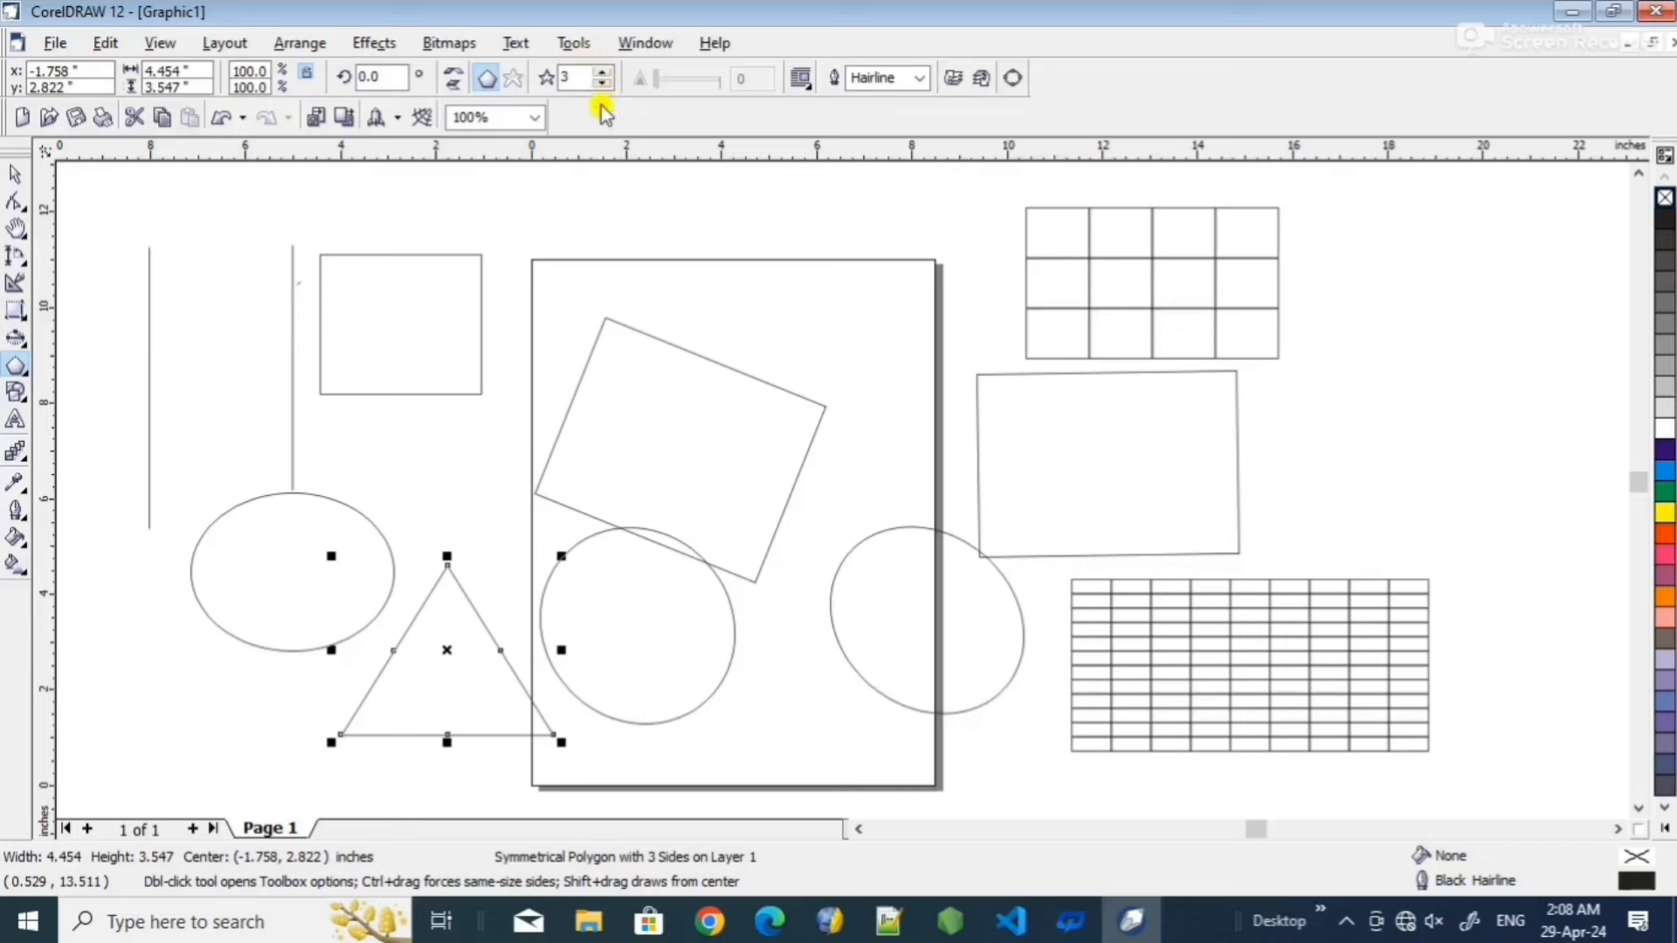
{"action": "left_click", "coordinate": [602, 73]}
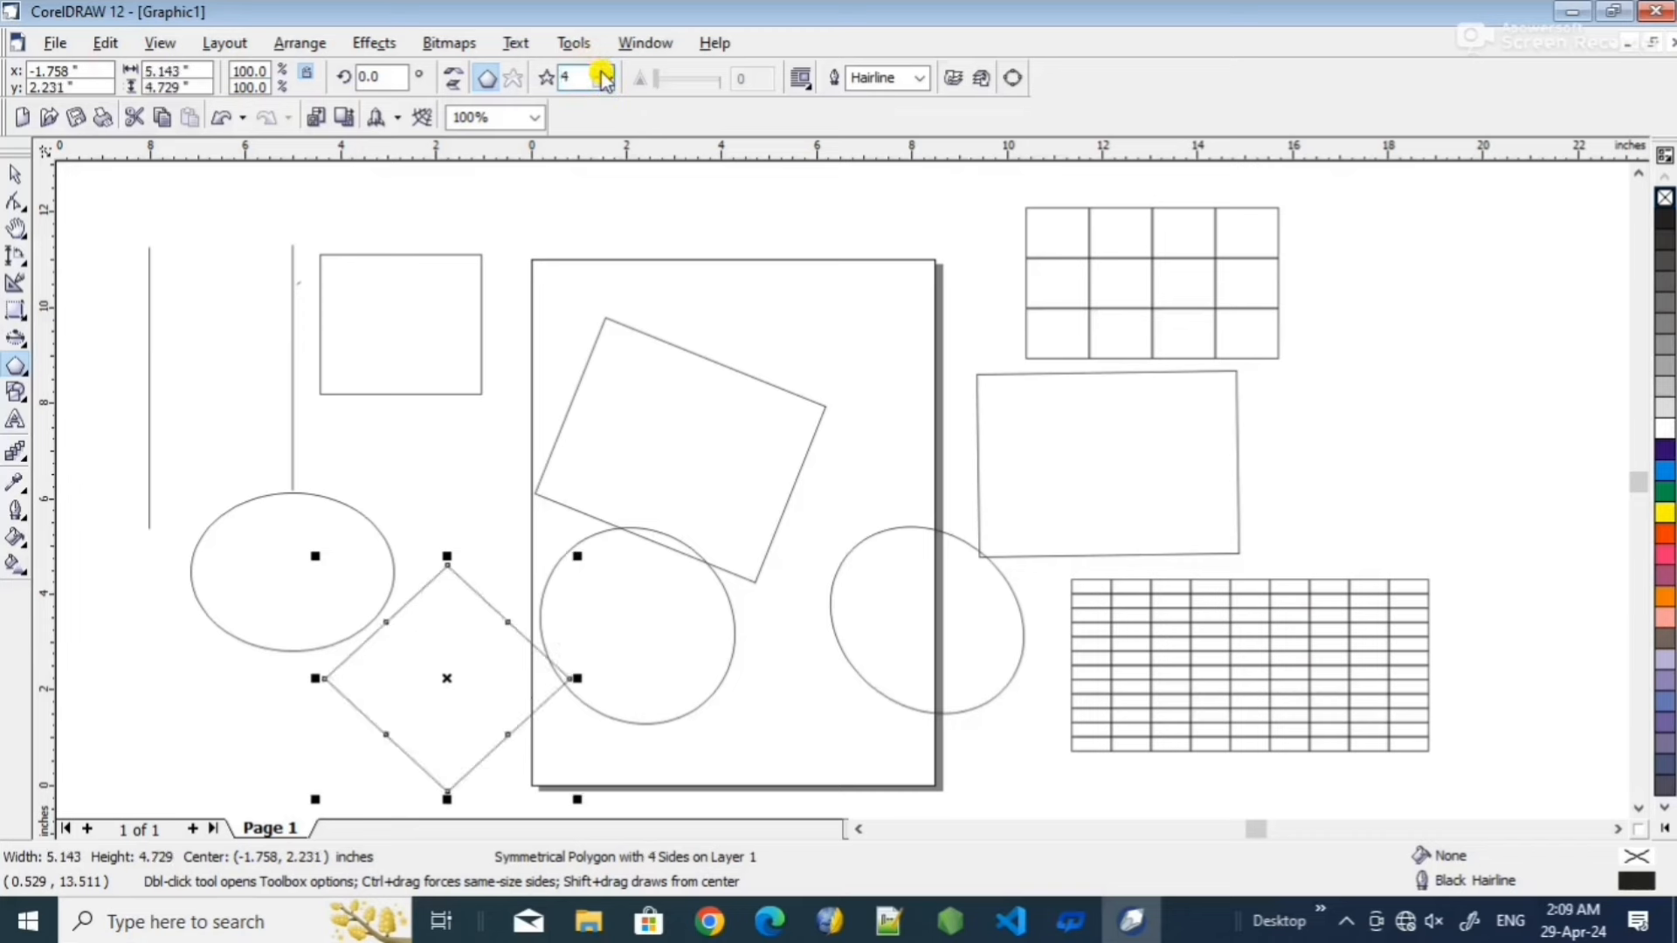
{"action": "left_click", "coordinate": [602, 74]}
{"action": "left_click", "coordinate": [602, 74]}
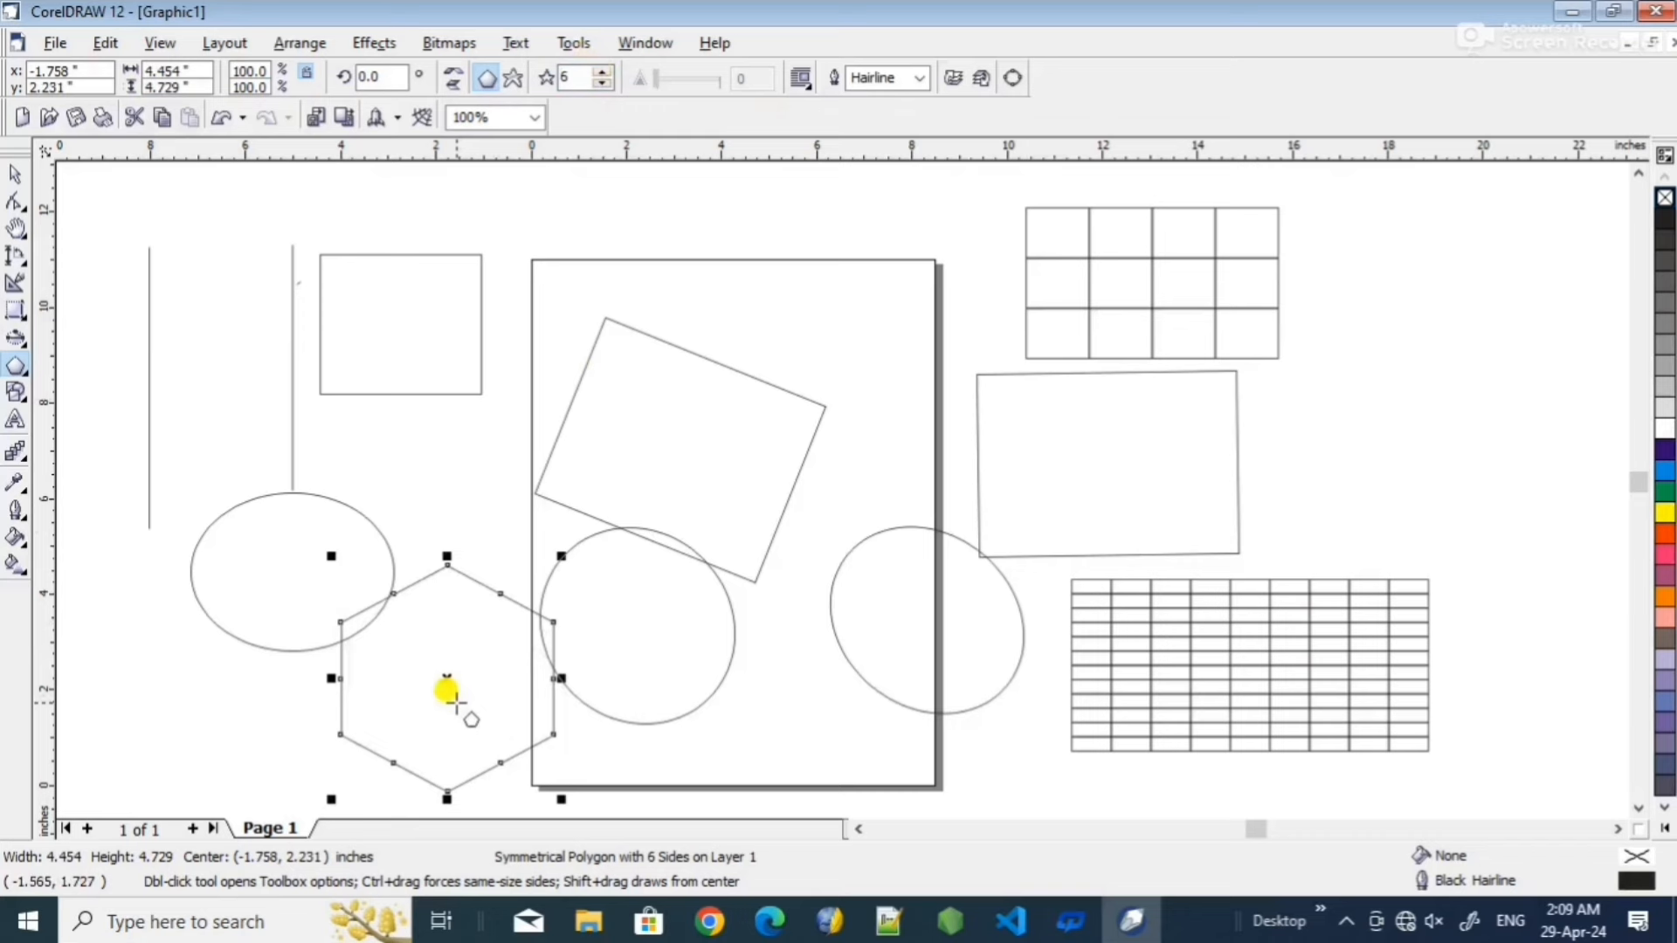
- Draw a teardrop basic shape about 2.1 by 3.8 inches between the two vertical lines left of the page
{"action": "left_click", "coordinate": [24, 401]}
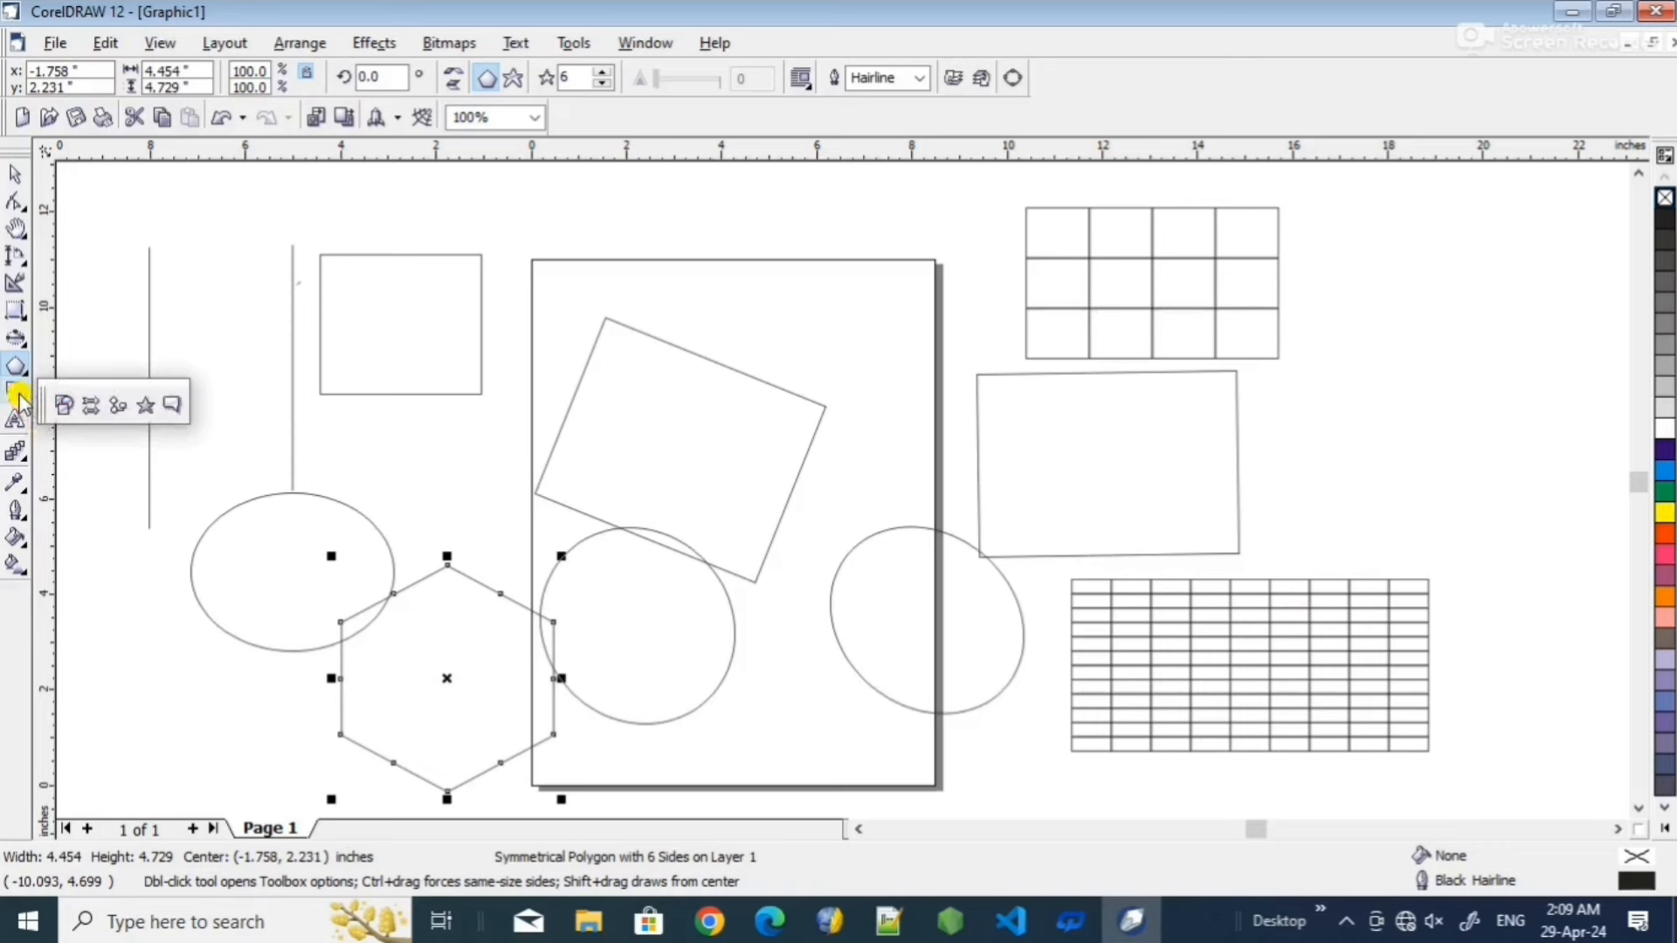
{"action": "mouse_move", "coordinate": [19, 400]}
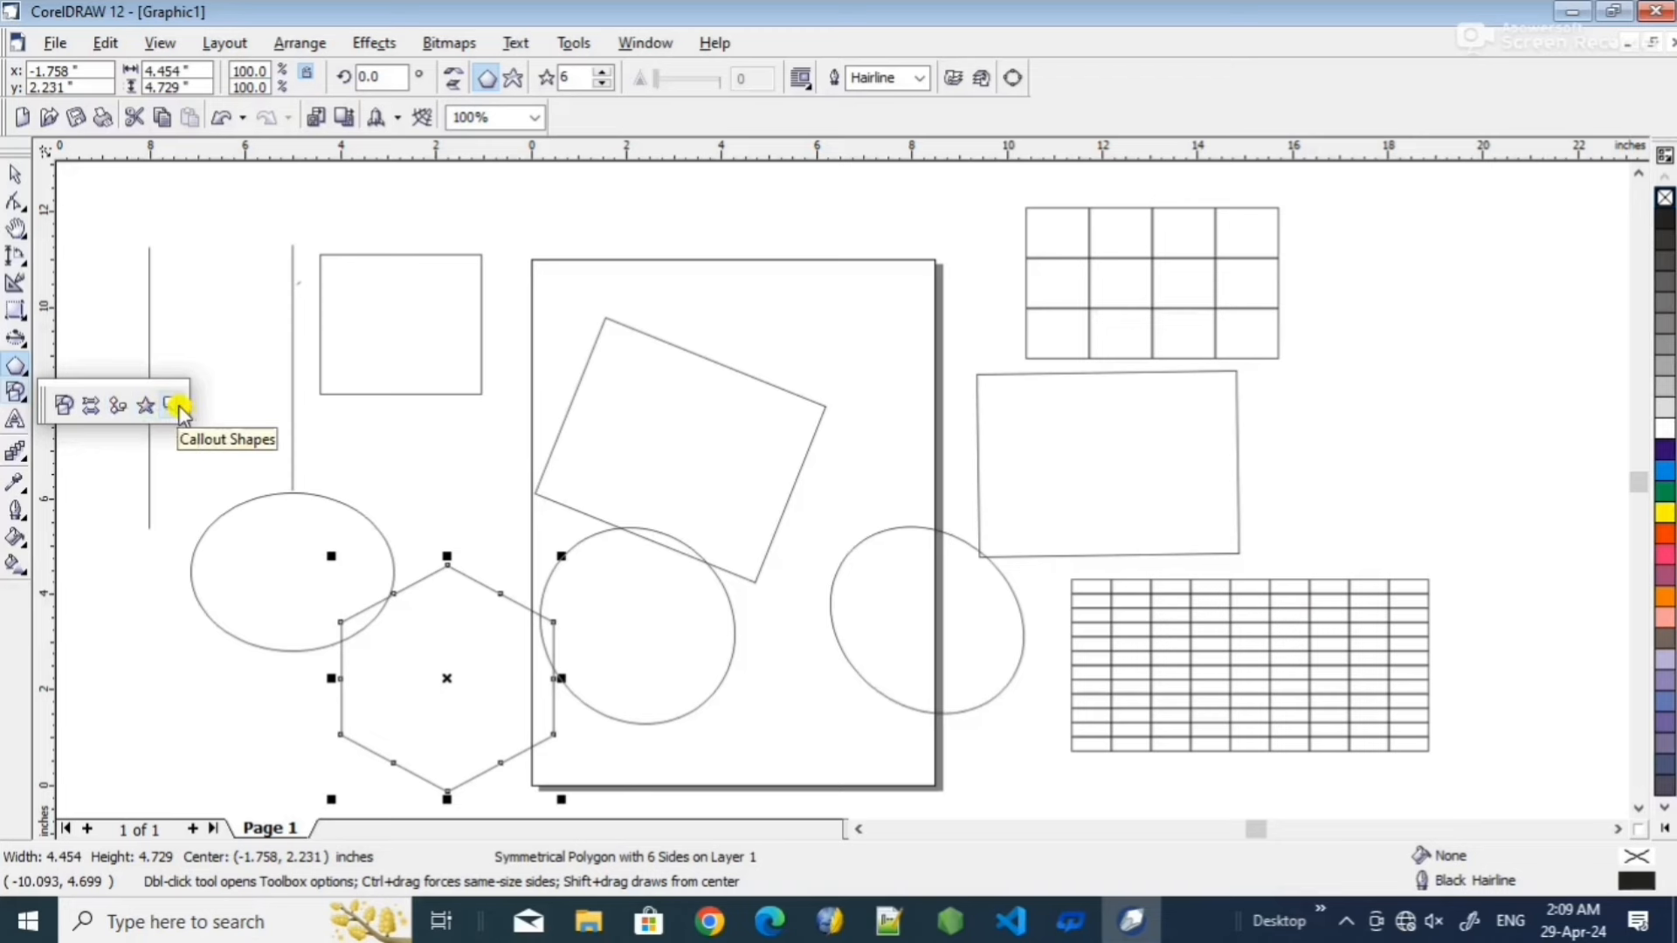
{"action": "left_click", "coordinate": [61, 406]}
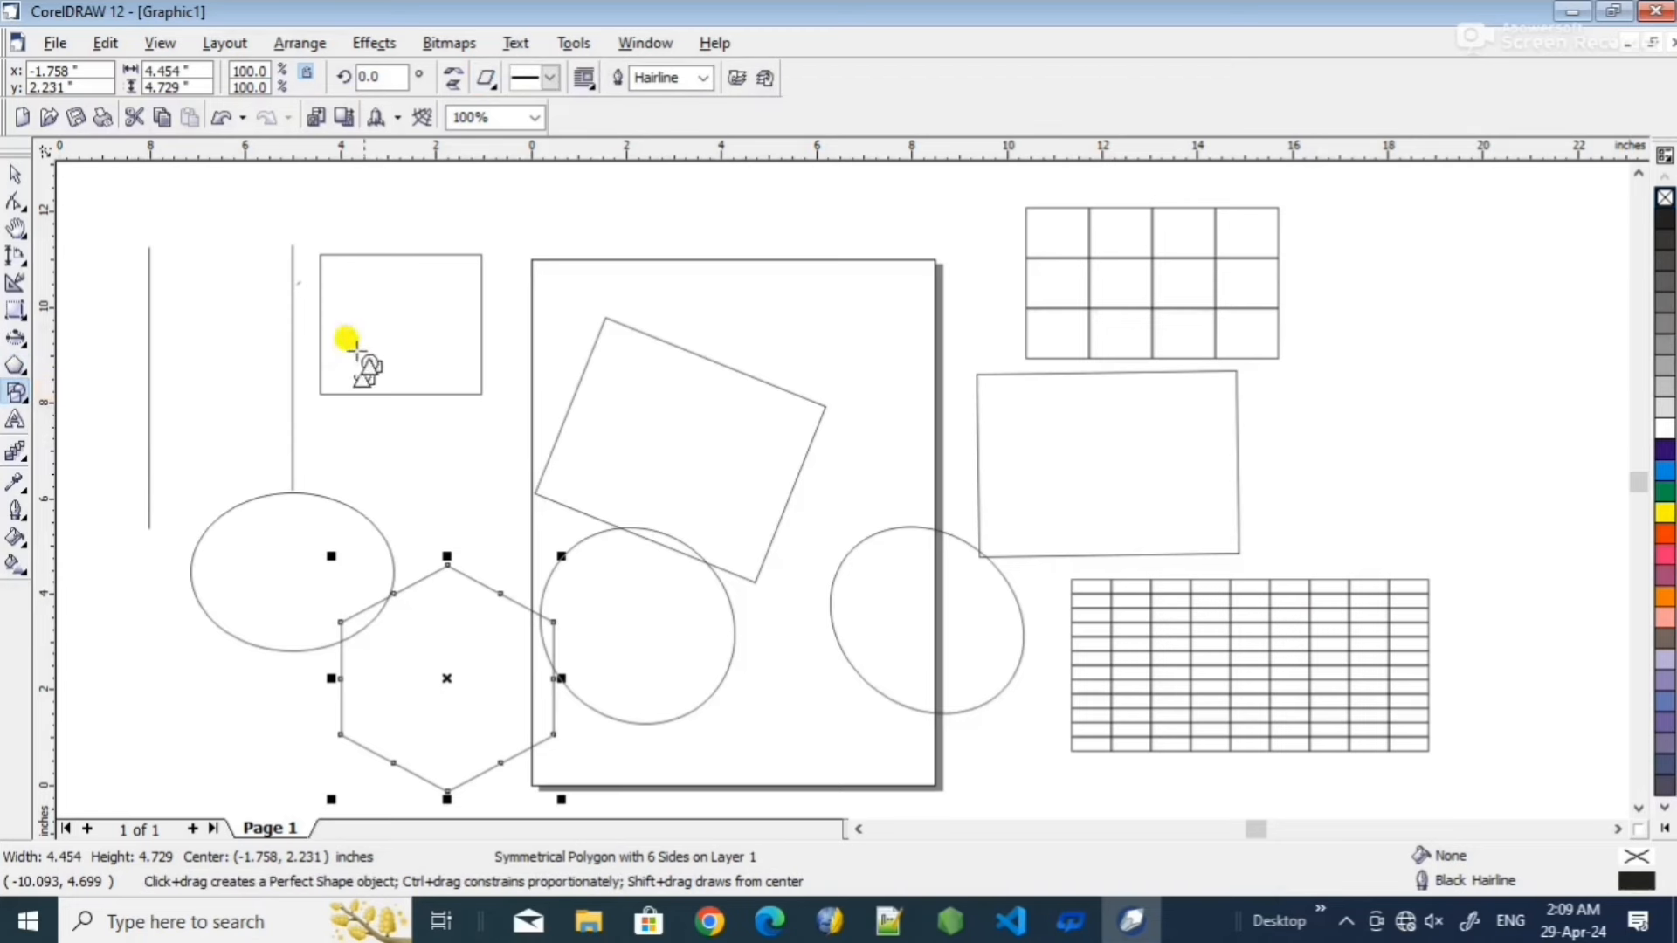
{"action": "left_click", "coordinate": [487, 80]}
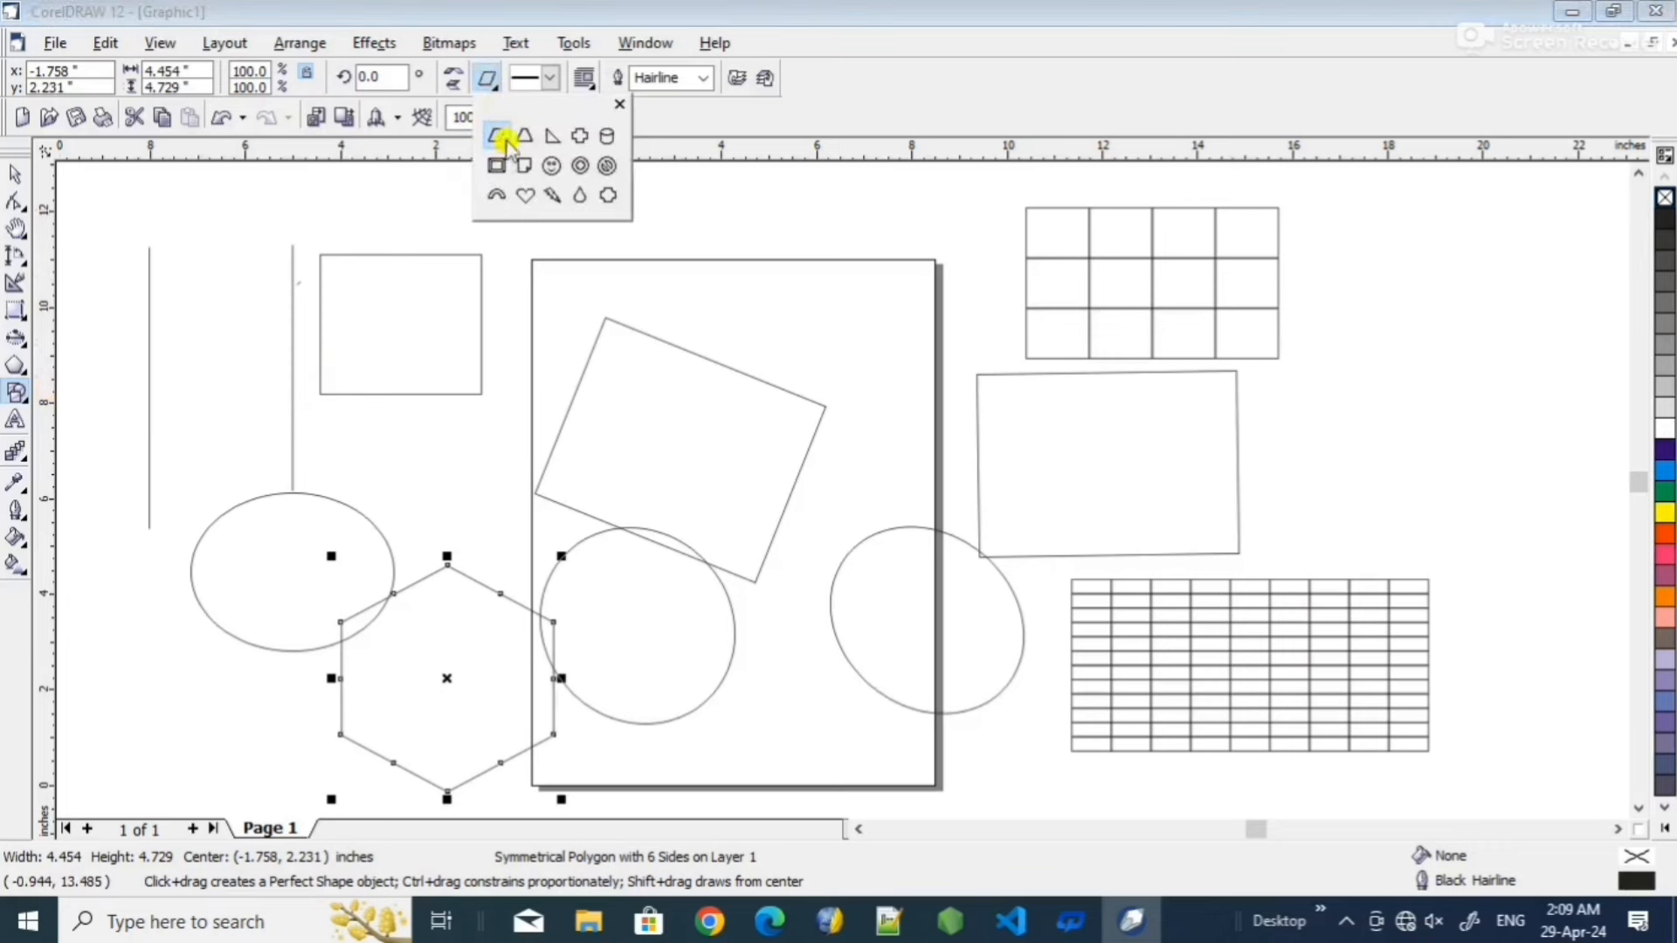
{"action": "left_click", "coordinate": [580, 196]}
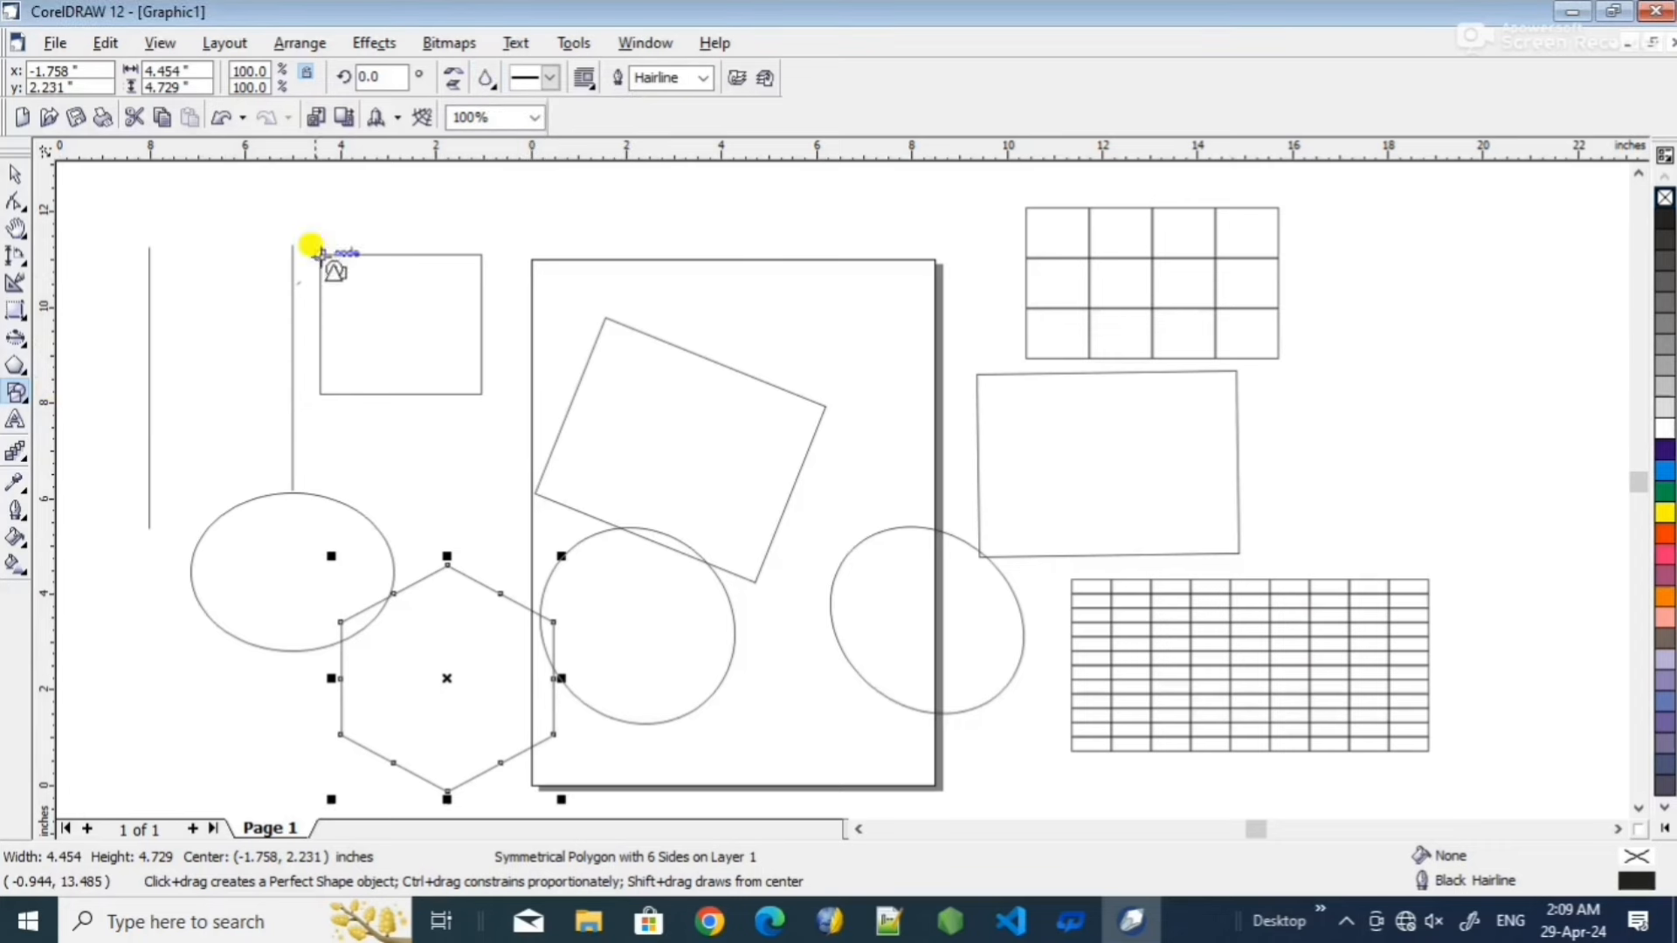
{"action": "left_click_drag", "start_coordinate": [172, 247], "coordinate": [263, 411]}
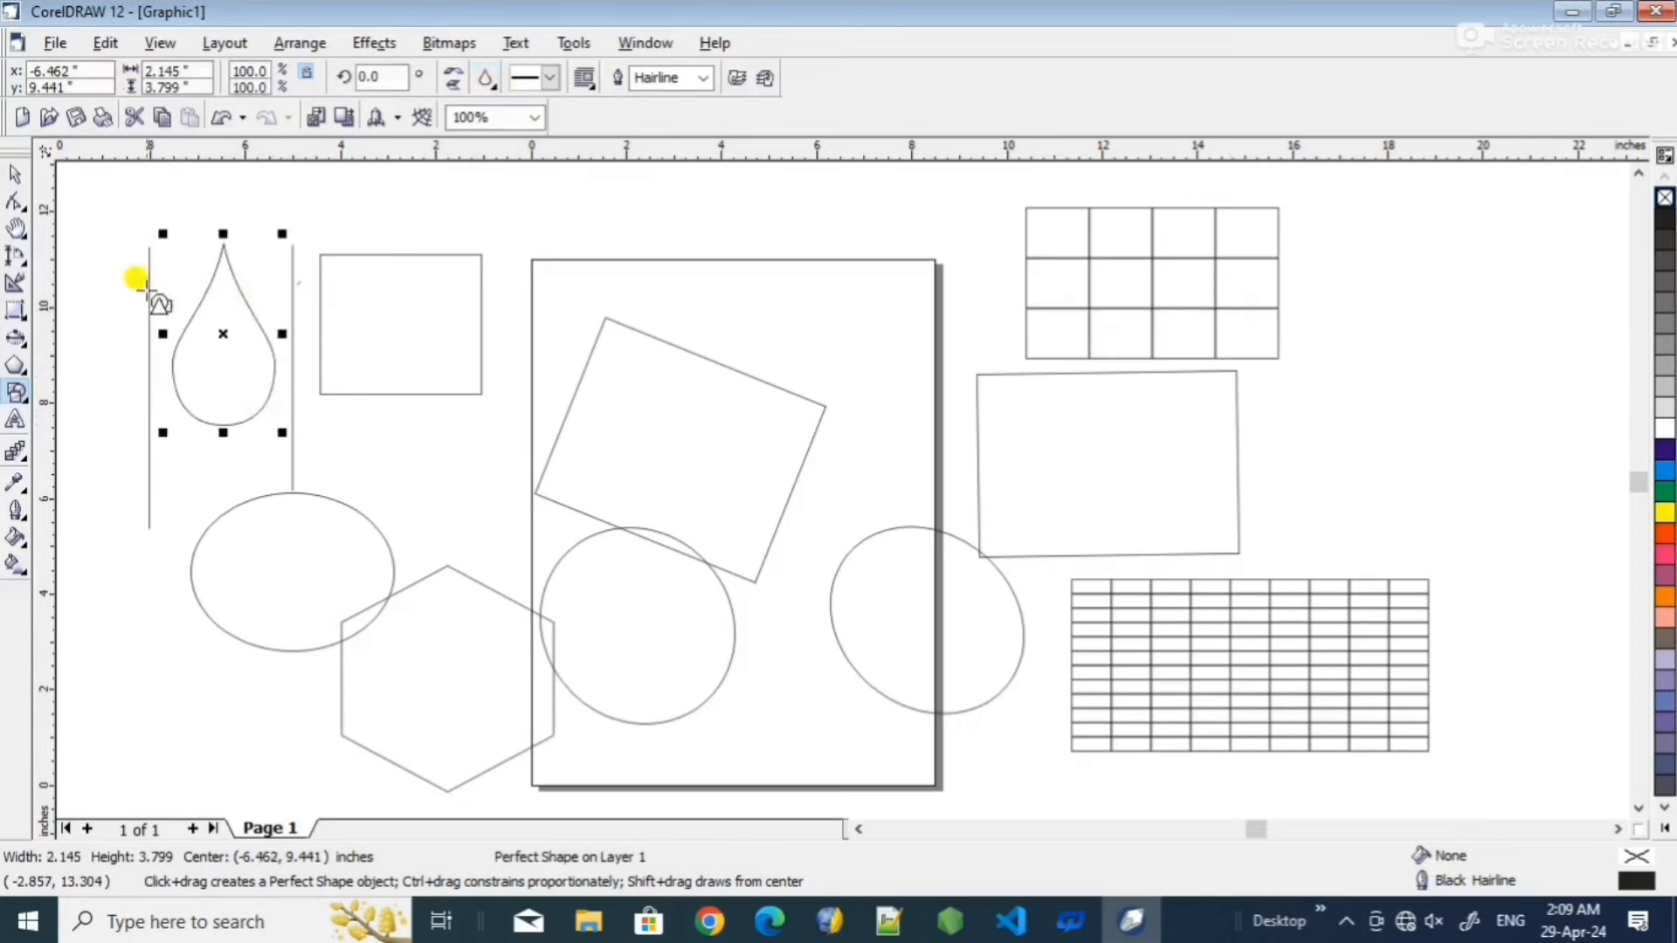
- Examine the available arrow shapes and flowchart shapes among the Perfect Shapes
{"action": "left_click", "coordinate": [29, 403]}
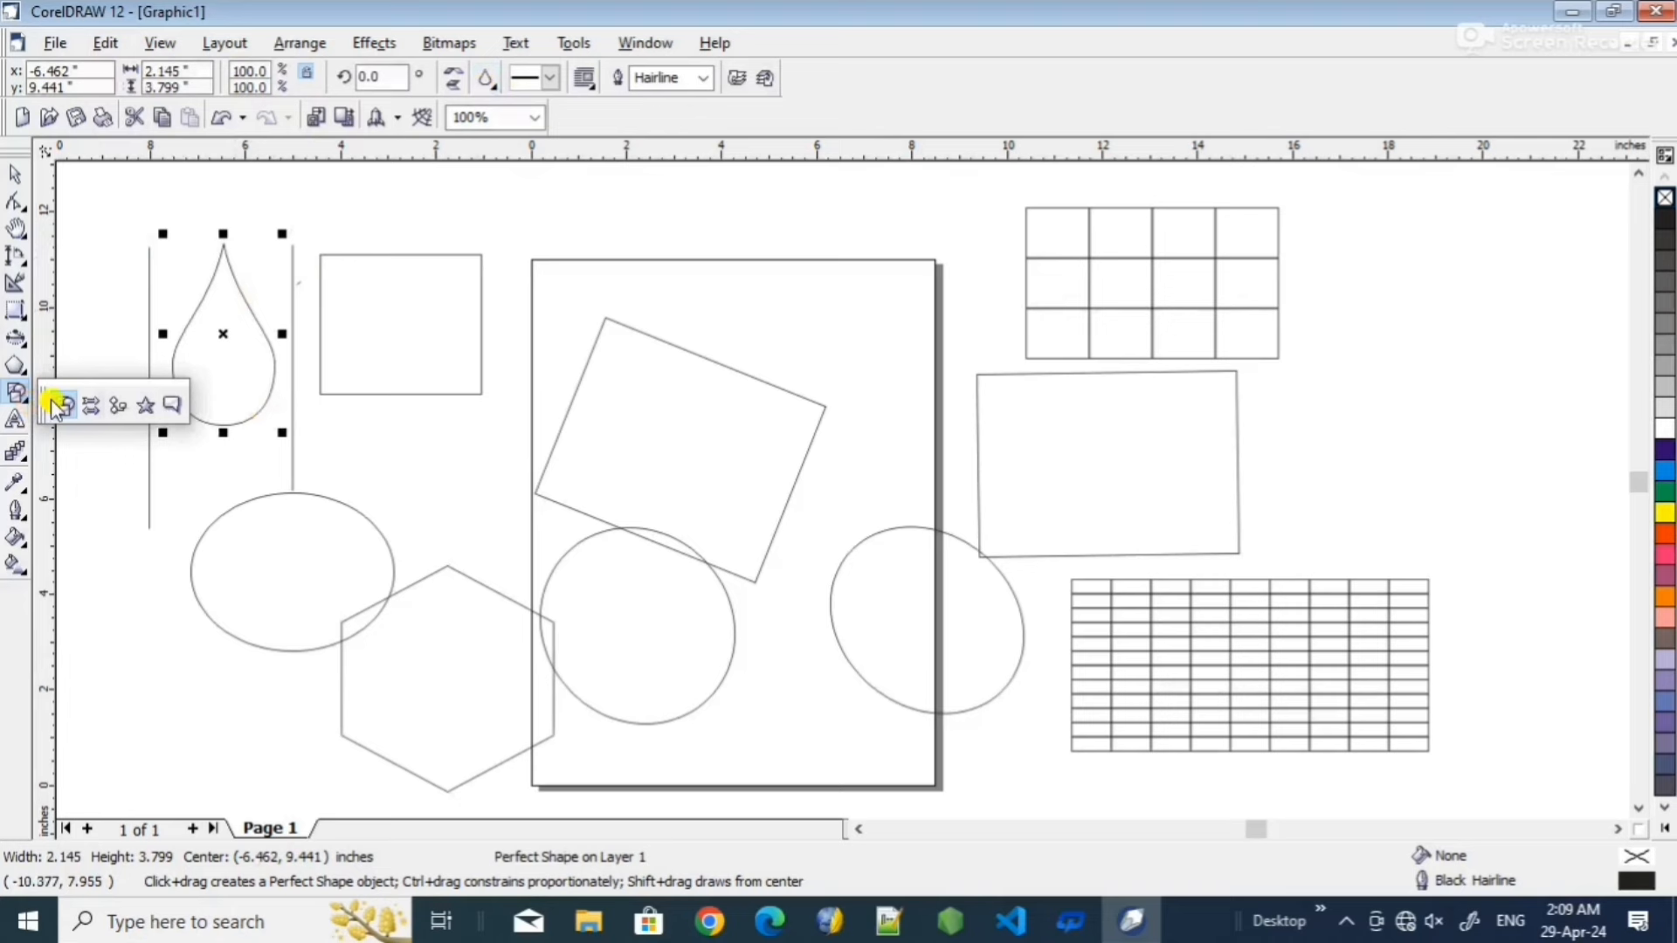
{"action": "left_click", "coordinate": [96, 399]}
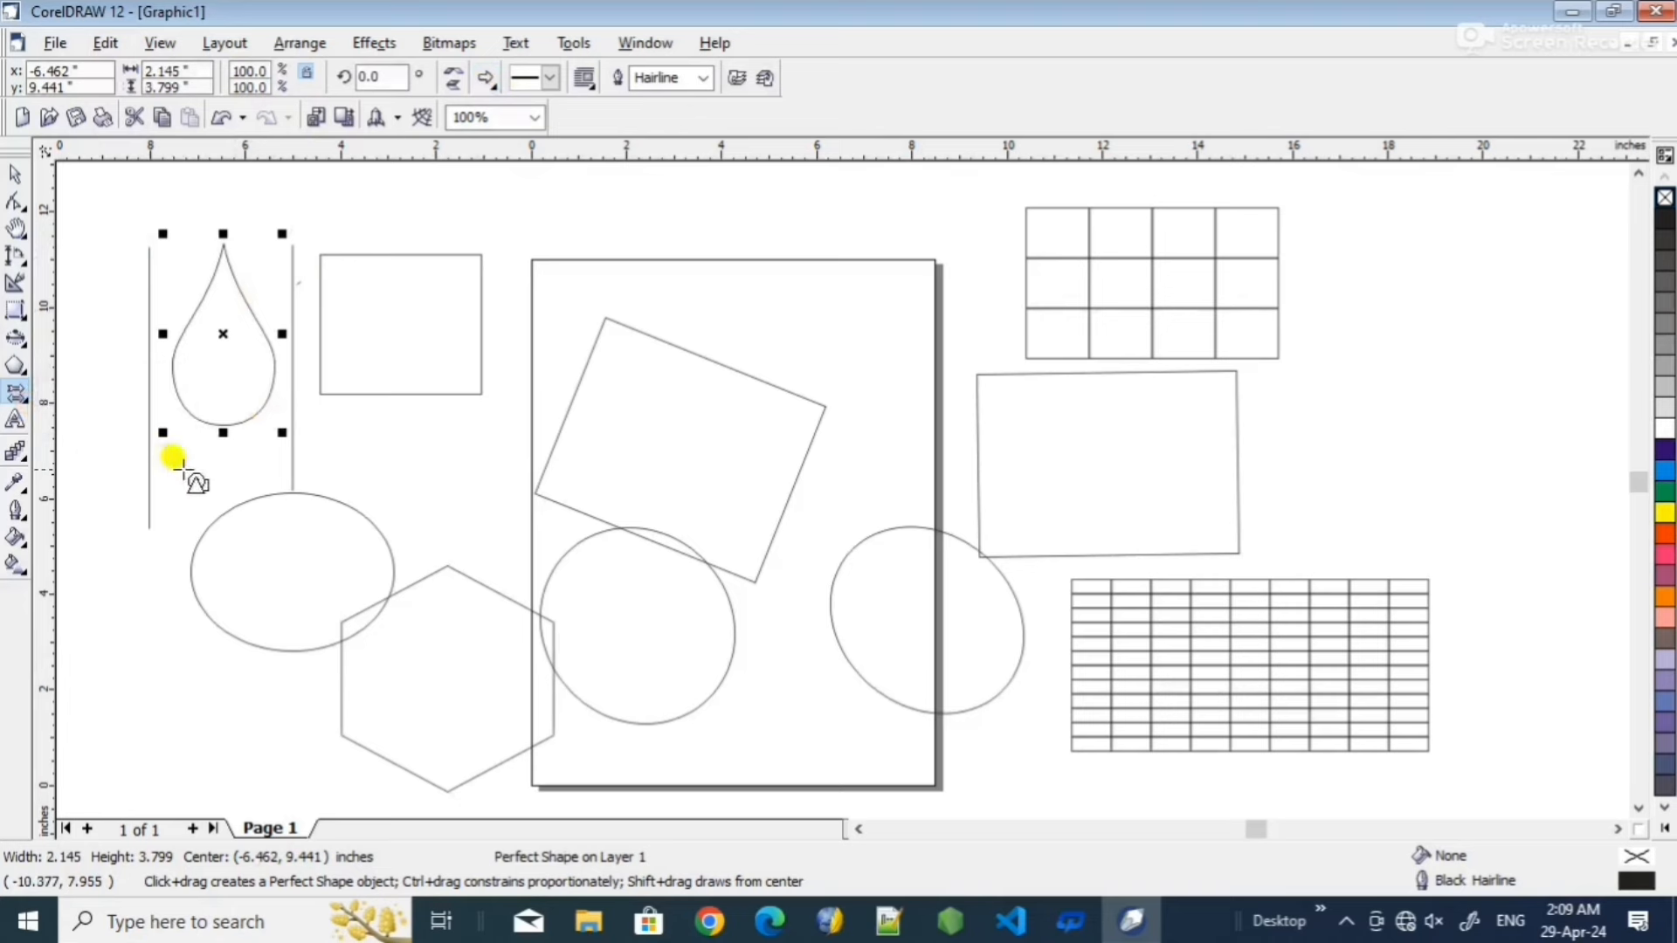
{"action": "left_click", "coordinate": [487, 80]}
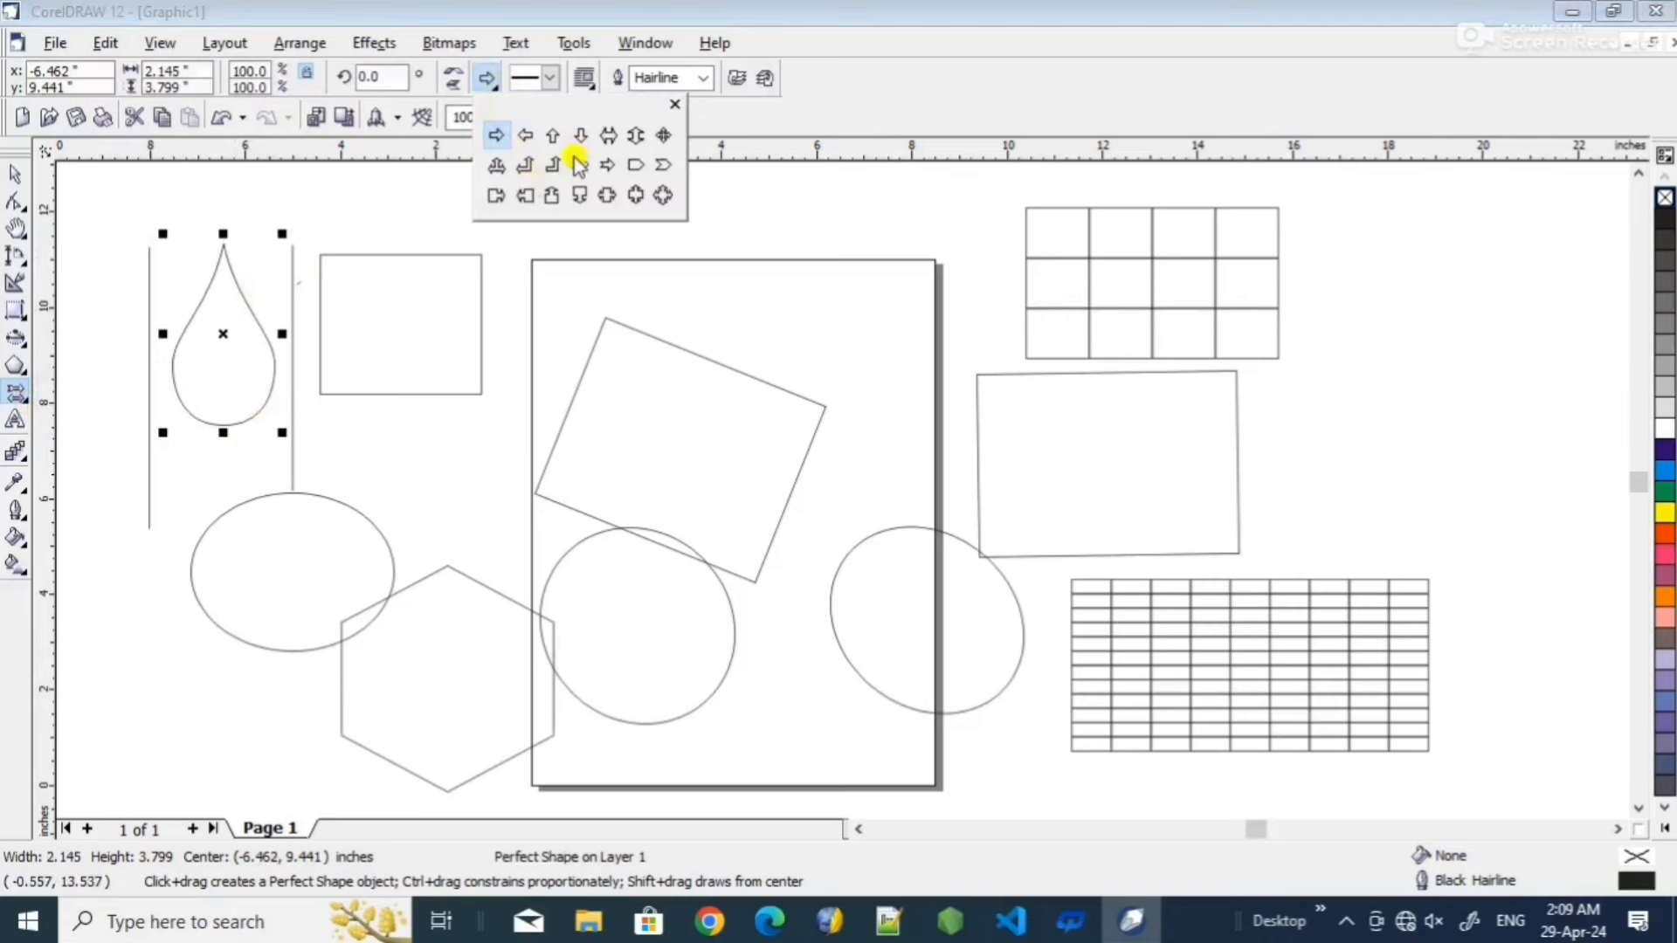
{"action": "left_click", "coordinate": [29, 406]}
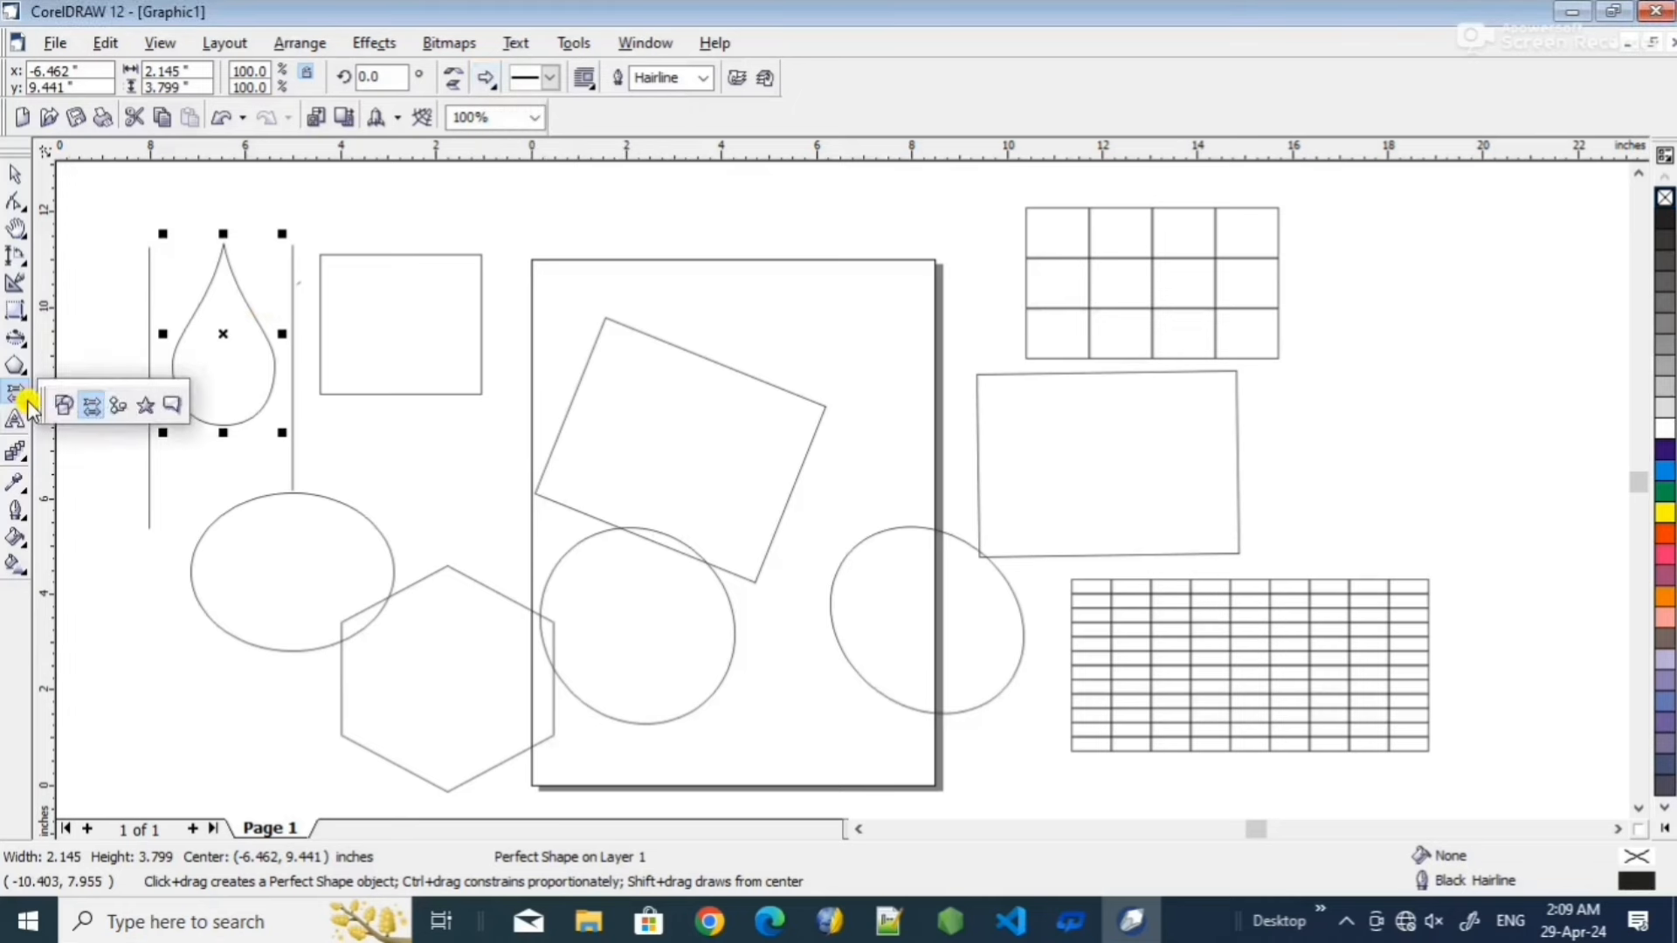
{"action": "left_click", "coordinate": [117, 405]}
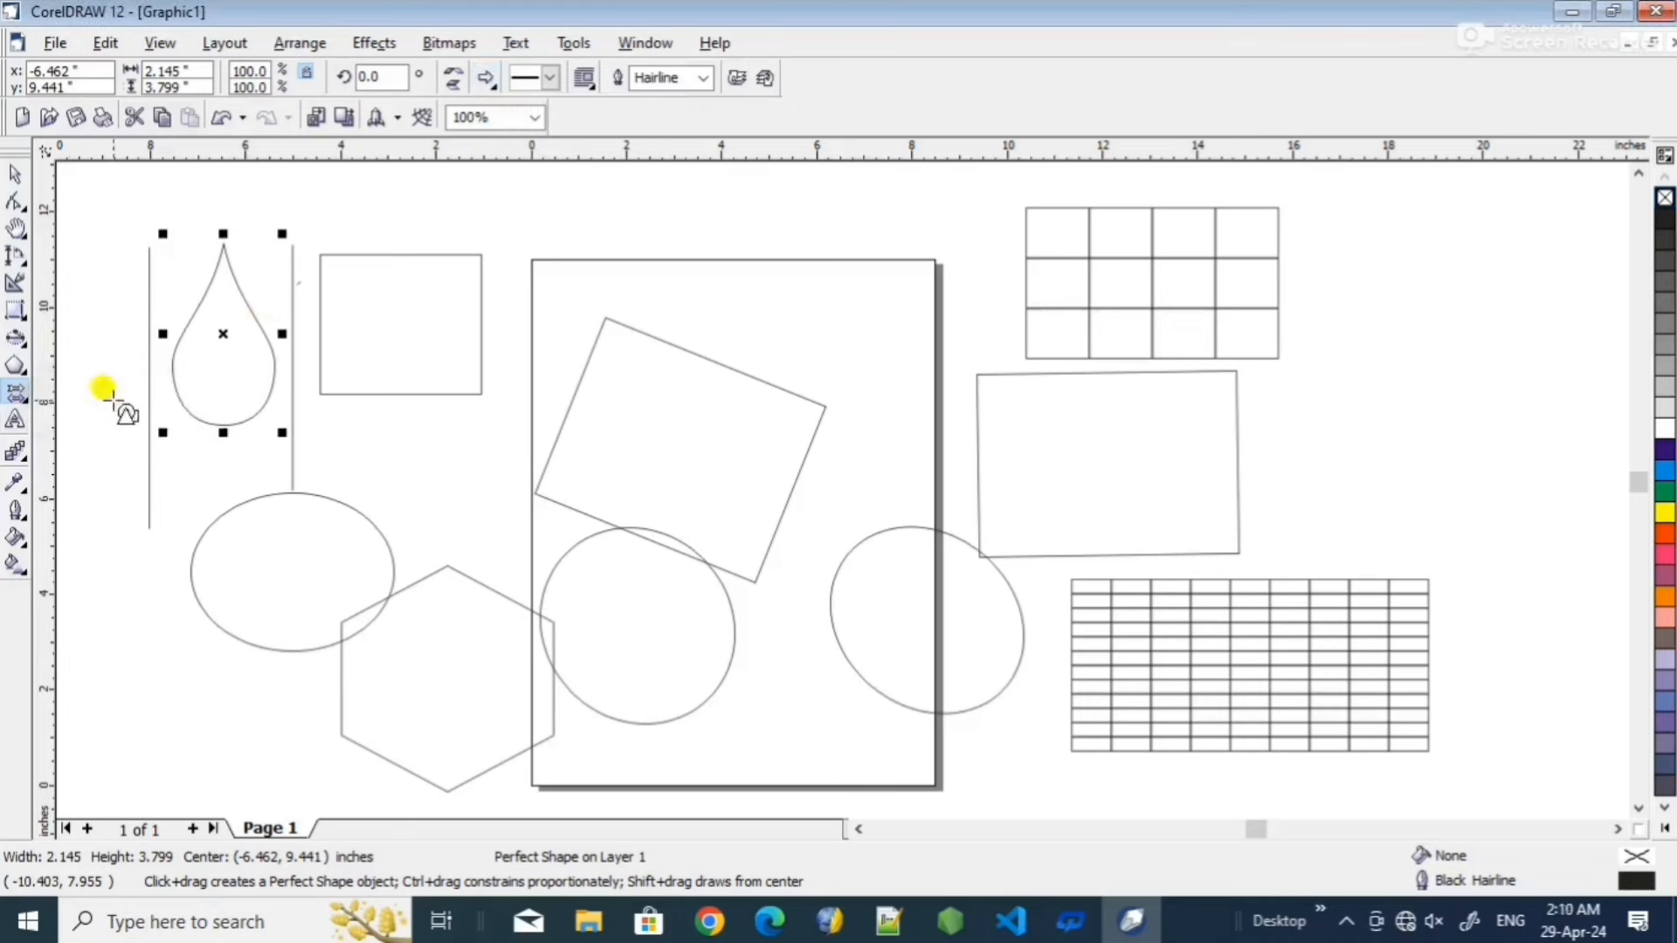
{"action": "left_click", "coordinate": [486, 78]}
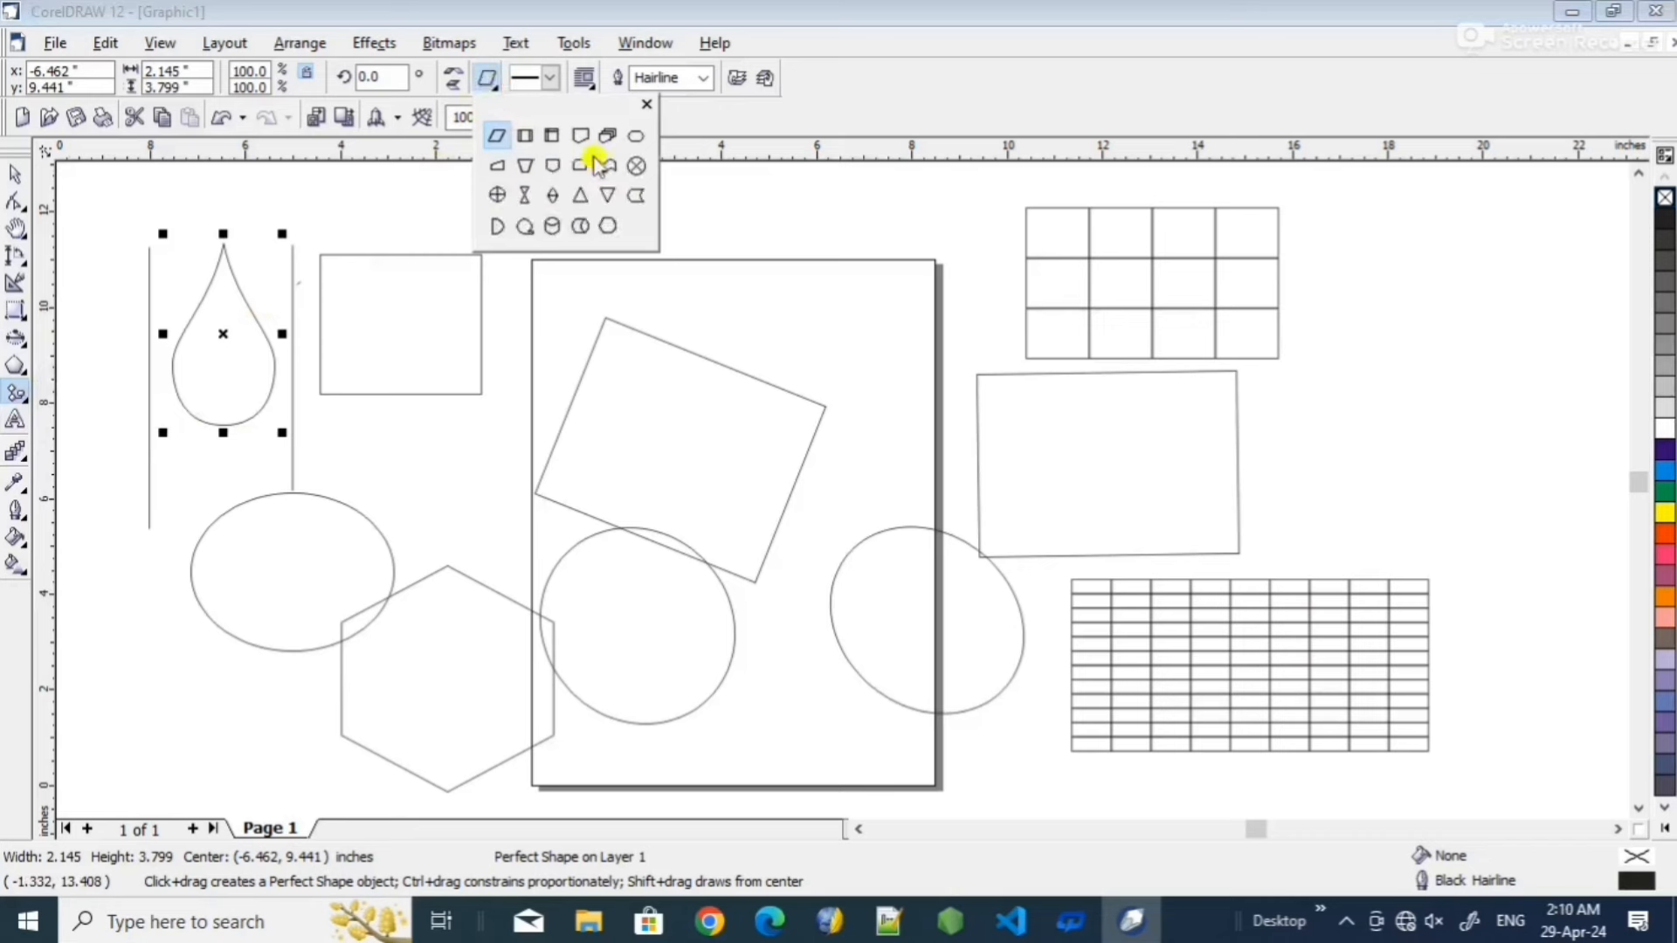
- Draw a many-pointed star shape about 4.3 by 3.8 inches across the page's upper-right edge
{"action": "left_click", "coordinate": [15, 393]}
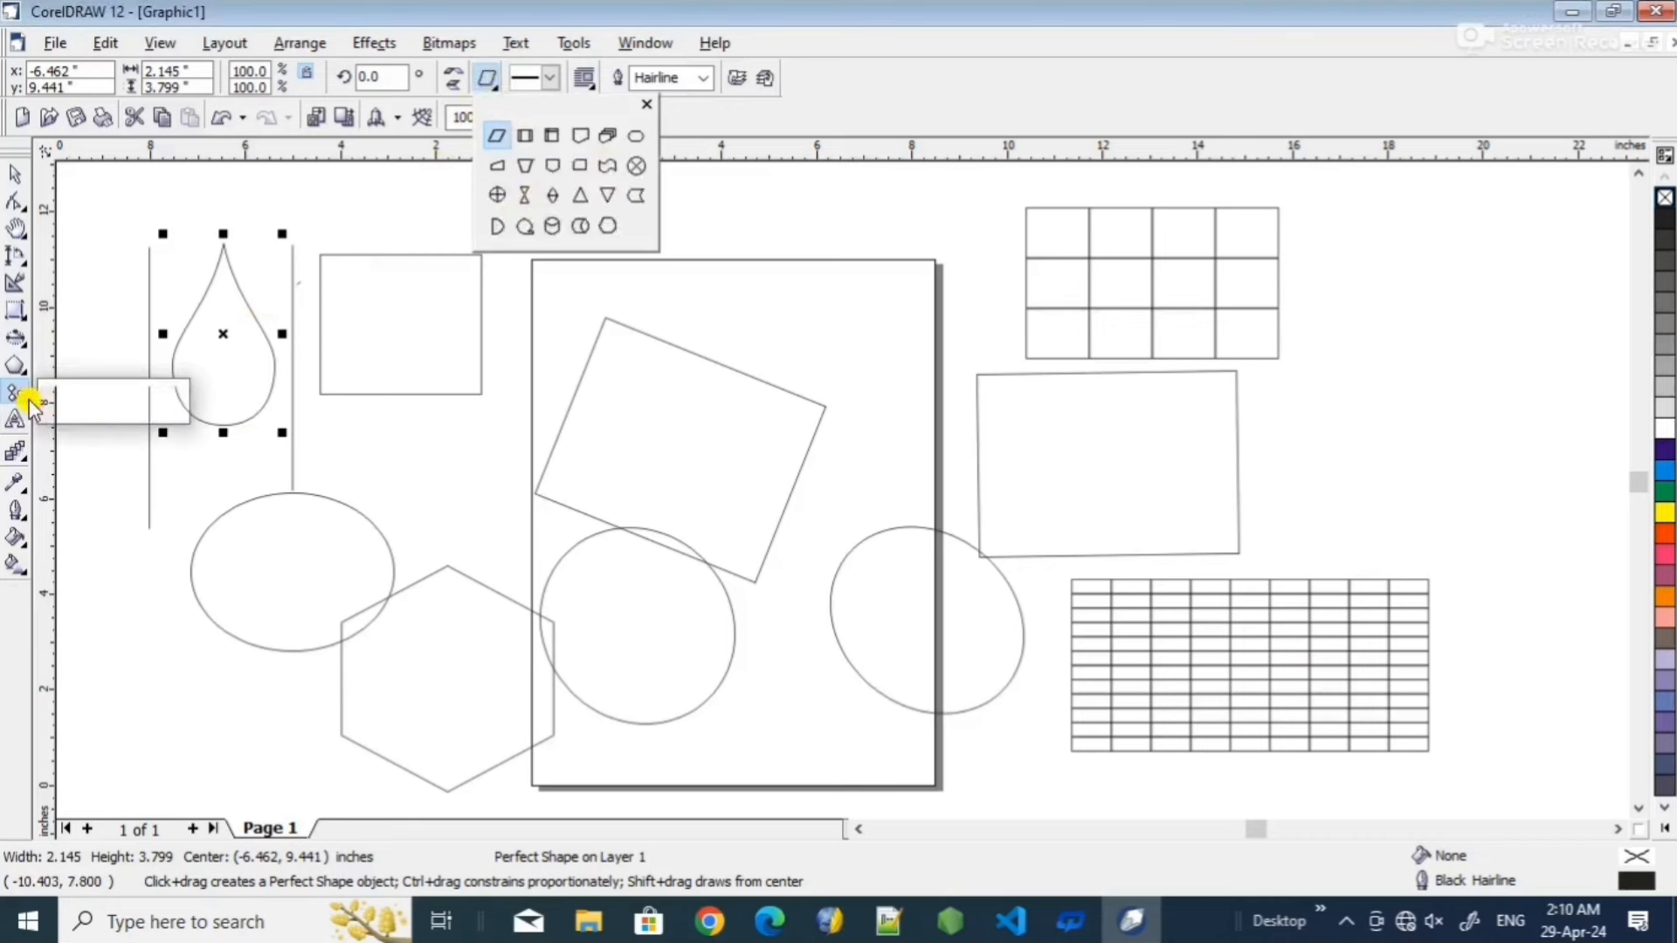
{"action": "left_click", "coordinate": [152, 404]}
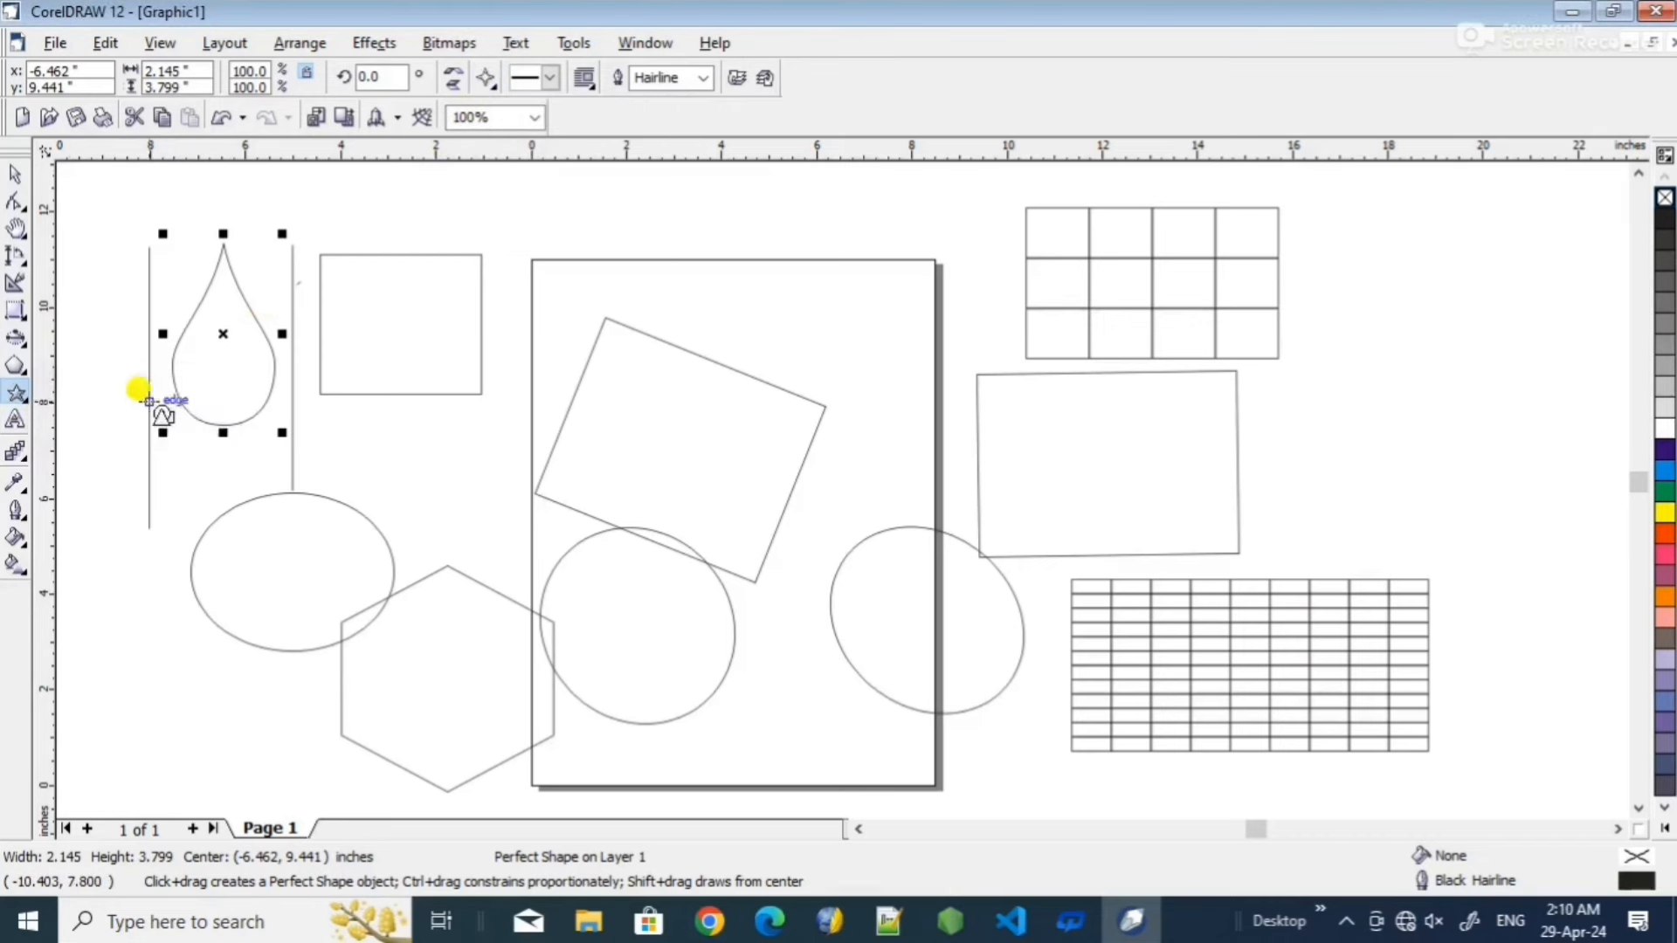
{"action": "left_click", "coordinate": [487, 77]}
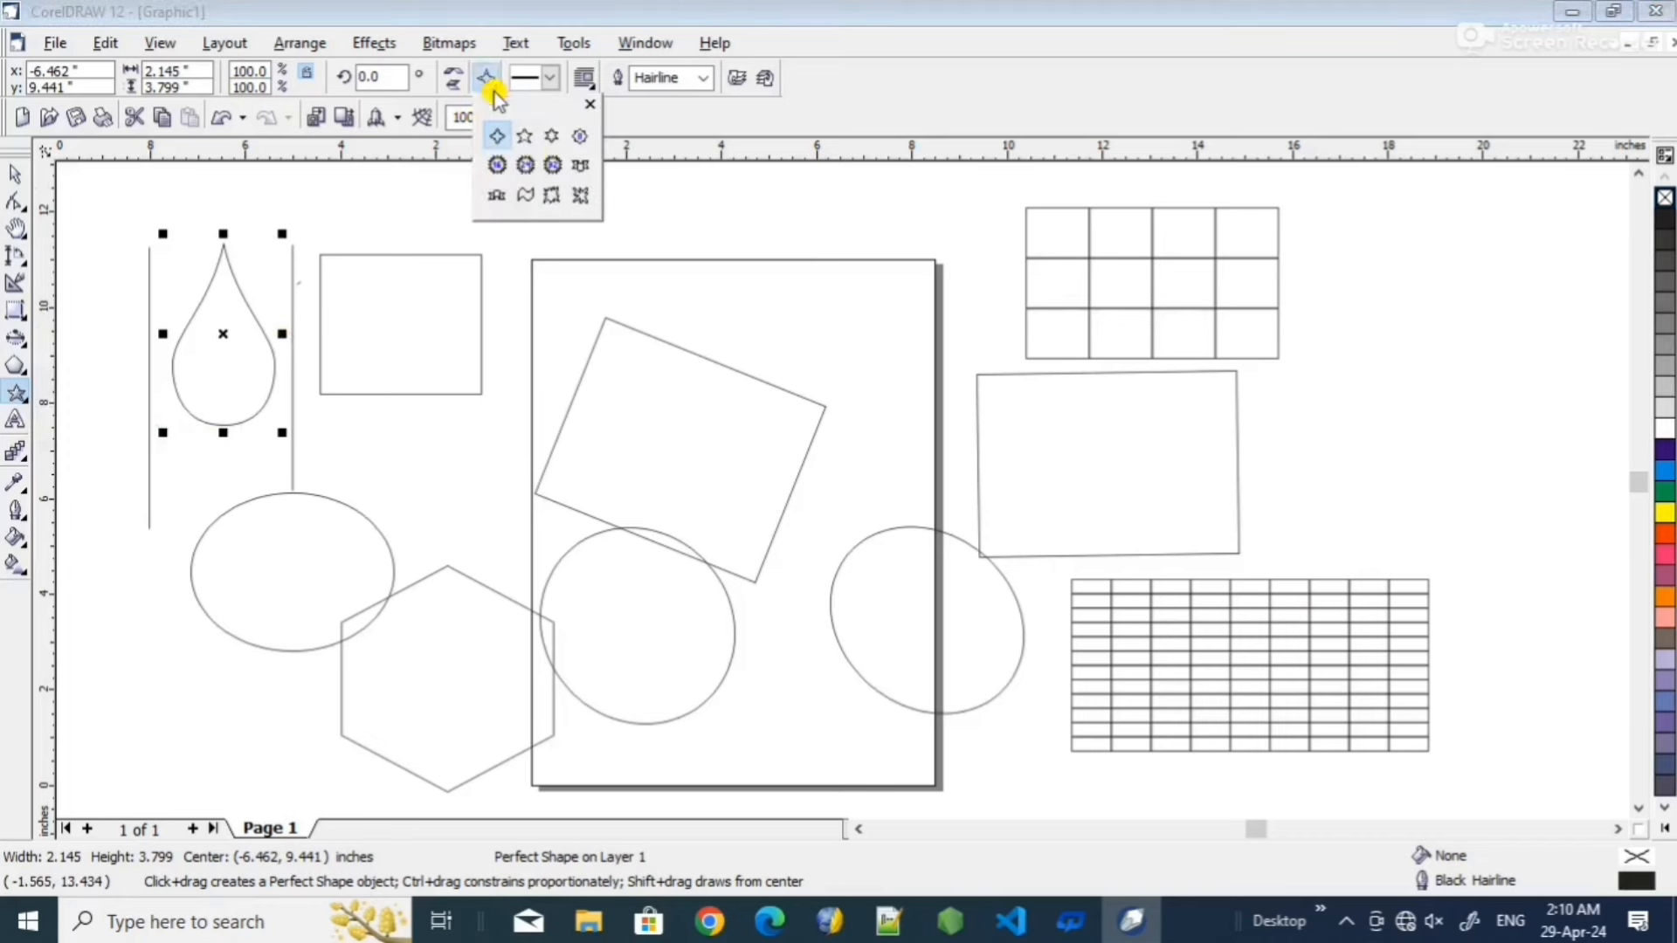
{"action": "left_click", "coordinate": [531, 166]}
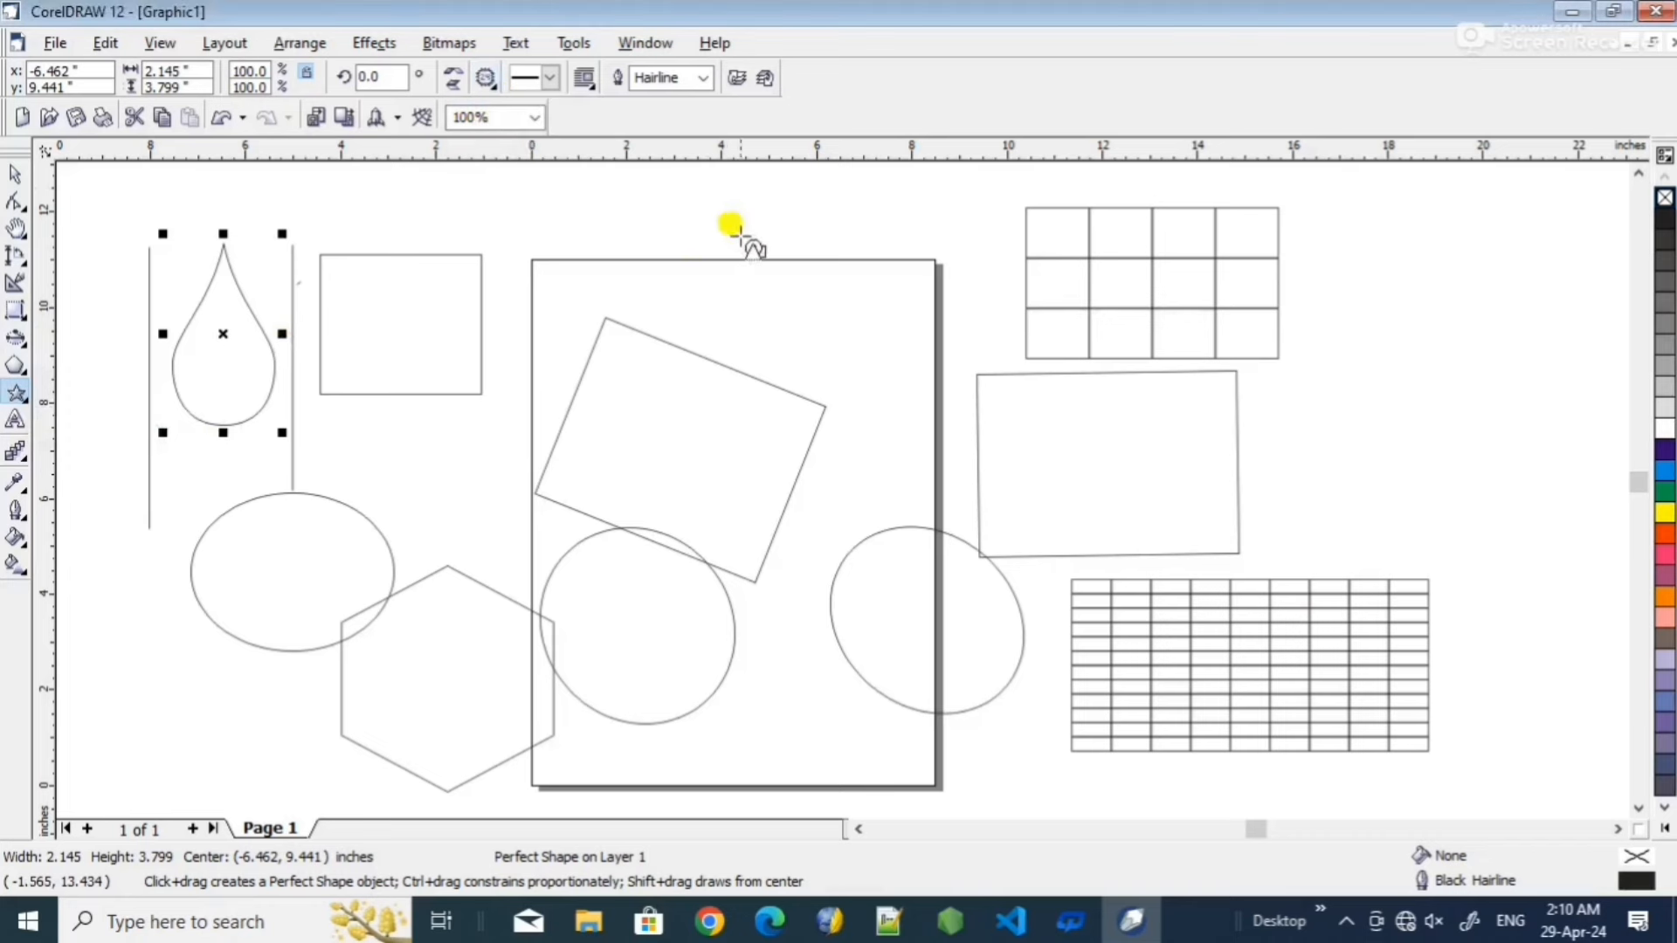
{"action": "left_click_drag", "start_coordinate": [737, 225], "coordinate": [933, 404]}
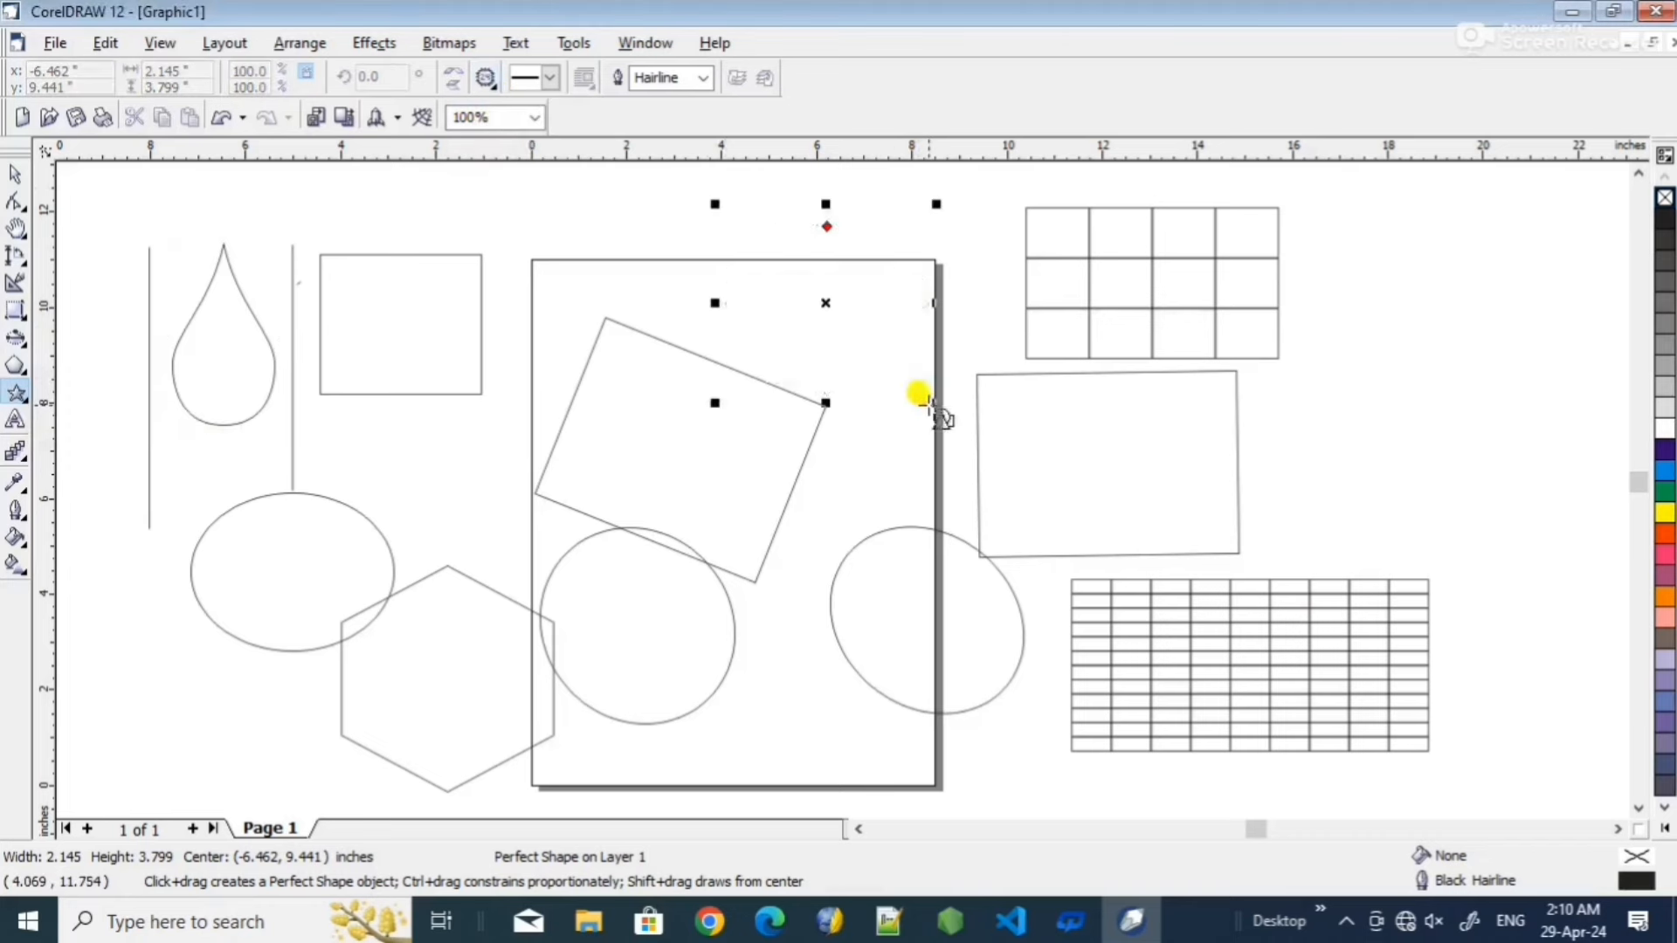
- Draw two cloud callouts, about 3.6 by 4.3 inches at the ellipse left of the page and about 4.2 by 4.6 inches beside the far-right rectangle
{"action": "left_click", "coordinate": [25, 400]}
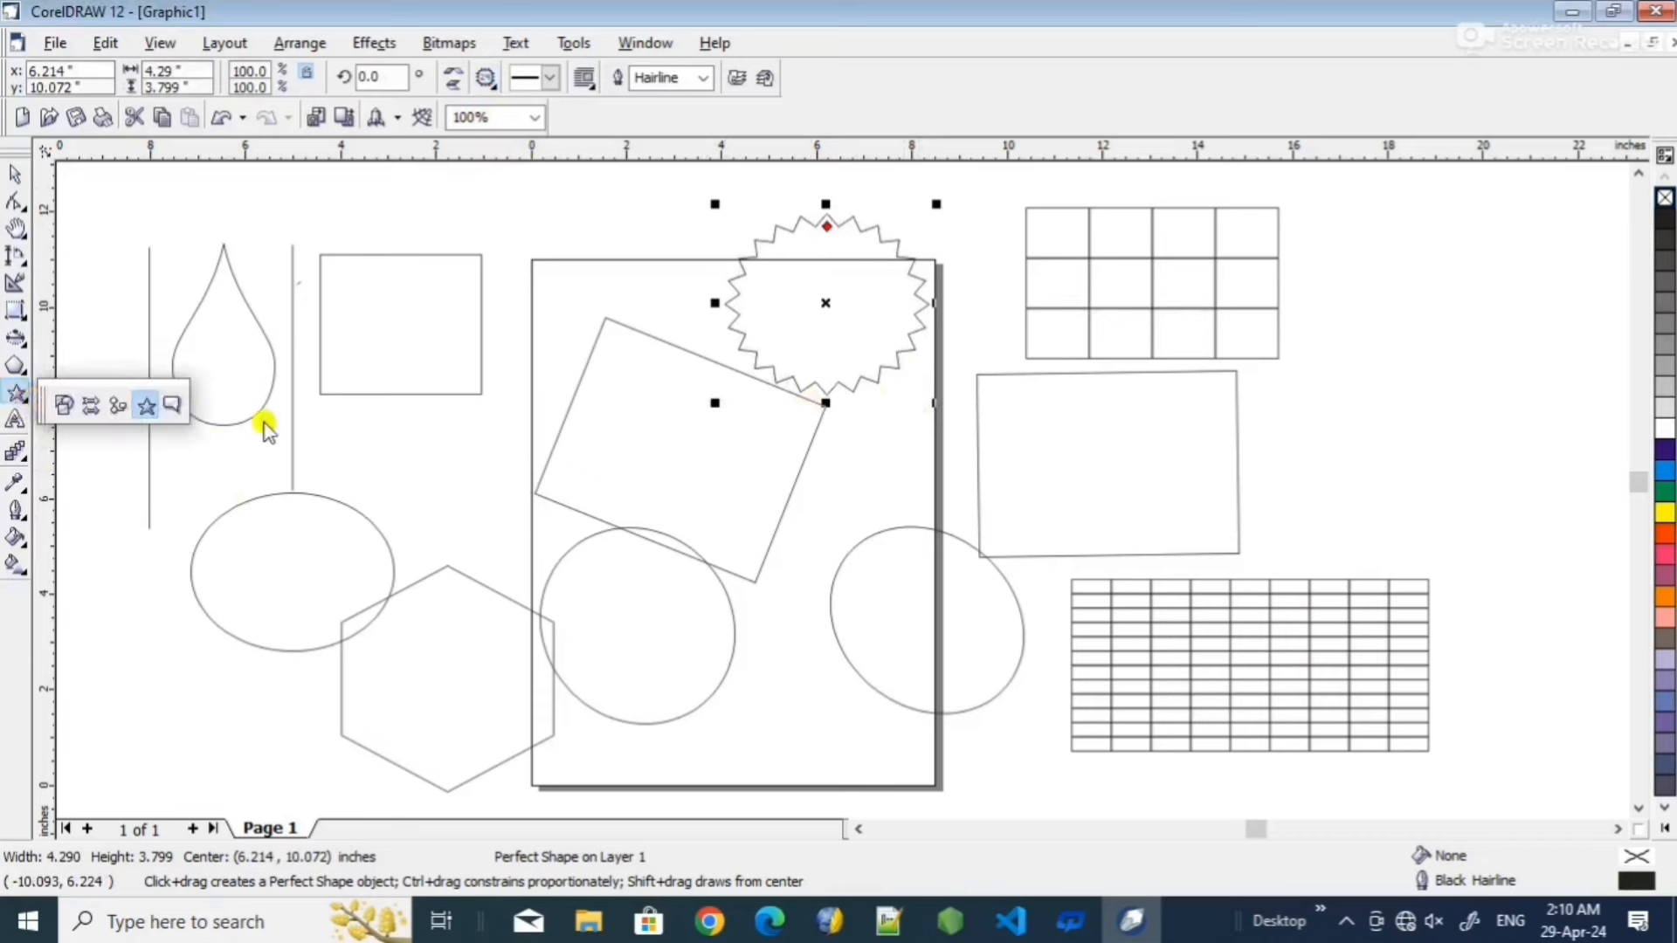
{"action": "left_click", "coordinate": [172, 405]}
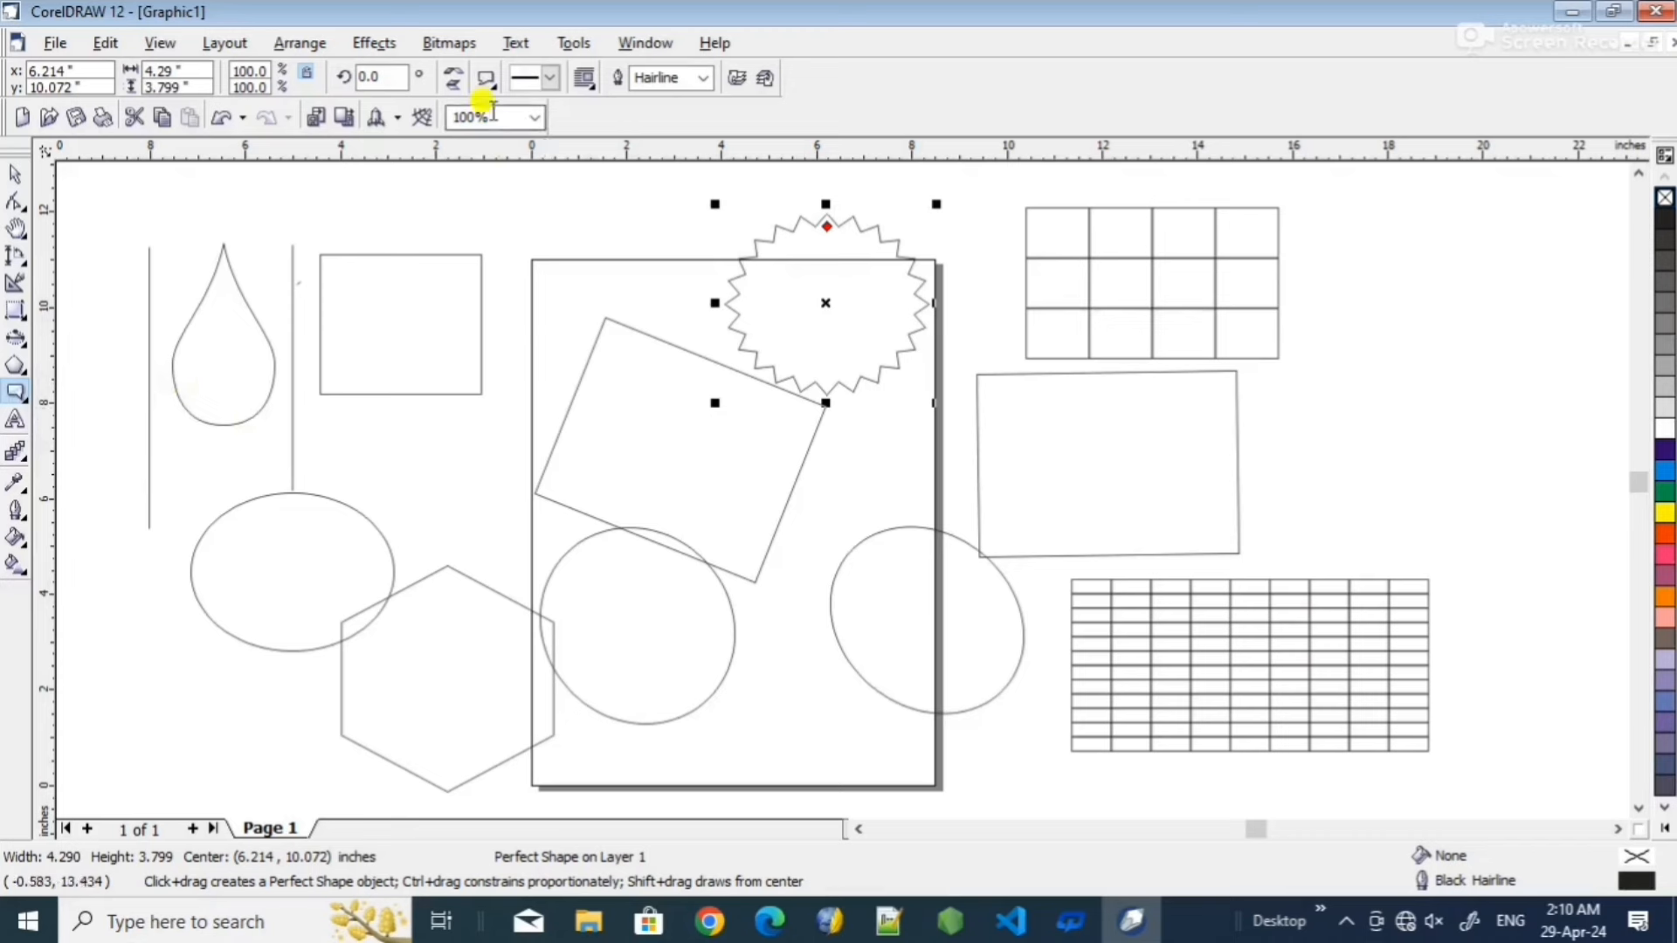
{"action": "left_click", "coordinate": [487, 79]}
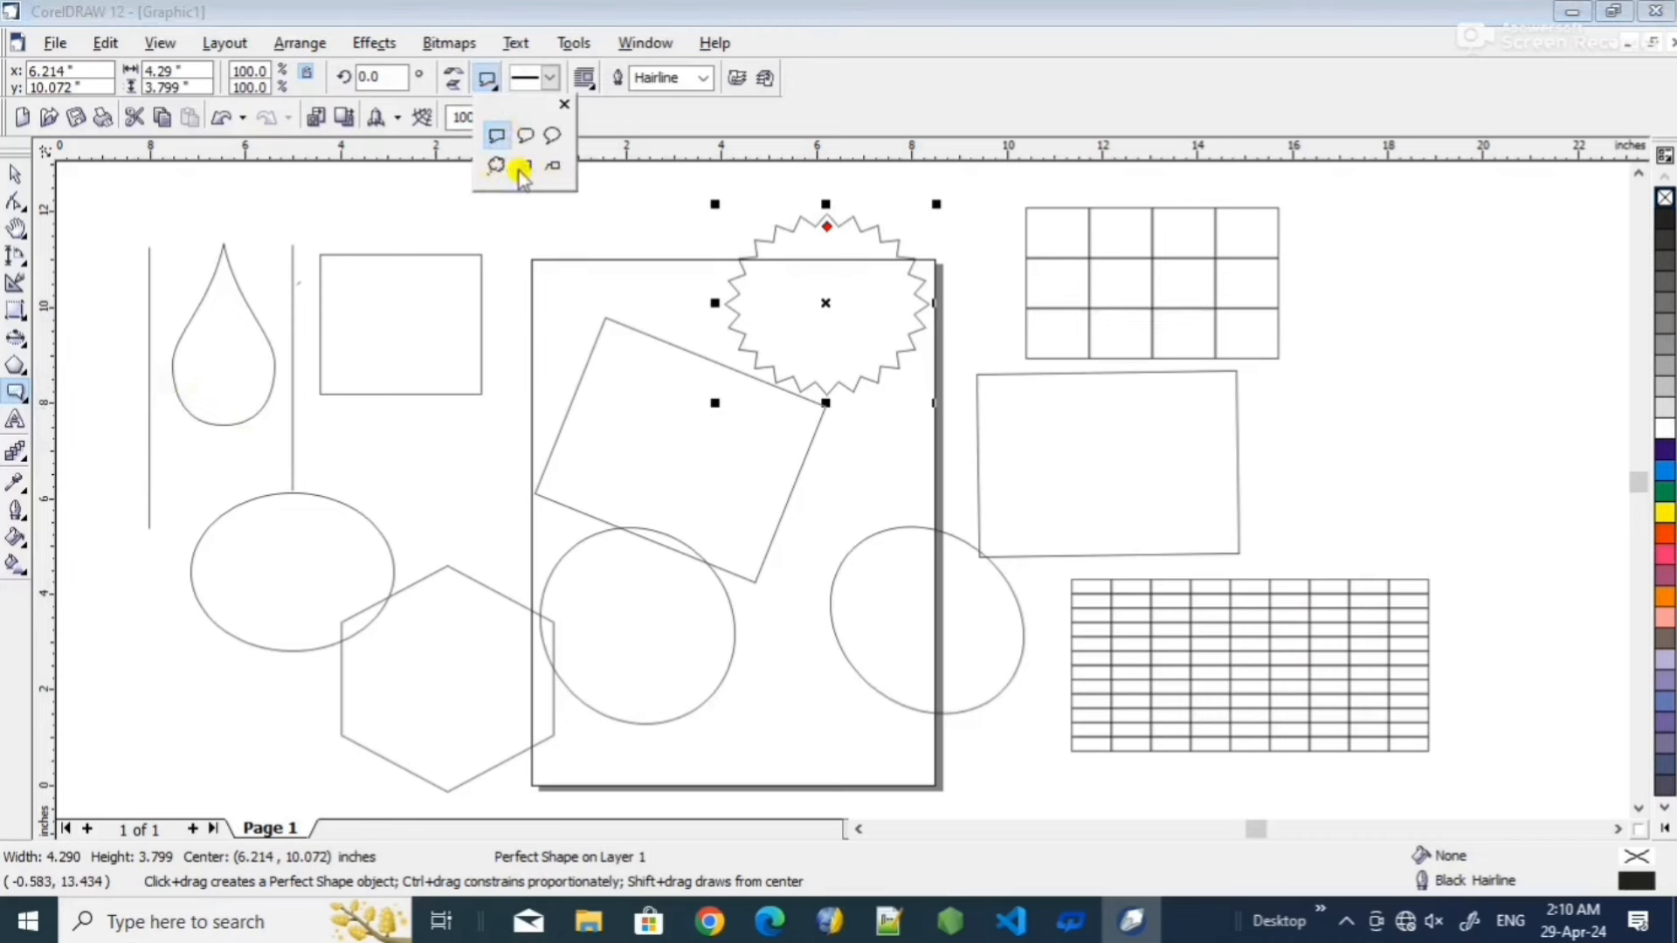
{"action": "left_click", "coordinate": [491, 166]}
{"action": "left_click_drag", "start_coordinate": [144, 587], "coordinate": [269, 717]}
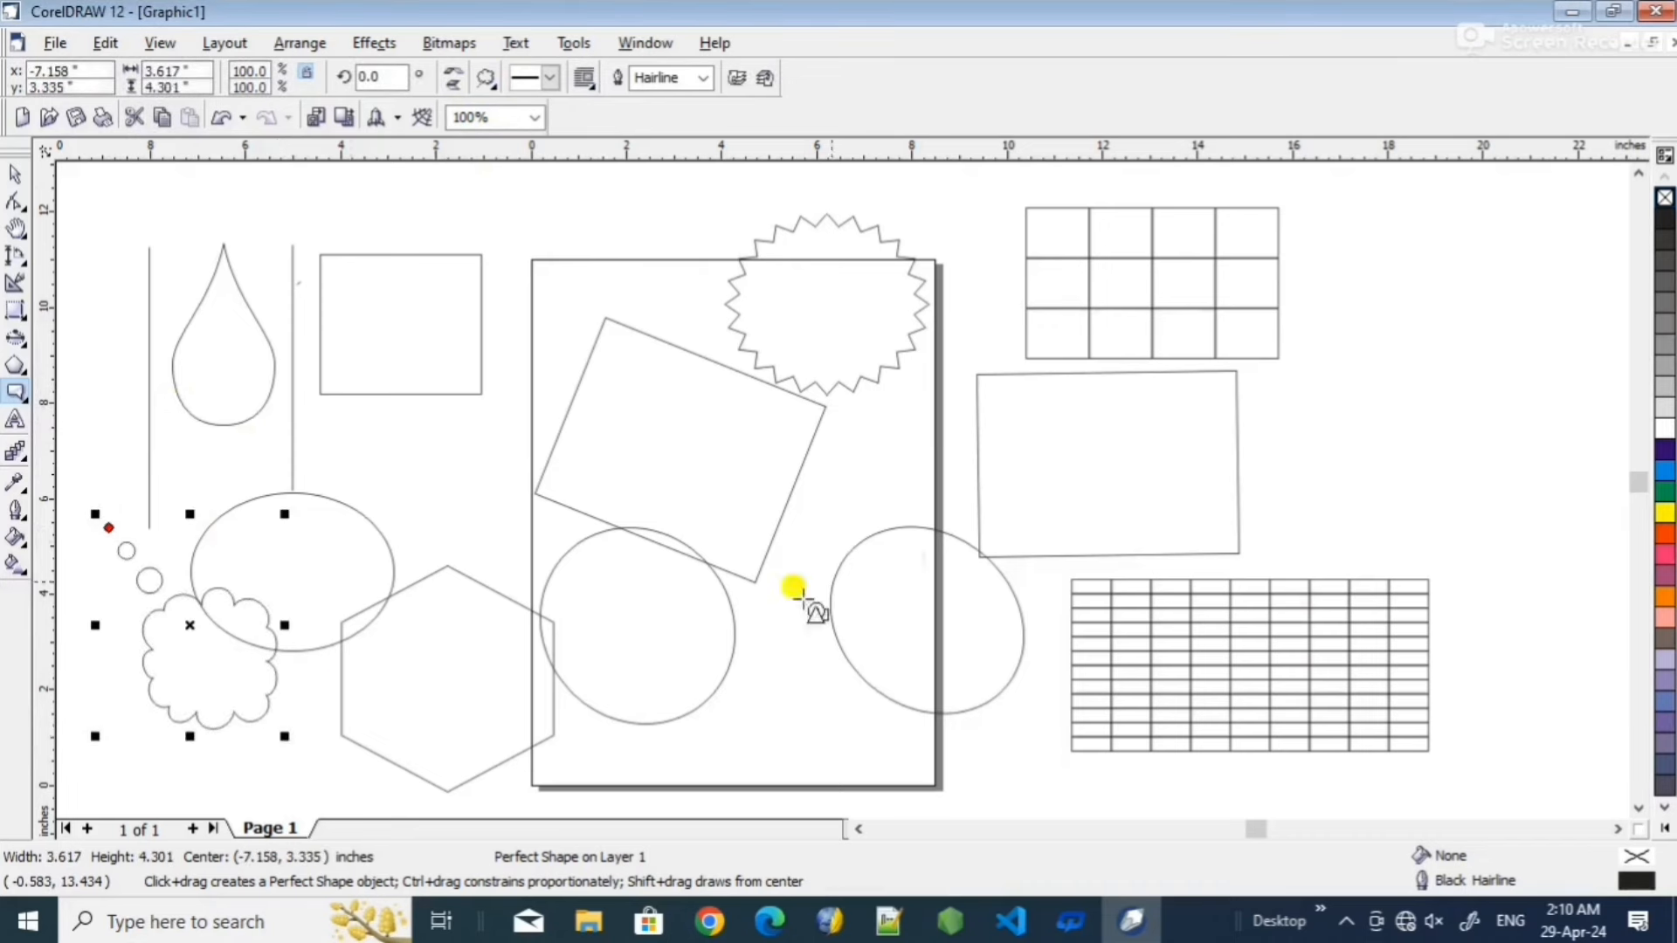
{"action": "left_click_drag", "start_coordinate": [1416, 302], "coordinate": [1229, 507]}
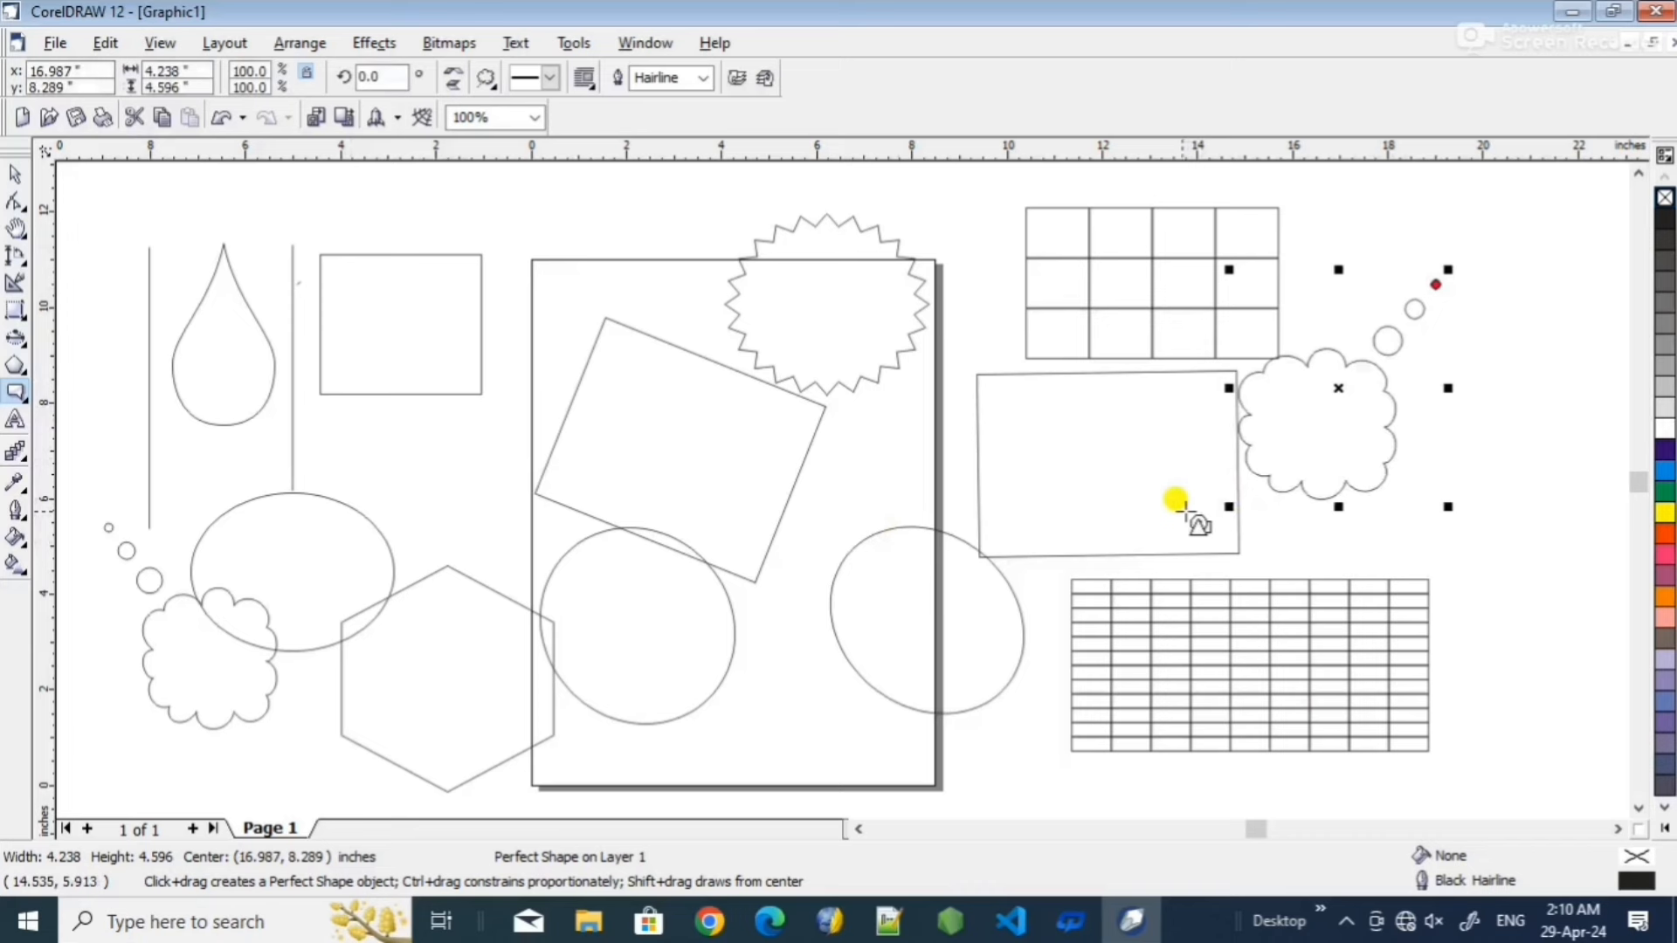
- Add the artistic text "Gfhfghgfh g hkjh klk" above the small rectangle left of the page and enlarge it
{"action": "left_click", "coordinate": [15, 423]}
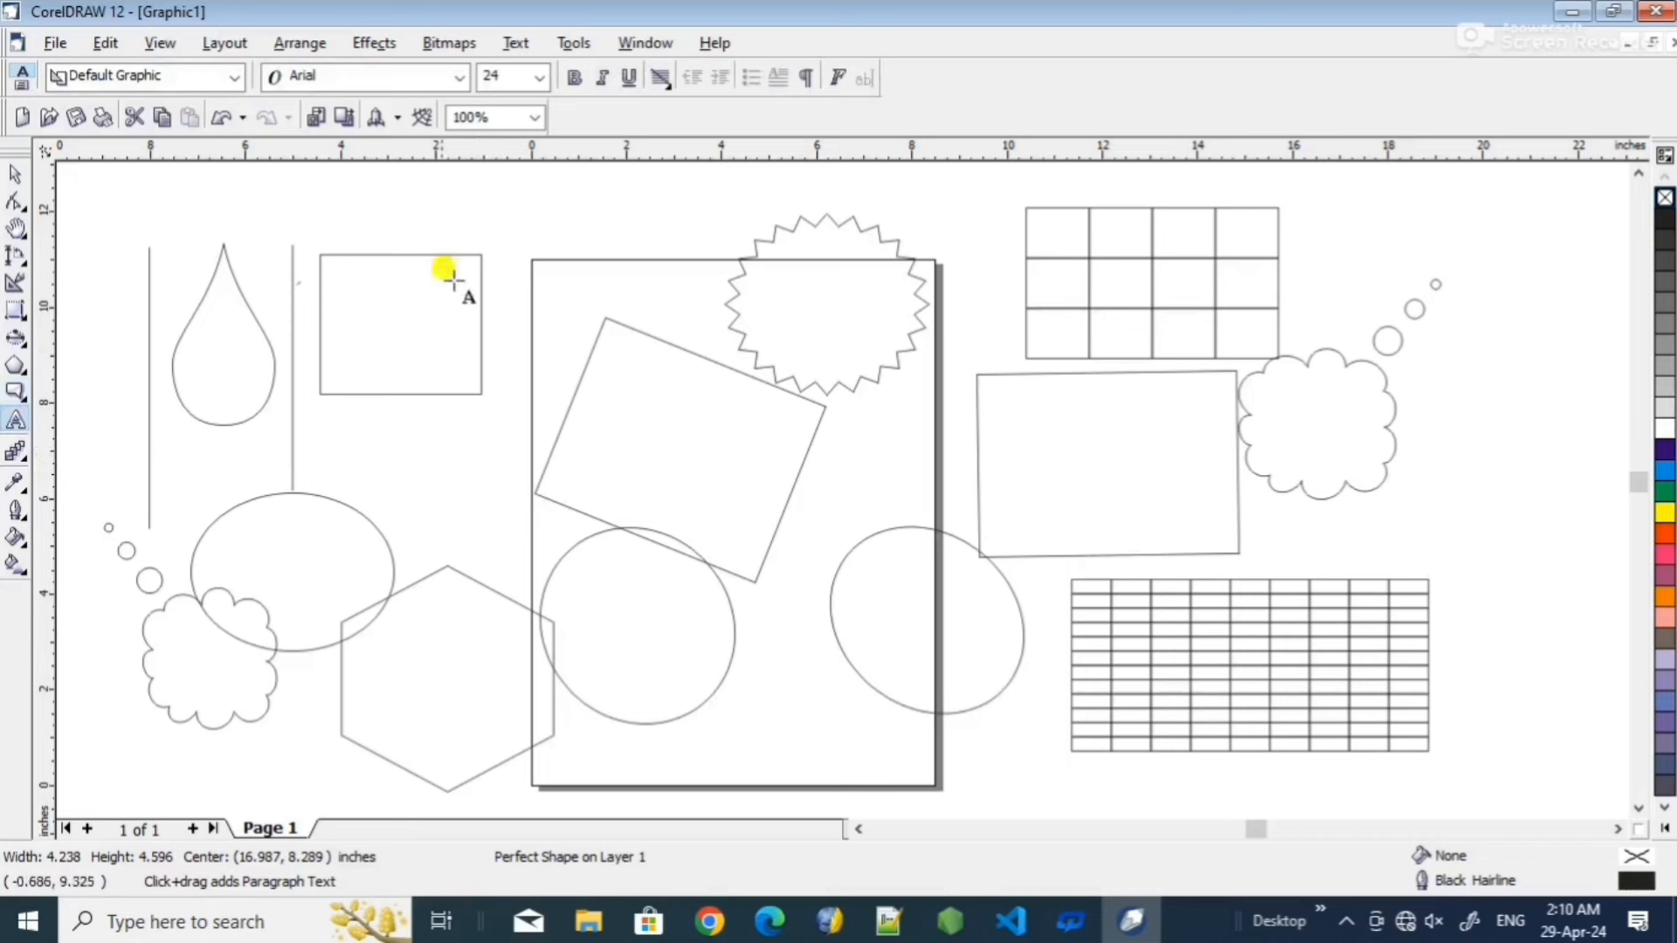
{"action": "left_click", "coordinate": [382, 188]}
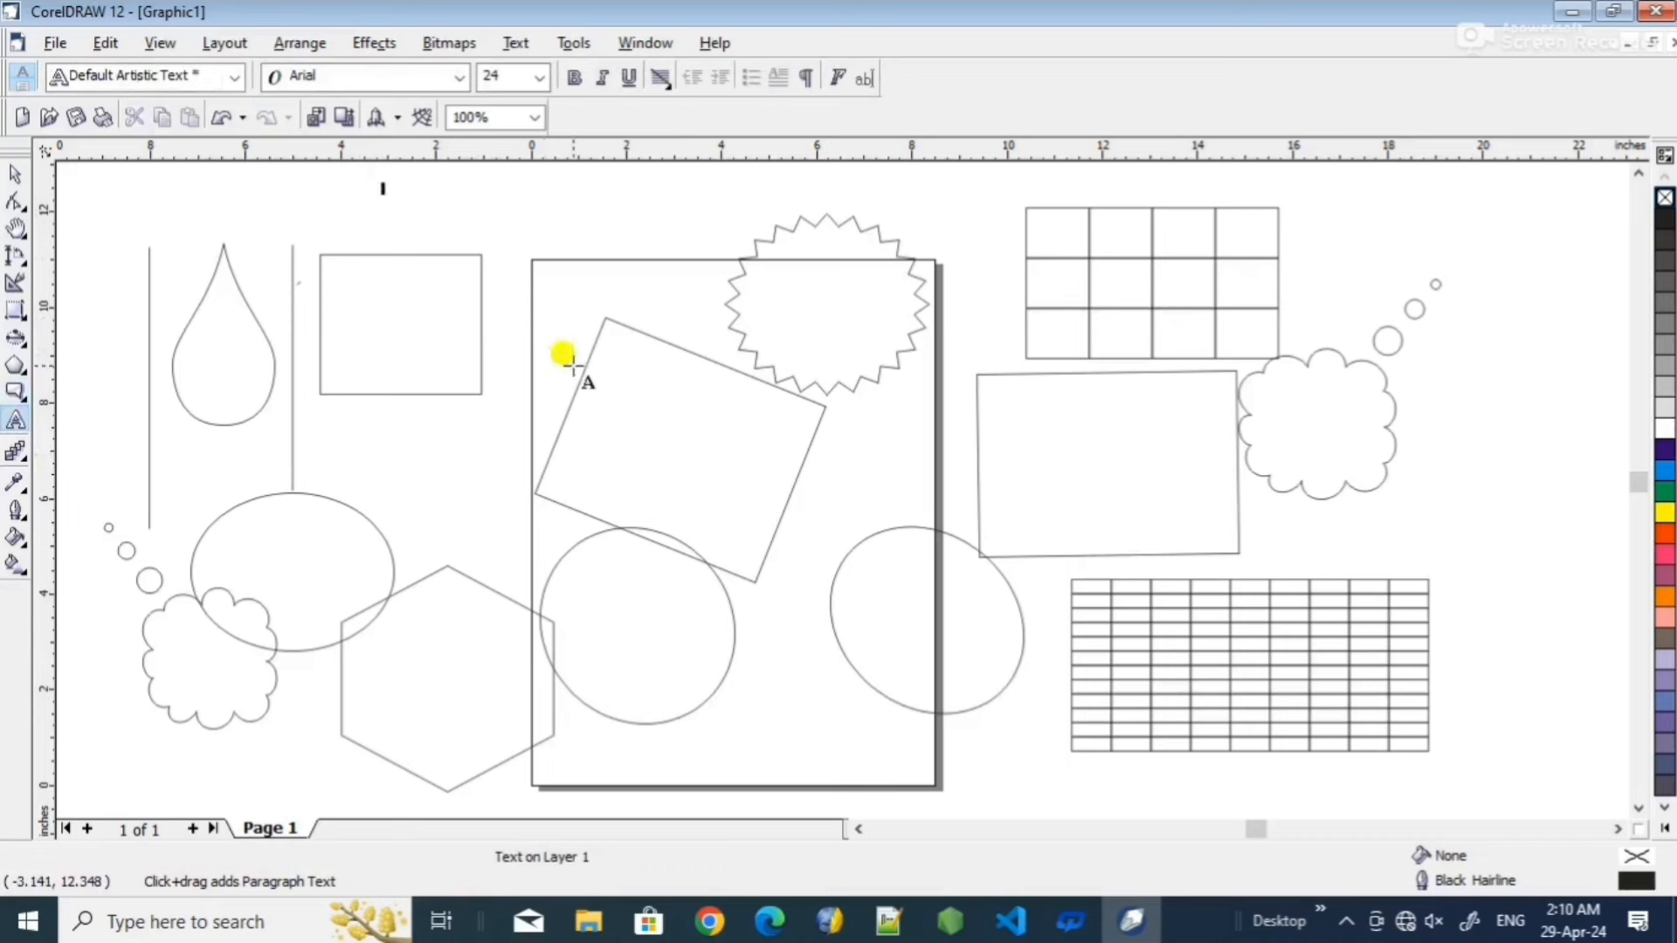
{"action": "type", "text": "Gfhfghgfh g"}
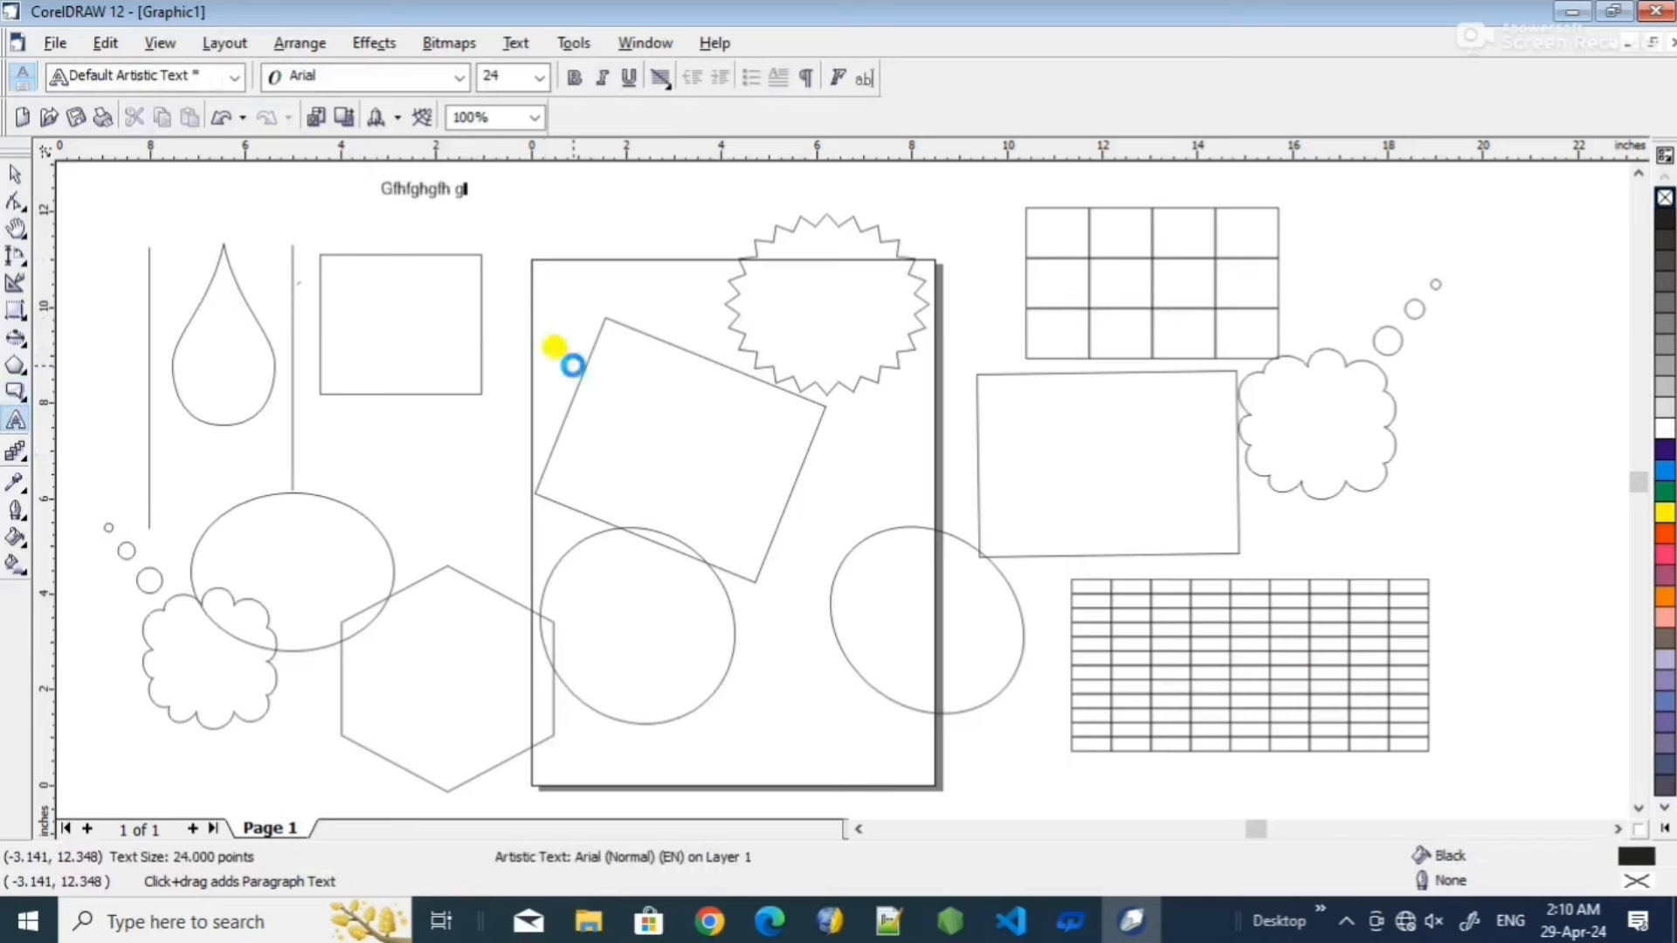
{"action": "type", "text": " hkjh klk"}
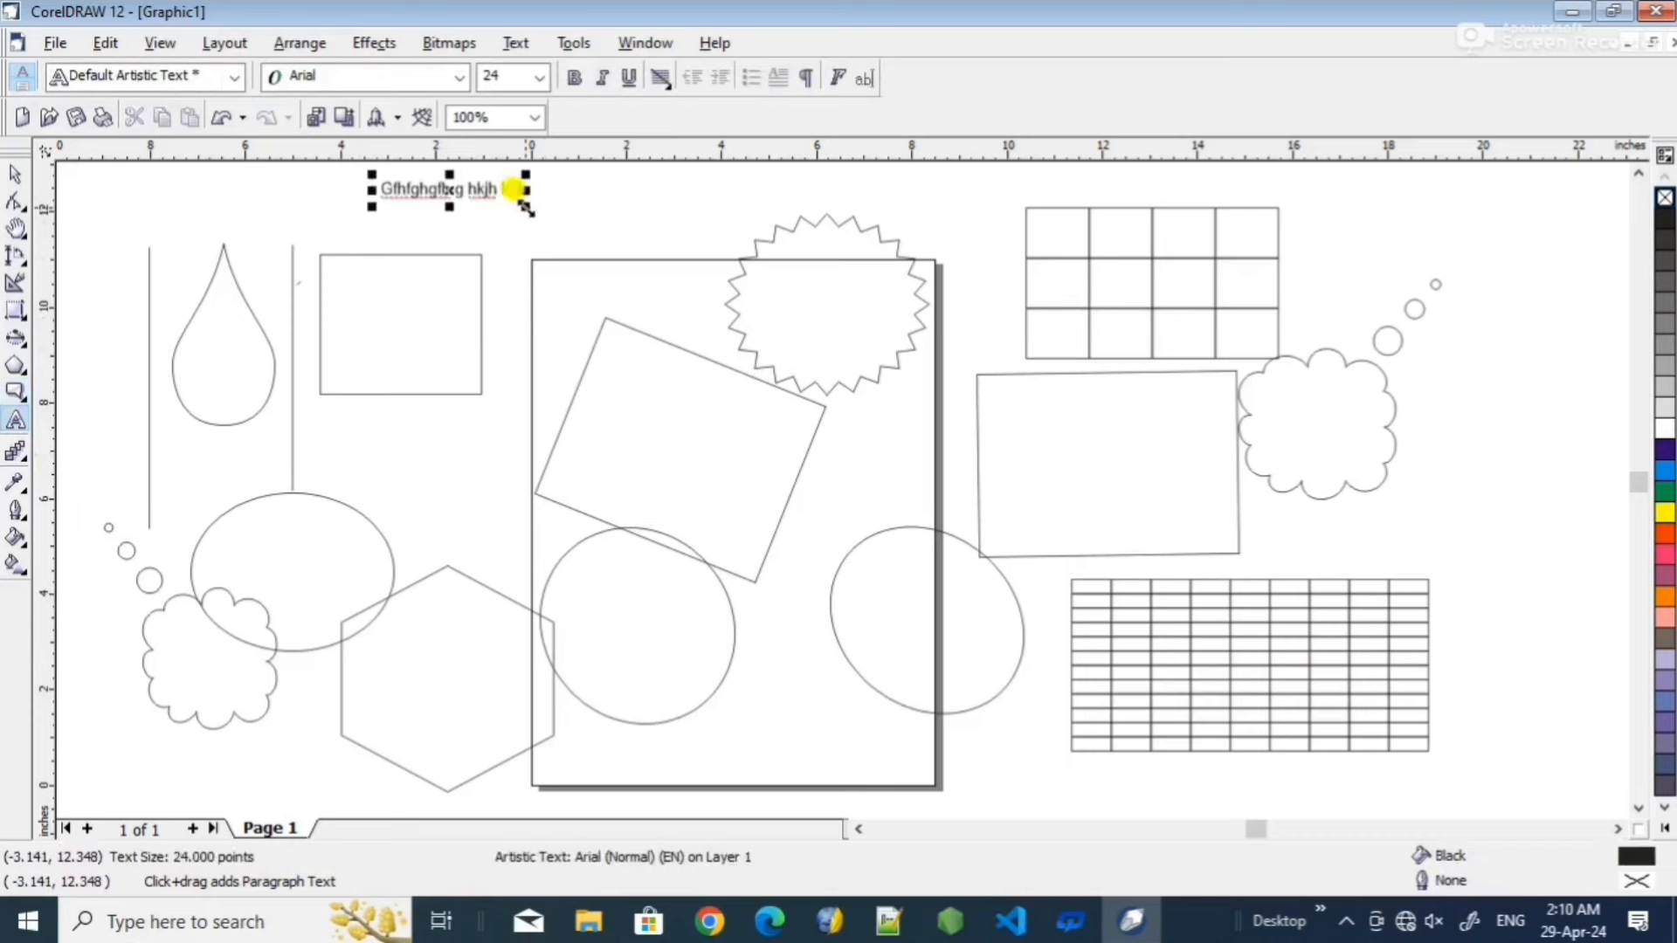
{"action": "left_click_drag", "start_coordinate": [527, 208], "coordinate": [750, 232]}
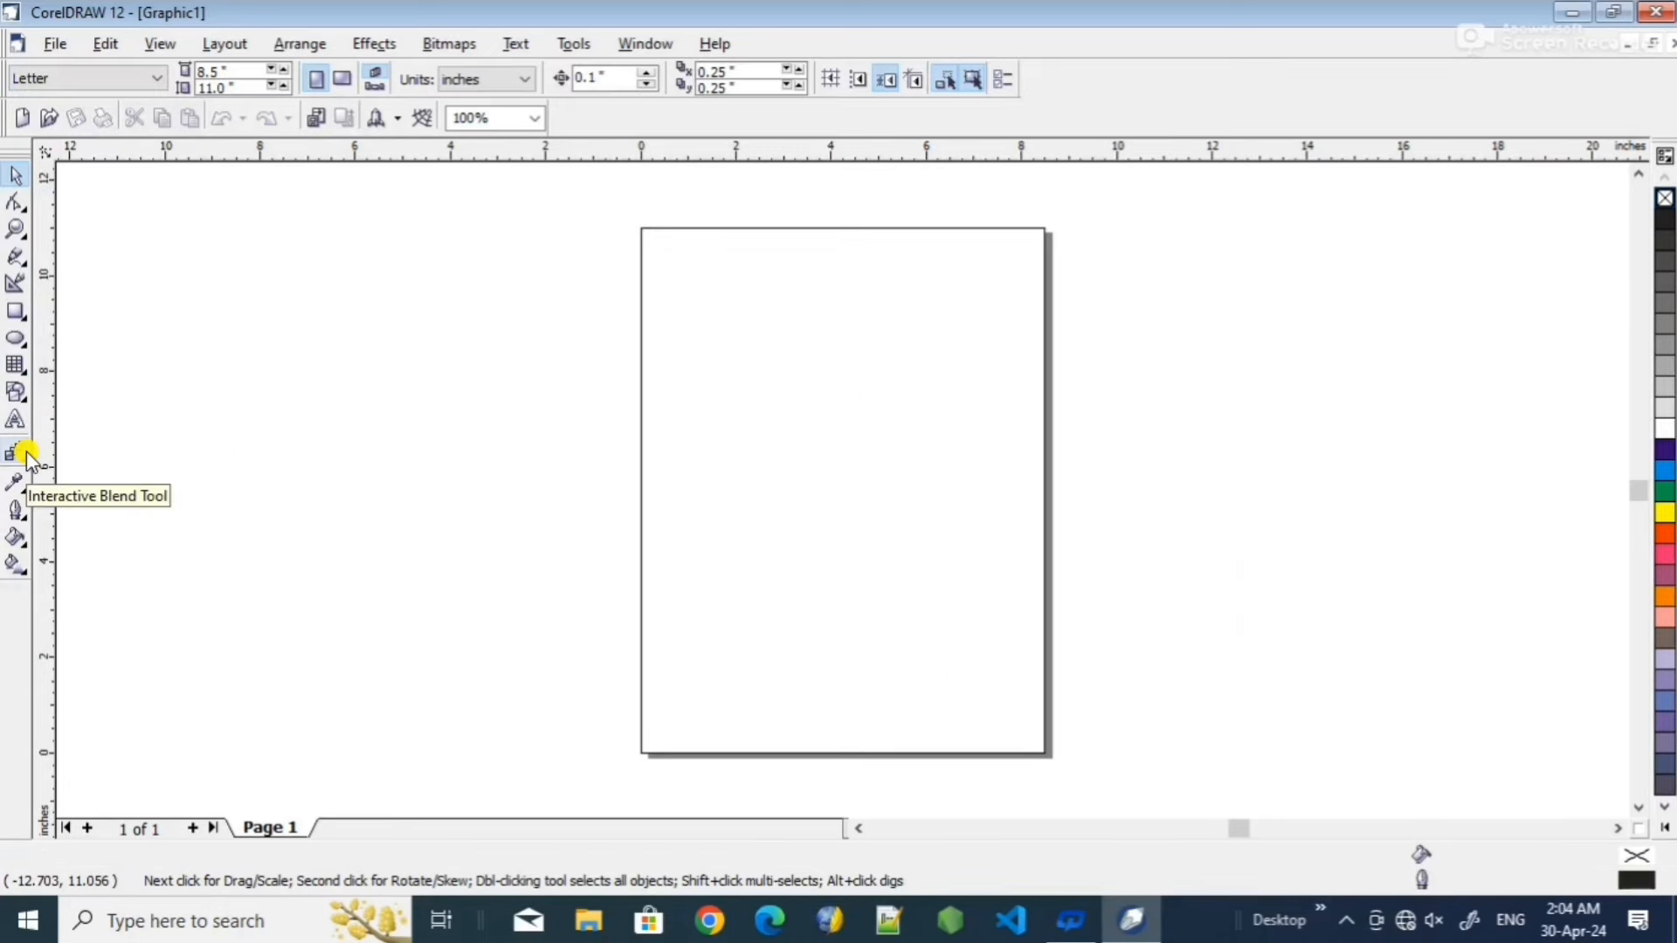
- Left of the empty page, draw a rectangle about 3.3 by 2.4 inches and, lower and nearer the page, an ellipse about 4 by 2.7 inches
{"action": "left_click", "coordinate": [25, 465]}
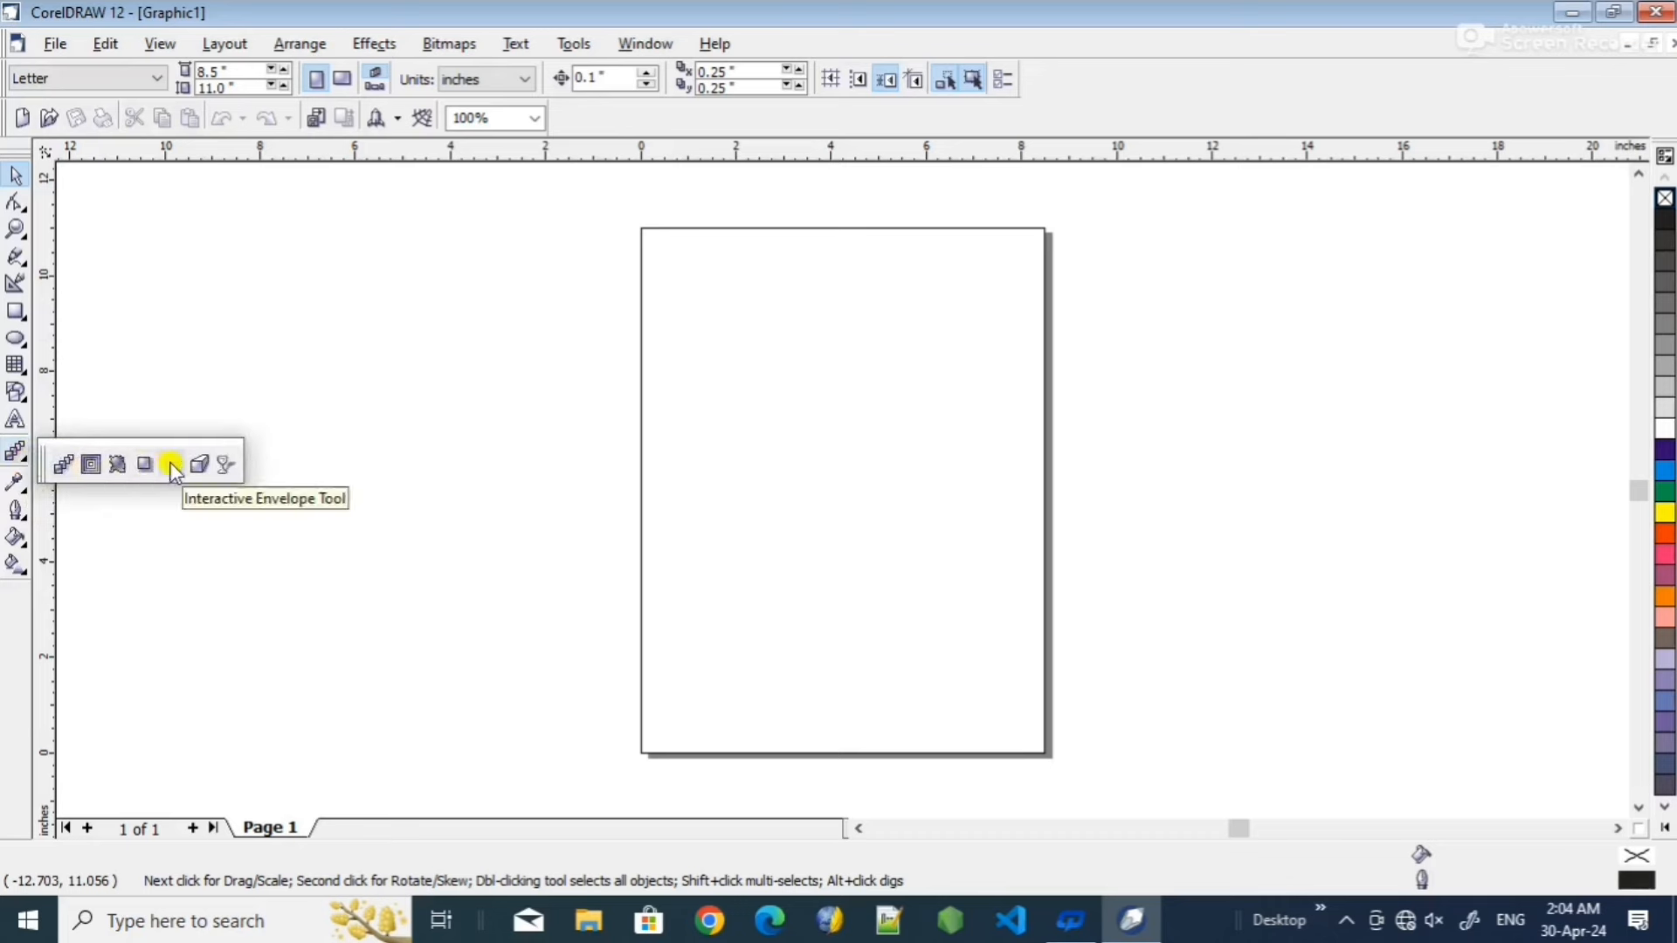
{"action": "left_click", "coordinate": [70, 463]}
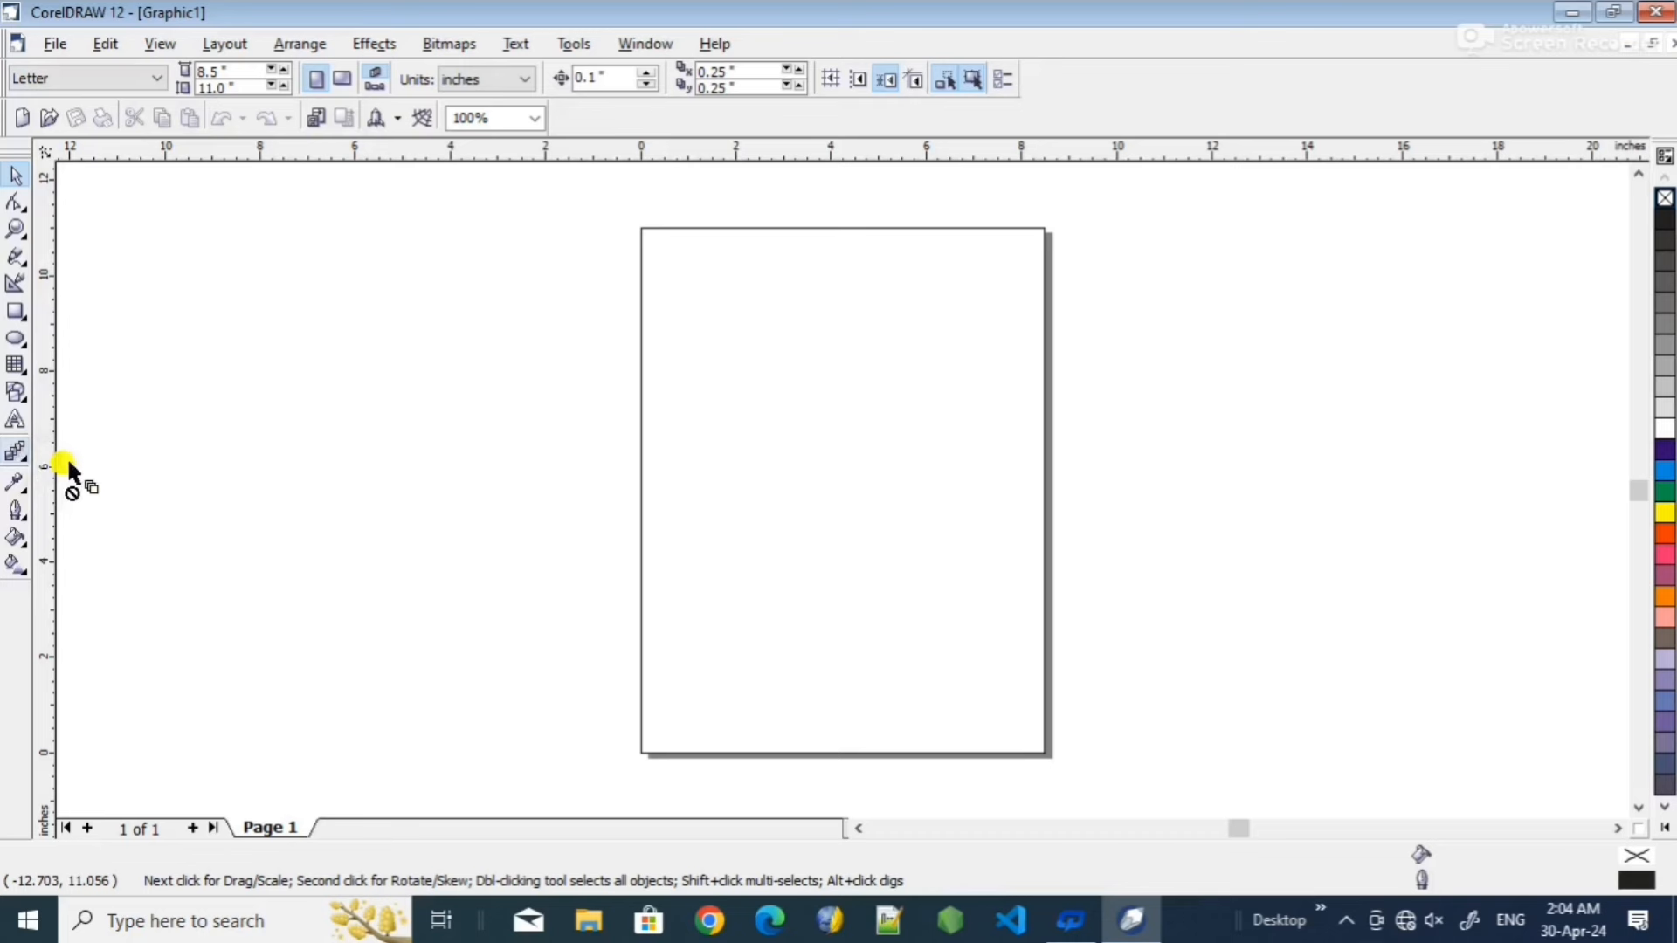
{"action": "left_click", "coordinate": [16, 311]}
{"action": "left_click_drag", "start_coordinate": [155, 261], "coordinate": [314, 377]}
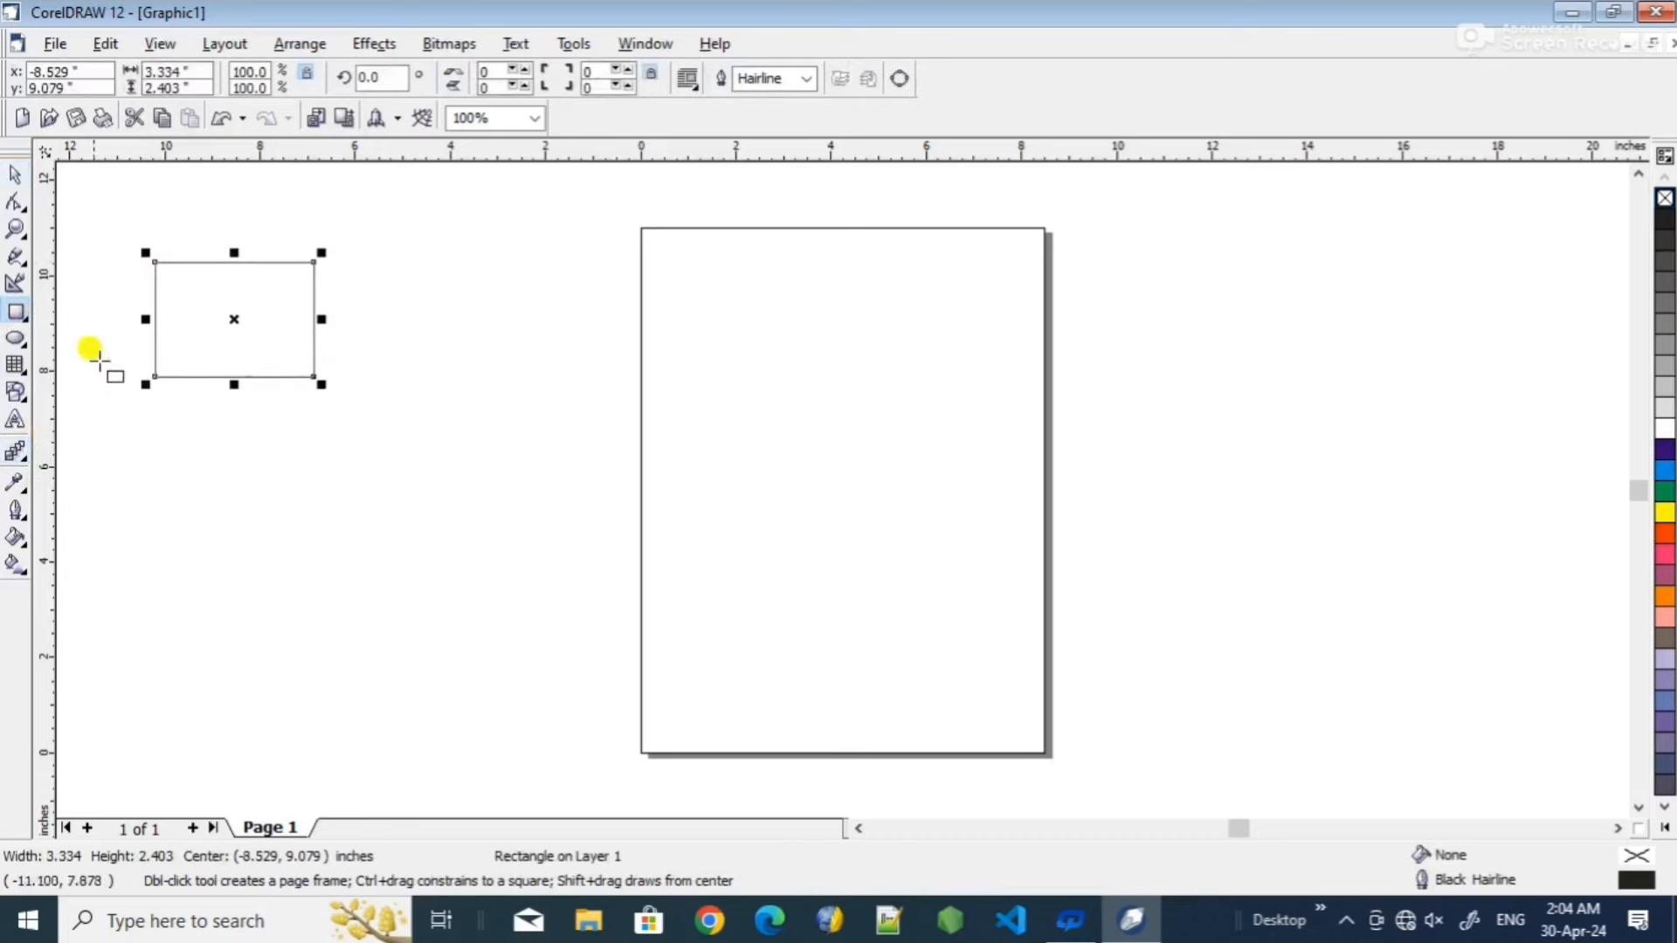
{"action": "left_click", "coordinate": [16, 339]}
{"action": "left_click_drag", "start_coordinate": [392, 587], "coordinate": [581, 718]}
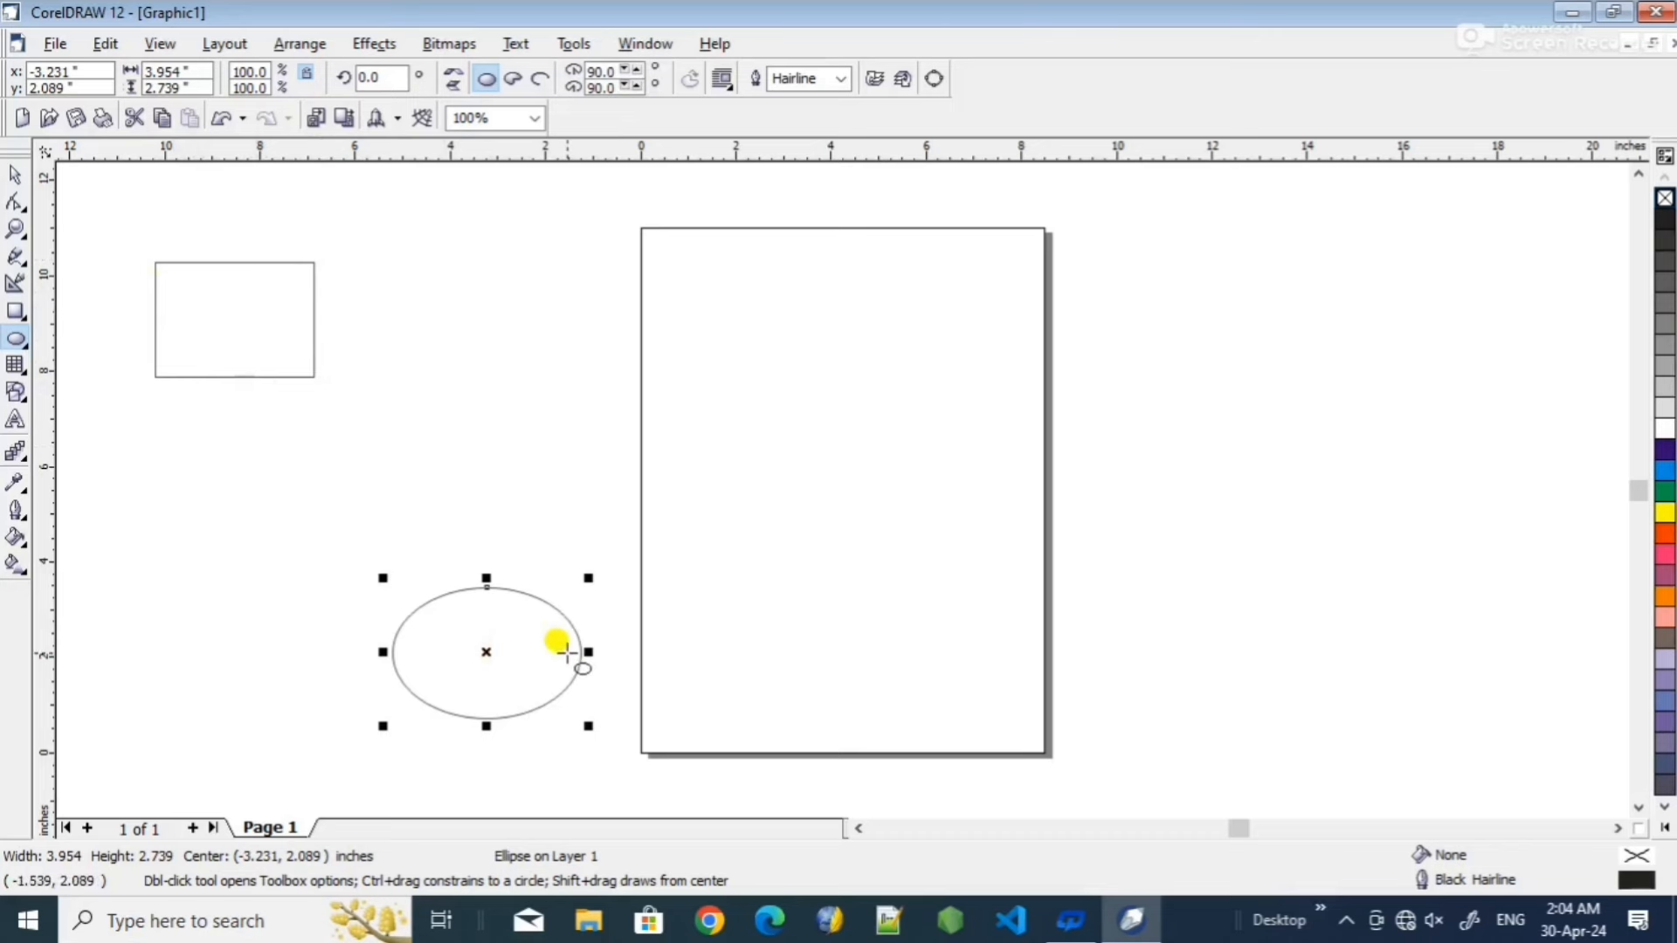
- Blend the rectangle into the ellipse in a straight line with 24 steps using the Interactive Blend tool, and inspect the intermediate shapes
{"action": "left_click", "coordinate": [16, 454]}
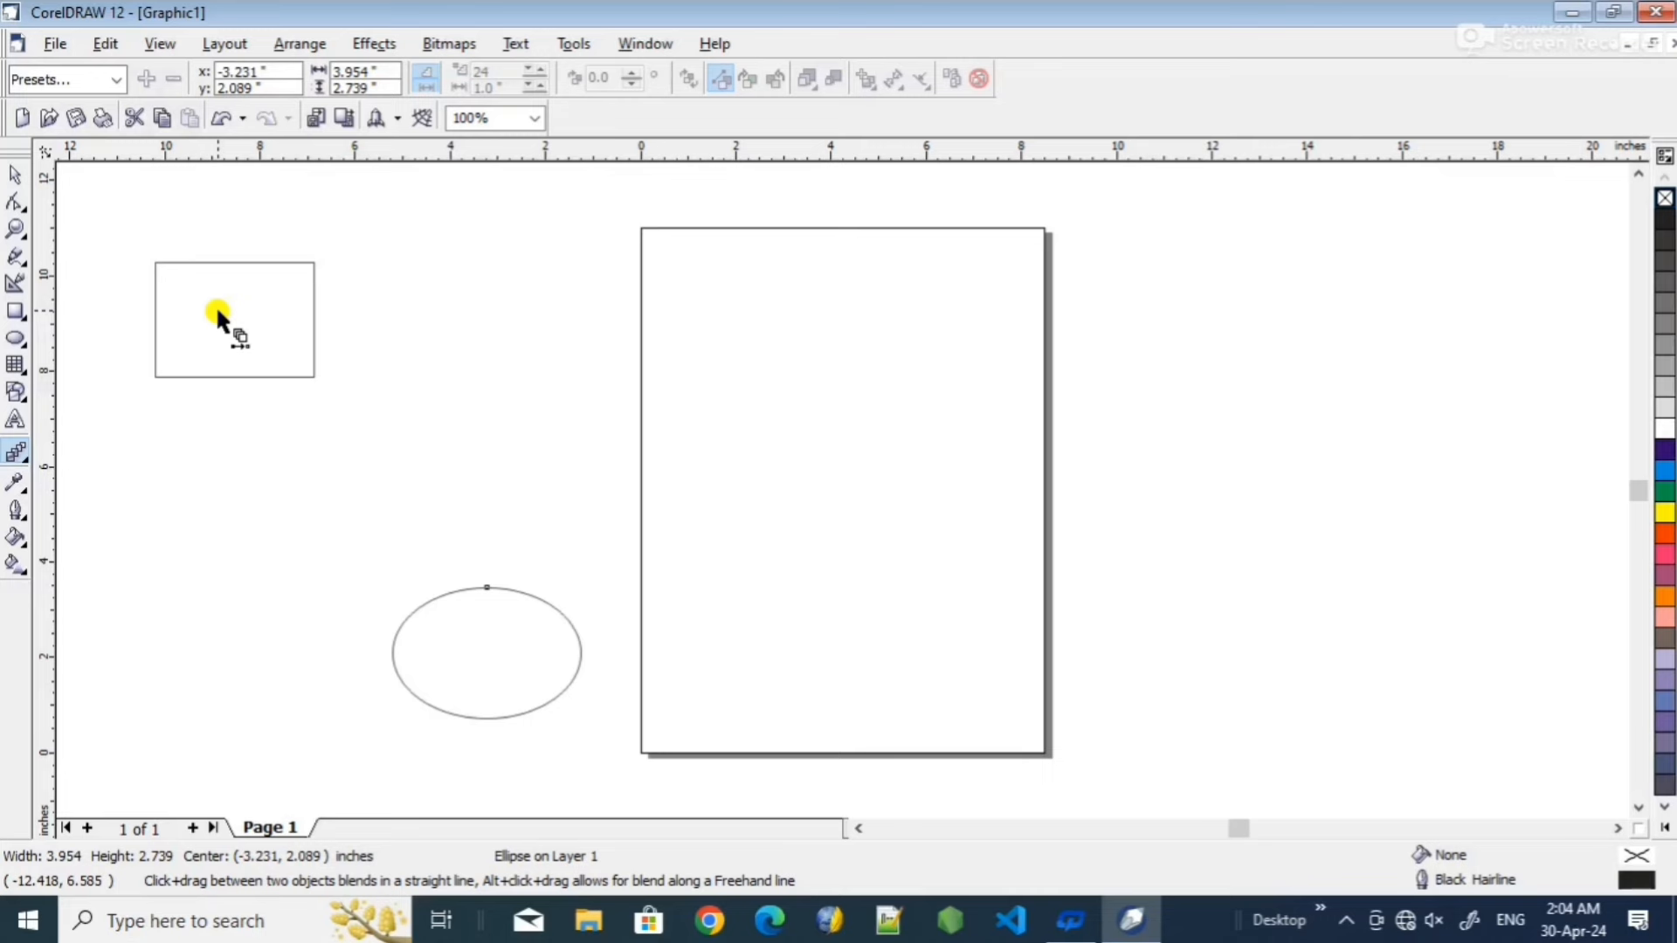
{"action": "left_click_drag", "start_coordinate": [219, 315], "coordinate": [489, 637]}
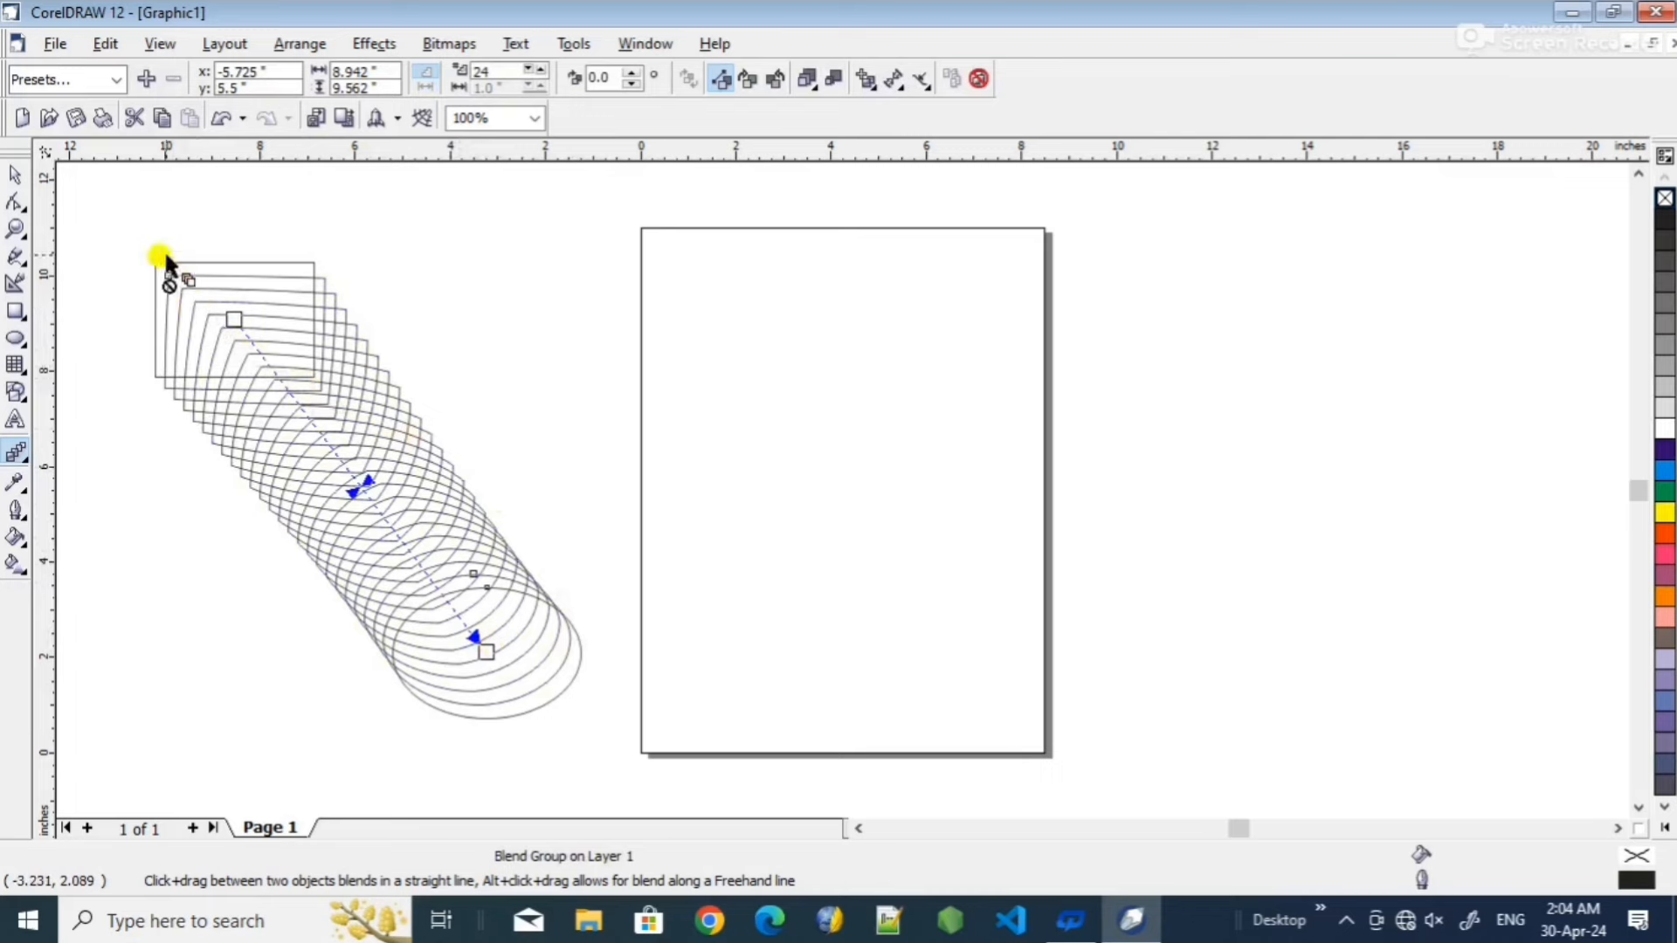
{"action": "scroll", "coordinate": [153, 280], "scroll_direction": "up", "scroll_amount": 2}
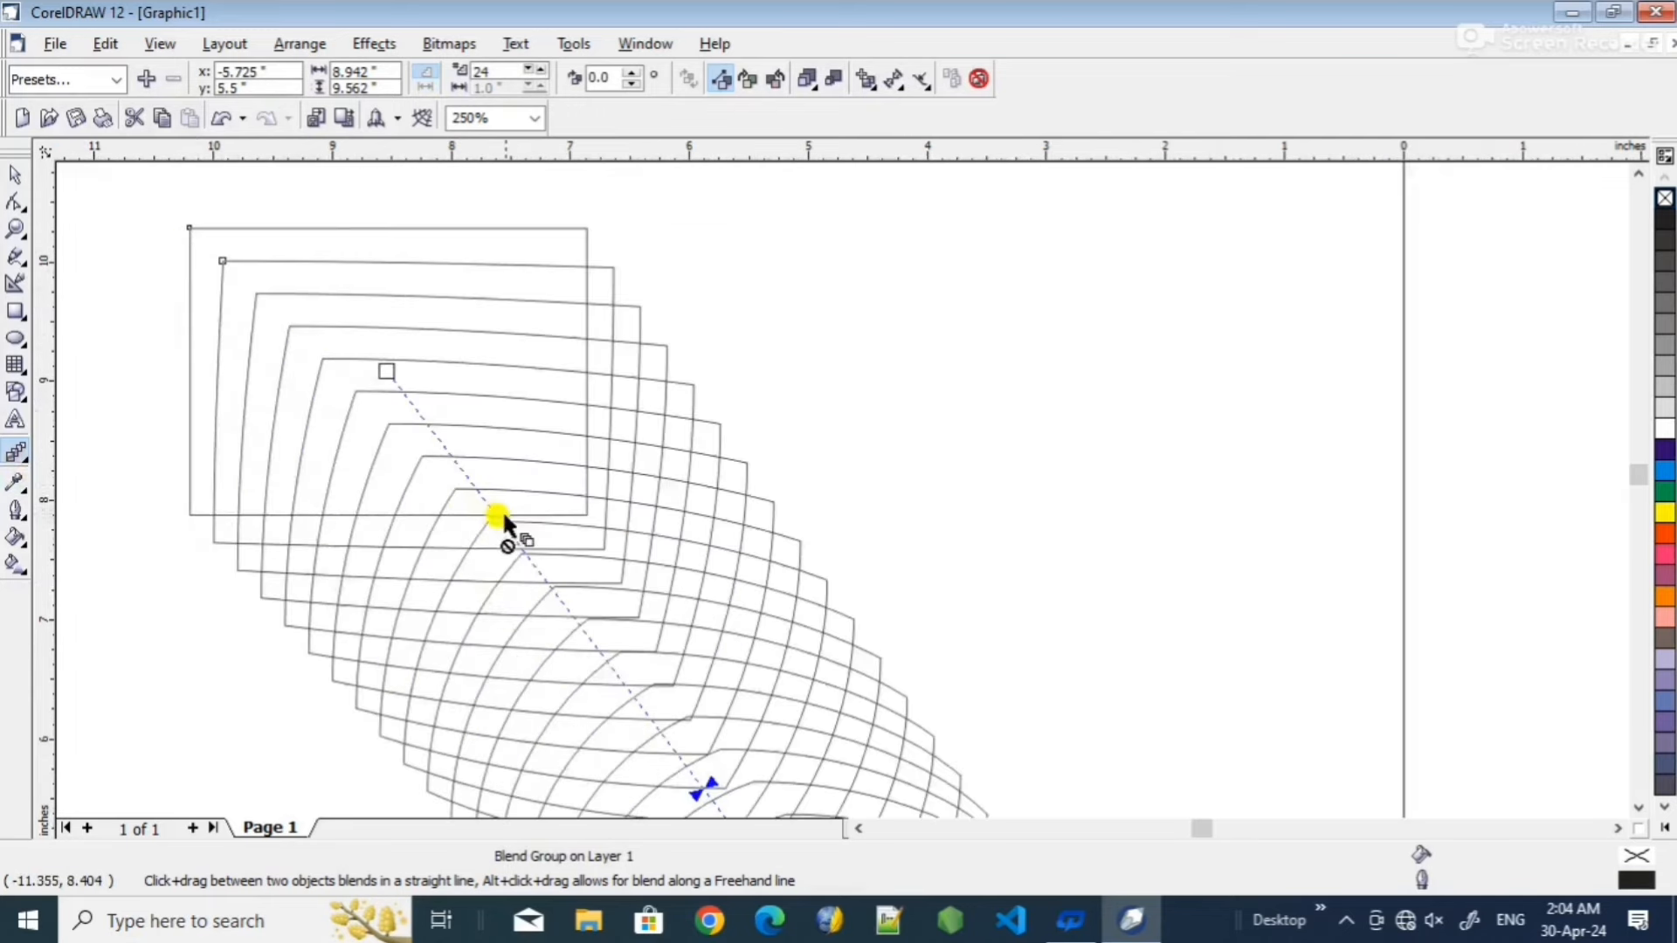
{"action": "scroll", "coordinate": [505, 522], "scroll_direction": "down", "scroll_amount": 2}
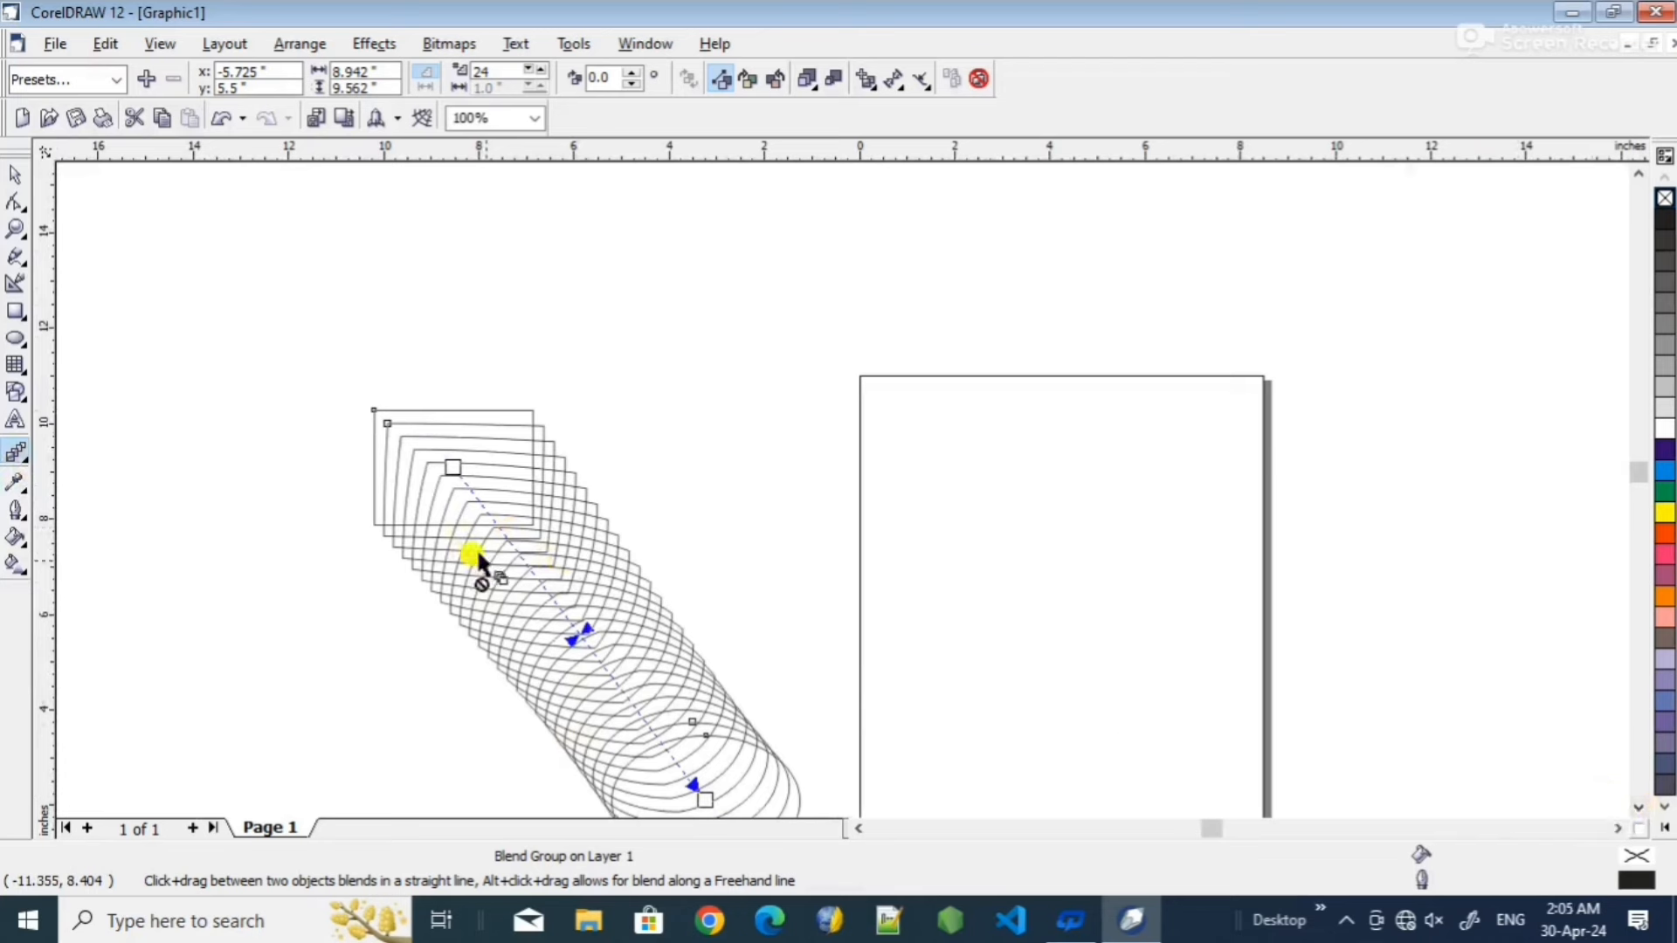
- Draw a rectangle about 3.6 by 5.1 inches left of the blend and contour it inward with 12 steps at a 0.1-inch offset
{"action": "left_click", "coordinate": [1639, 809]}
{"action": "left_click", "coordinate": [1639, 809]}
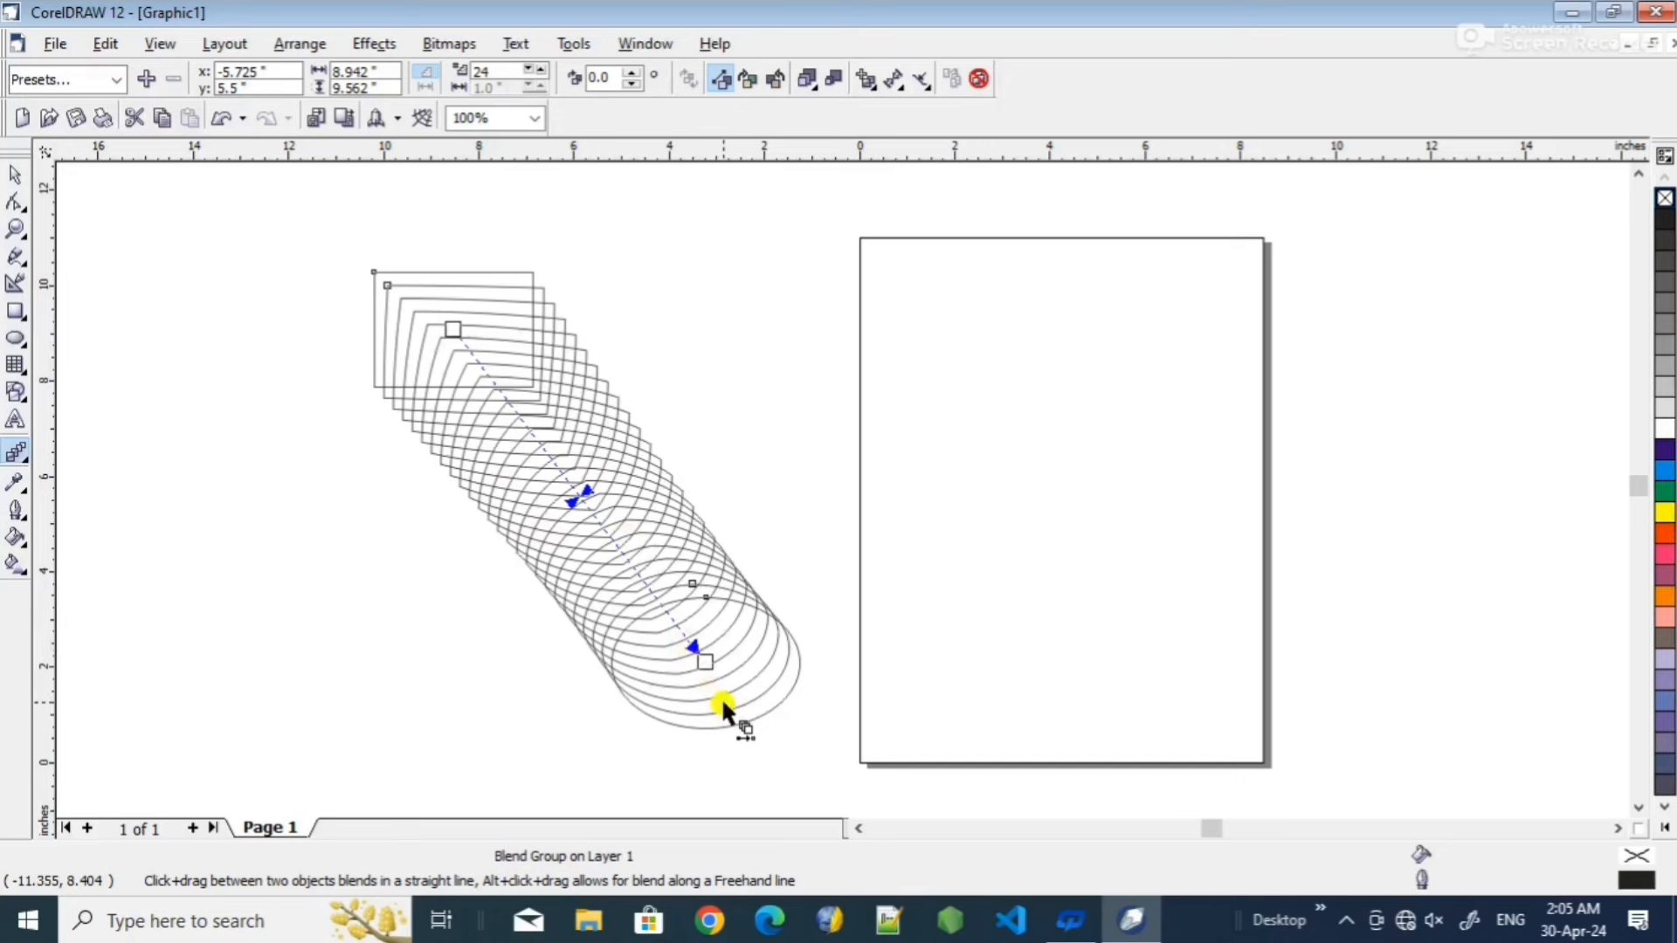
{"action": "left_click", "coordinate": [20, 455]}
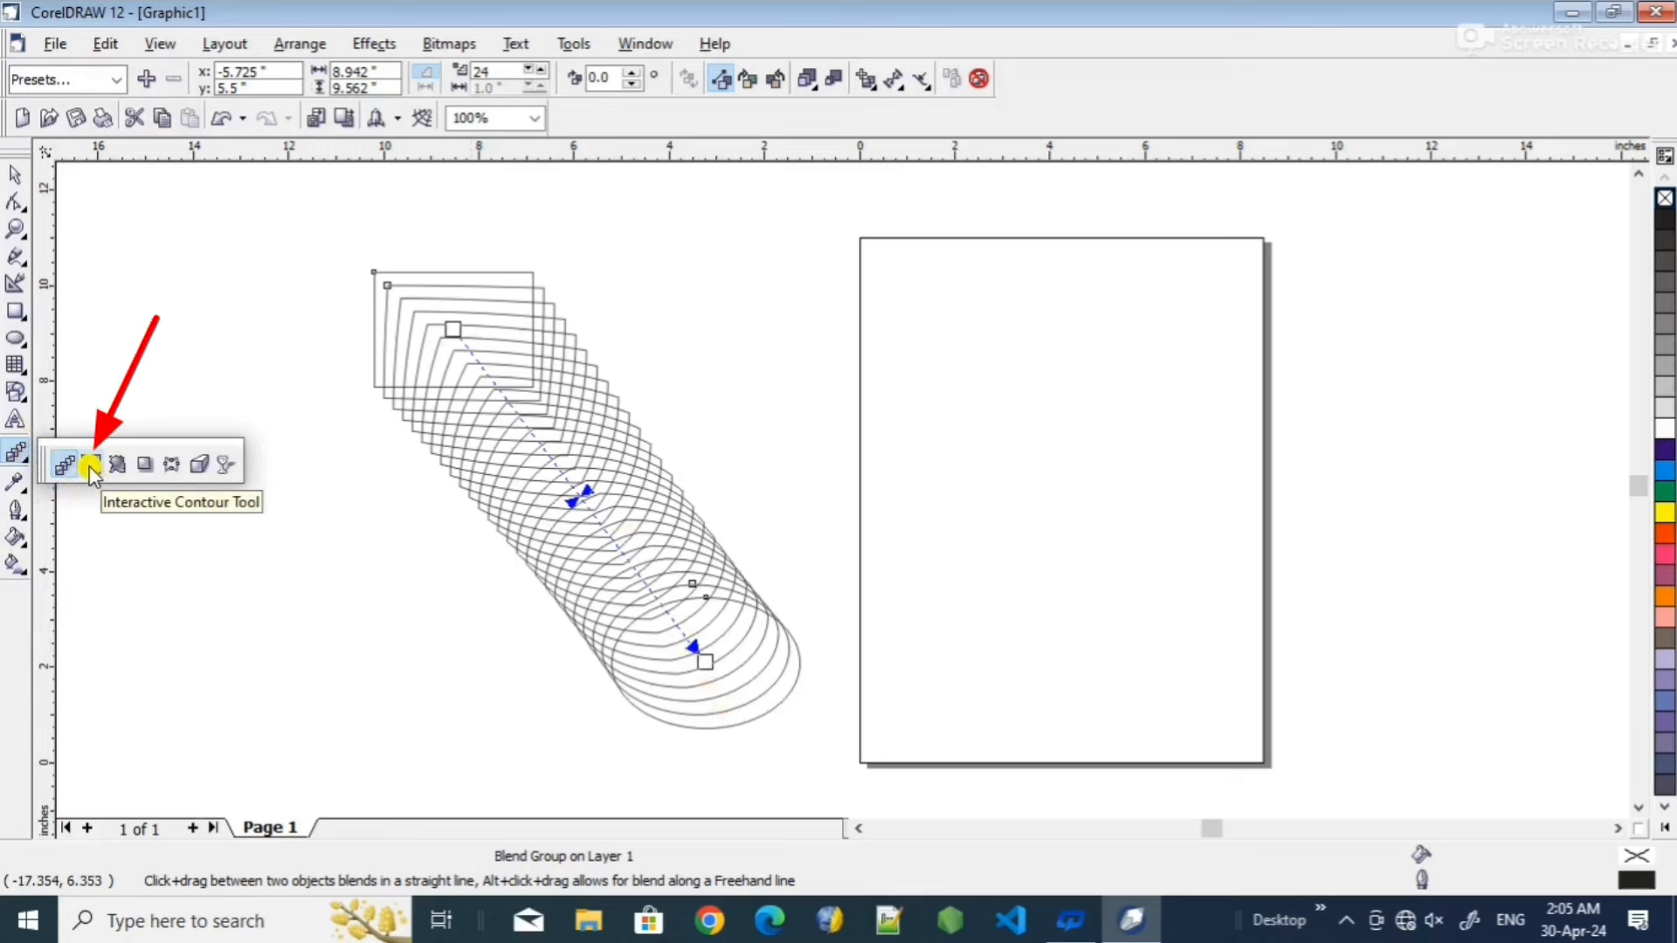
{"action": "left_click", "coordinate": [90, 468]}
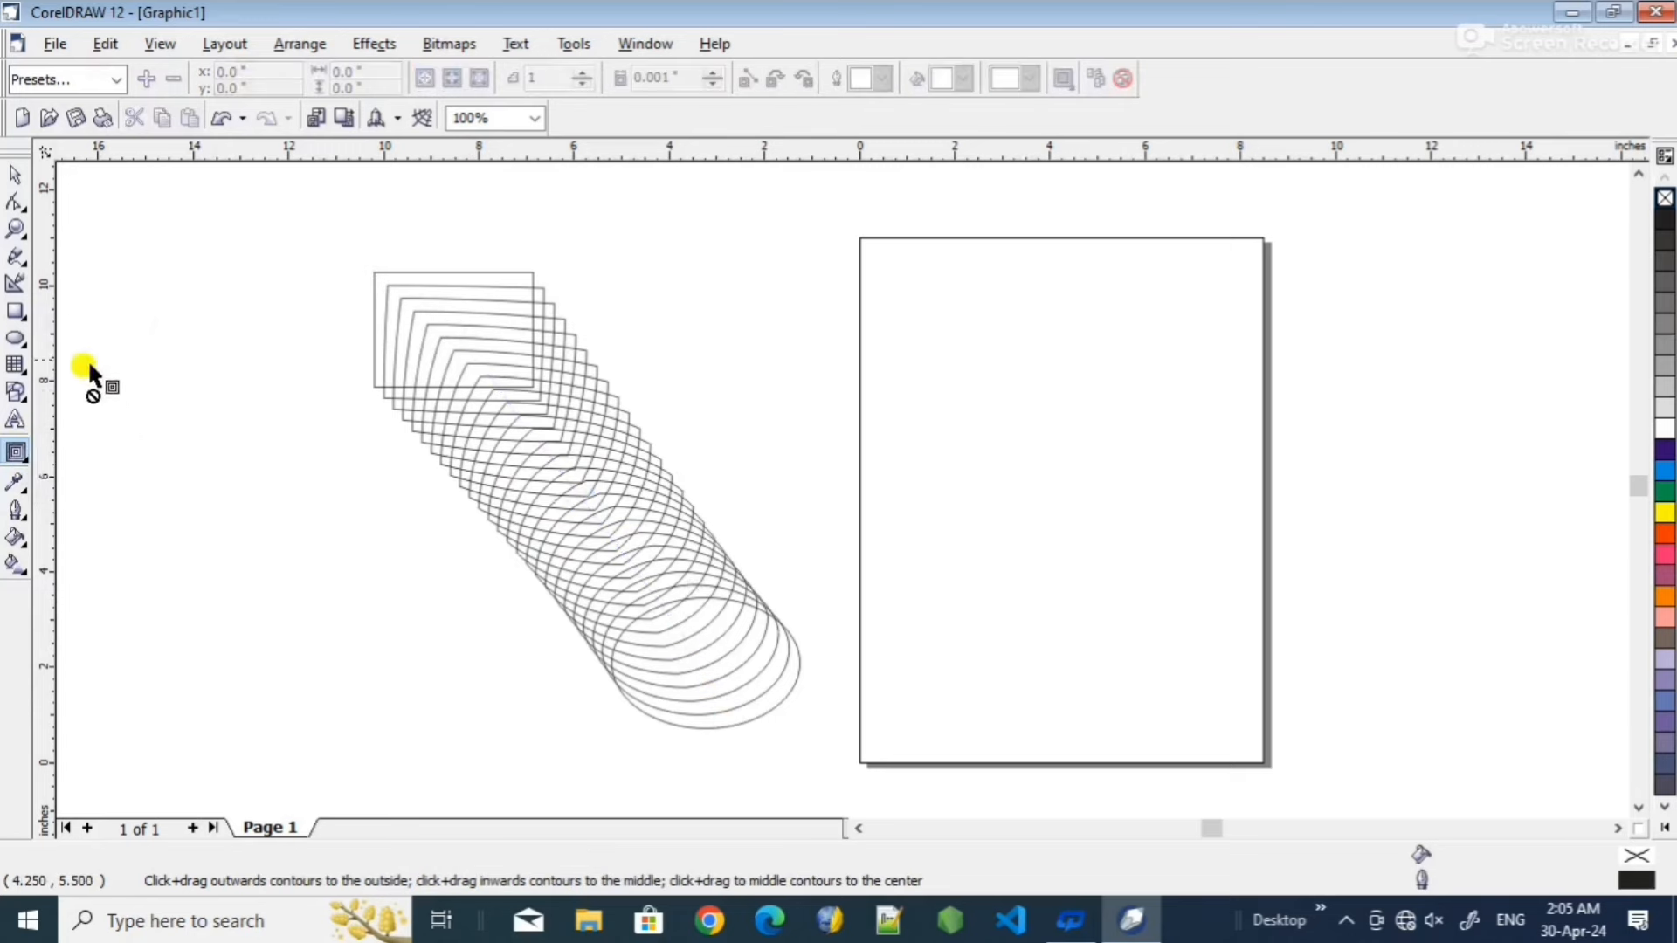
{"action": "left_click", "coordinate": [14, 313]}
{"action": "left_click_drag", "start_coordinate": [162, 470], "coordinate": [336, 713]}
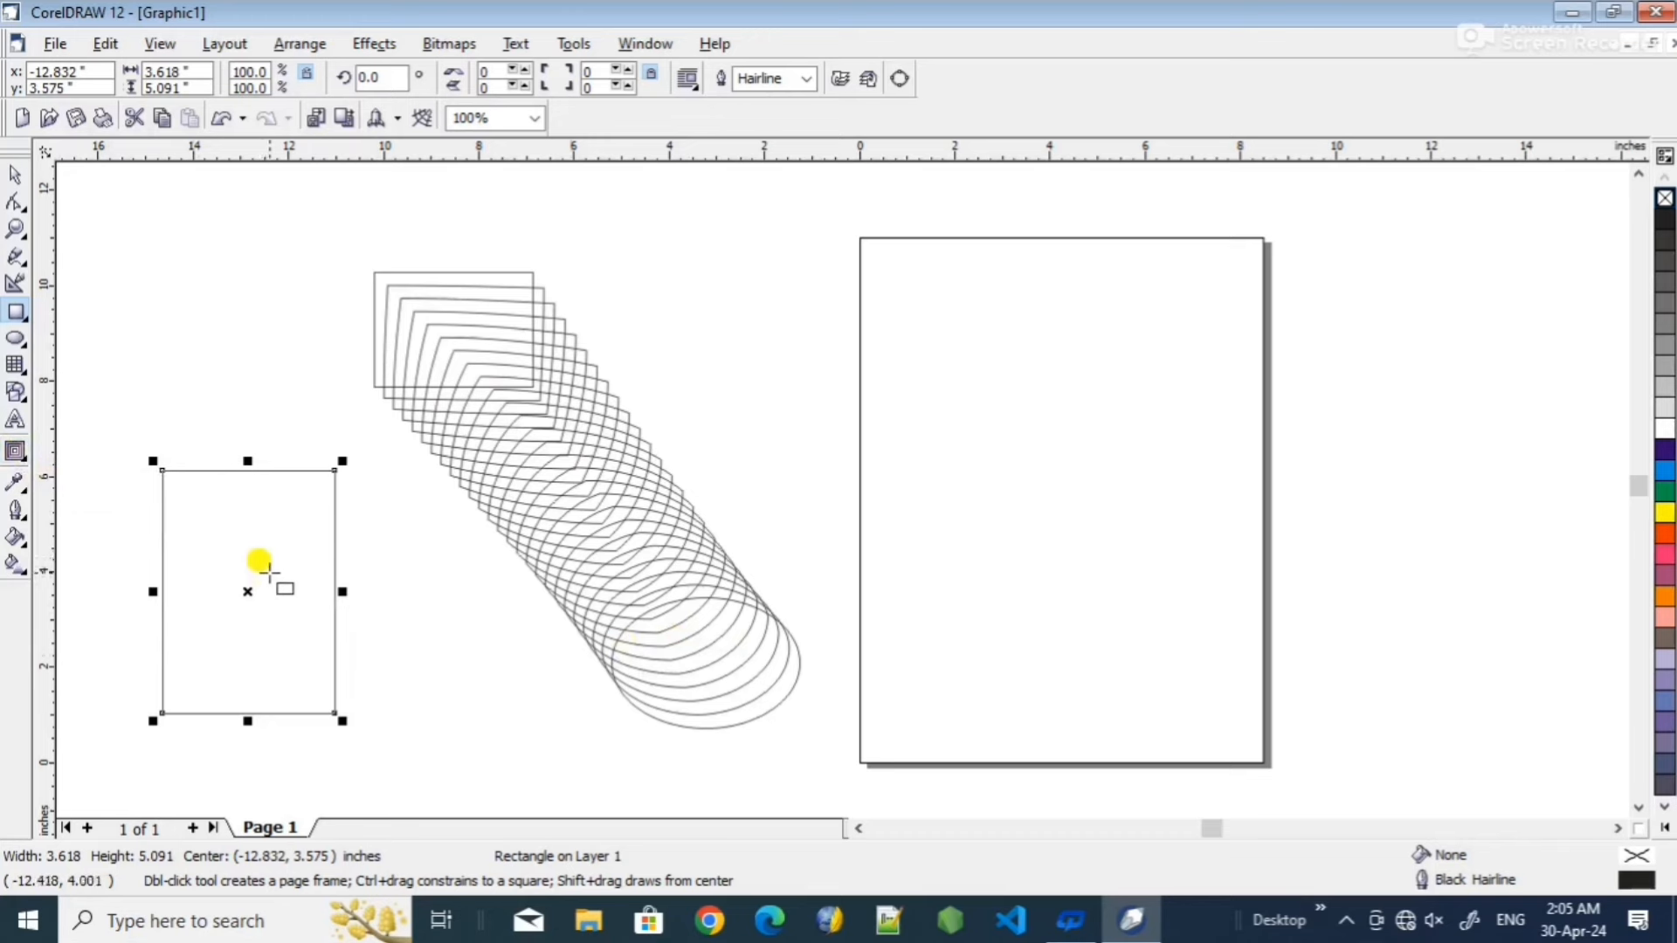
{"action": "left_click", "coordinate": [15, 452]}
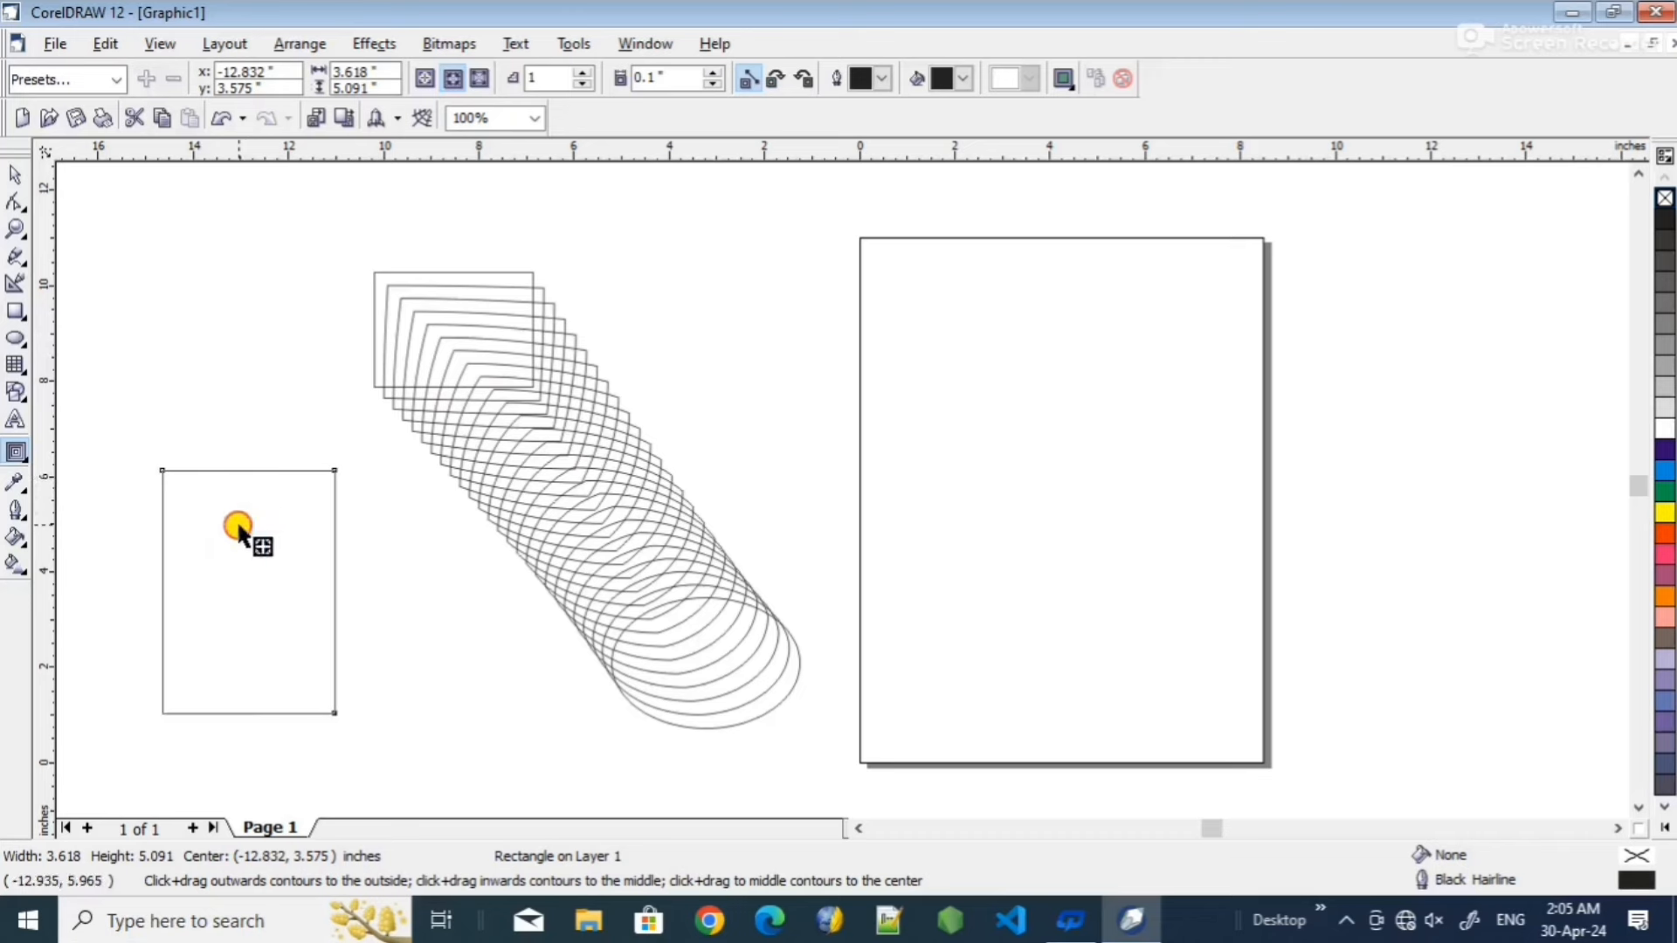
{"action": "left_click_drag", "start_coordinate": [238, 528], "coordinate": [252, 531]}
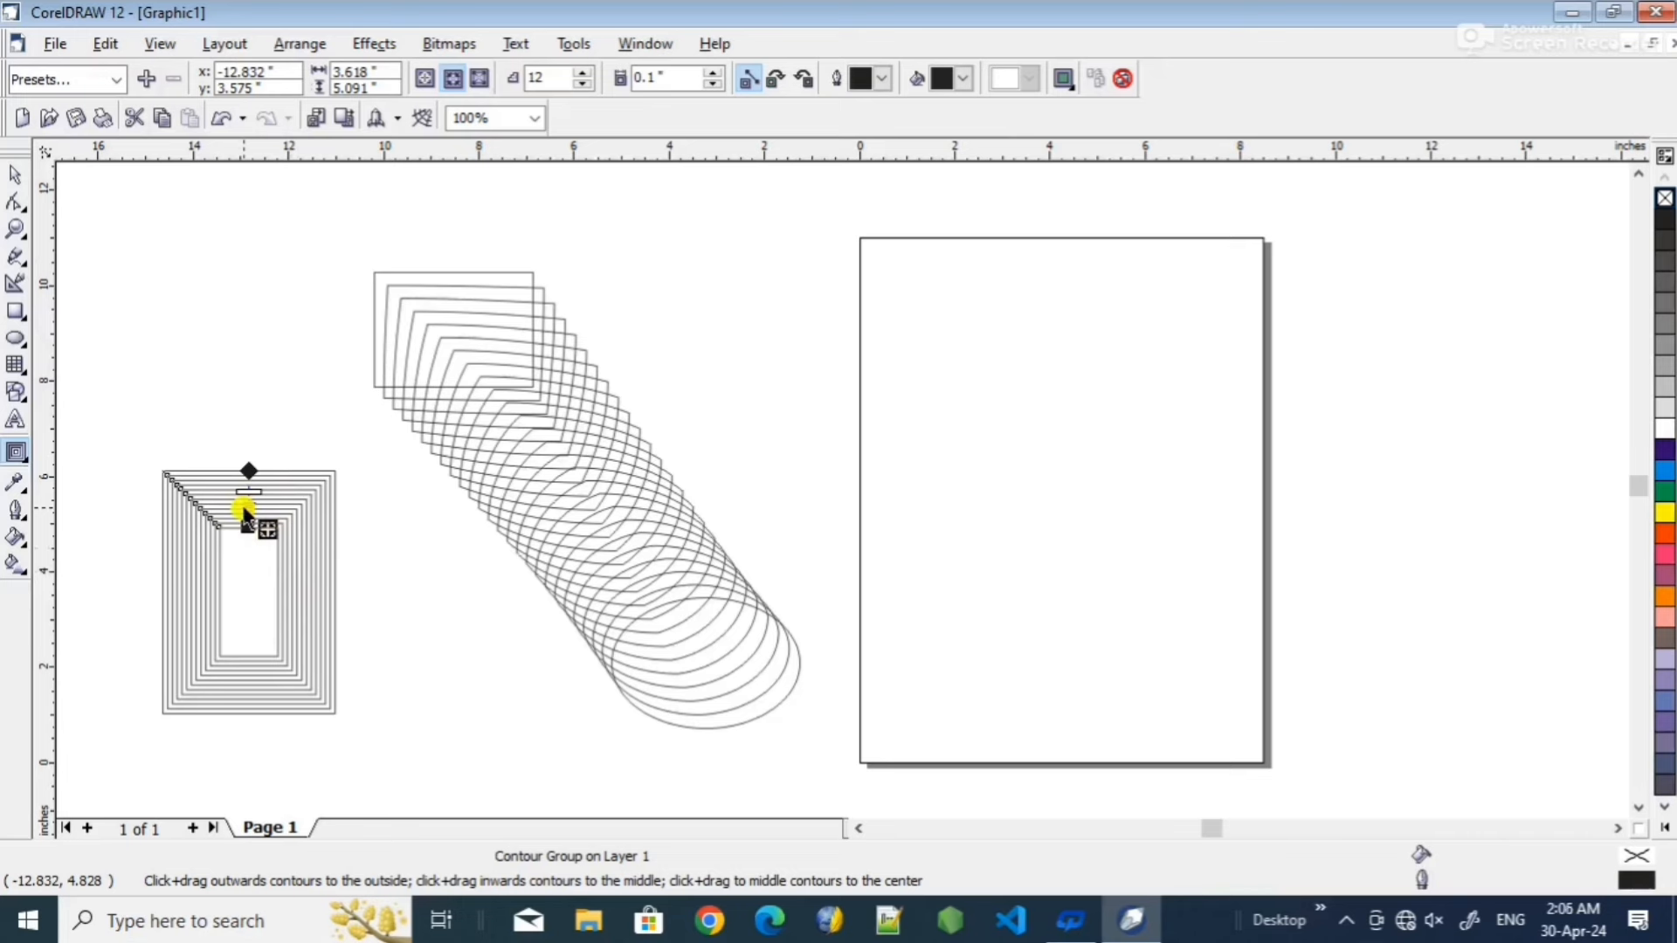
- Distort the contoured rectangle with a push-and-pull amplitude of -200 and move the distortion center toward the blend using the Interactive Distortion tool
{"action": "left_click", "coordinate": [29, 467]}
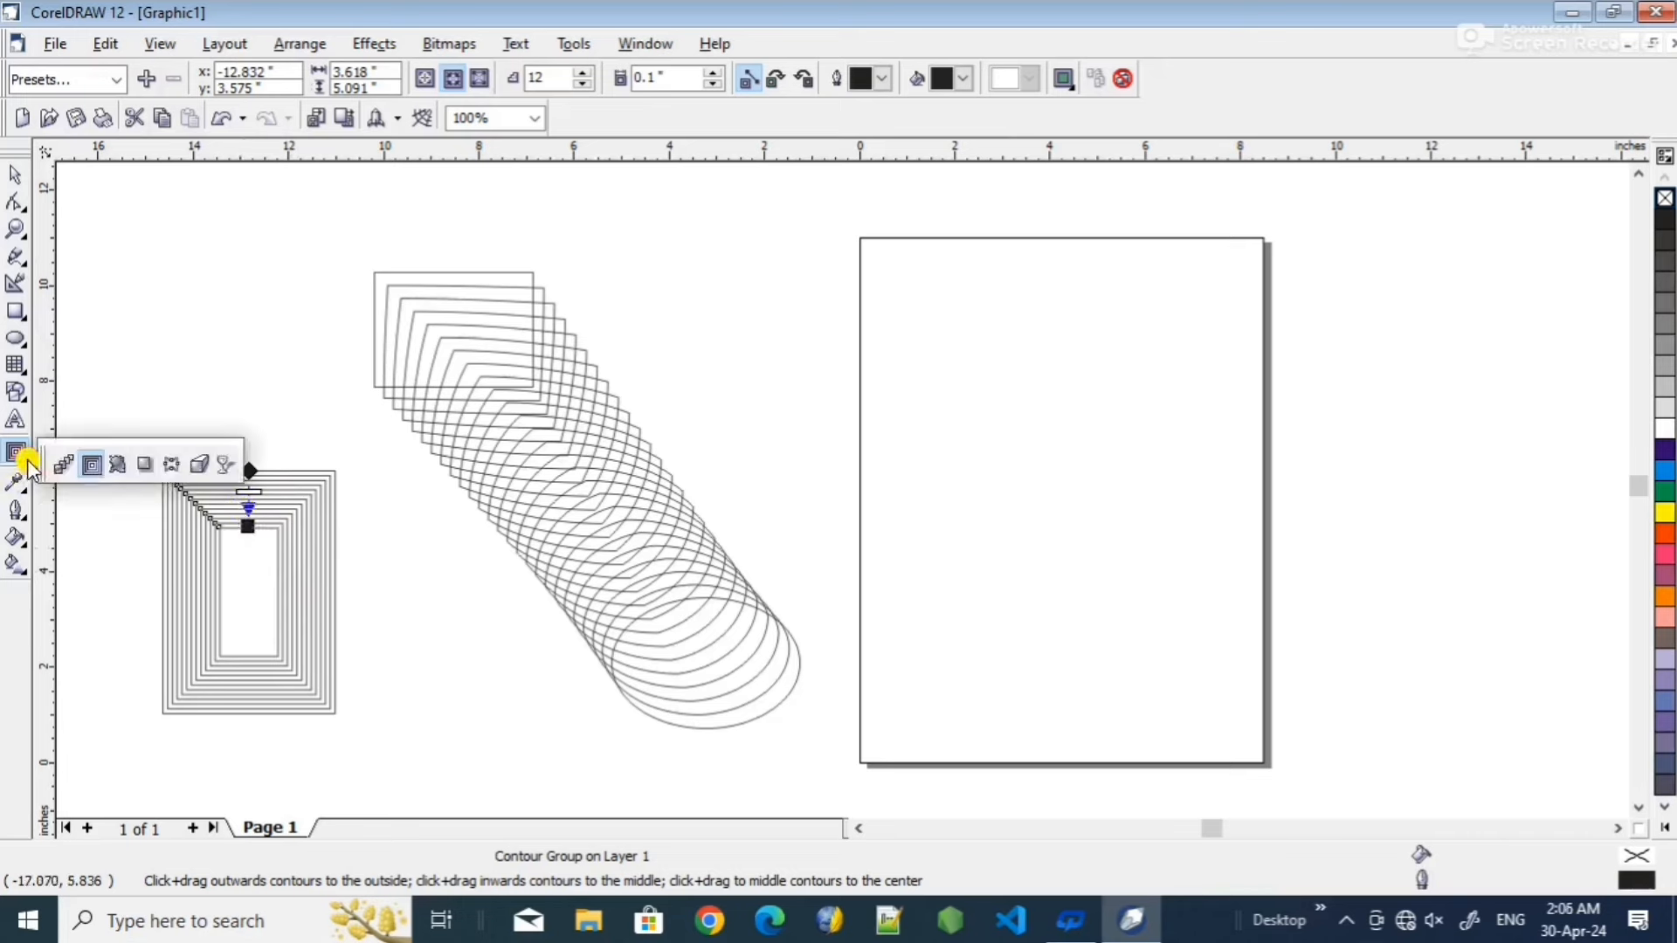
{"action": "left_click", "coordinate": [124, 465]}
{"action": "left_click_drag", "start_coordinate": [197, 529], "coordinate": [122, 554]}
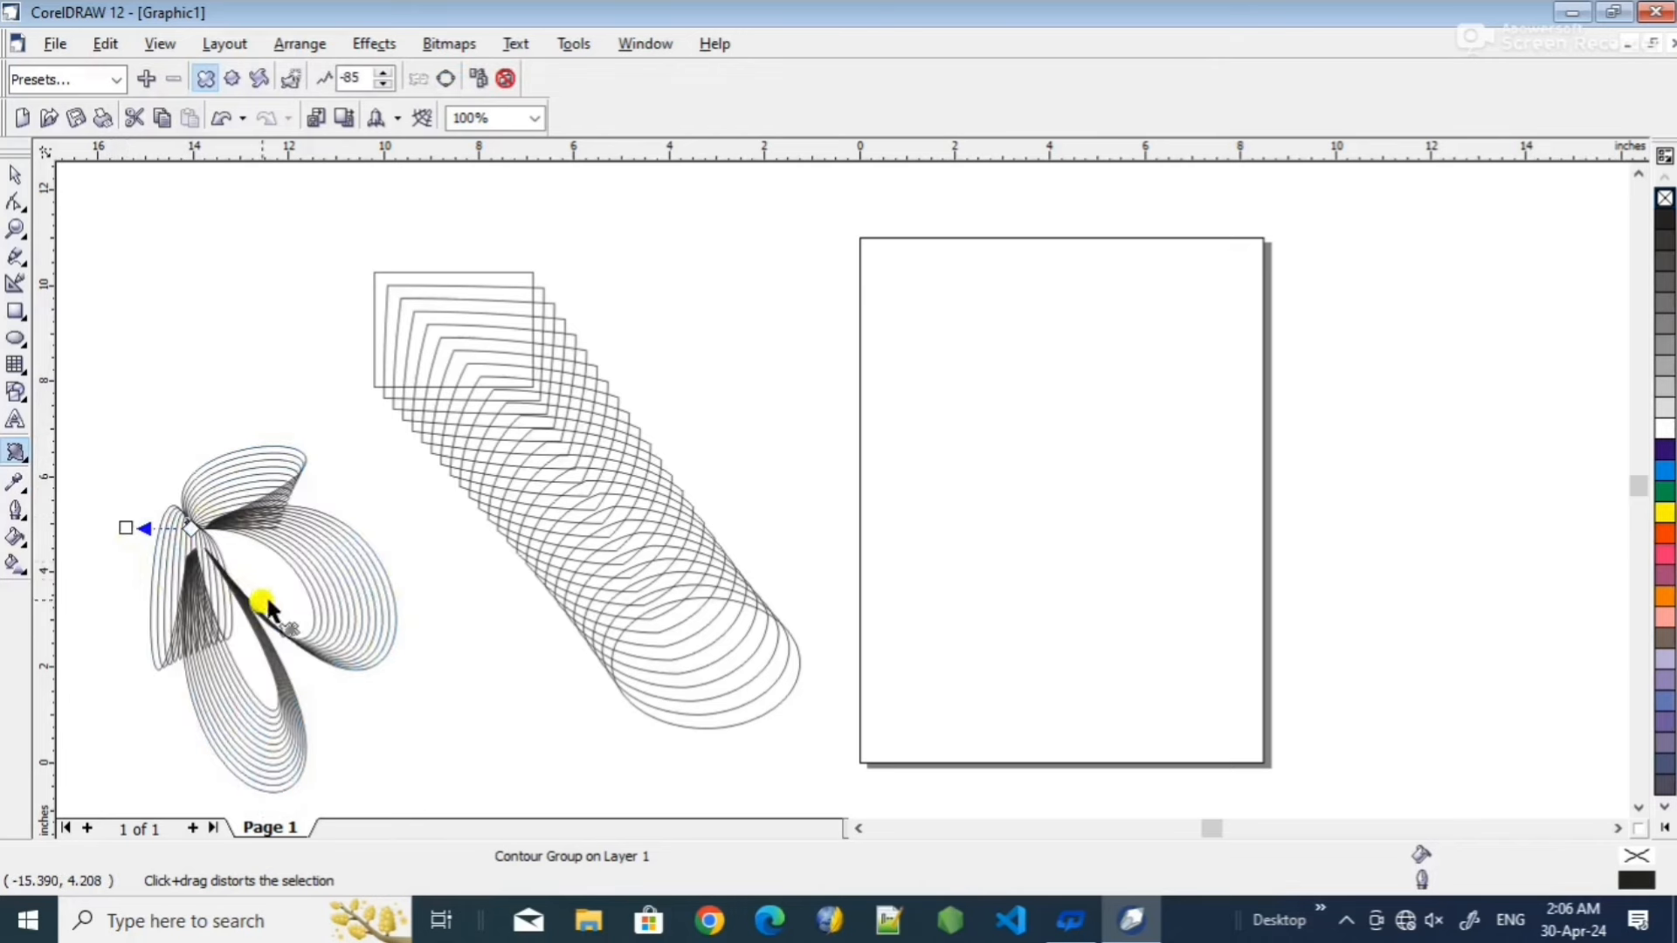
{"action": "left_click_drag", "start_coordinate": [122, 528], "coordinate": [43, 528]}
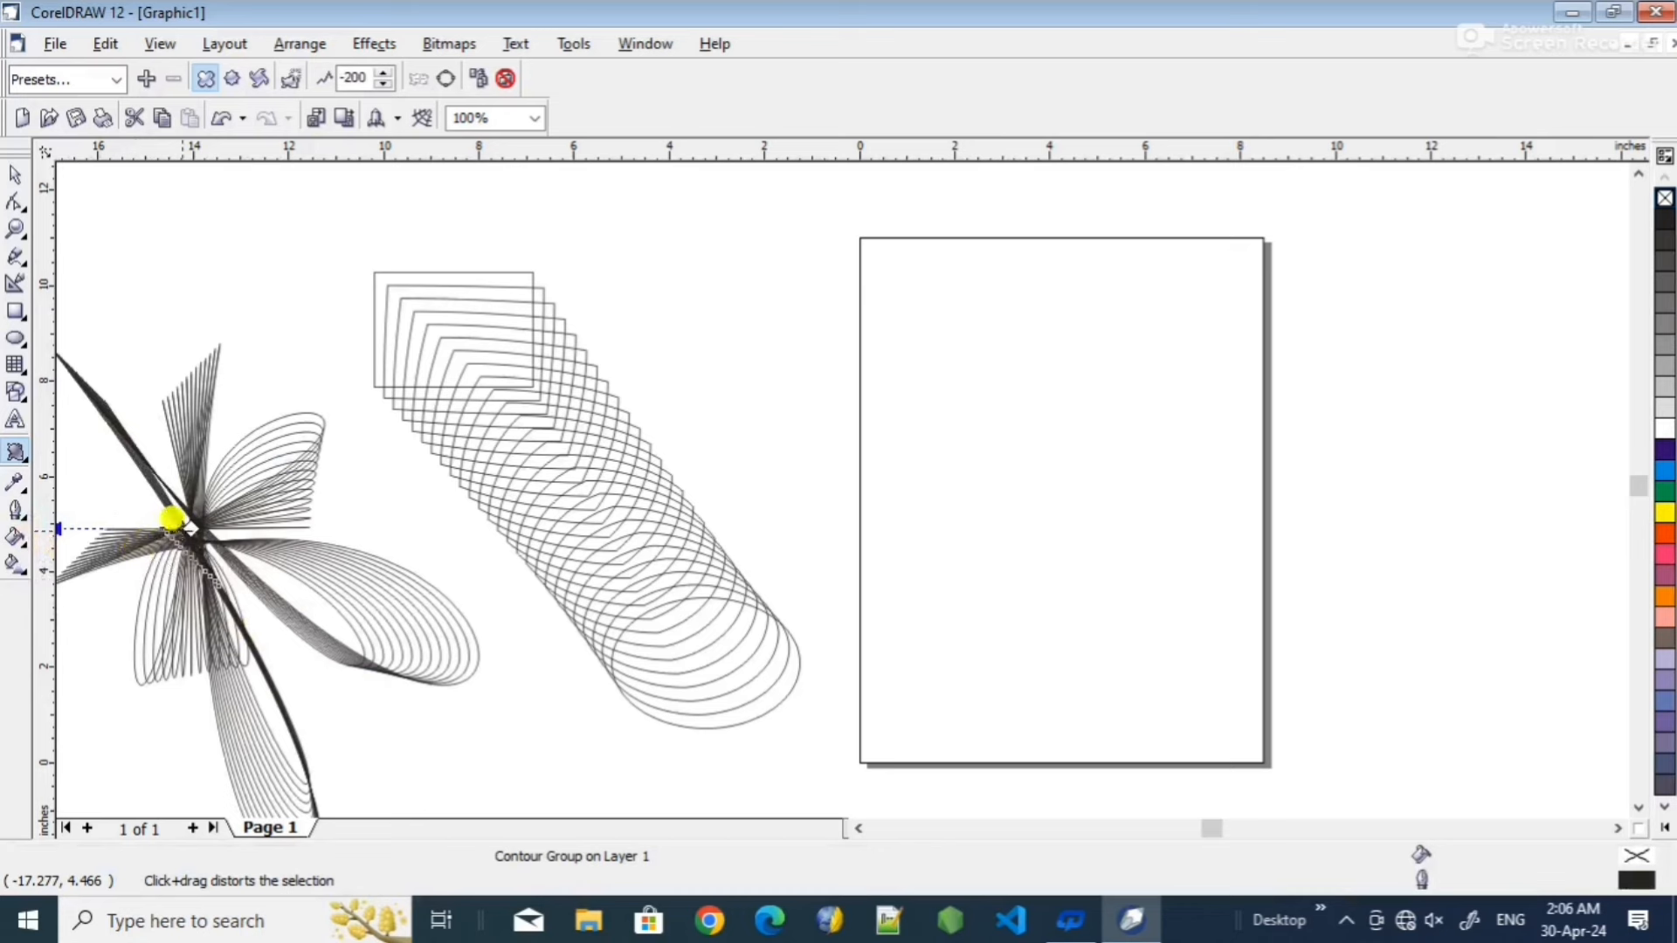
{"action": "left_click_drag", "start_coordinate": [191, 528], "coordinate": [308, 540]}
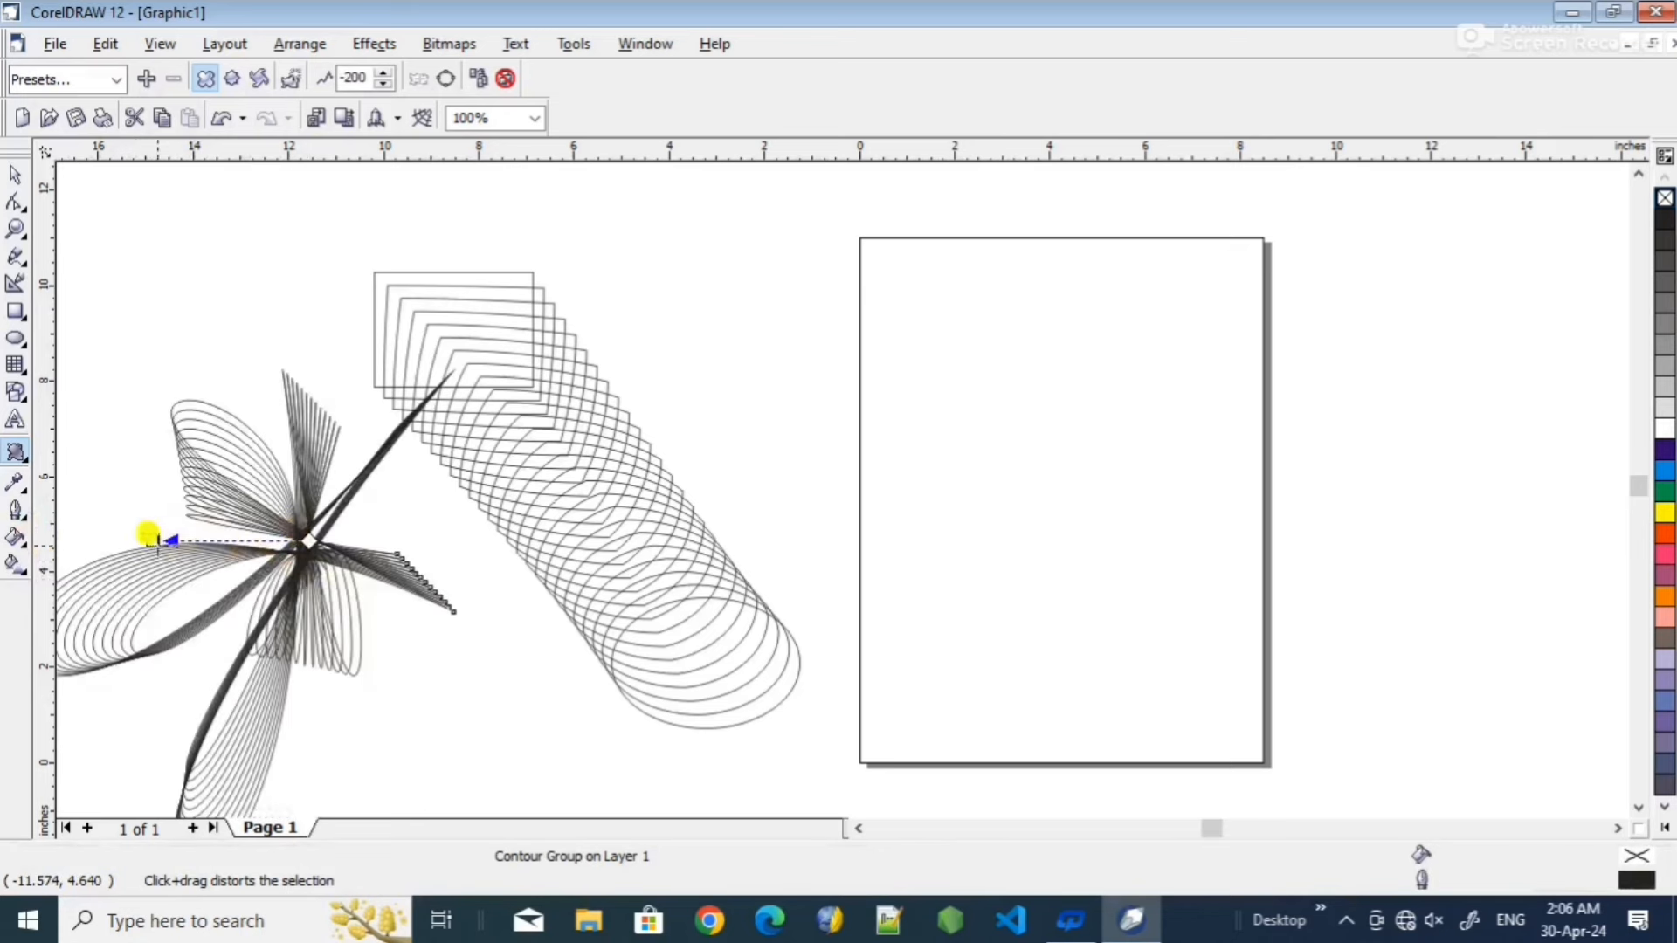
{"action": "mouse_move", "coordinate": [153, 539]}
{"action": "left_mouse_down"}
{"action": "mouse_move", "coordinate": [109, 507]}
{"action": "mouse_move", "coordinate": [121, 521]}
{"action": "left_mouse_up"}
- Draw a rectangle about 6.1 by 5 inches across the page's left edge and fill it with red
{"action": "left_click", "coordinate": [19, 453]}
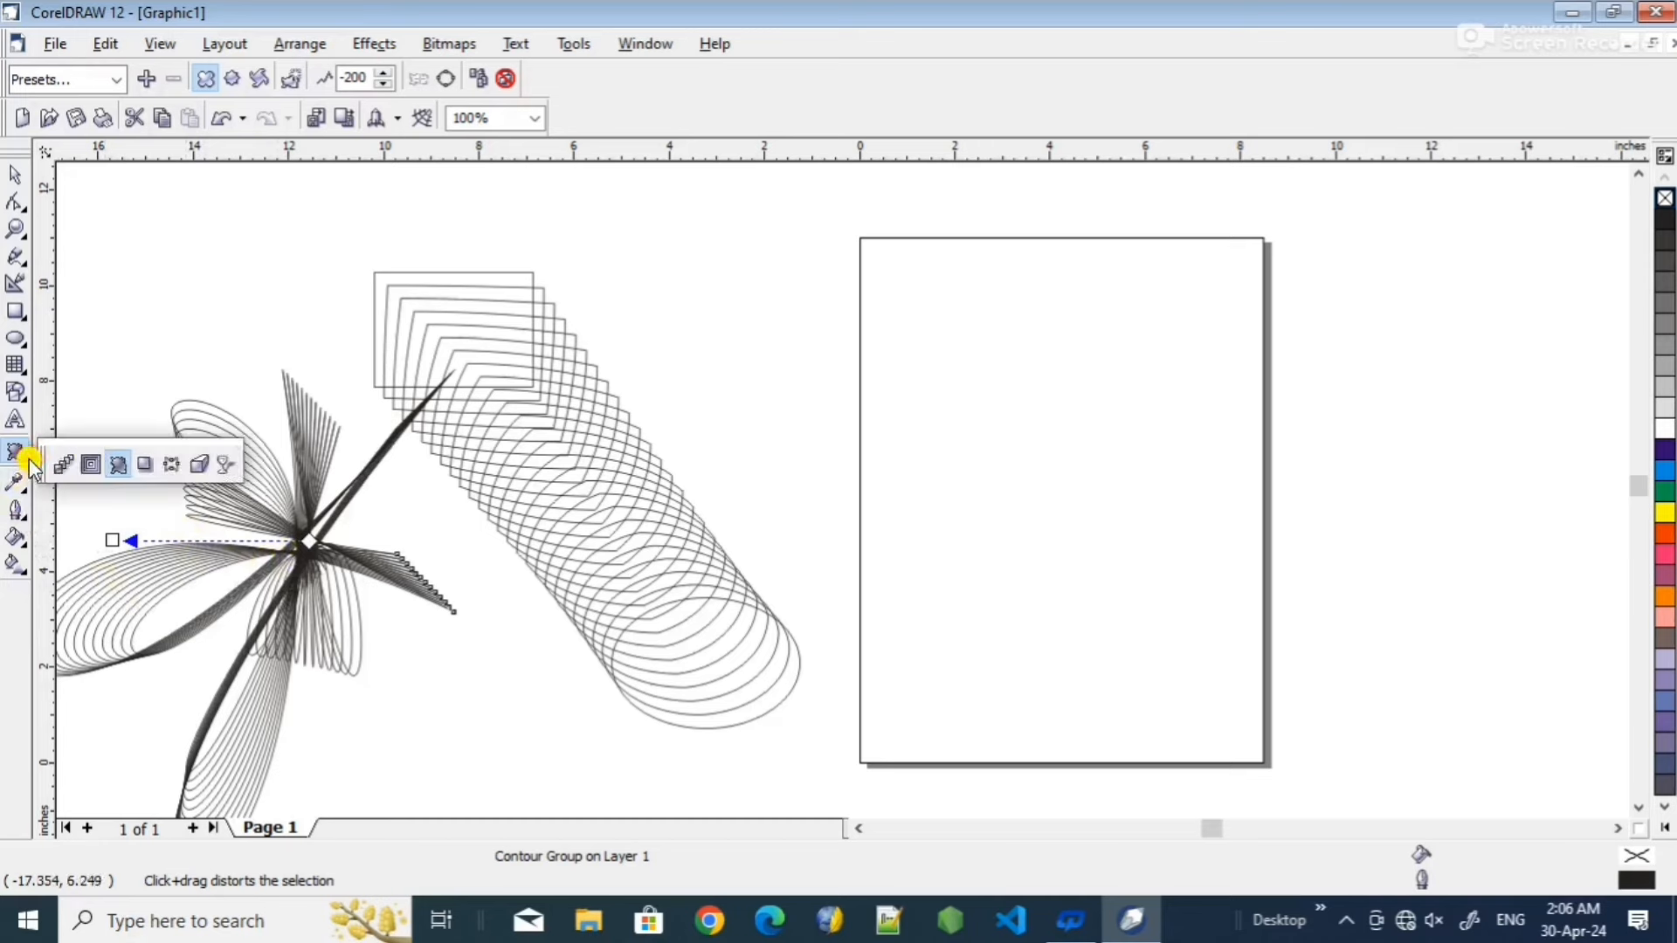
{"action": "left_click", "coordinate": [139, 463]}
{"action": "left_click", "coordinate": [14, 312]}
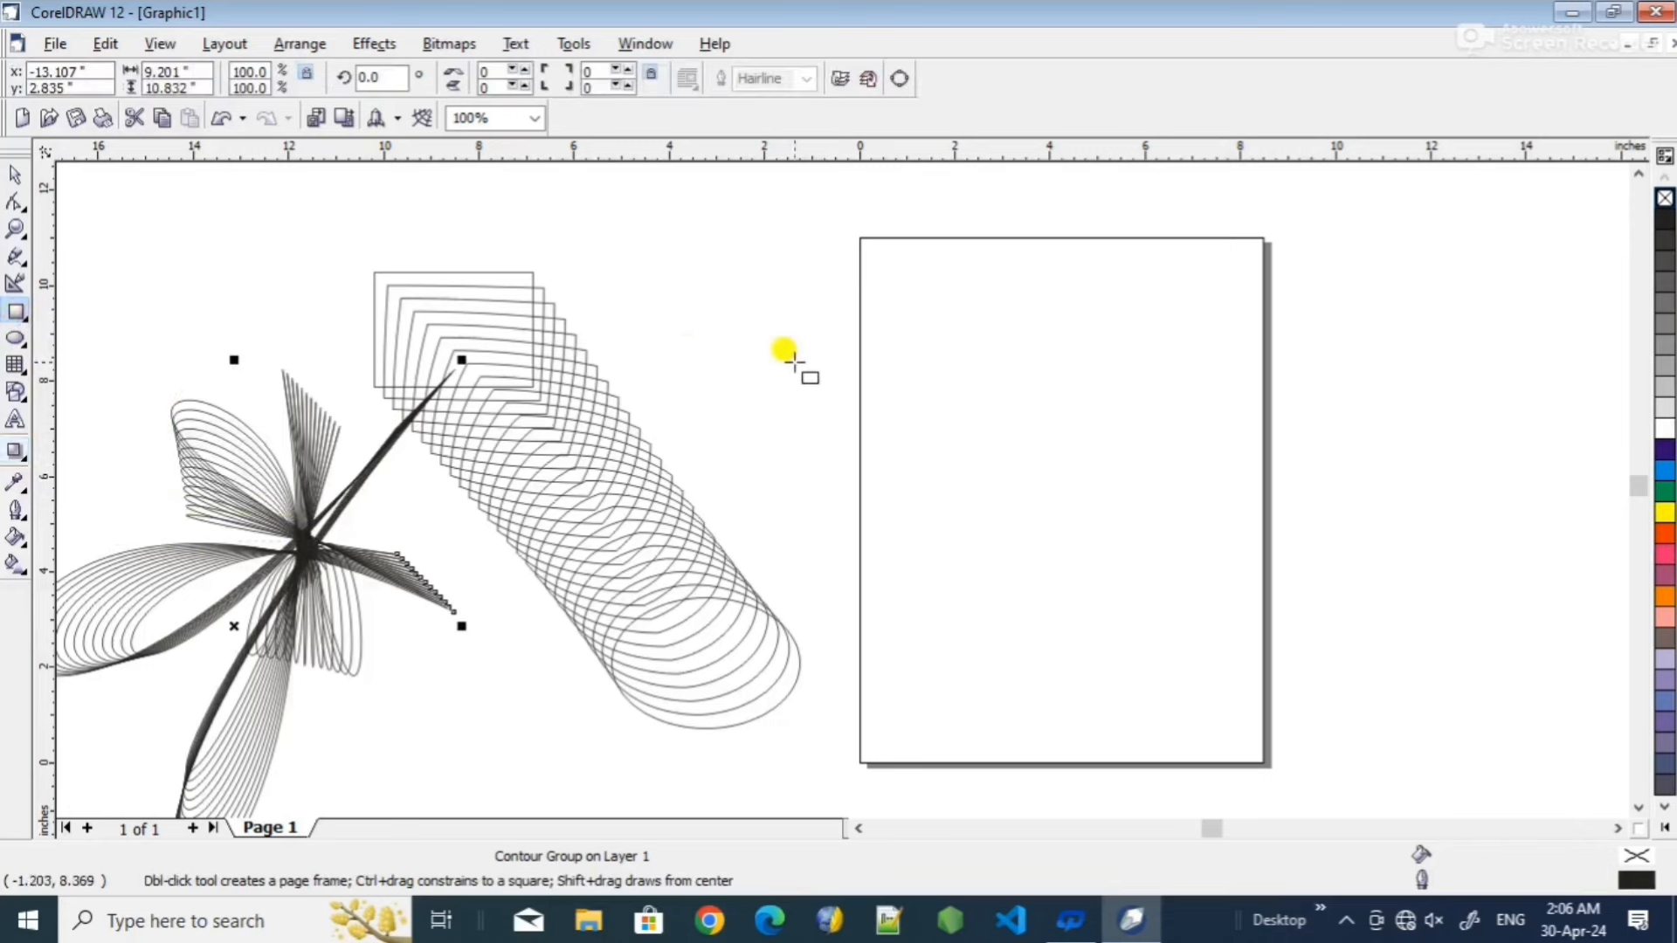
{"action": "left_click_drag", "start_coordinate": [790, 322], "coordinate": [1081, 559]}
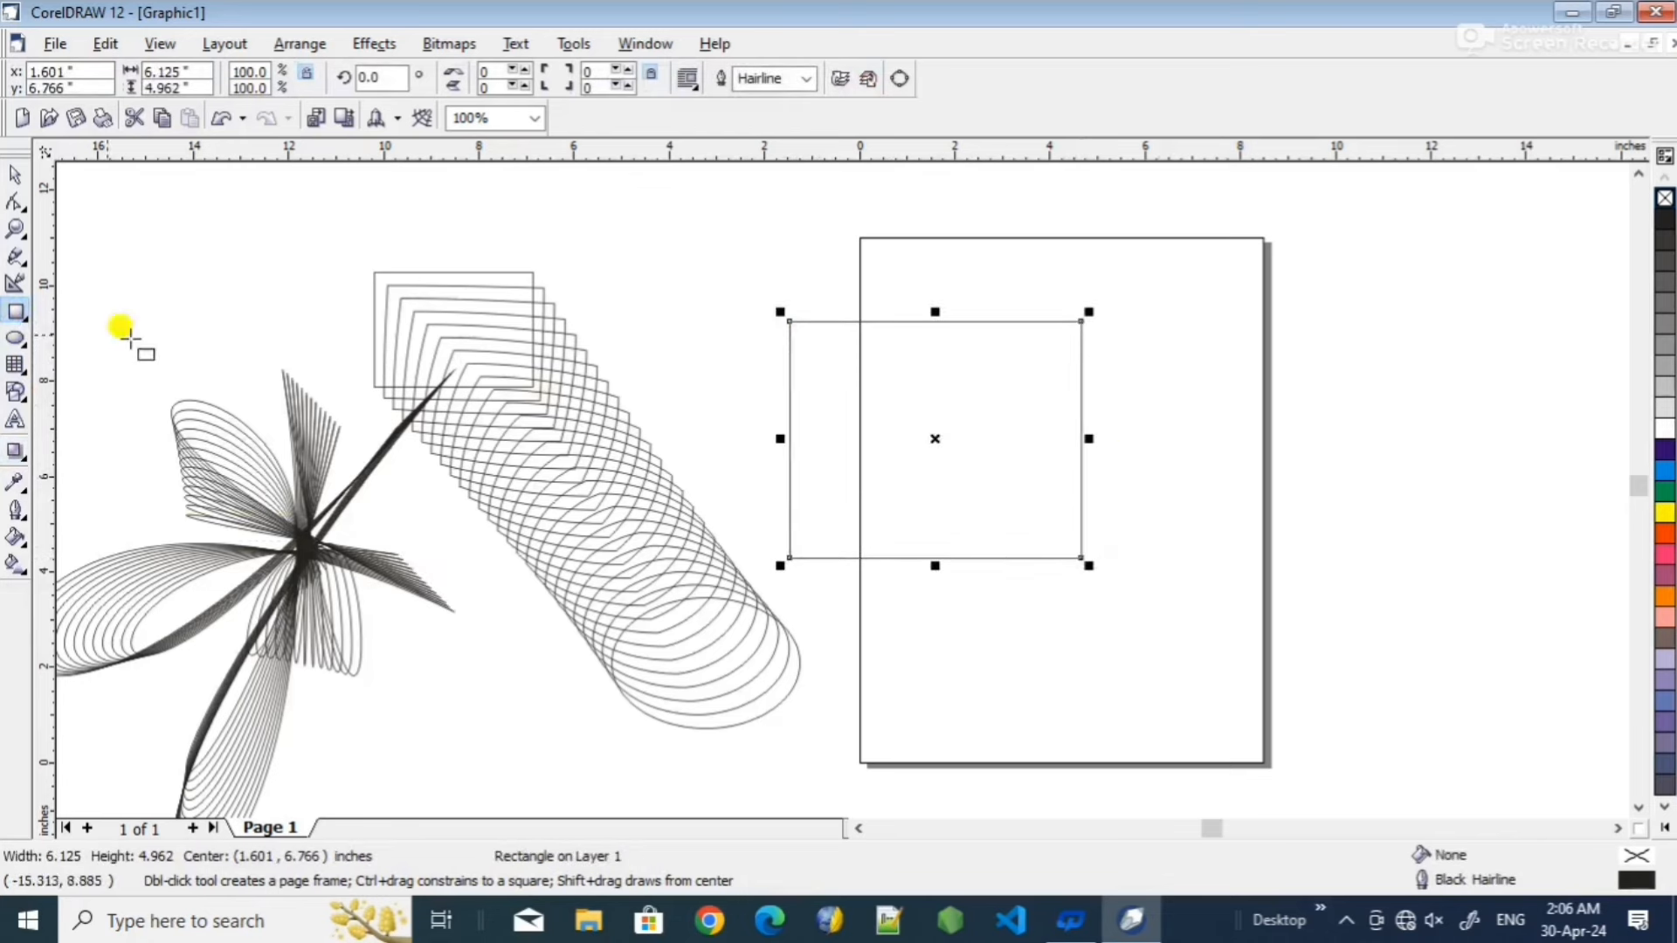
{"action": "left_click", "coordinate": [18, 175]}
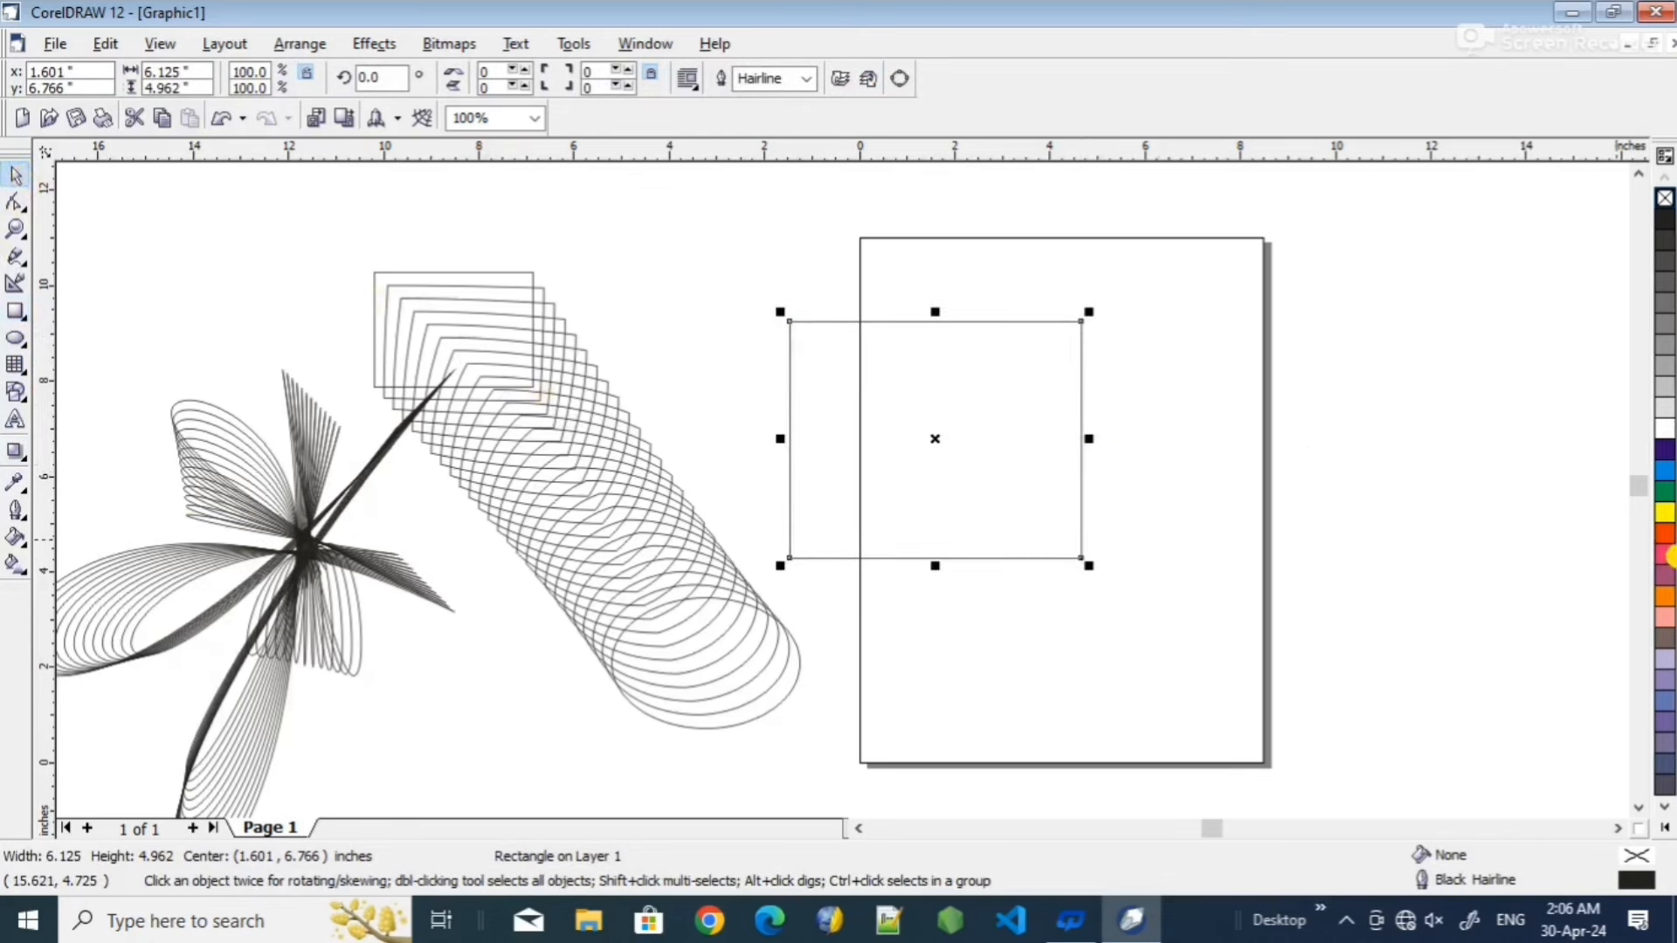
{"action": "left_click", "coordinate": [1667, 533]}
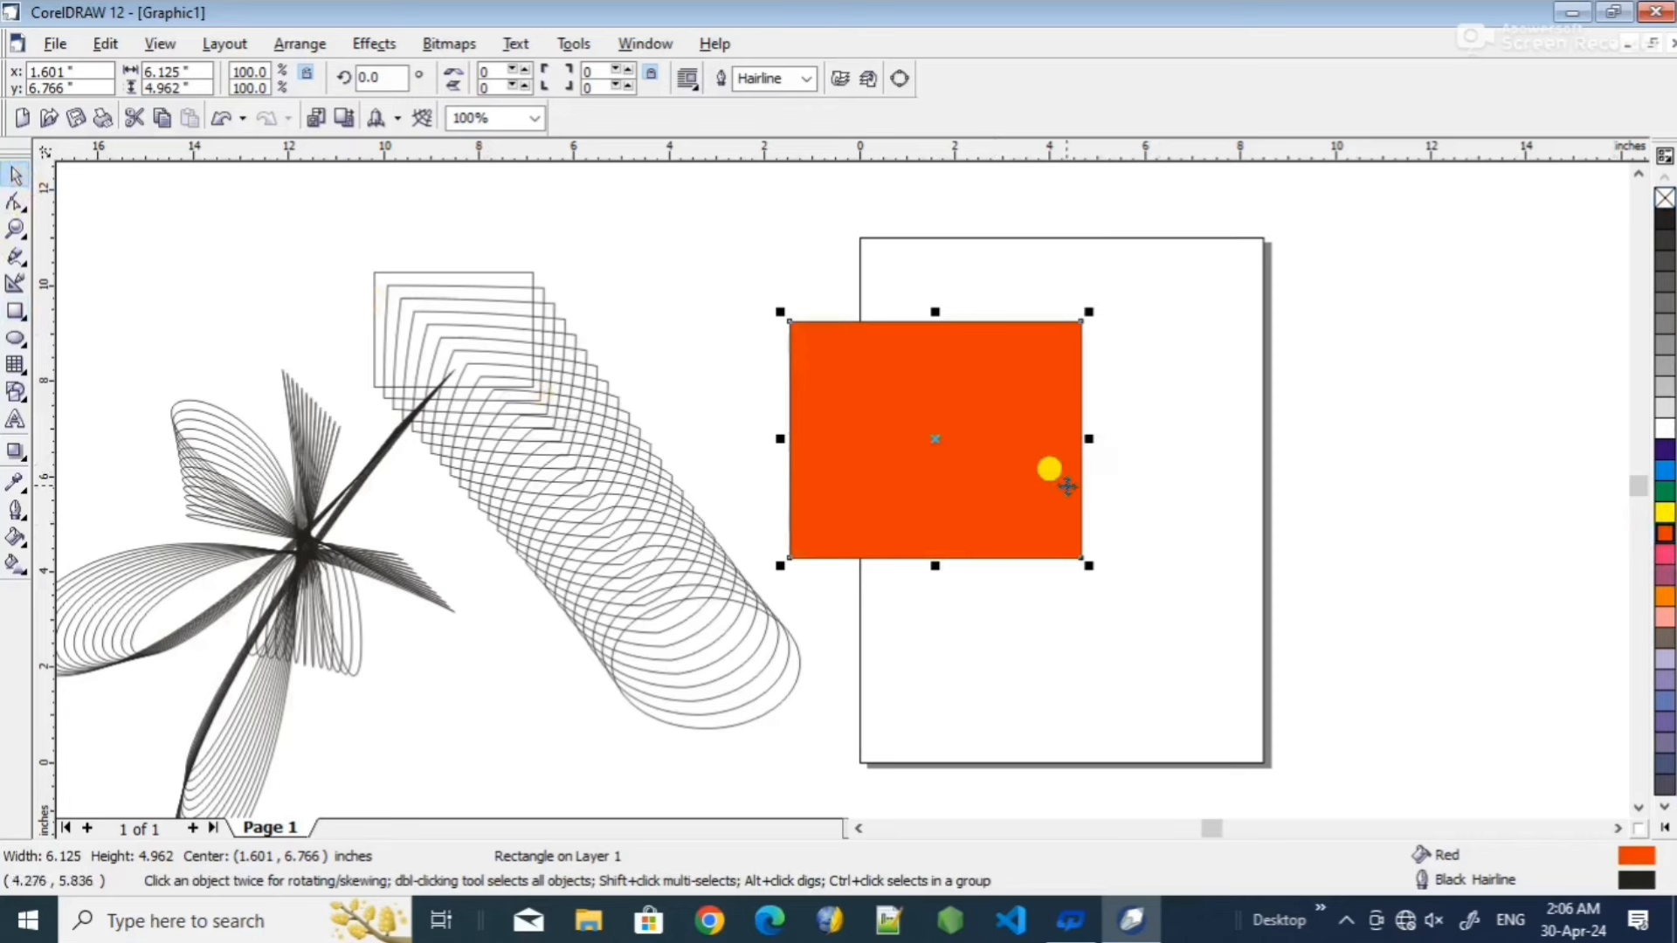
- Cast a flat drop shadow below the red rectangle with opacity 50 and feathering 15, and color the shadow magenta
{"action": "left_click", "coordinate": [10, 456]}
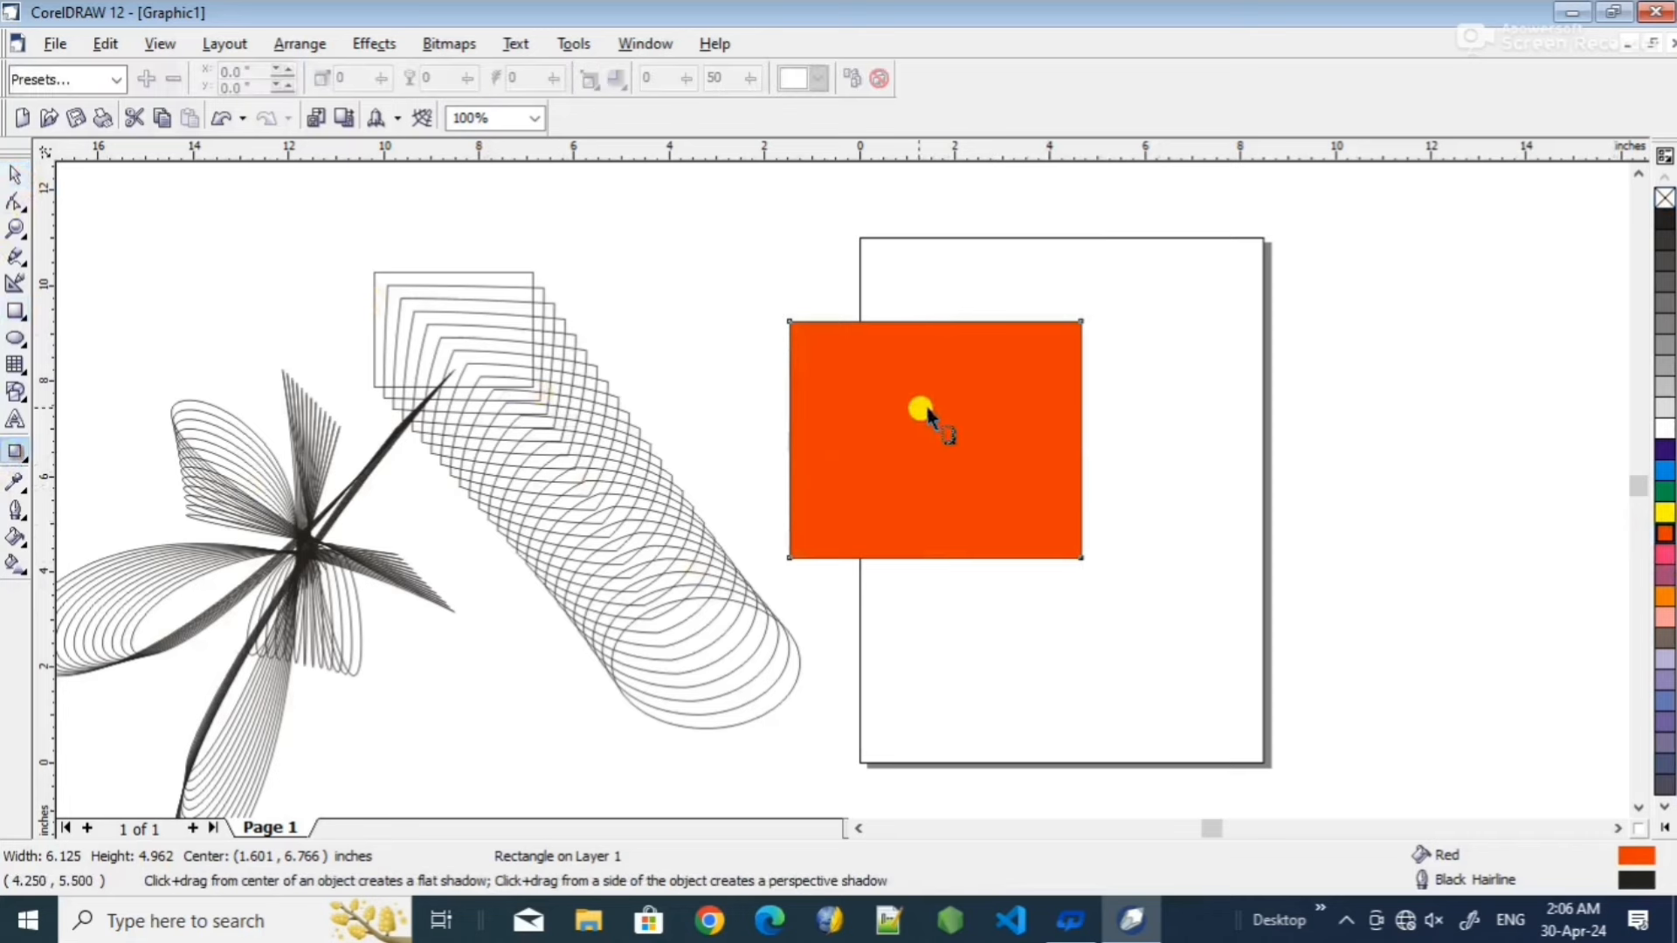
{"action": "left_click_drag", "start_coordinate": [913, 405], "coordinate": [959, 602]}
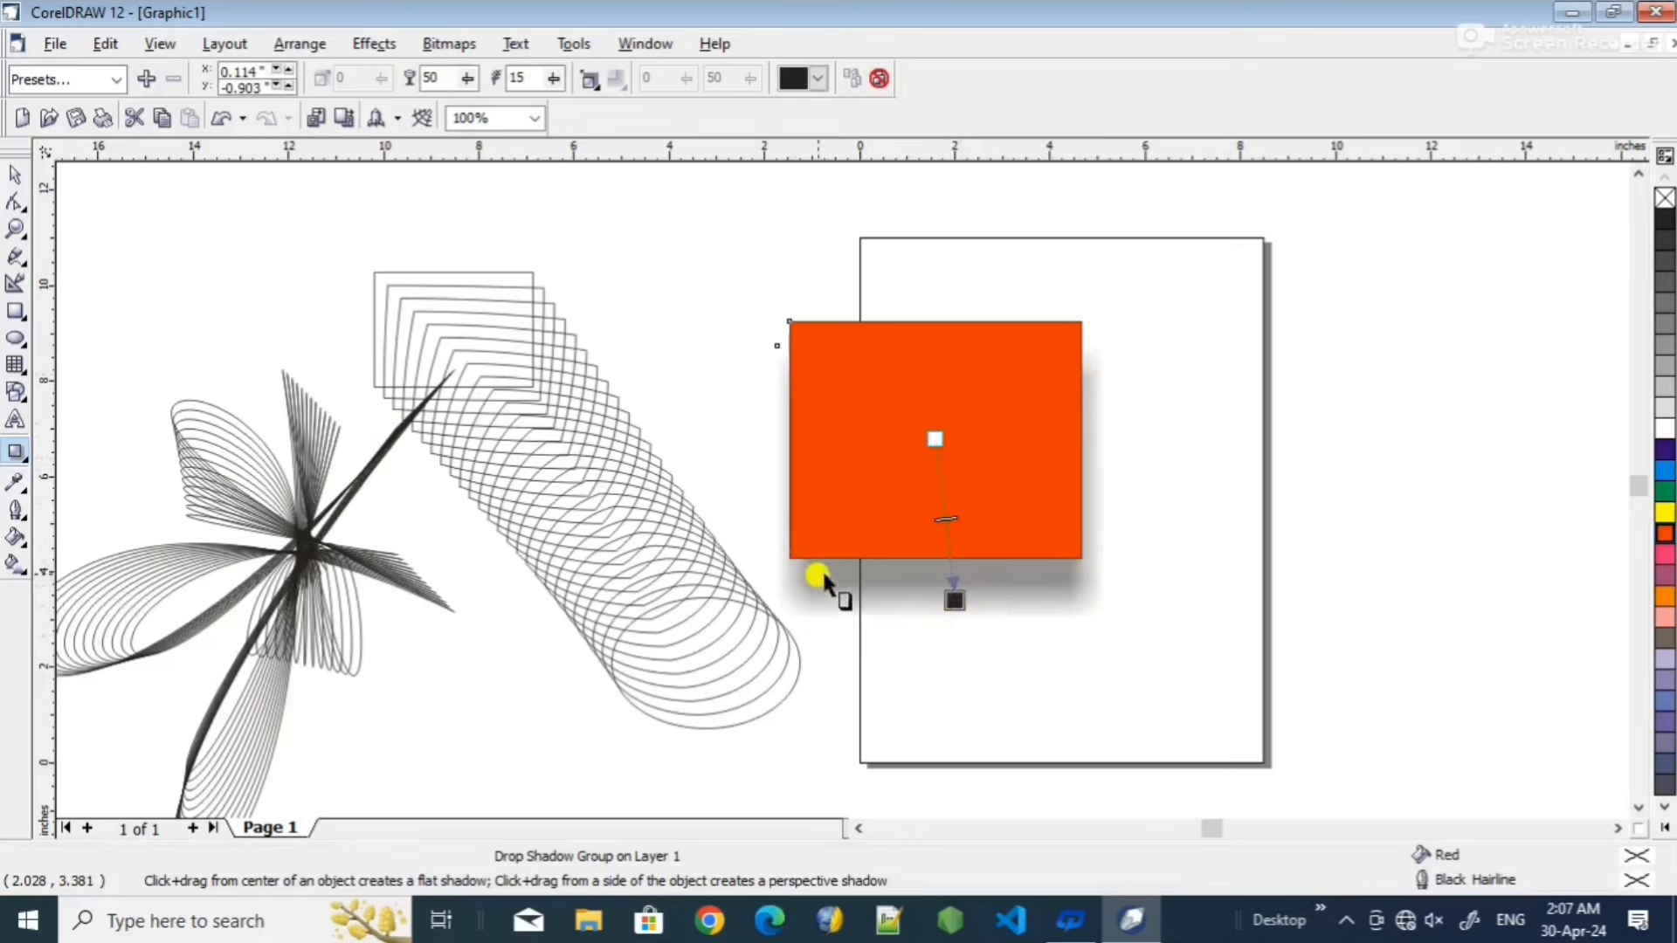
{"action": "left_click", "coordinate": [818, 80]}
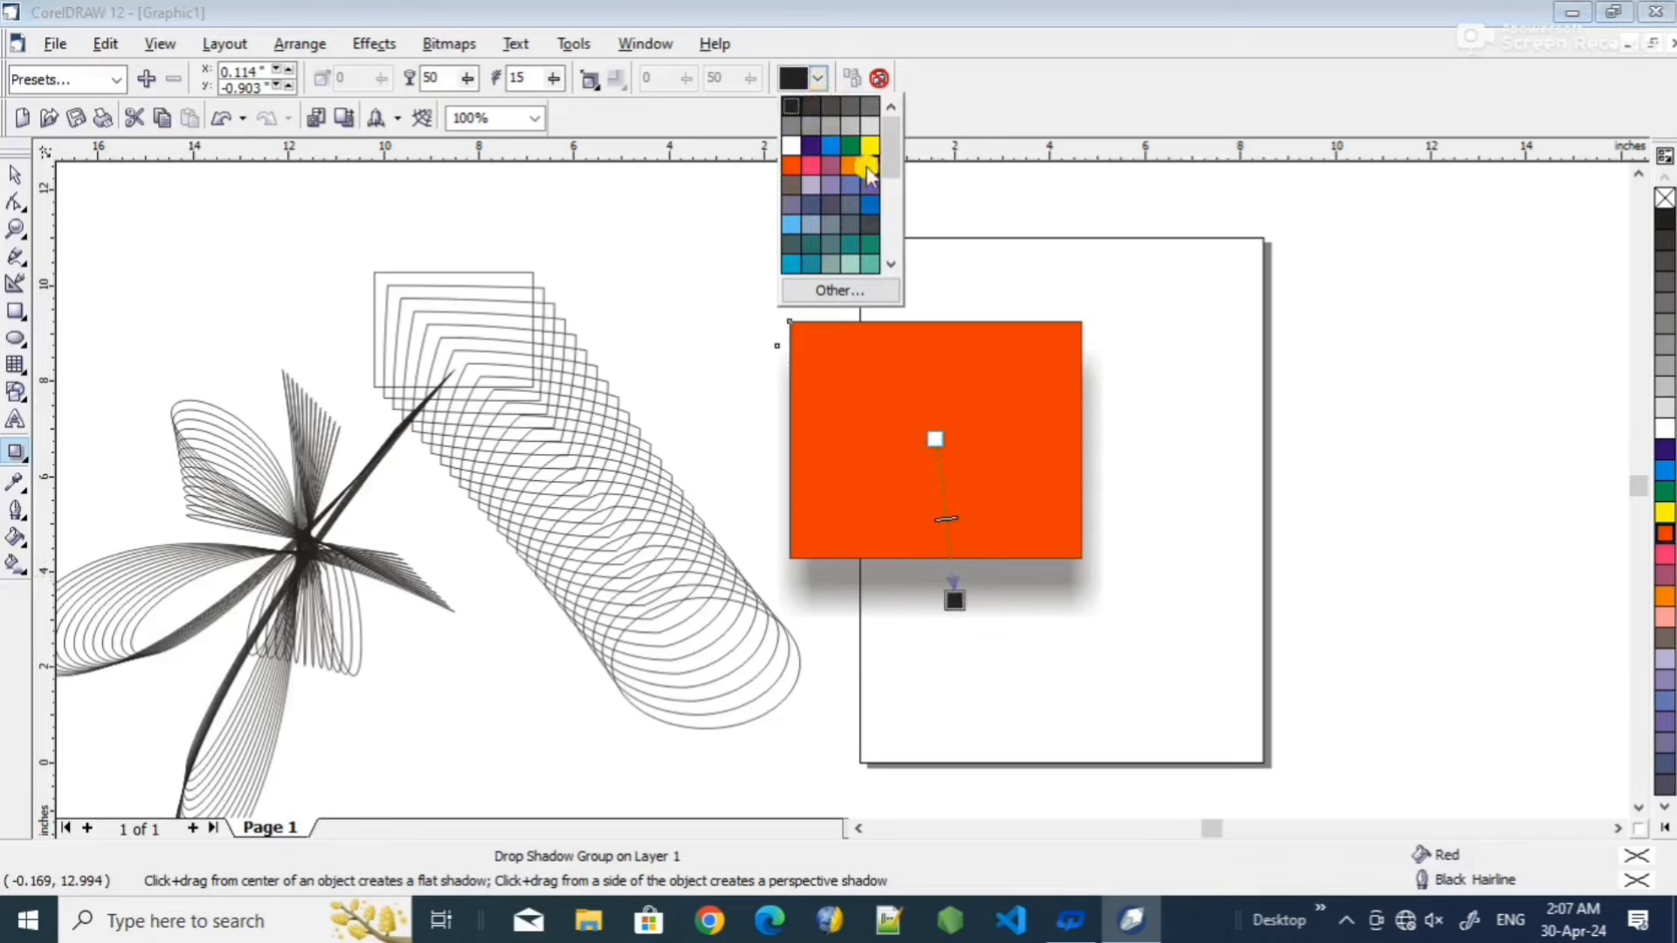
{"action": "left_click", "coordinate": [810, 162]}
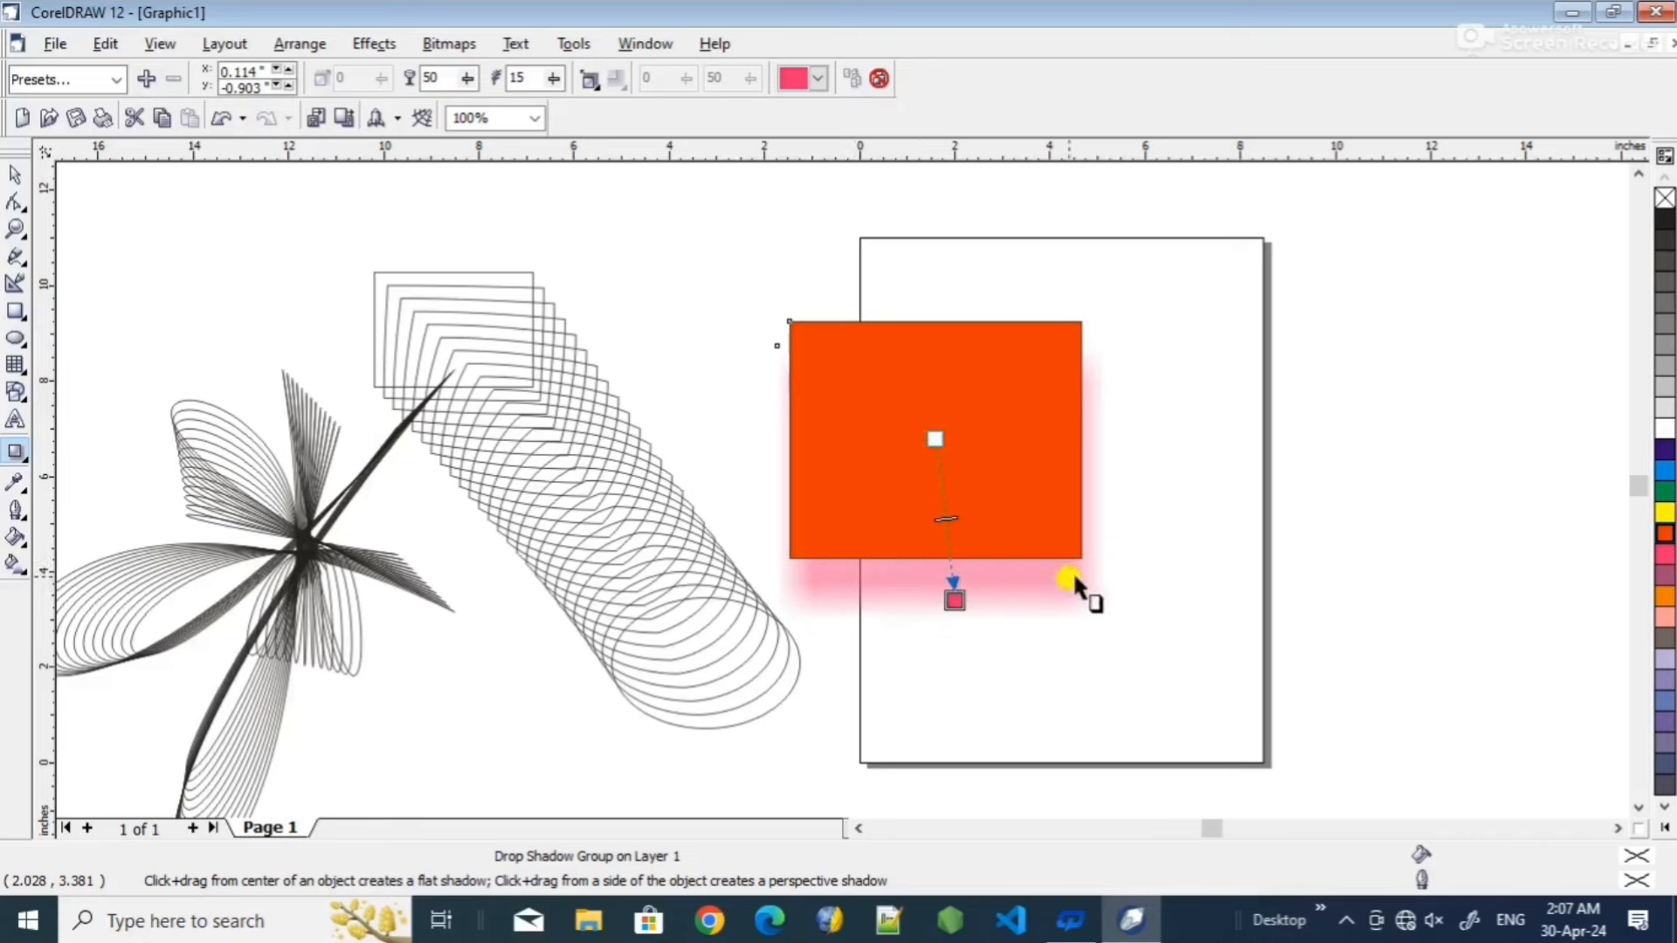
- Apply an unconstrained envelope to the red rectangle, bulging all four side midpoints outward and pulling out its upper-right corner
{"action": "left_click", "coordinate": [28, 463]}
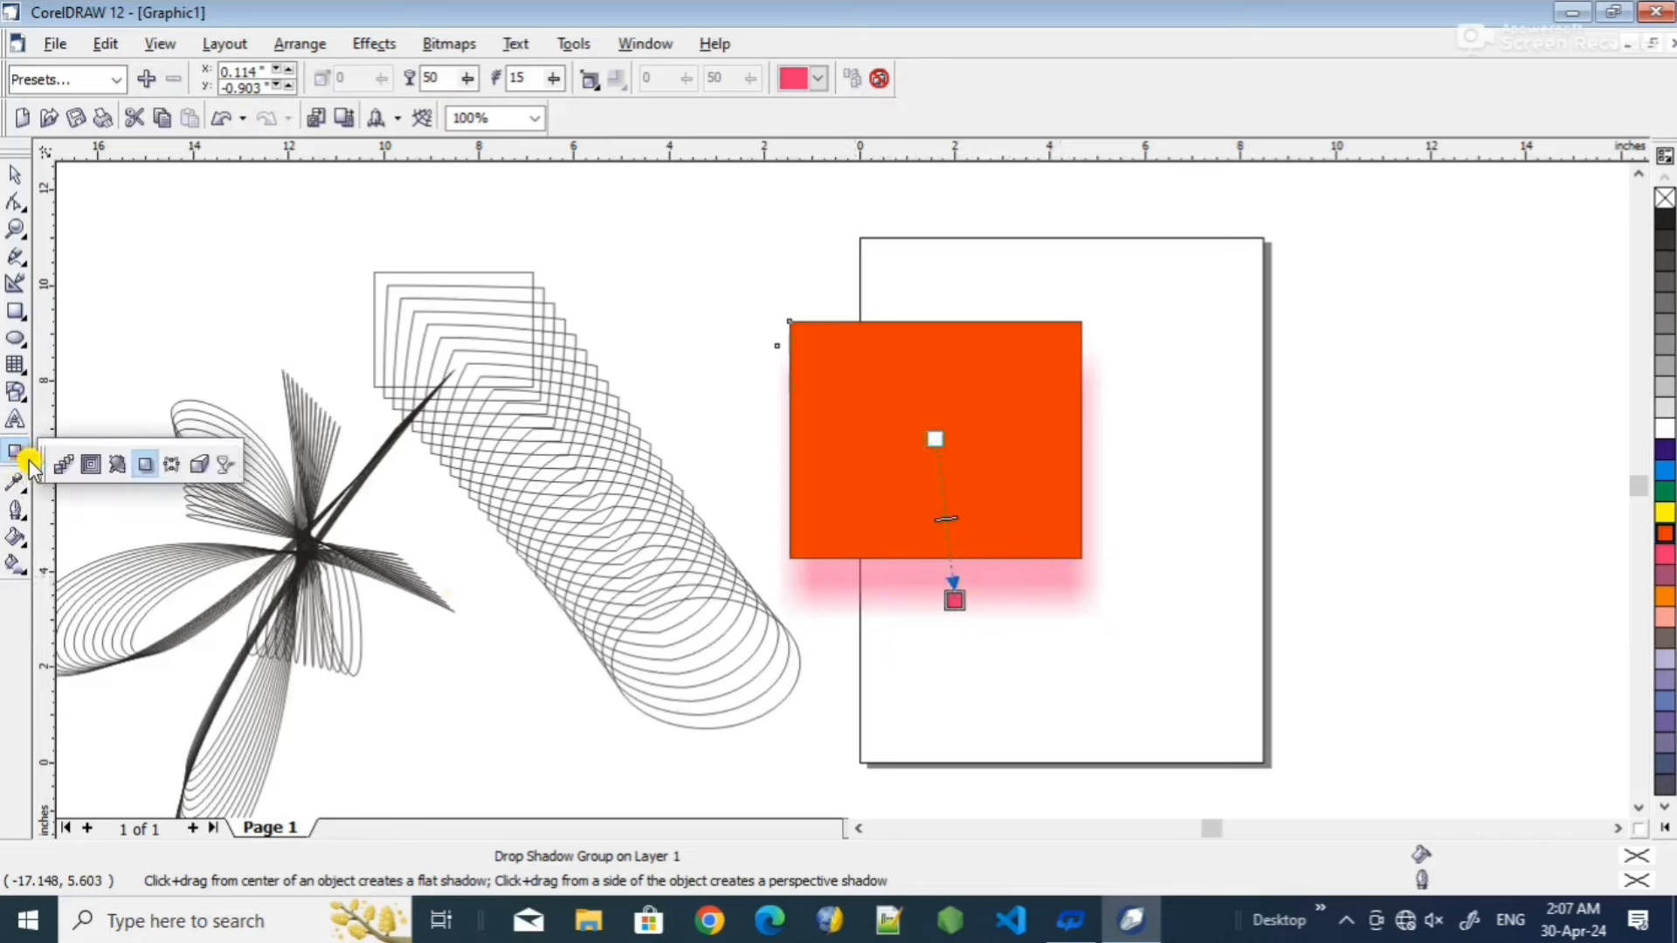
{"action": "left_click", "coordinate": [178, 464]}
{"action": "left_click", "coordinate": [925, 358]}
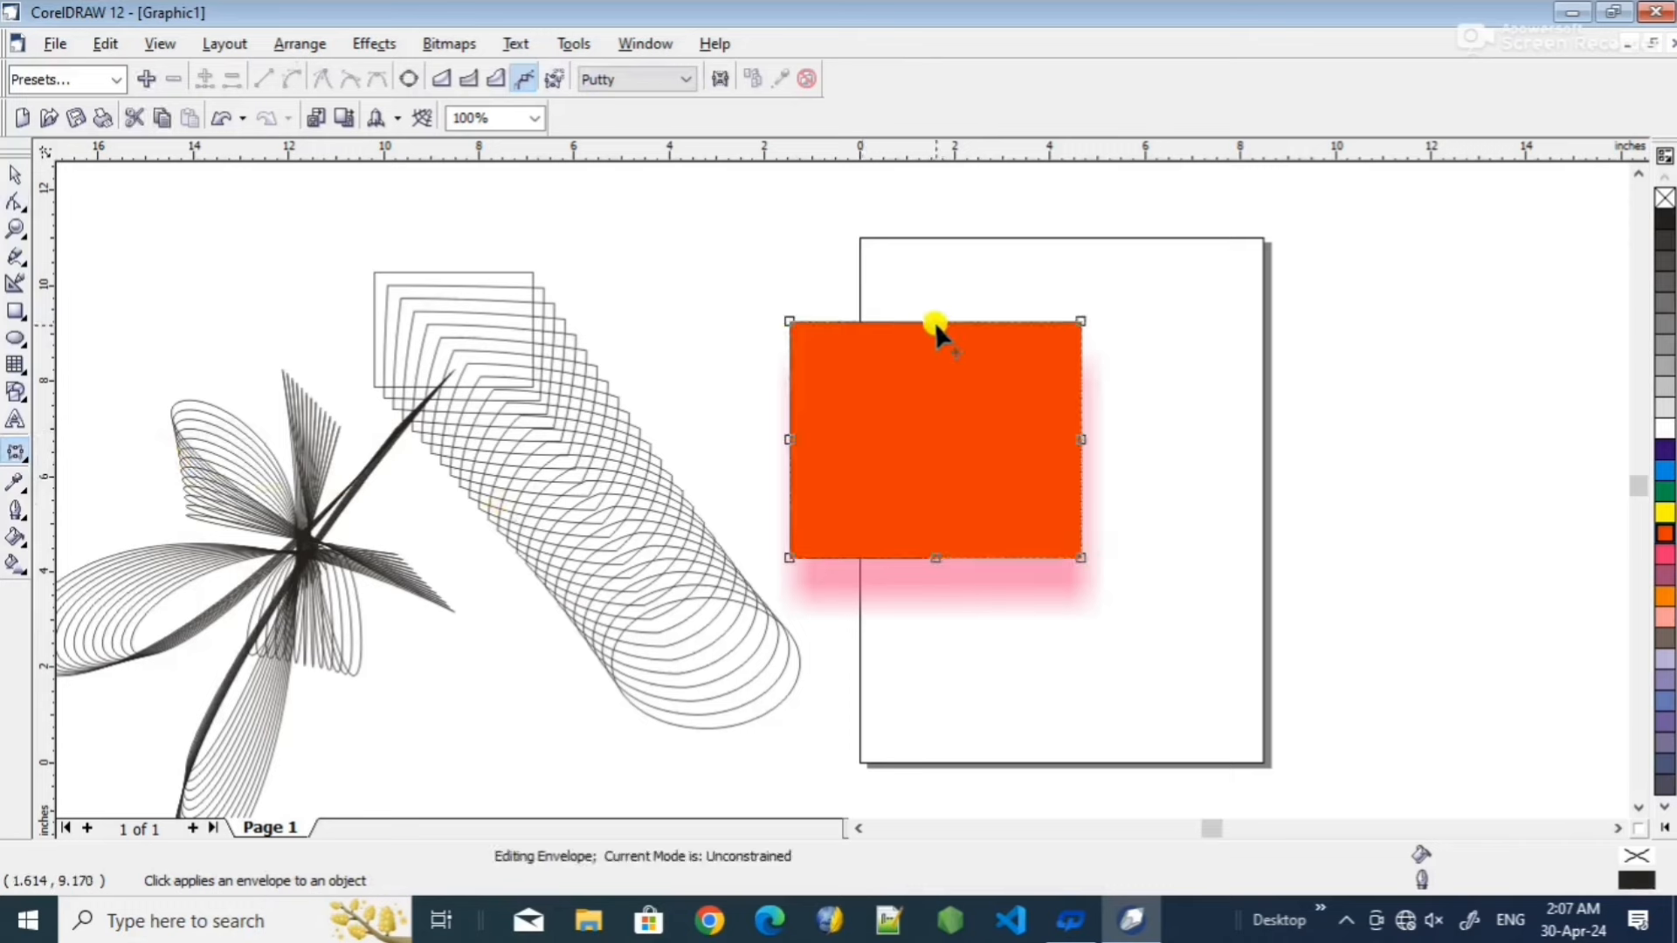
{"action": "left_click_drag", "start_coordinate": [935, 322], "coordinate": [935, 281]}
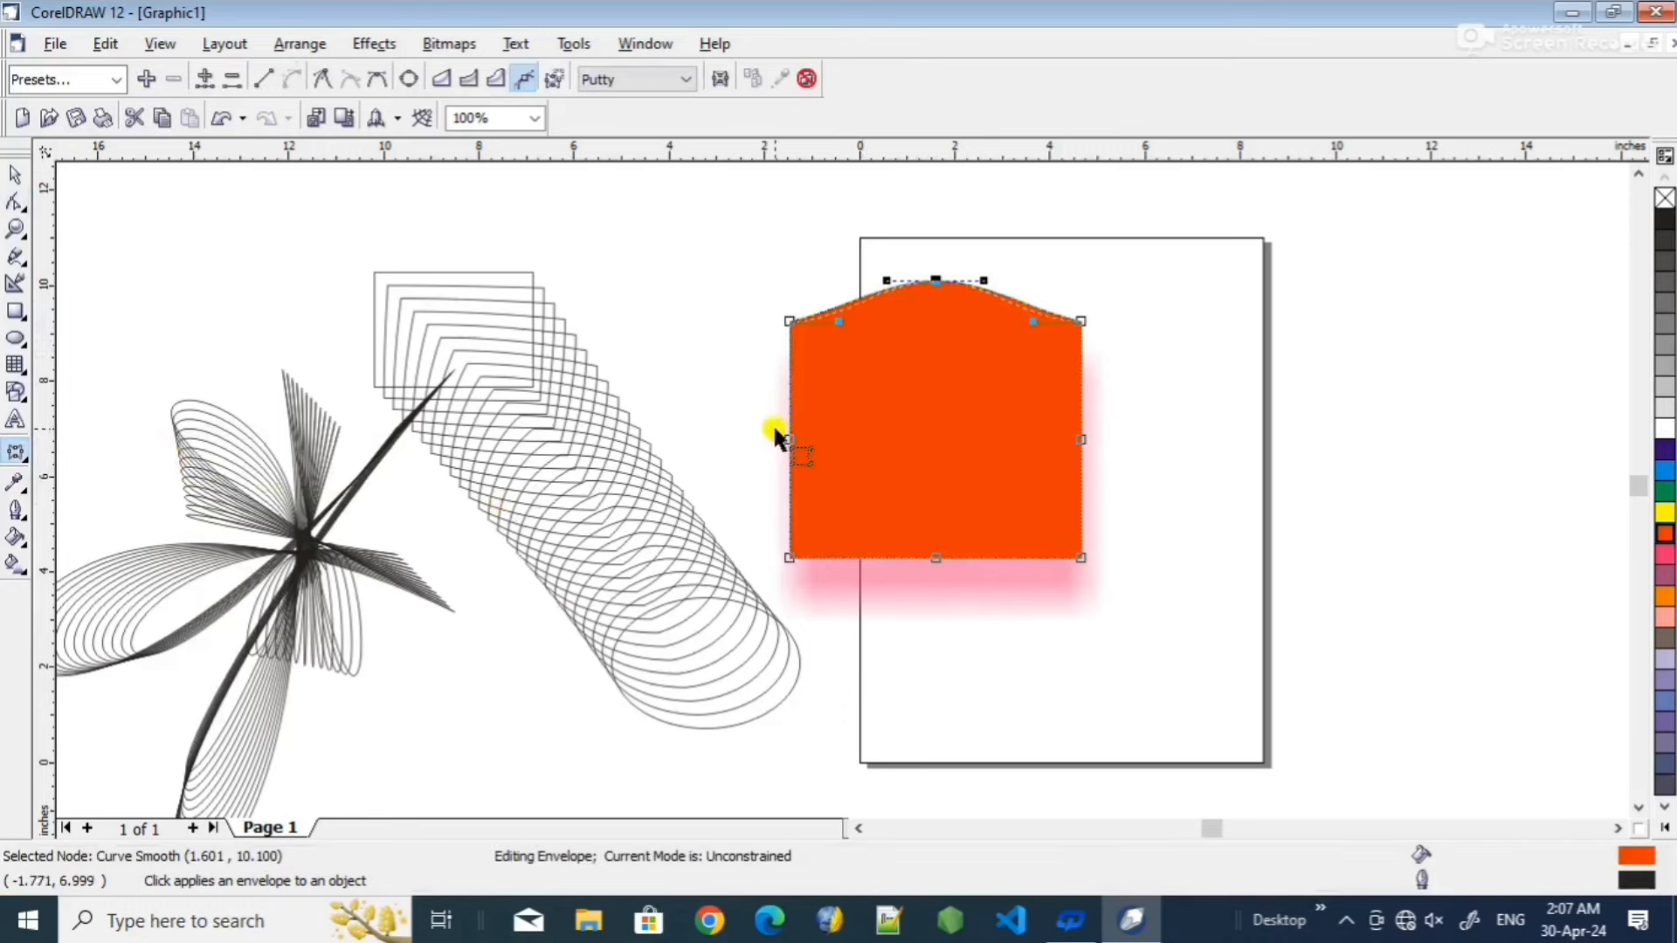
{"action": "left_click_drag", "start_coordinate": [790, 439], "coordinate": [739, 437]}
{"action": "left_click_drag", "start_coordinate": [932, 555], "coordinate": [925, 596]}
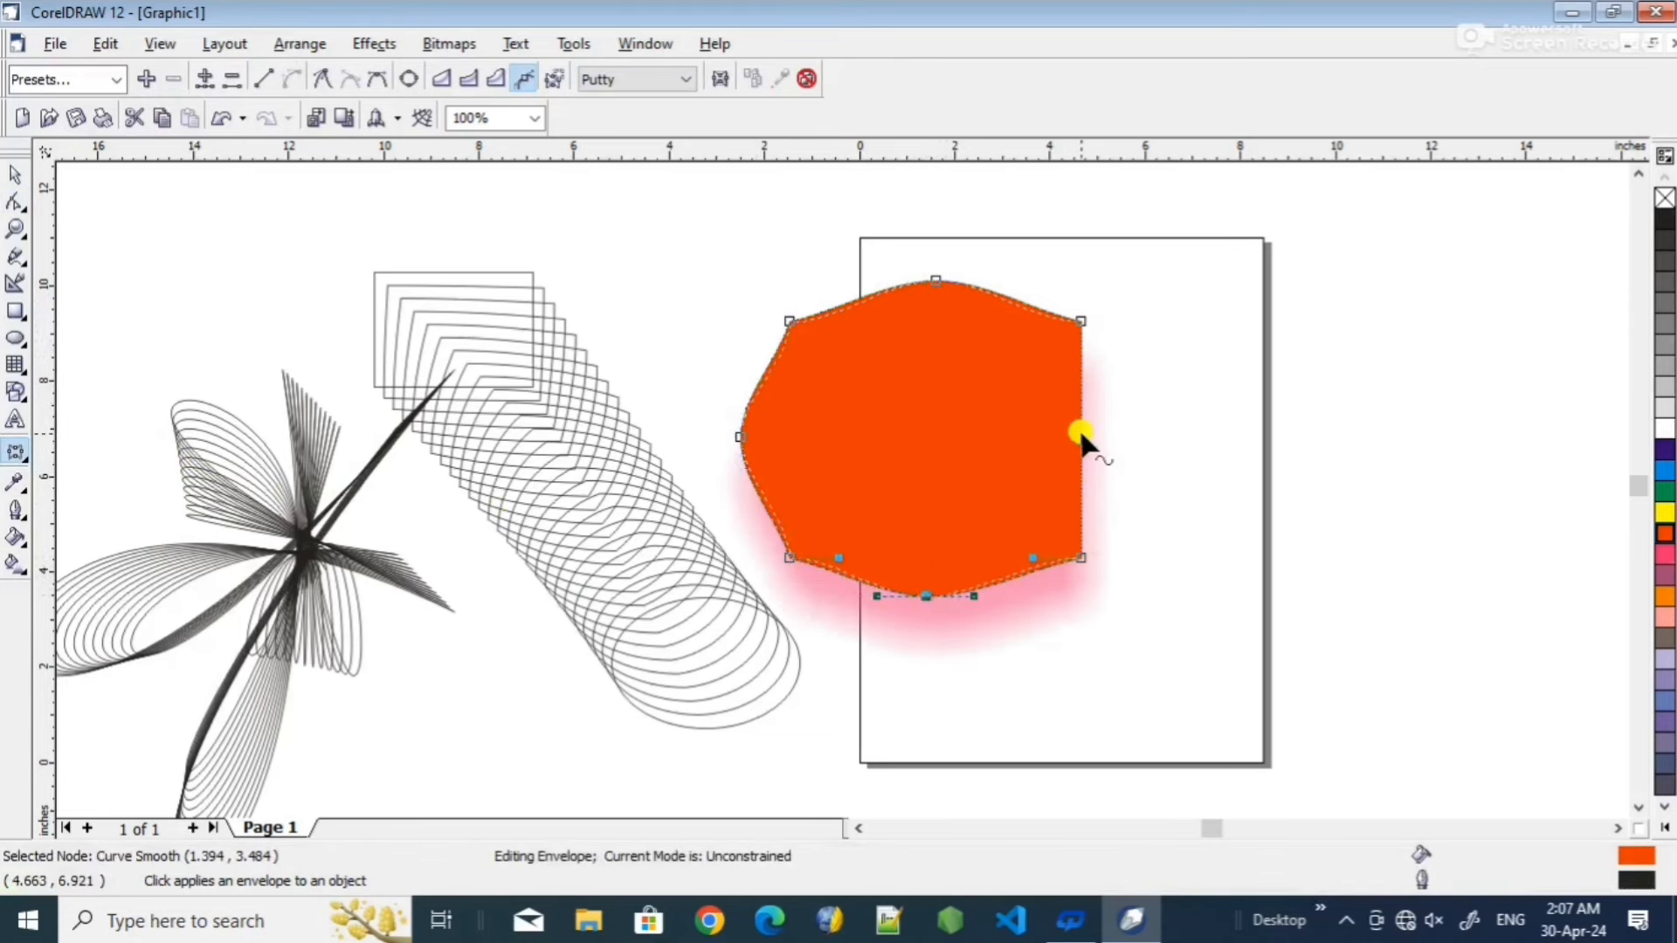
{"action": "left_click_drag", "start_coordinate": [1081, 434], "coordinate": [1110, 428]}
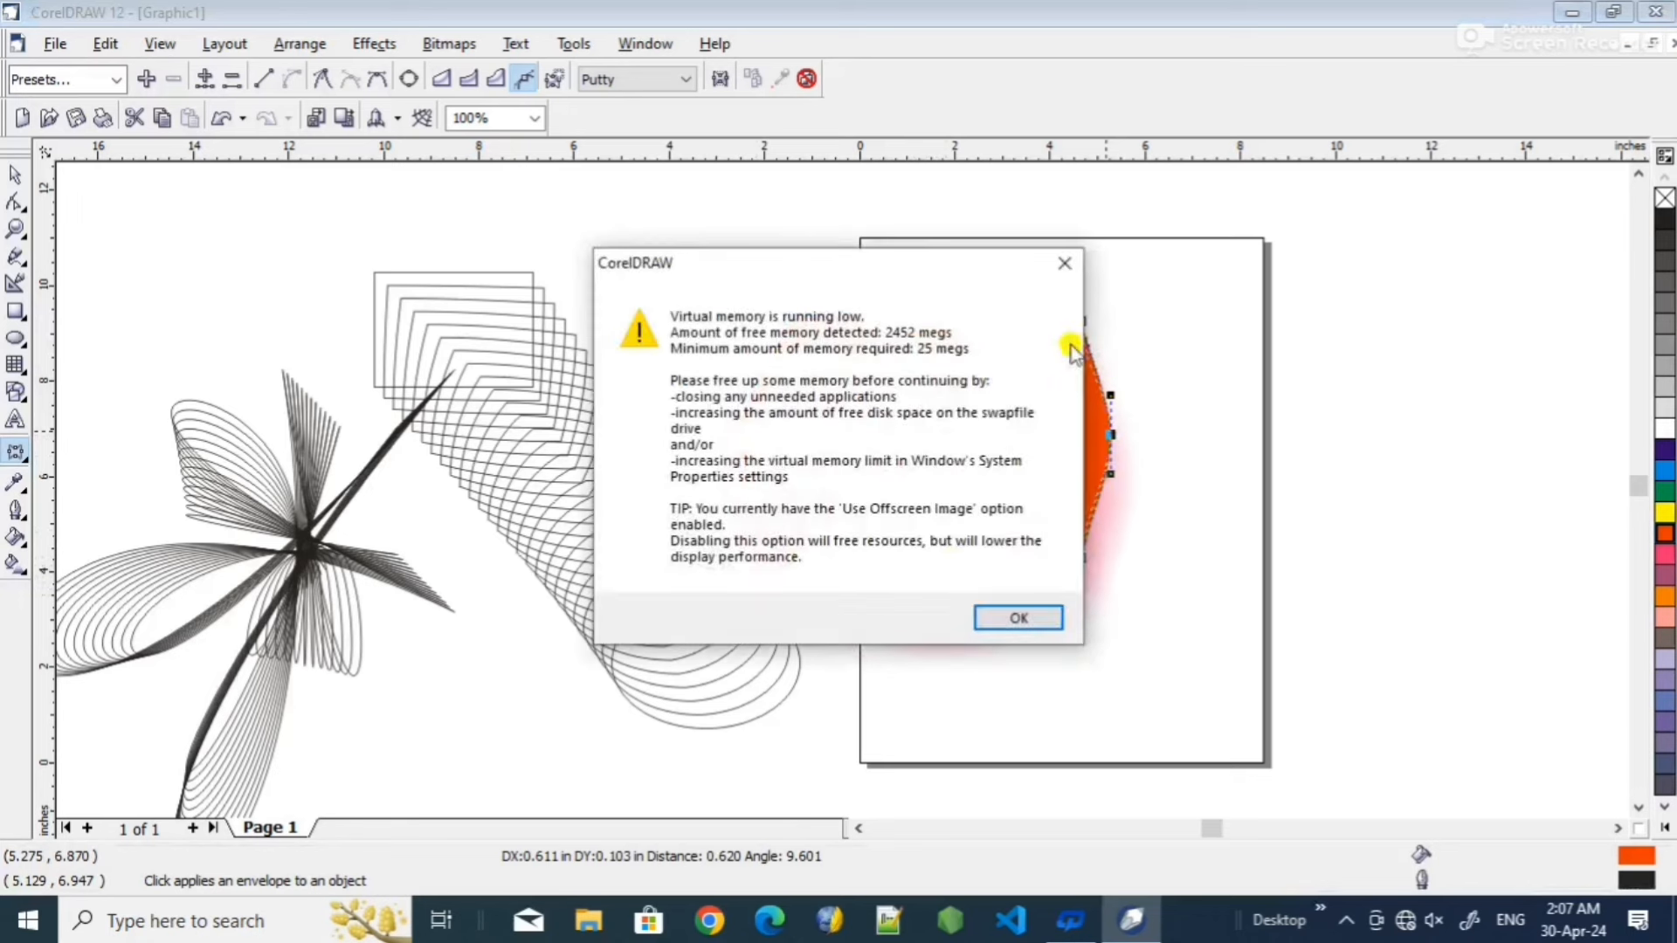
{"action": "left_click", "coordinate": [1035, 619]}
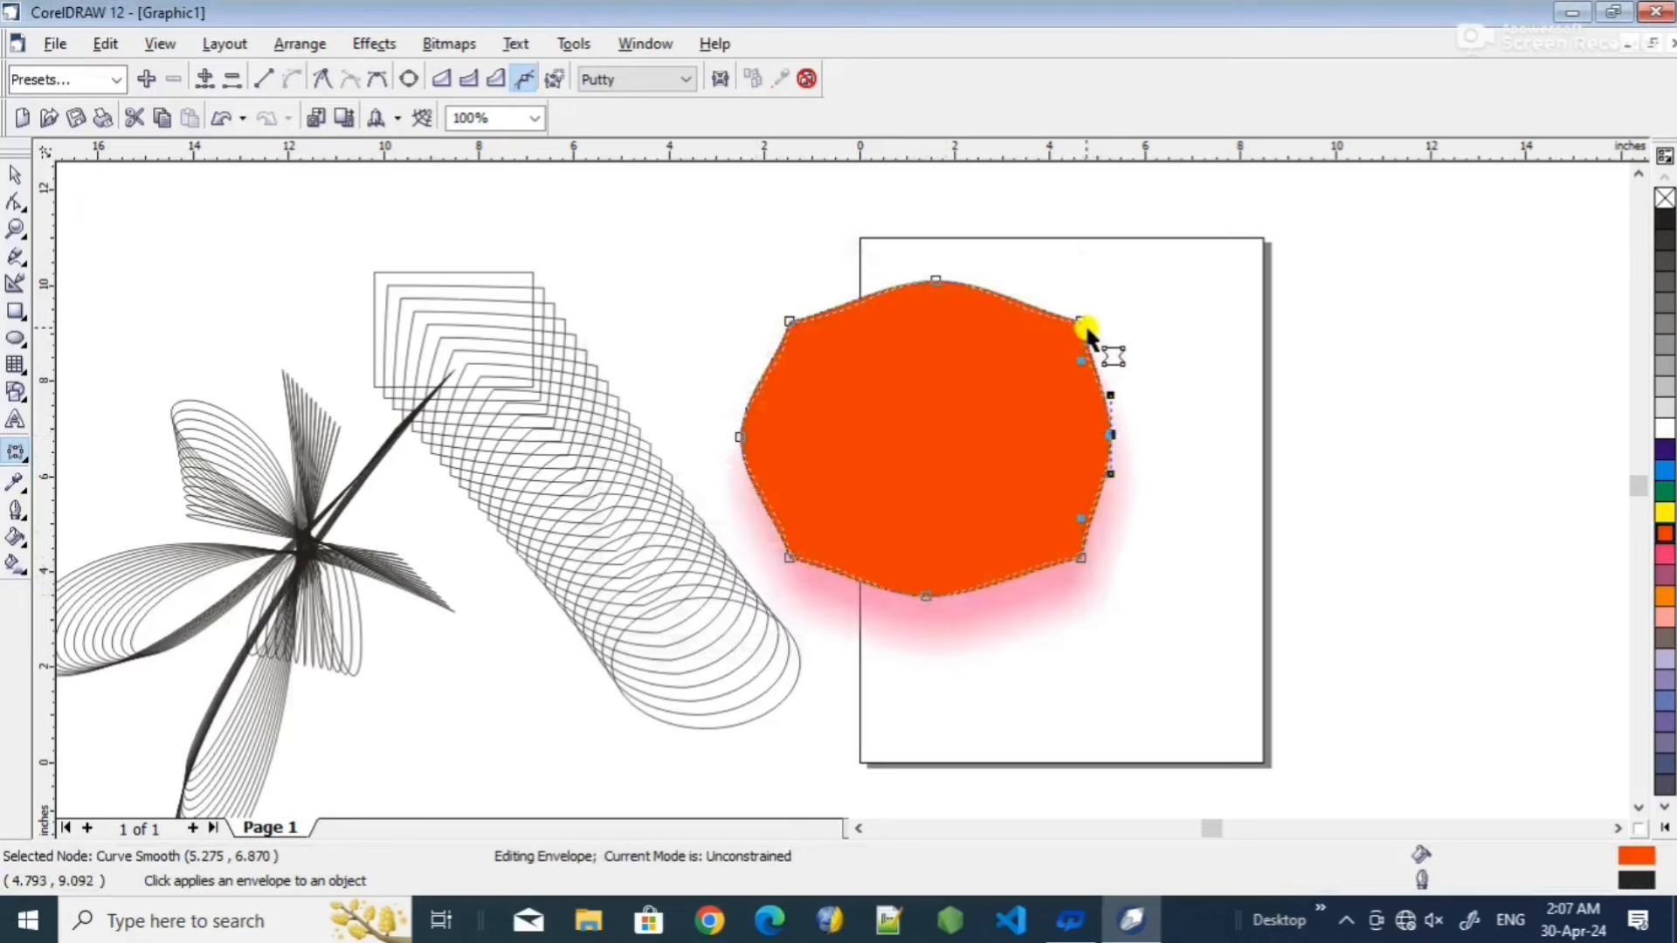
{"action": "left_click_drag", "start_coordinate": [1080, 328], "coordinate": [1099, 310]}
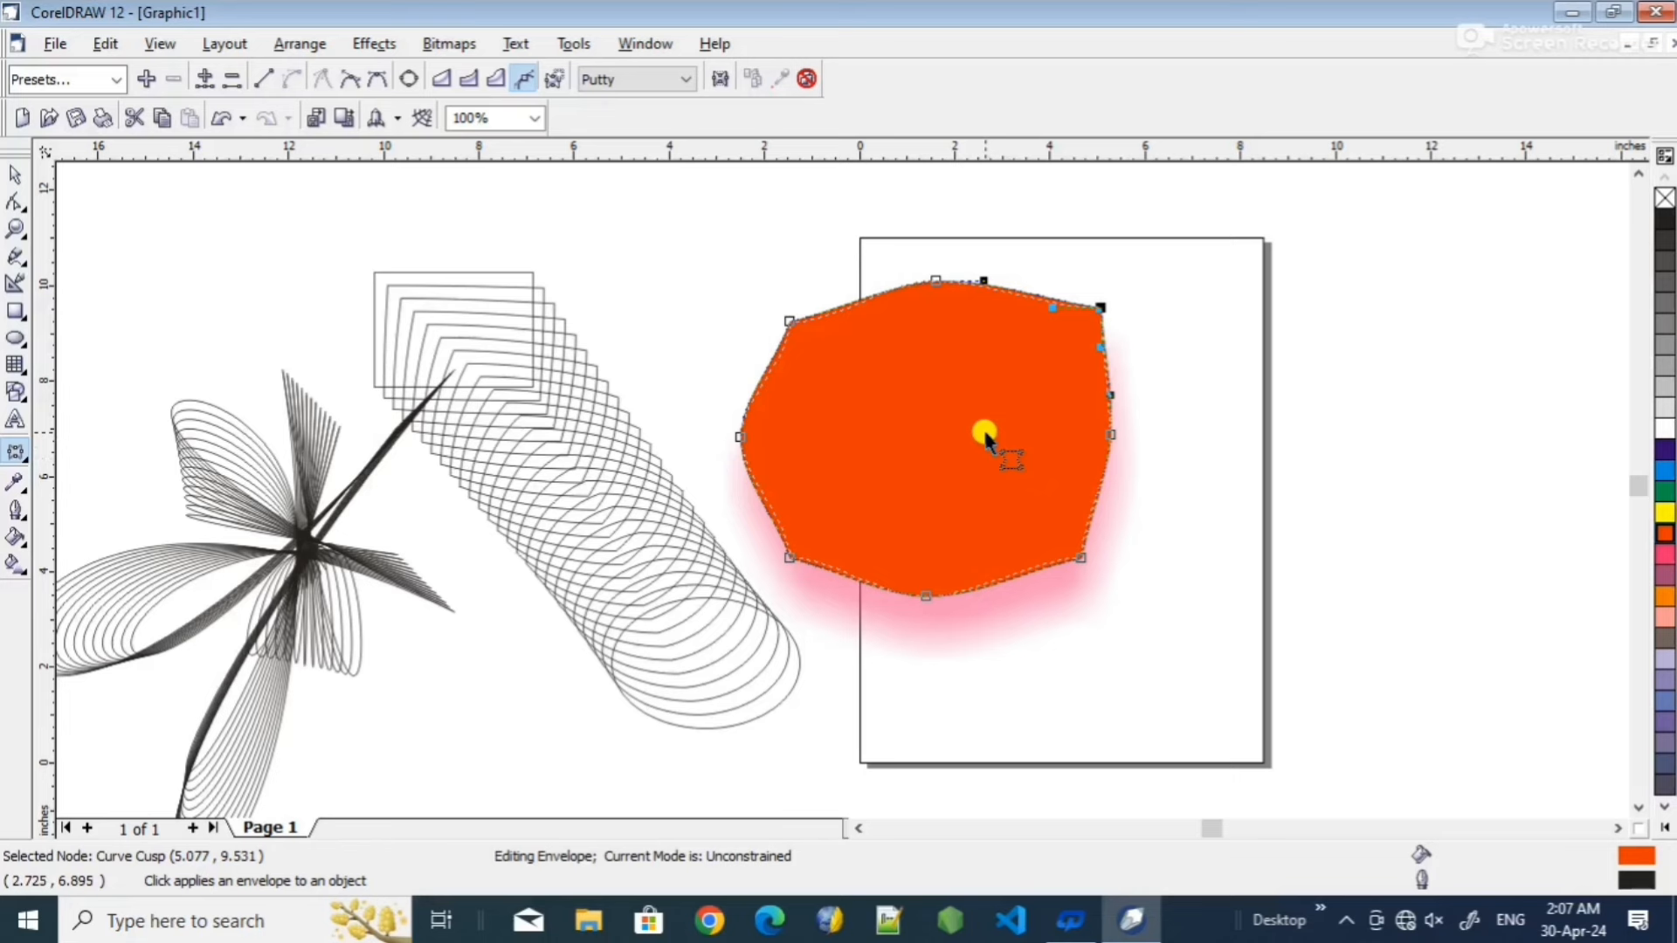
- Draw a rectangle about 6.2 by 3.2 inches in the page's lower-right corner and fill it with magenta
{"action": "left_click", "coordinate": [24, 462]}
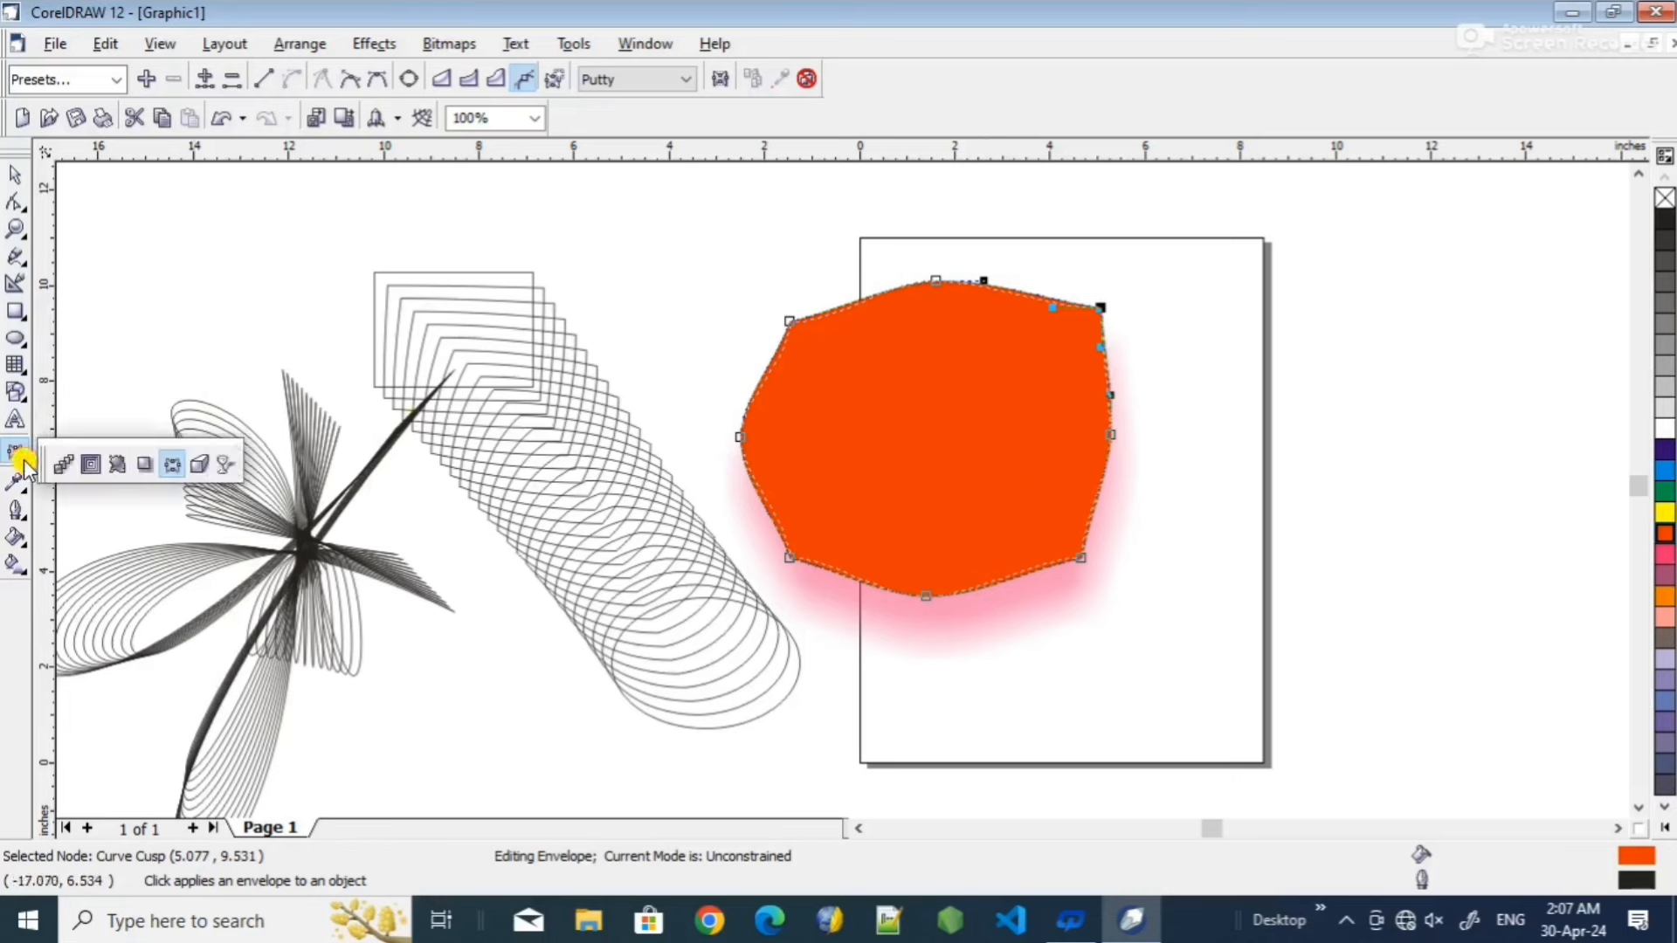
{"action": "left_click", "coordinate": [210, 463]}
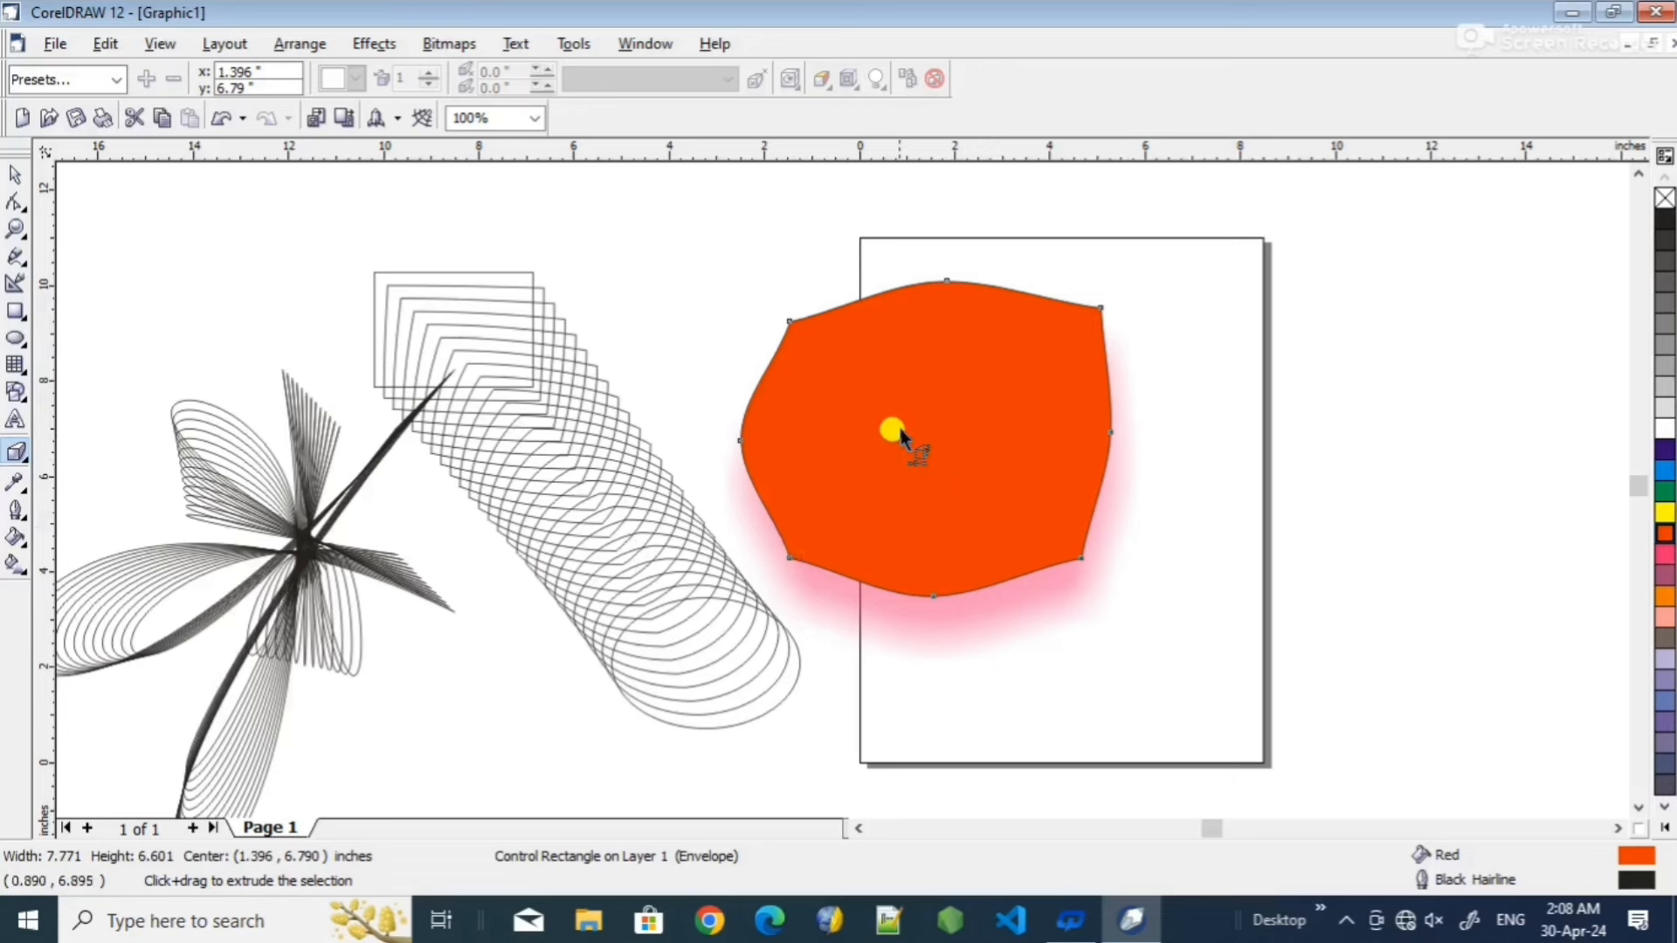
{"action": "left_click", "coordinate": [16, 311]}
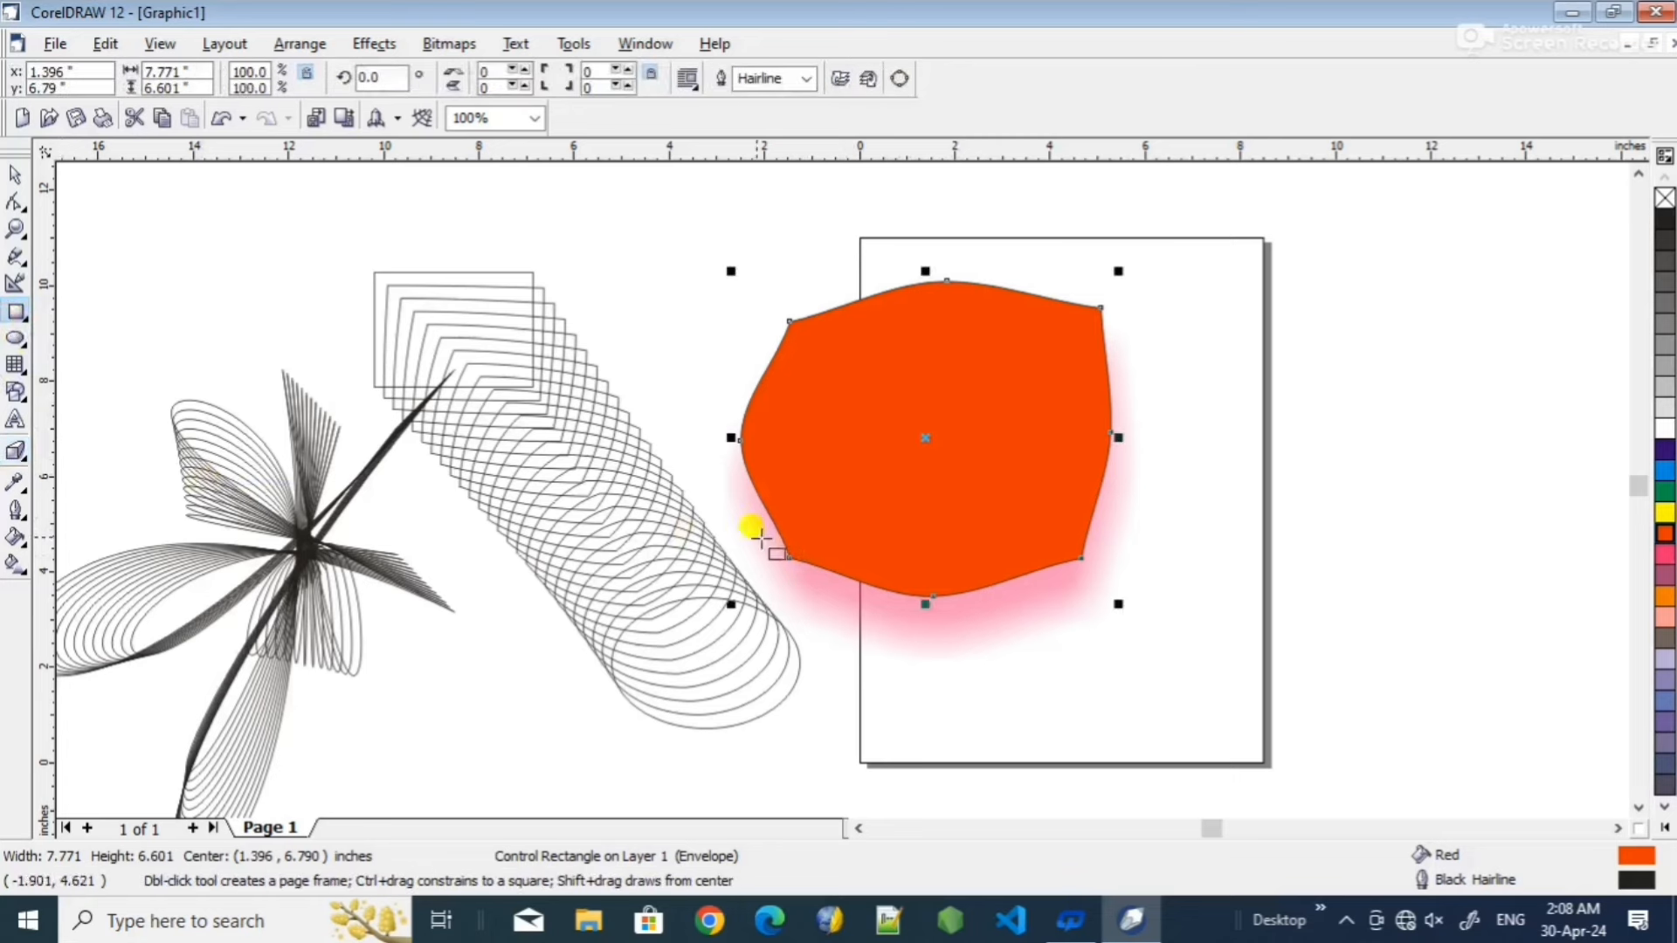
{"action": "left_click_drag", "start_coordinate": [966, 603], "coordinate": [1259, 753]}
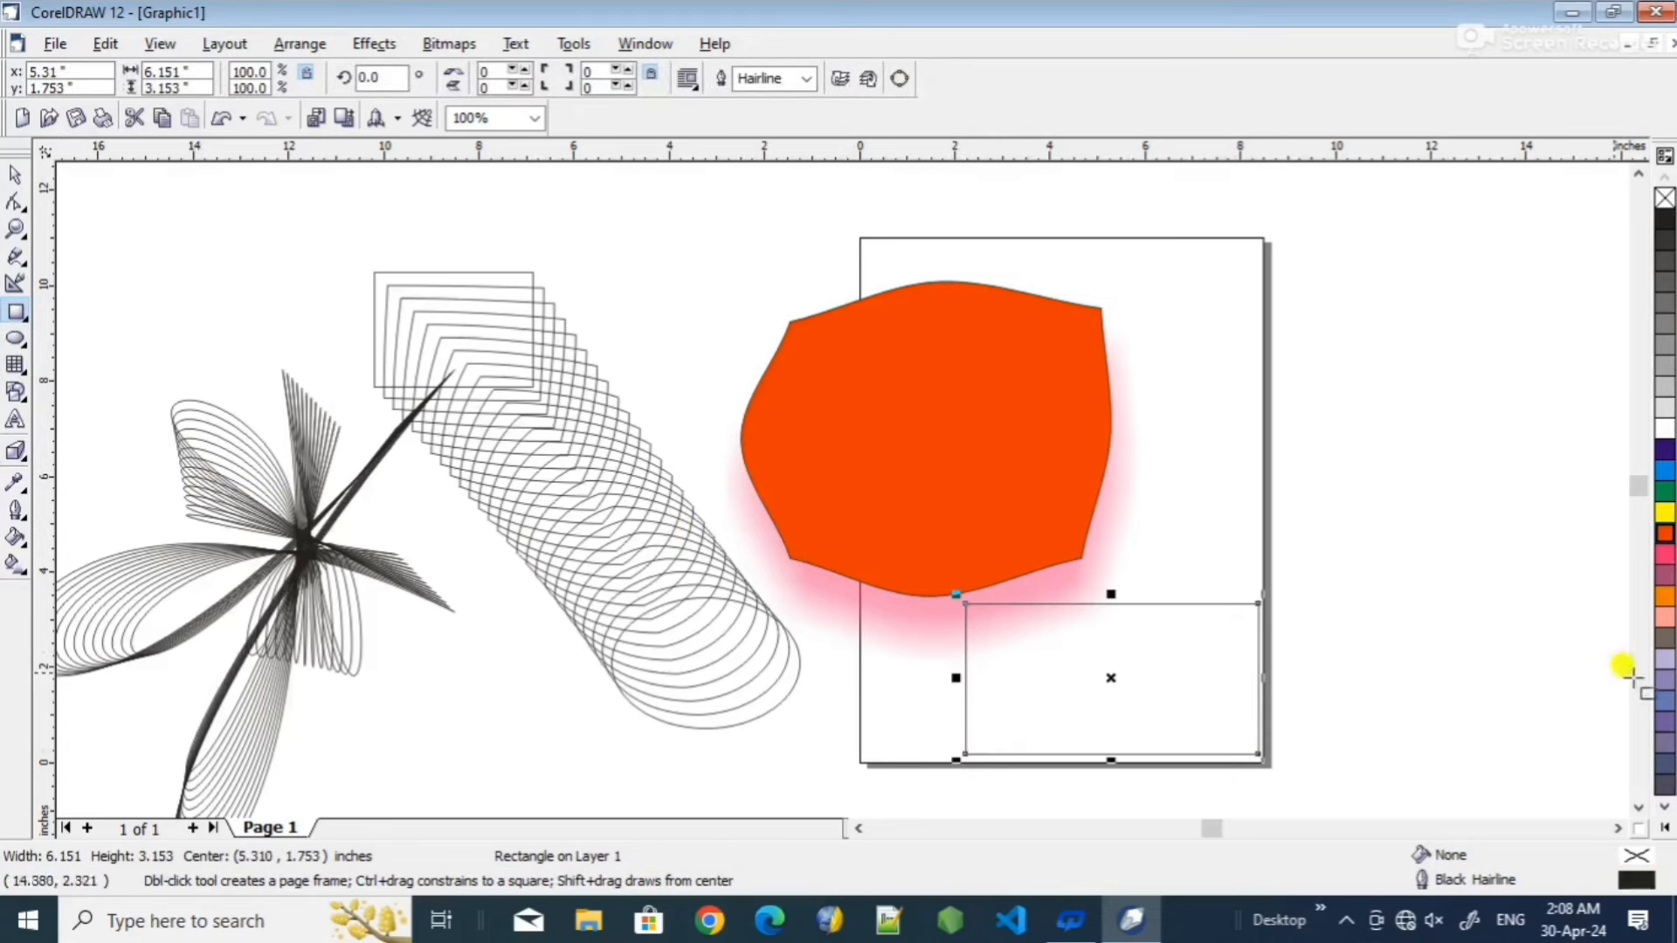
{"action": "left_click", "coordinate": [1663, 558]}
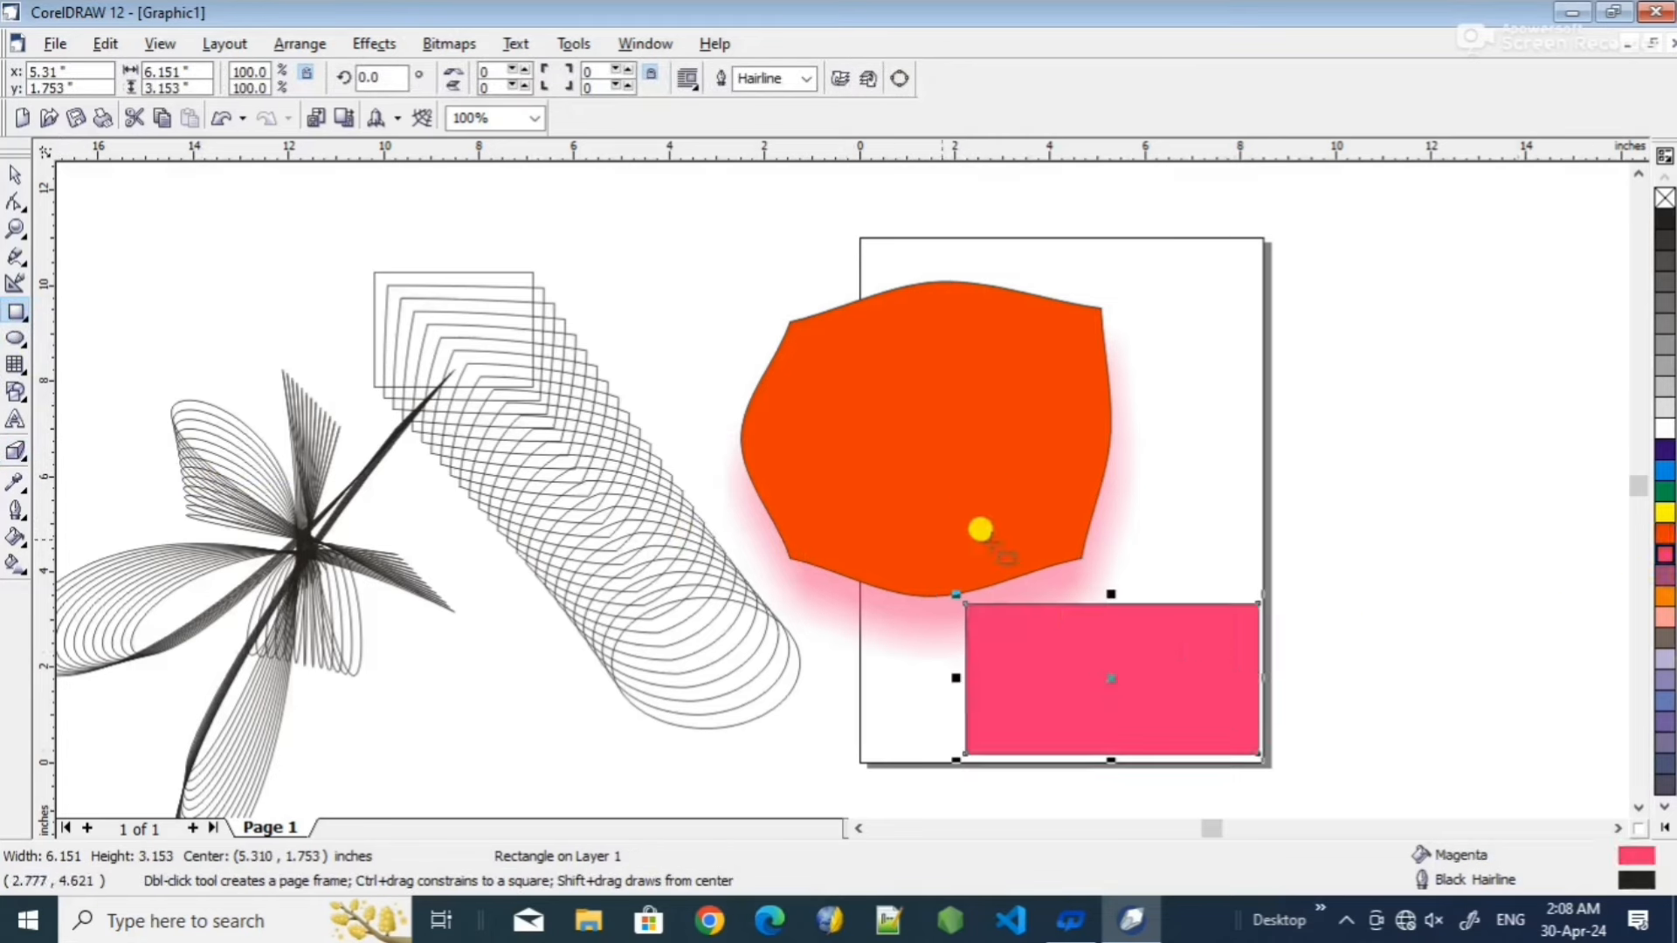
- Extrude the magenta rectangle toward a vanishing point beyond the page's right edge with a depth of 73, and open the extrusion color settings
{"action": "left_click", "coordinate": [16, 452]}
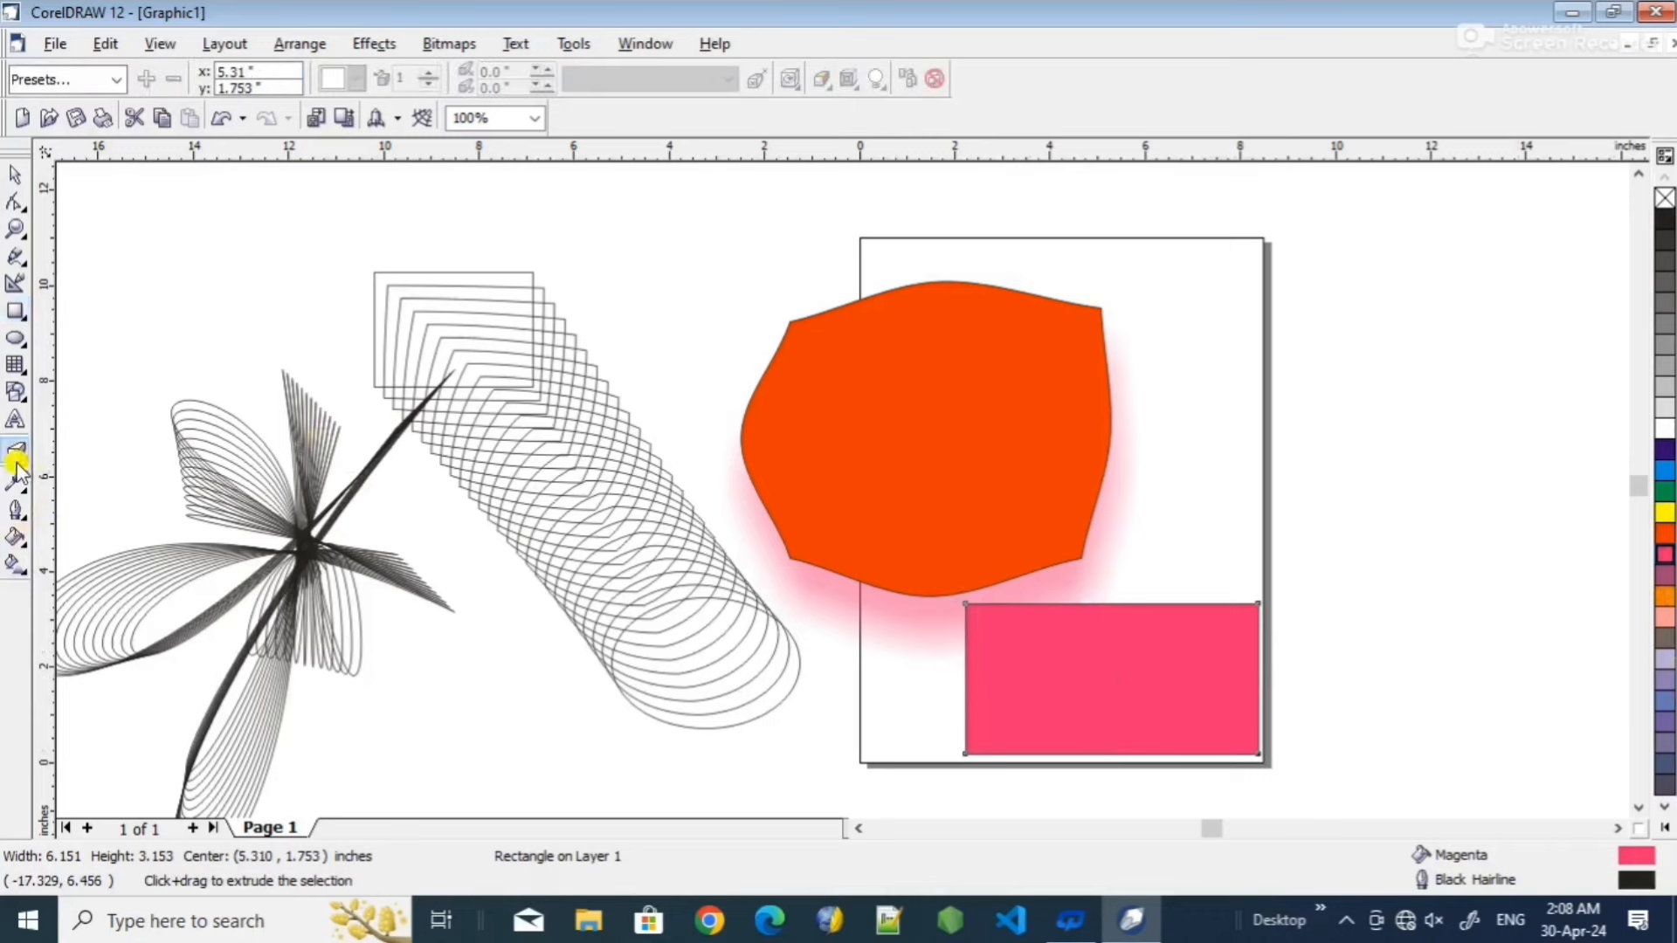
{"action": "left_click_drag", "start_coordinate": [1152, 687], "coordinate": [1350, 416]}
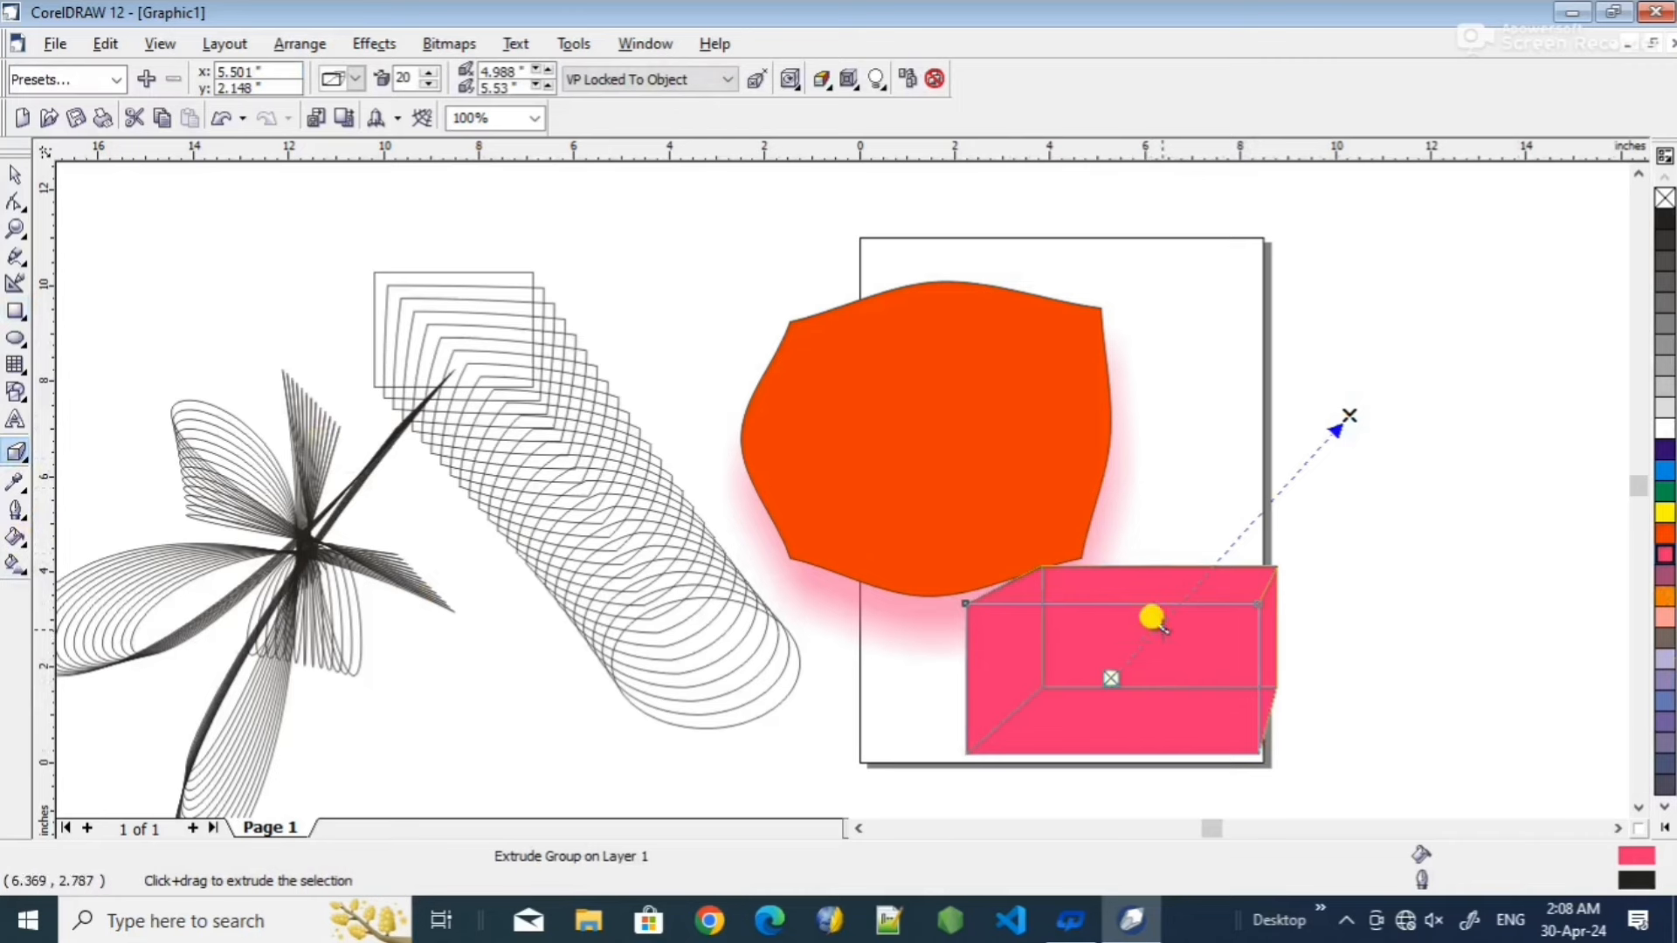
{"action": "left_click_drag", "start_coordinate": [1153, 616], "coordinate": [1206, 587]}
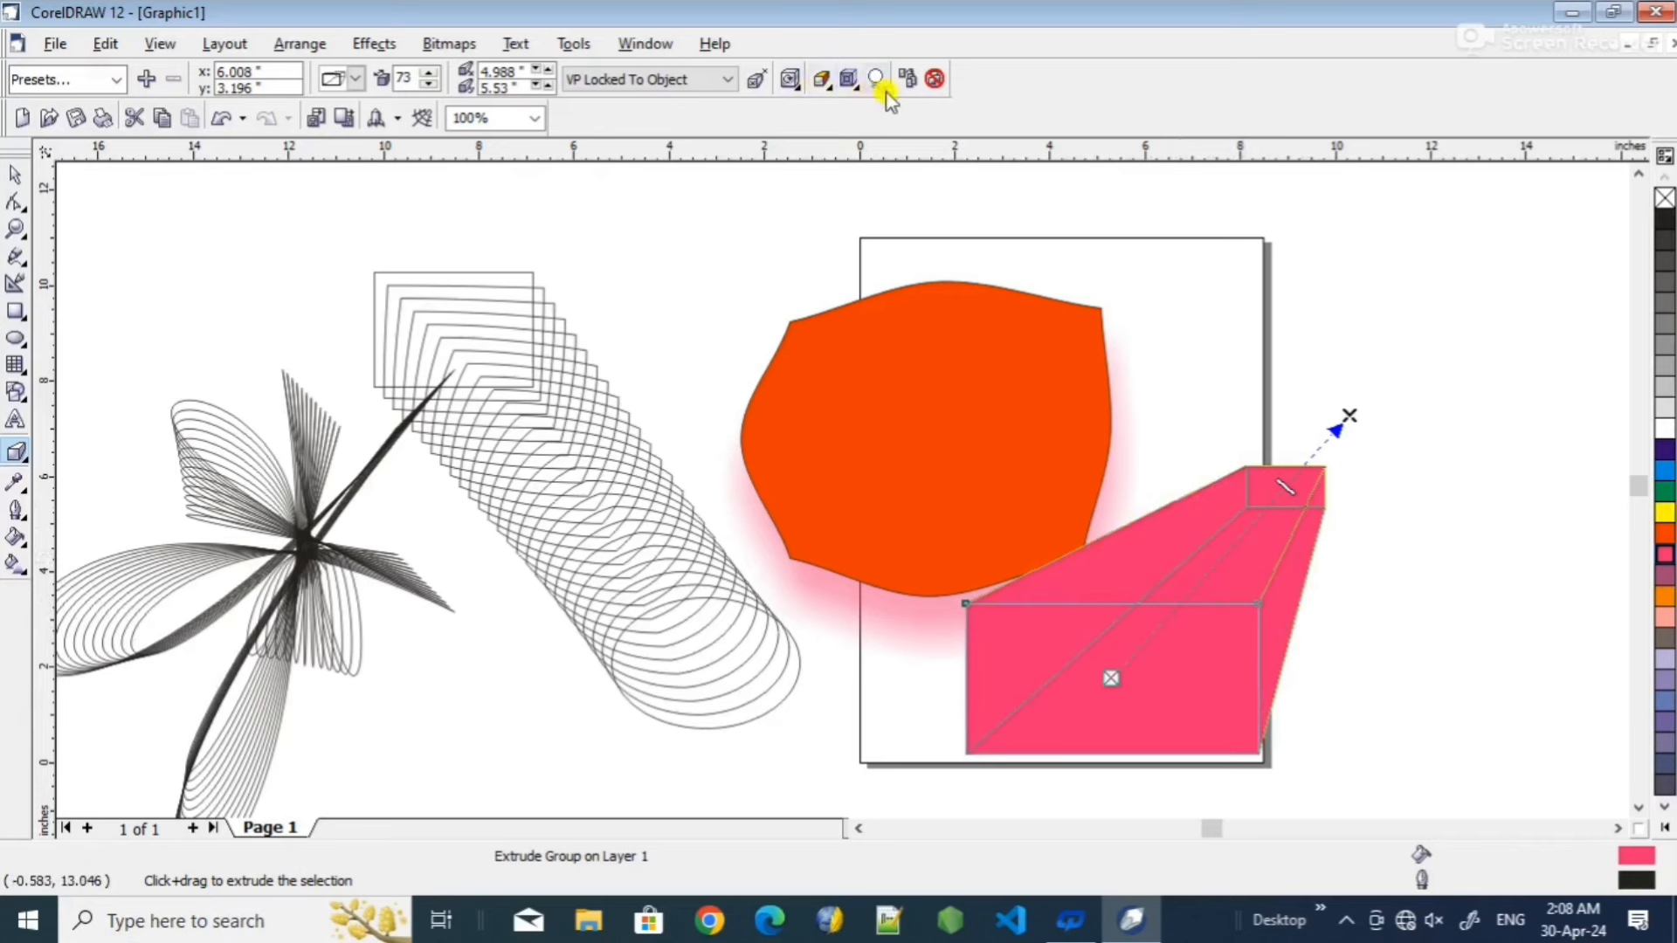
{"action": "left_click", "coordinate": [830, 87]}
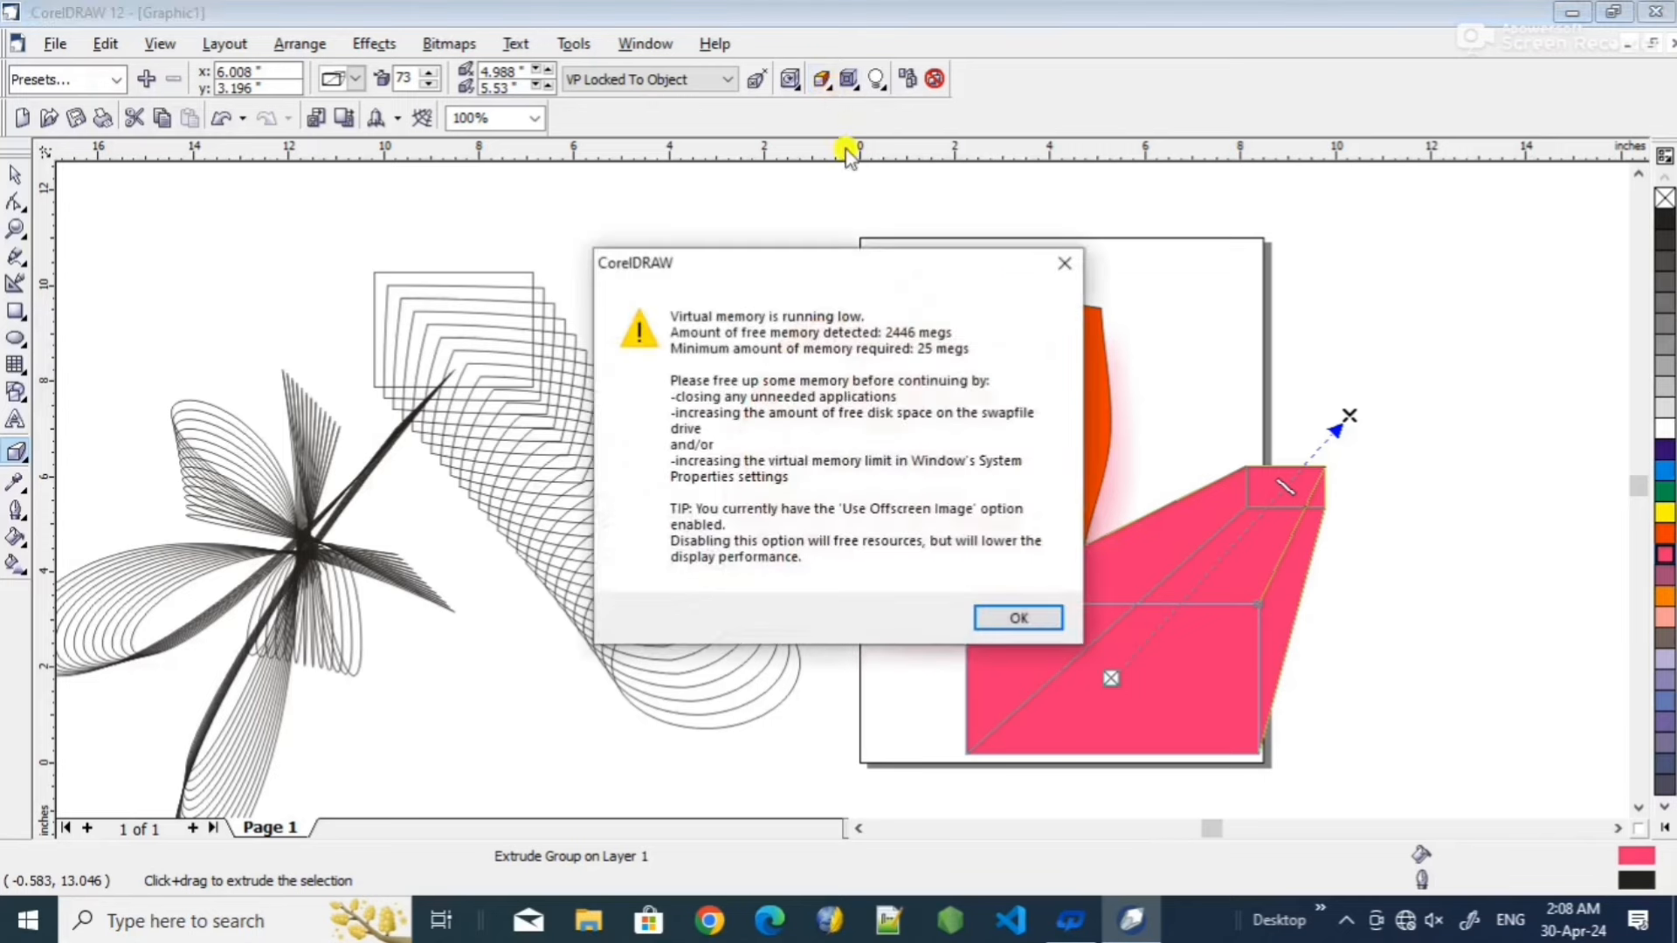
- Dismiss the low-memory warning and color the magenta rectangle's extrusion with a solid light blue
{"action": "left_click", "coordinate": [1053, 255]}
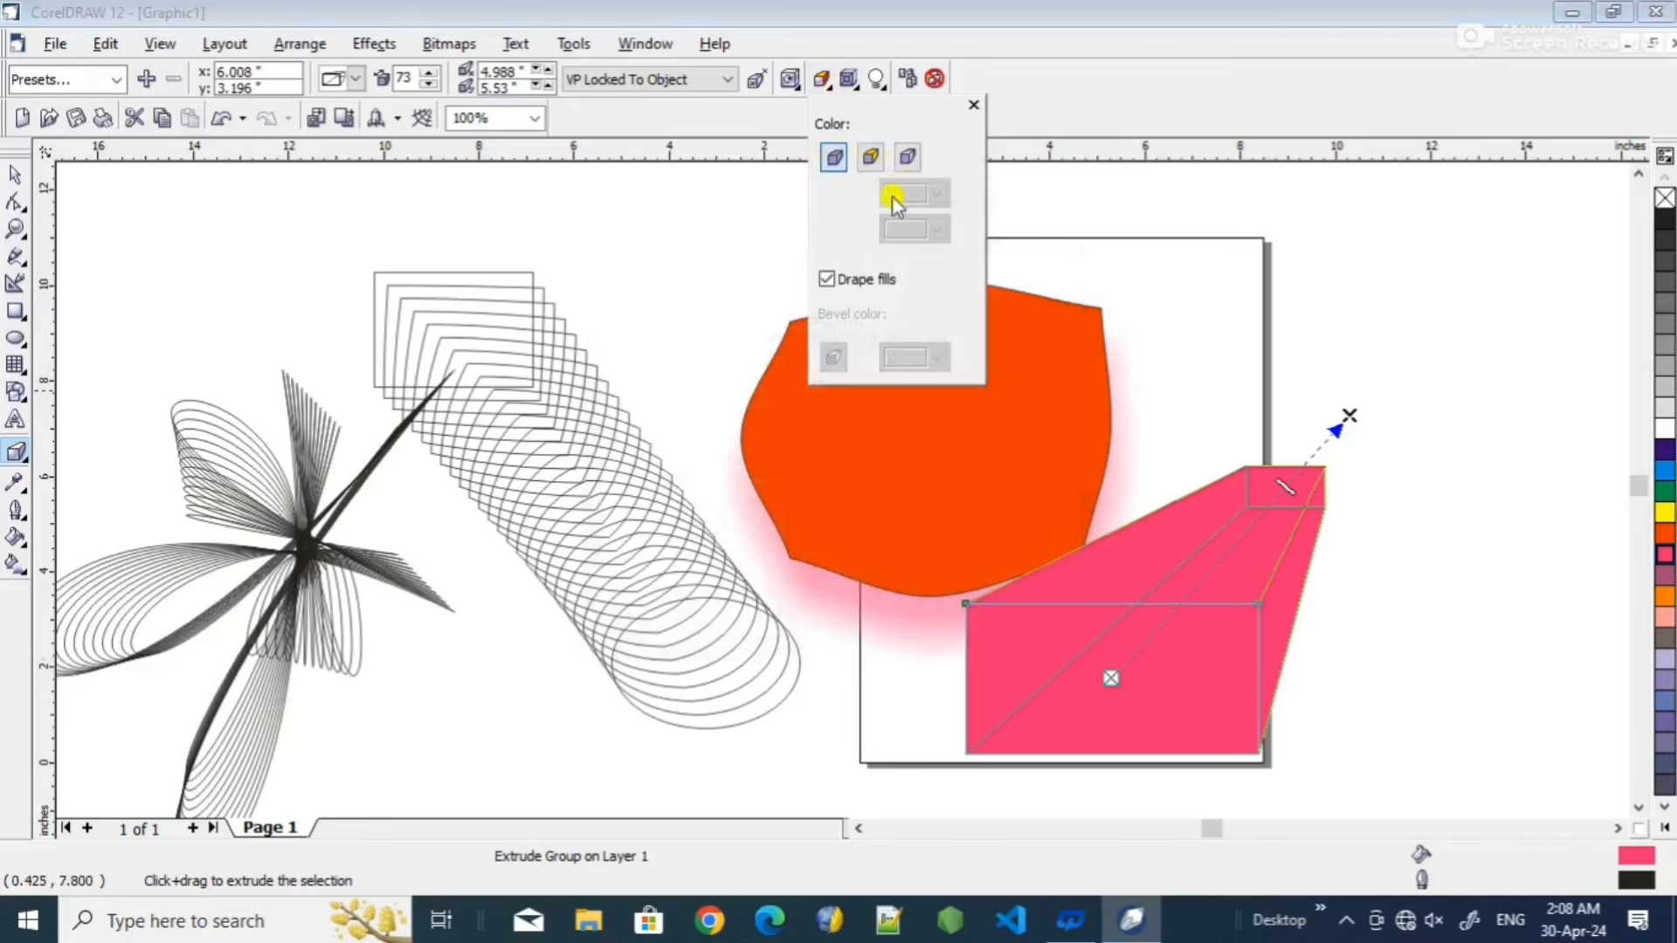
{"action": "left_click", "coordinate": [872, 157]}
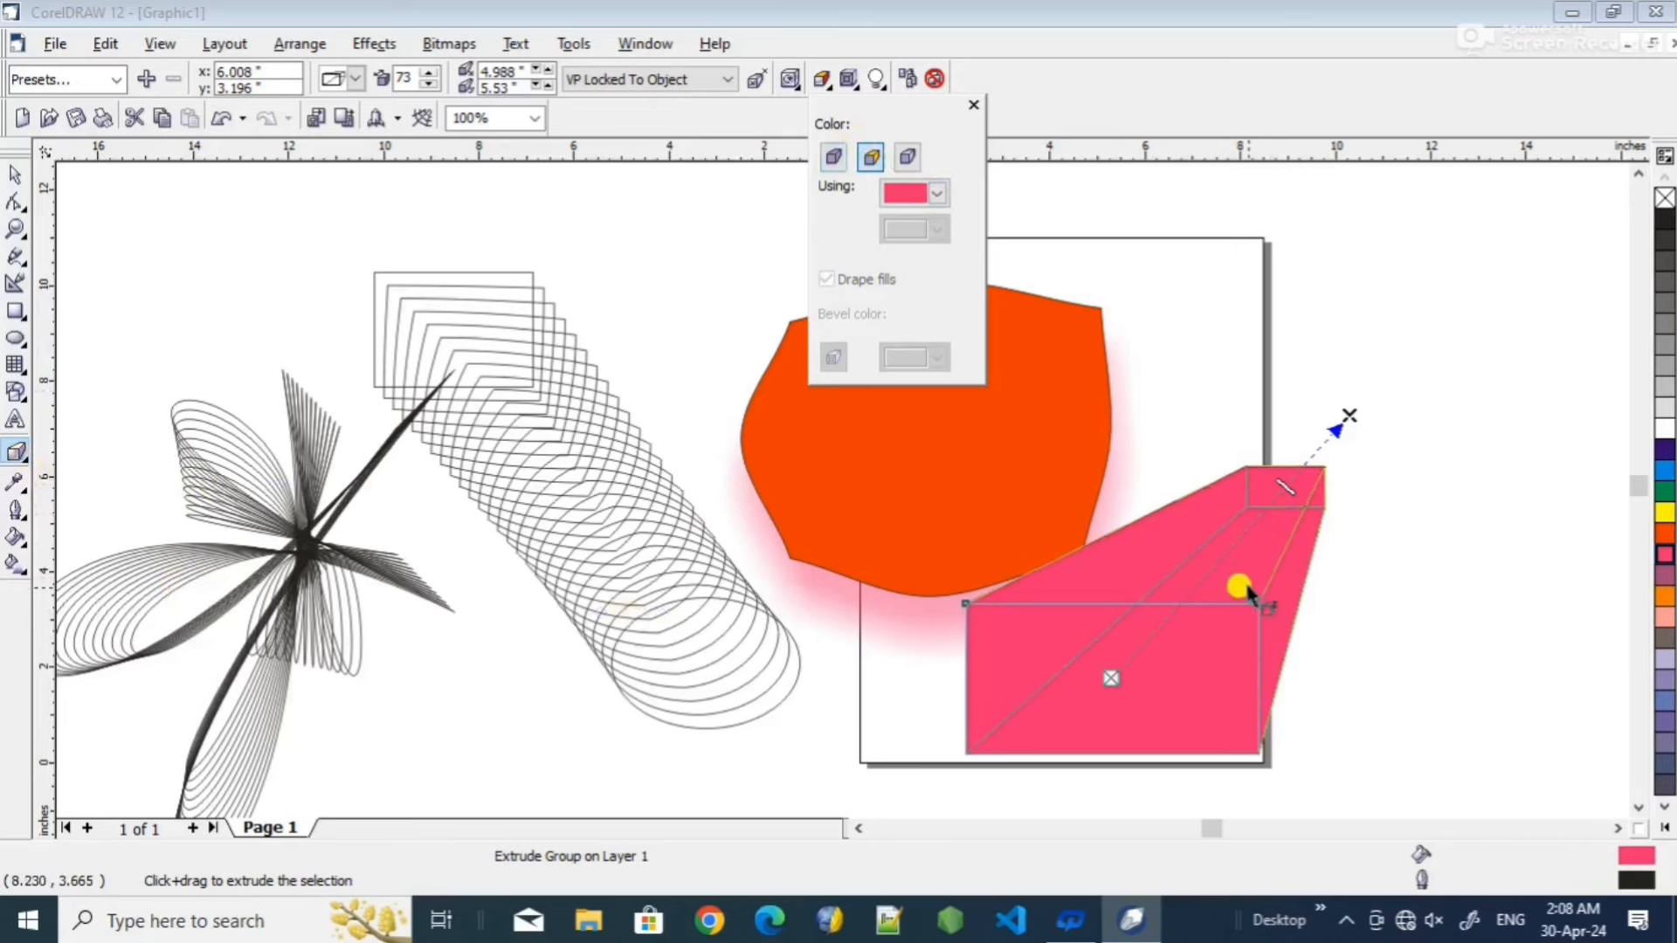
{"action": "left_click", "coordinate": [938, 194]}
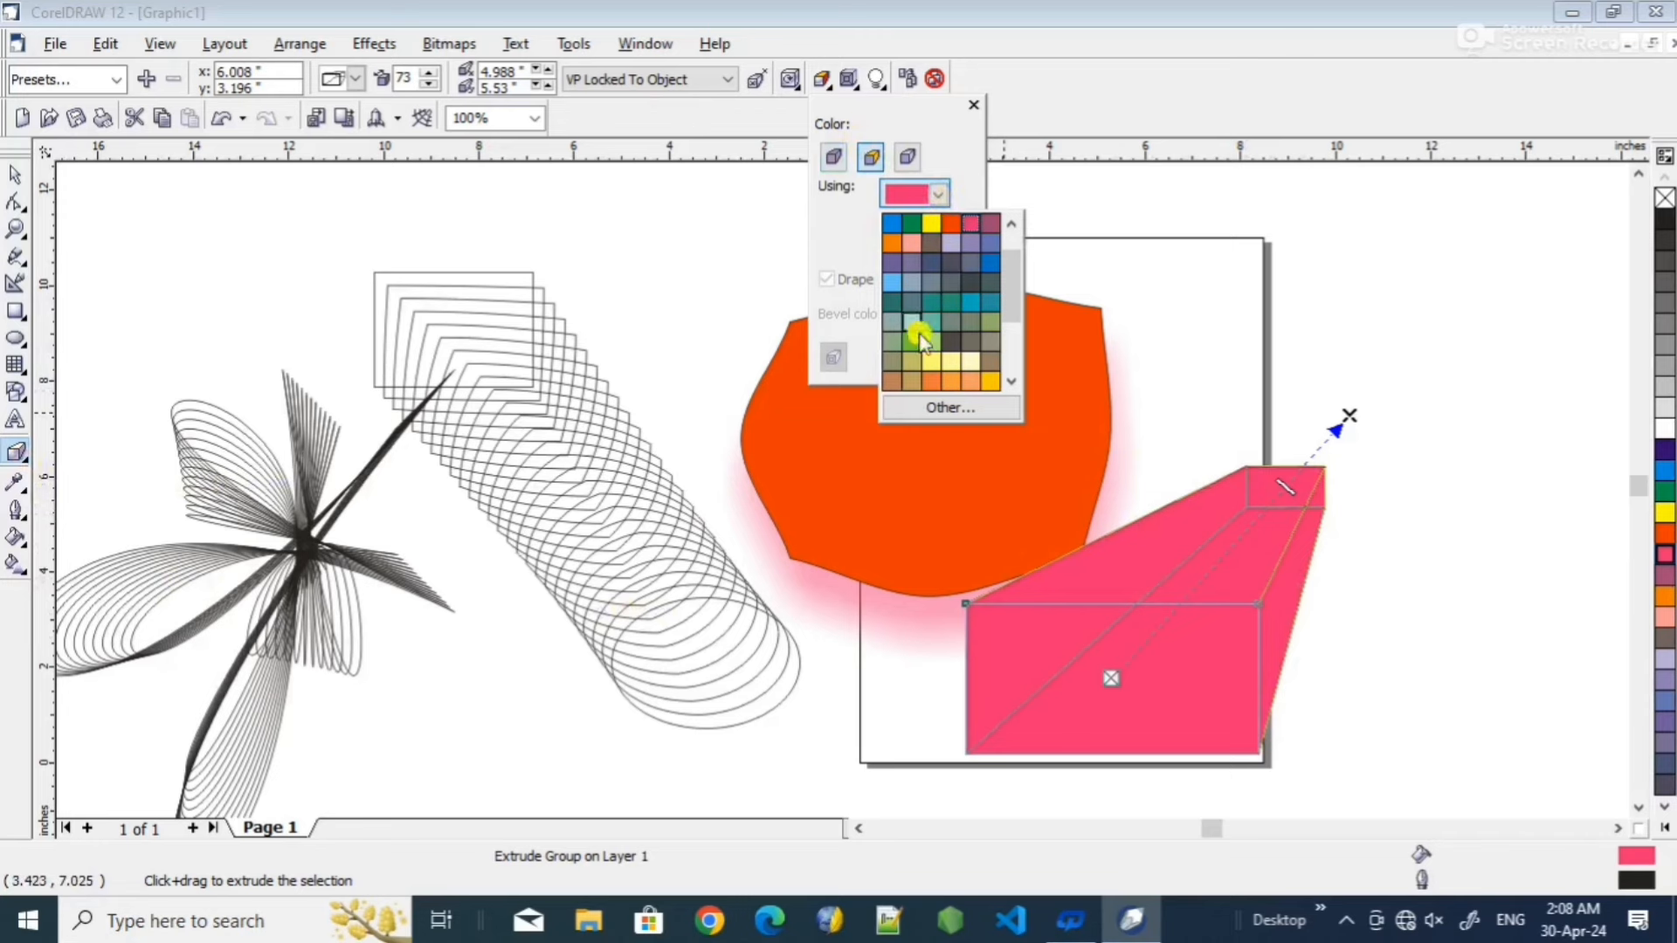
{"action": "left_click", "coordinate": [892, 281]}
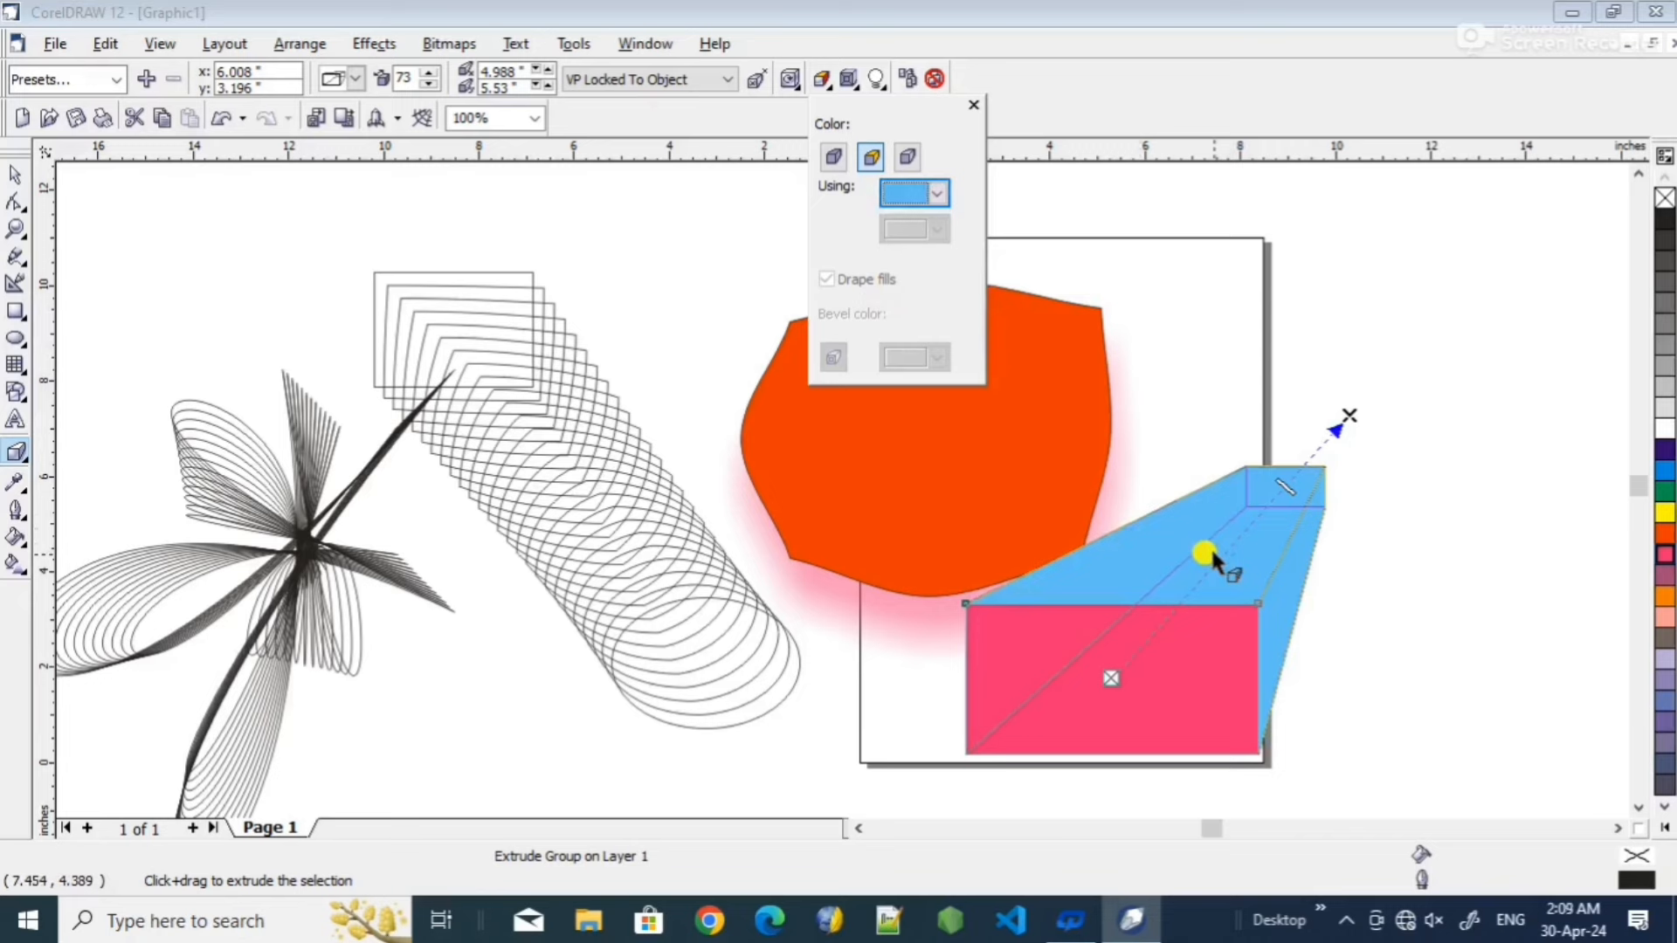
- Shade the rectangle's extrusion with a color blend from light blue to yellow, and deselect it
{"action": "left_click", "coordinate": [907, 162]}
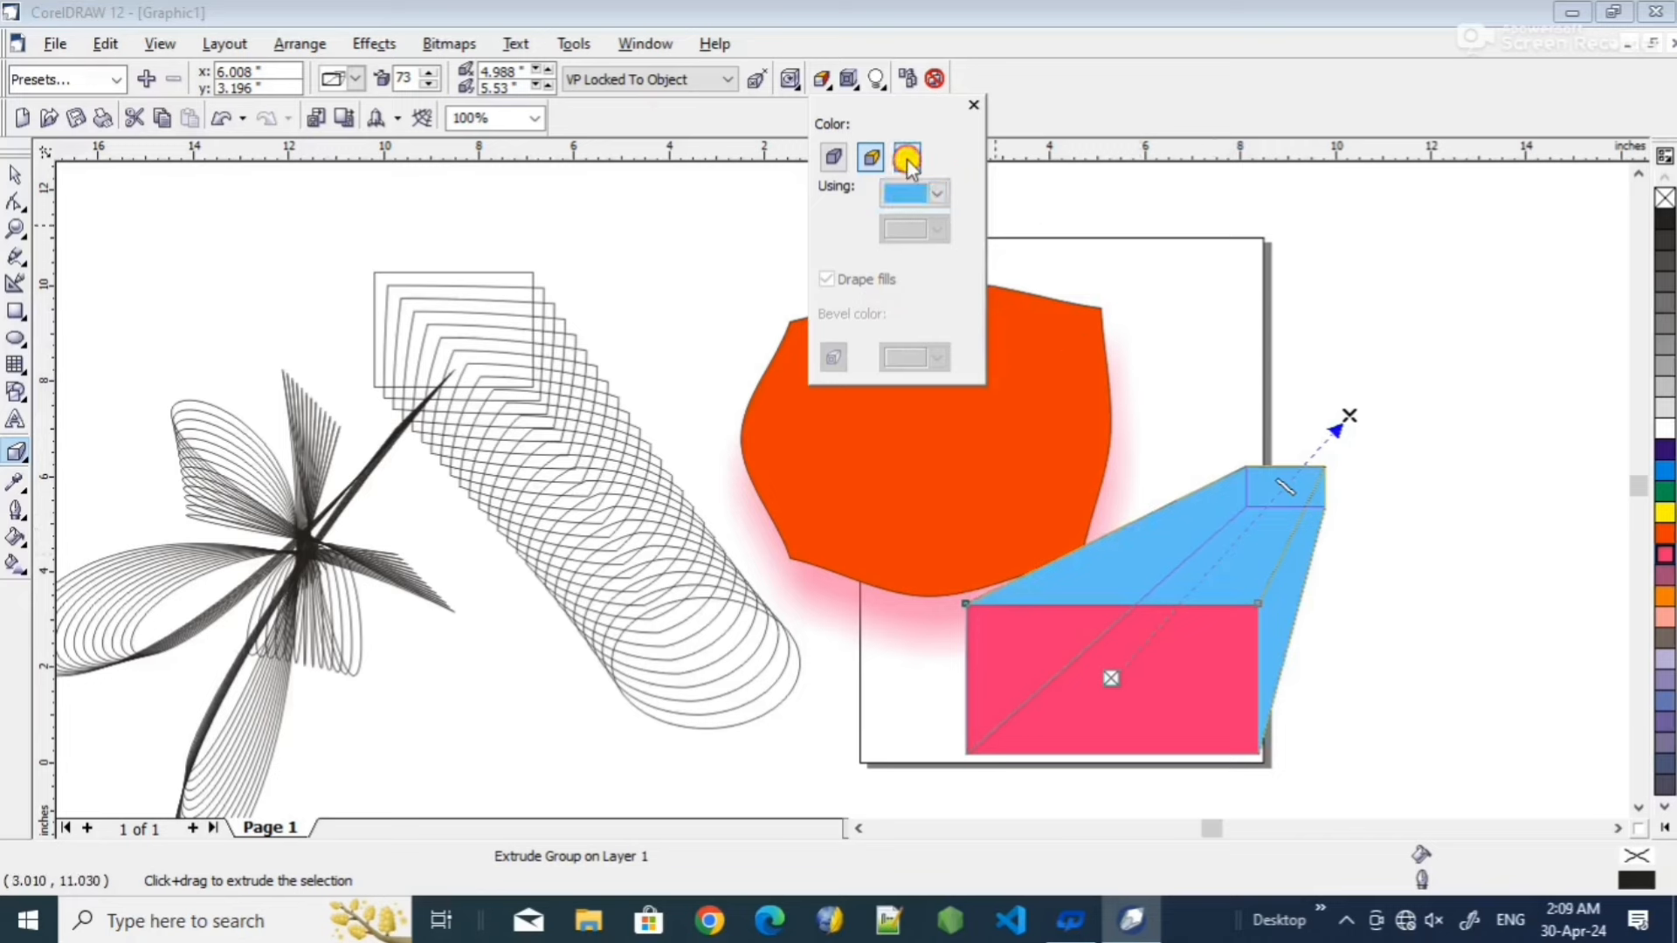
{"action": "left_click", "coordinate": [1048, 618]}
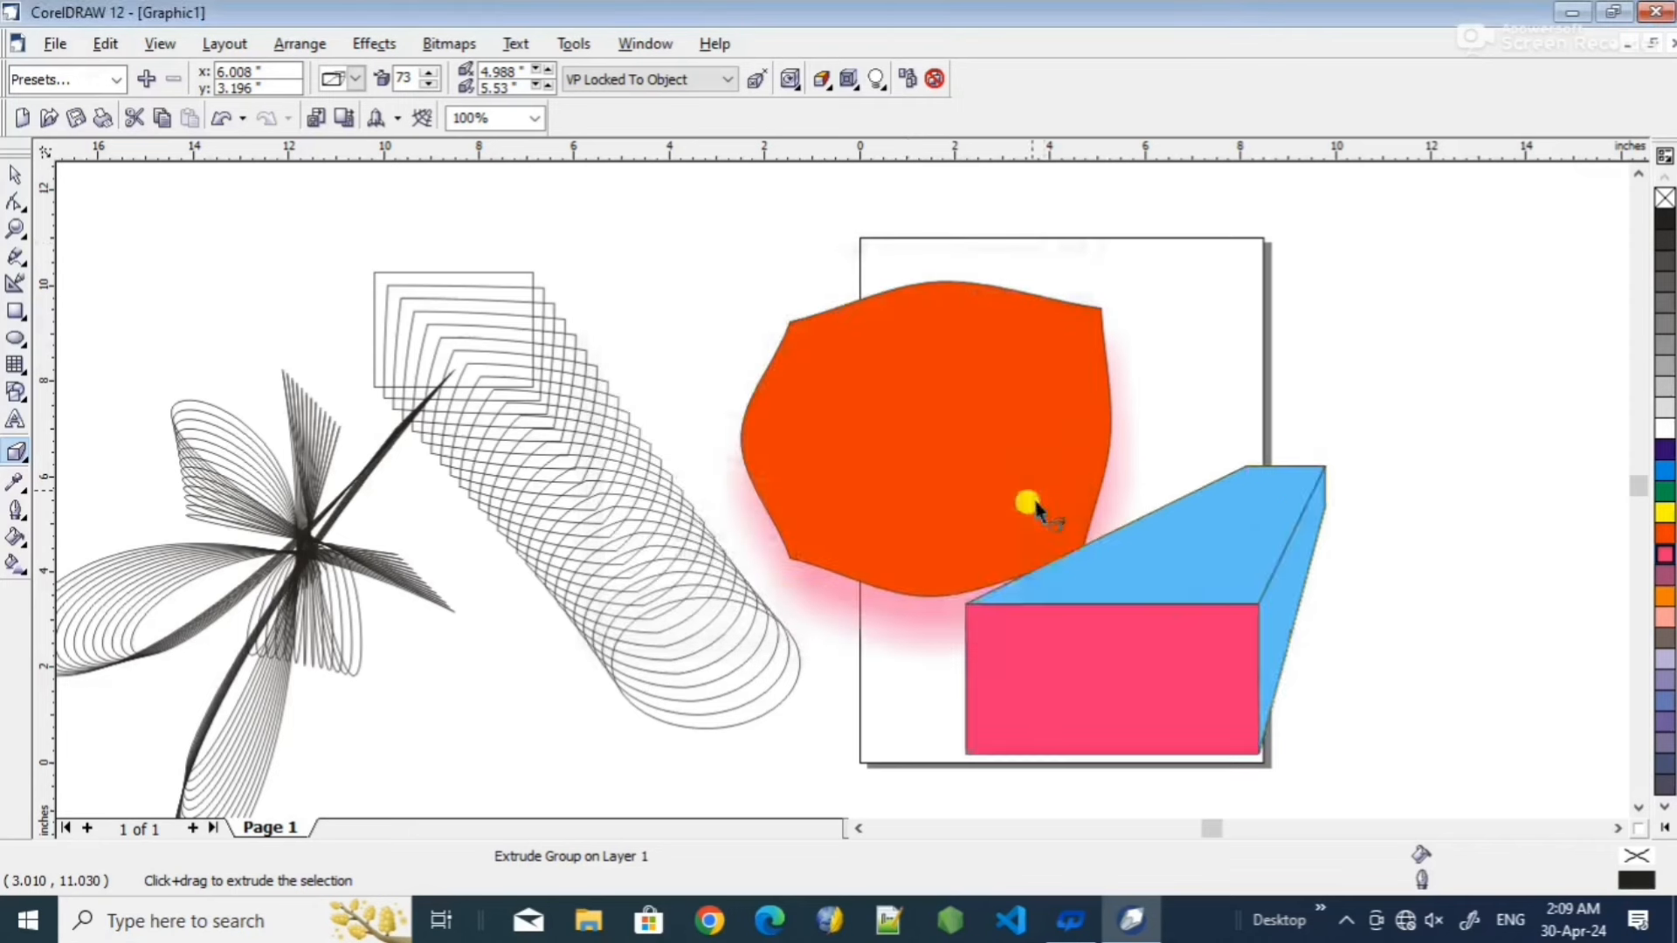
{"action": "left_click", "coordinate": [825, 80]}
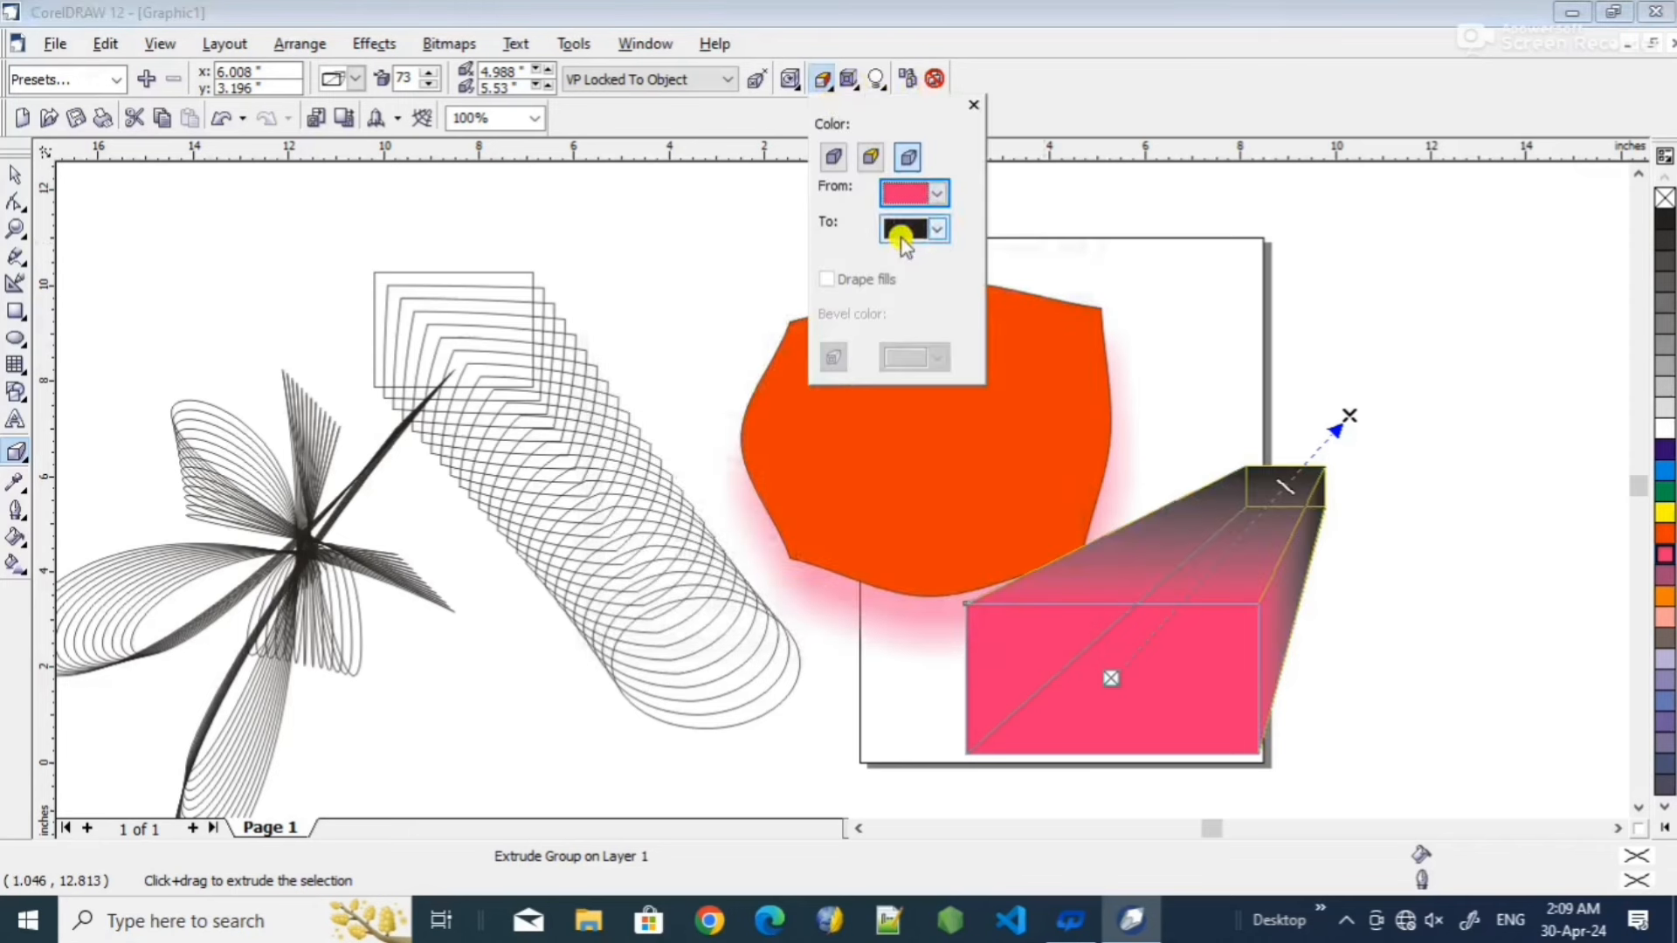
{"action": "left_click", "coordinate": [937, 193]}
{"action": "left_click", "coordinate": [893, 289]}
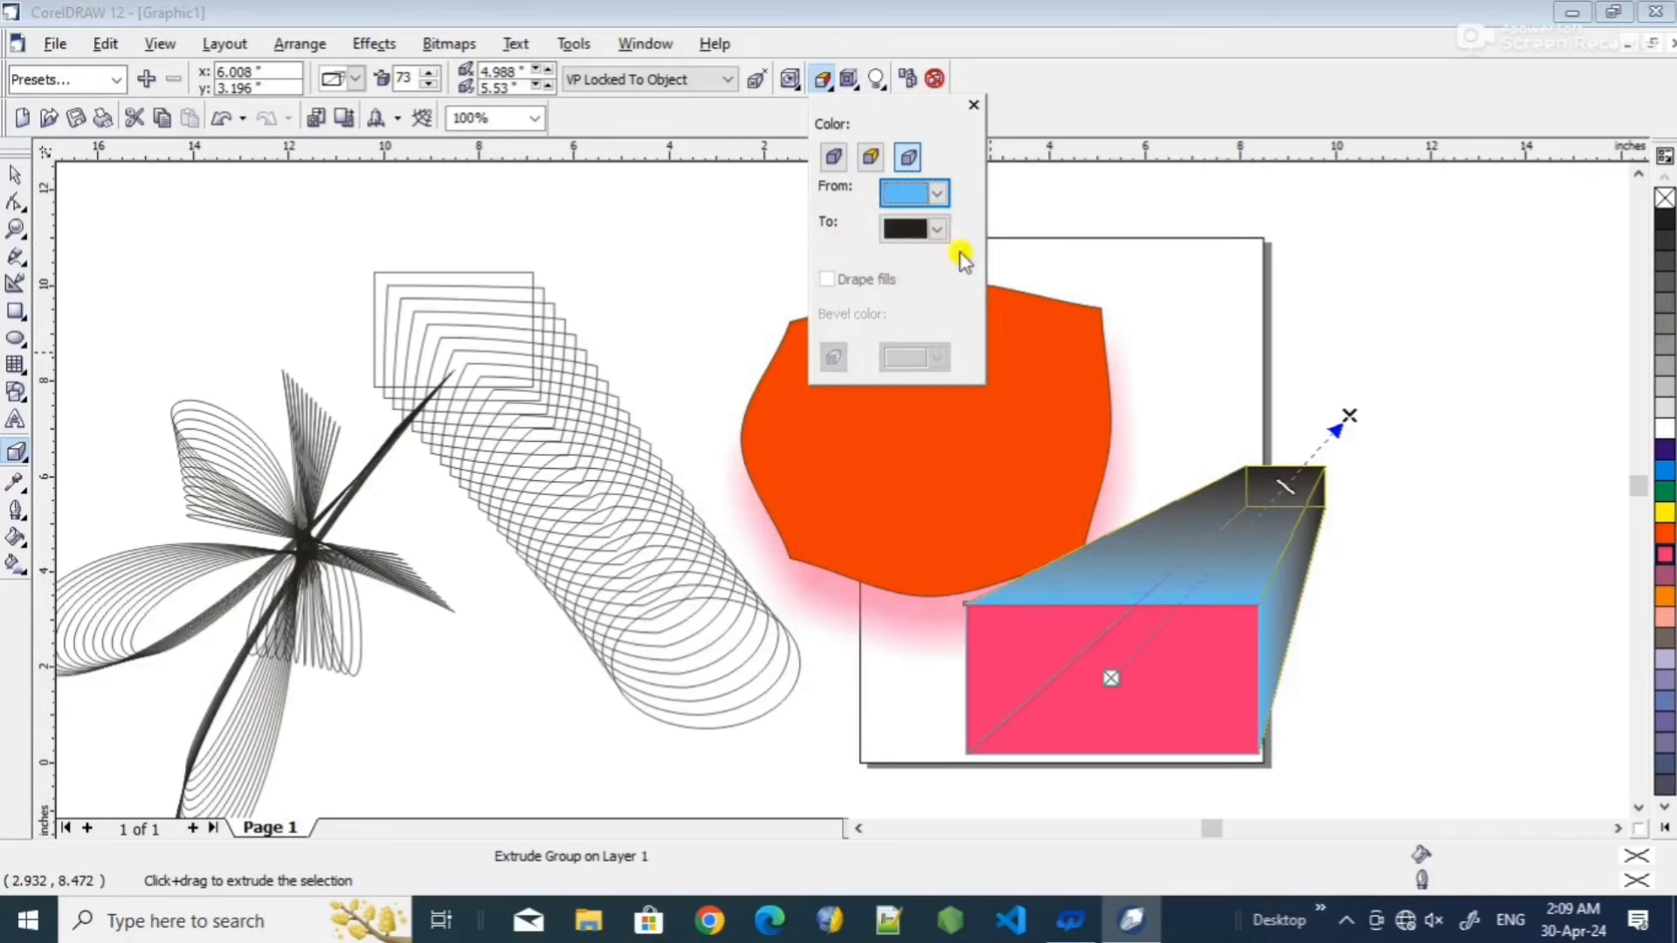
{"action": "left_click", "coordinate": [937, 230]}
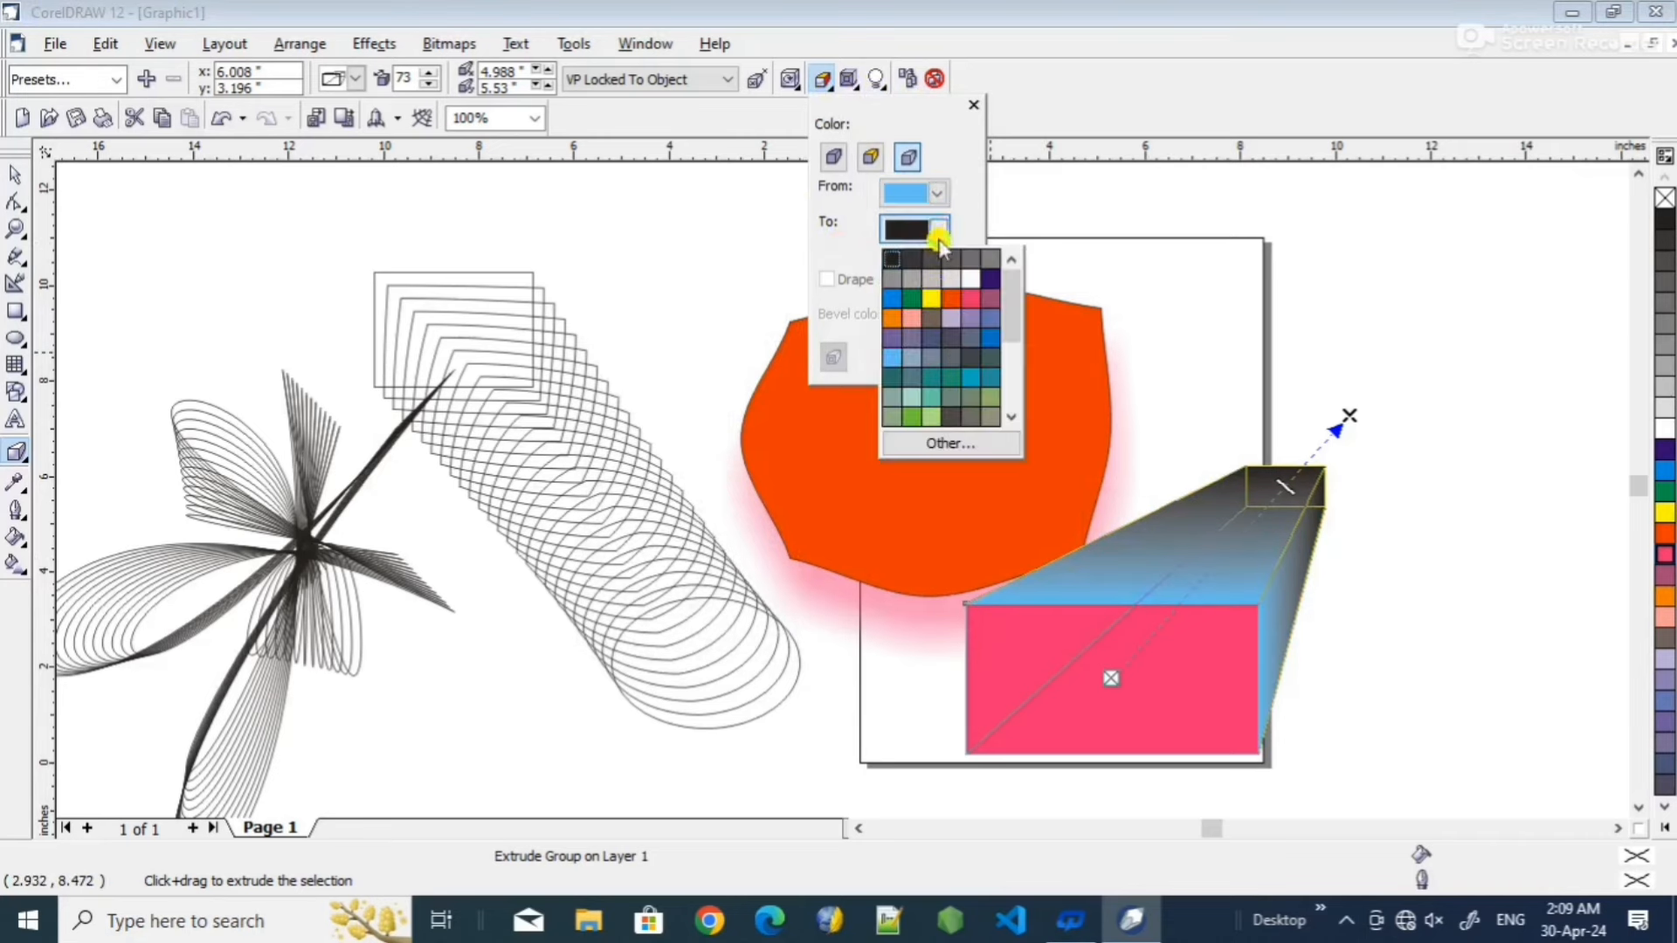
{"action": "left_click", "coordinate": [931, 300]}
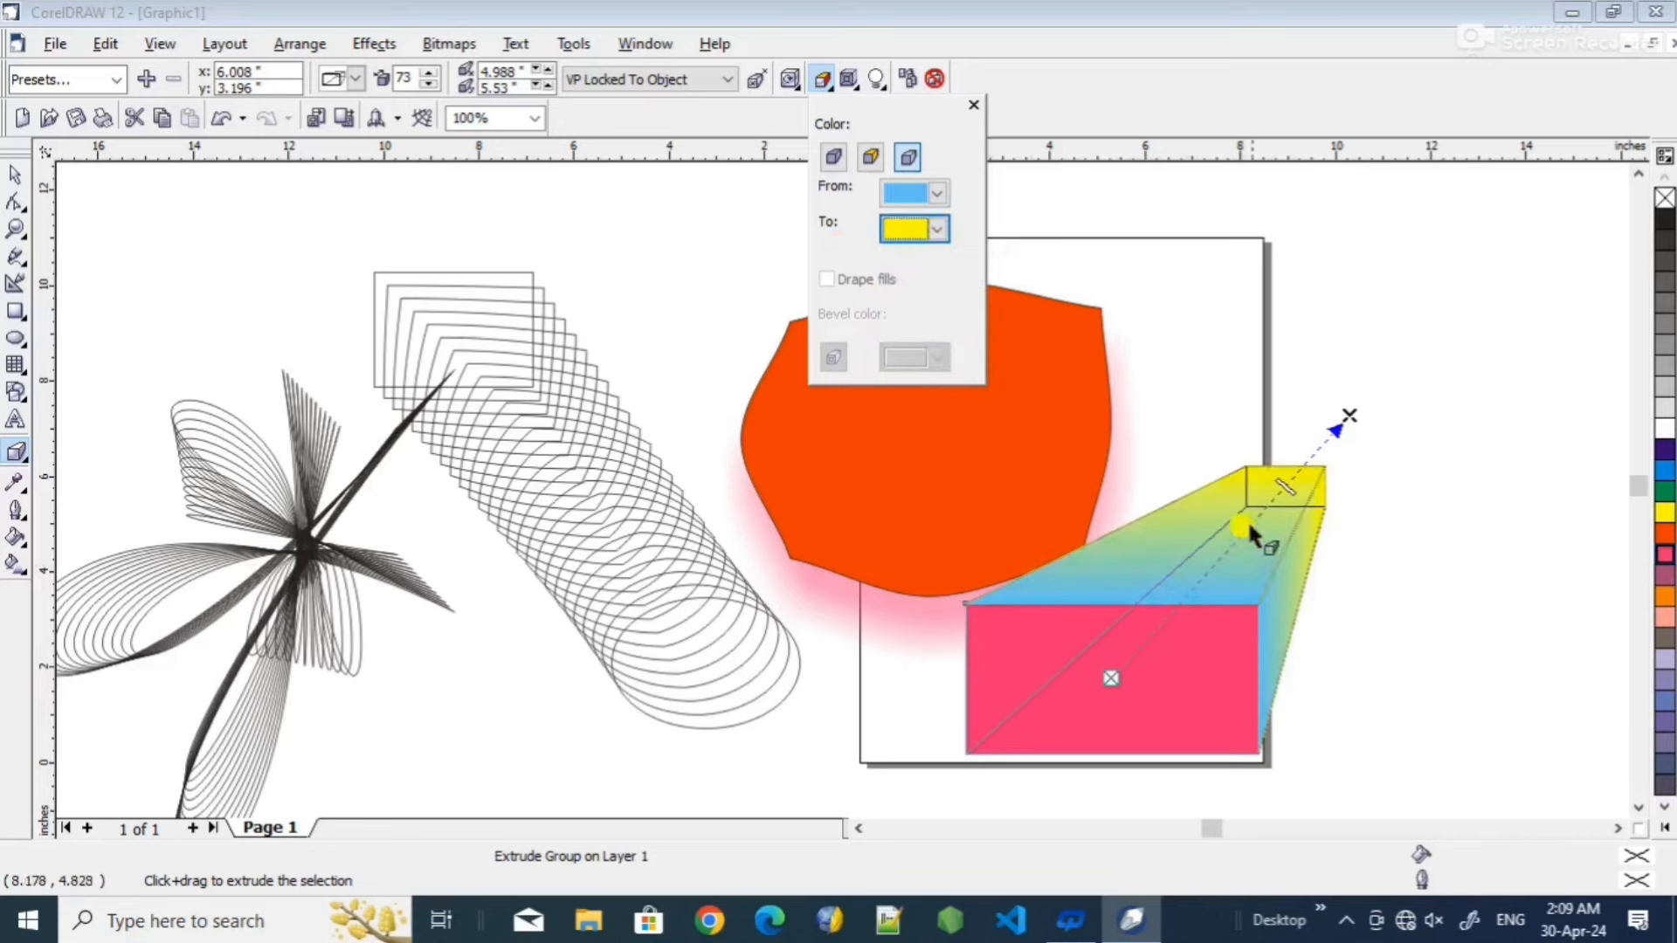
{"action": "left_click", "coordinate": [1183, 299]}
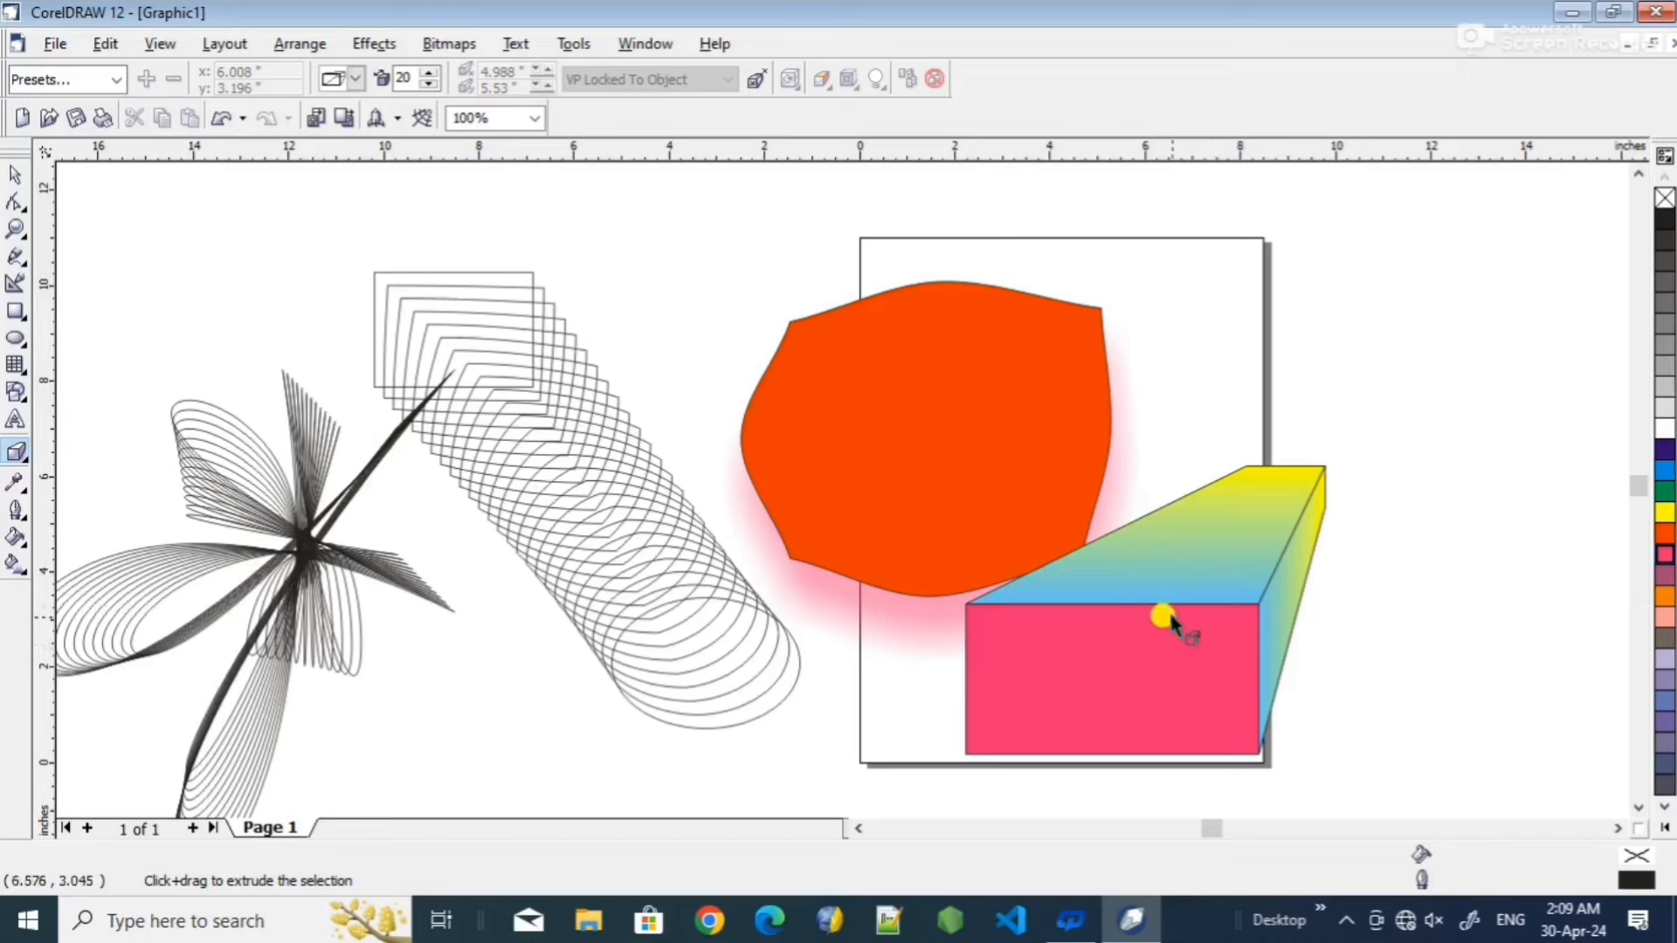
- Apply a linear interactive transparency to the red enveloped shape, fading from its center toward the upper right
{"action": "left_click", "coordinate": [28, 463]}
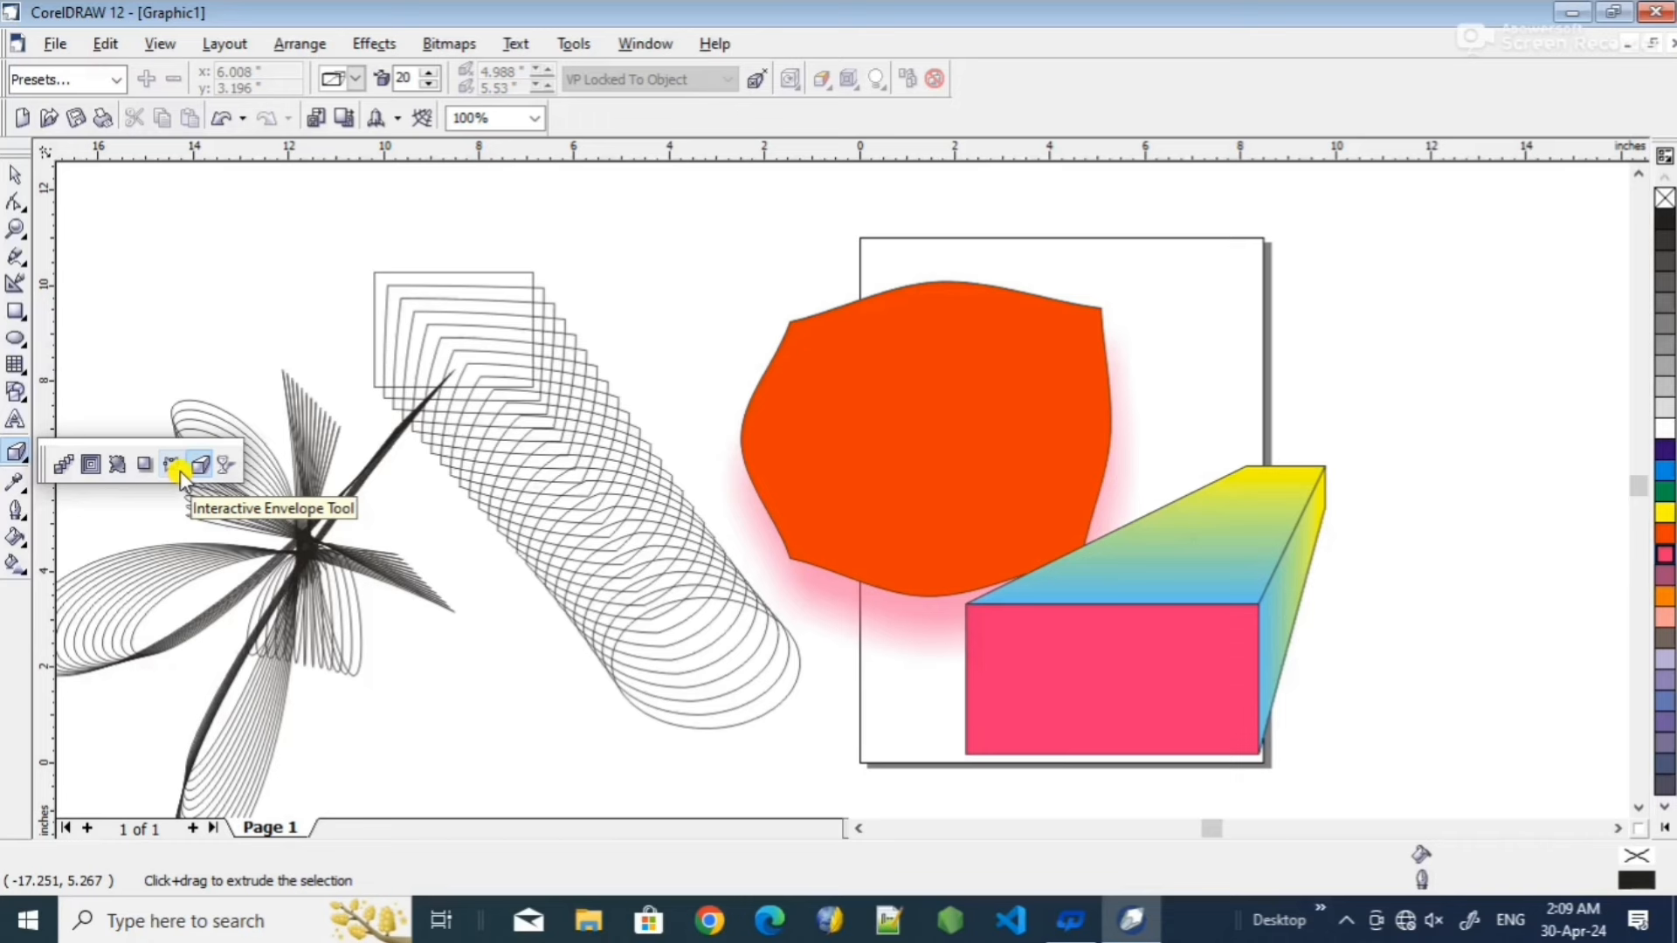
{"action": "left_click", "coordinate": [231, 468]}
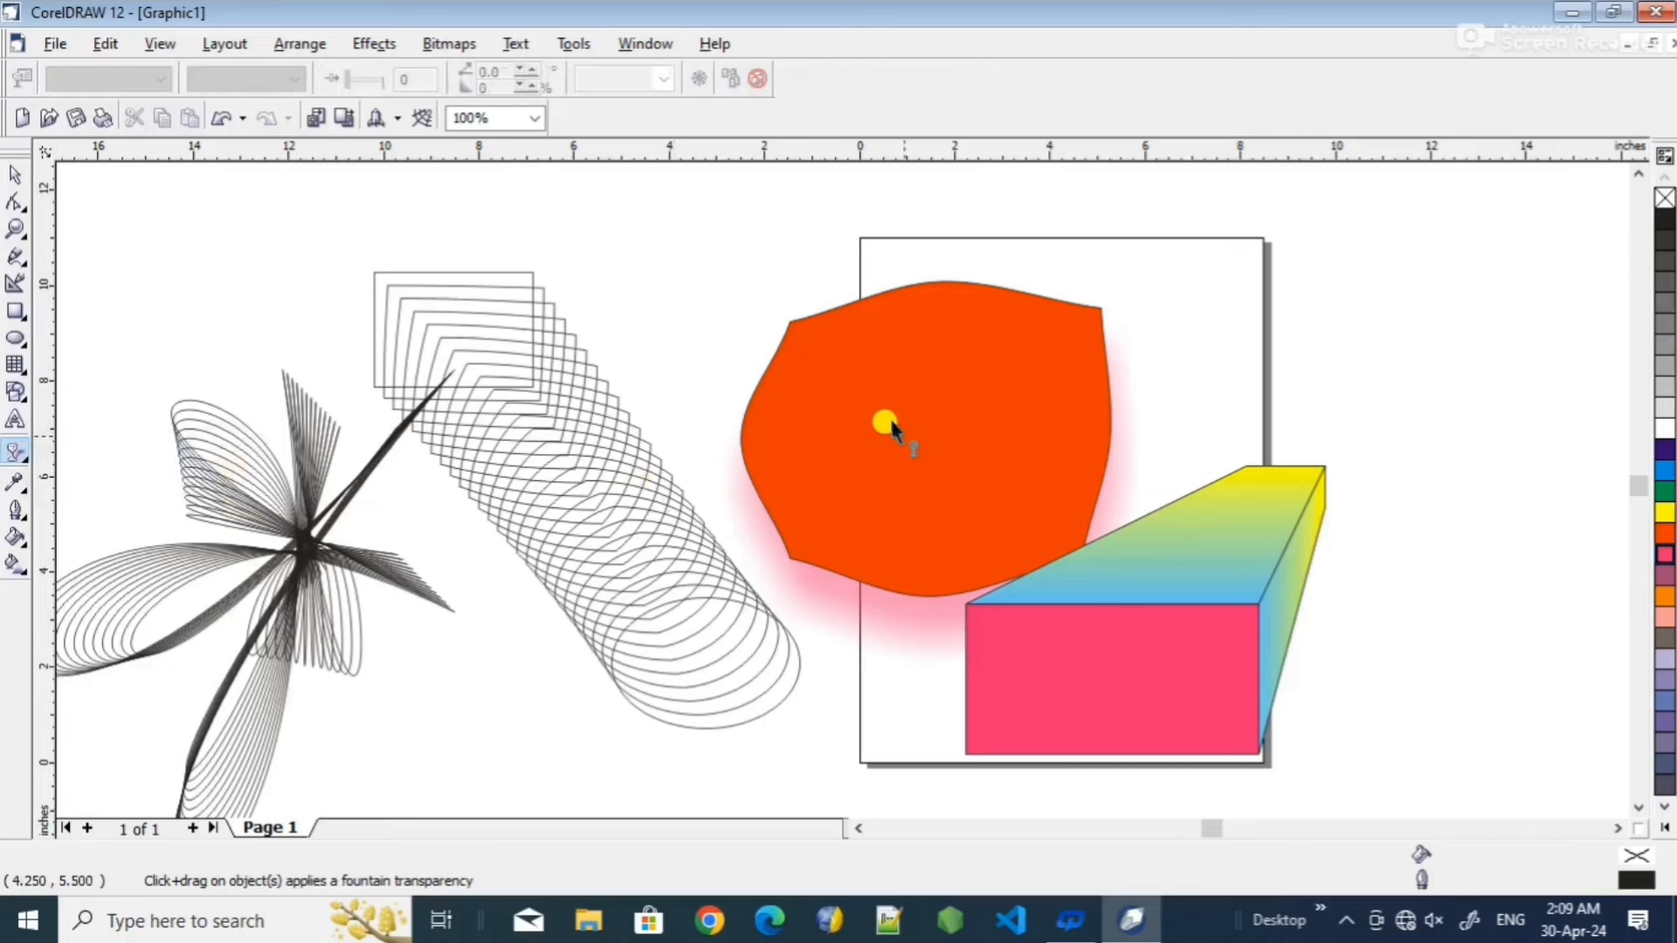
{"action": "left_click", "coordinate": [921, 428]}
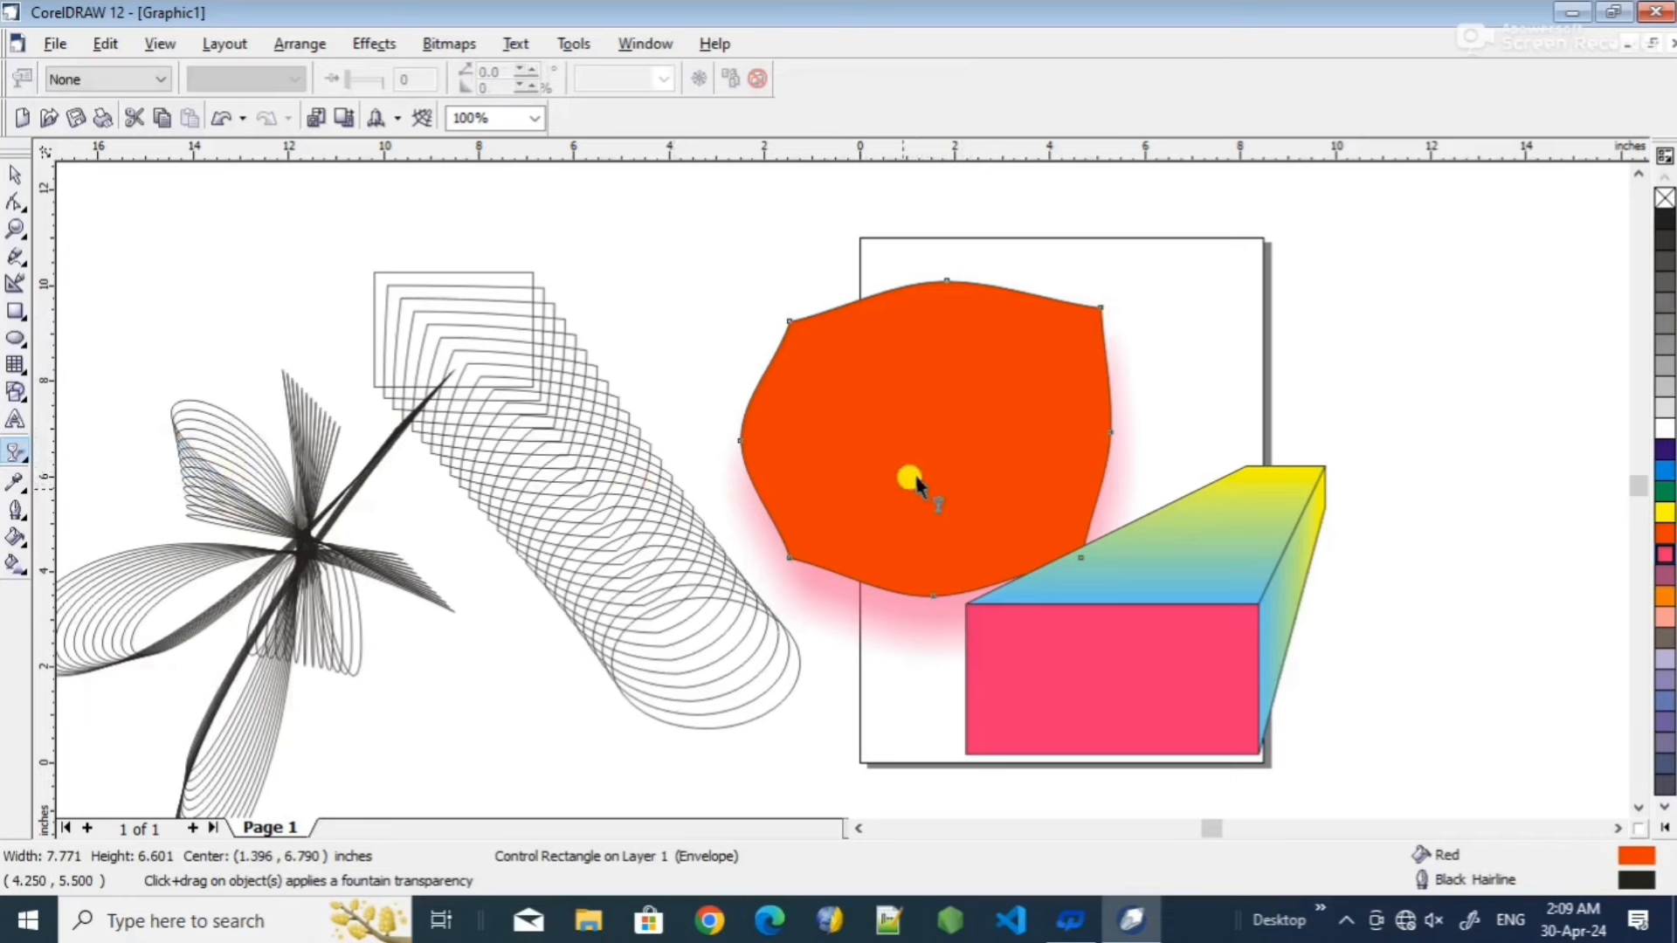
{"action": "left_click_drag", "start_coordinate": [869, 476], "coordinate": [970, 410]}
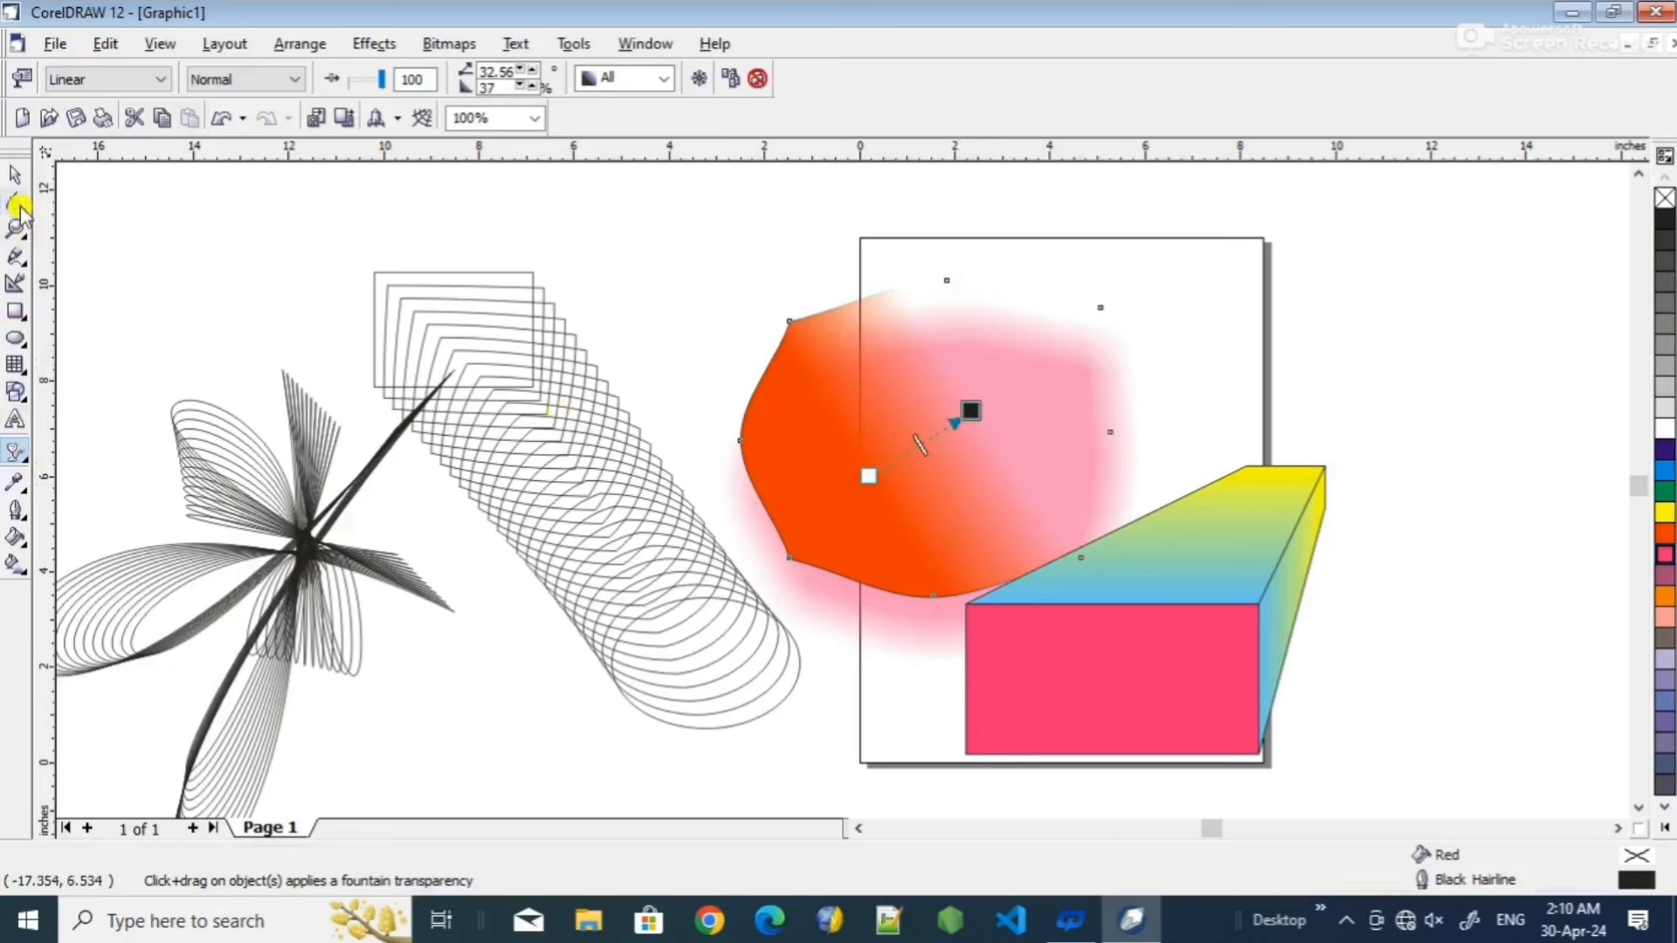
- Draw a rectangle about 3.8 by 3.0 inches below the contour blend left of the page and fill it red
{"action": "left_click", "coordinate": [16, 311]}
{"action": "left_click_drag", "start_coordinate": [429, 632], "coordinate": [609, 773]}
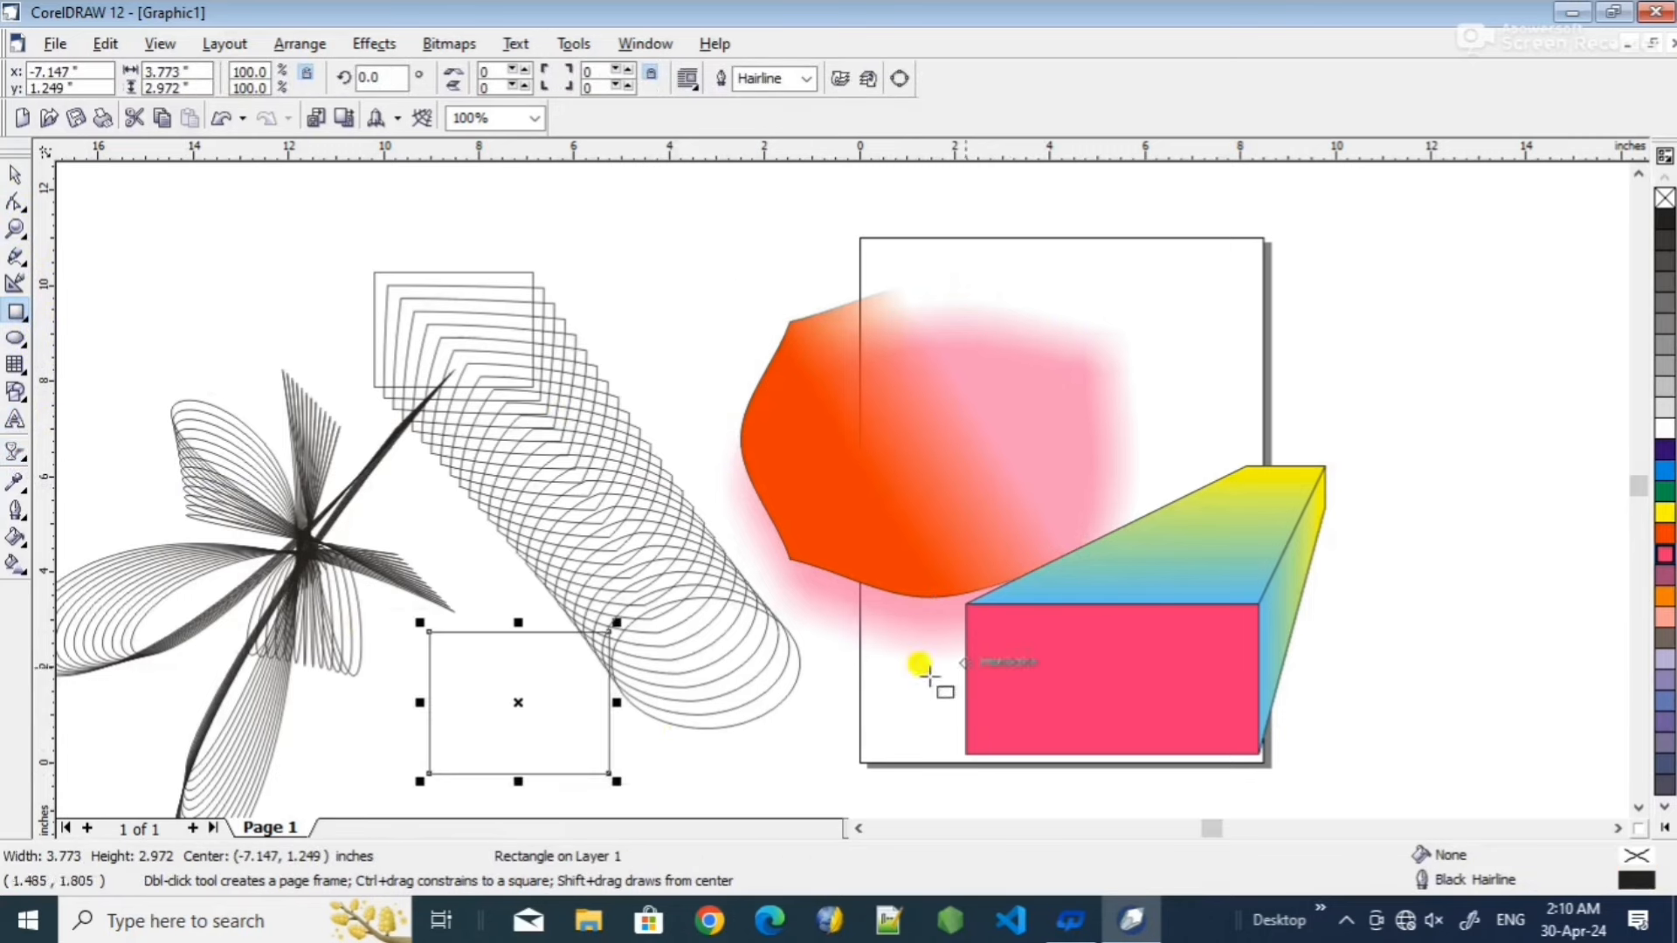
{"action": "left_click", "coordinate": [1664, 534]}
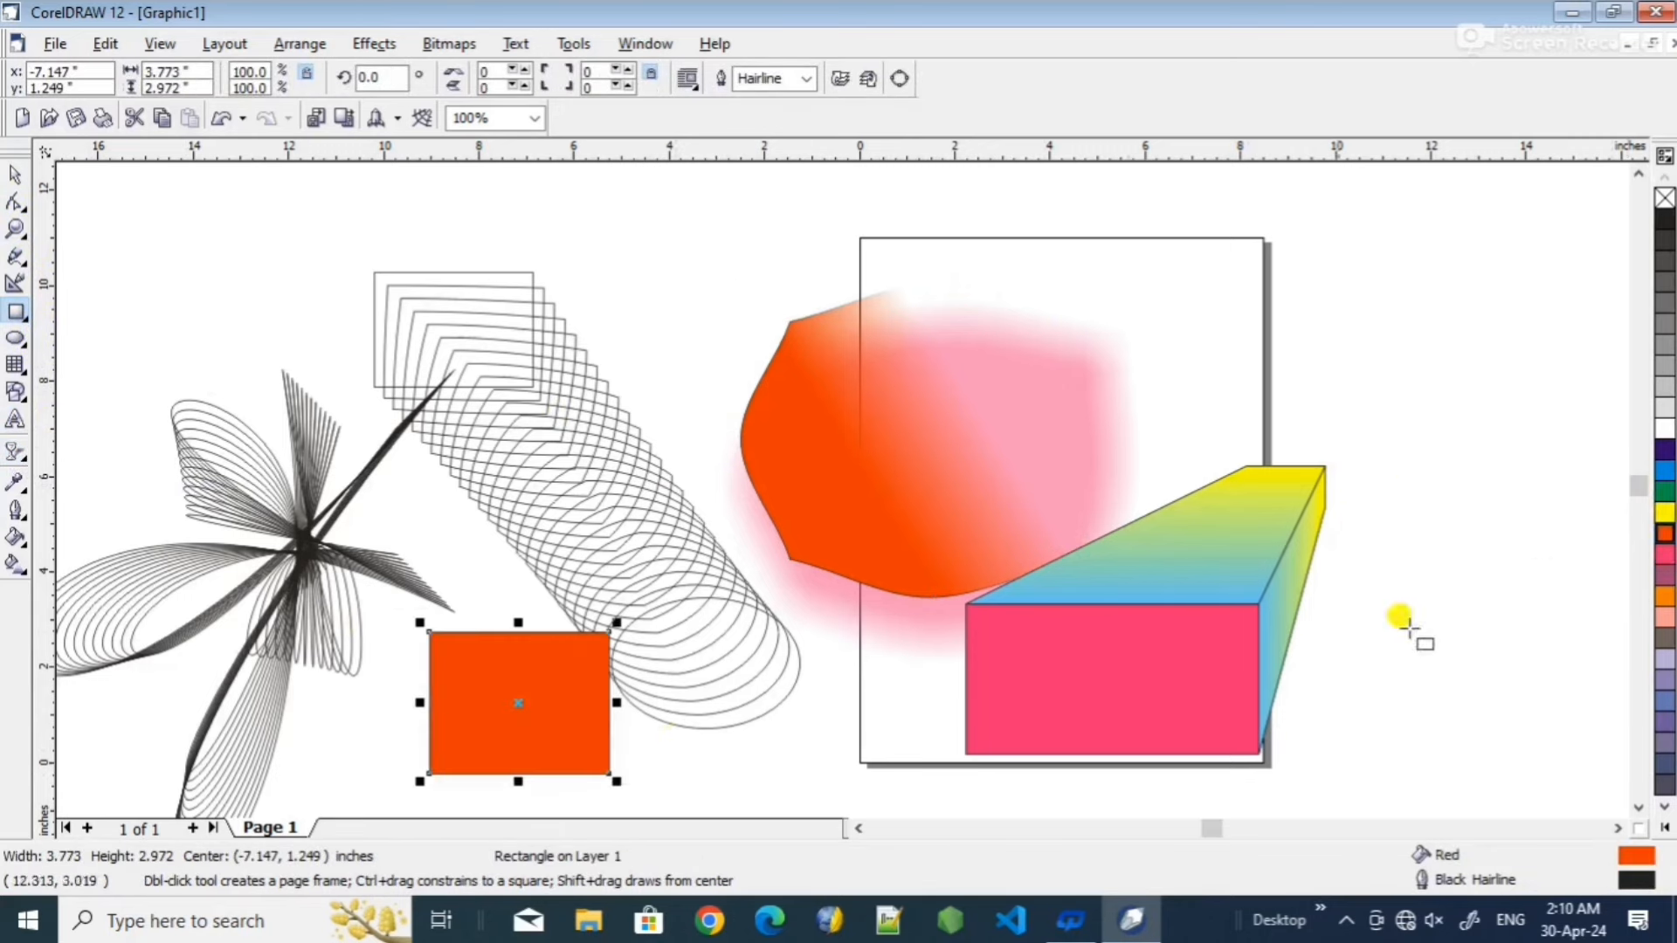
- Apply a linear interactive transparency to the small red rectangle, fading from its left edge toward the right
{"action": "left_click", "coordinate": [16, 451]}
{"action": "mouse_move", "coordinate": [474, 704]}
{"action": "left_mouse_down"}
{"action": "mouse_move", "coordinate": [570, 698]}
{"action": "mouse_move", "coordinate": [442, 703]}
{"action": "left_mouse_up"}
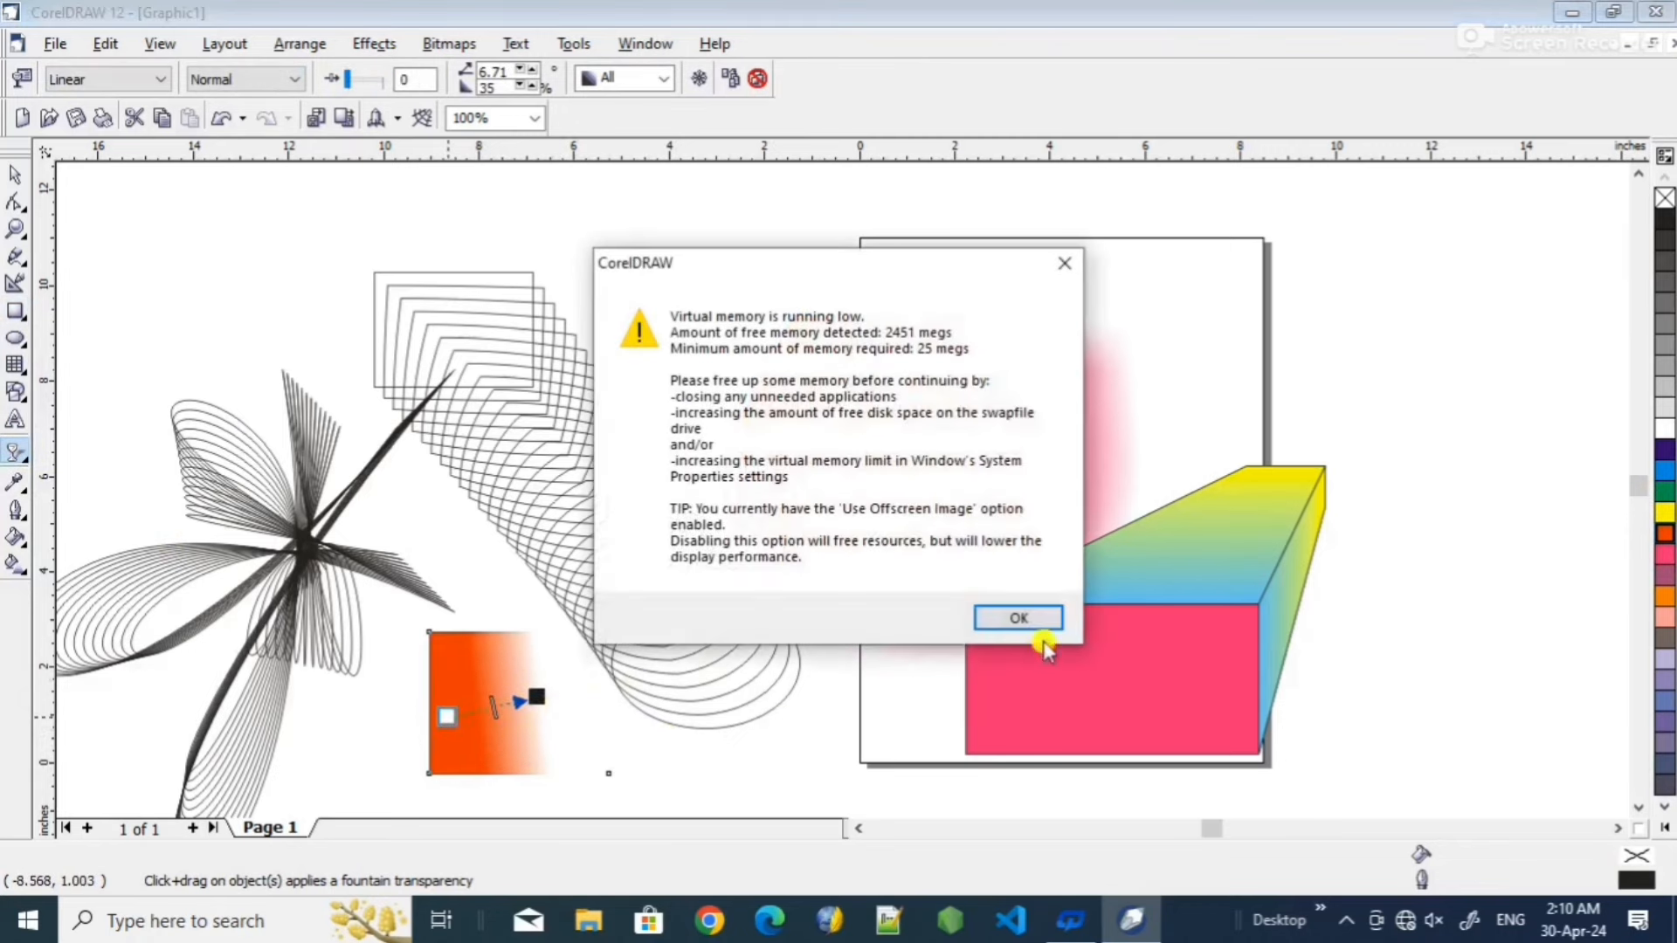
{"action": "left_click", "coordinate": [1020, 618]}
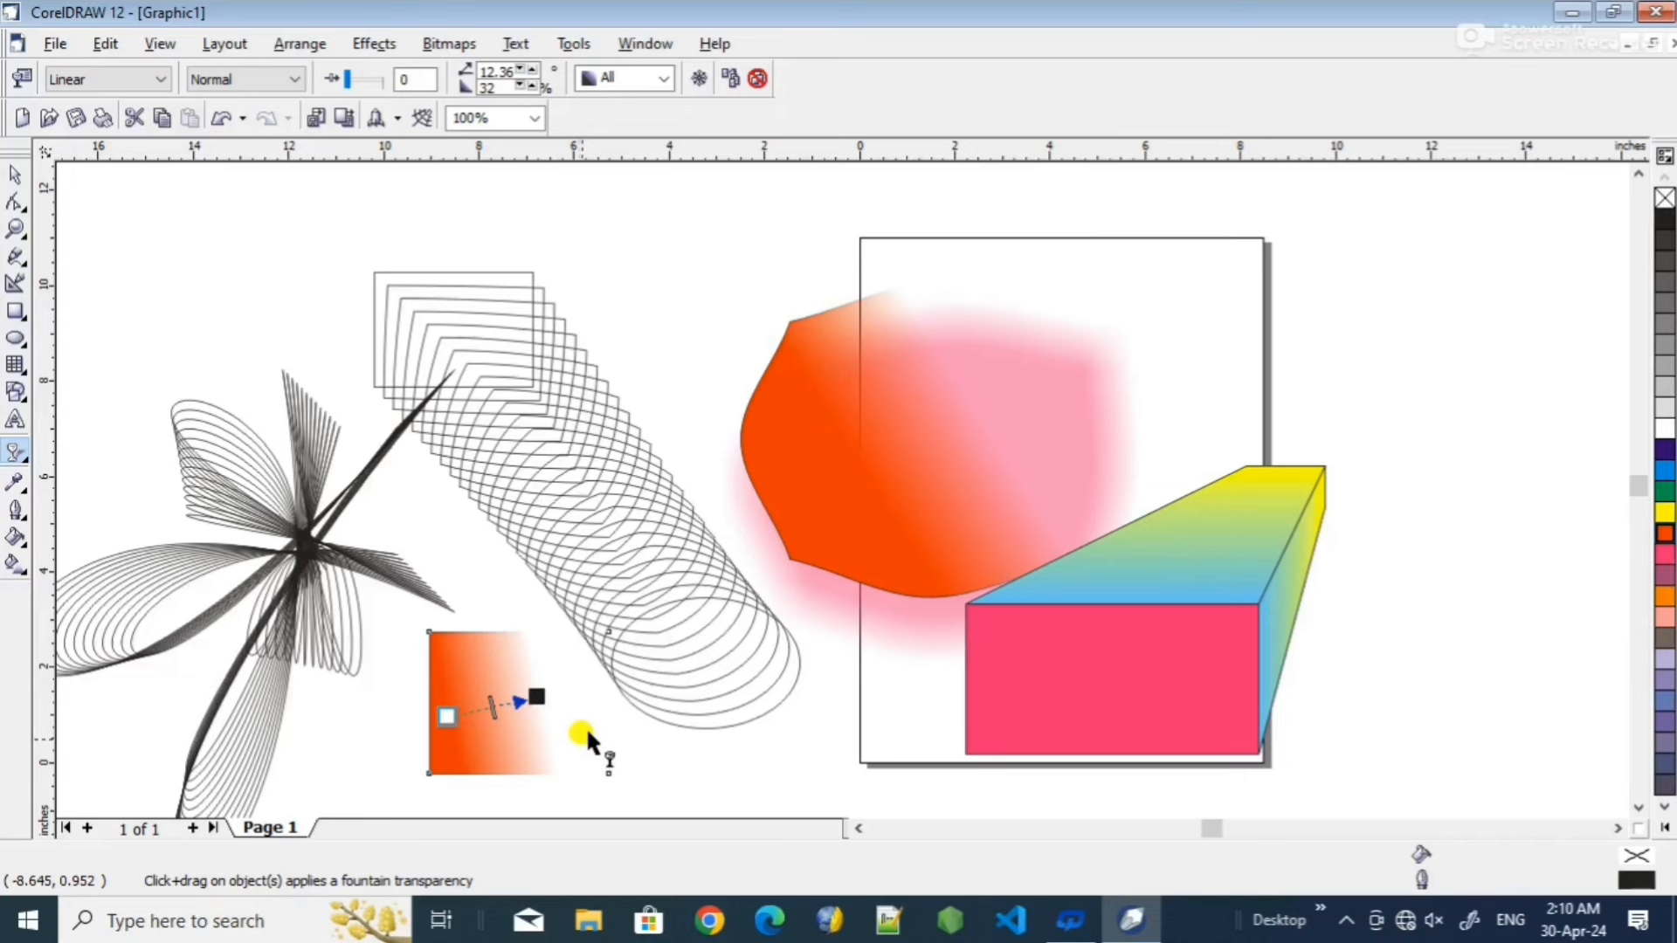
{"action": "left_click_drag", "start_coordinate": [528, 693], "coordinate": [563, 704]}
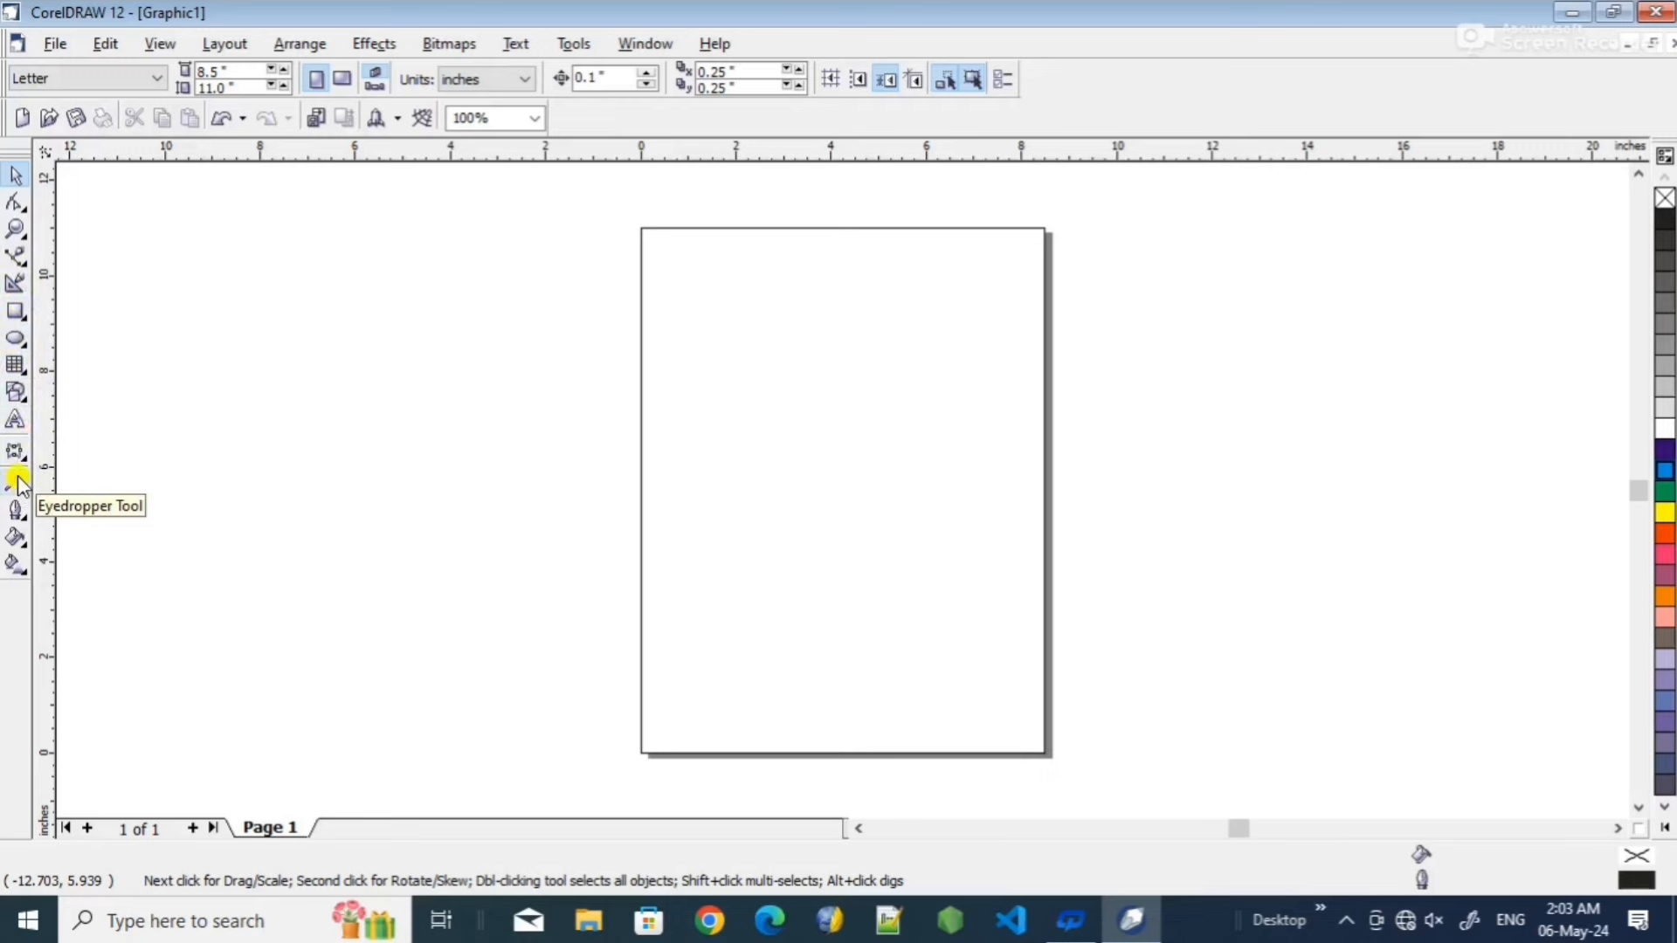
- On the blank page, draw a red-filled rectangle about 3.2 by 3.3 inches in the upper left, plus an unfilled ellipse left of the page
{"action": "left_click", "coordinate": [15, 311]}
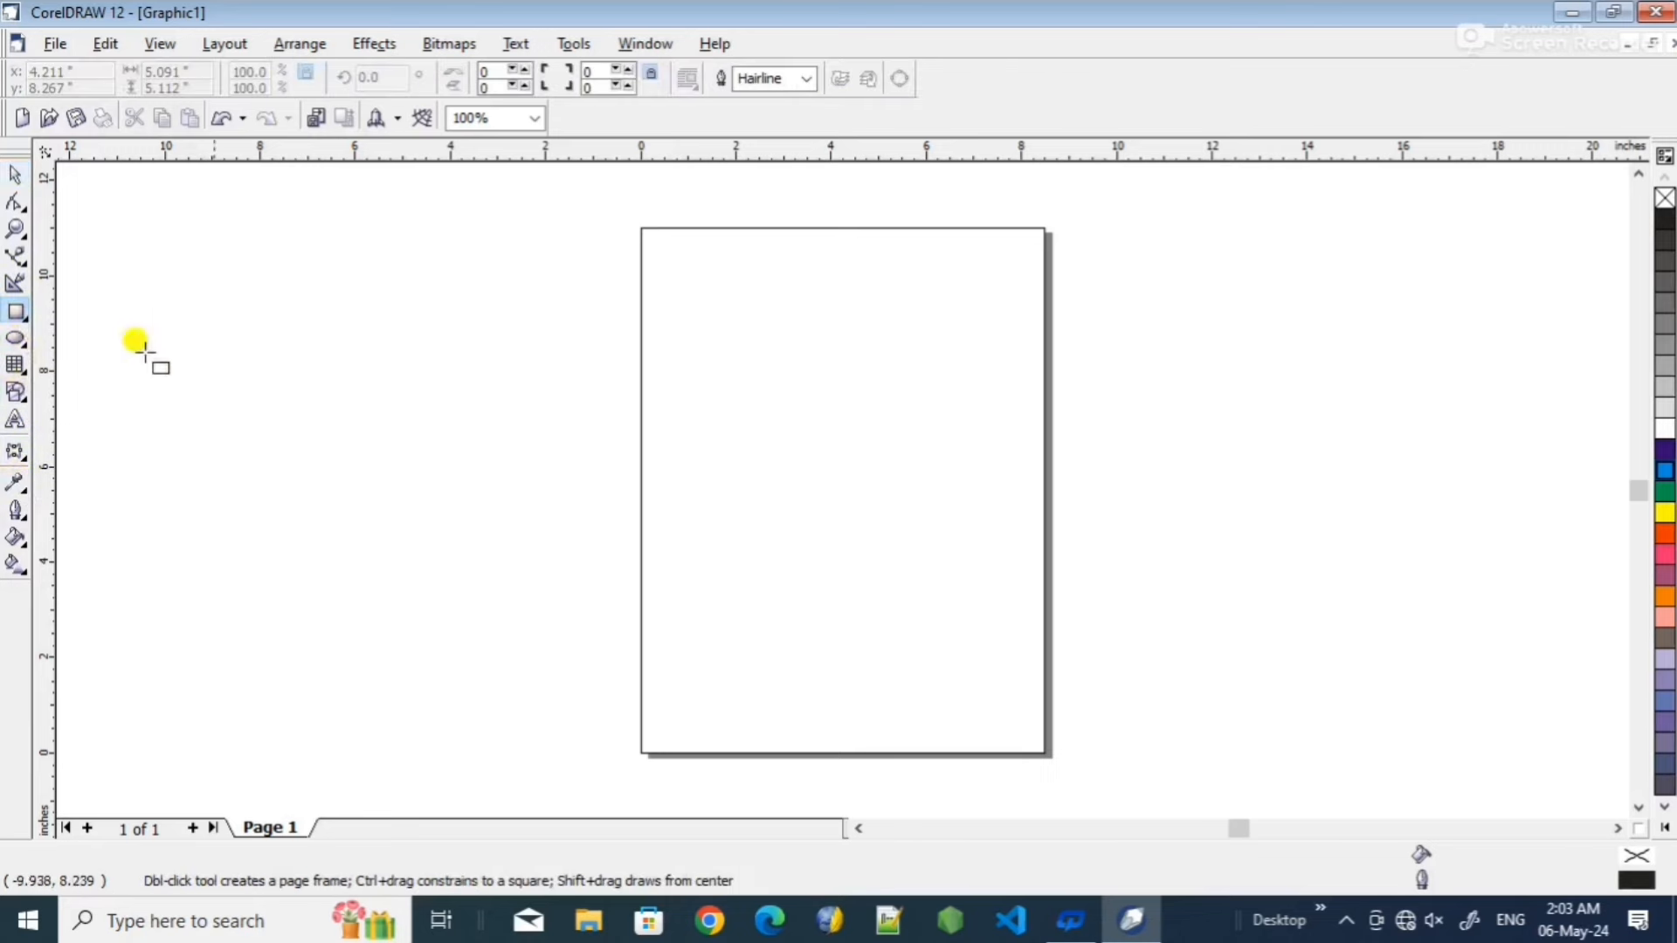
{"action": "left_click_drag", "start_coordinate": [696, 312], "coordinate": [848, 471]}
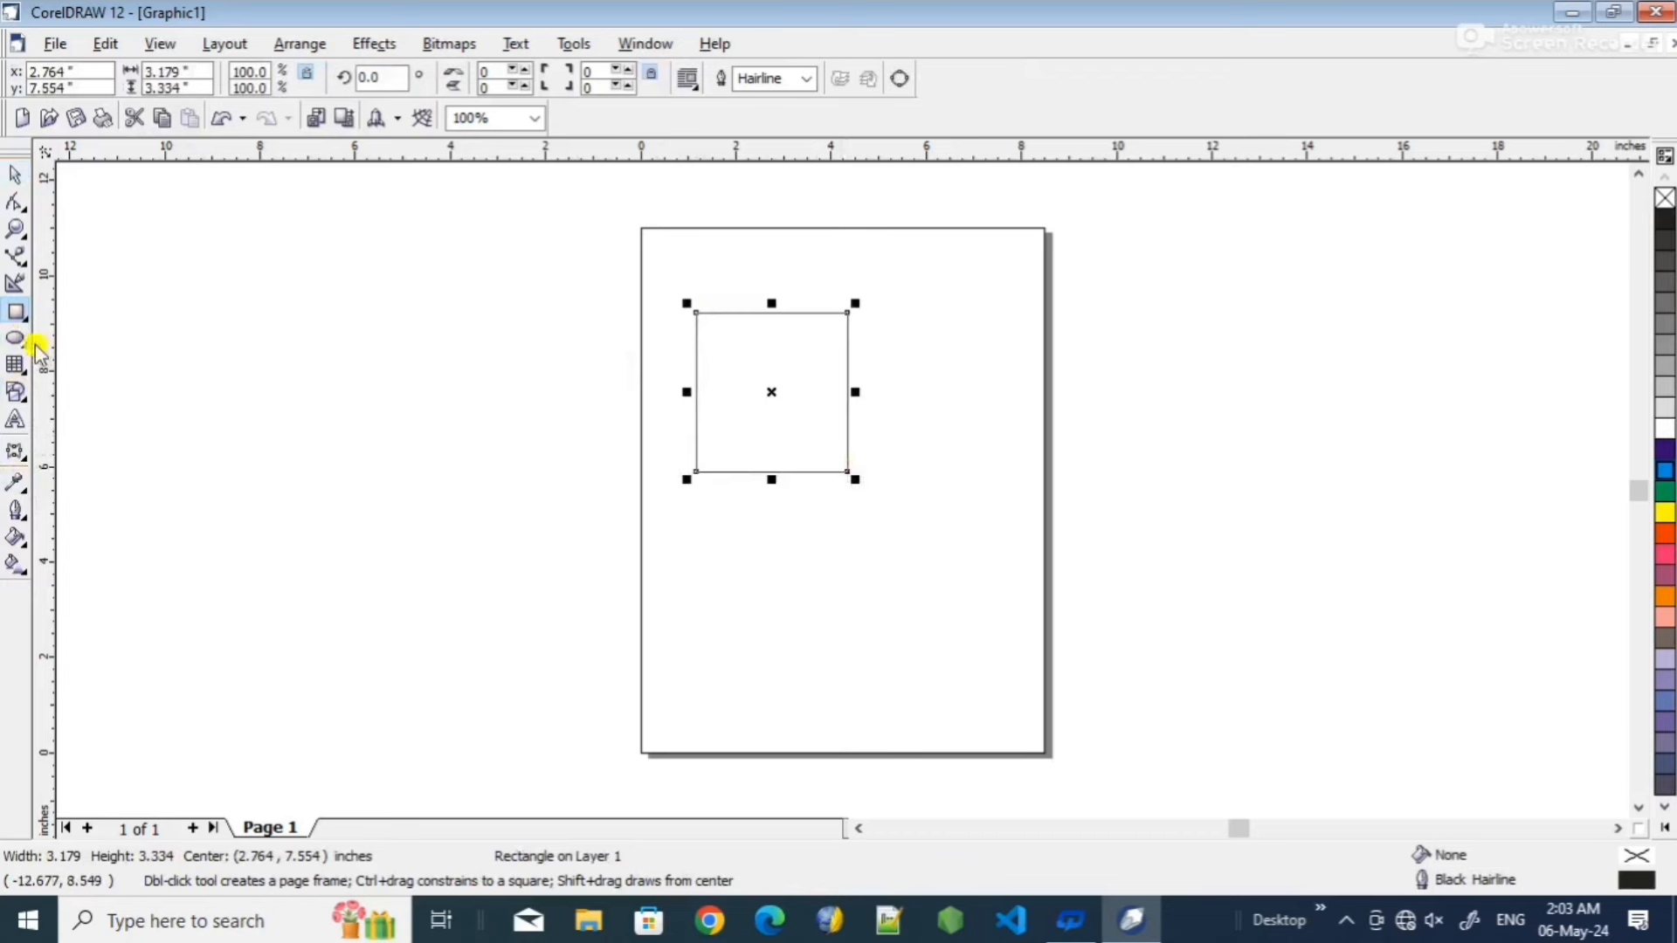
{"action": "left_click", "coordinate": [15, 340]}
{"action": "left_click_drag", "start_coordinate": [155, 297], "coordinate": [326, 449]}
{"action": "left_click", "coordinate": [736, 367]}
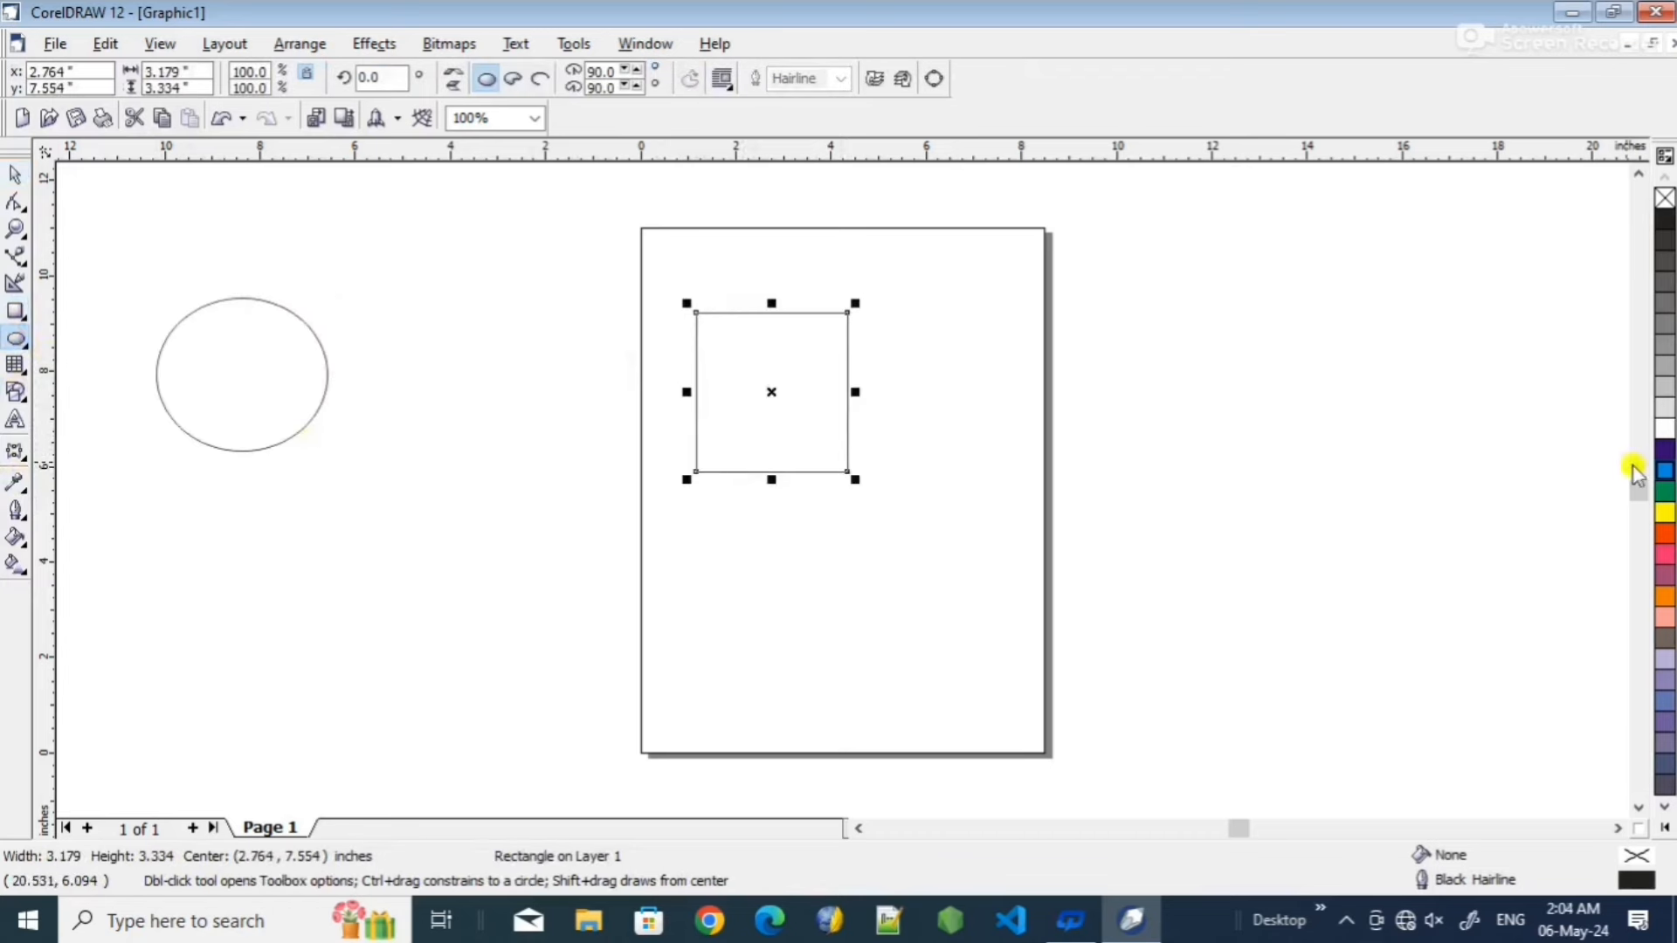
{"action": "left_click", "coordinate": [1665, 535]}
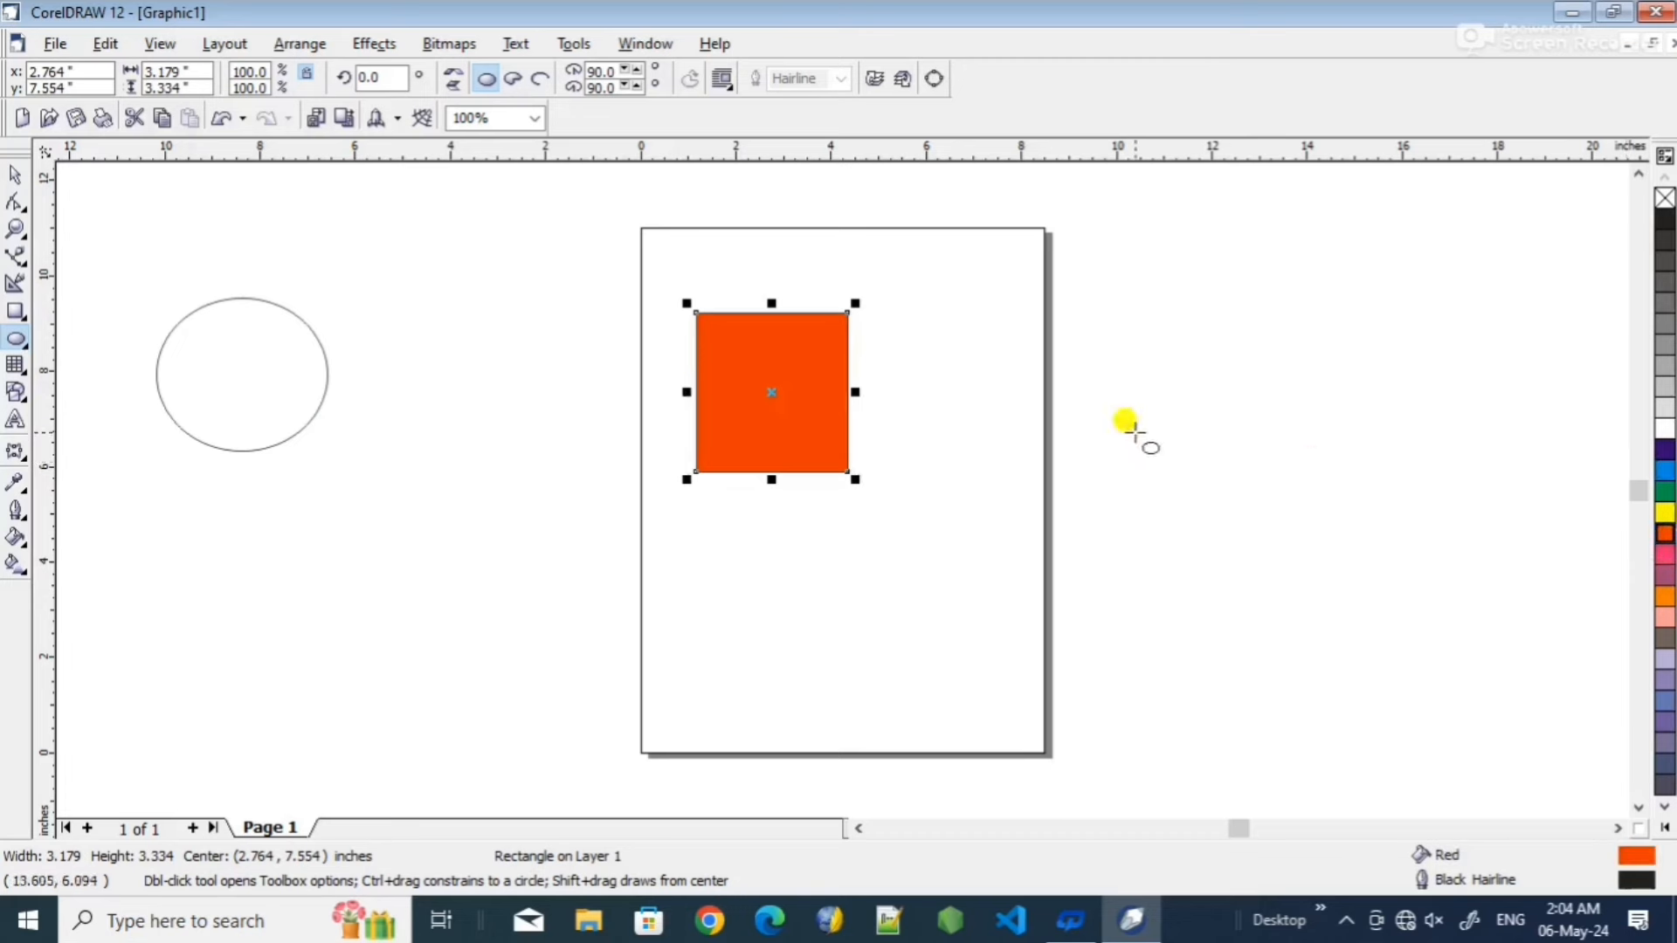
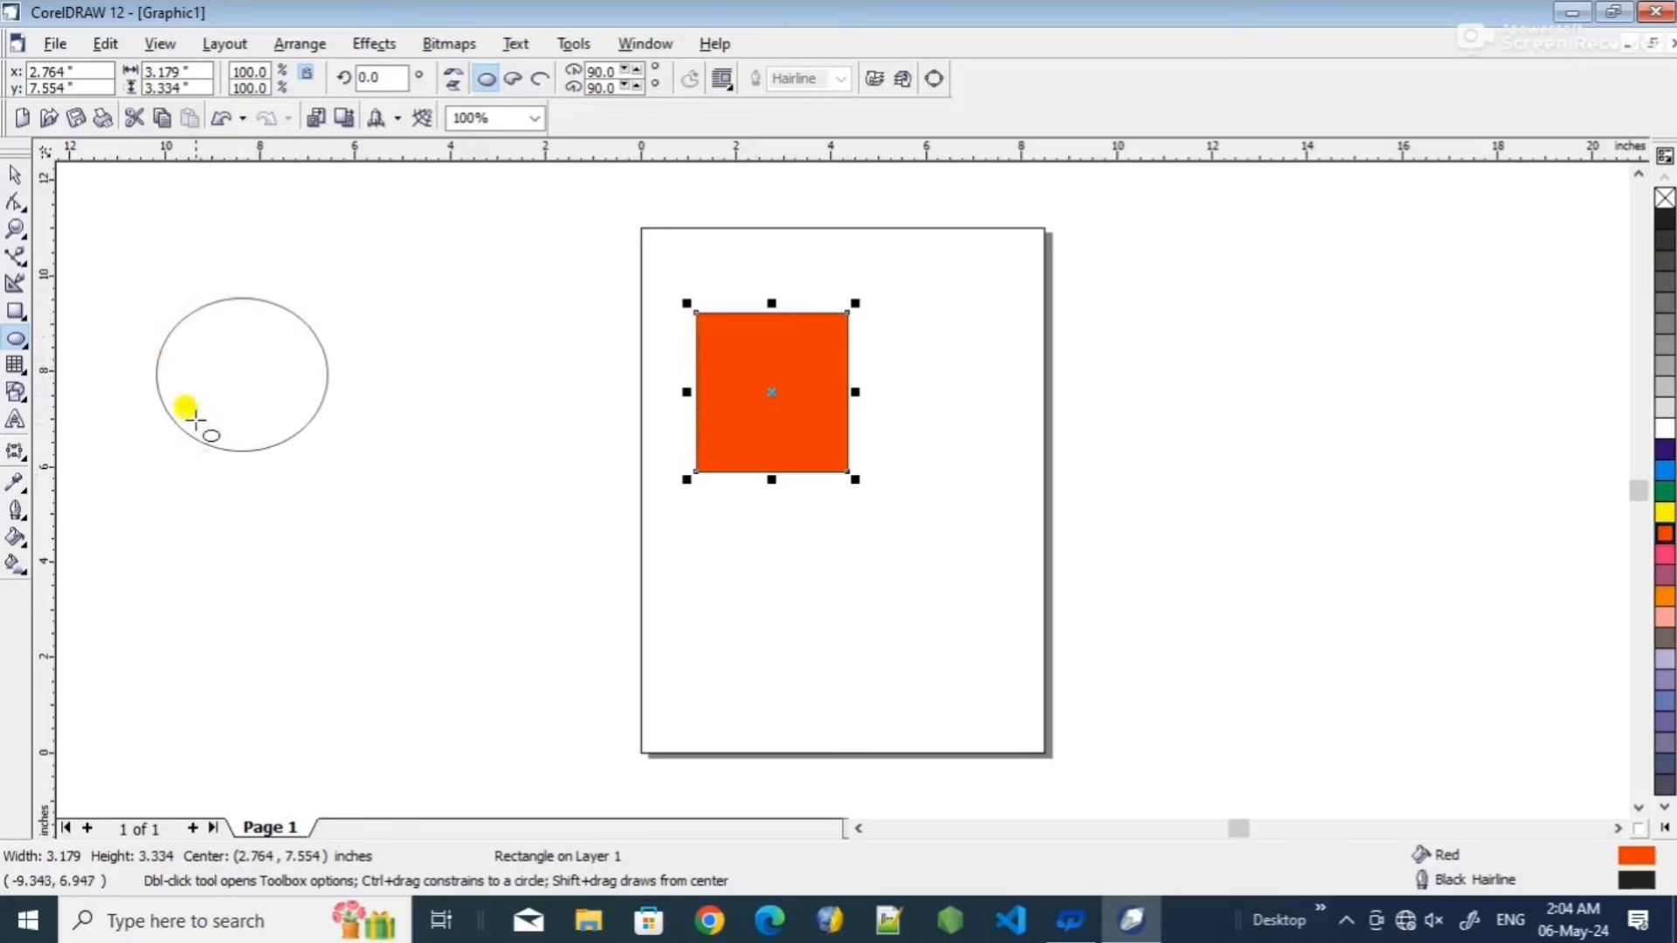
- Copy the rectangle's red fill to the ellipse using the Eyedropper and Paintbucket tools
{"action": "left_click", "coordinate": [14, 486]}
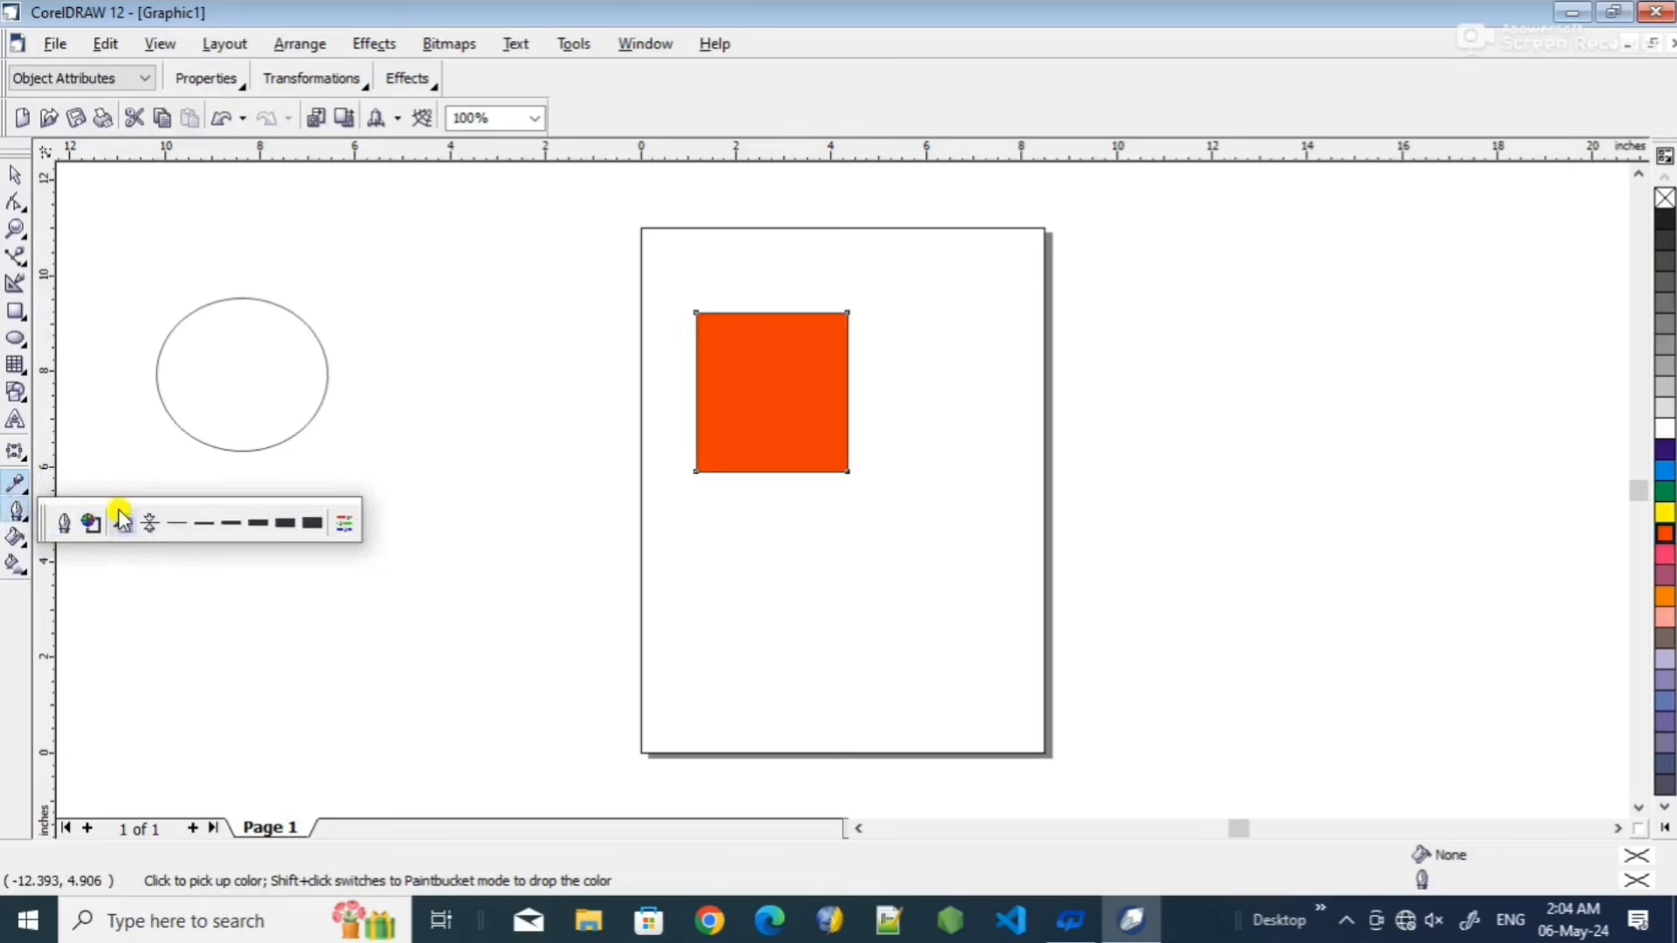
{"action": "left_click", "coordinate": [21, 489]}
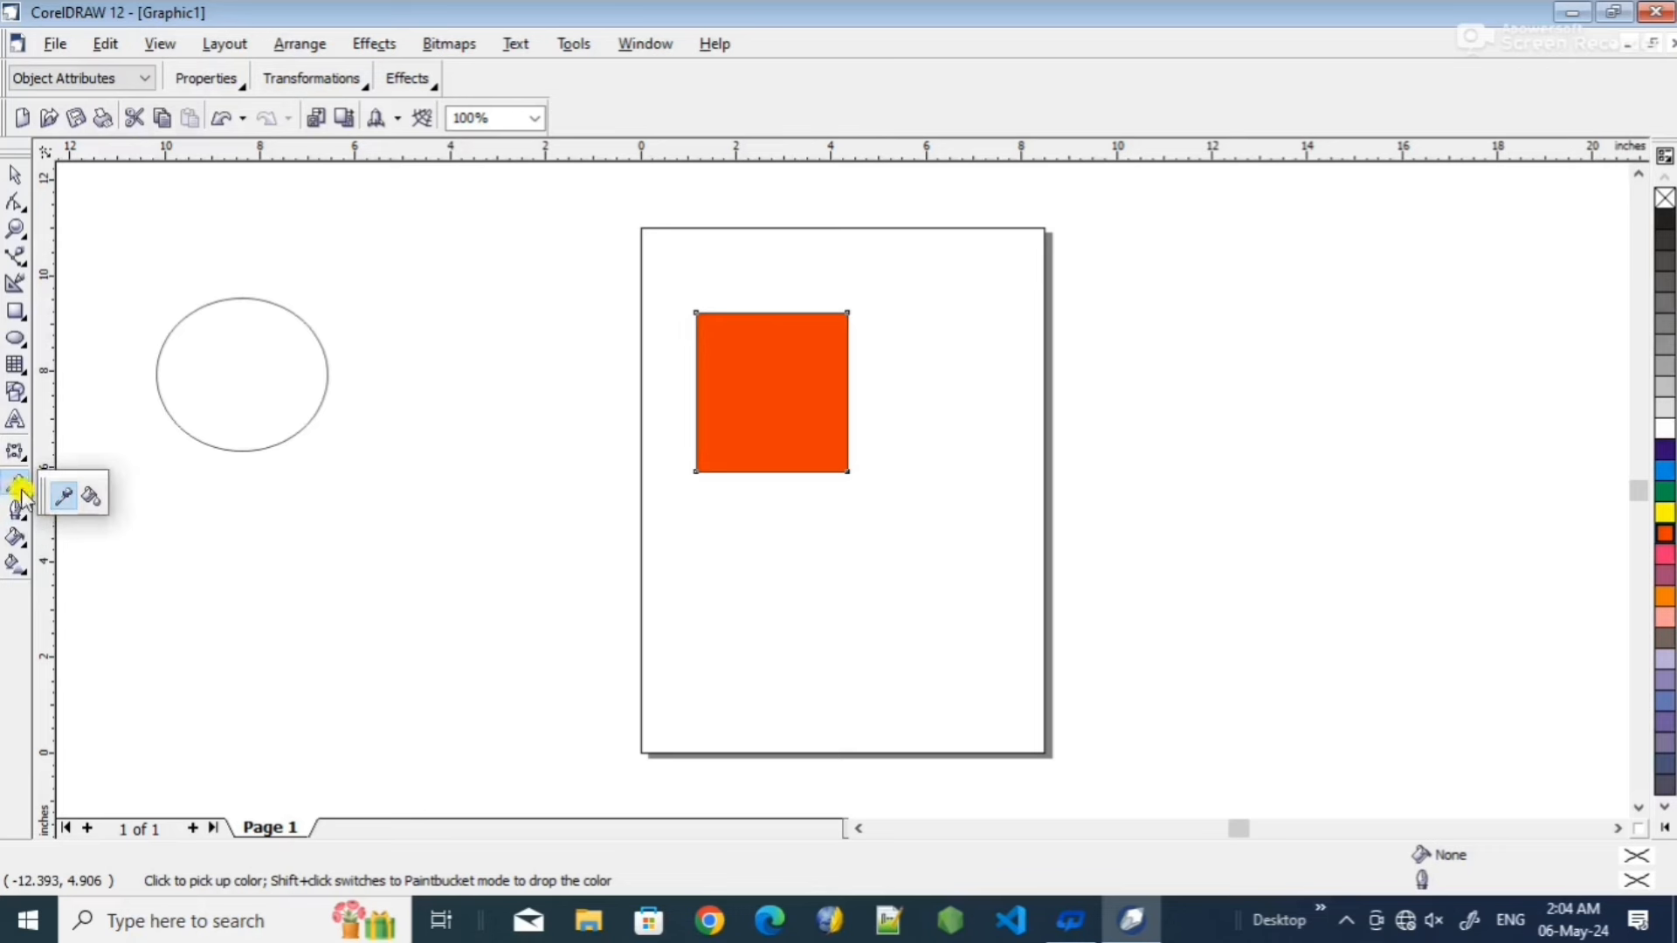
{"action": "left_click", "coordinate": [91, 499]}
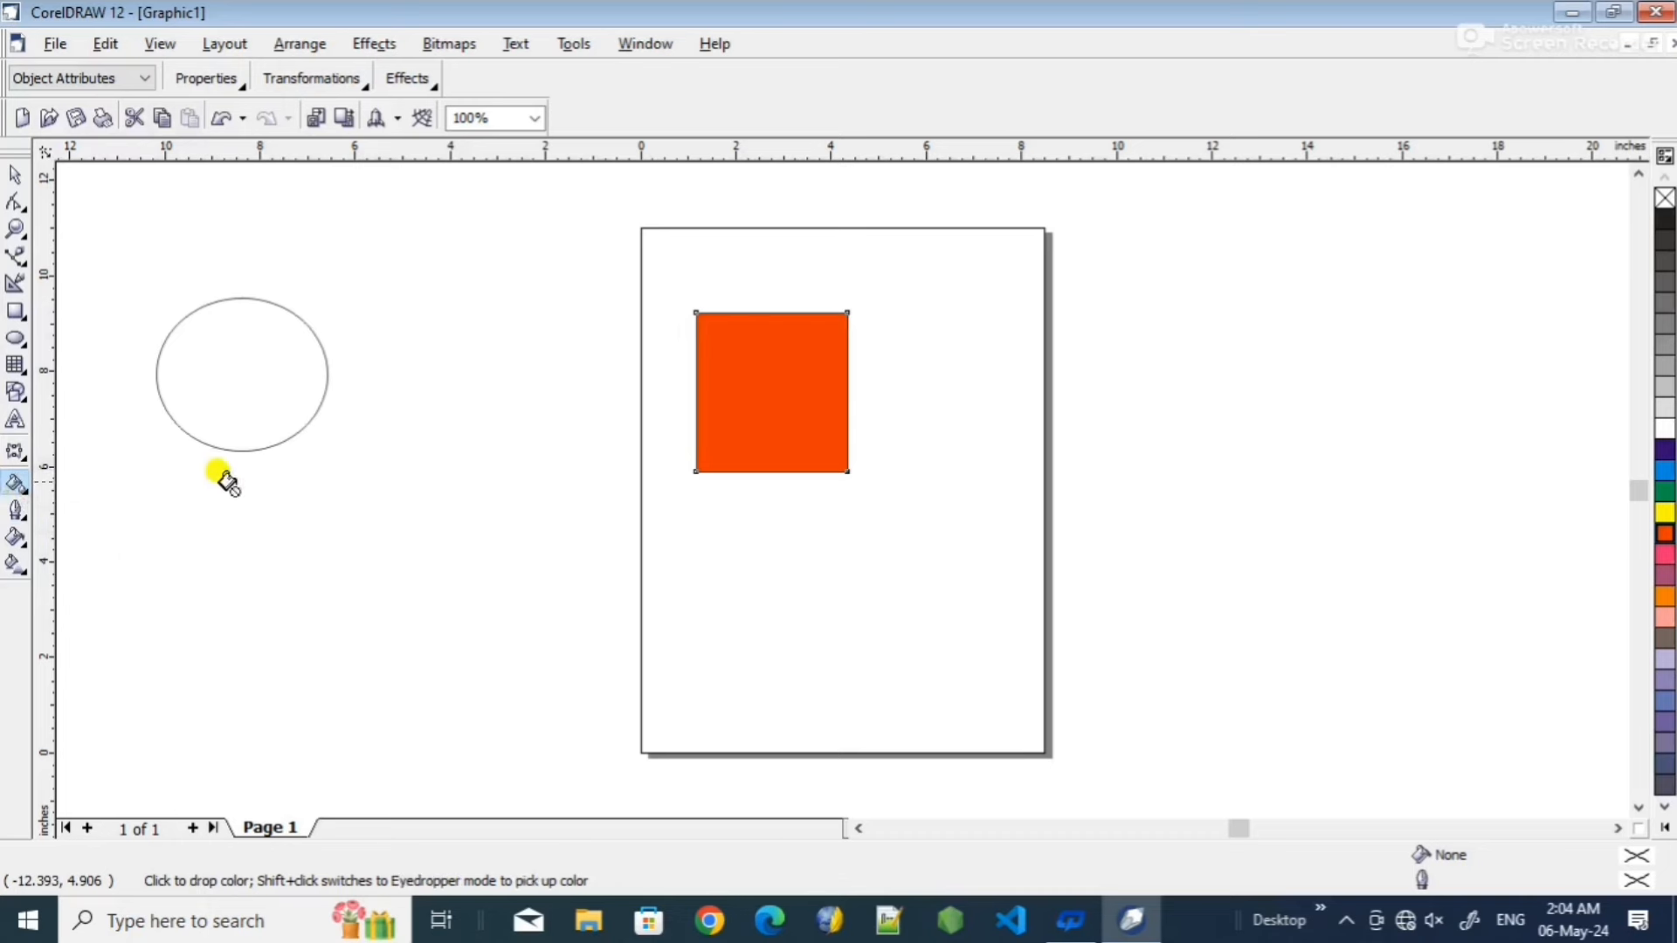
{"action": "left_click", "coordinate": [209, 380]}
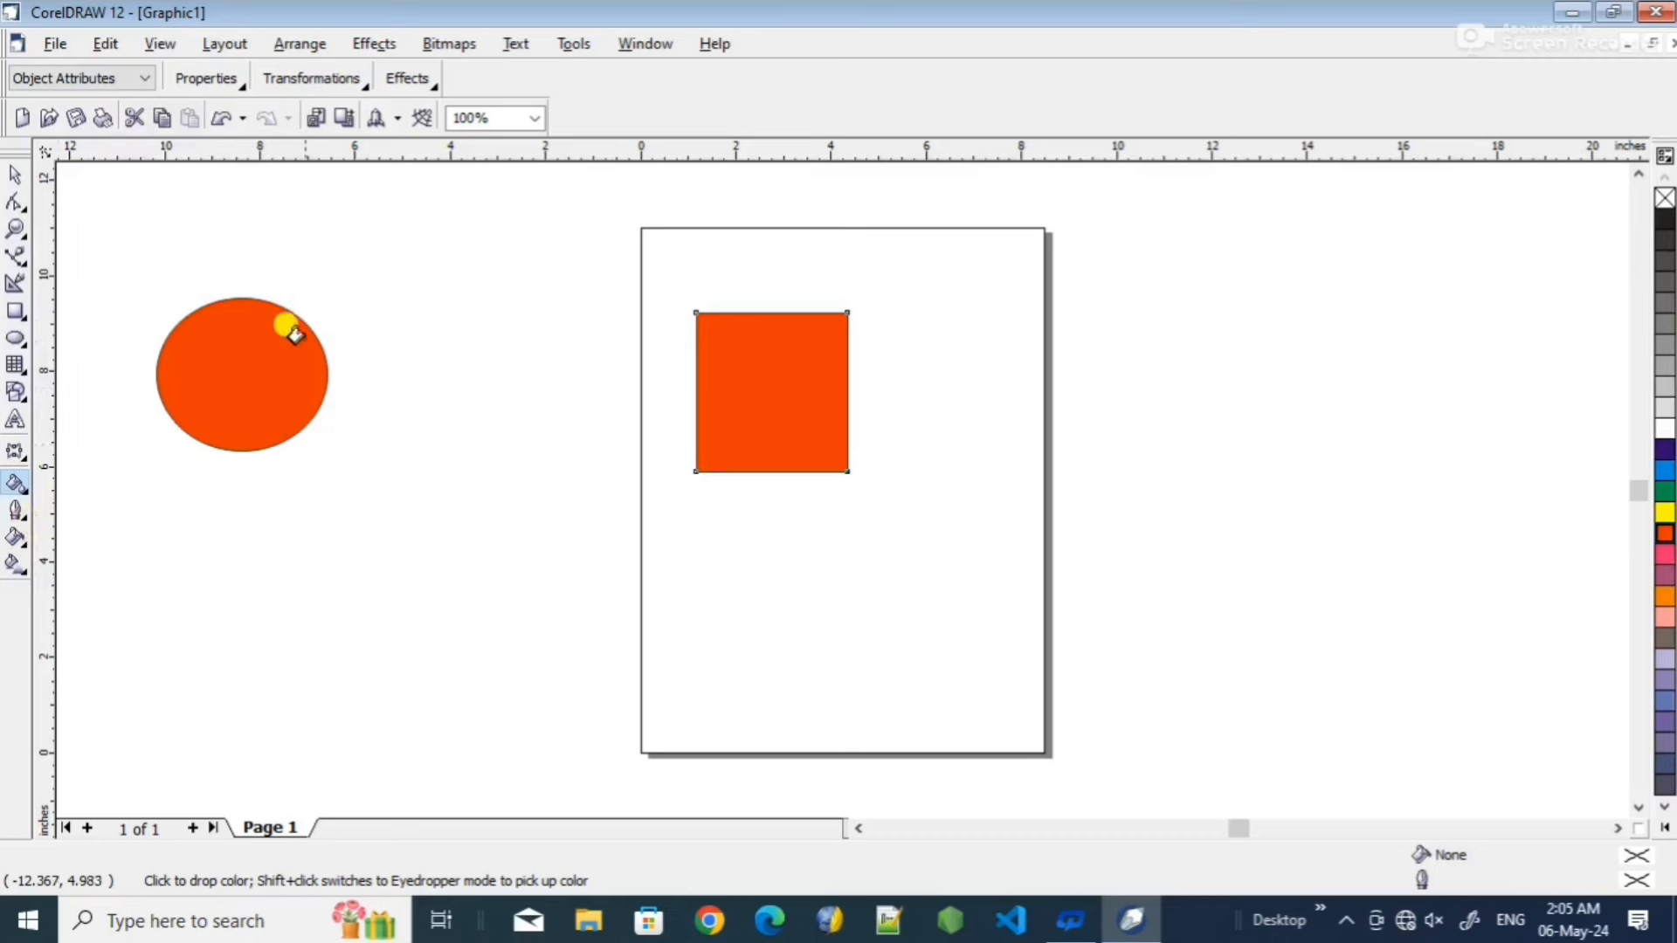
- Give the red rectangle the thickest preset outline, and switch it to the 2 Point Outline (Thin)
{"action": "left_click", "coordinate": [23, 517]}
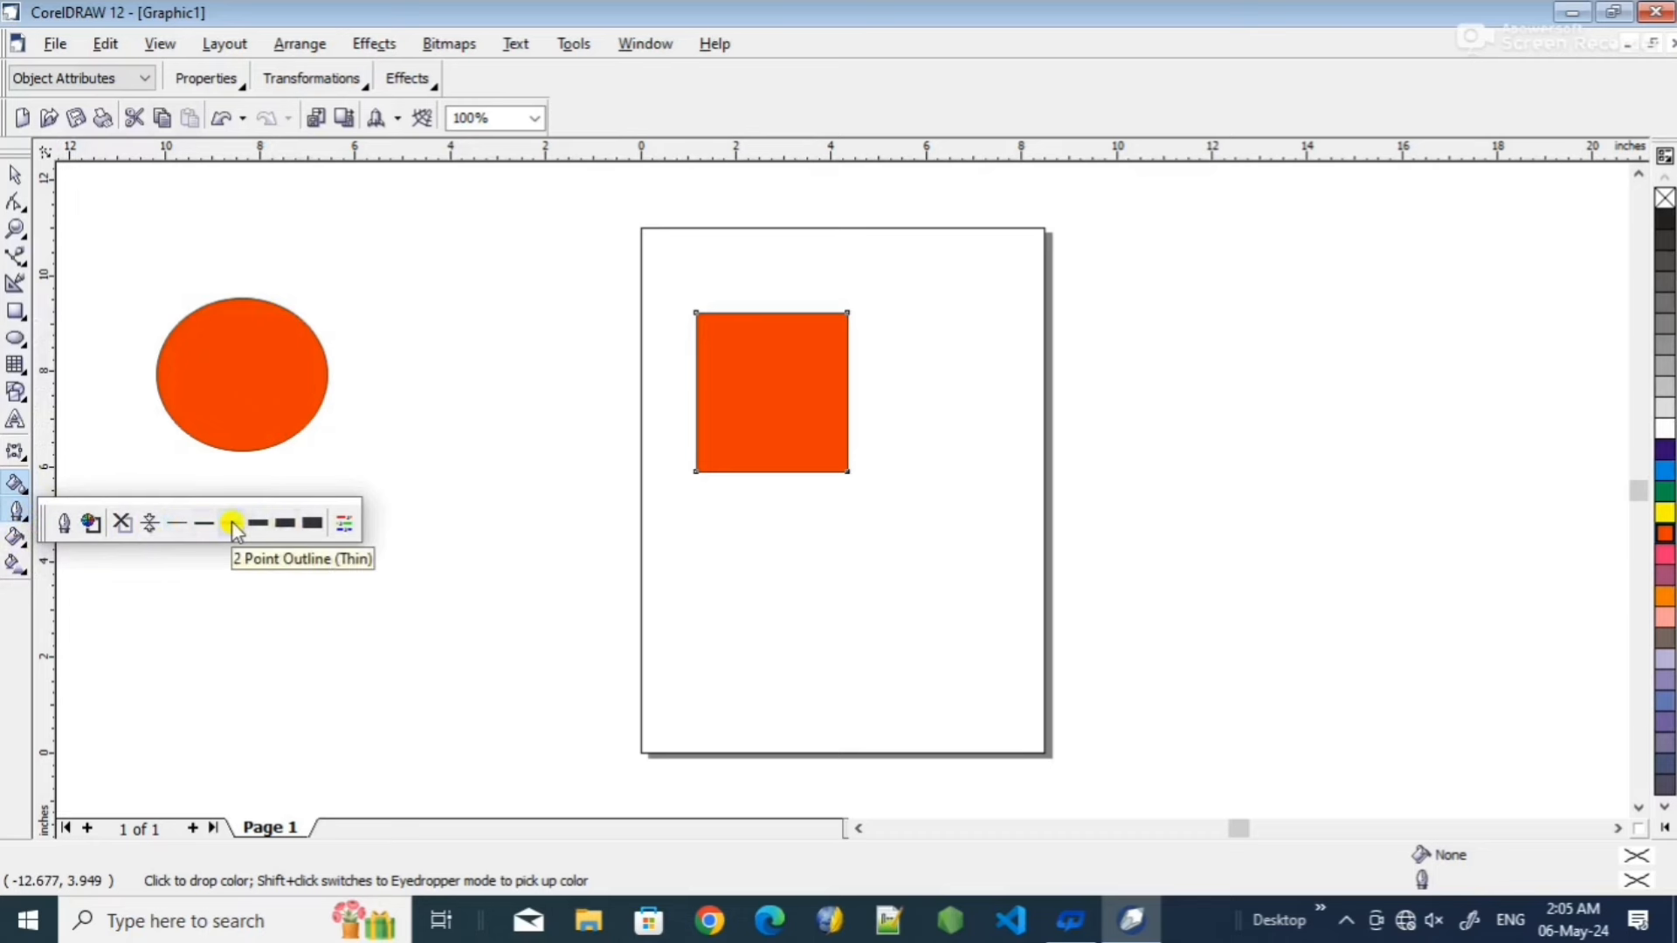
{"action": "left_click", "coordinate": [310, 524]}
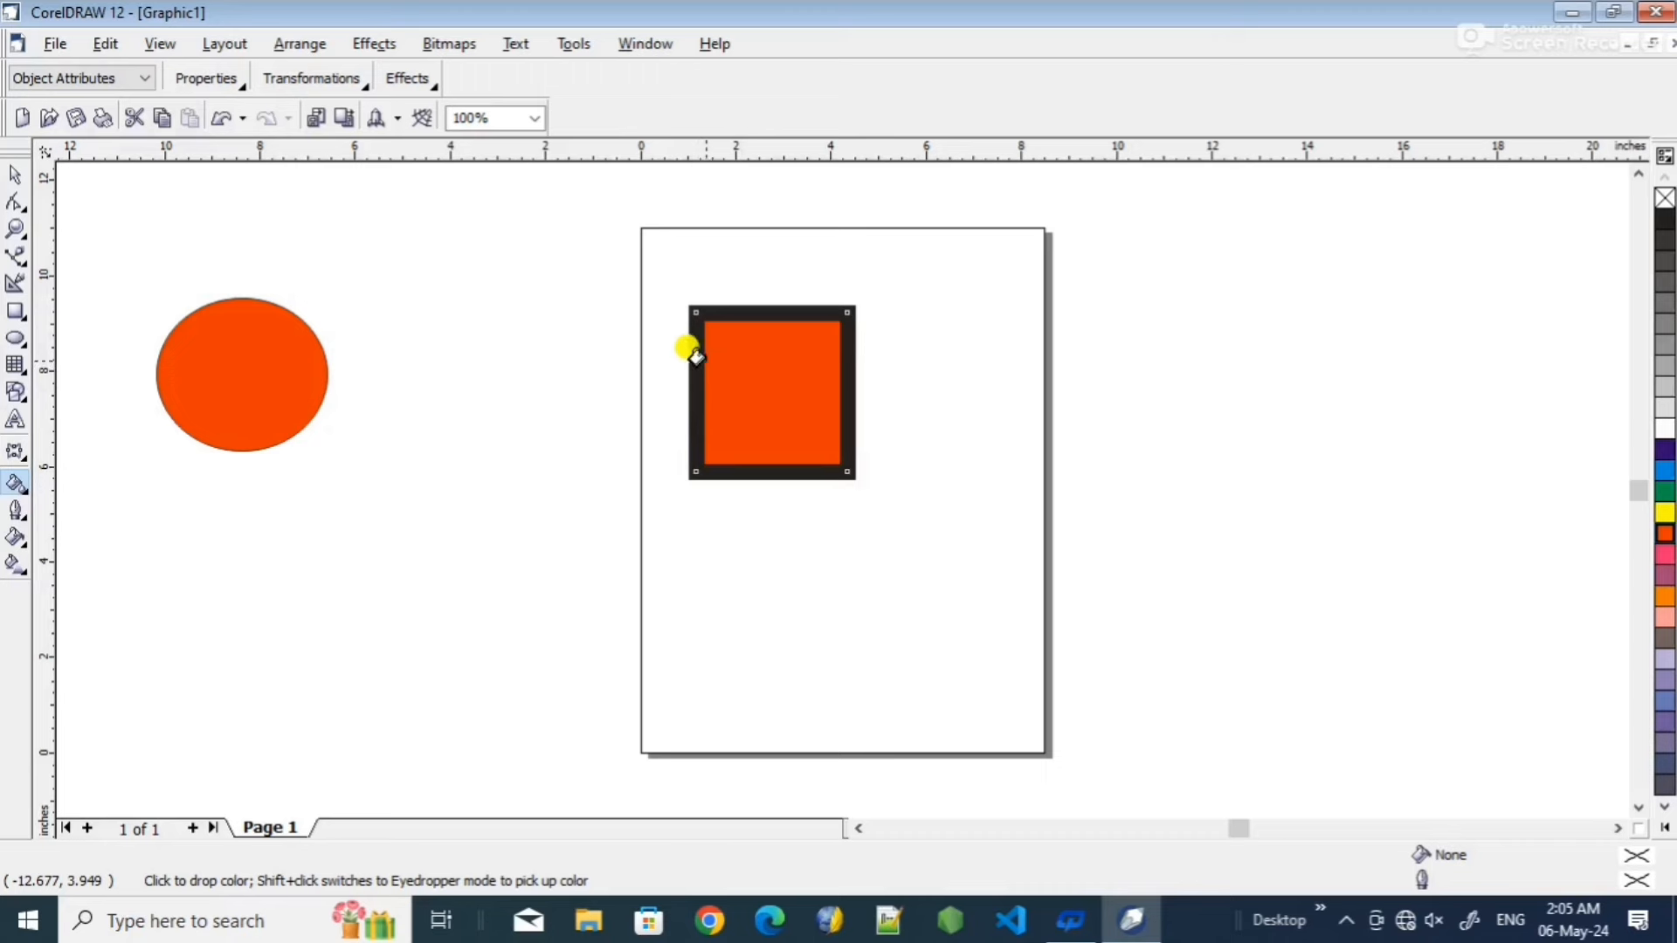
{"action": "left_click", "coordinate": [20, 517]}
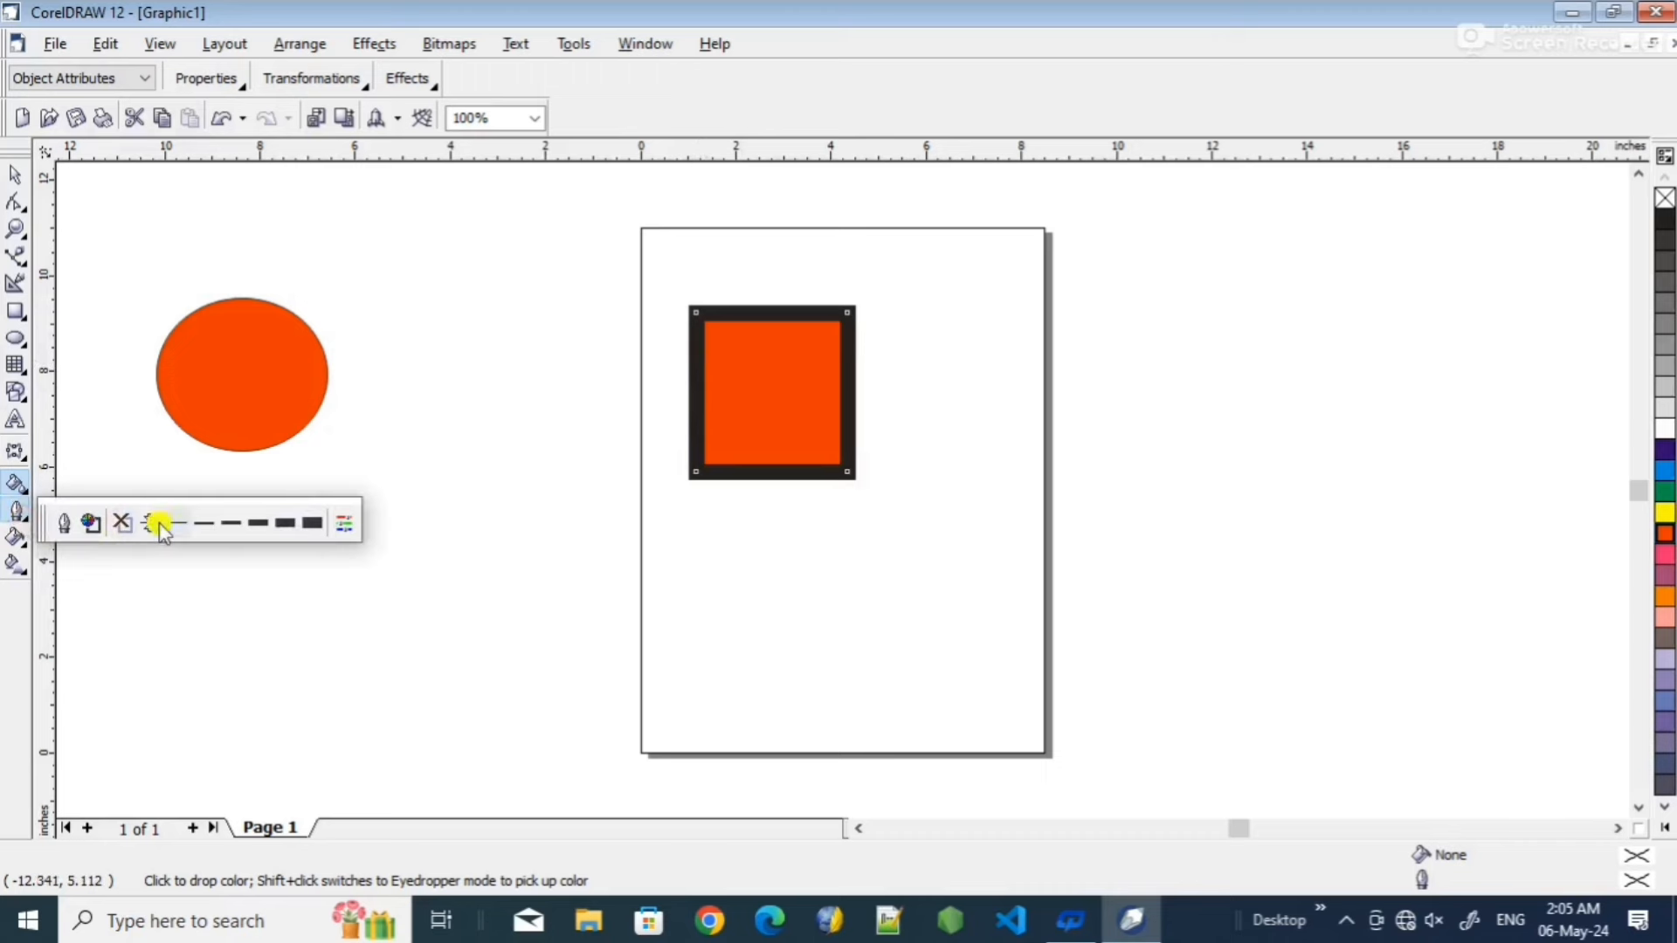
{"action": "left_click", "coordinate": [230, 524]}
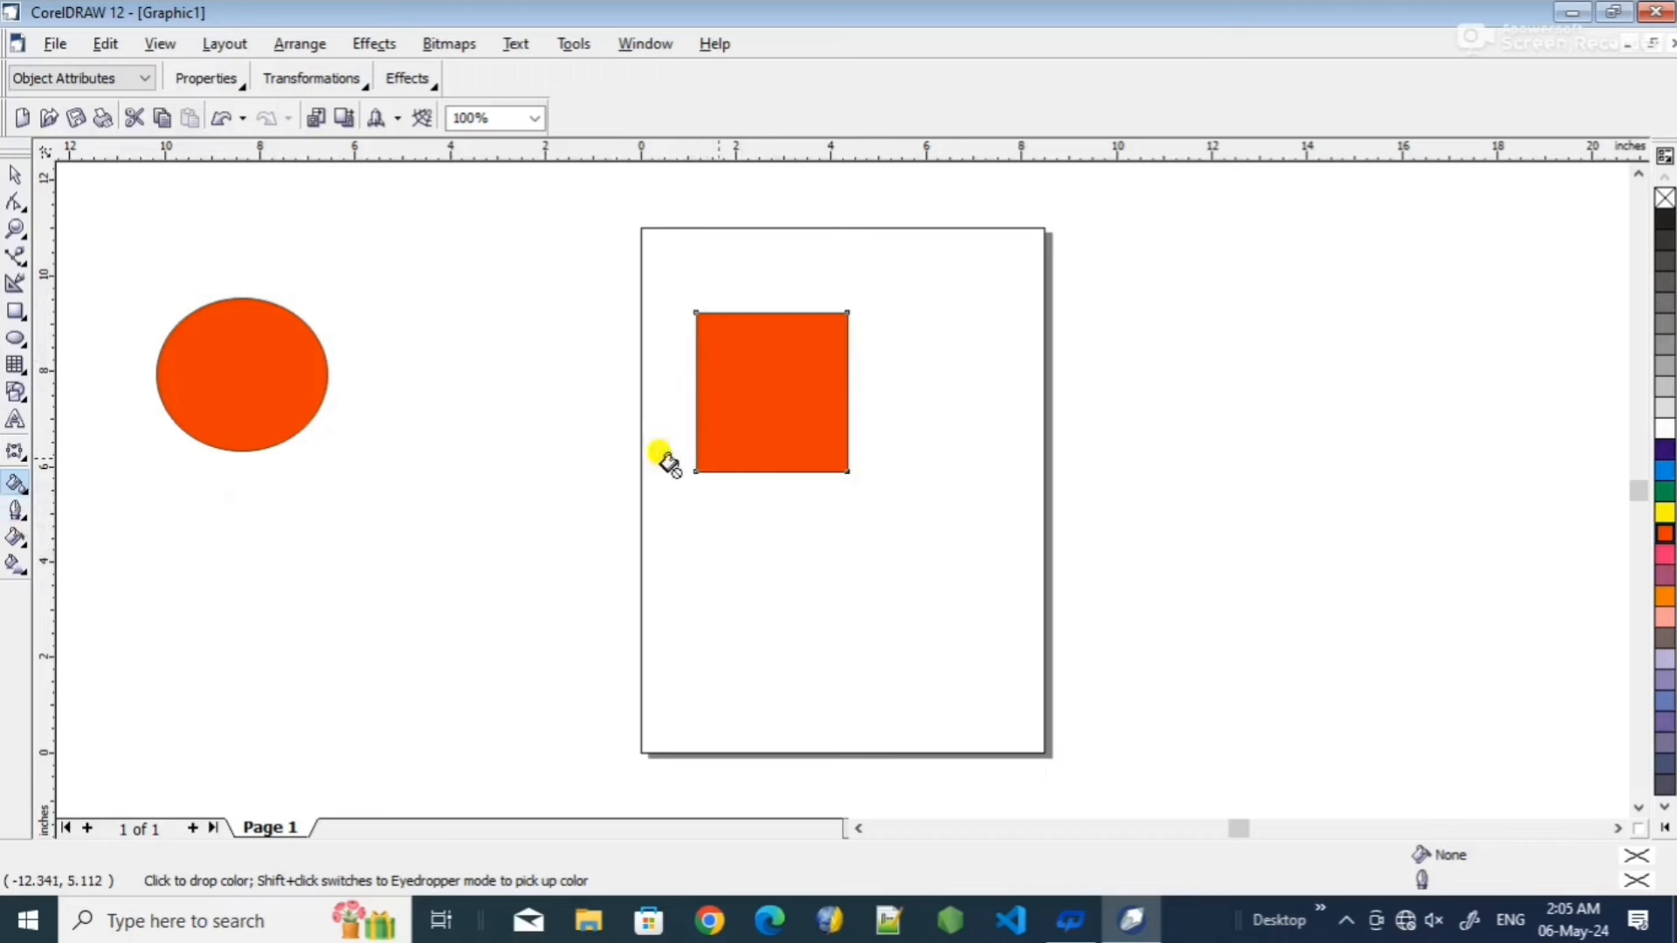
- Give the red rectangle a 16-point preset outline and set its outline color to near-black, C 83, M 74, Y 75, K 84
{"action": "left_click", "coordinate": [18, 513]}
{"action": "left_click", "coordinate": [279, 522]}
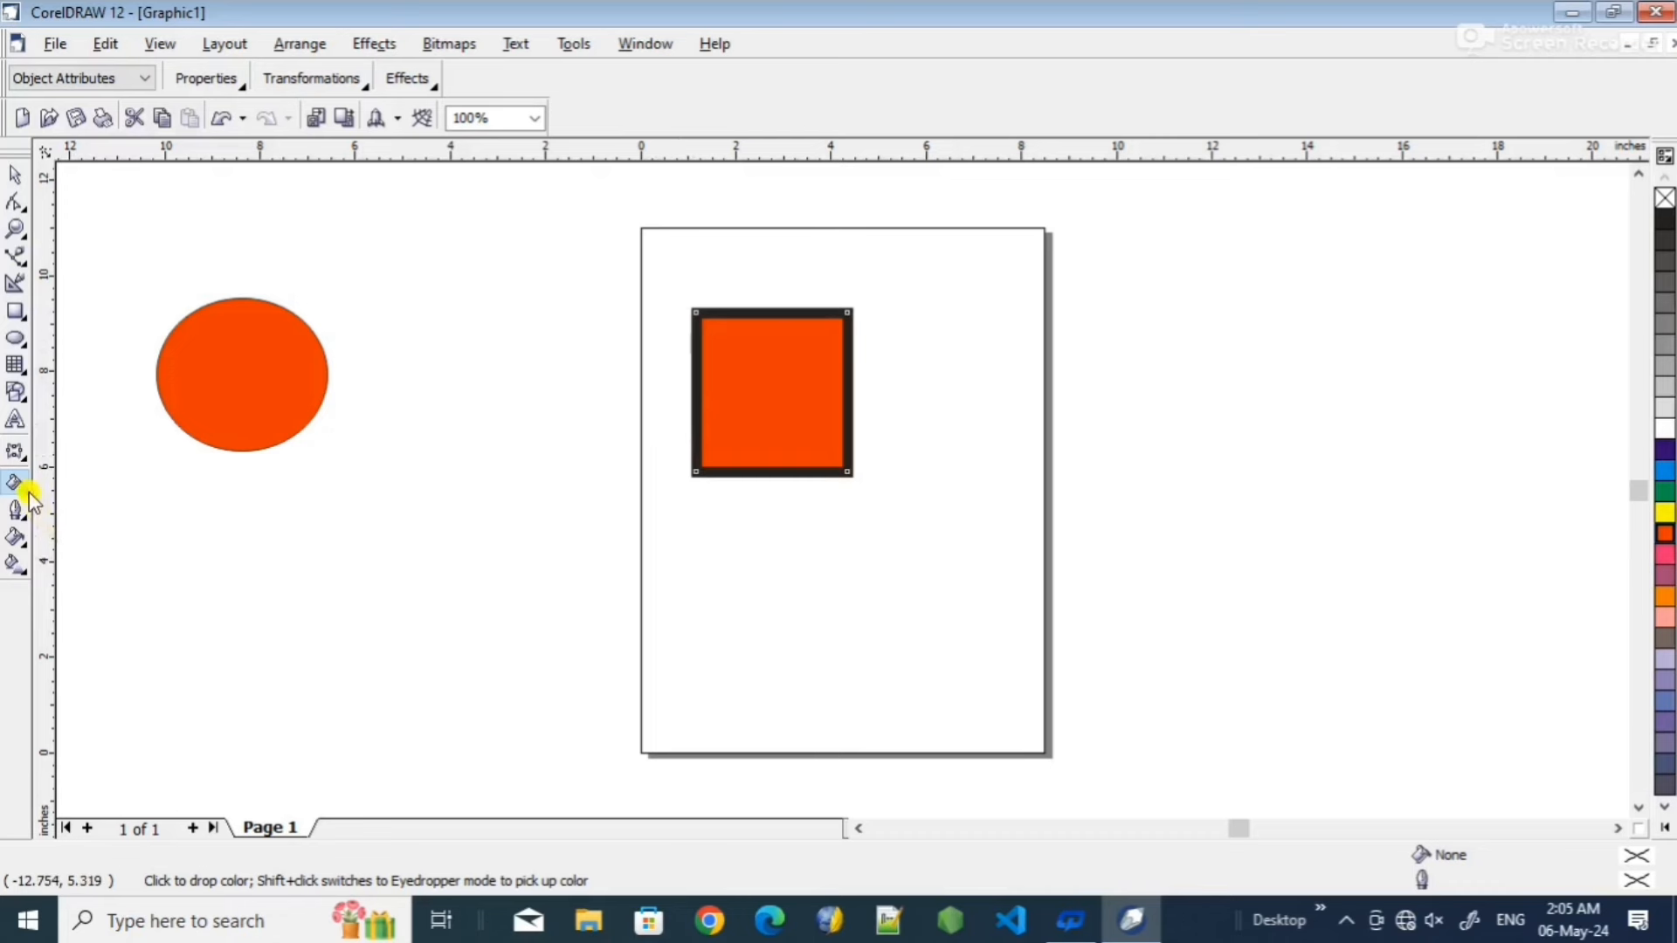
{"action": "left_click", "coordinate": [18, 513]}
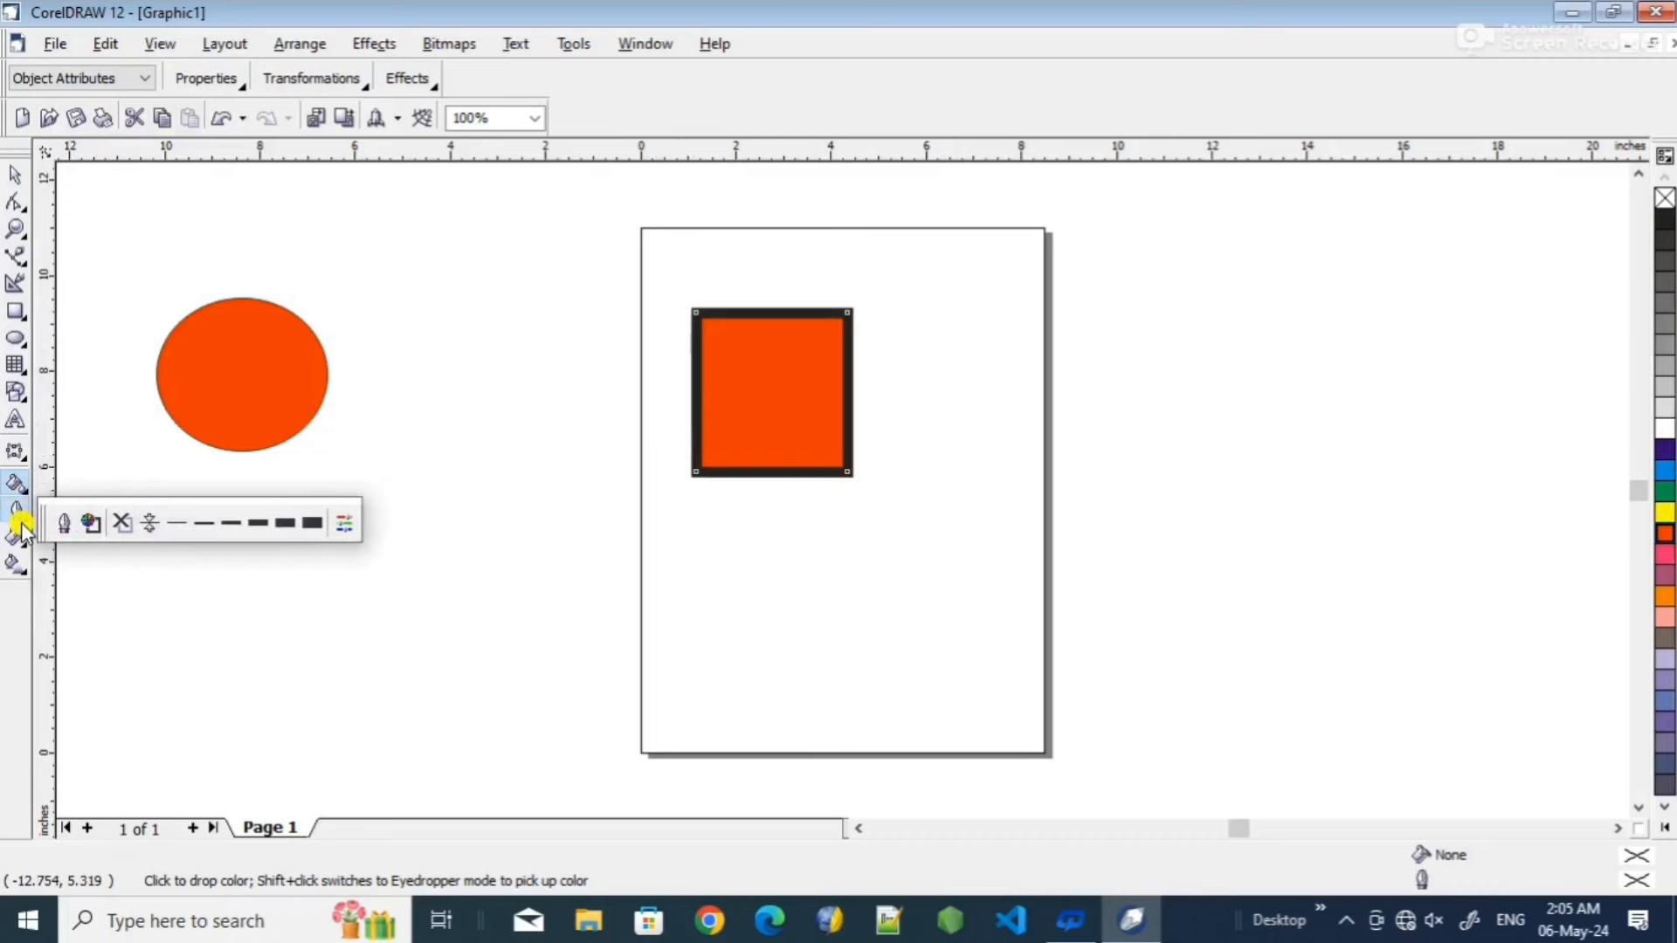
{"action": "left_click", "coordinate": [94, 523]}
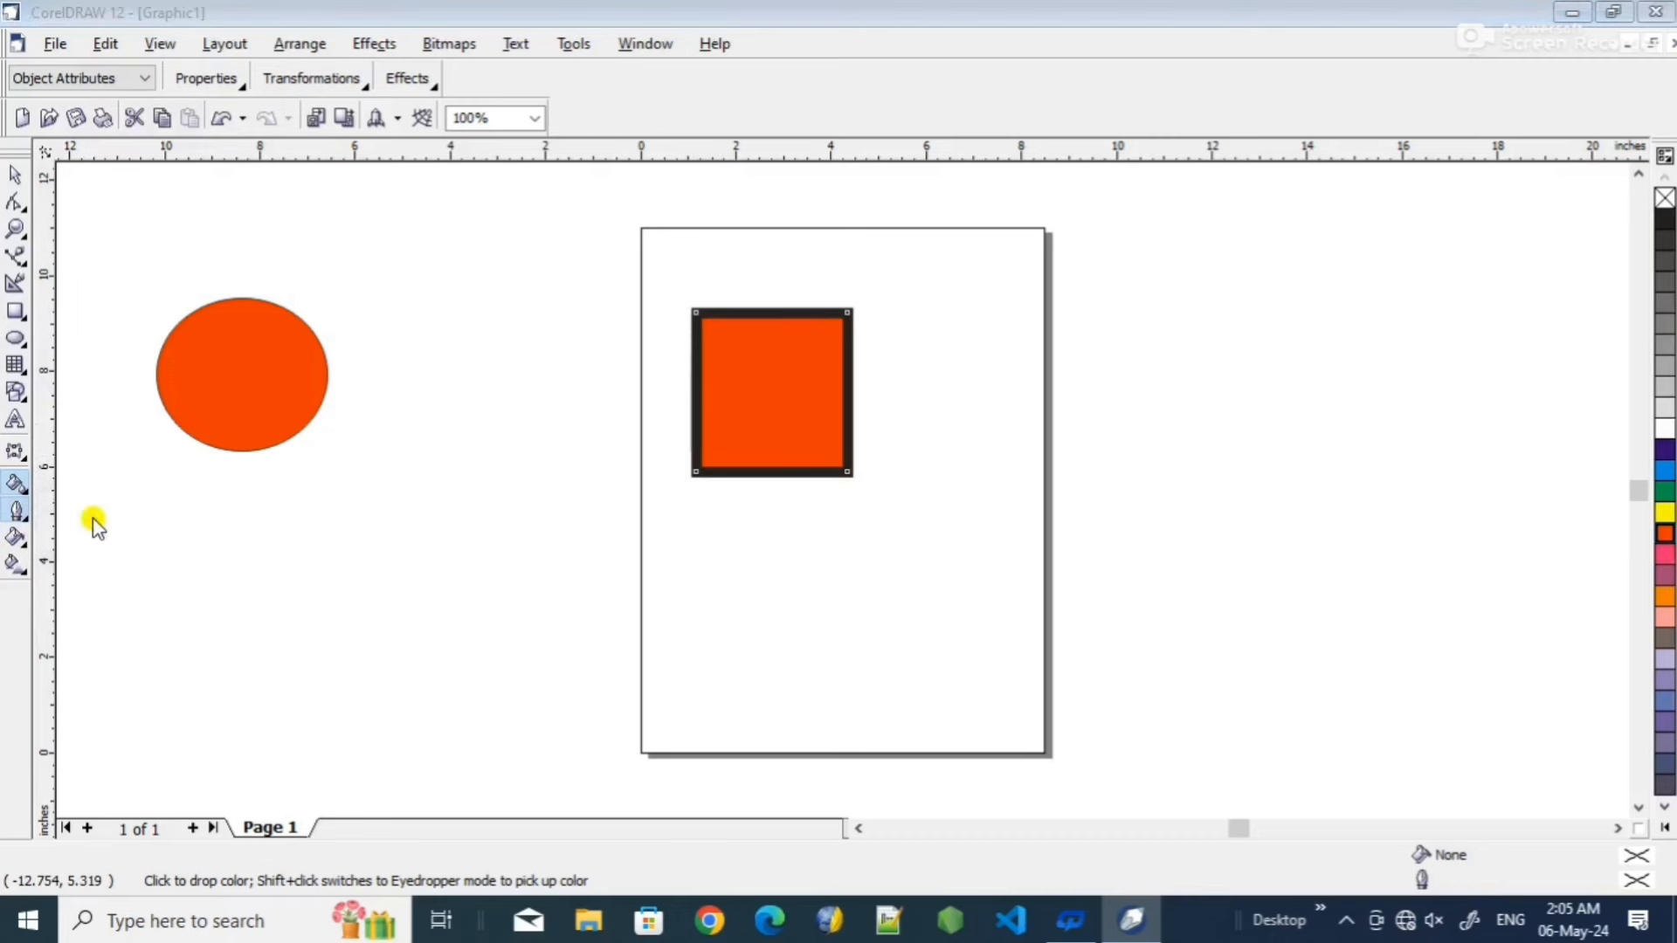
{"action": "mouse_move", "coordinate": [799, 358]}
{"action": "left_mouse_down"}
{"action": "mouse_move", "coordinate": [834, 459]}
{"action": "mouse_move", "coordinate": [800, 558]}
{"action": "left_mouse_up"}
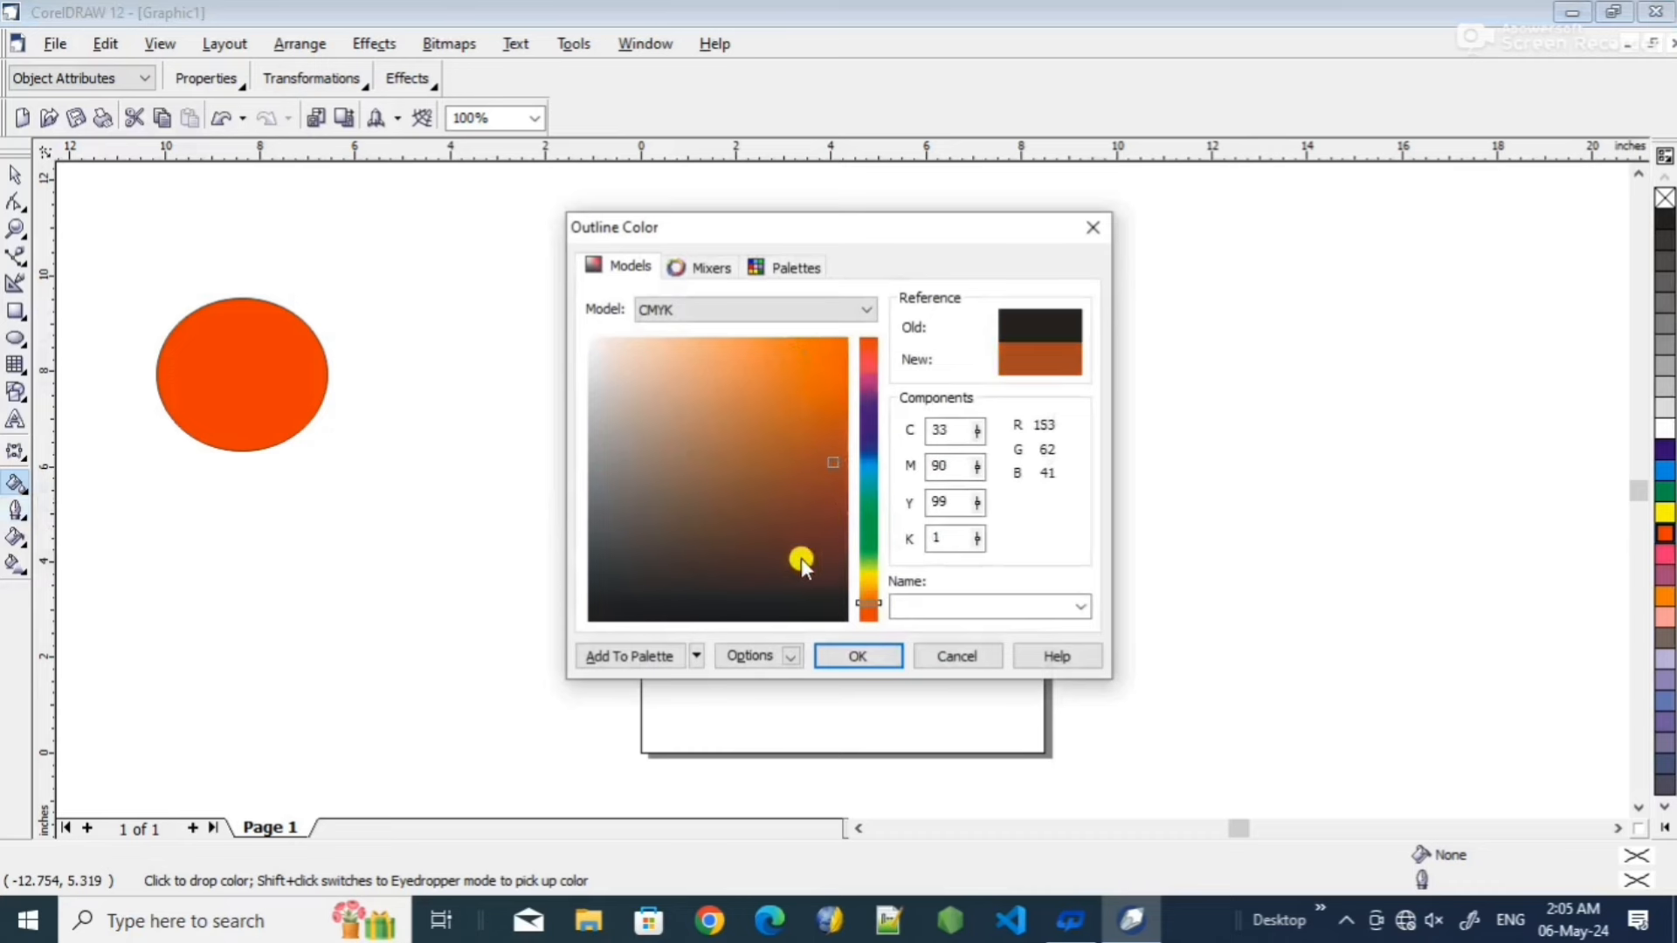
{"action": "left_click", "coordinate": [837, 610]}
{"action": "left_click", "coordinate": [846, 656]}
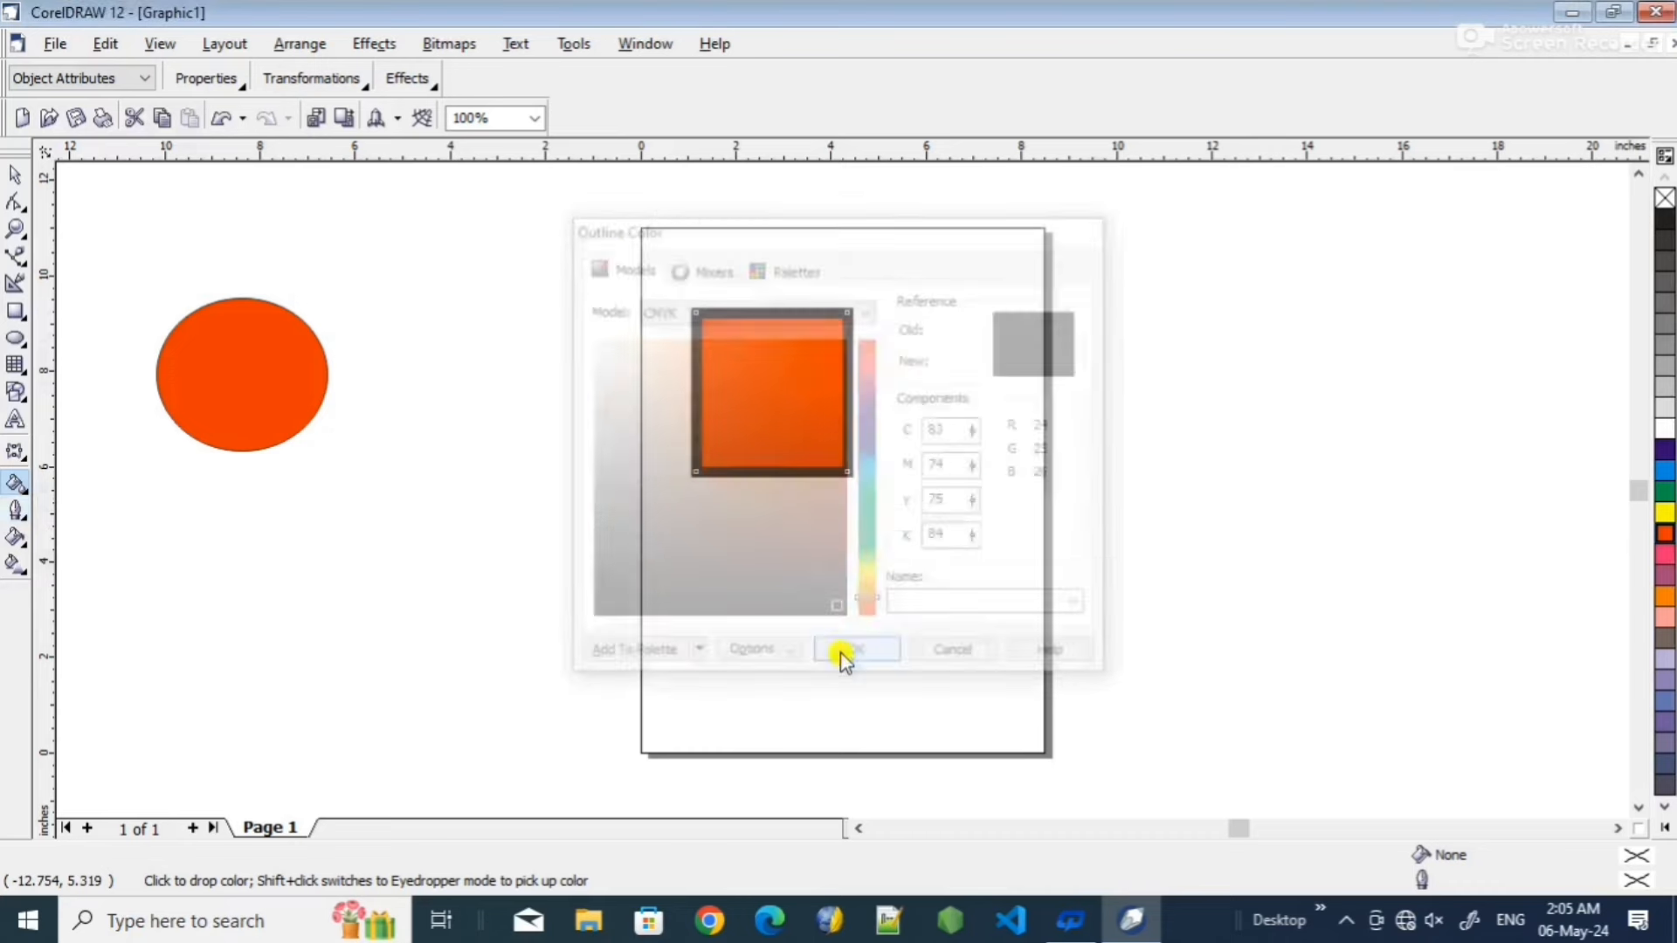
- Recolor the rectangle's outline blue in the Outline Color dialog, using C 93, M 35, Y 0, K 0
{"action": "left_click", "coordinate": [23, 535]}
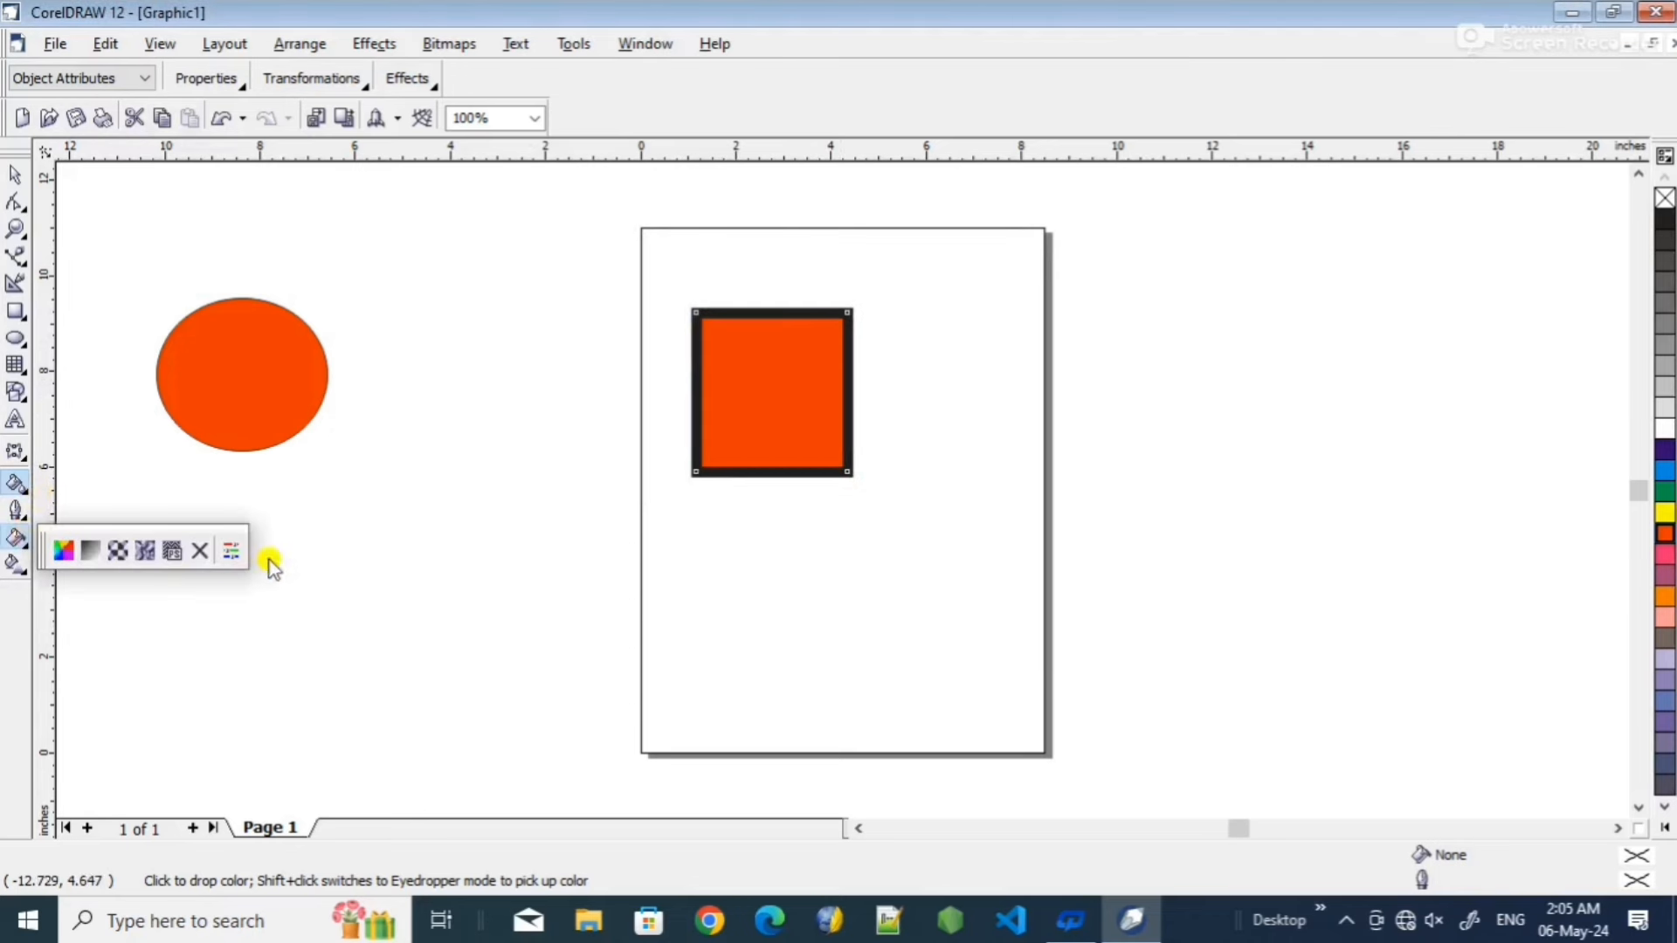
{"action": "left_click", "coordinate": [18, 513]}
{"action": "left_click", "coordinate": [92, 522]}
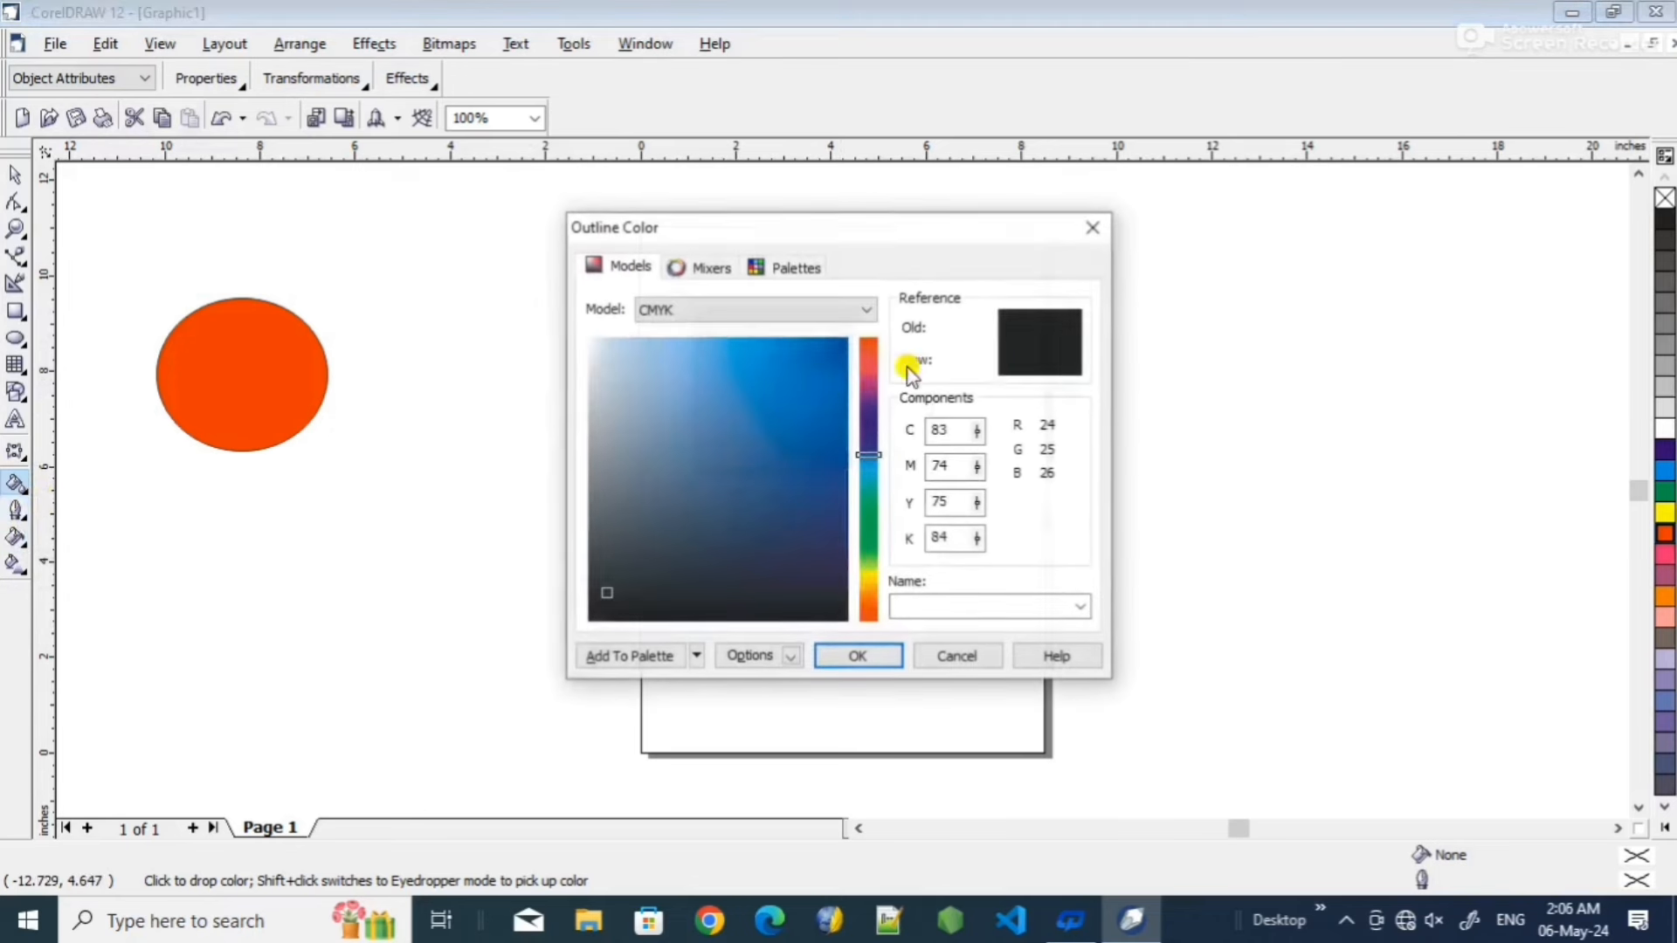
{"action": "left_click", "coordinate": [810, 351]}
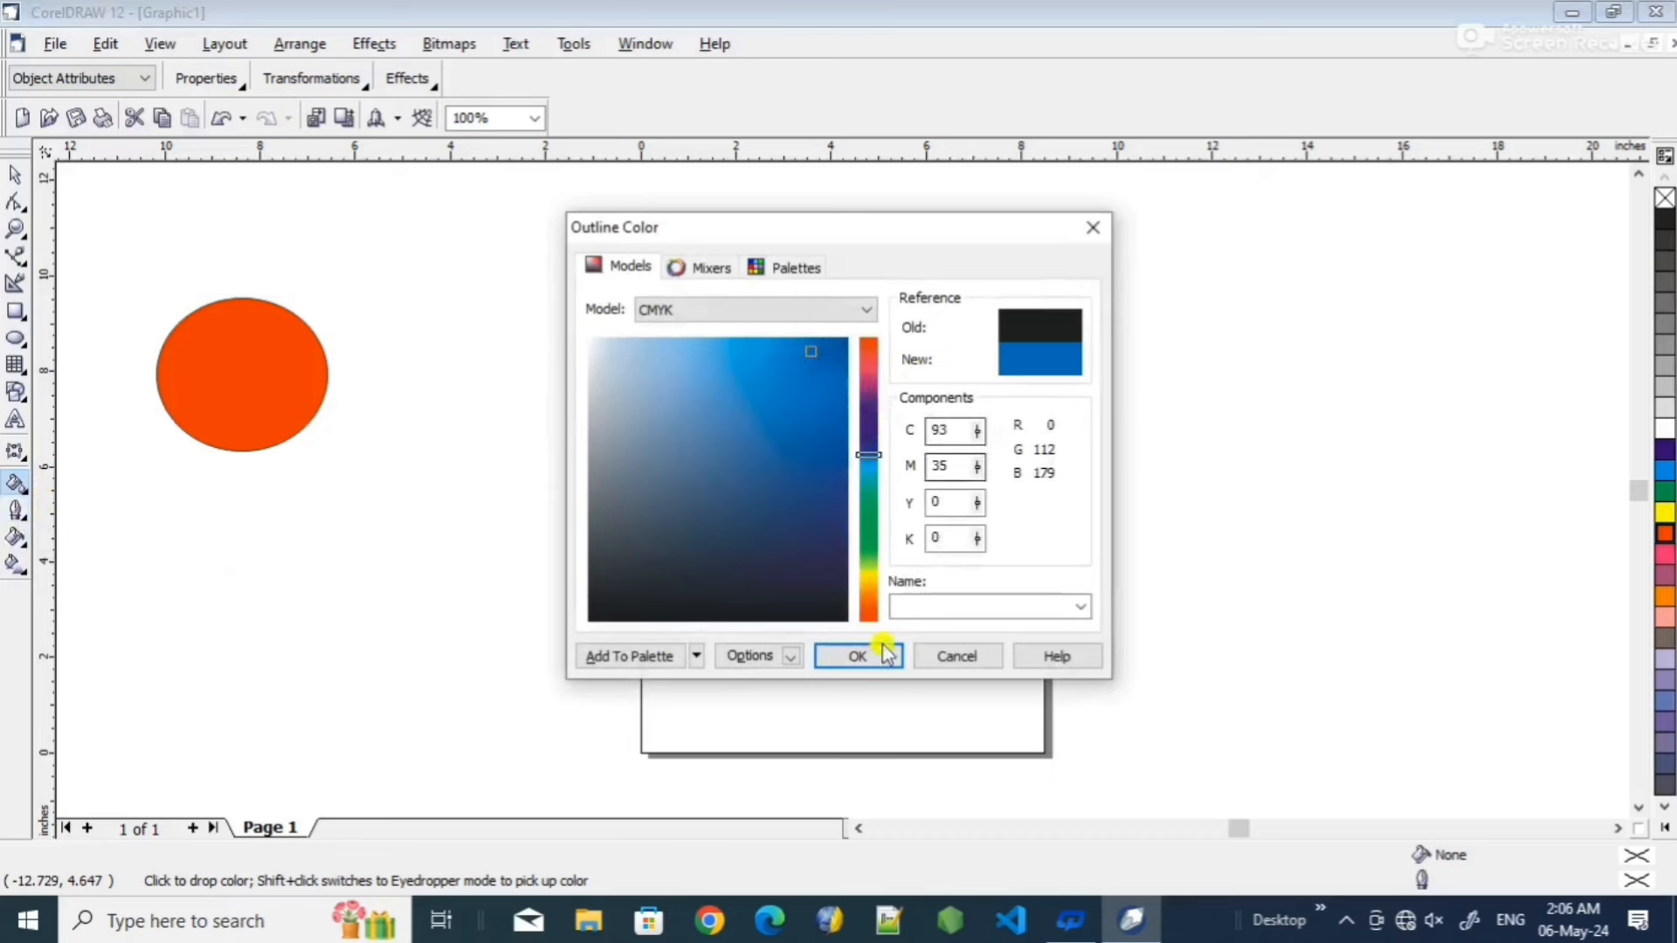
{"action": "left_click", "coordinate": [854, 655]}
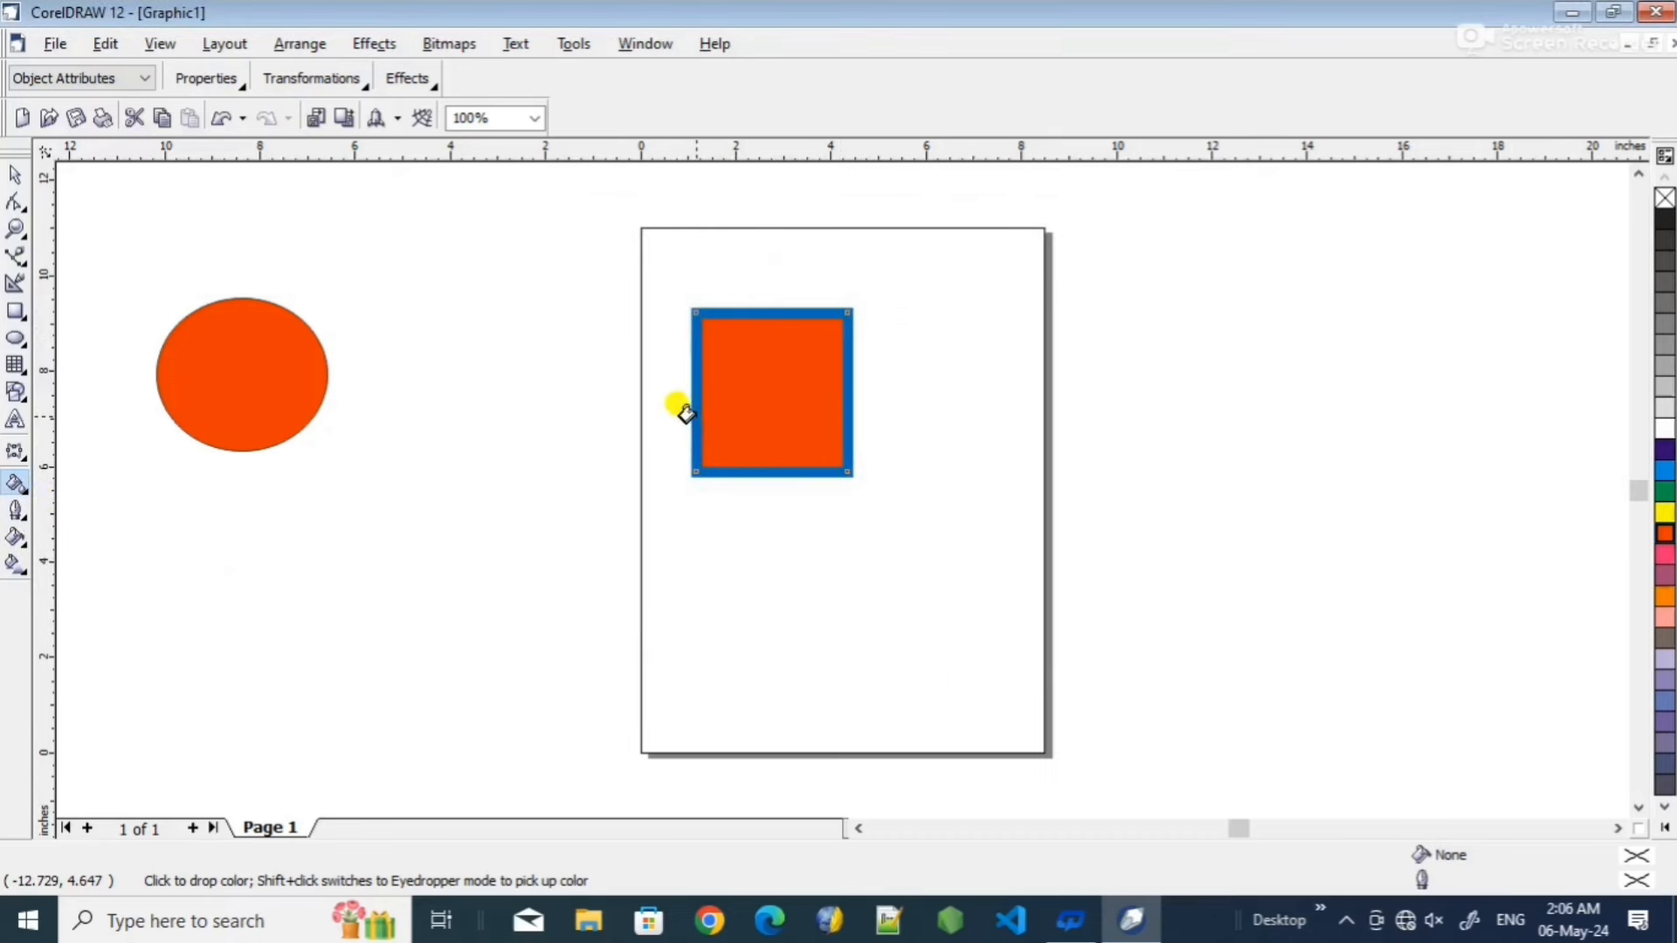
- Set the rectangle's outline pen to pink with a 24.0 pt width, and change the rectangle's fill to blue
{"action": "left_click", "coordinate": [22, 520]}
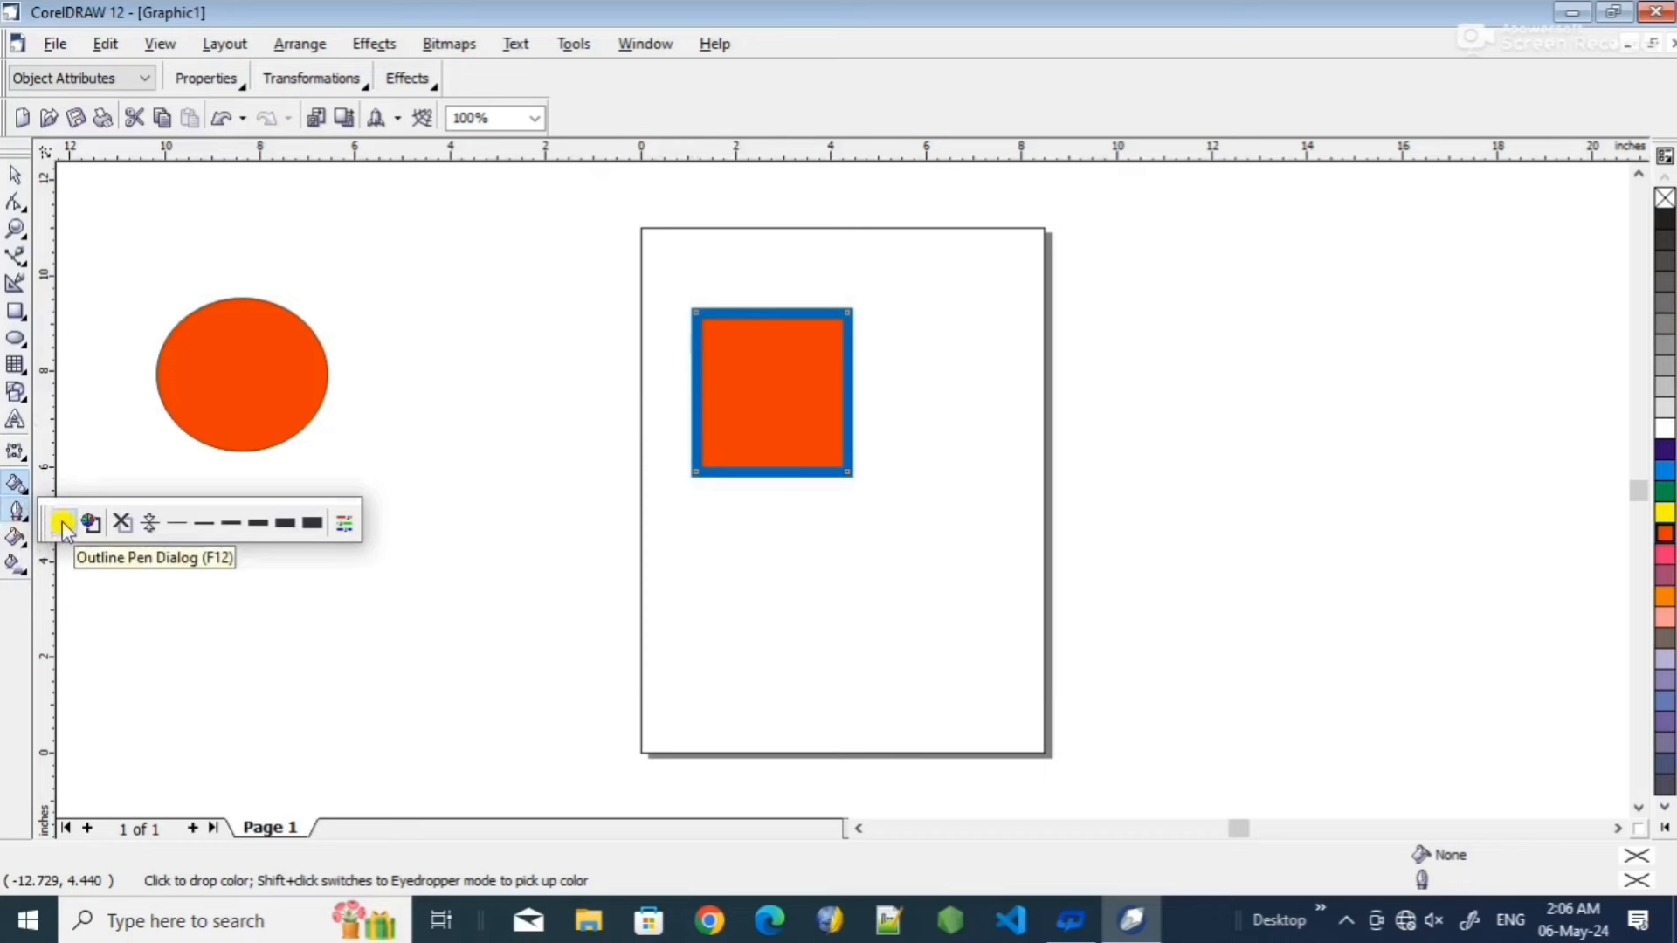
{"action": "left_click", "coordinate": [61, 522]}
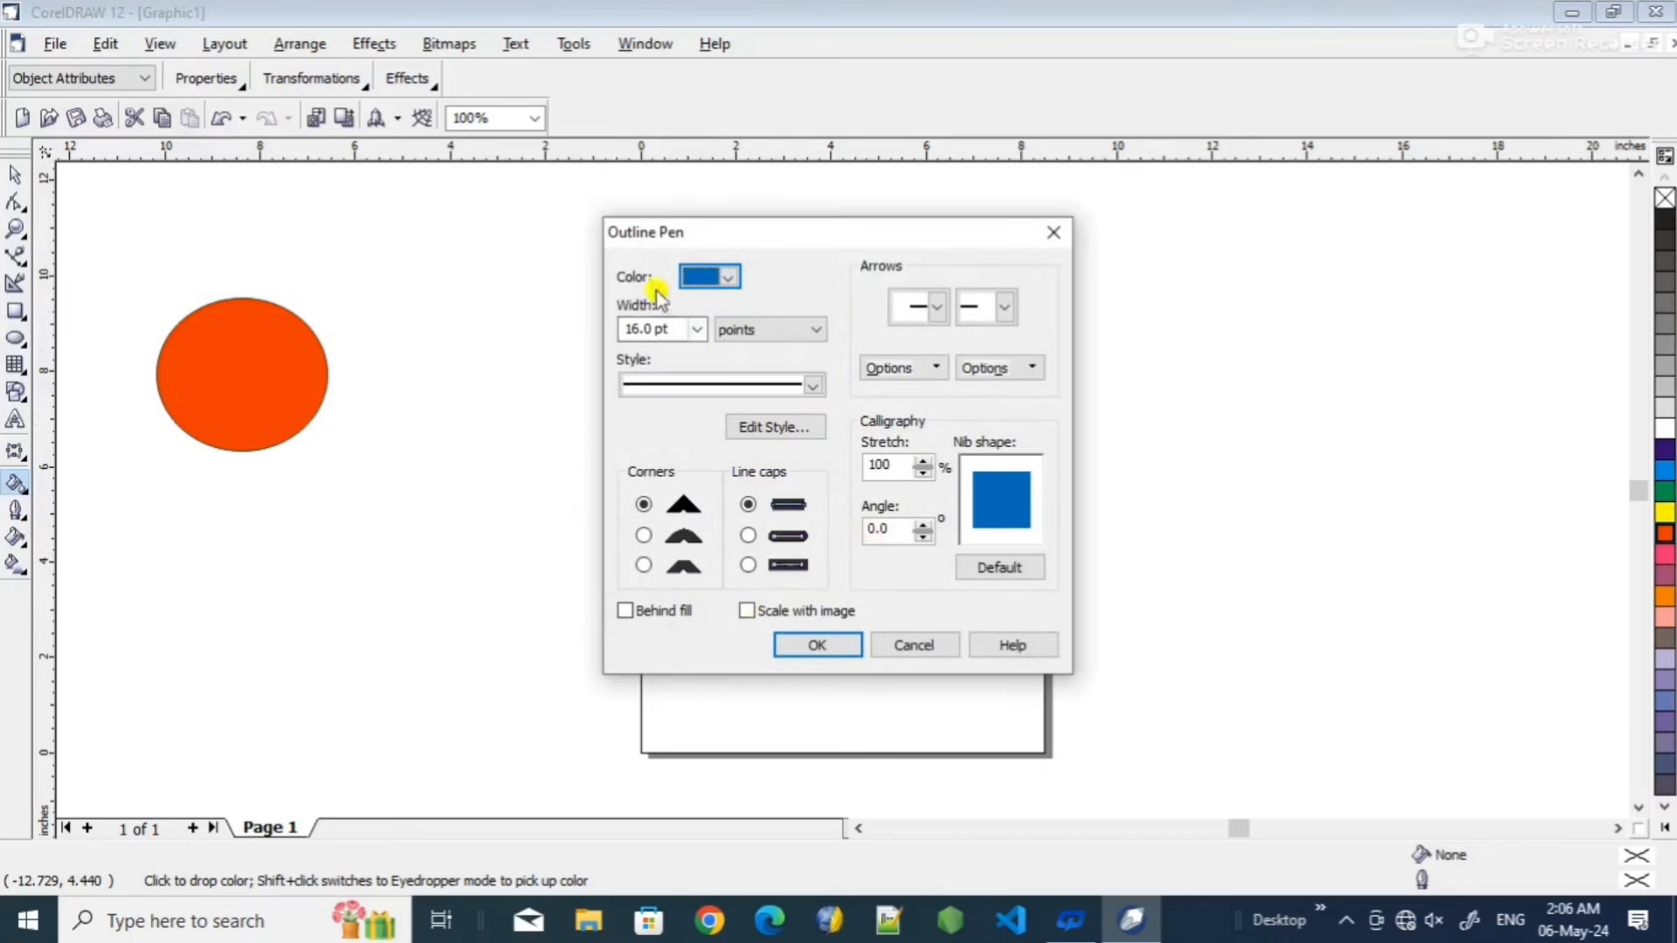
{"action": "left_click", "coordinate": [728, 278]}
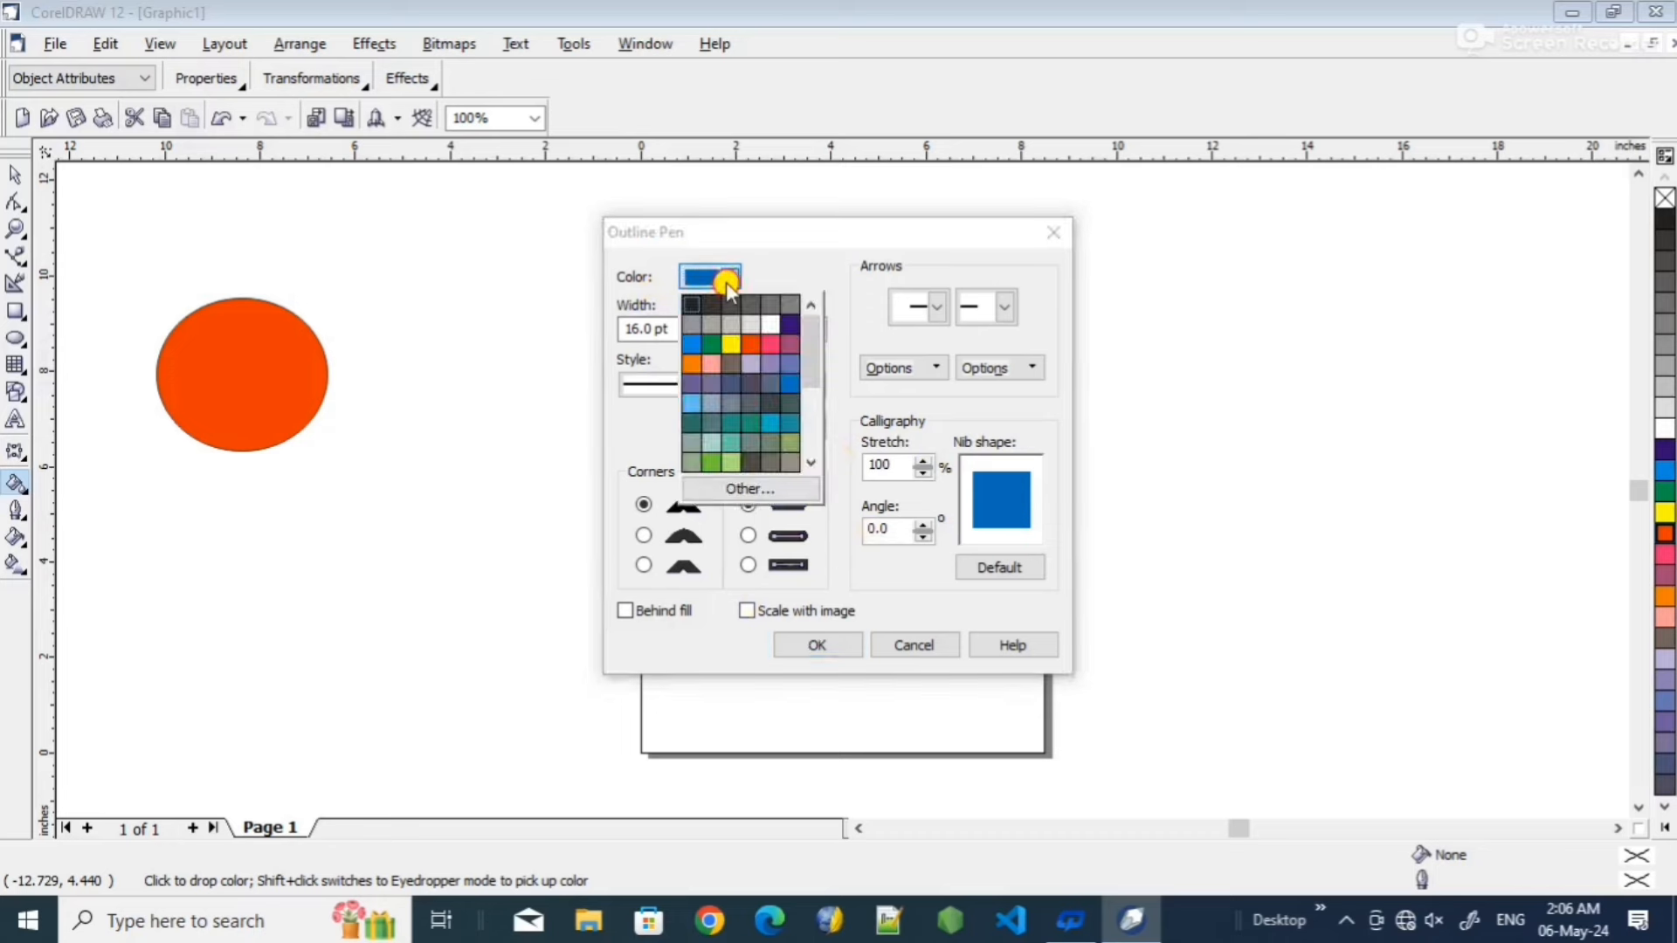
{"action": "left_click", "coordinate": [730, 342]}
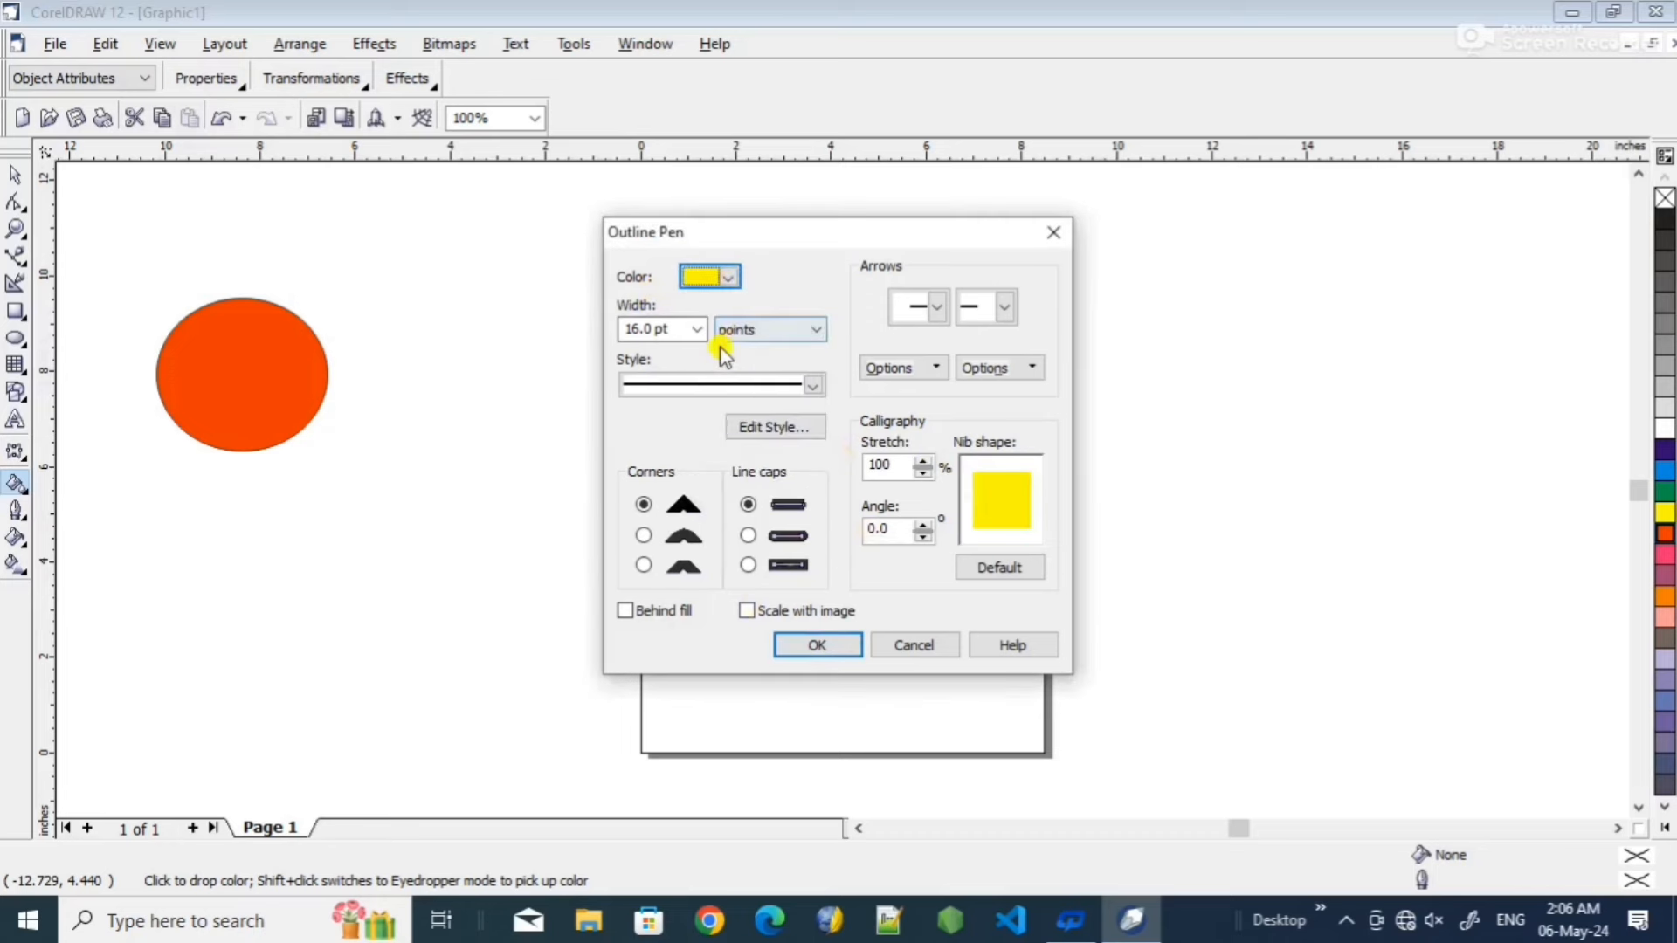
{"action": "left_click", "coordinate": [717, 280]}
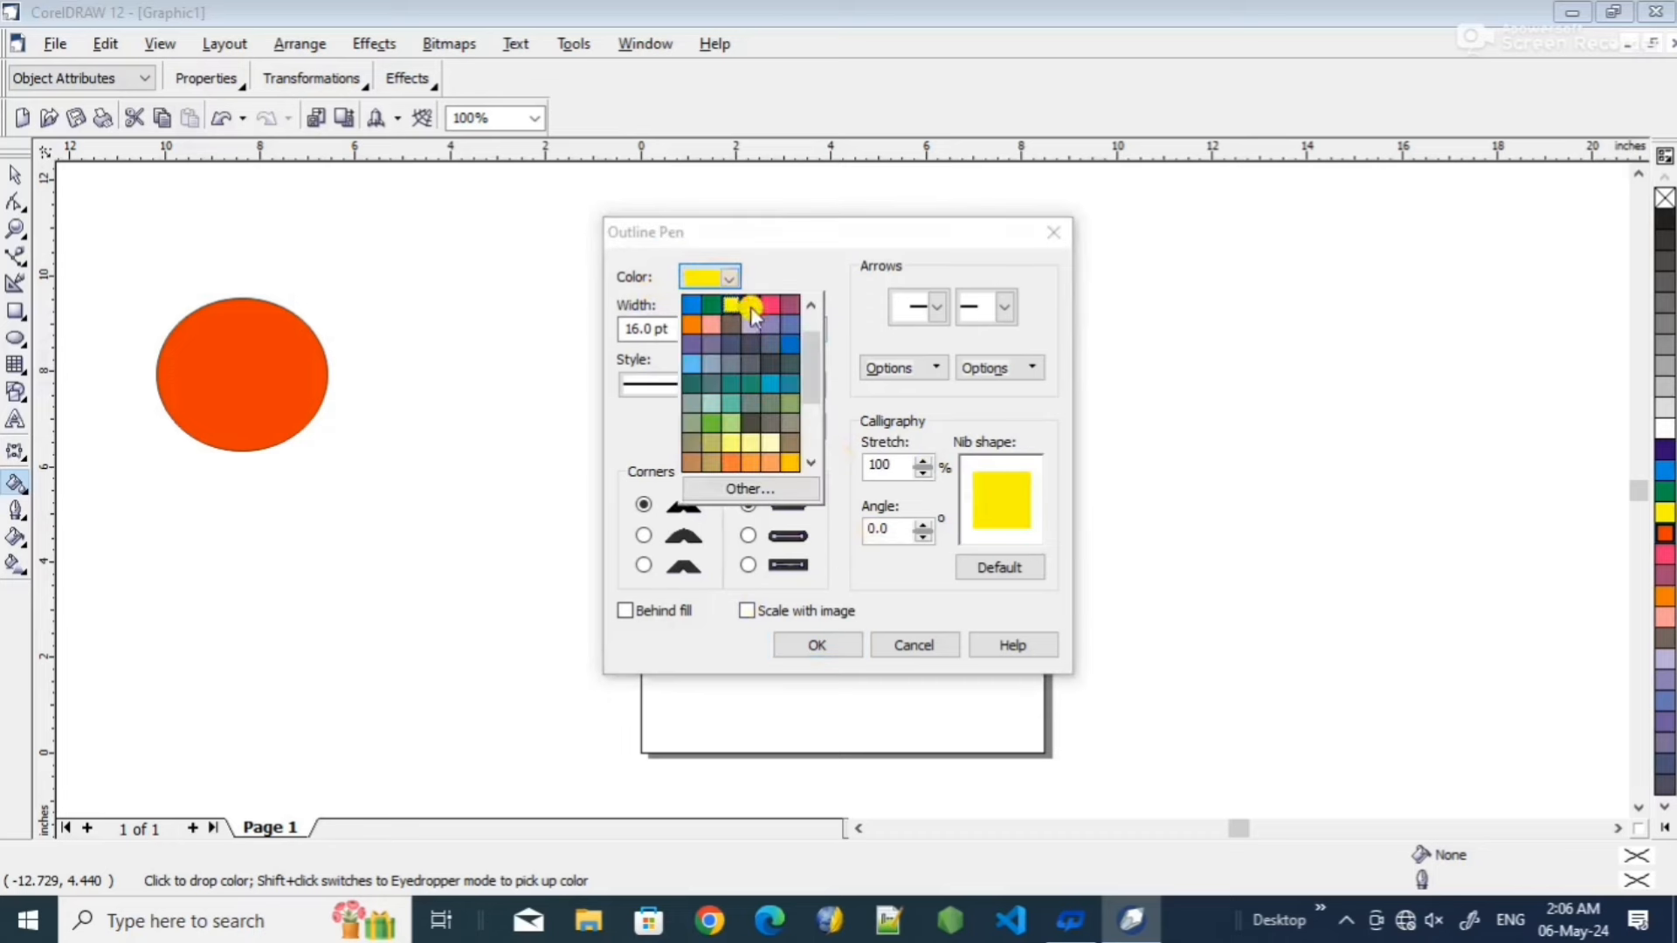
{"action": "left_click", "coordinate": [763, 306]}
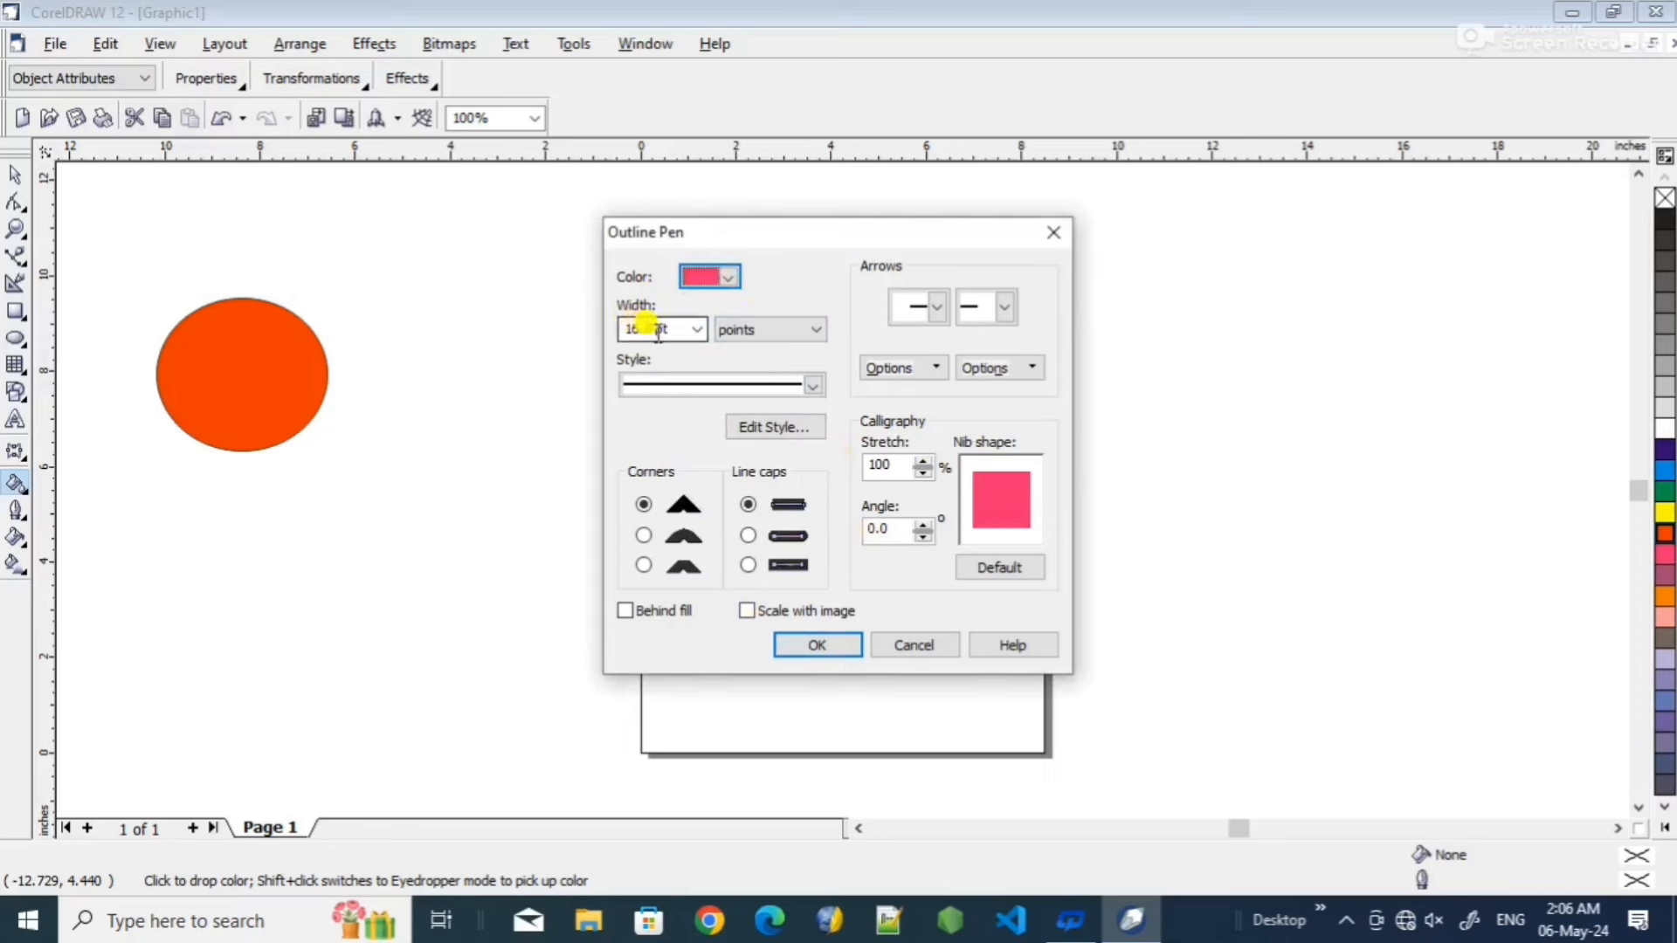
{"action": "left_click", "coordinate": [697, 330]}
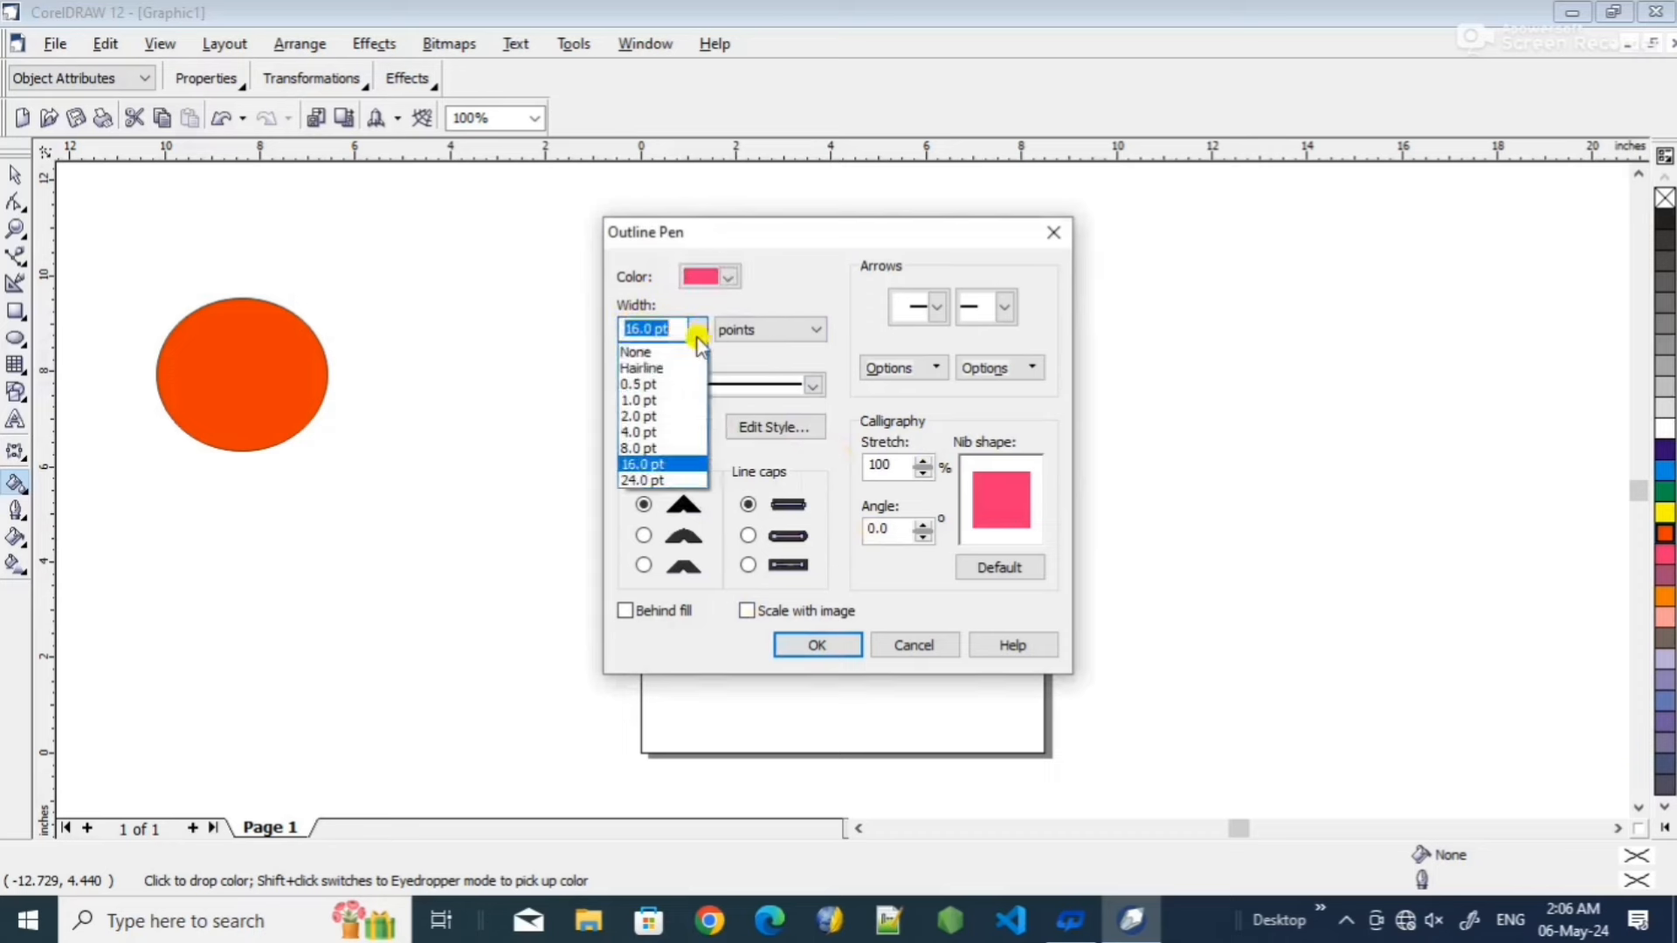
{"action": "left_click", "coordinate": [653, 479]}
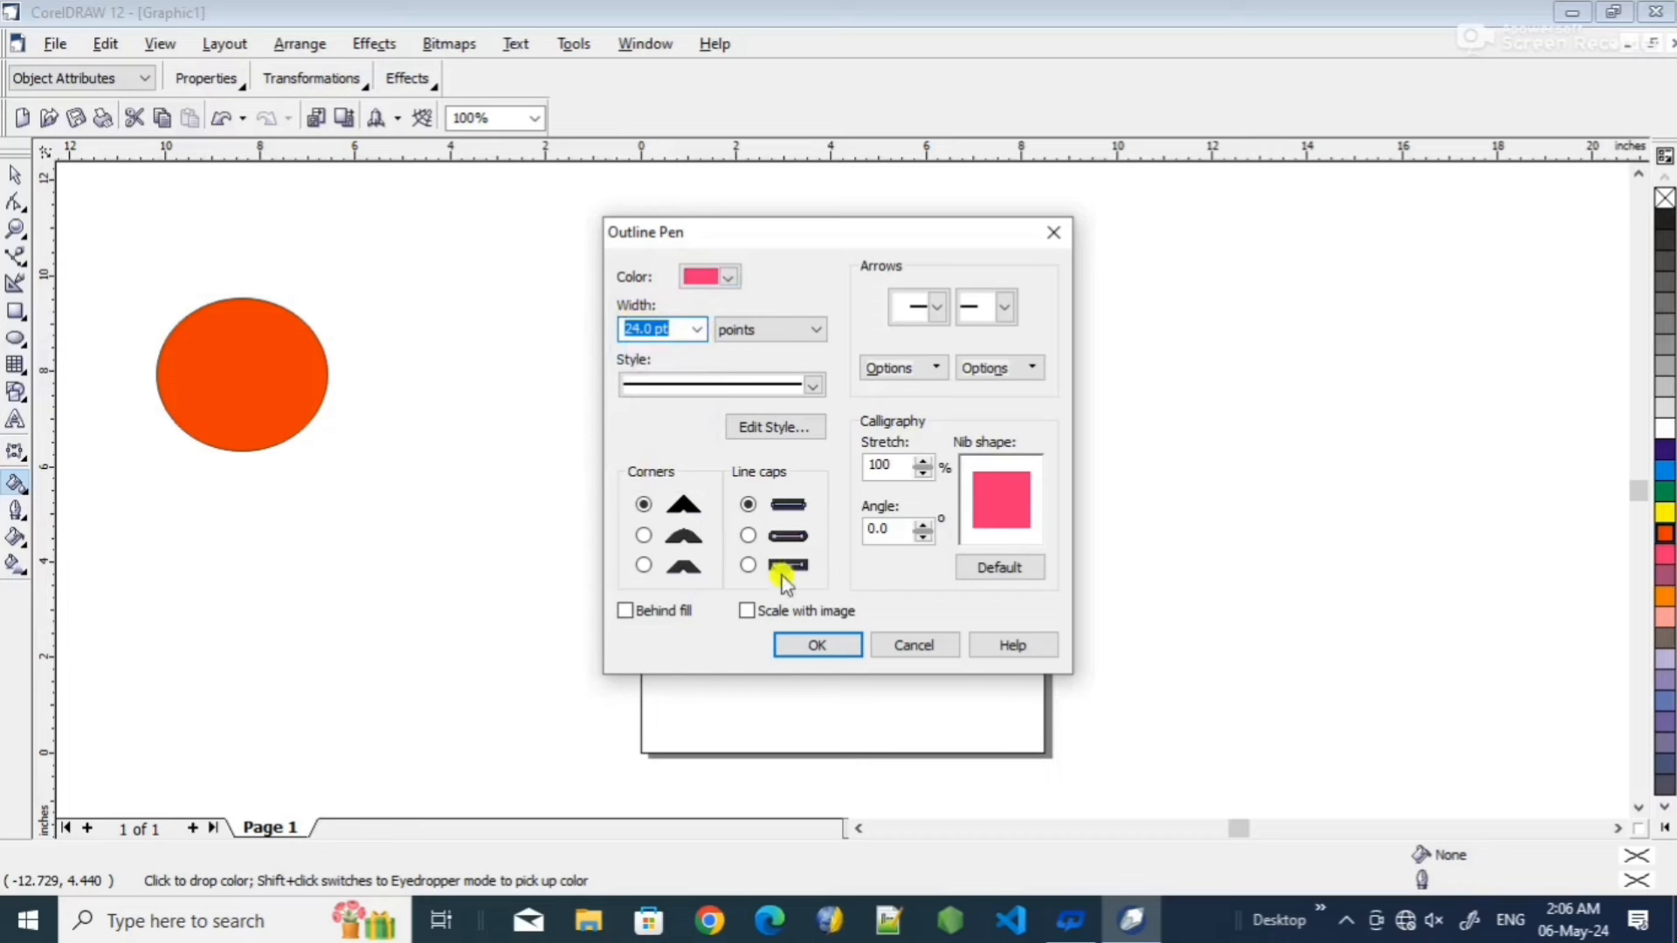
{"action": "left_click", "coordinate": [818, 643]}
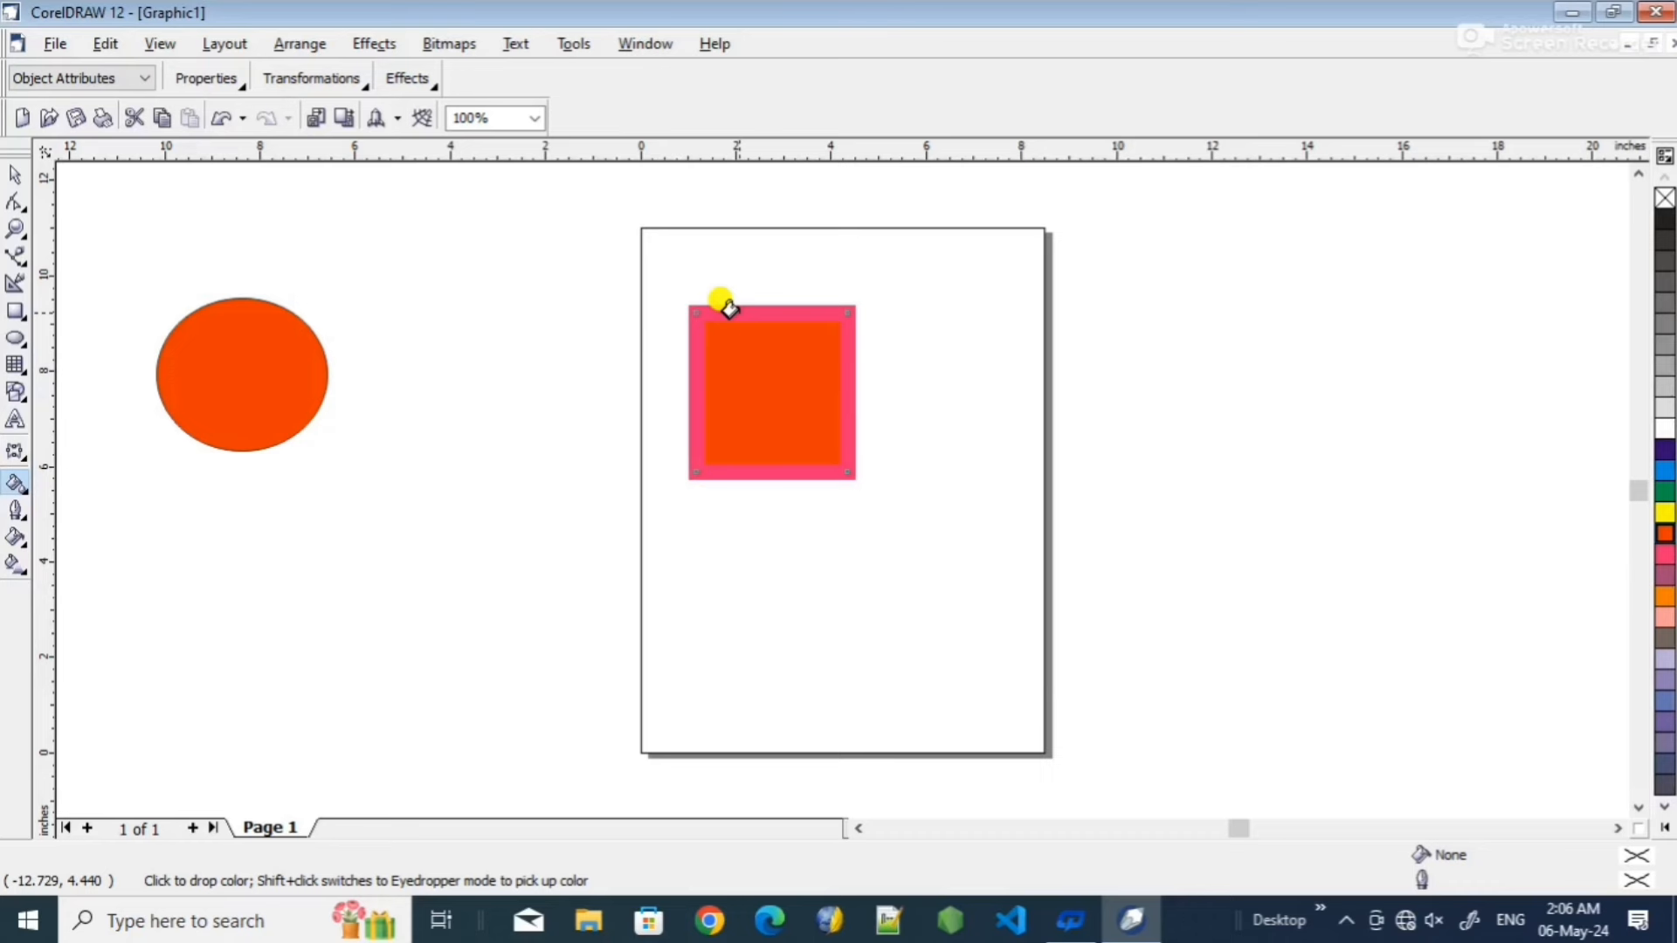
{"action": "left_click", "coordinate": [1662, 476]}
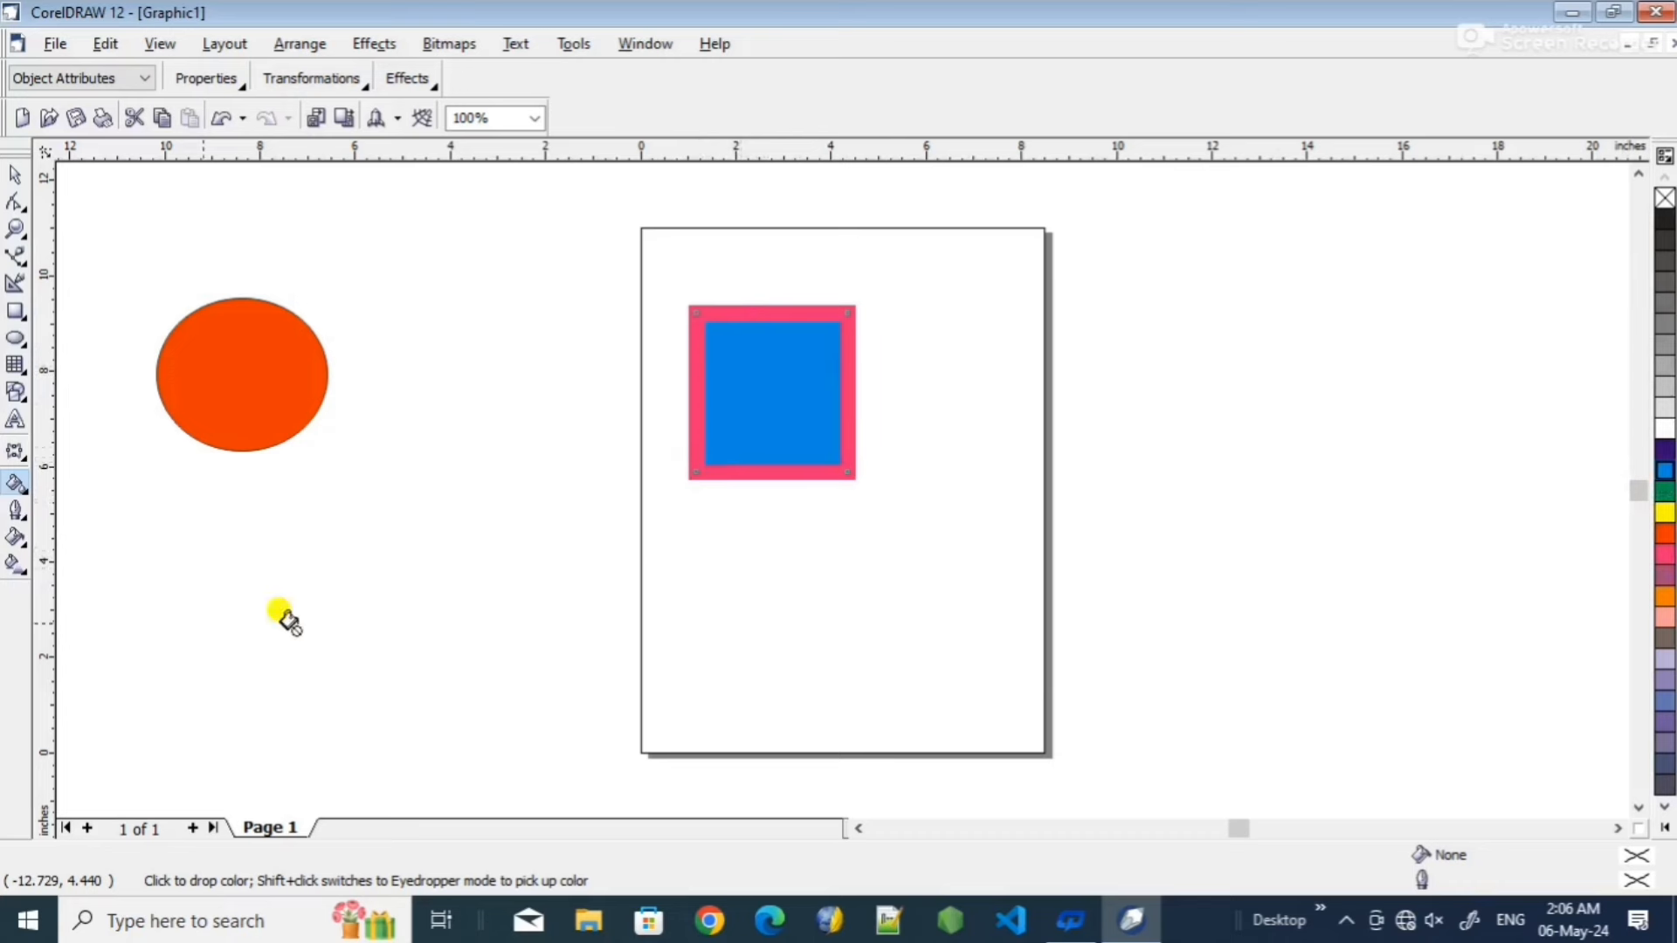
{"action": "left_click", "coordinate": [26, 548]}
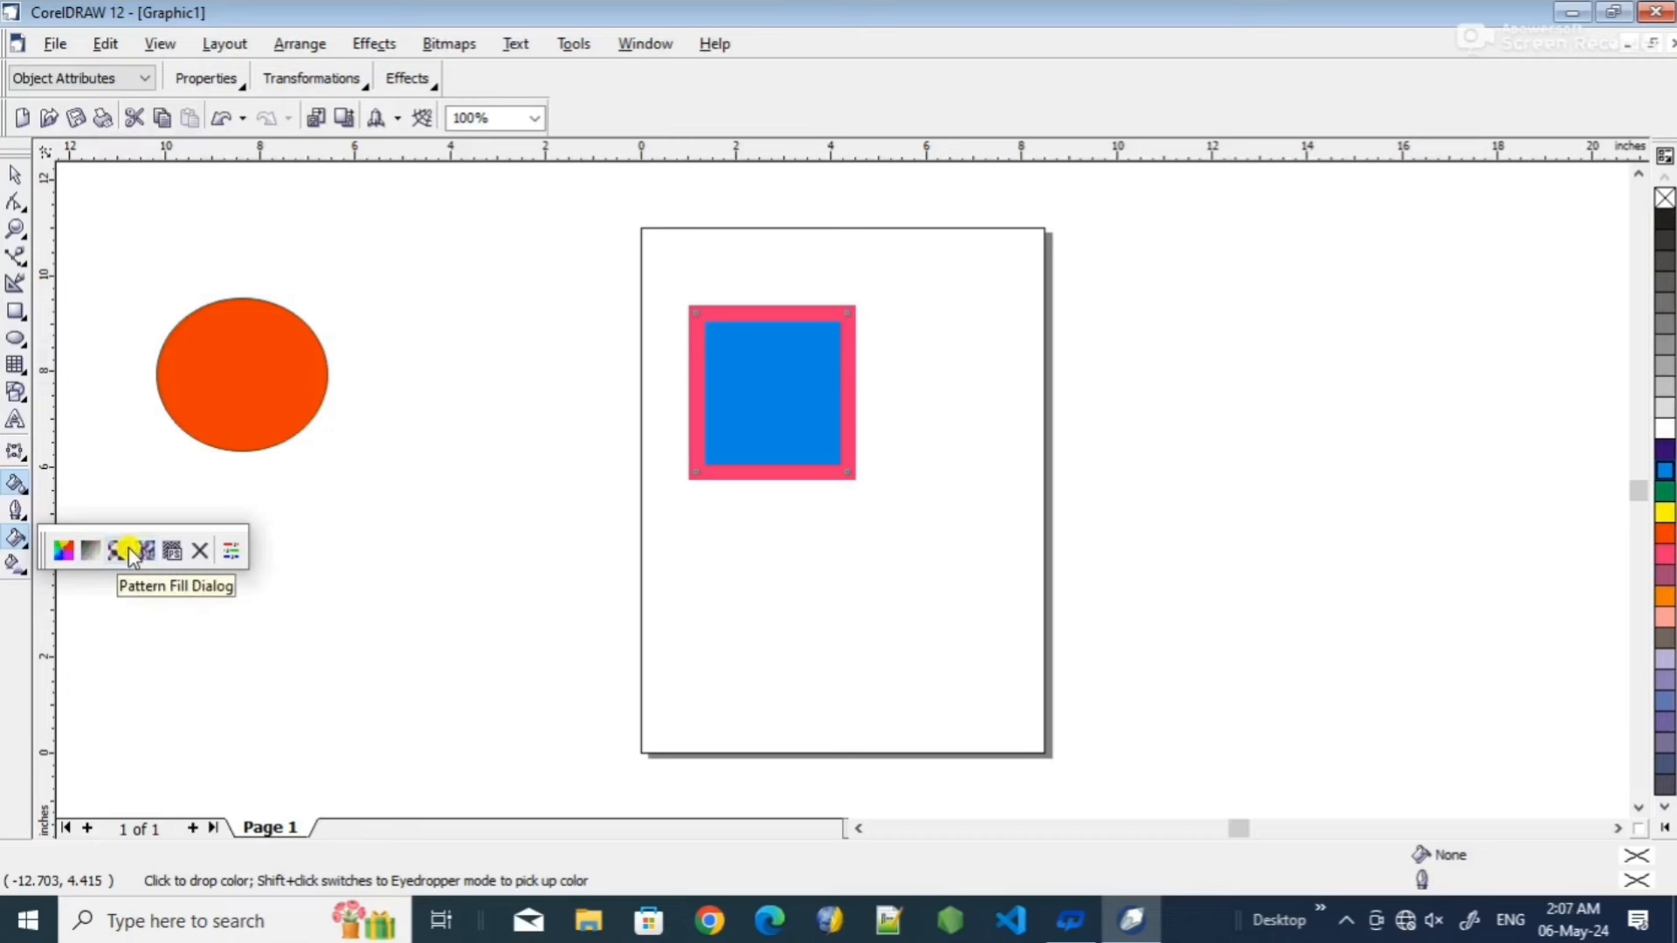
{"action": "left_click", "coordinate": [59, 550]}
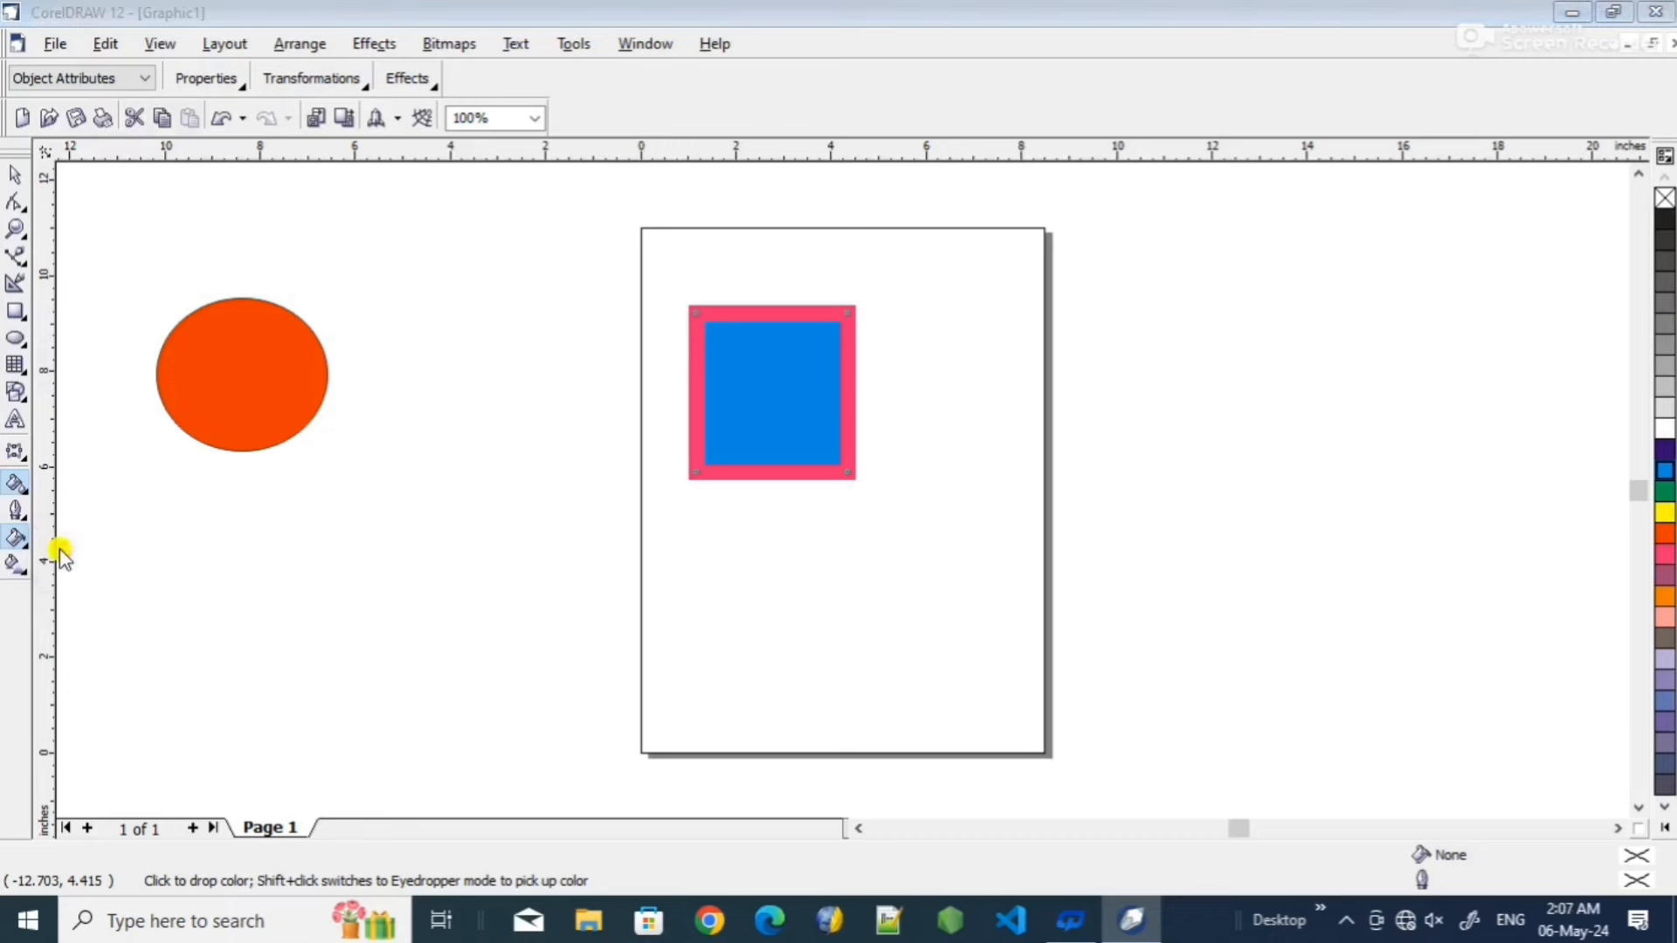
{"action": "left_click", "coordinate": [807, 385]}
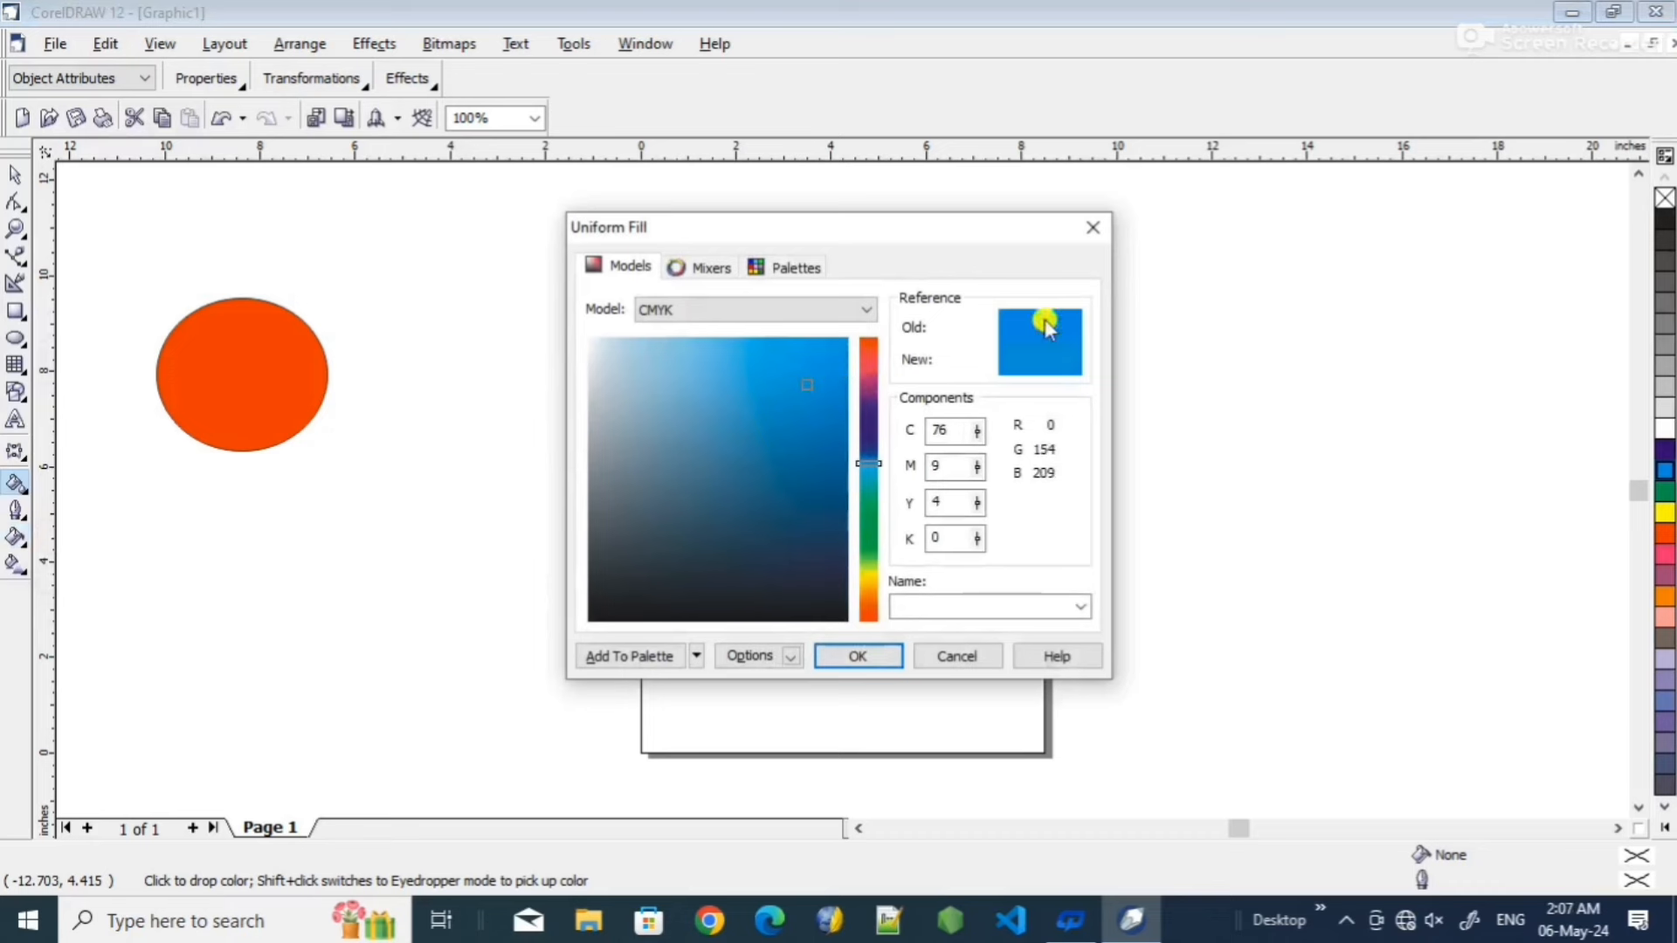
{"action": "left_click", "coordinate": [1092, 228]}
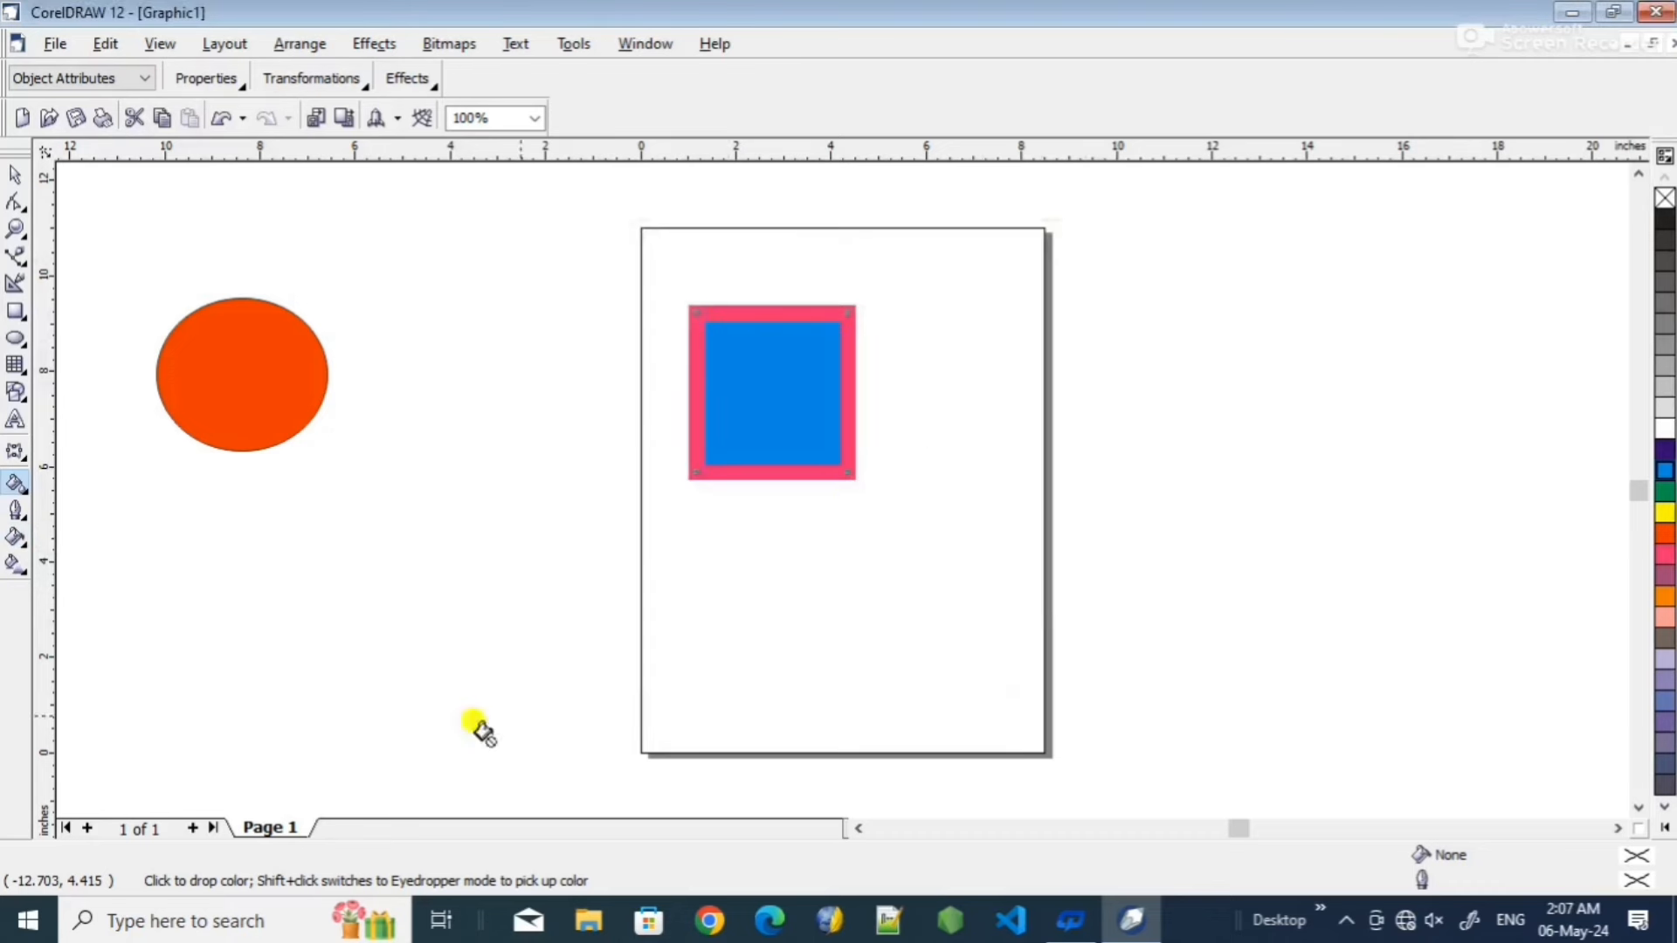
- Apply a two-color radial fountain fill to the rectangle, blending from blue to pink
{"action": "left_click", "coordinate": [24, 548]}
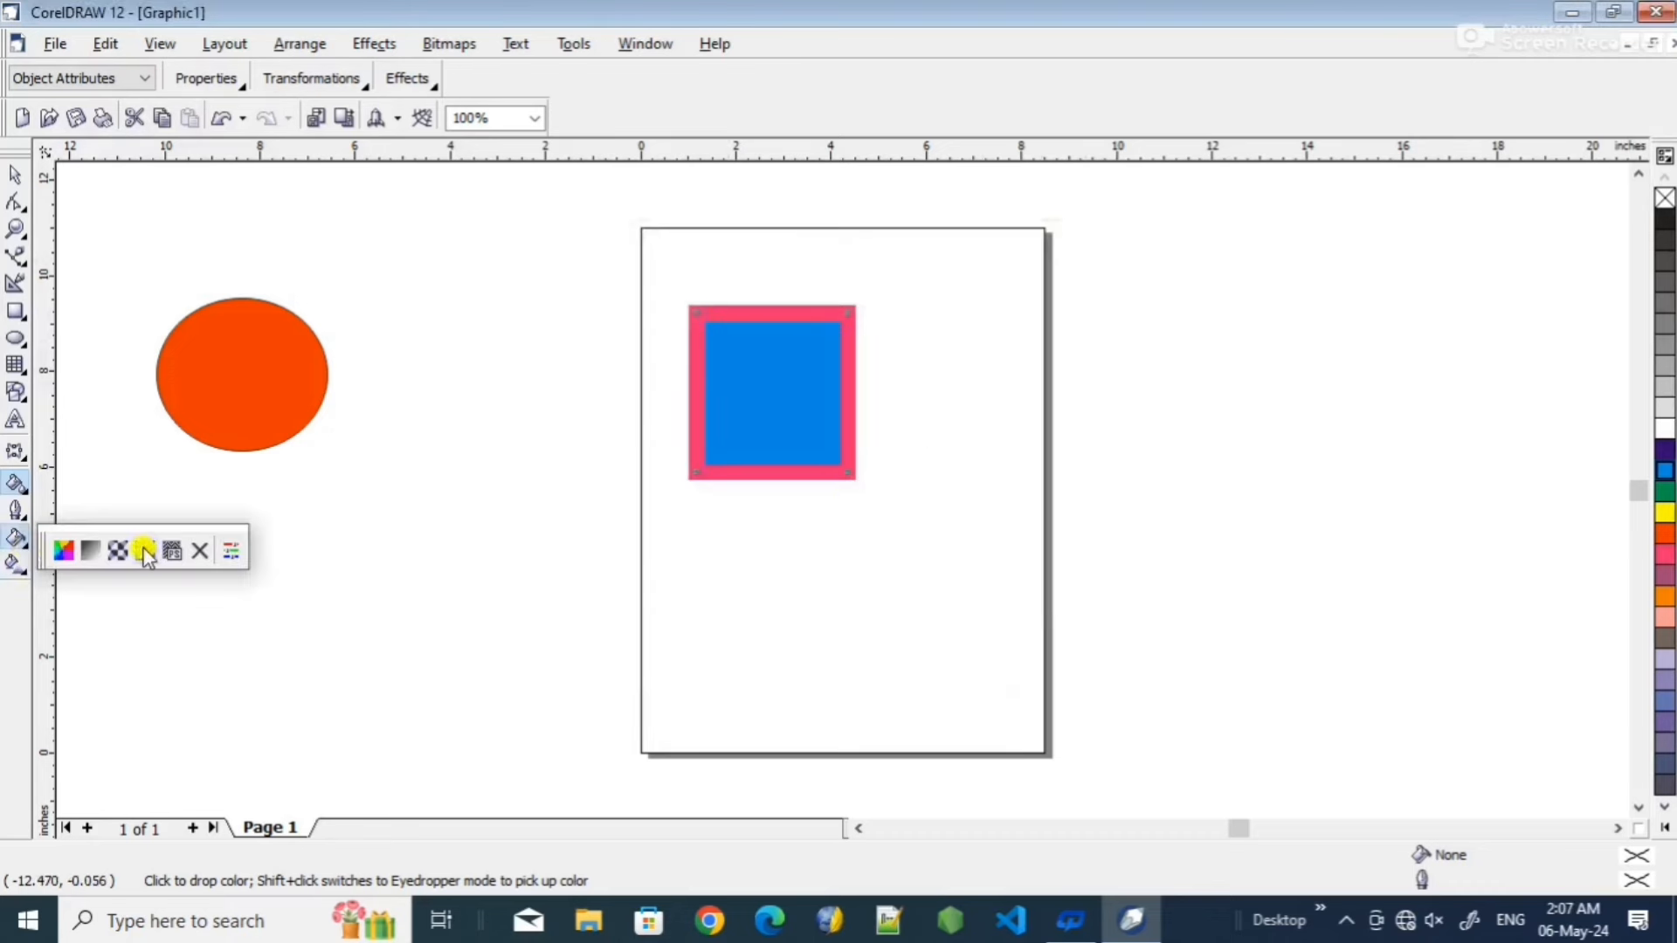
{"action": "left_click", "coordinate": [87, 547]}
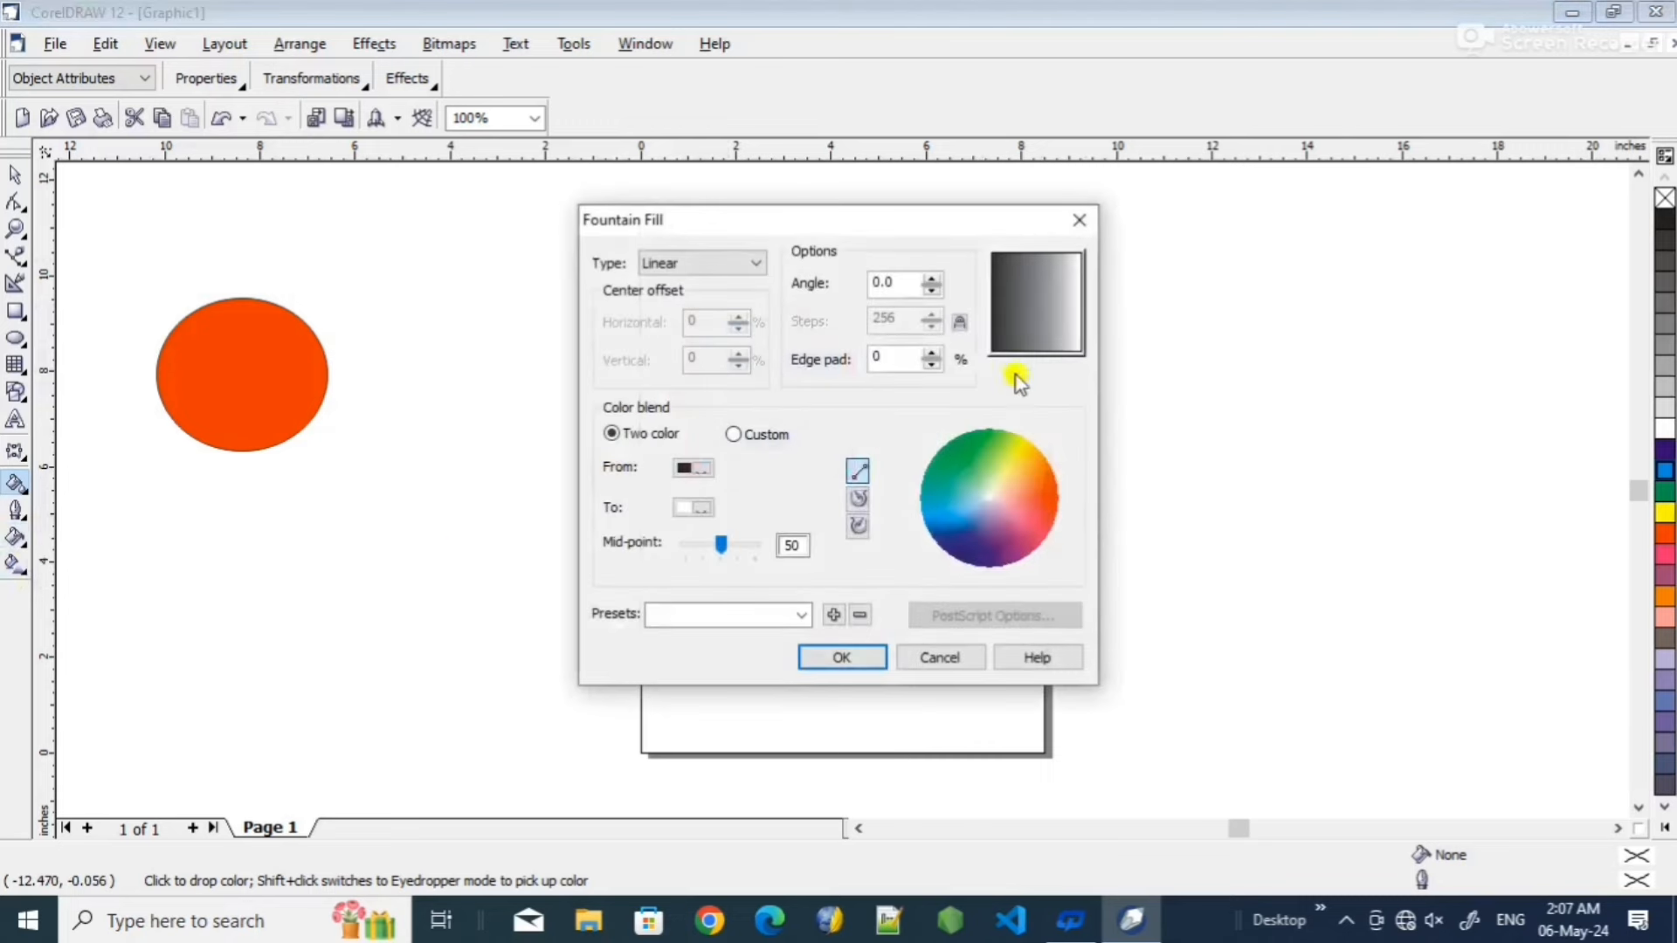
{"action": "left_click", "coordinate": [711, 265]}
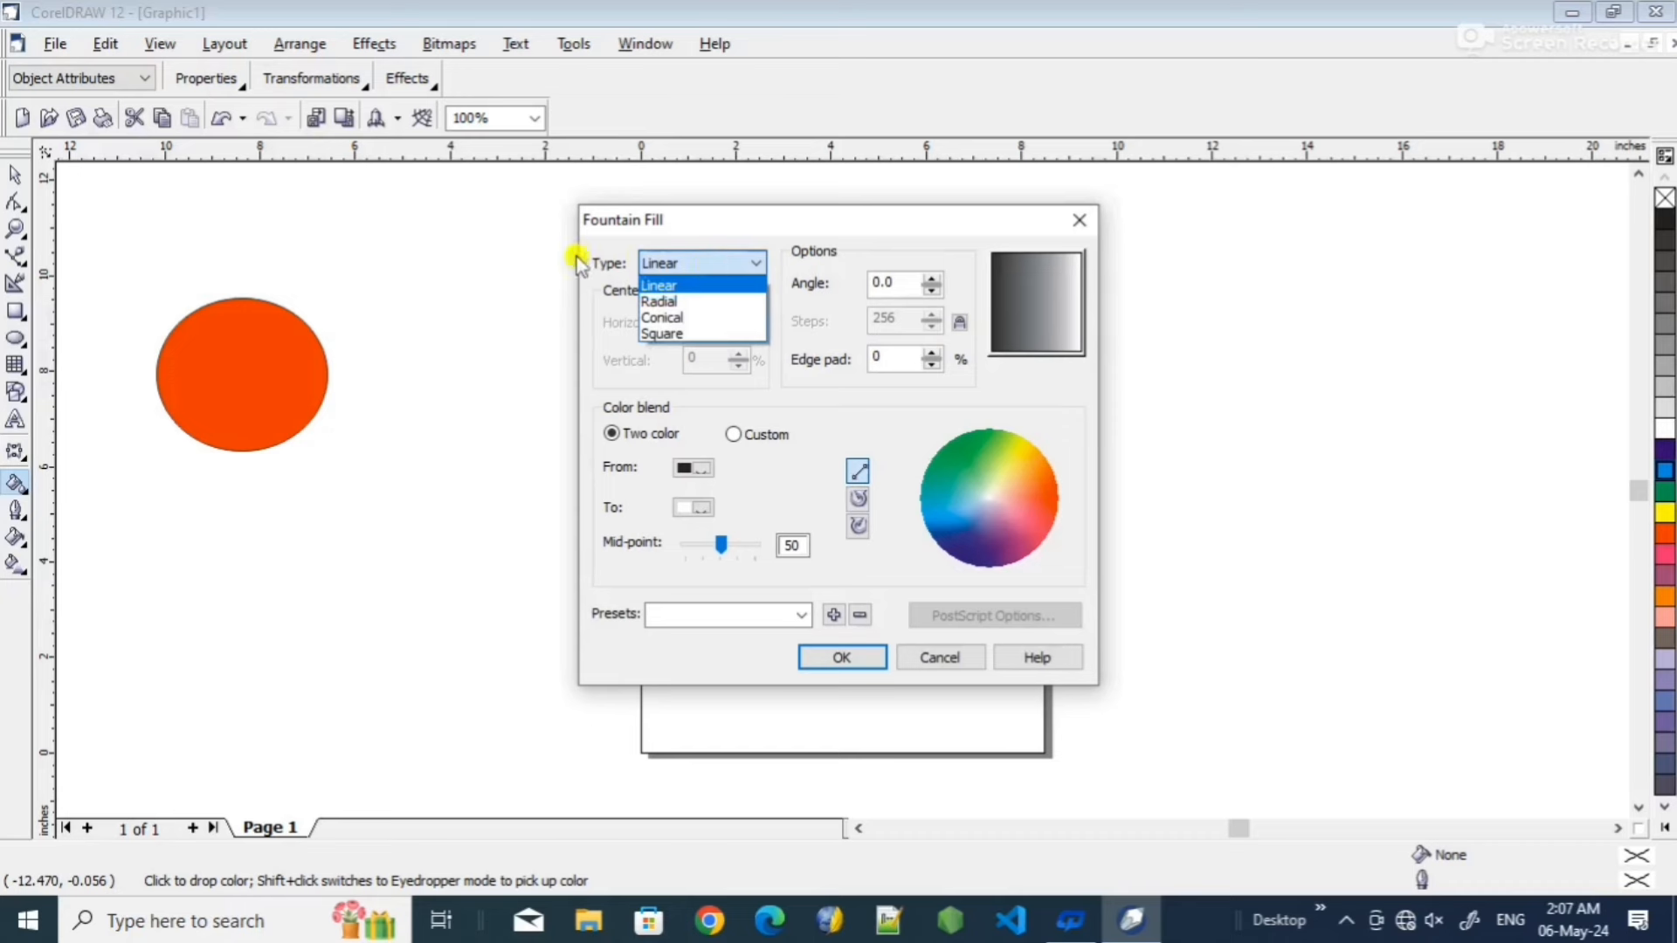
{"action": "left_click", "coordinate": [664, 302]}
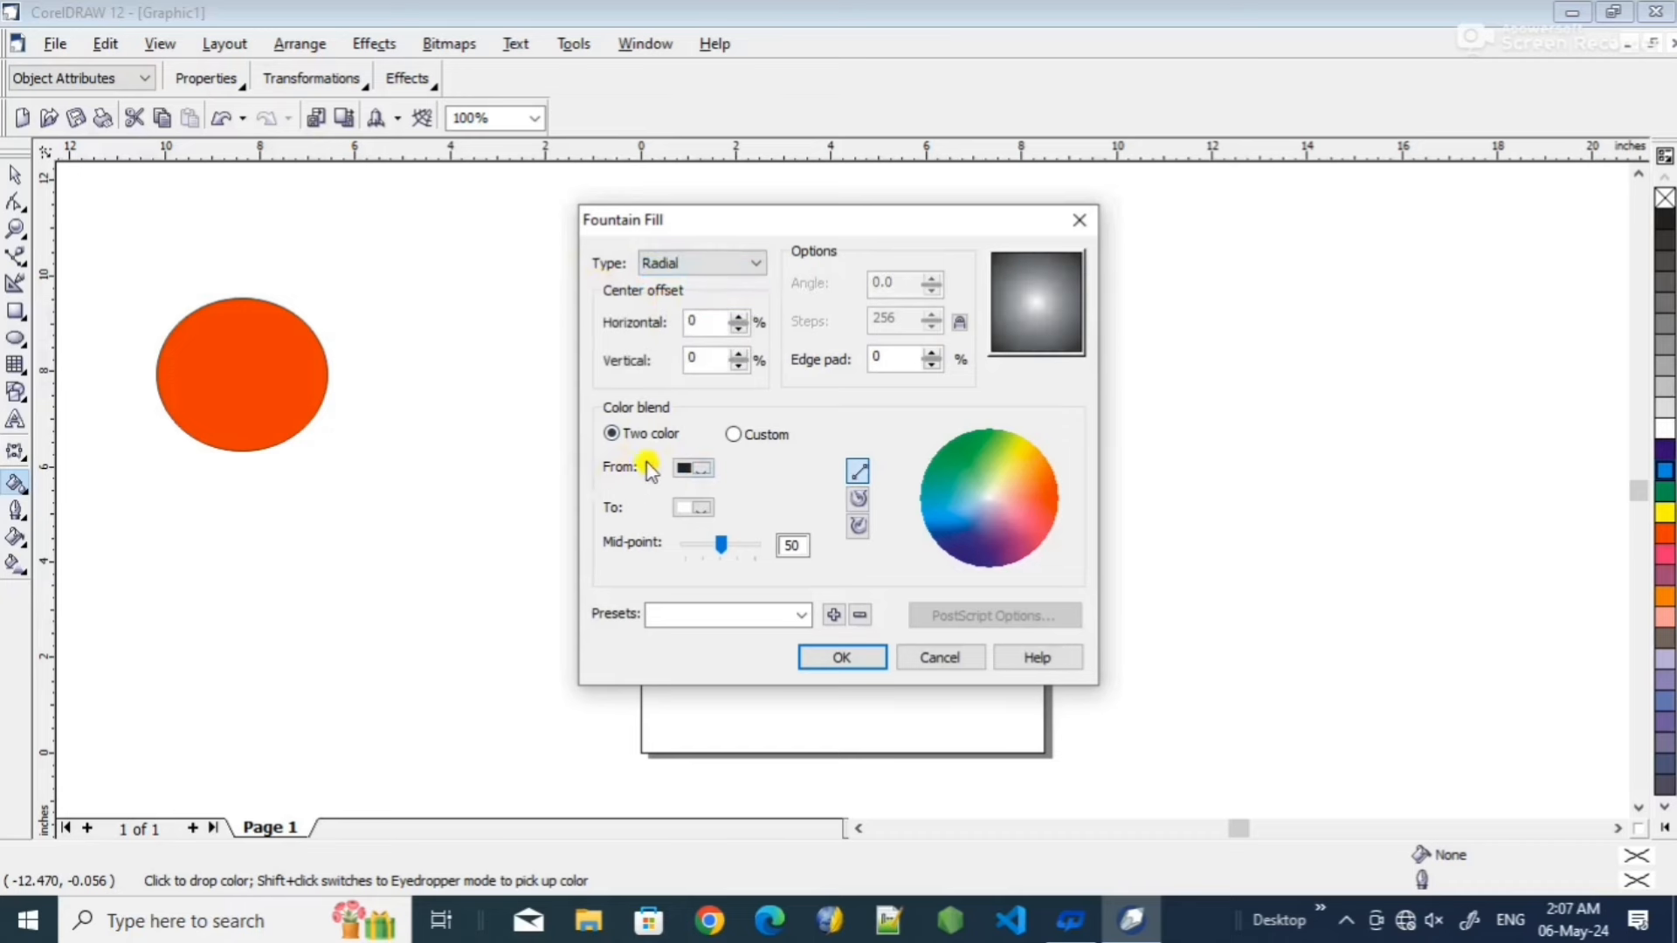
{"action": "left_click", "coordinate": [700, 469]}
{"action": "left_click", "coordinate": [690, 538]}
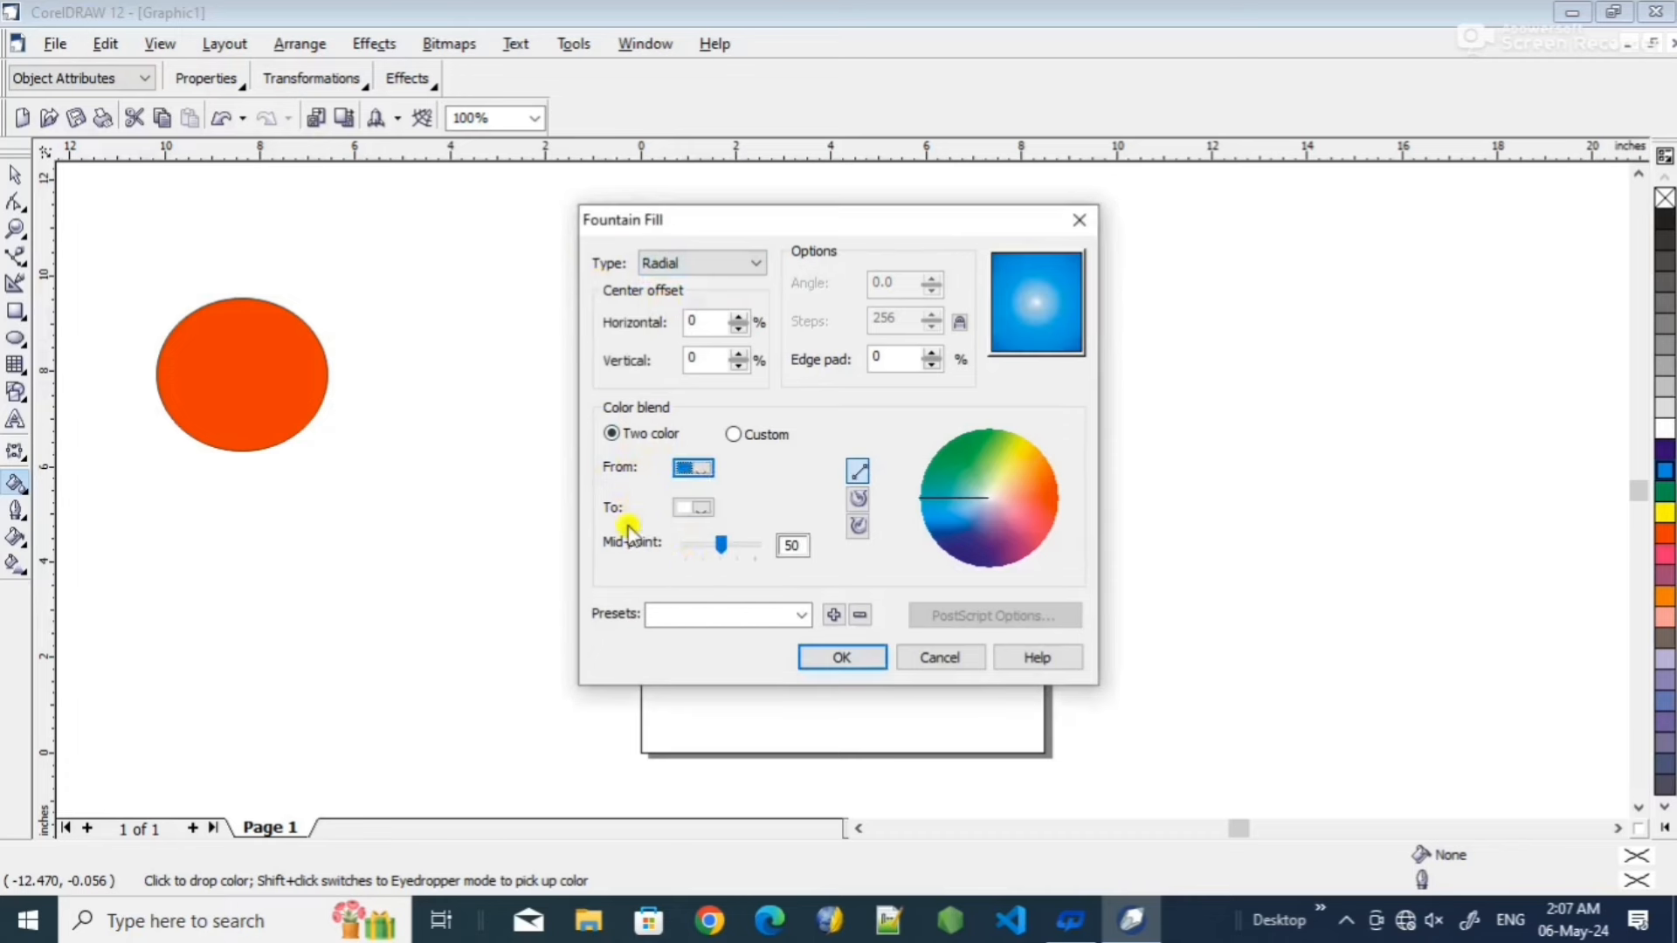
{"action": "left_click", "coordinate": [689, 512]}
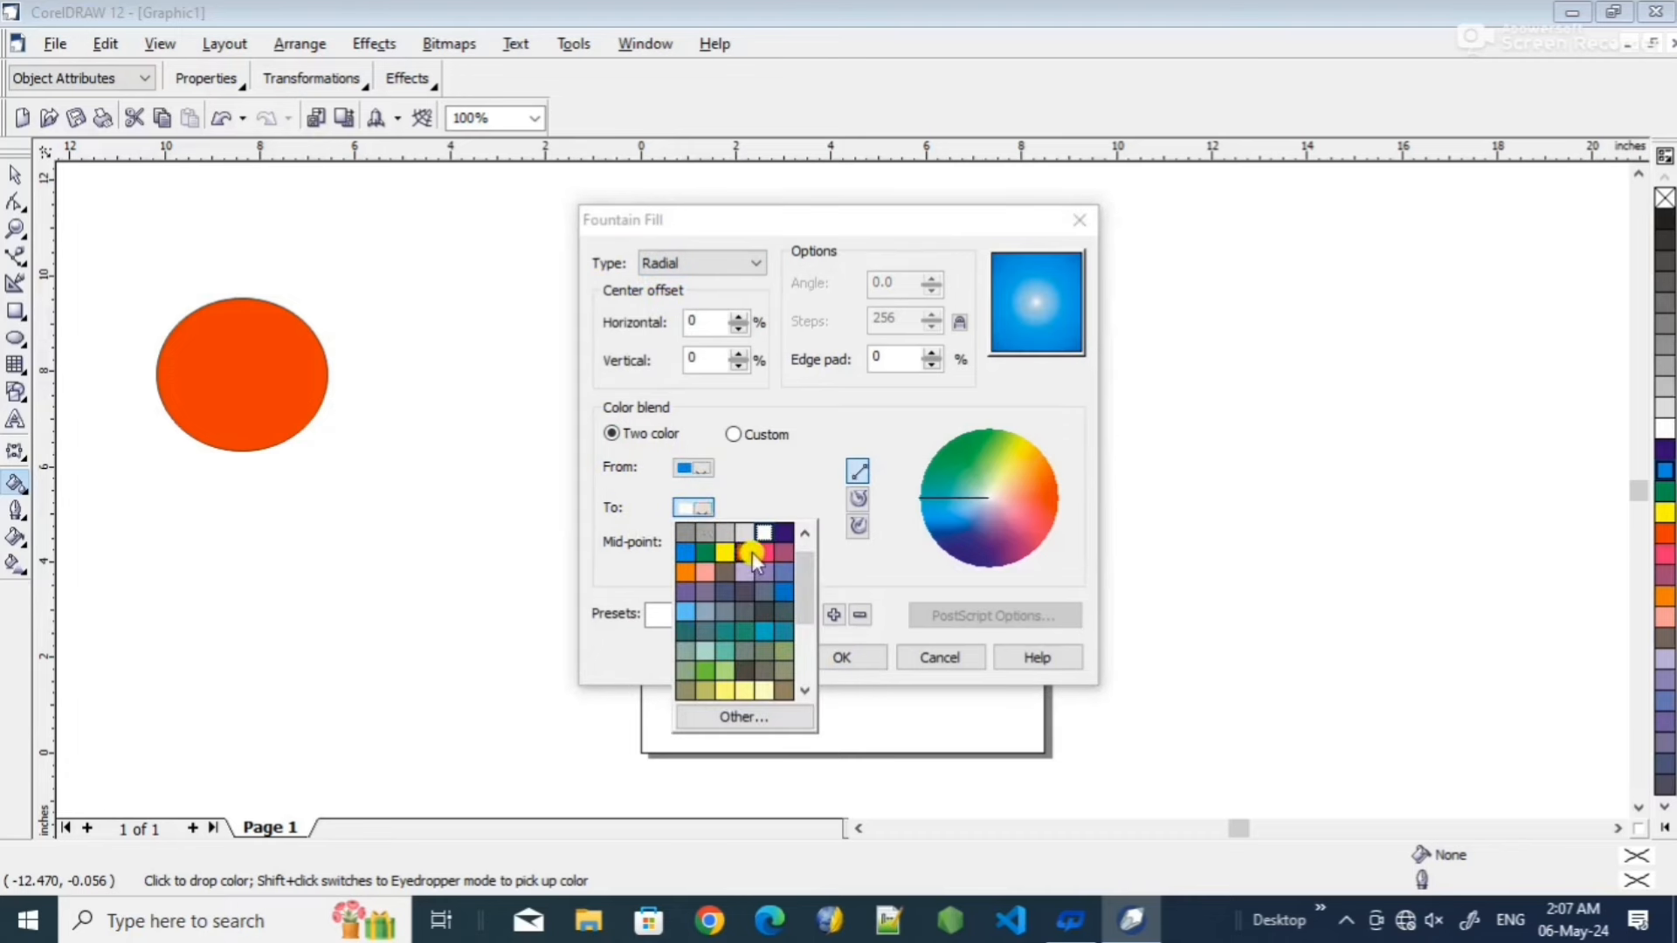
{"action": "left_click", "coordinate": [757, 556]}
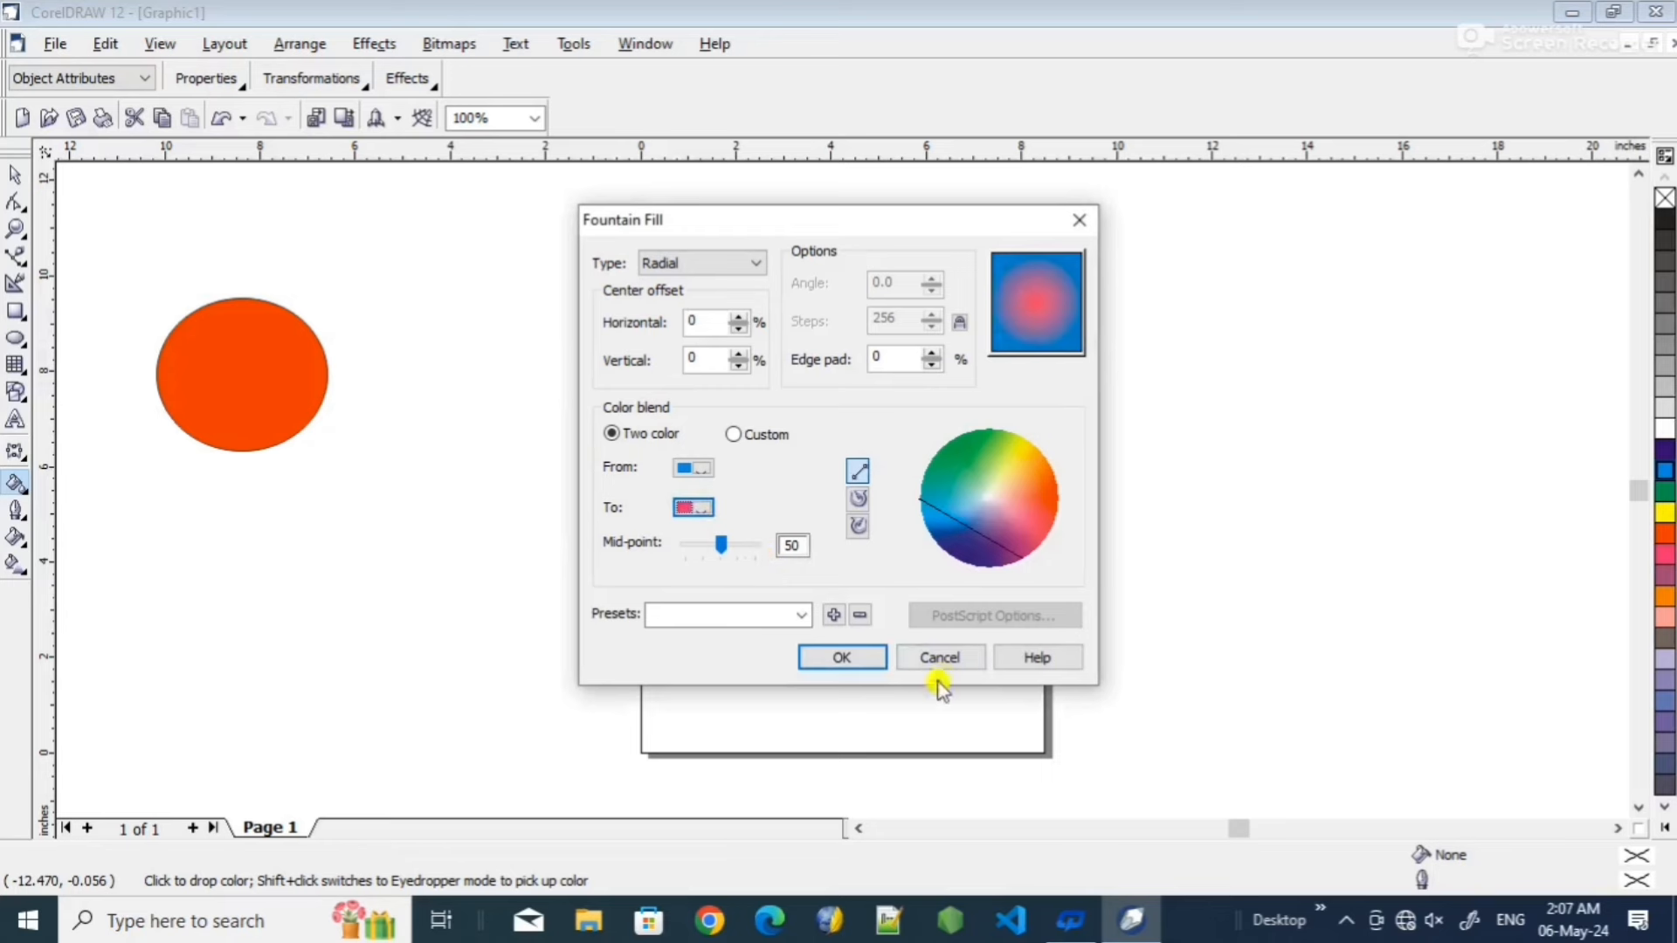
{"action": "left_click", "coordinate": [838, 659]}
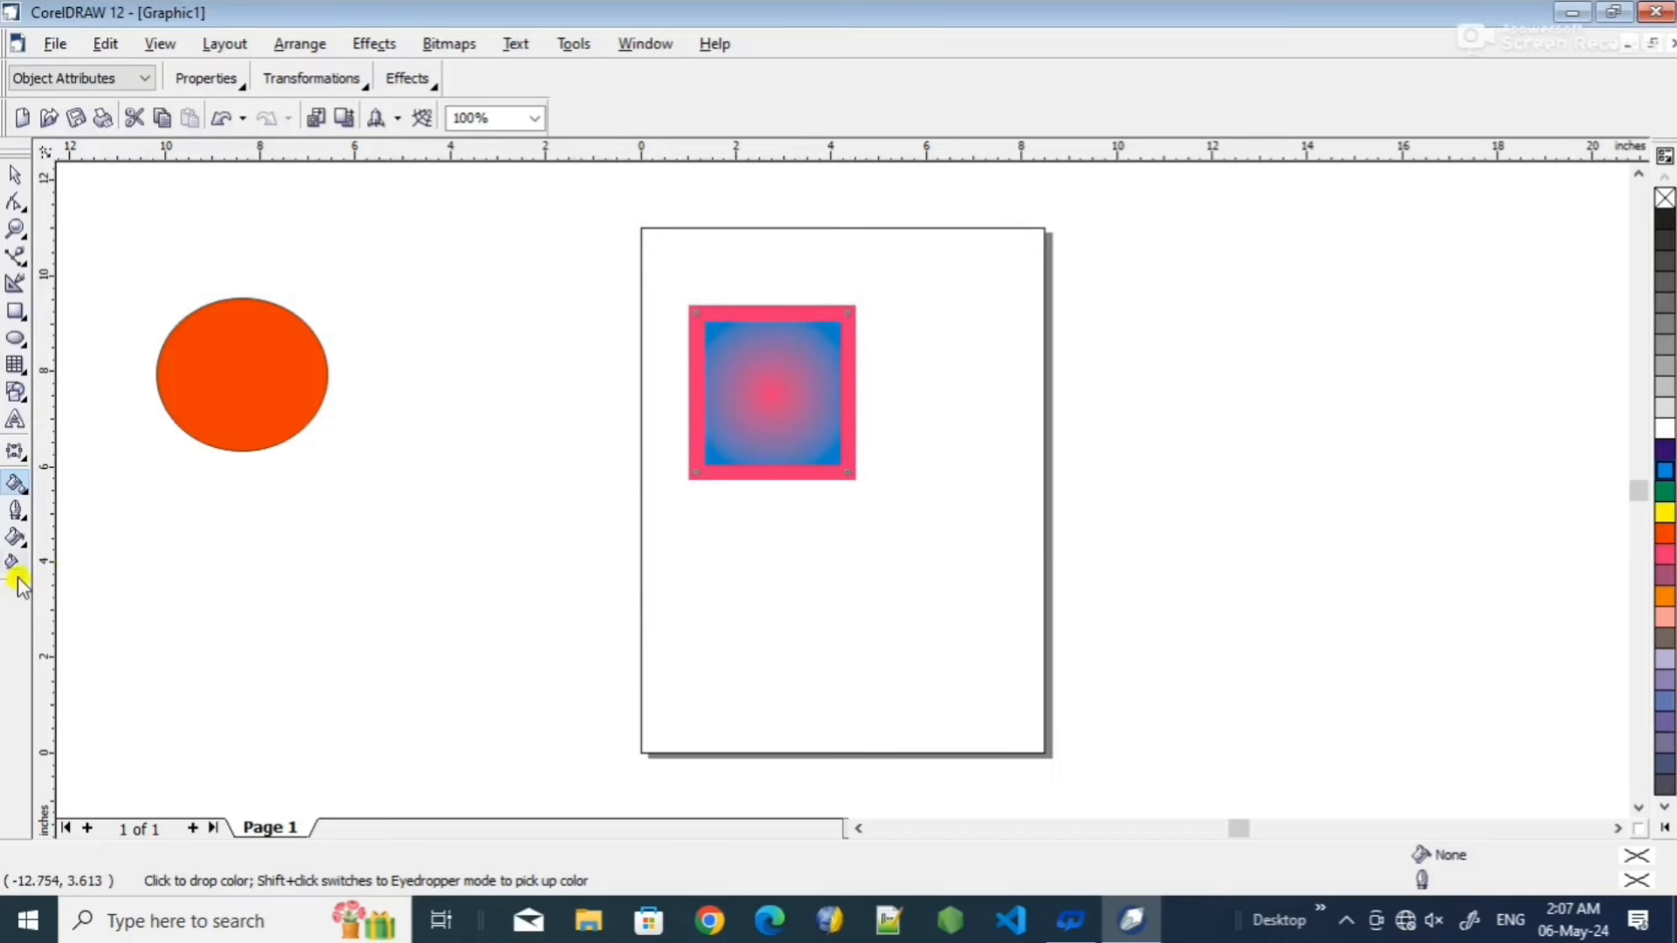
- Fill the rectangle with the two-color brick pattern, using a black front color and a white back color
{"action": "left_click", "coordinate": [19, 541]}
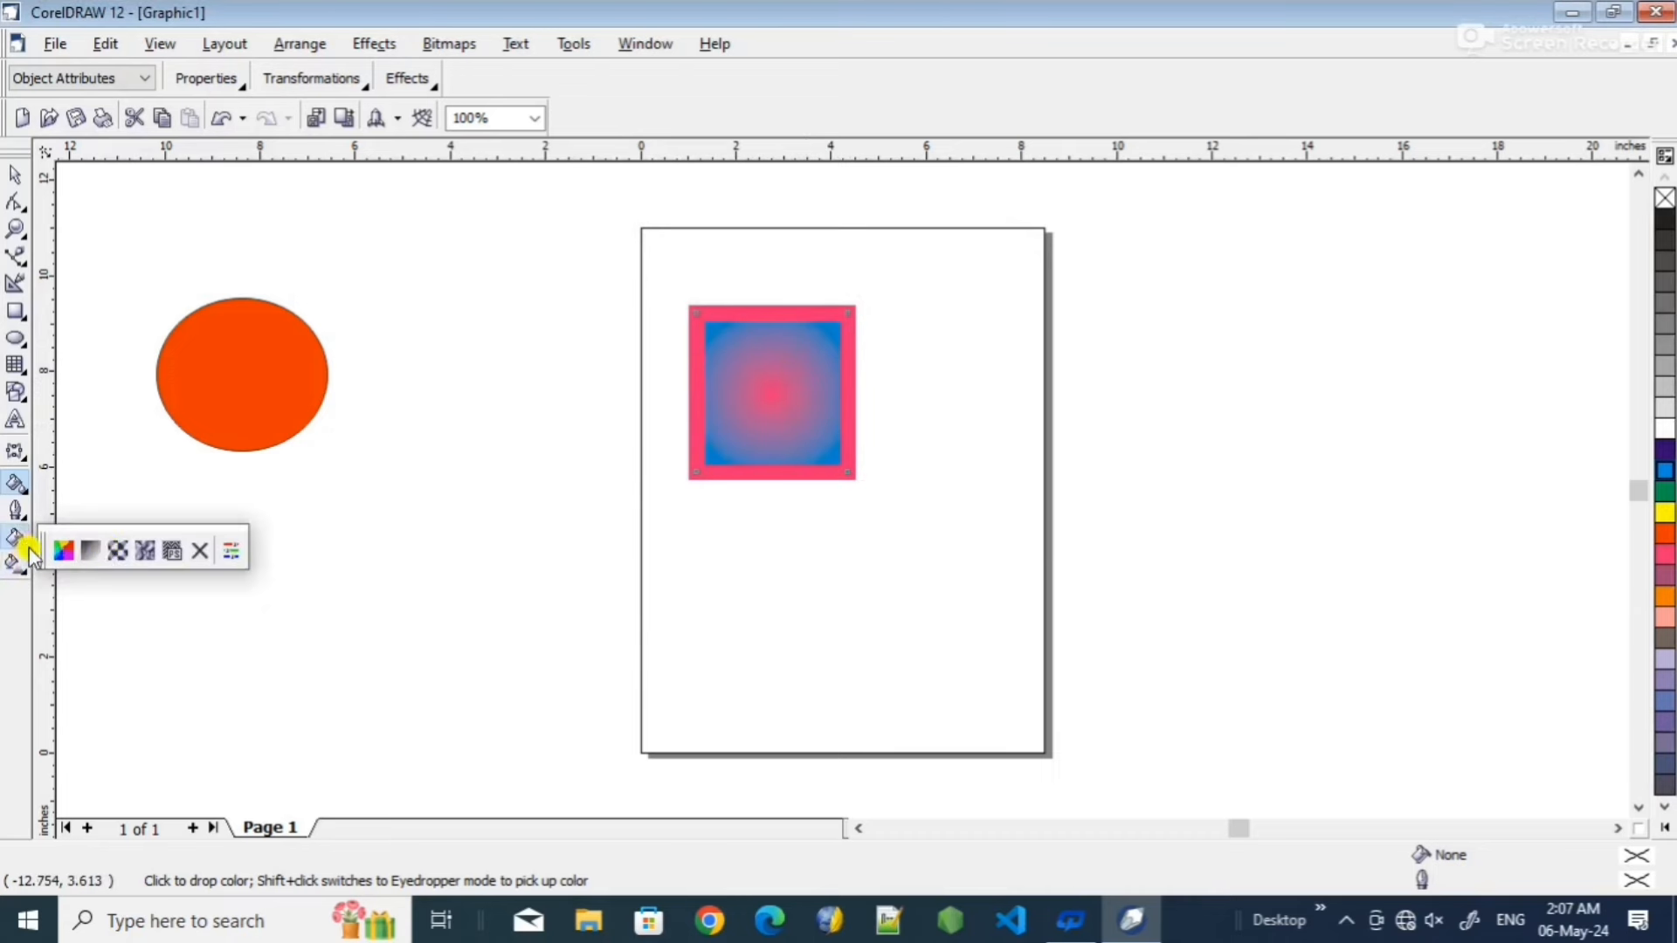
{"action": "left_click", "coordinate": [116, 550]}
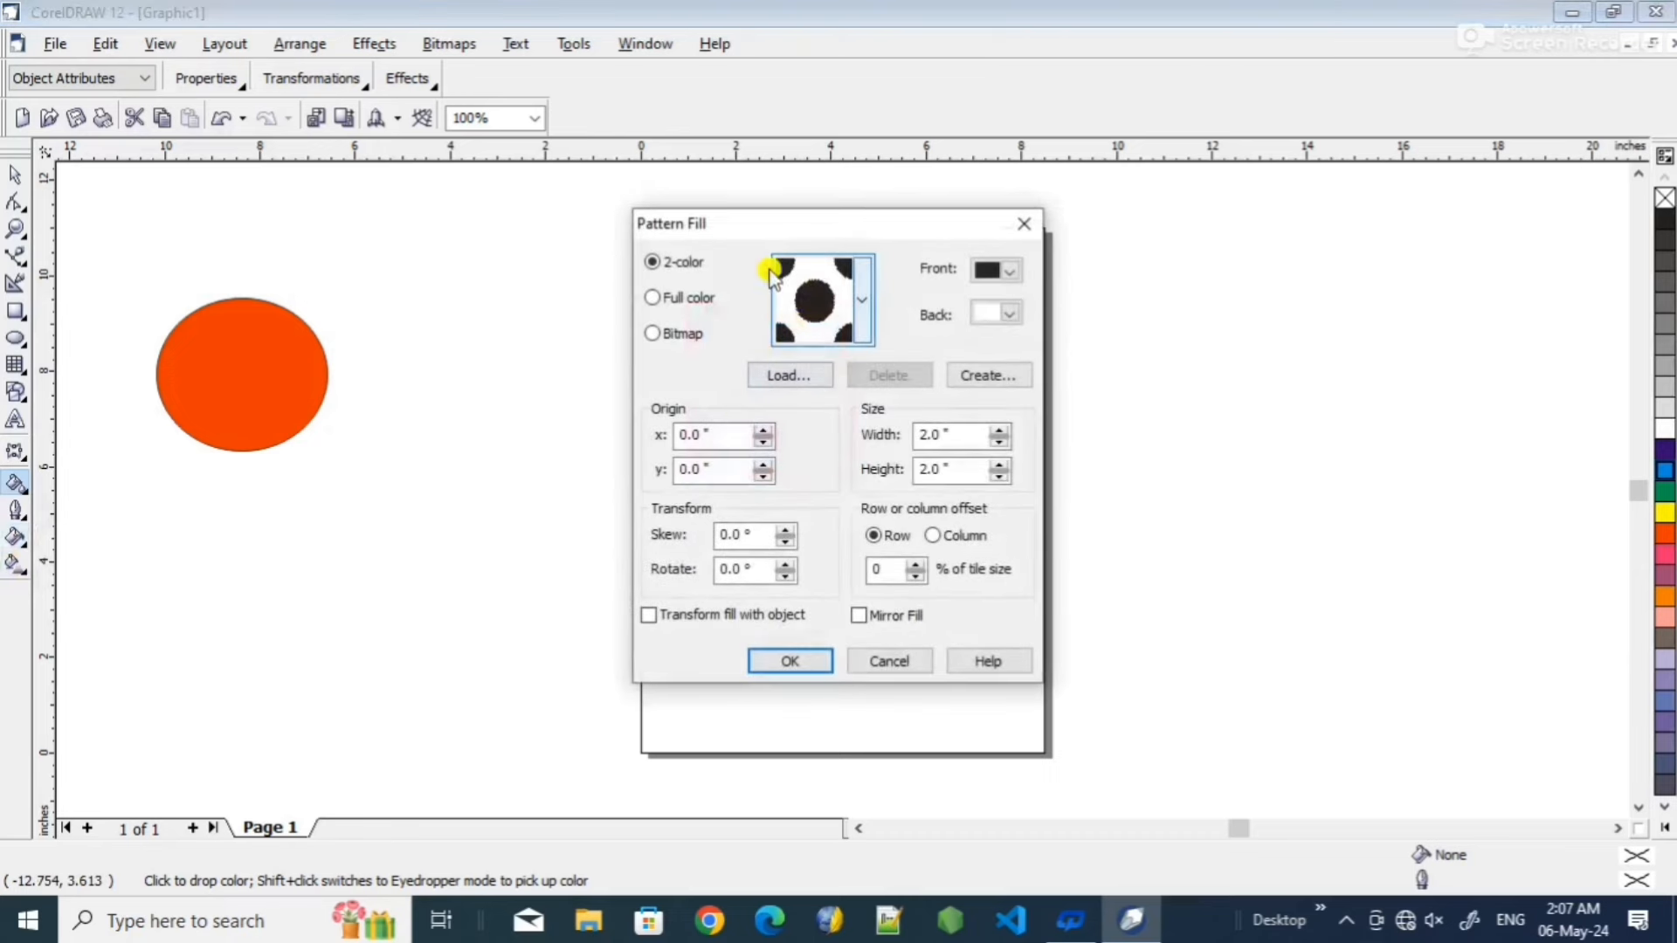
{"action": "left_click", "coordinate": [863, 301]}
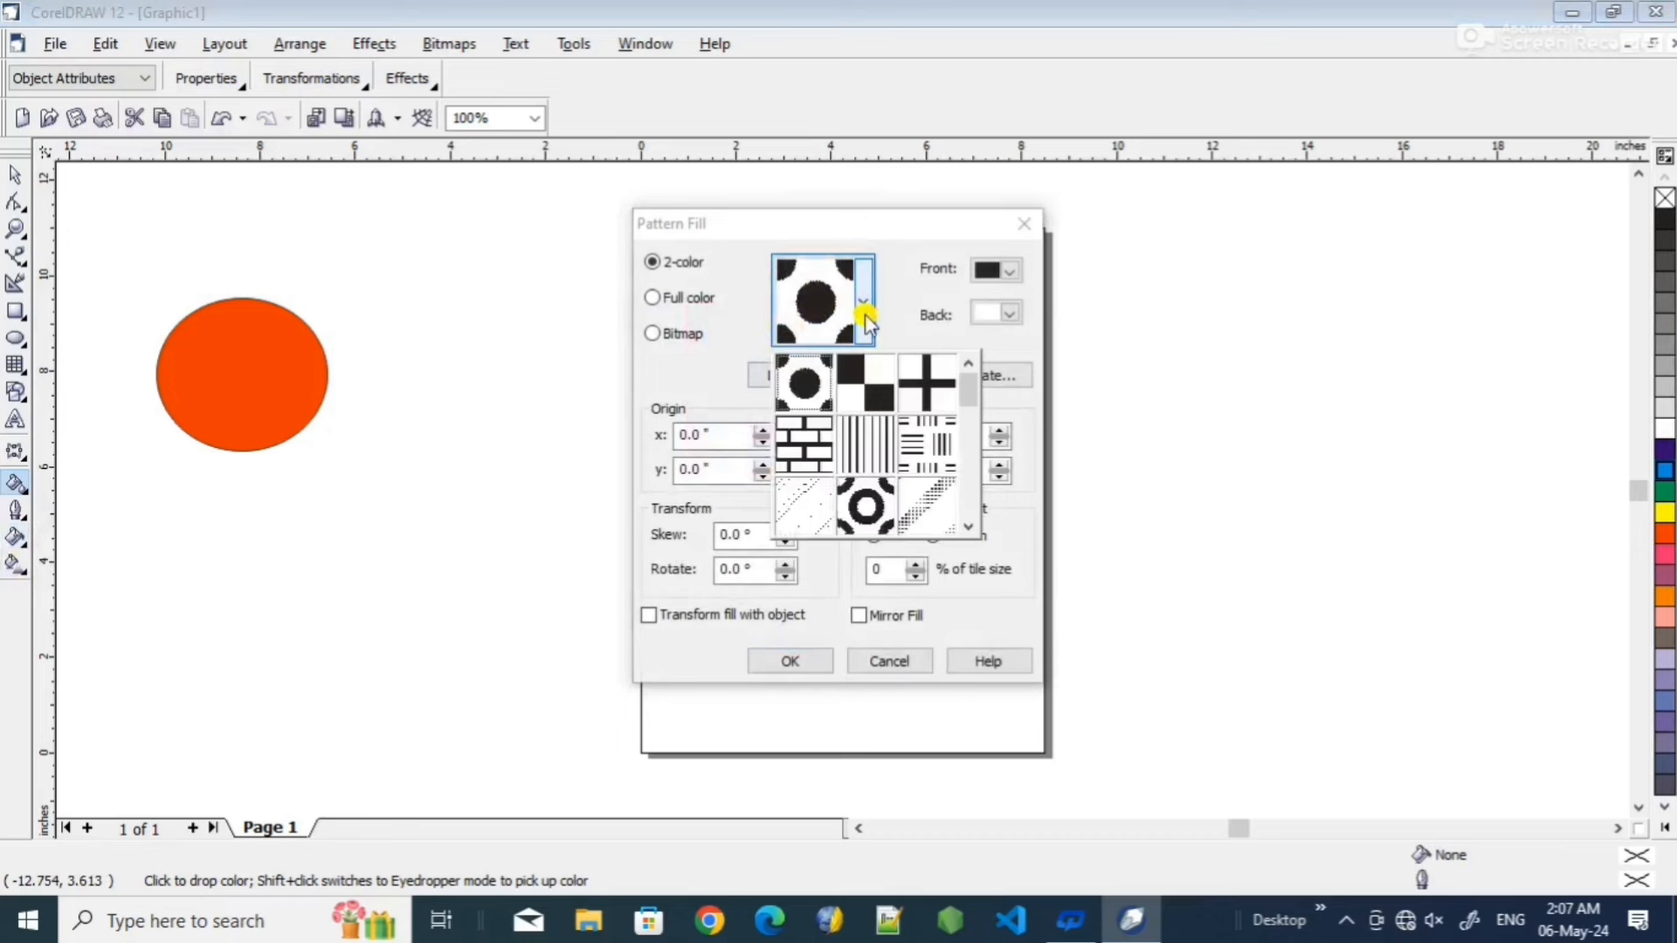
{"action": "left_click", "coordinate": [820, 445]}
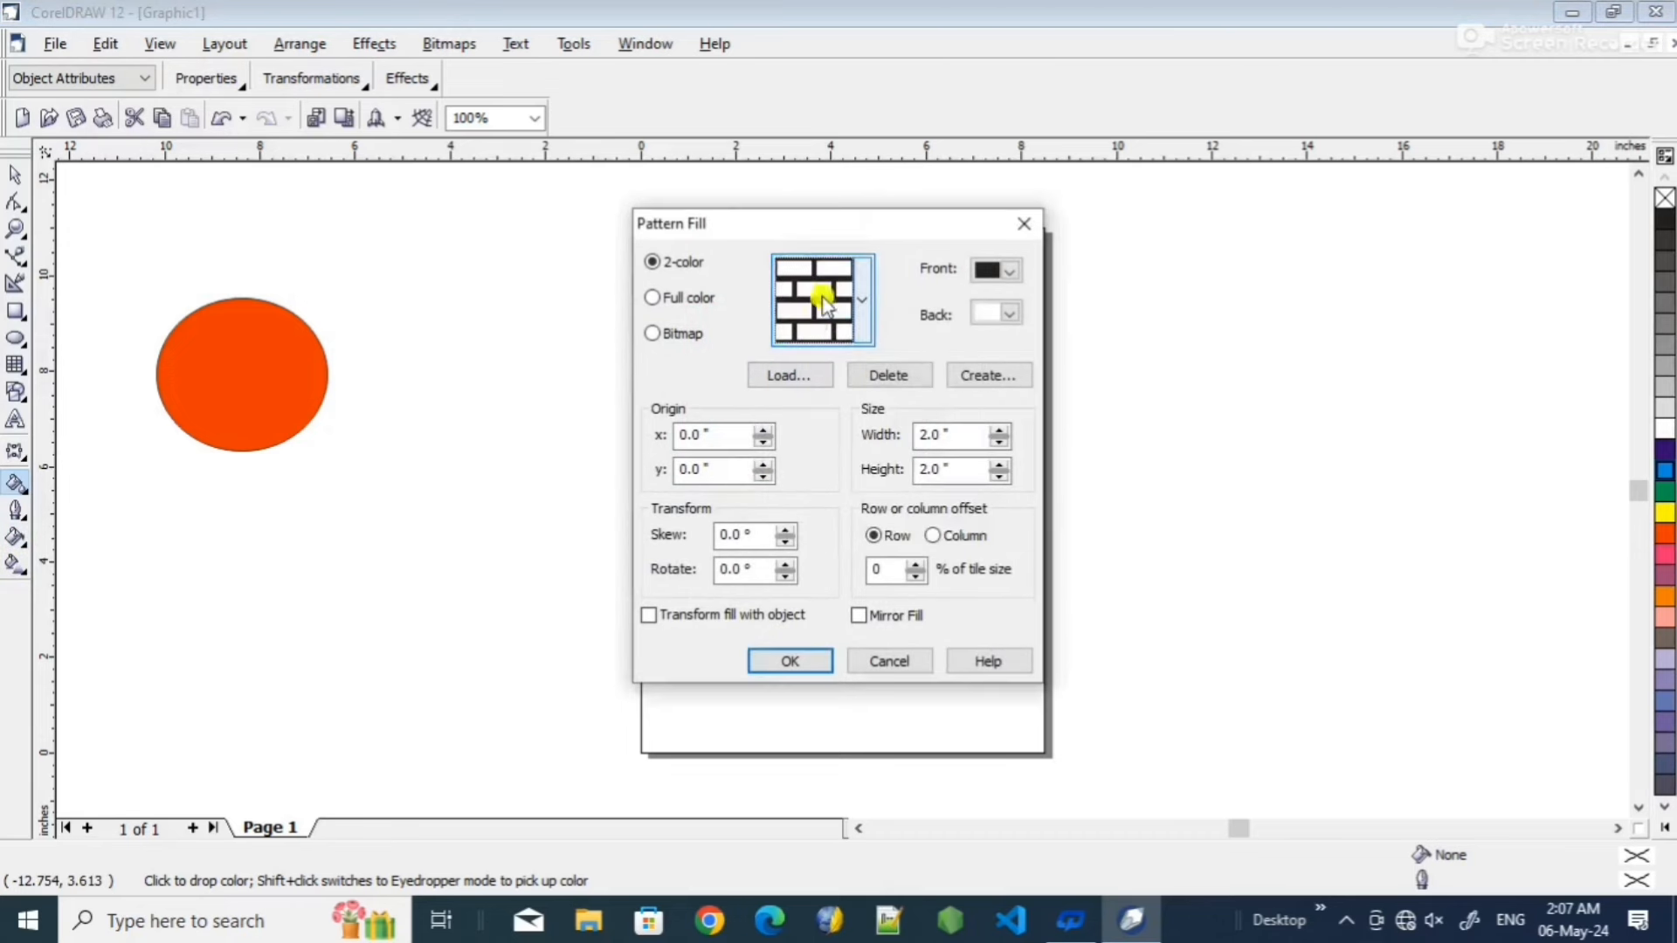
{"action": "left_click", "coordinate": [785, 661]}
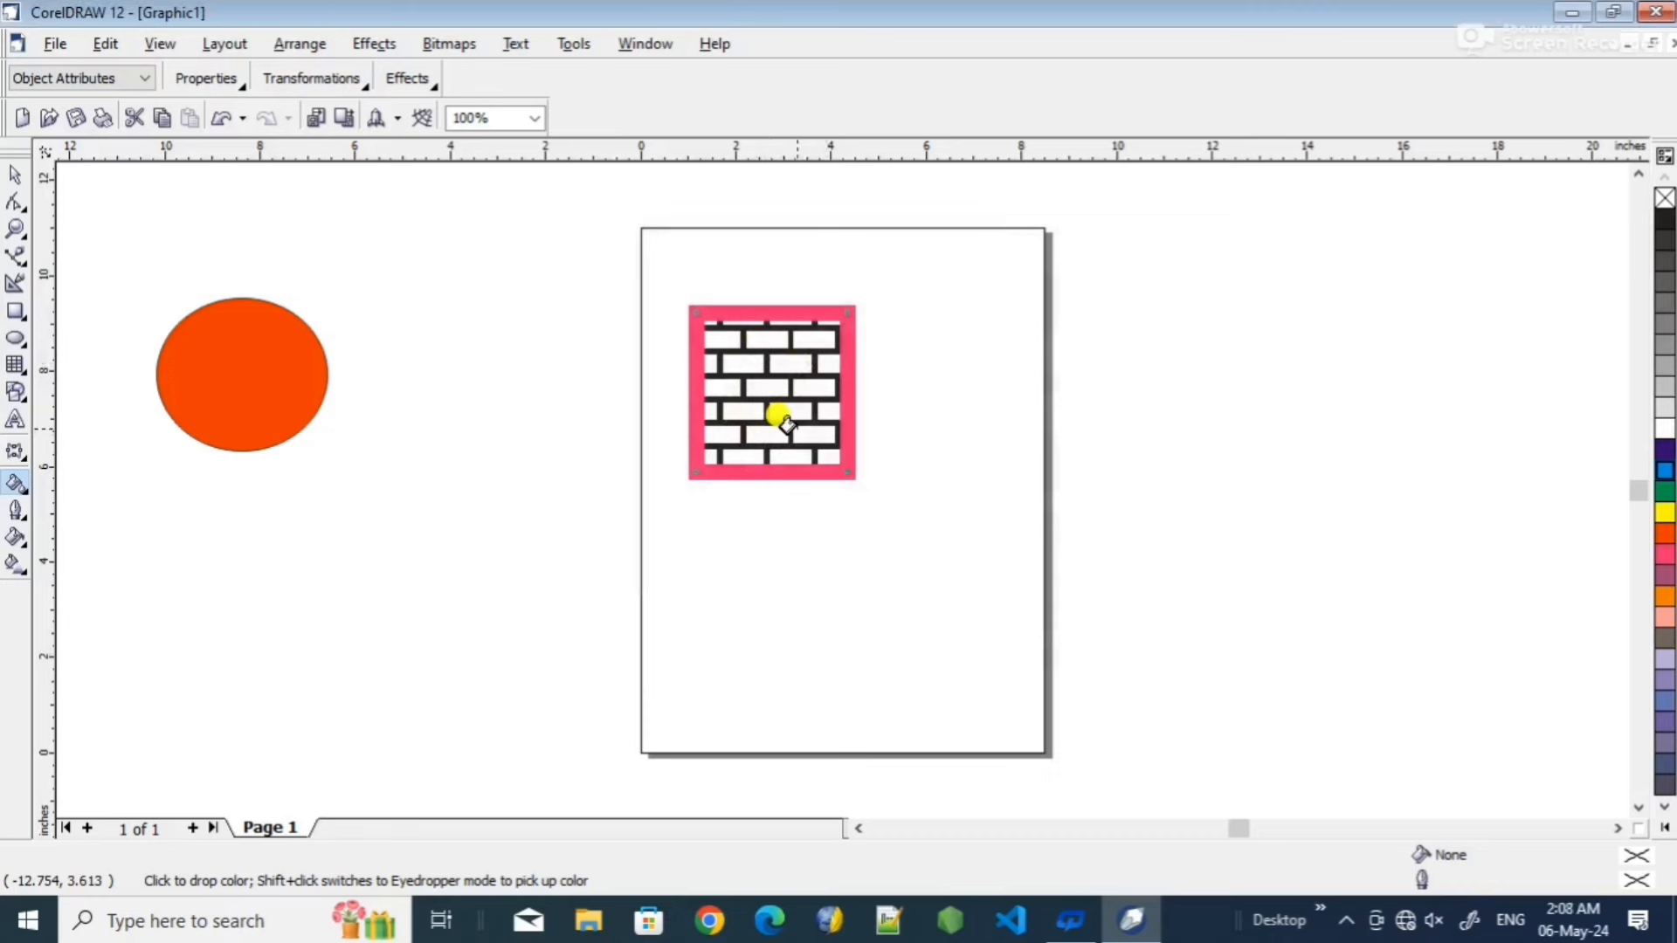
- Apply an interactive linear fountain fill from red to white across the ellipse, angled about -5 degrees
{"action": "left_click", "coordinate": [23, 544]}
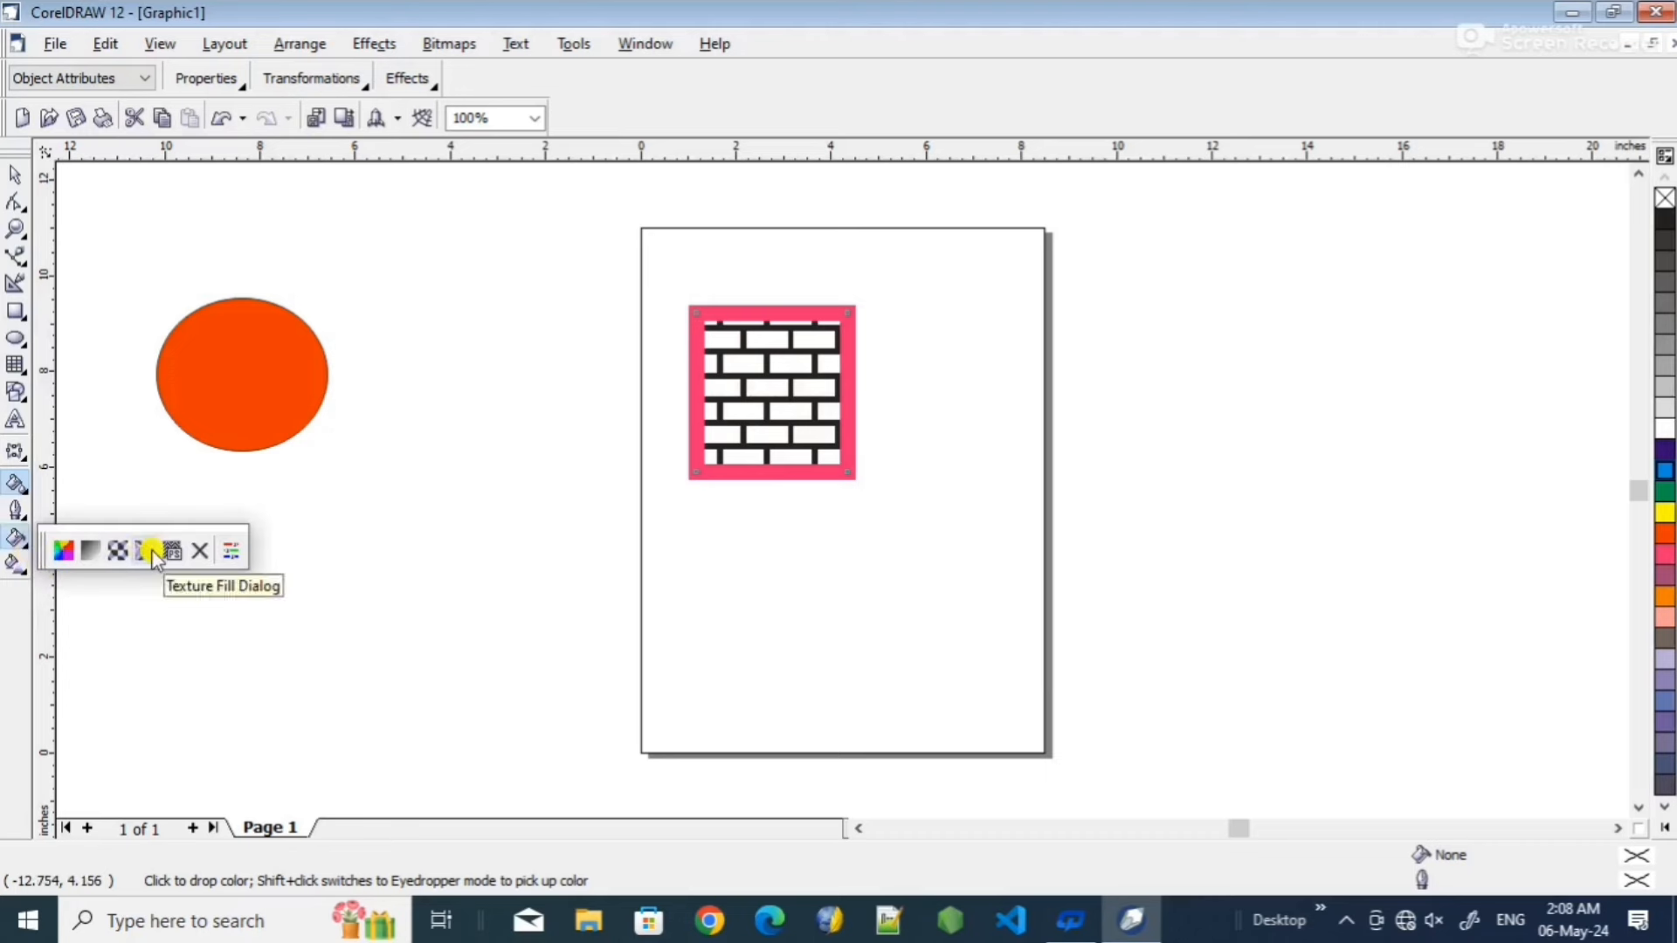
{"action": "left_click", "coordinate": [9, 573]}
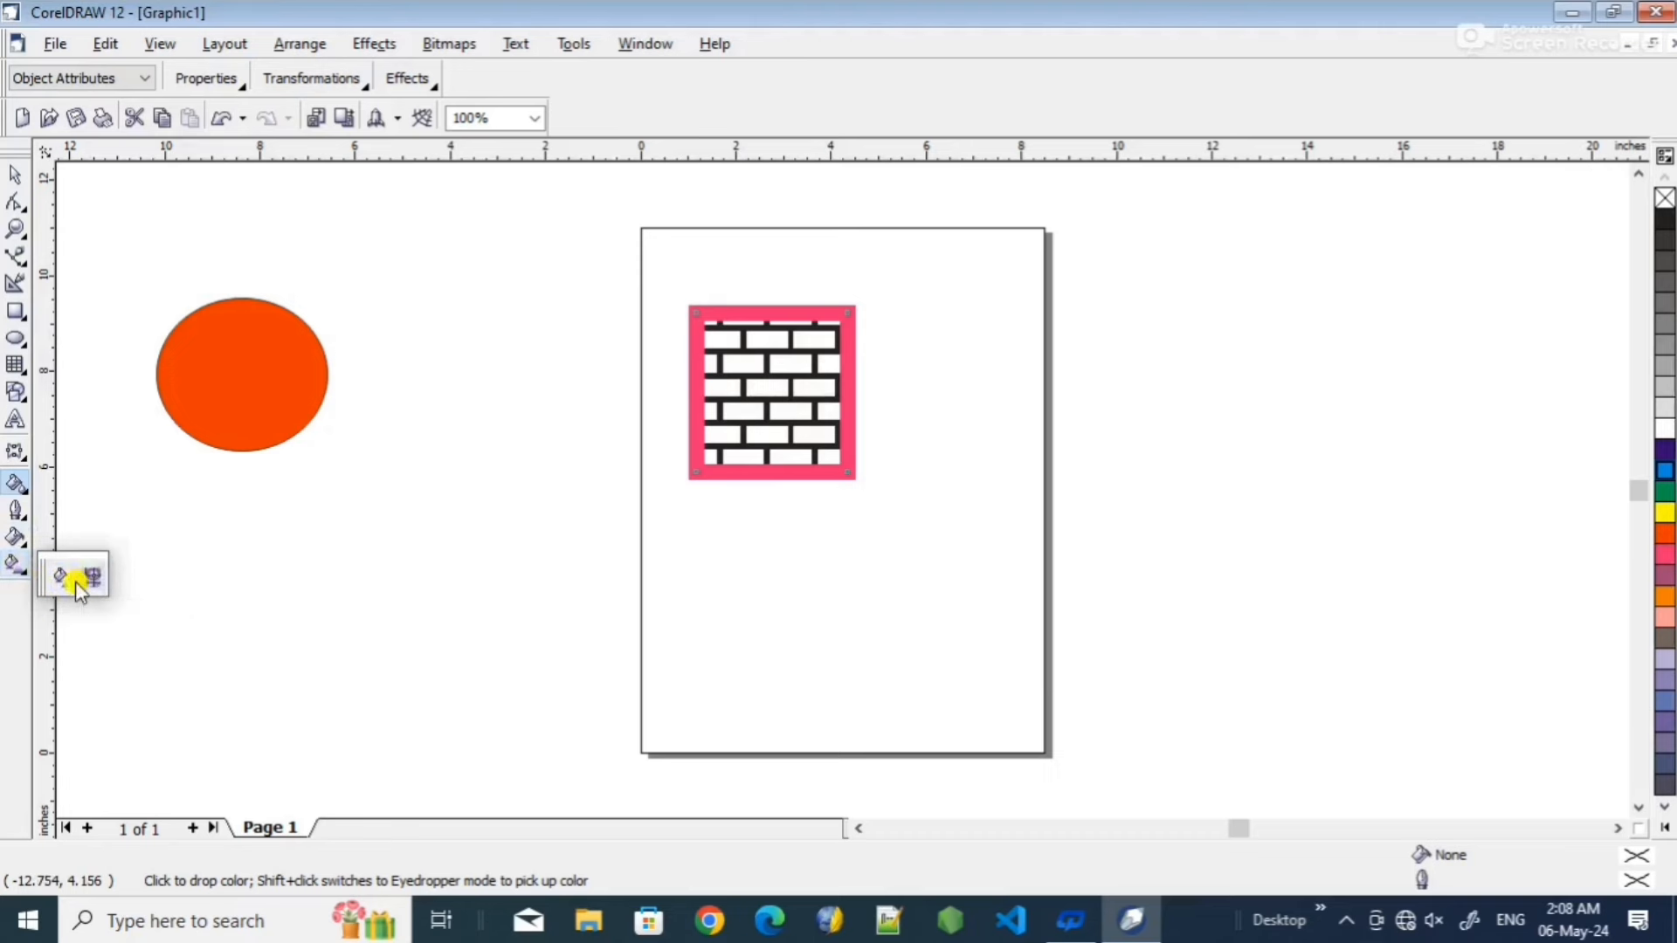
{"action": "left_click", "coordinate": [61, 576]}
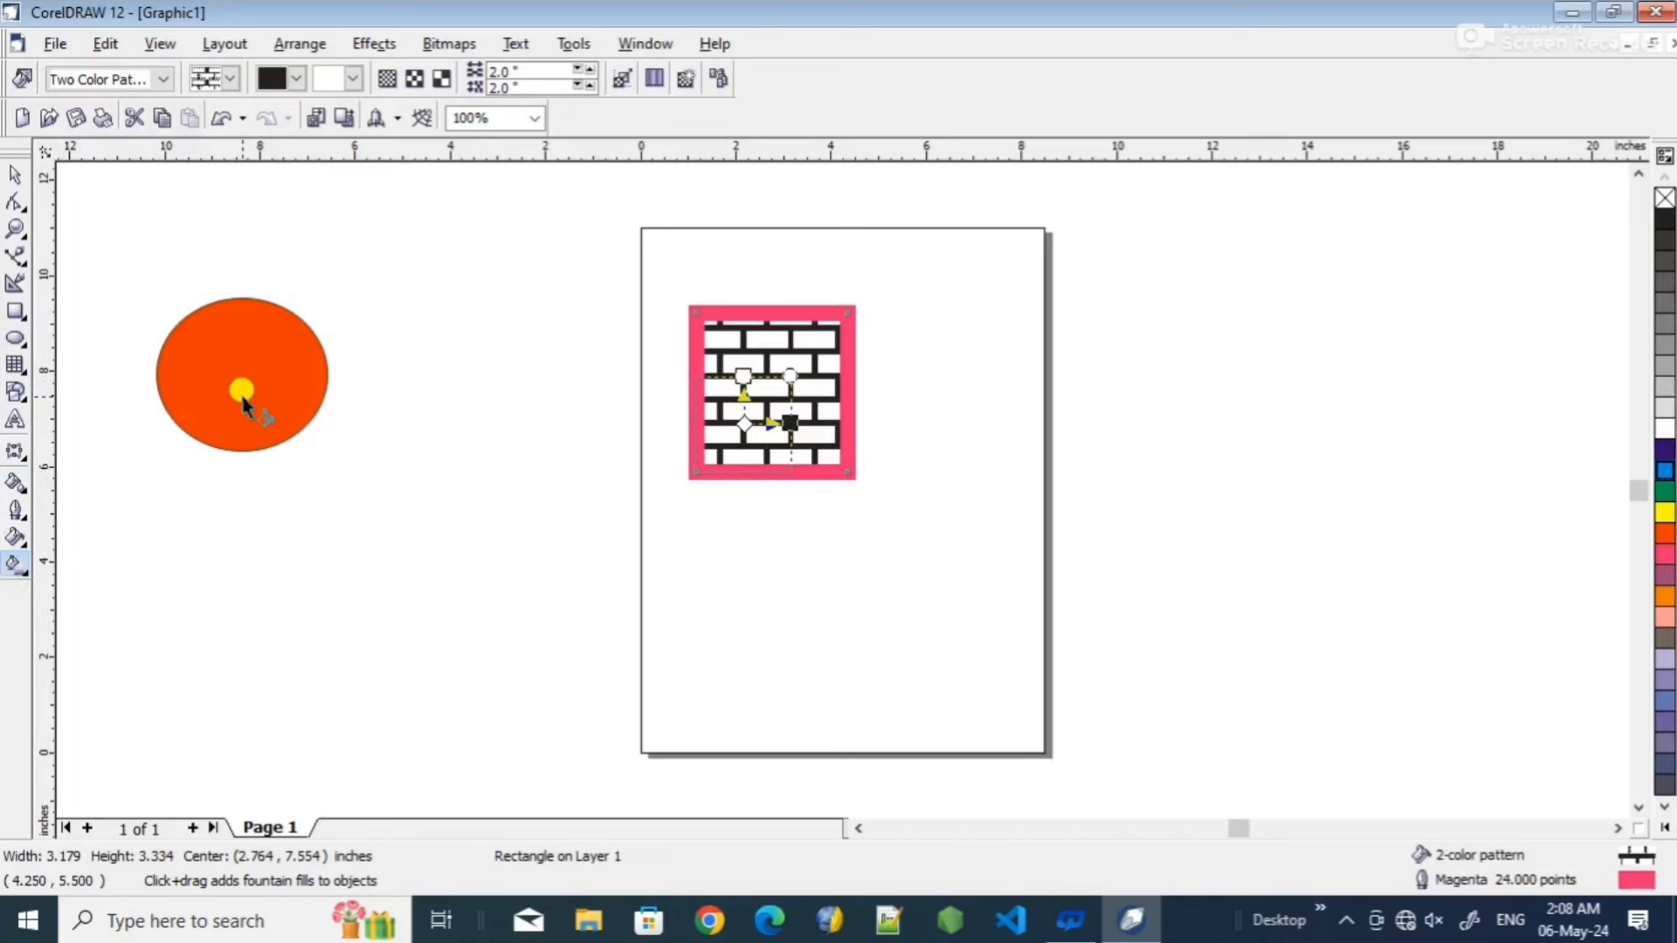
{"action": "left_click", "coordinate": [241, 393]}
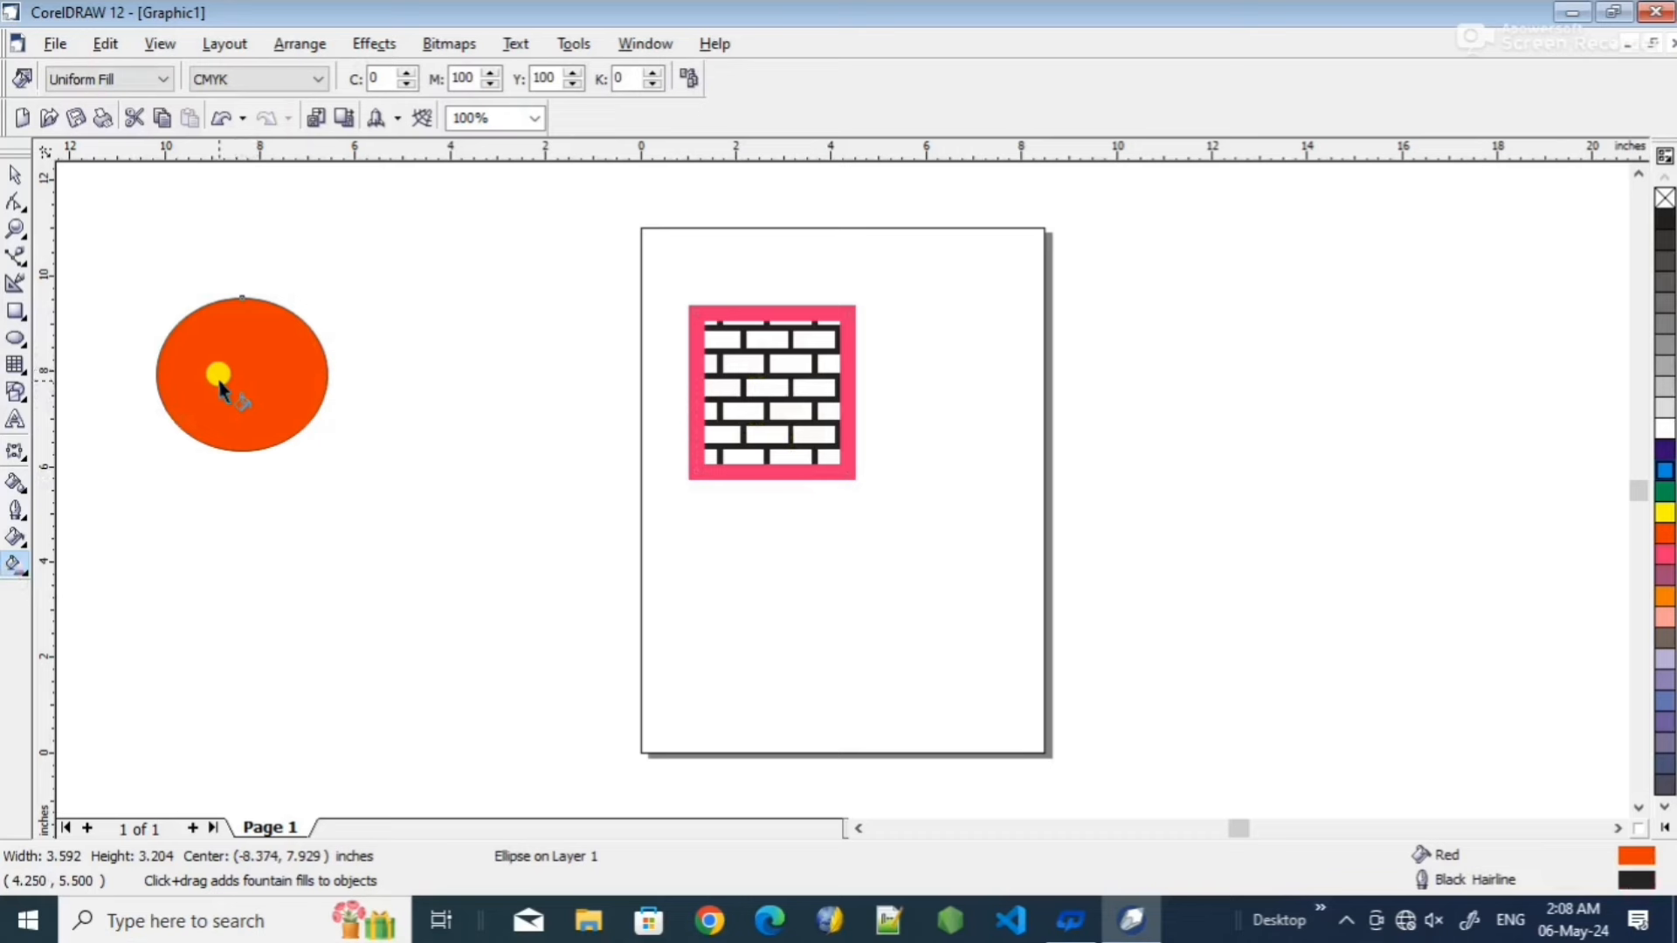
{"action": "left_click_drag", "start_coordinate": [191, 361], "coordinate": [280, 367]}
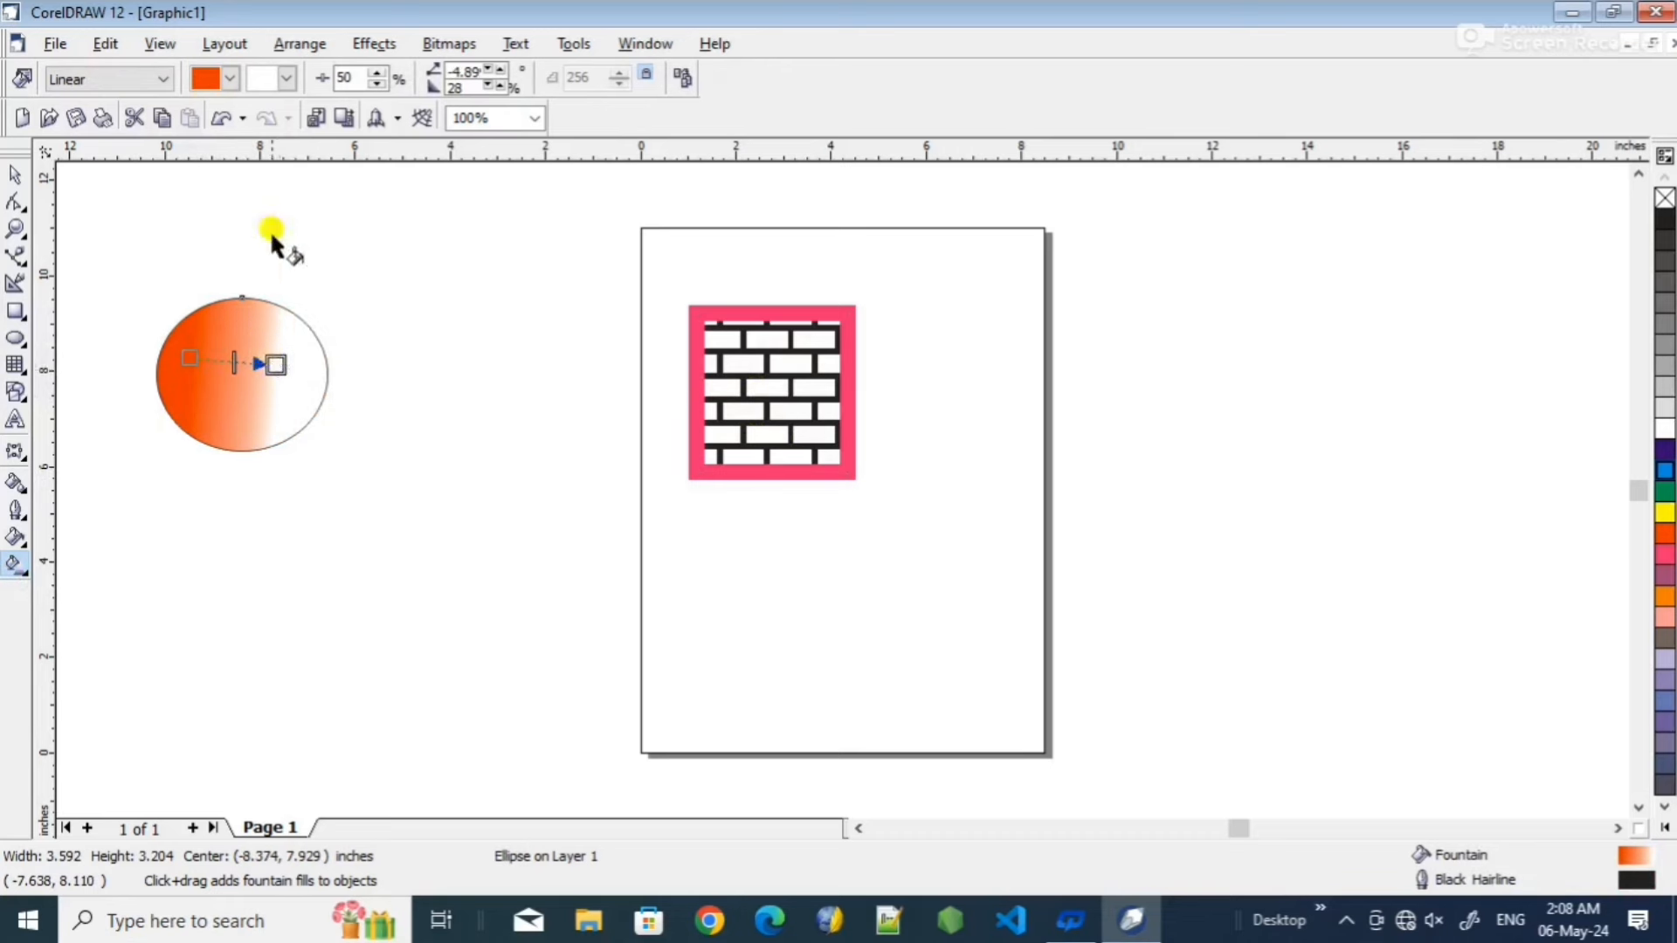
- Change the ellipse's fountain fill colors to light blue at the start and green at the end
{"action": "left_click", "coordinate": [285, 80]}
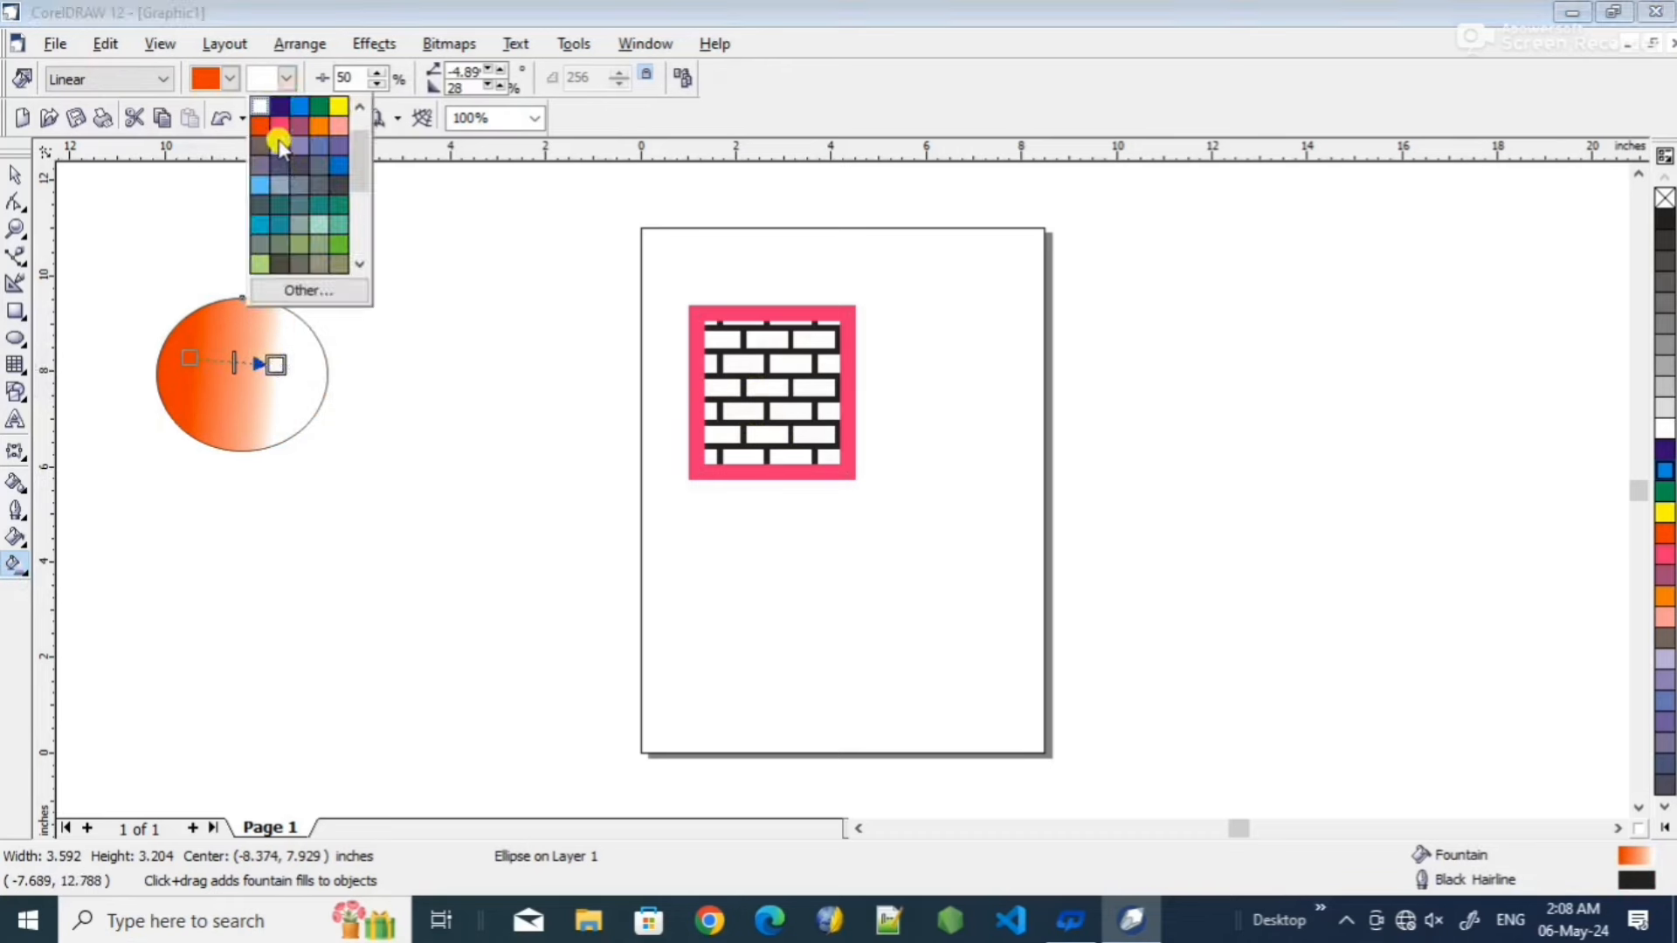
{"action": "left_click", "coordinate": [319, 107]}
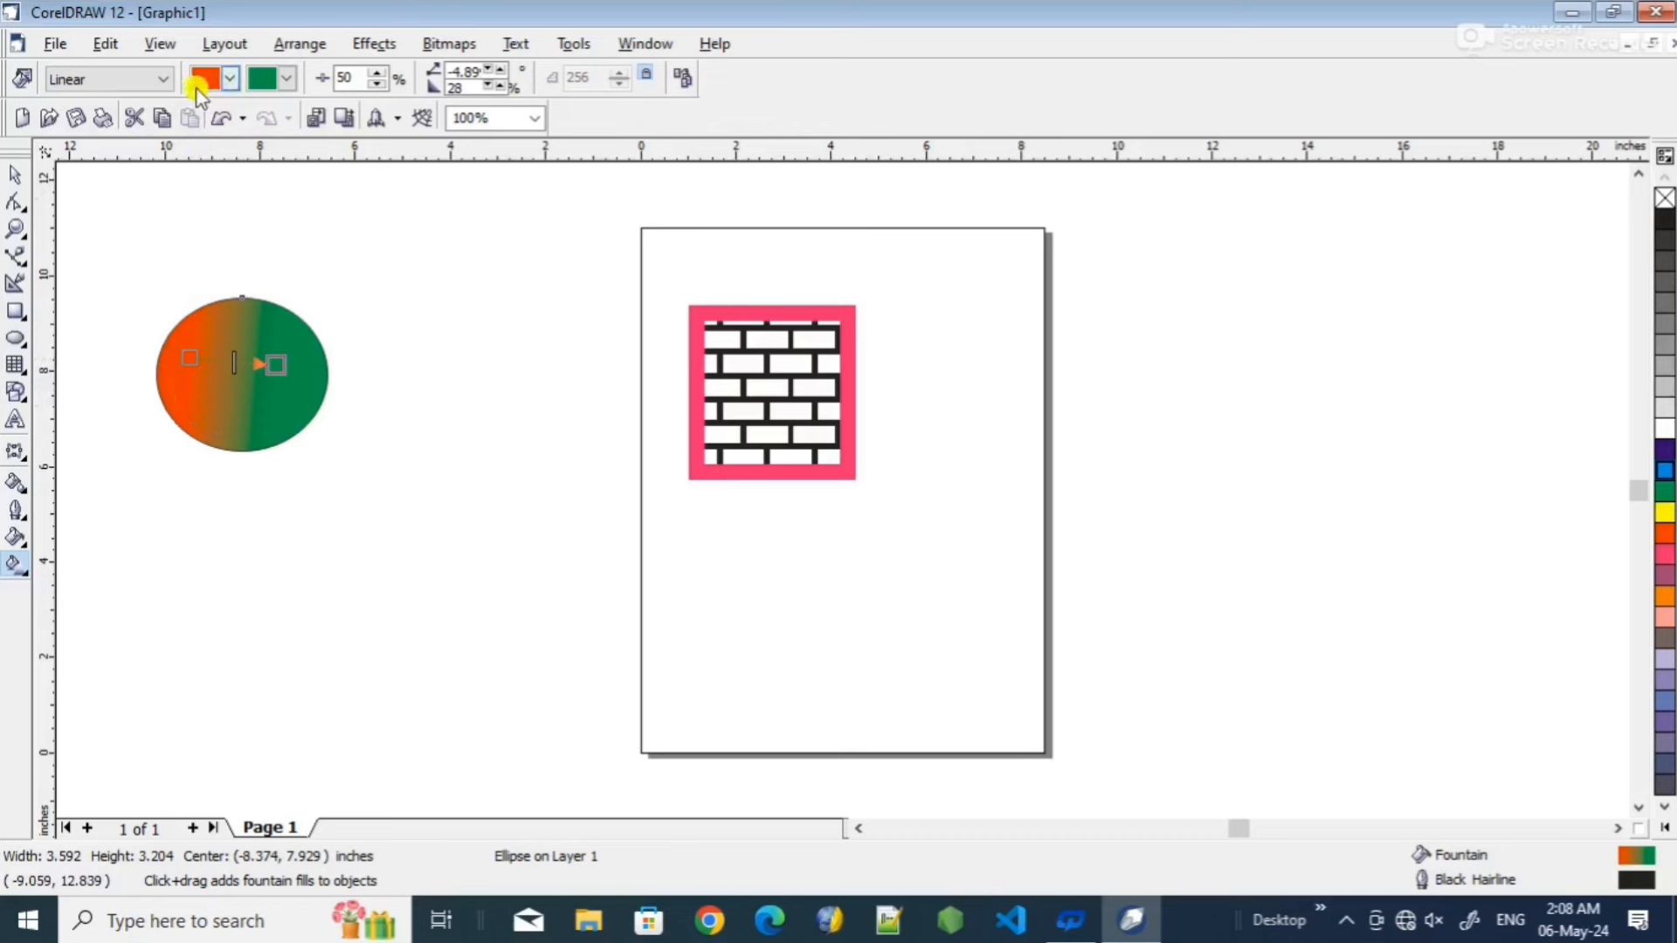
{"action": "left_click", "coordinate": [230, 78]}
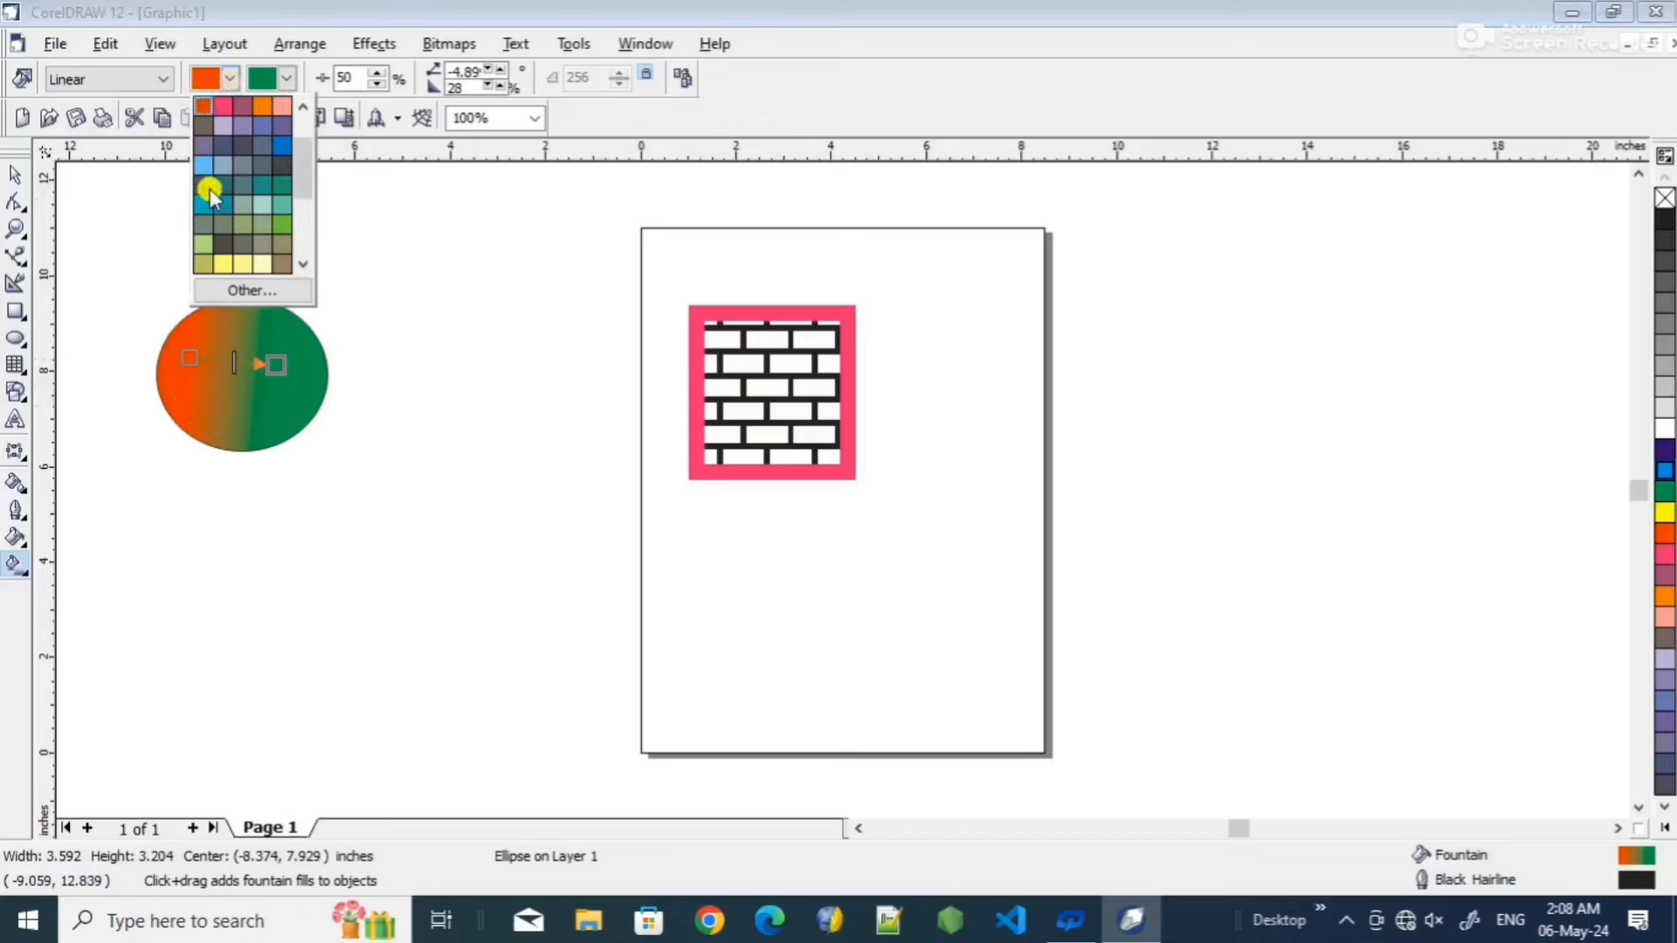
{"action": "left_click", "coordinate": [204, 165]}
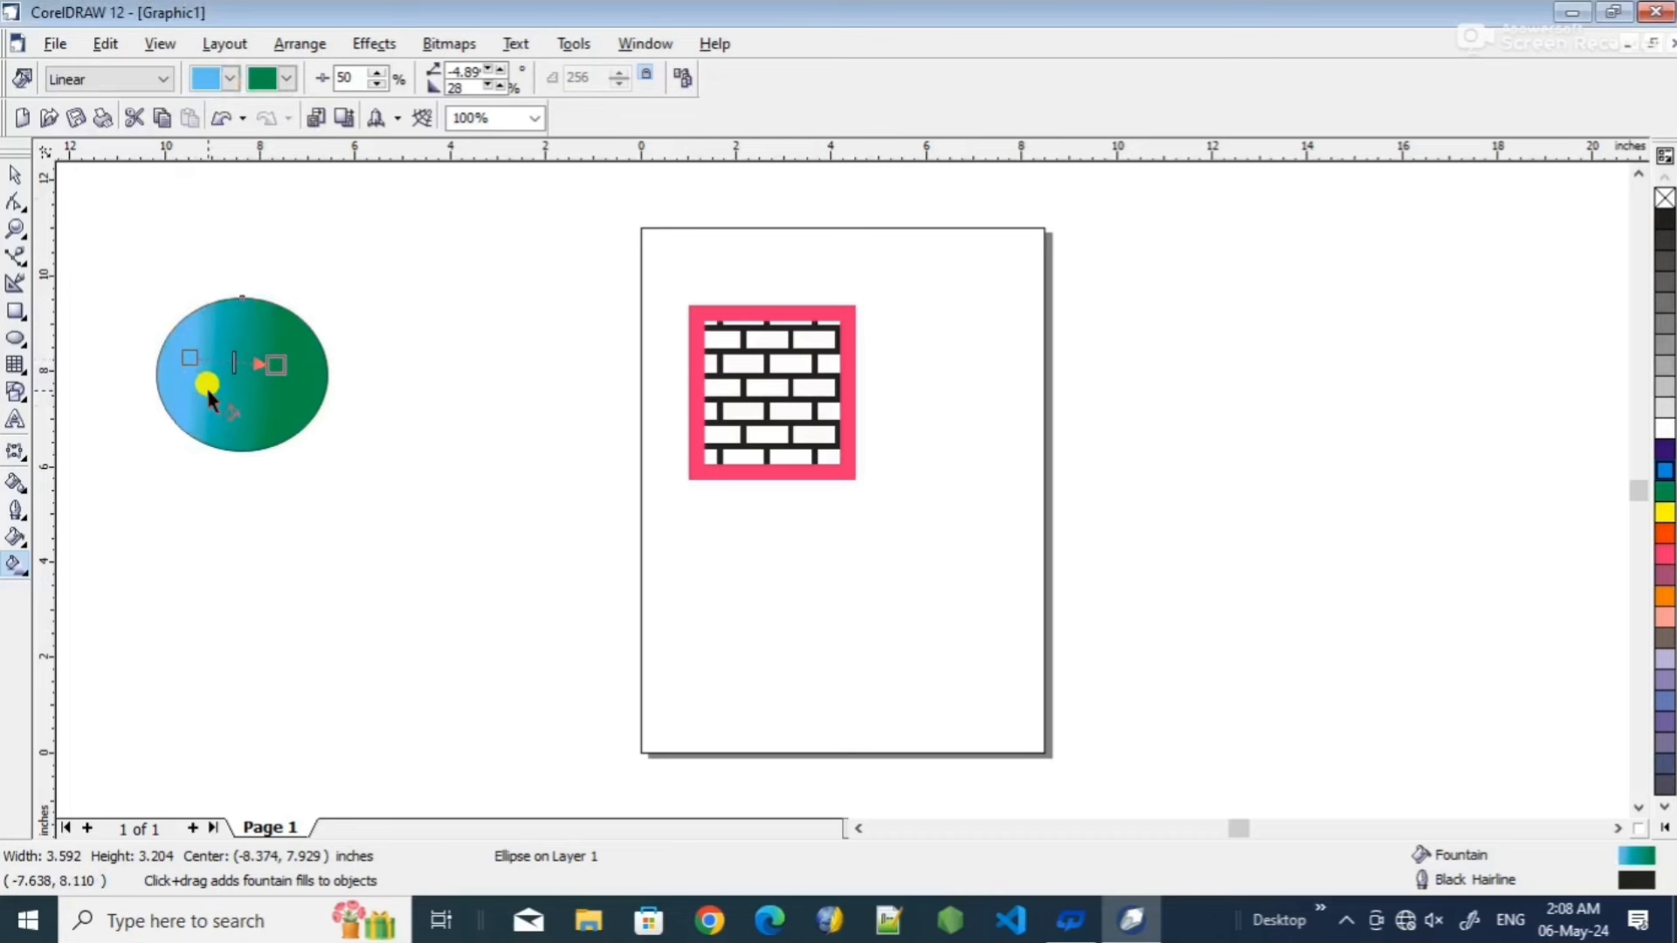
- Apply a 3 by 3 mesh fill to the ellipse, shift its interior mesh nodes to distort the colors, and return to the Pick tool
{"action": "left_click", "coordinate": [18, 566]}
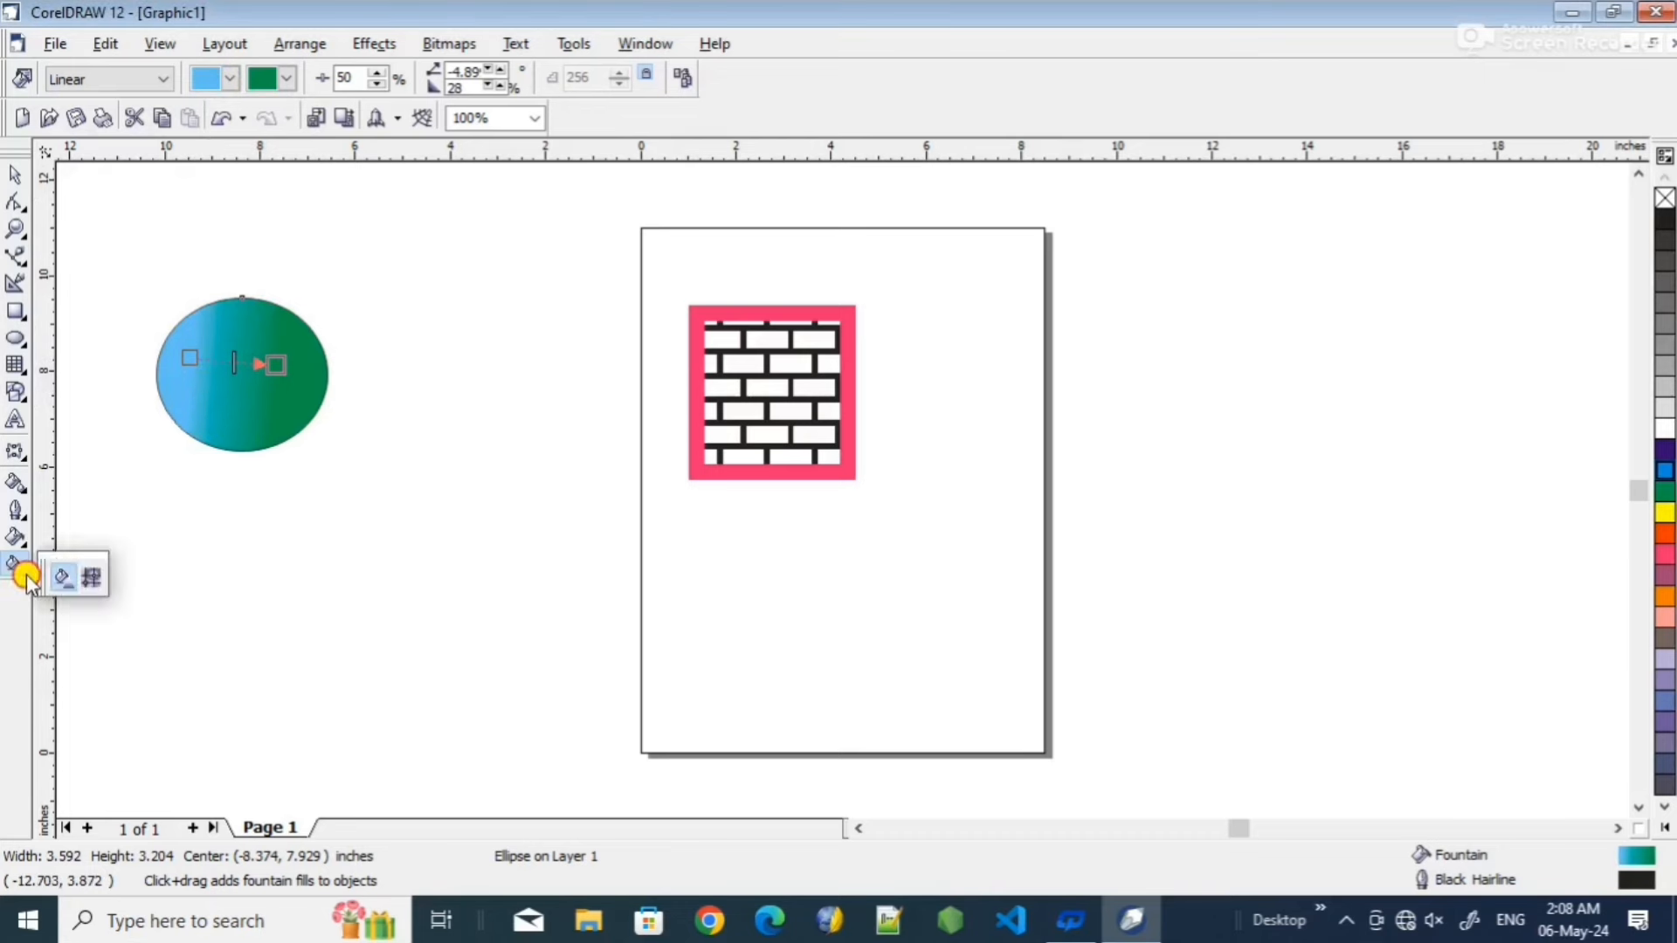
{"action": "left_click", "coordinate": [93, 576]}
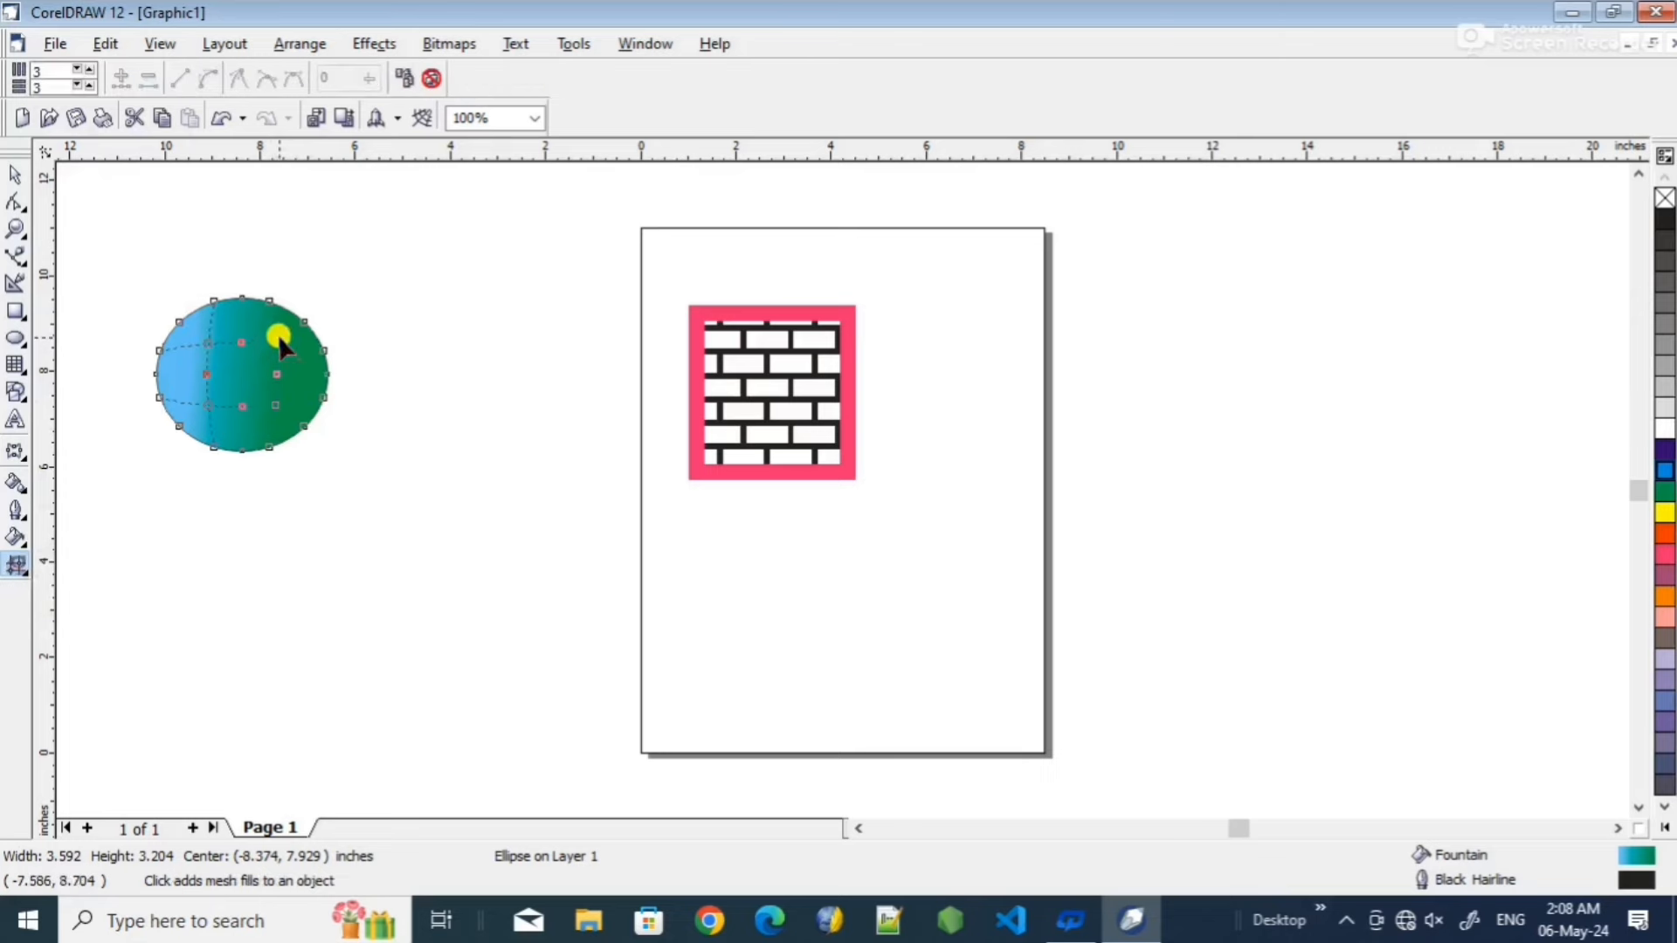
{"action": "left_click_drag", "start_coordinate": [277, 342], "coordinate": [255, 356]}
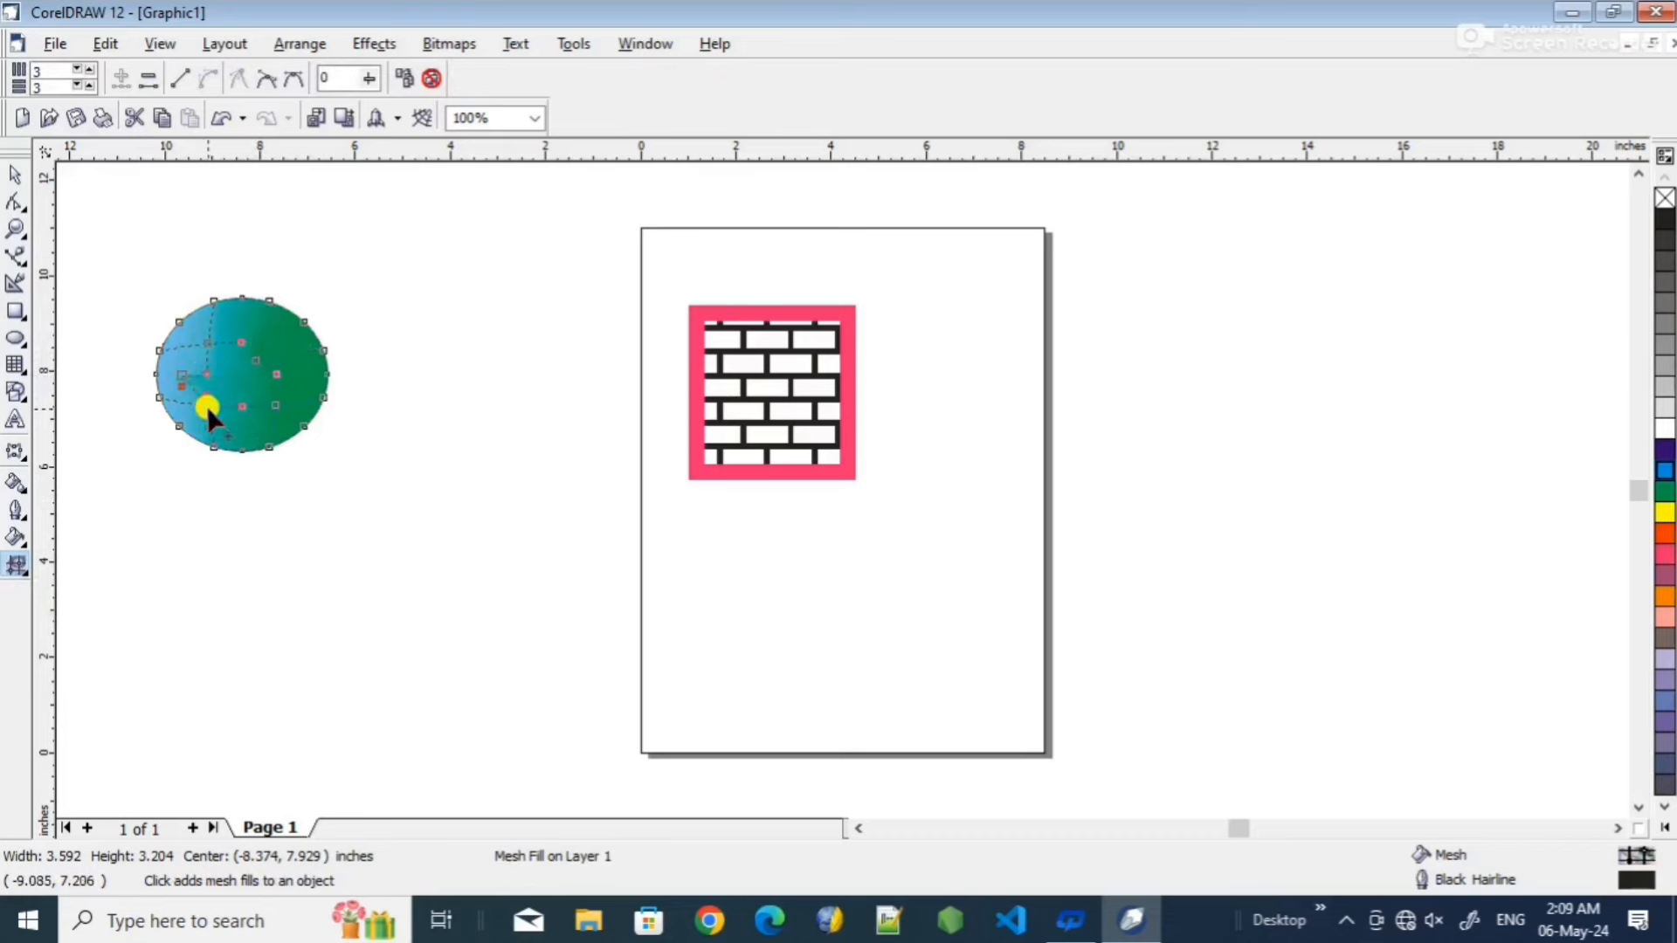
{"action": "left_click_drag", "start_coordinate": [207, 406], "coordinate": [197, 418]}
{"action": "left_click_drag", "start_coordinate": [208, 340], "coordinate": [179, 377]}
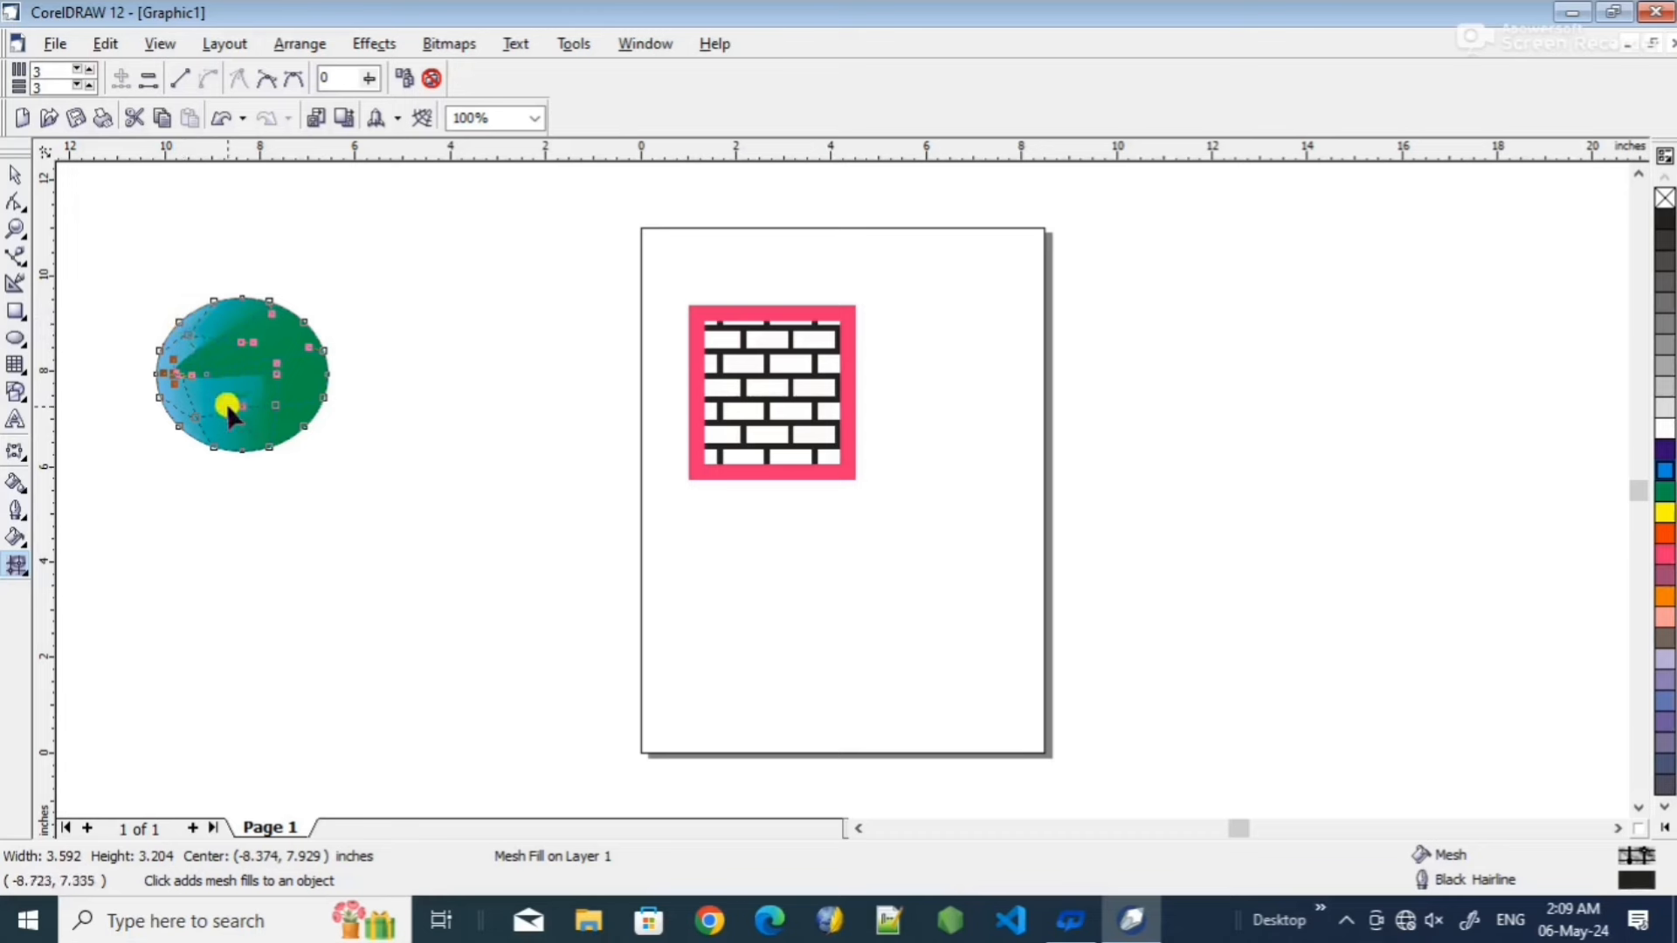
{"action": "left_click", "coordinate": [247, 559]}
{"action": "left_click", "coordinate": [21, 180]}
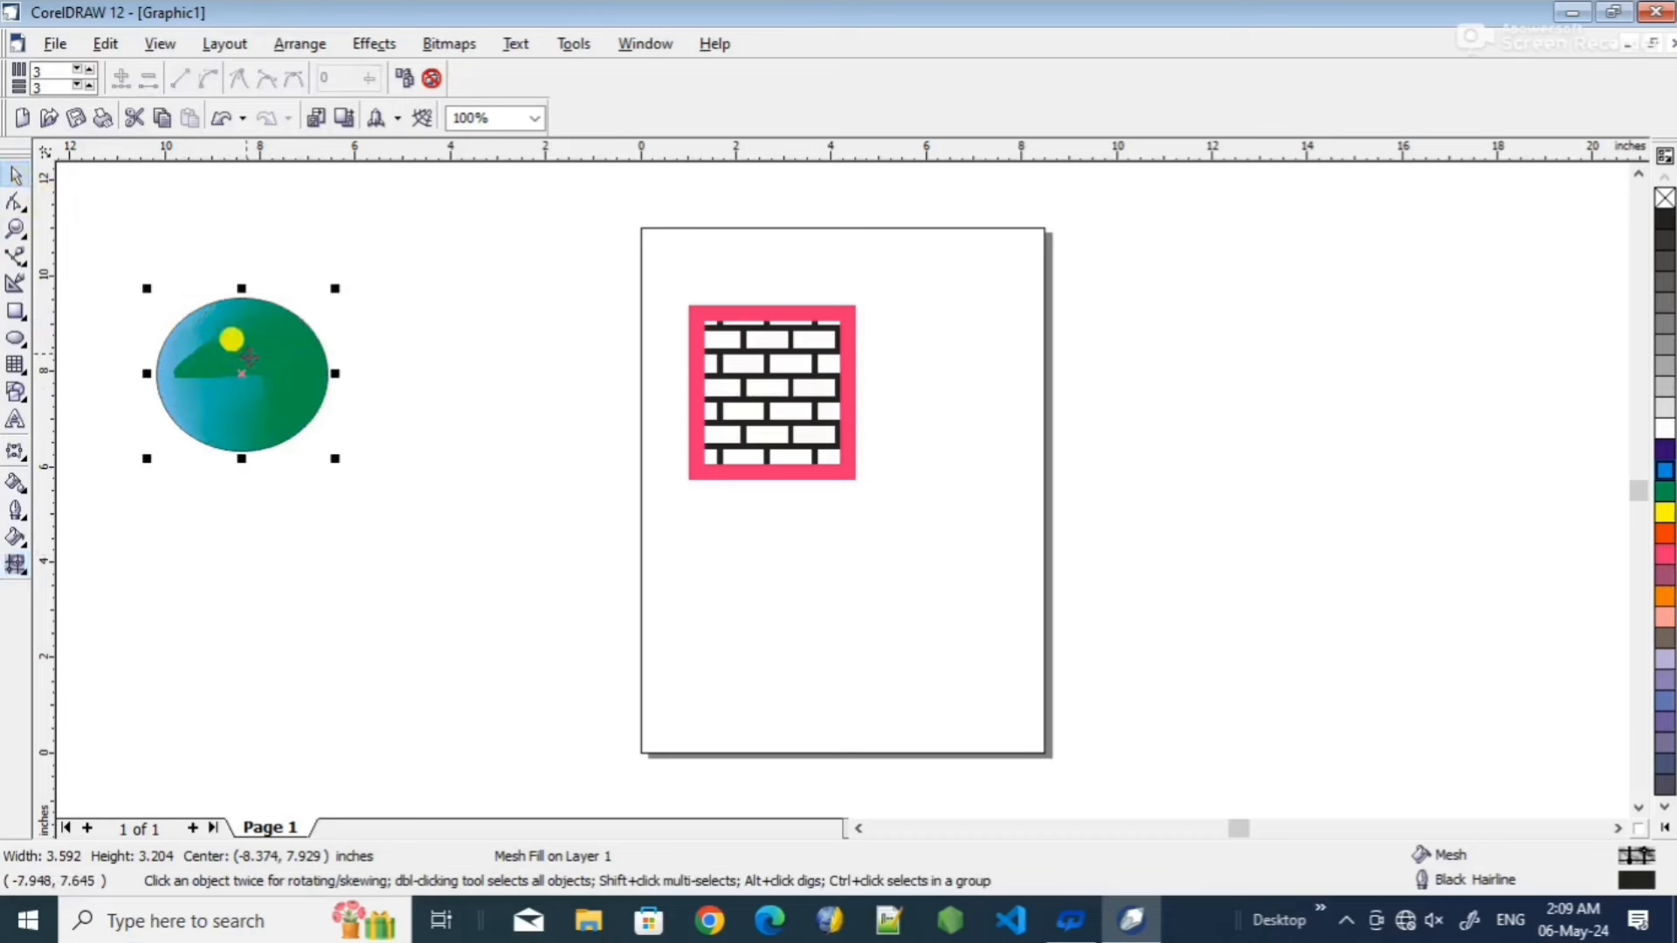
{"action": "mouse_move", "coordinate": [209, 361]}
{"action": "left_mouse_down"}
{"action": "mouse_move", "coordinate": [232, 375]}
{"action": "mouse_move", "coordinate": [297, 330]}
{"action": "mouse_move", "coordinate": [204, 349]}
{"action": "mouse_move", "coordinate": [192, 379]}
{"action": "left_mouse_up"}
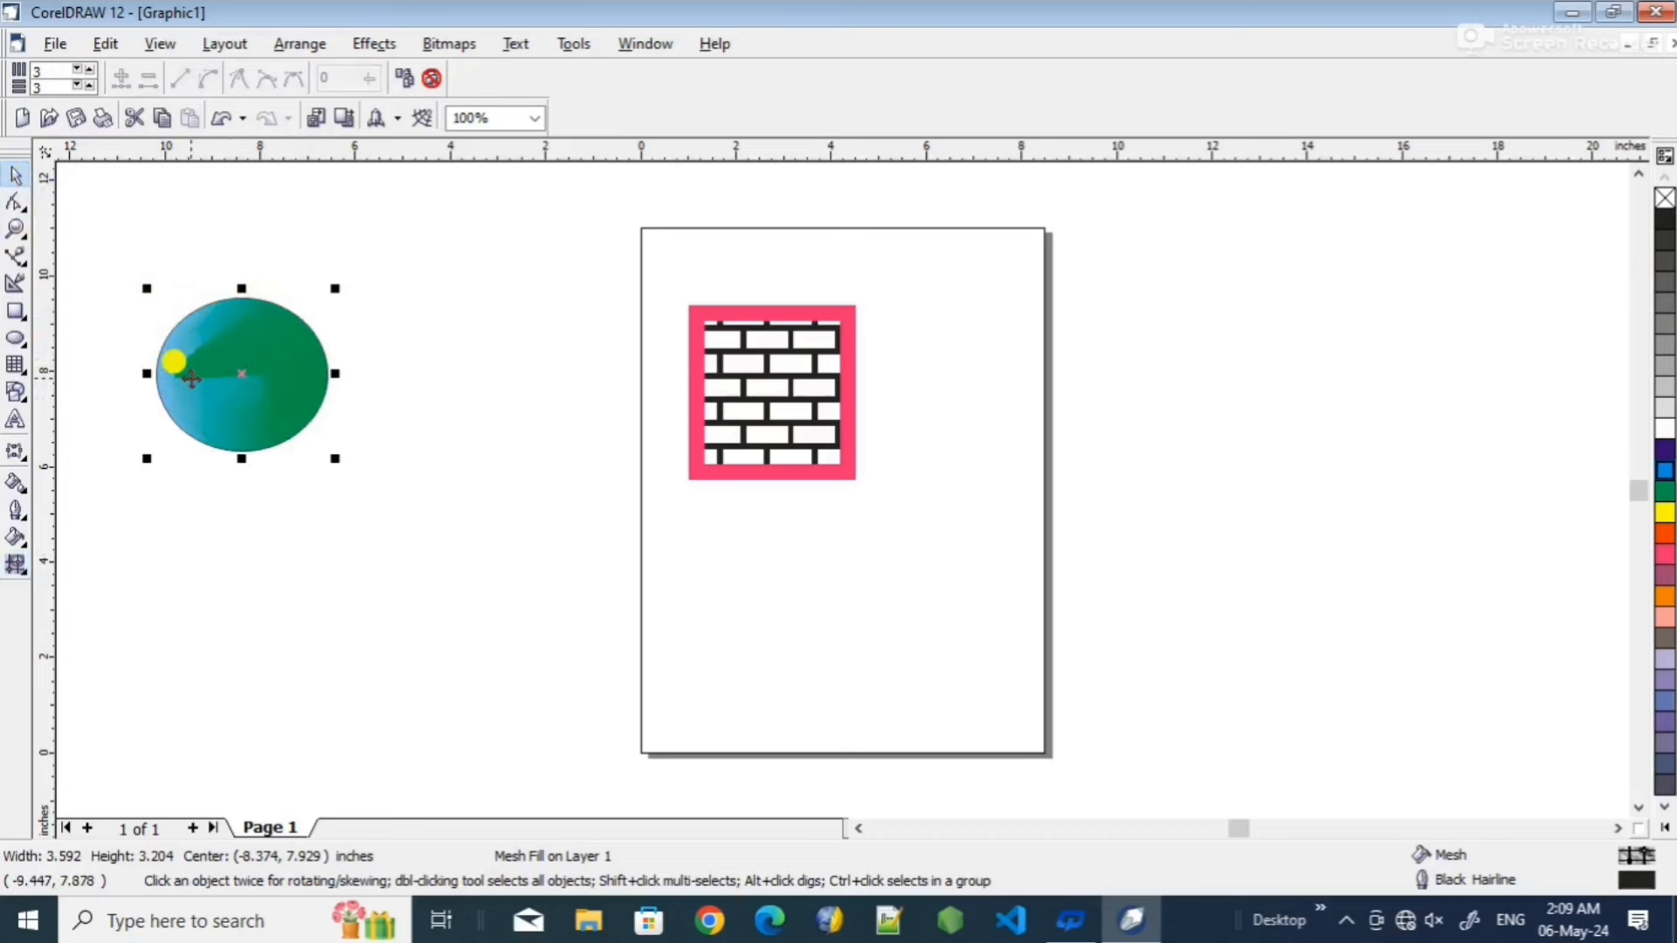